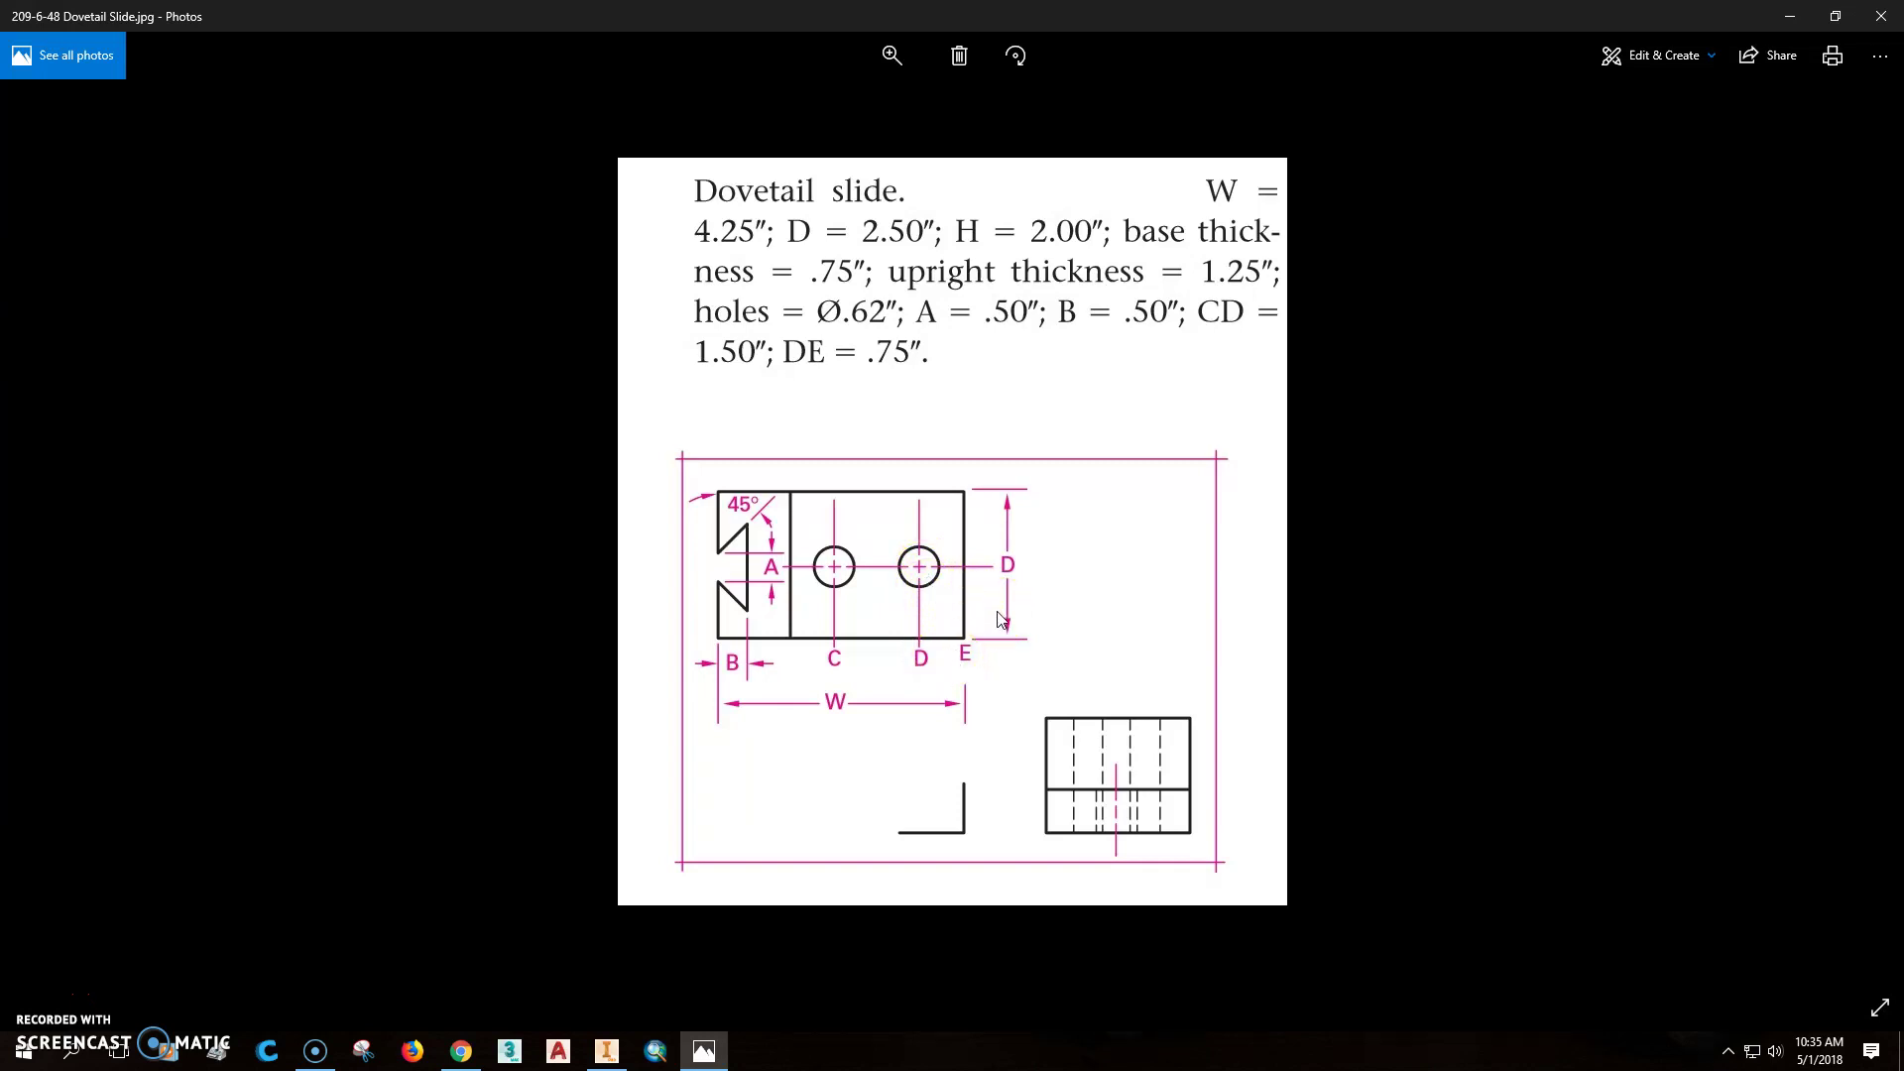
Create a new part from the Standard (in).ipt template
left_click(606, 1050)
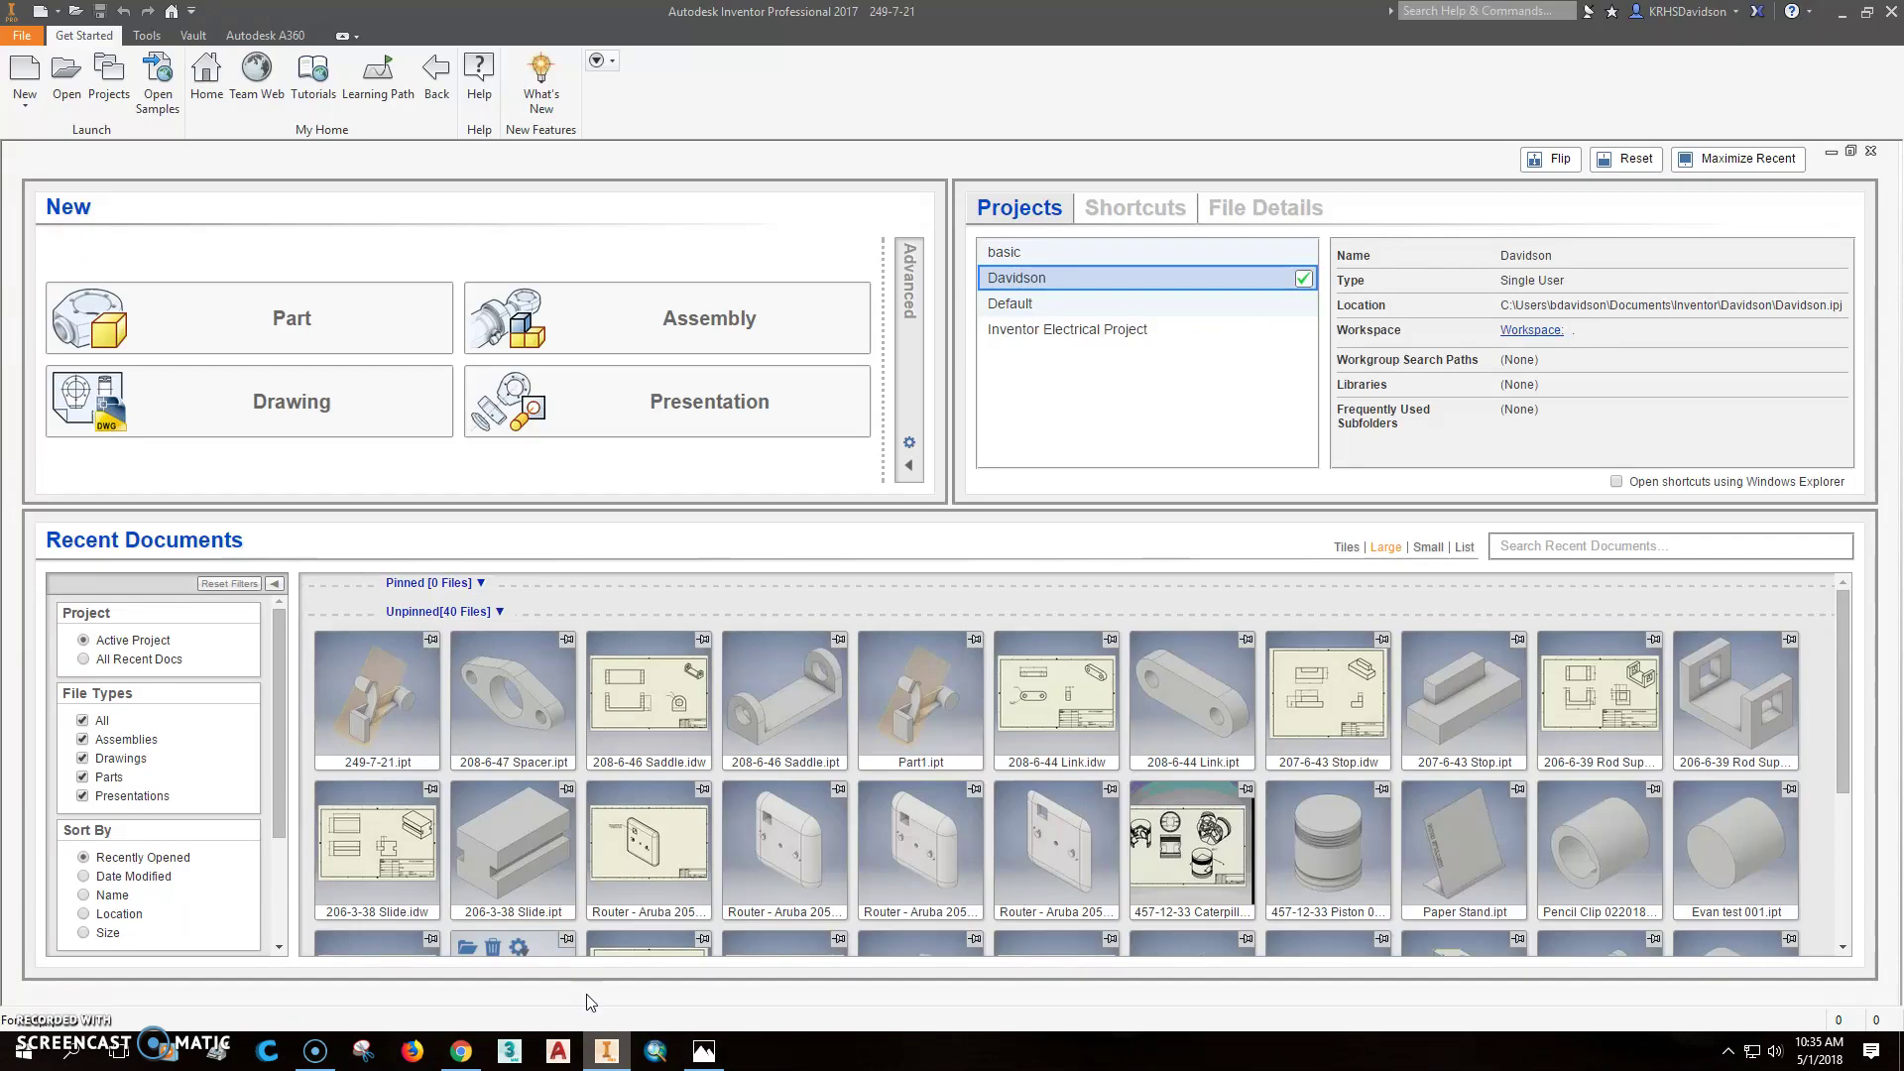
left_click(25, 71)
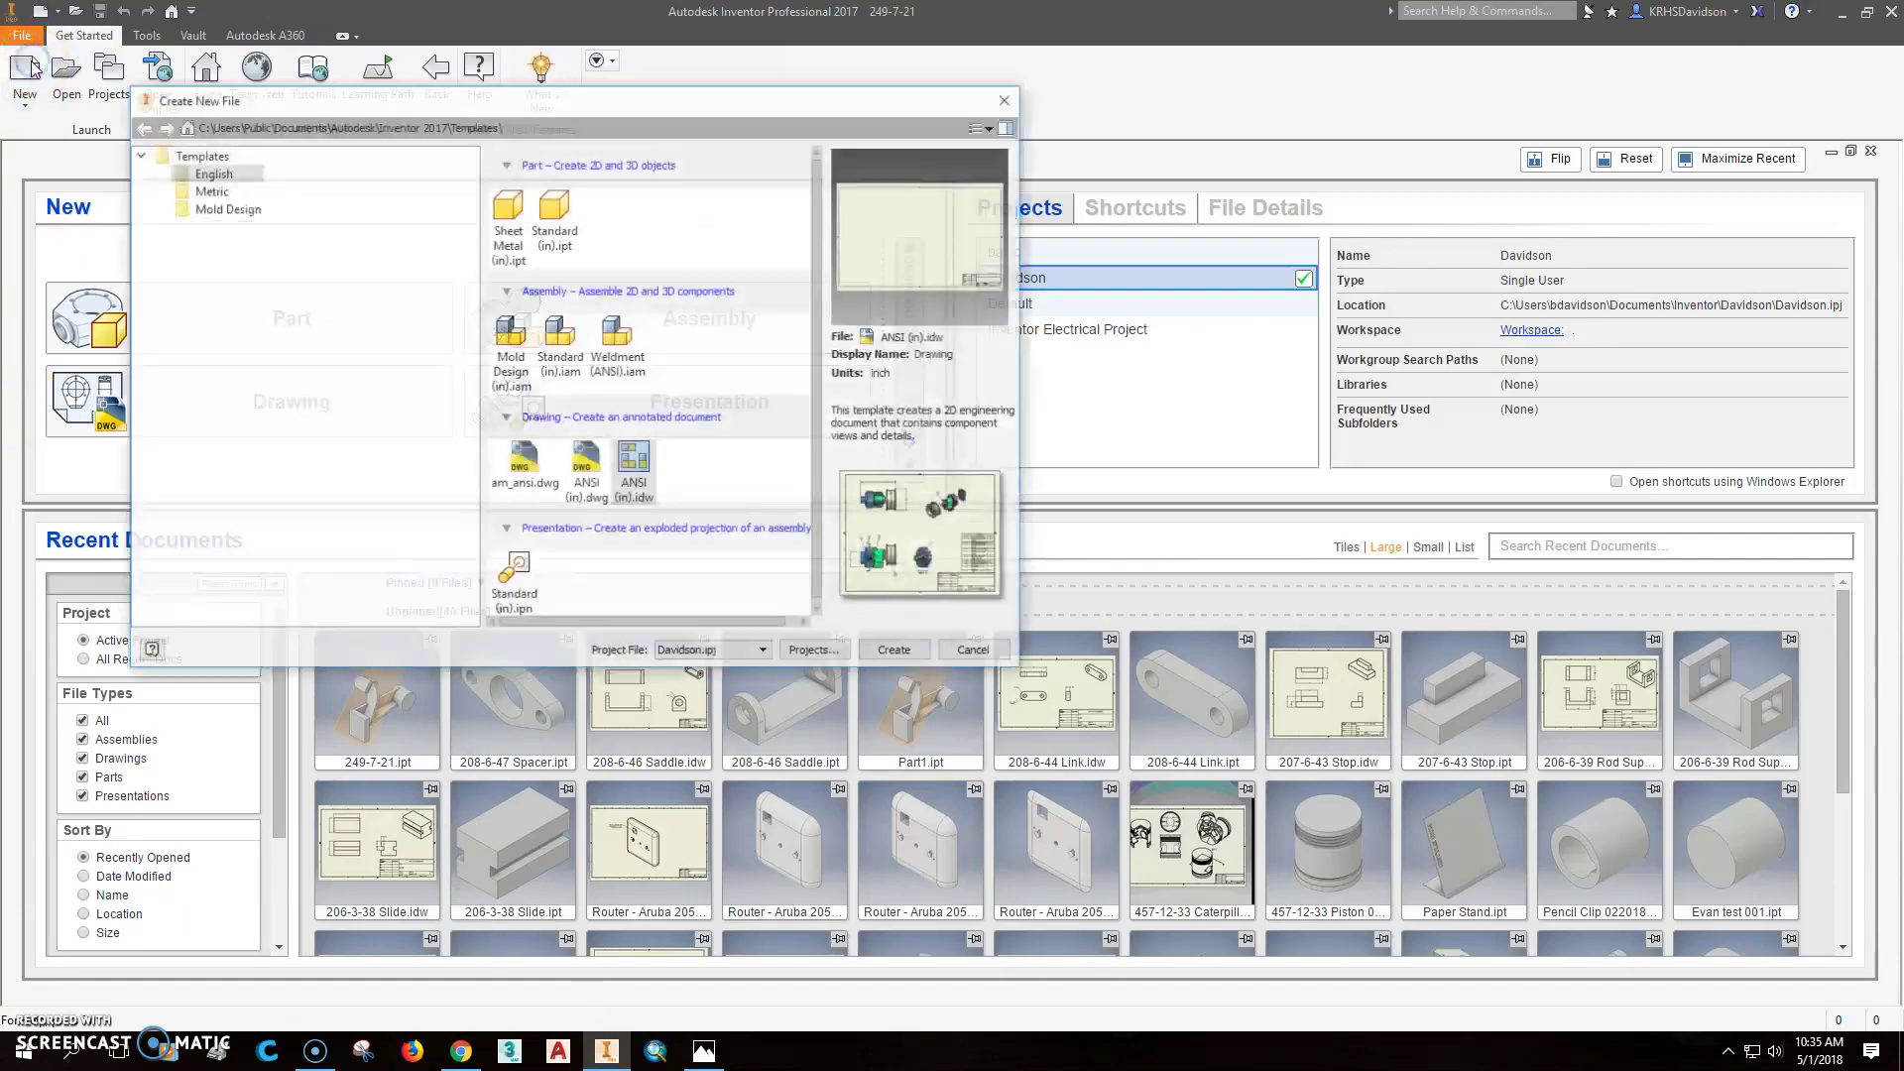
left_click(561, 206)
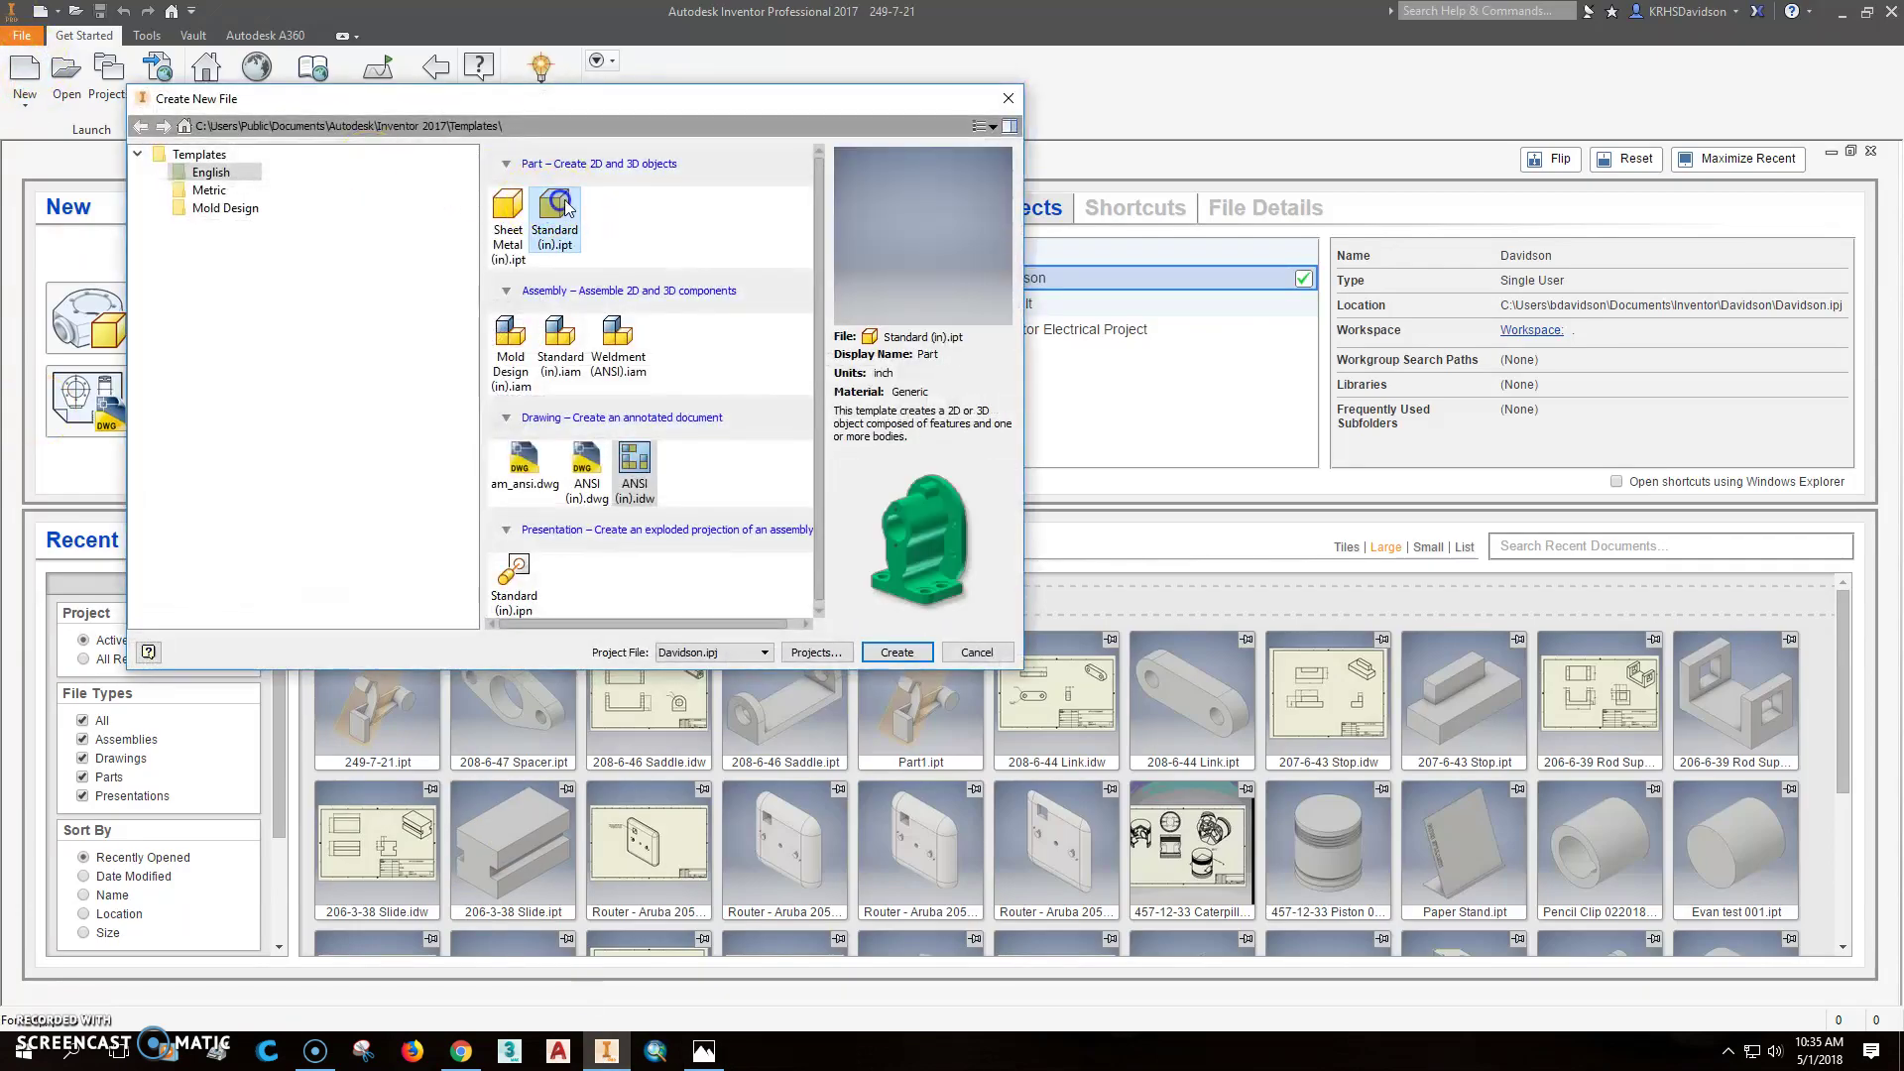
left_click(899, 657)
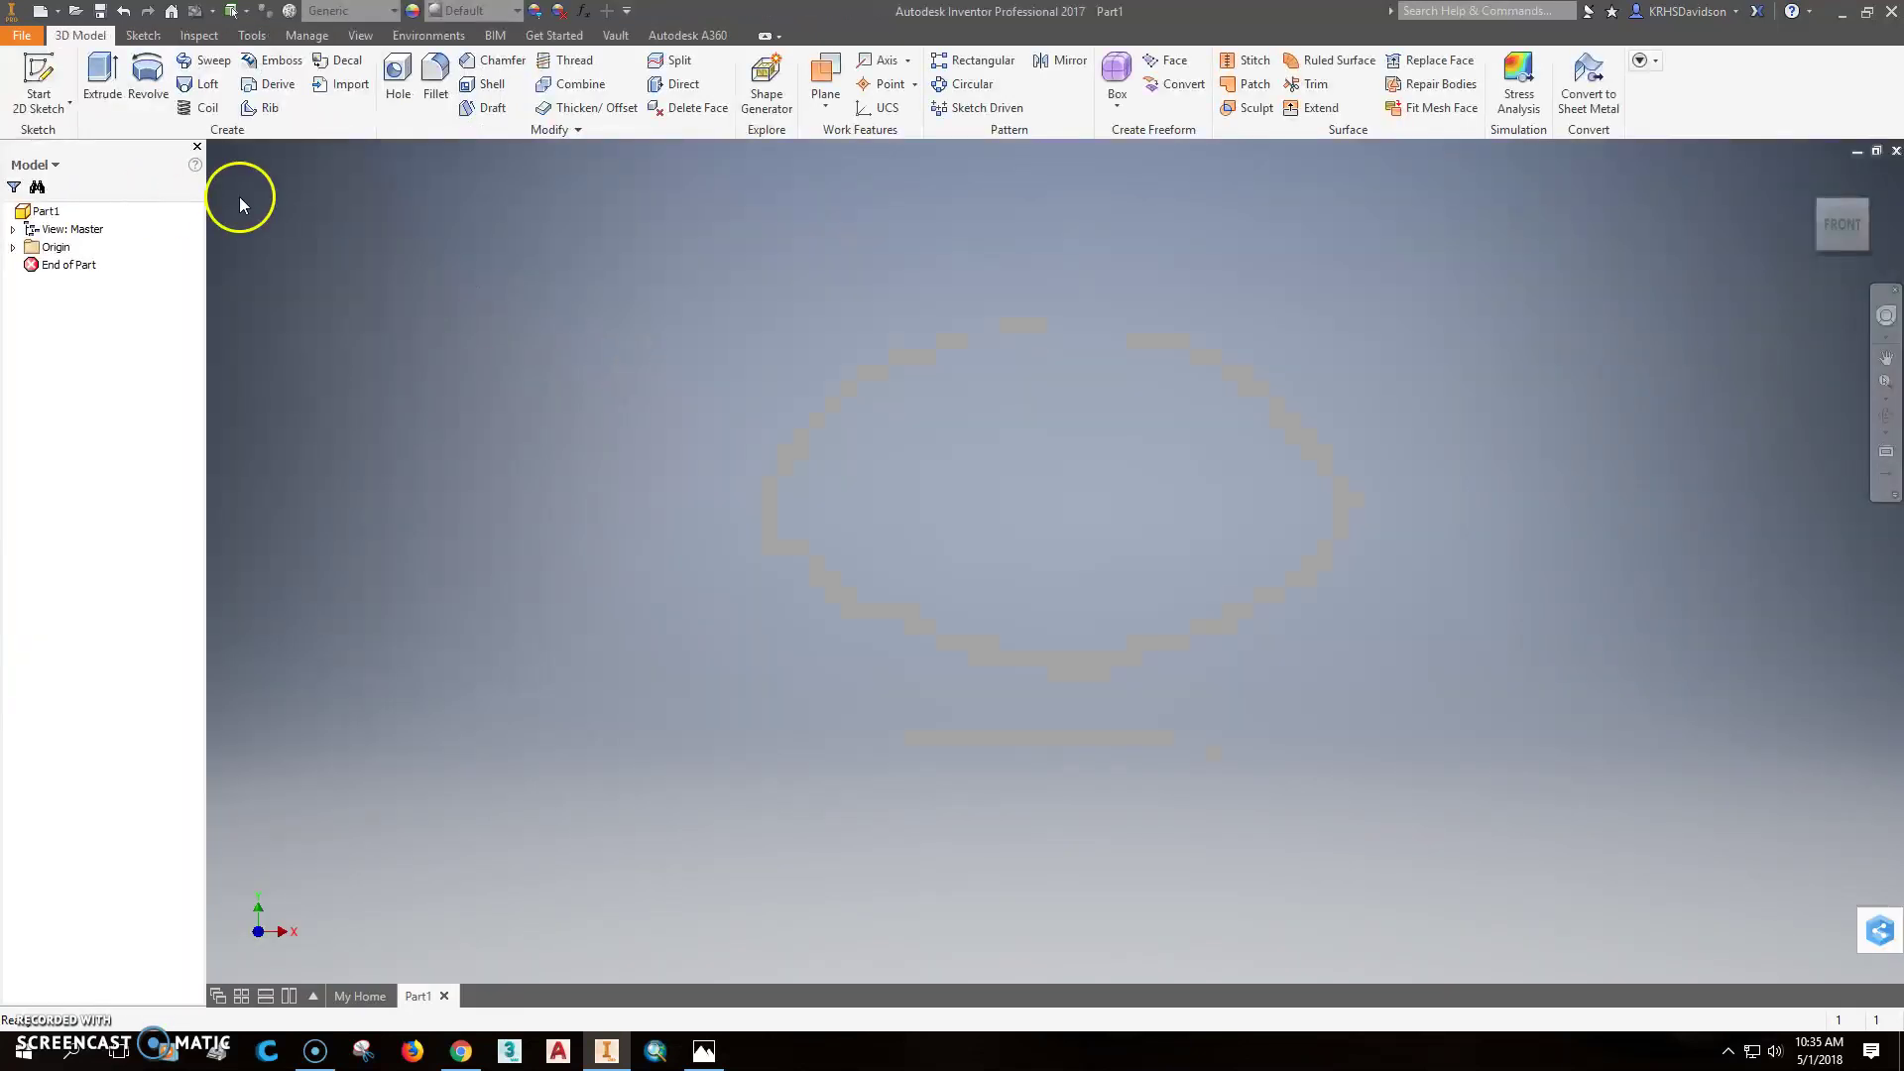
Sketch a closed six-line L-shaped profile on the XY plane
left_click(40, 82)
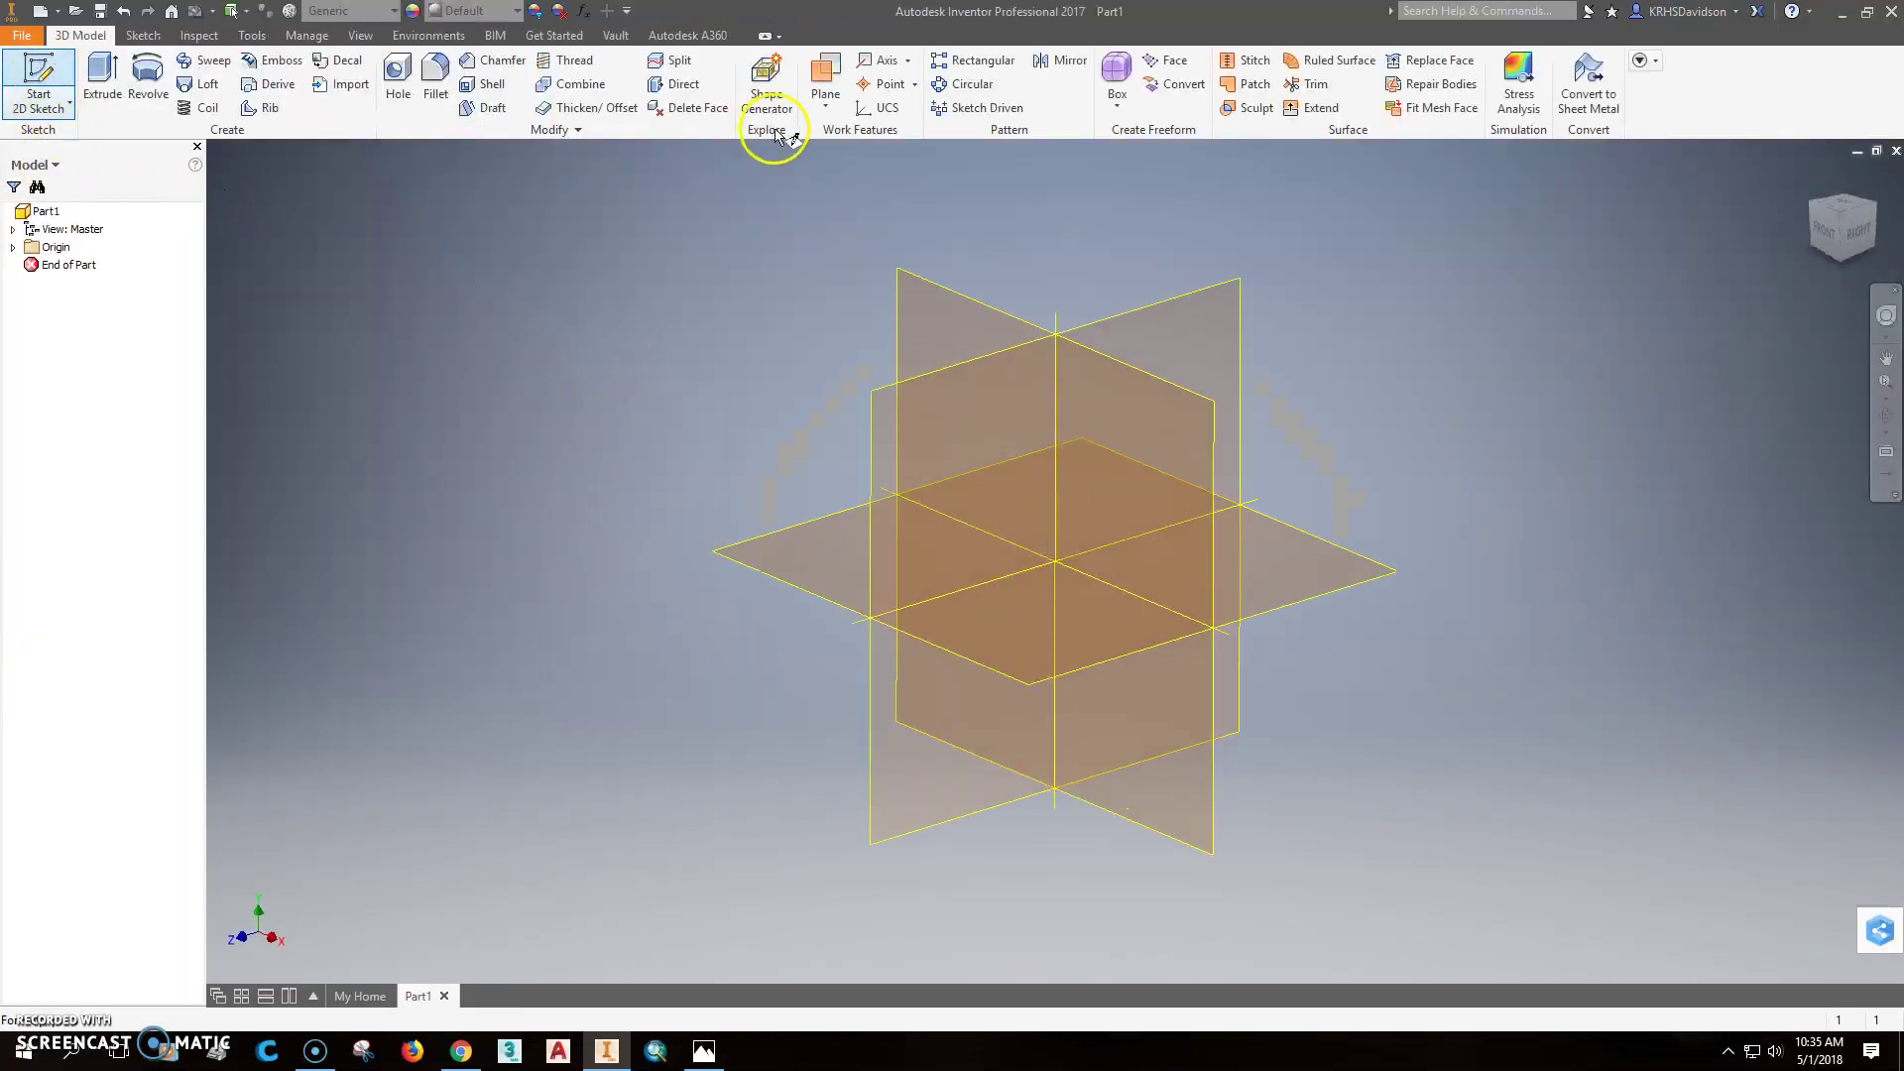
left_click(952, 305)
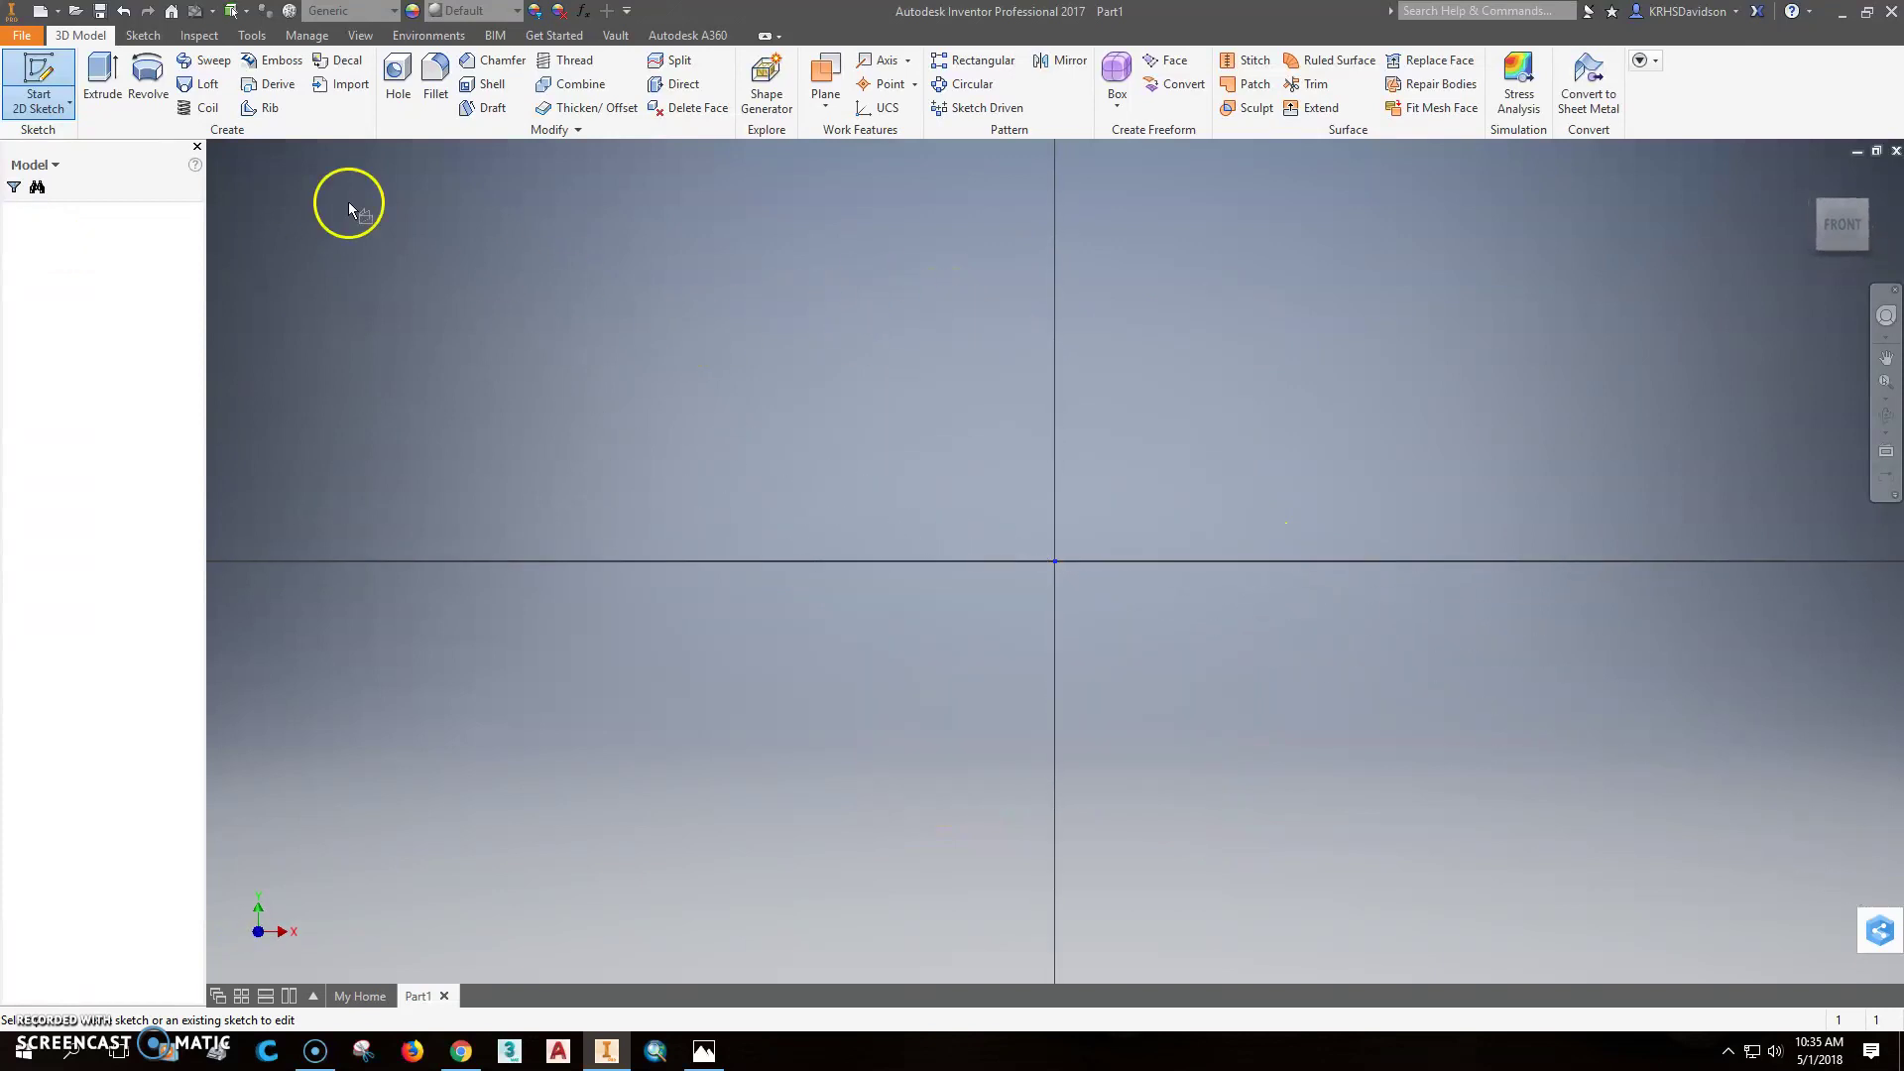
left_click(102, 79)
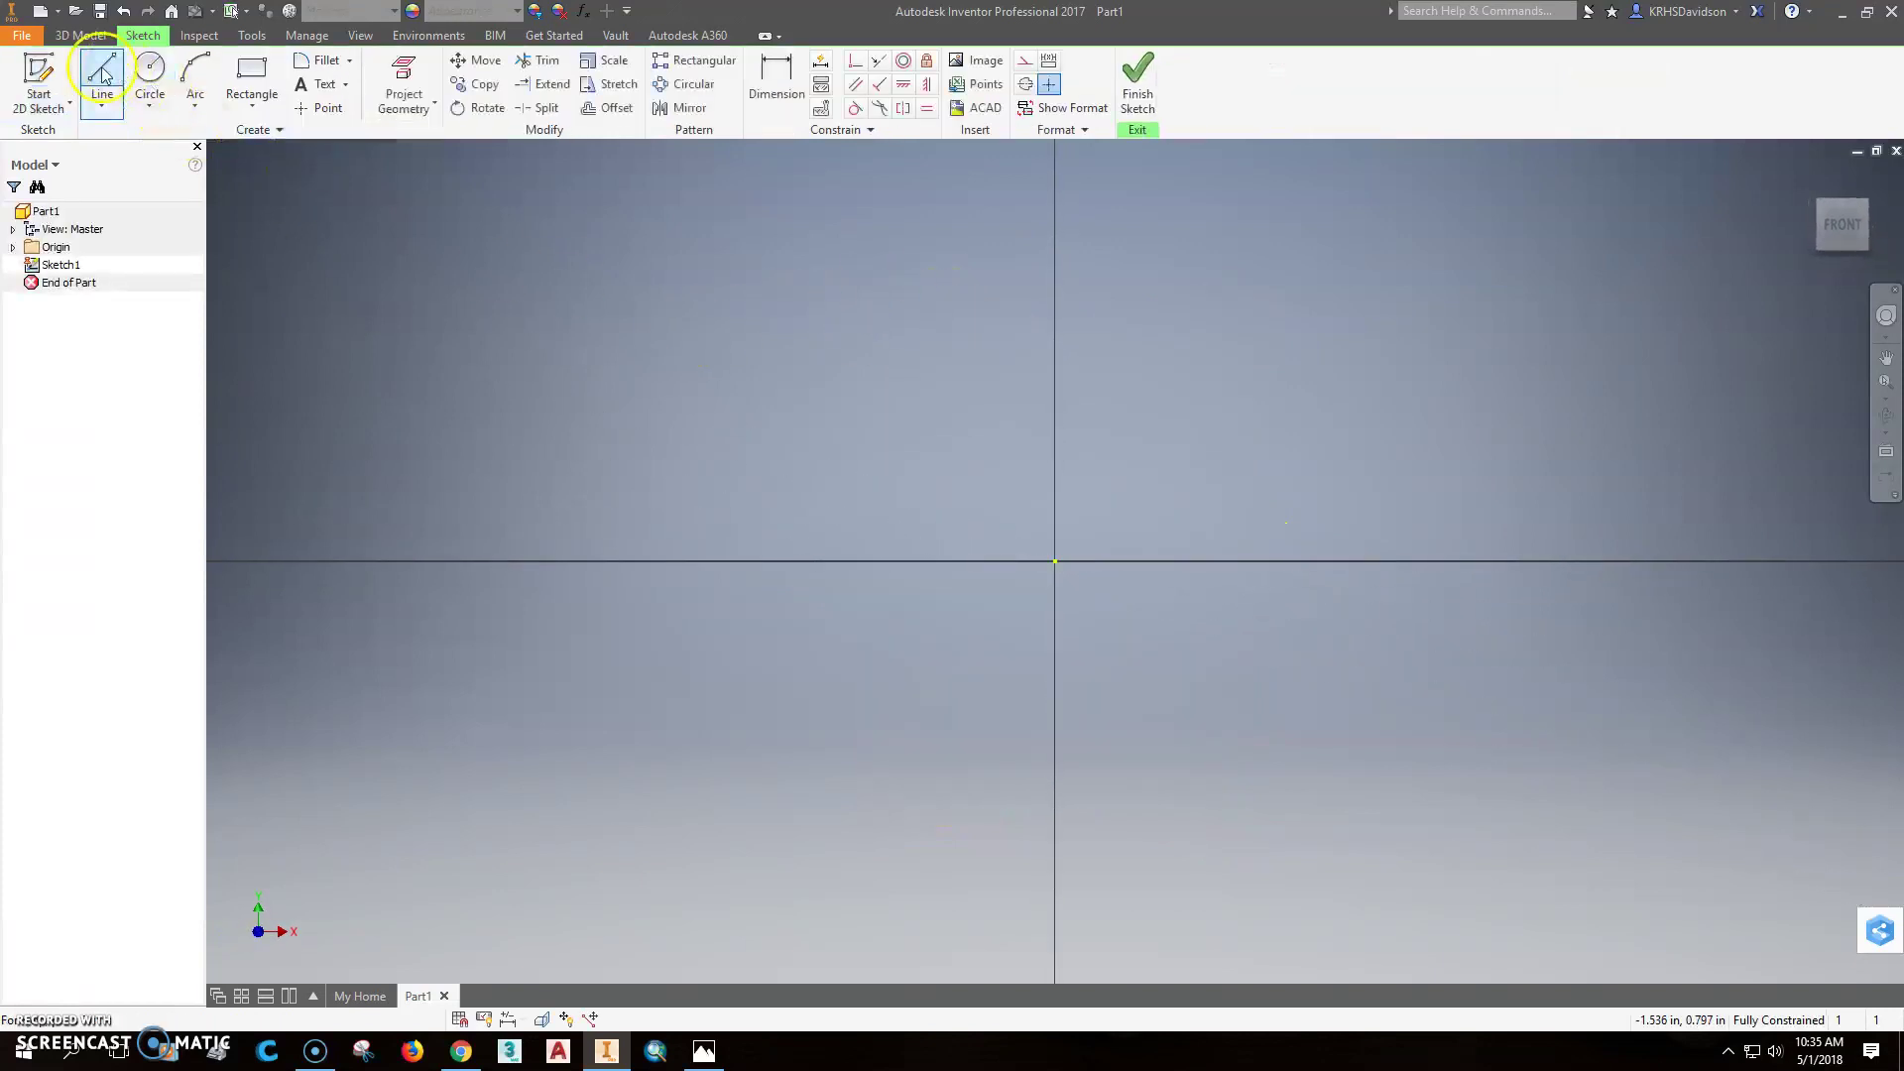
left_click(600, 212)
left_click(599, 523)
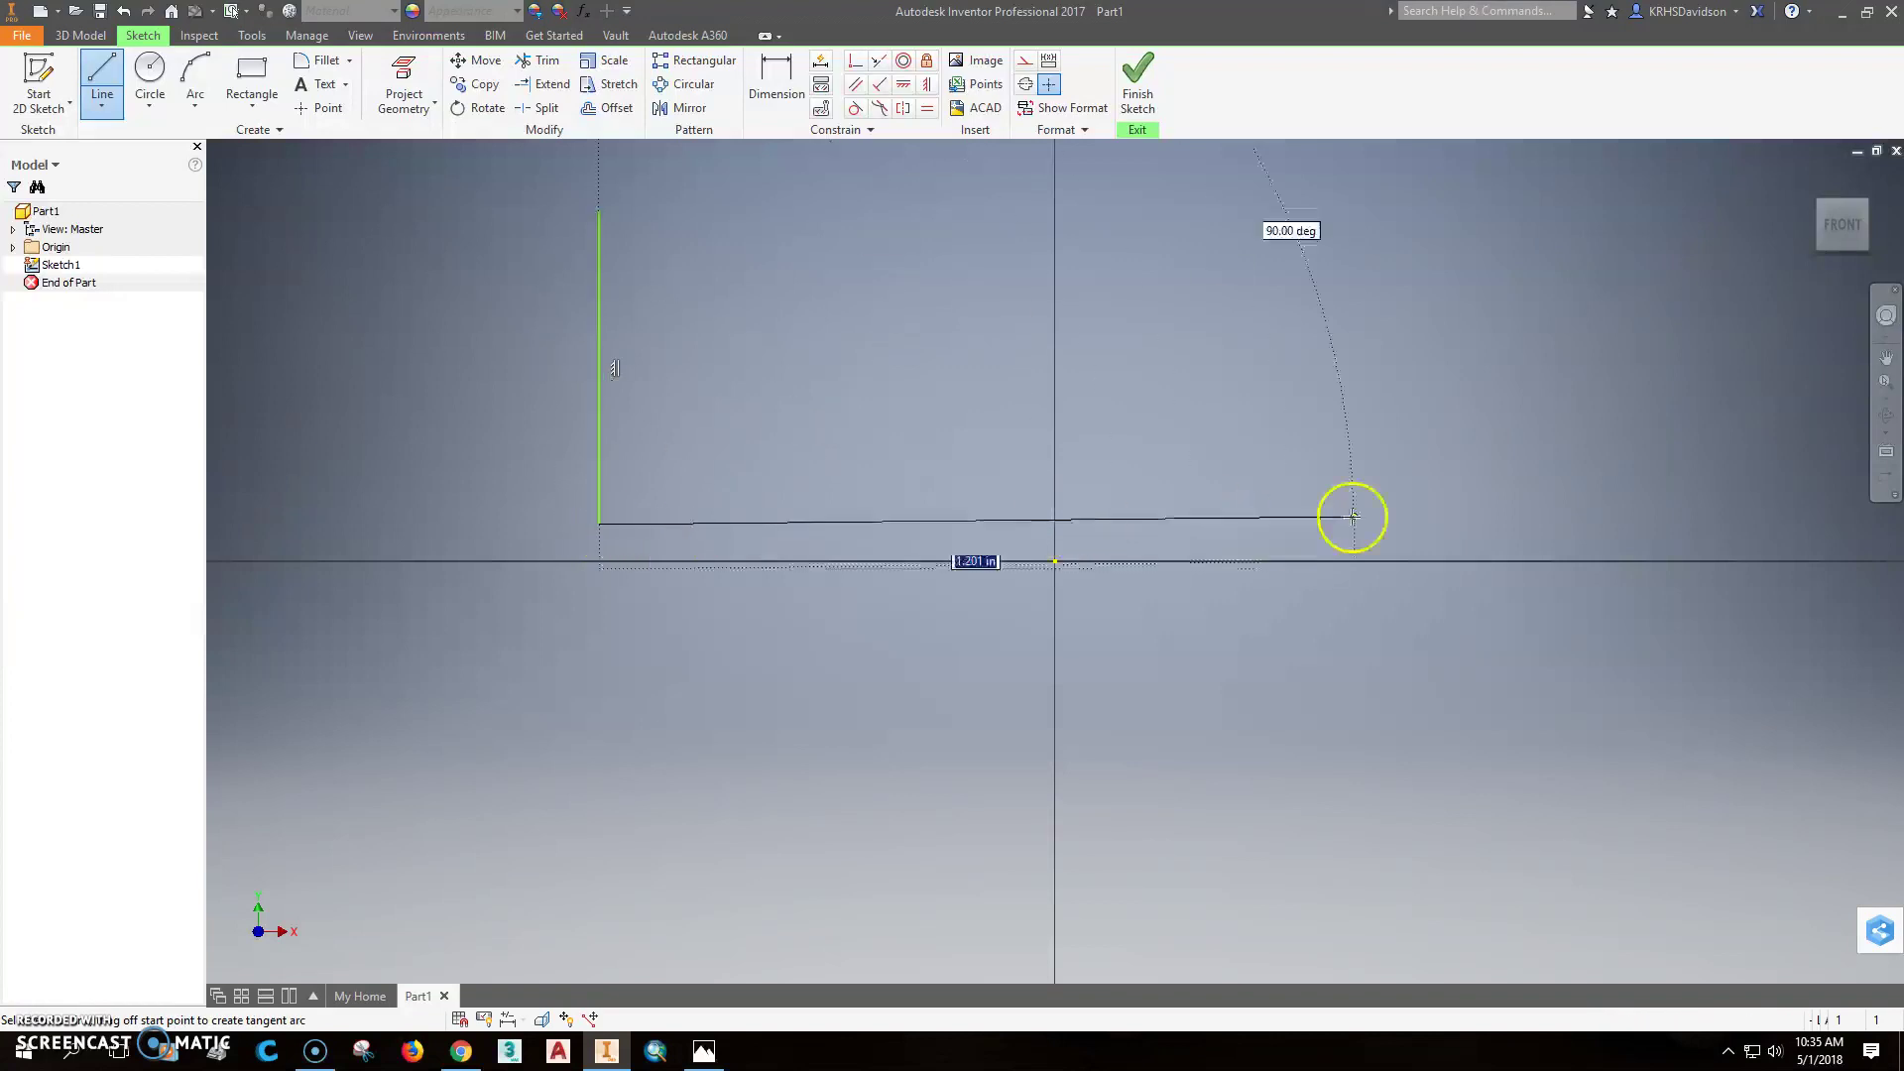
left_click(1436, 524)
left_click(1436, 390)
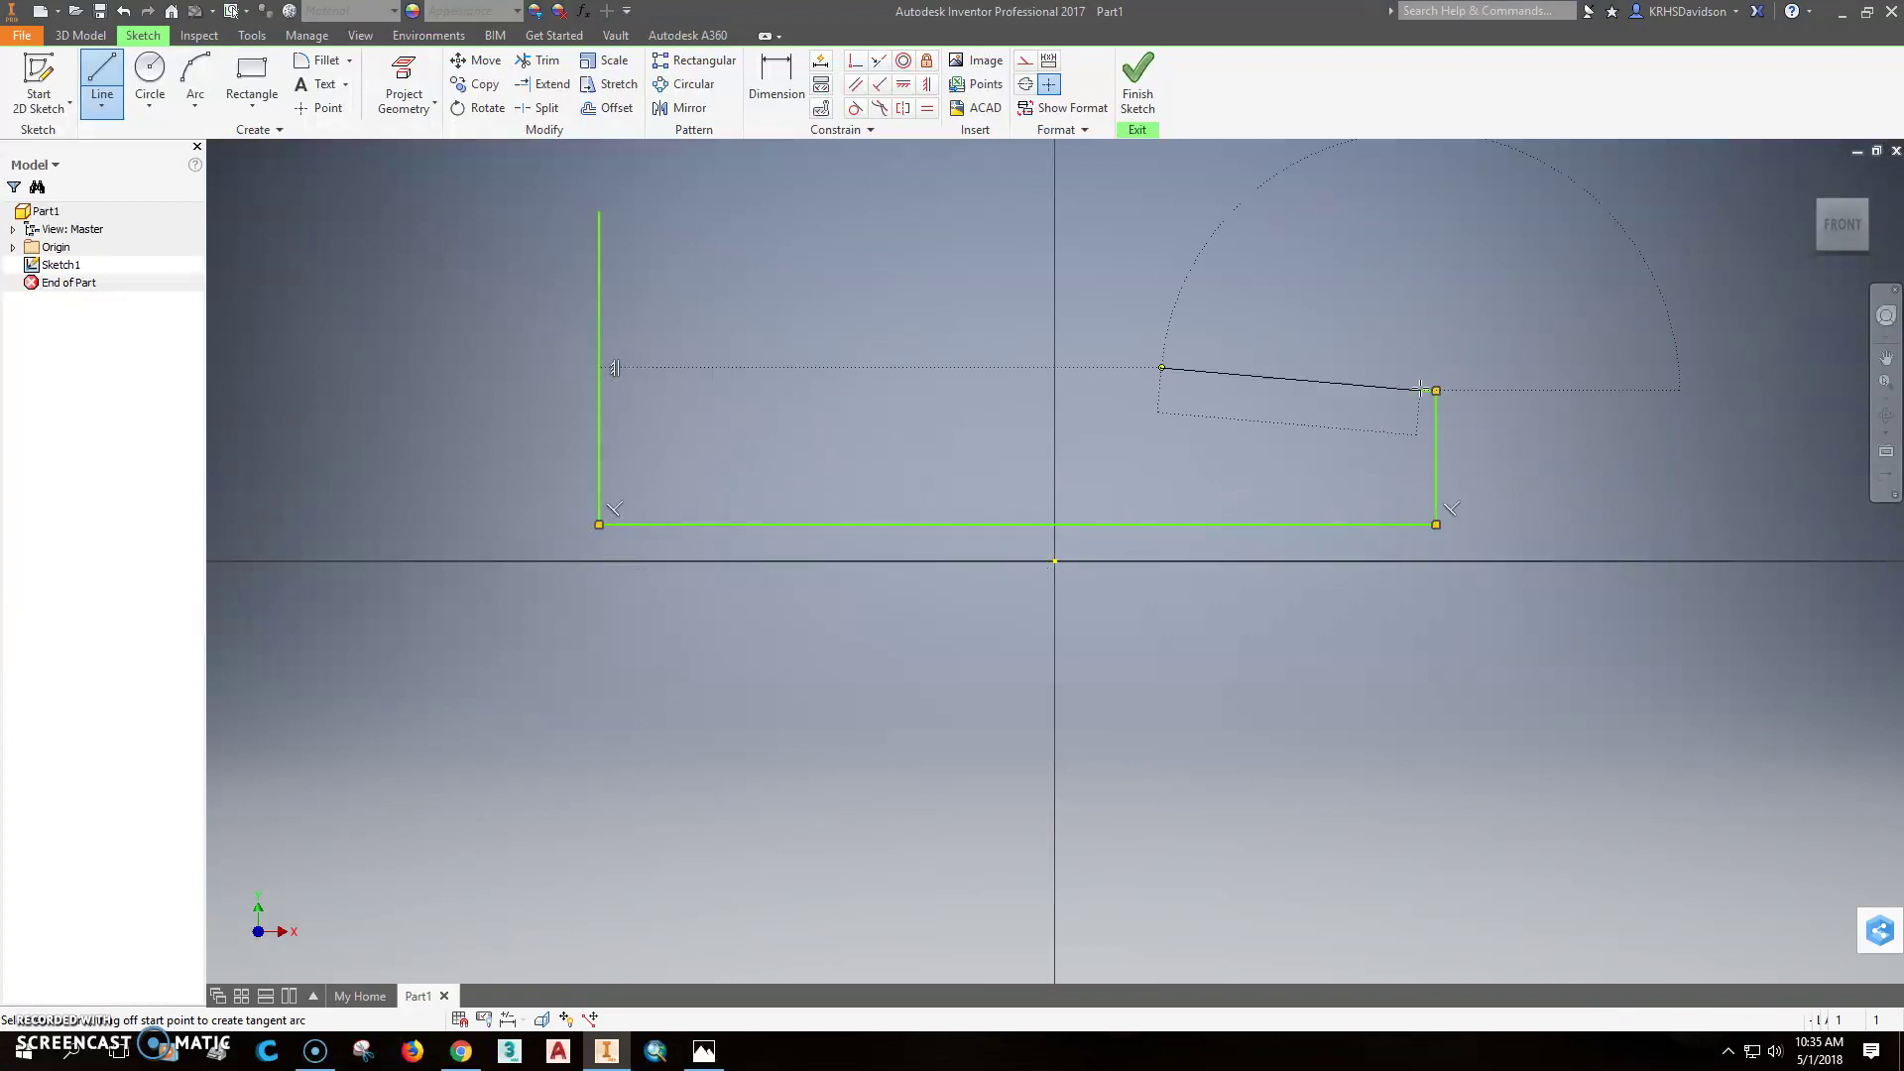
left_click(739, 396)
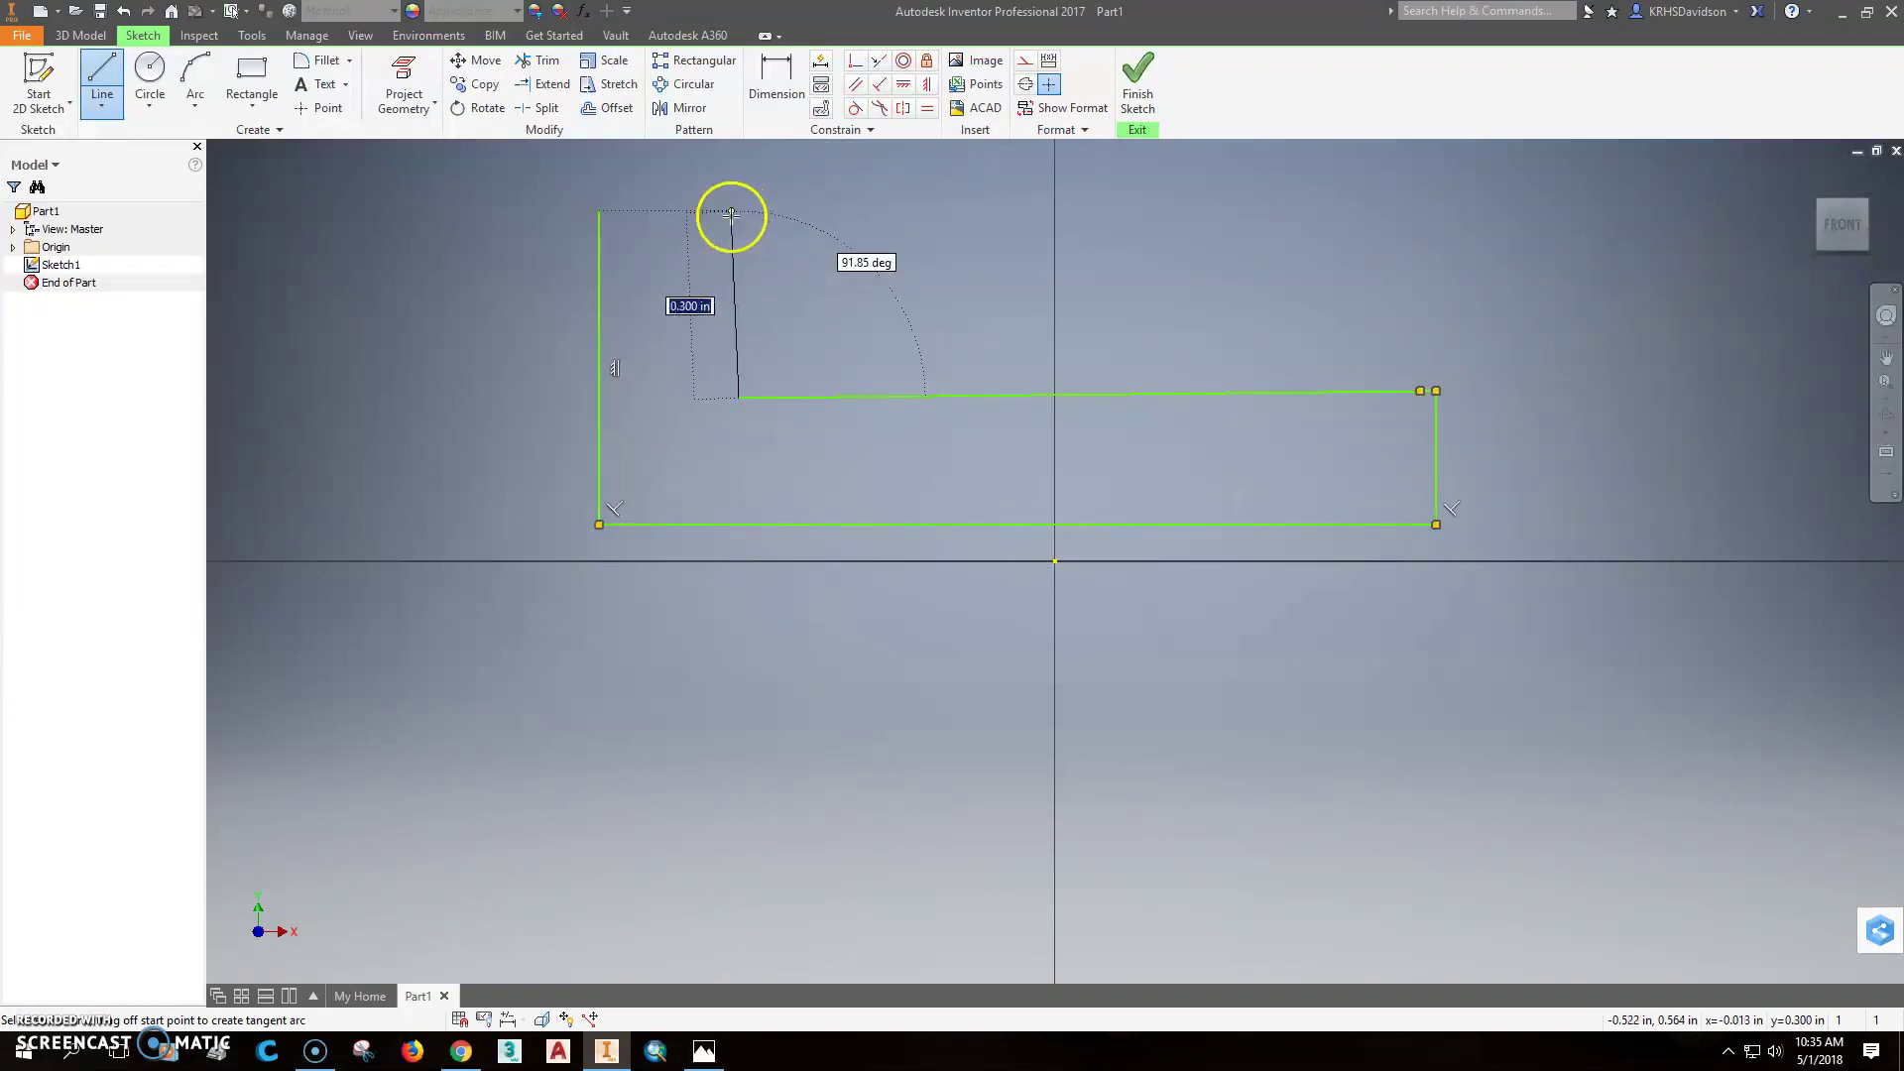
left_click(739, 209)
left_click(600, 211)
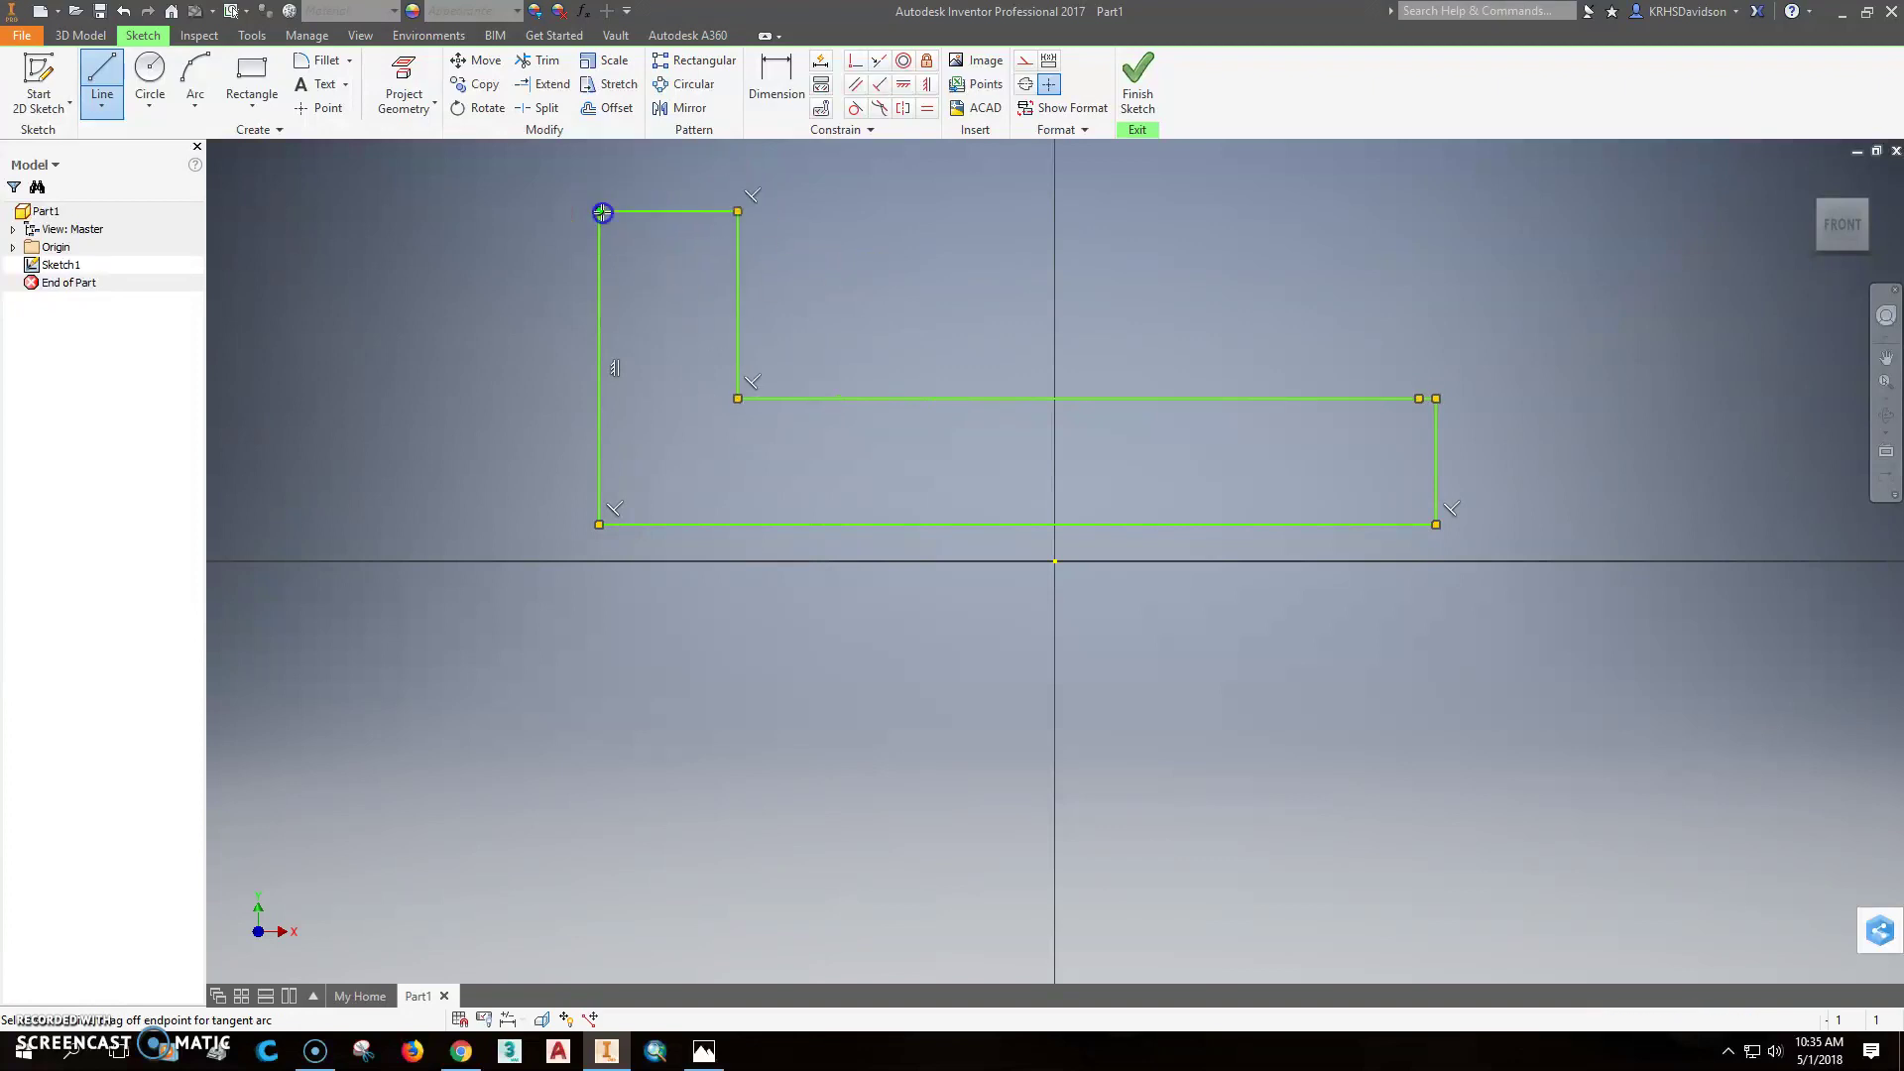
key("Escape")
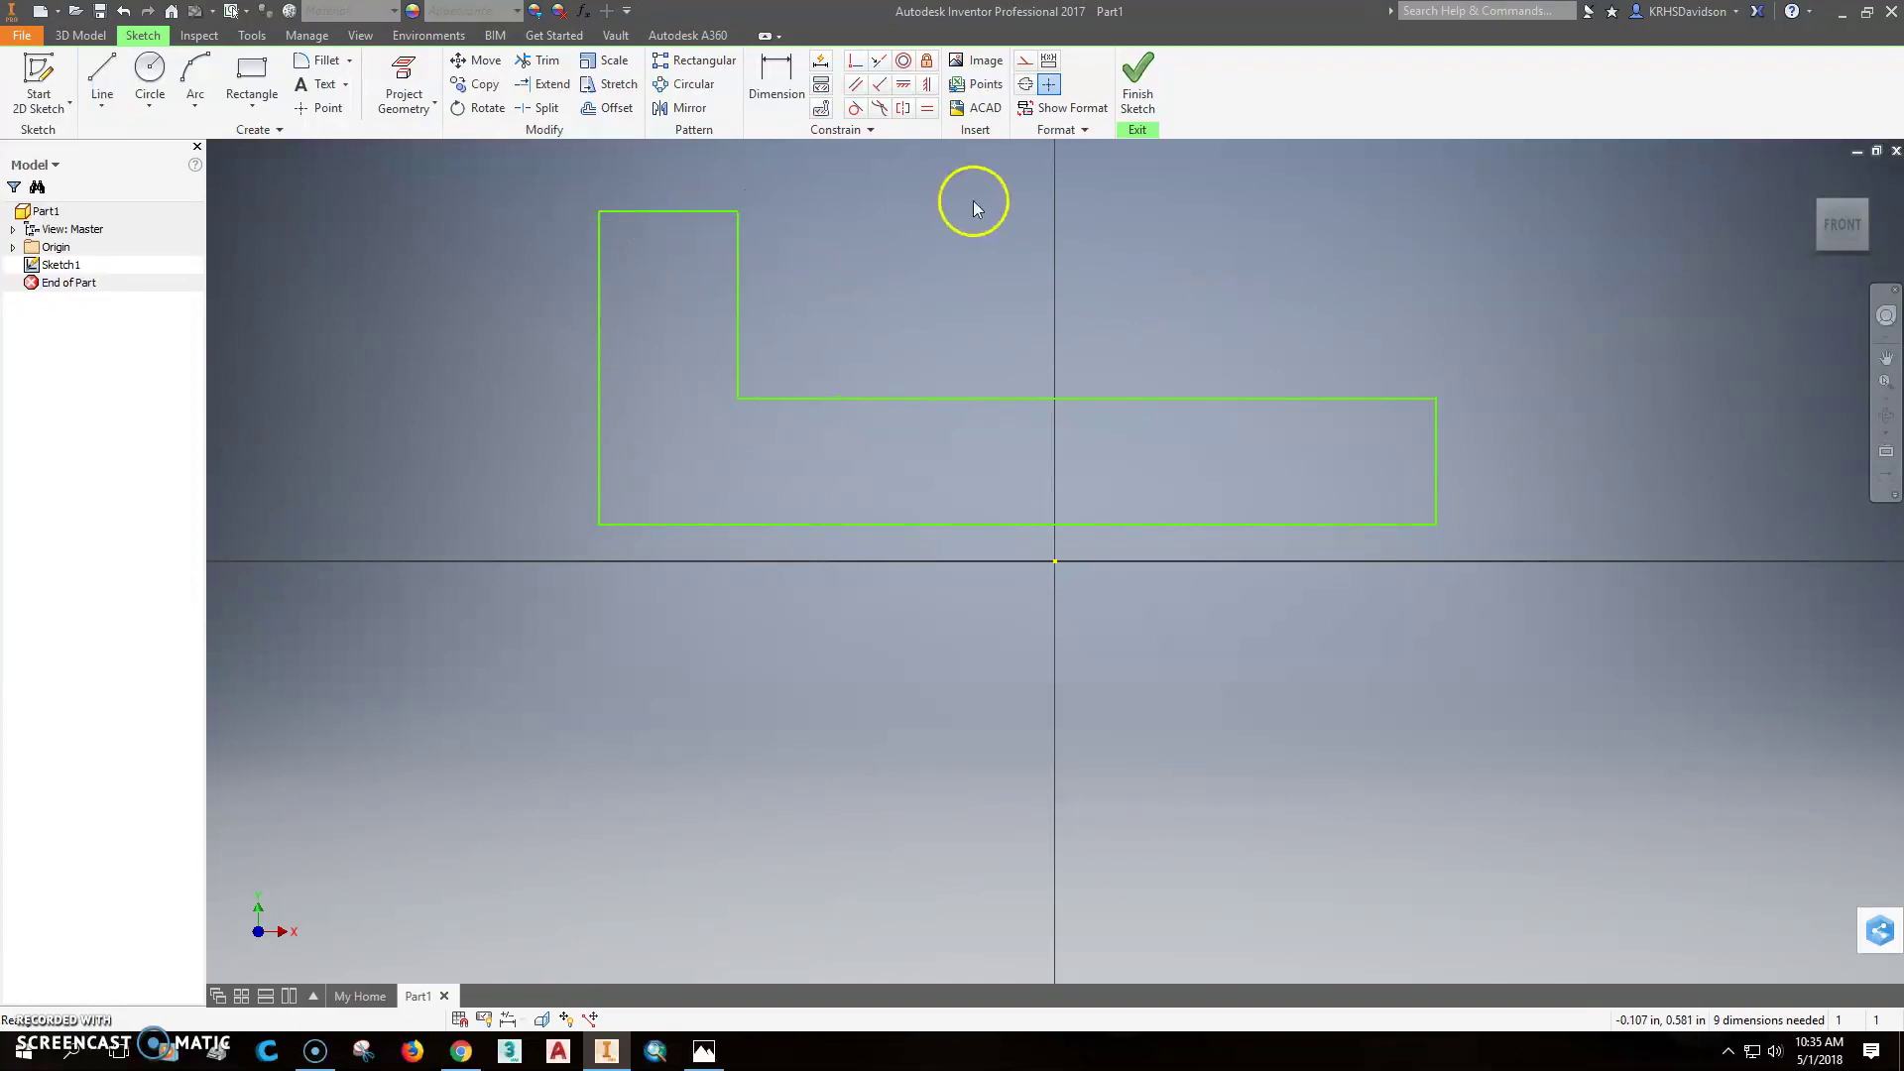
Make the profile's lower-left corner coincident with the sketch origin, checking the reference photo
left_click(855, 67)
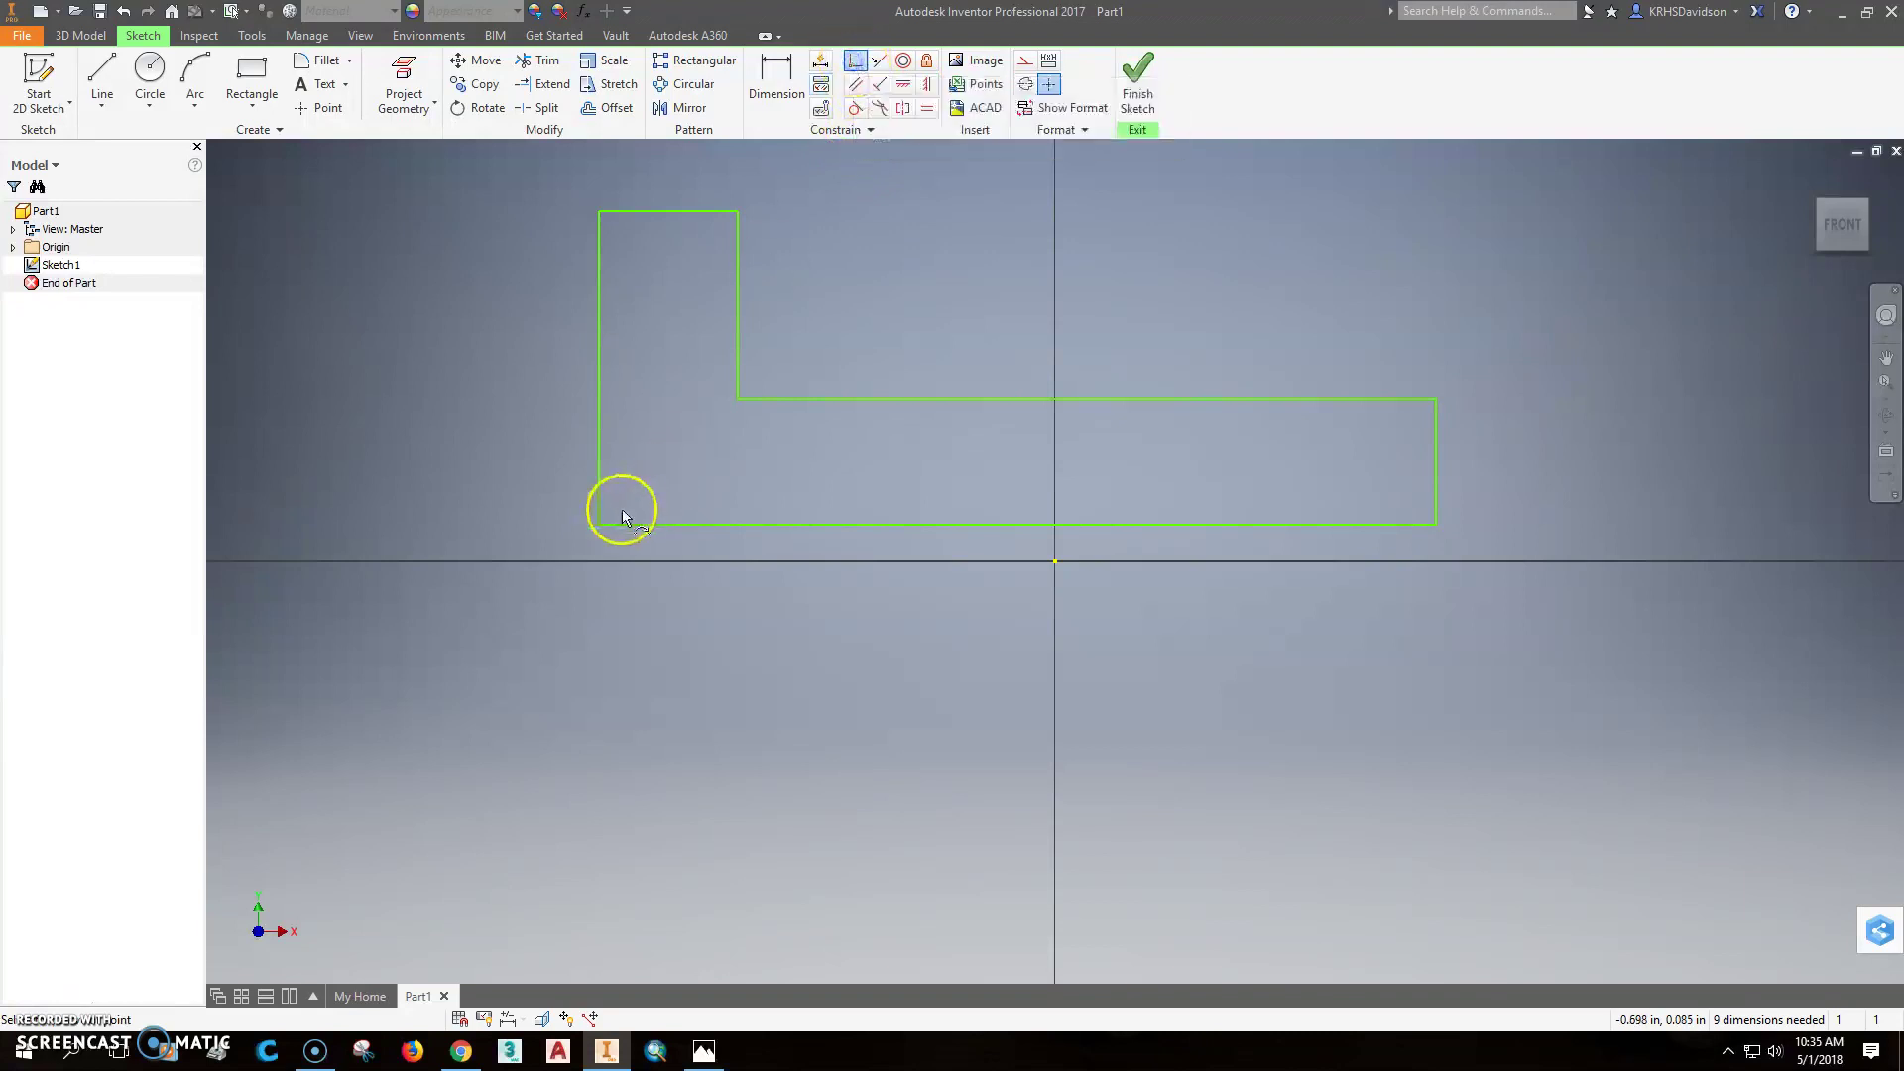
left_click(602, 525)
left_click(1055, 561)
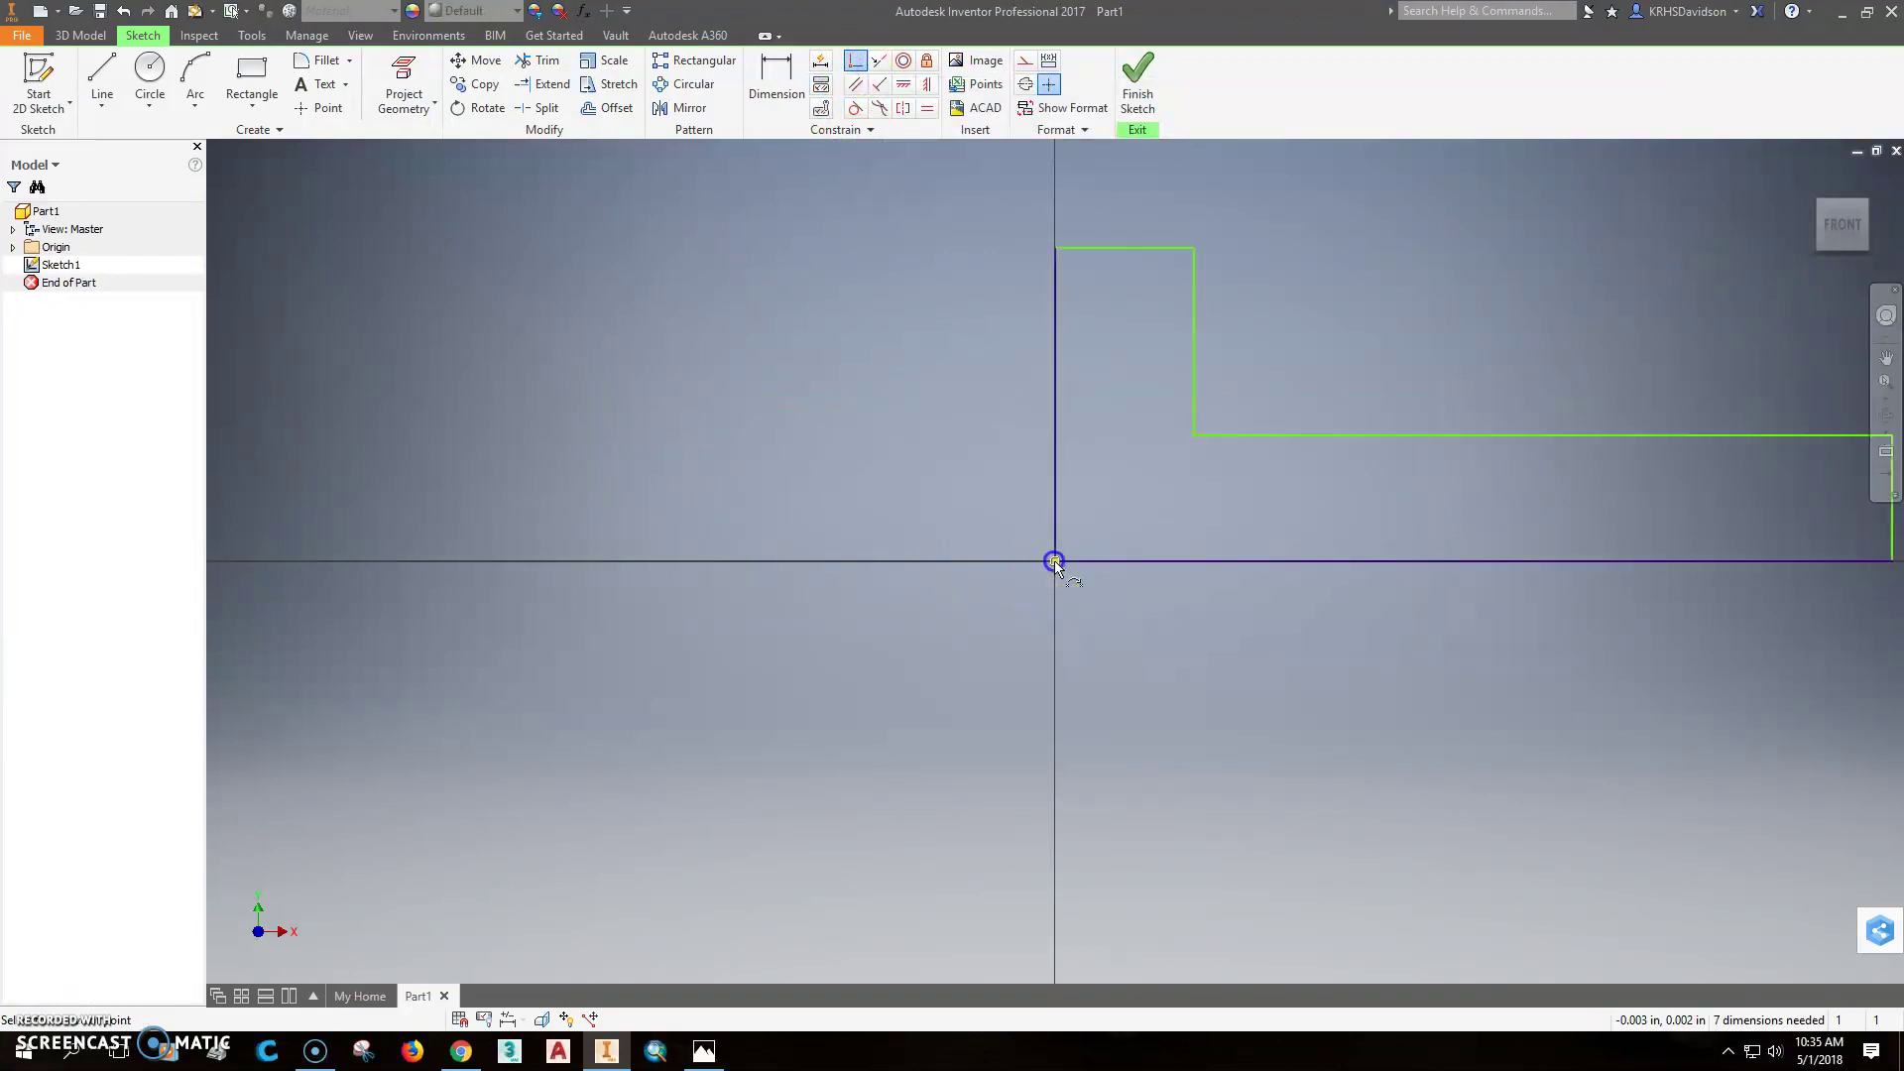
scroll(1206, 616, "down", 2)
scroll(1206, 616, "down", 2)
middle_click_drag(1246, 630, 892, 596)
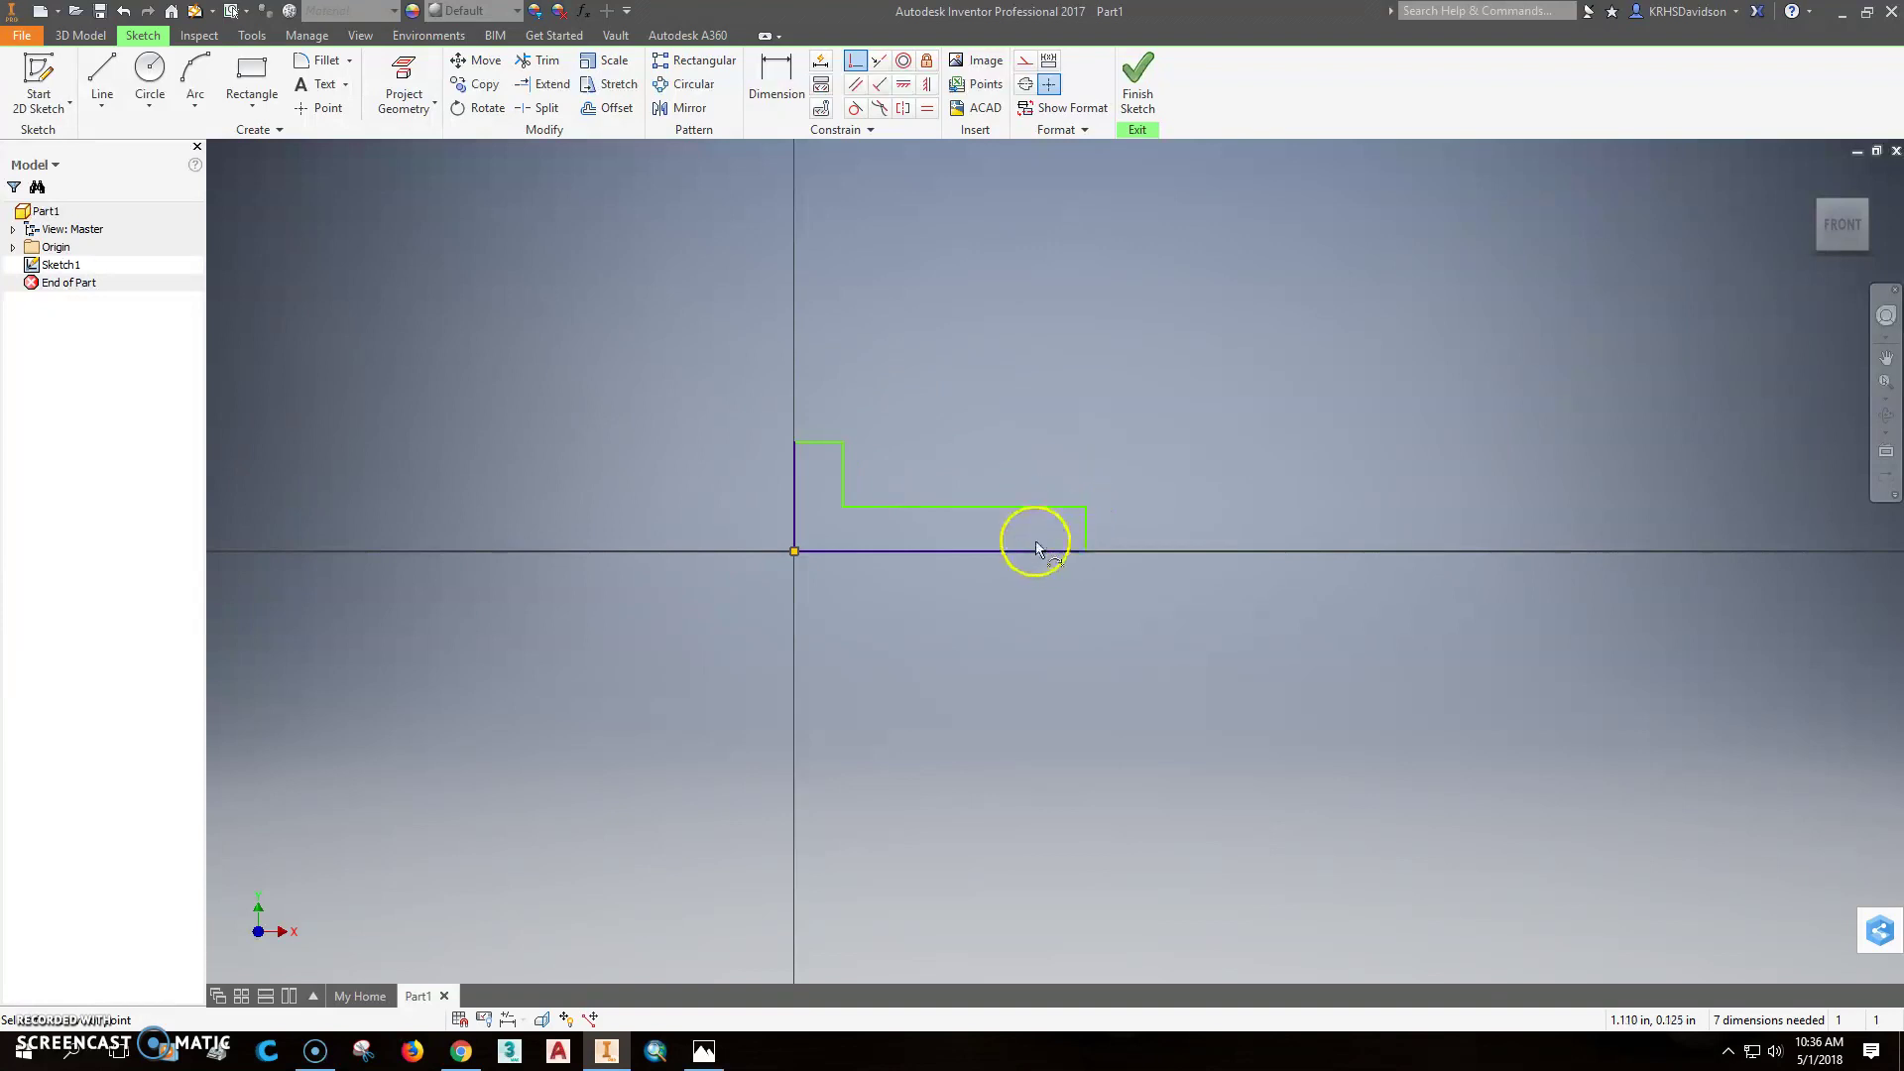
left_click(705, 1051)
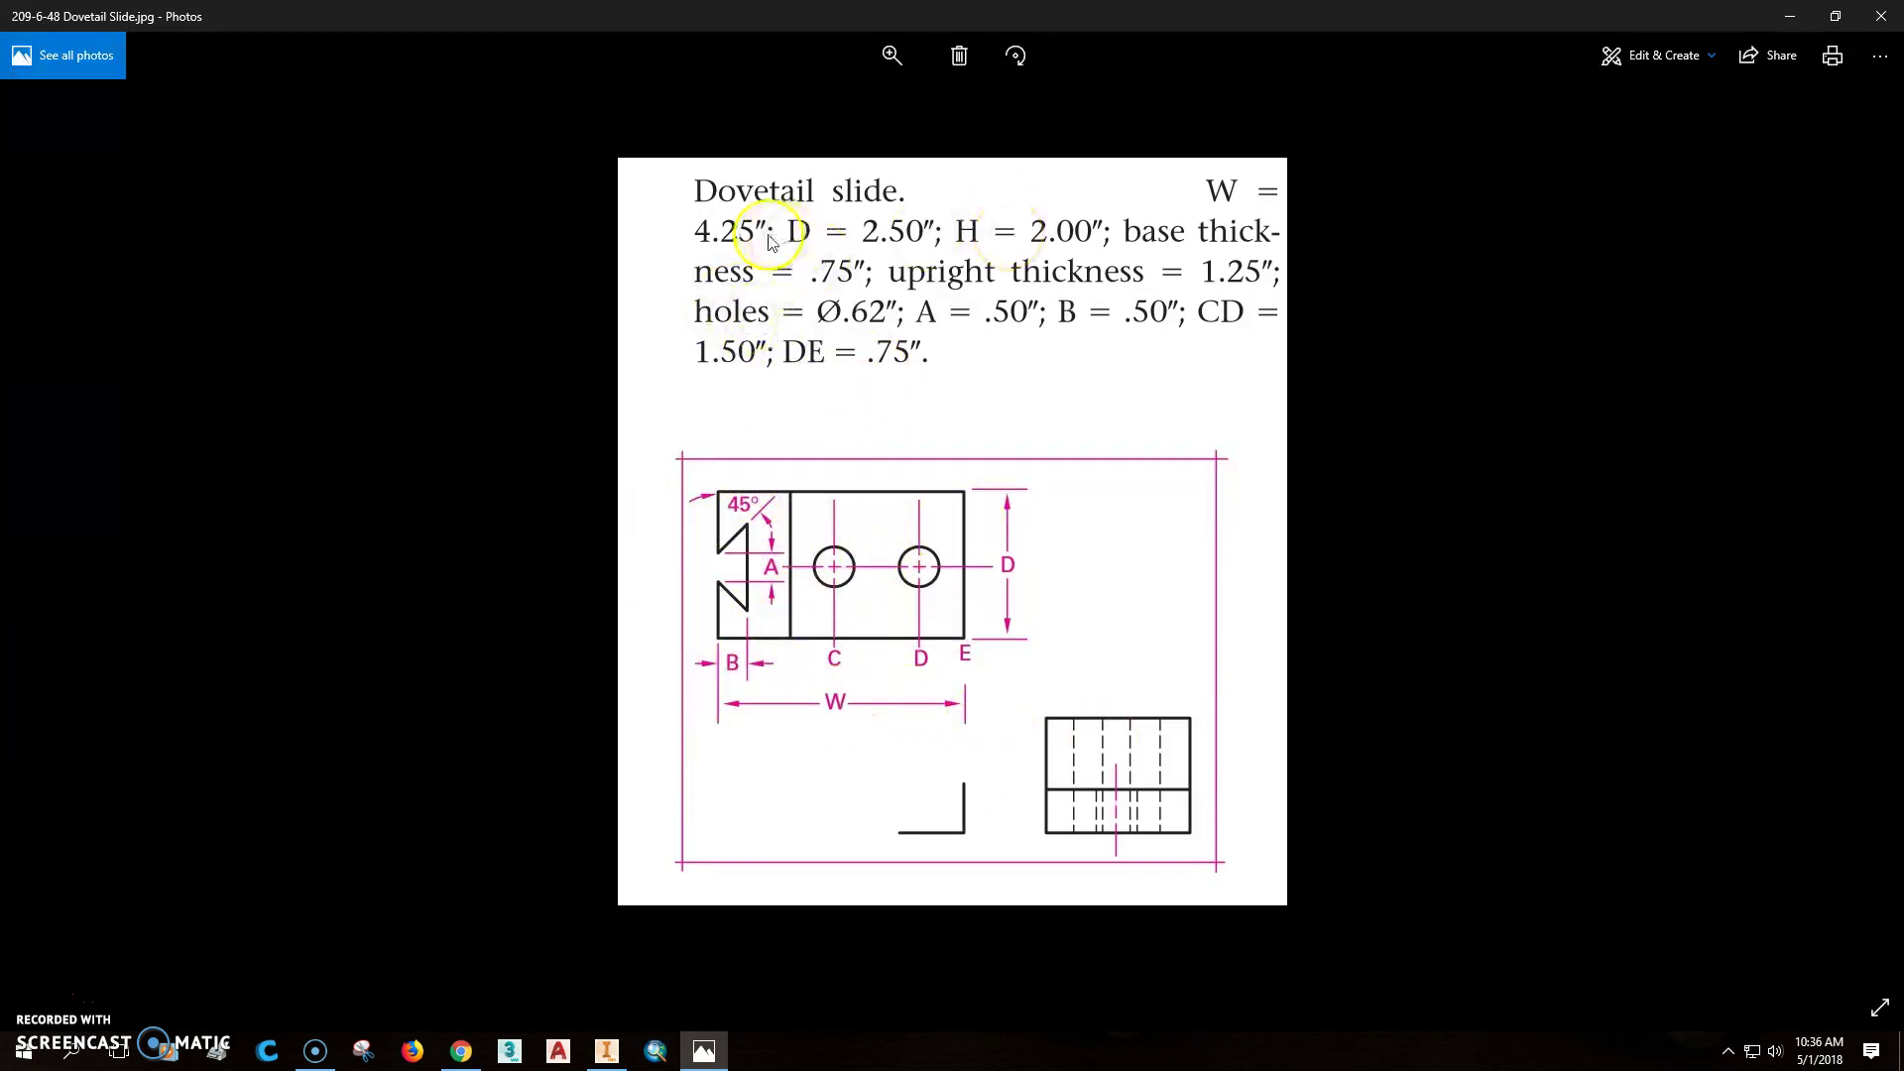
left_click(581, 1060)
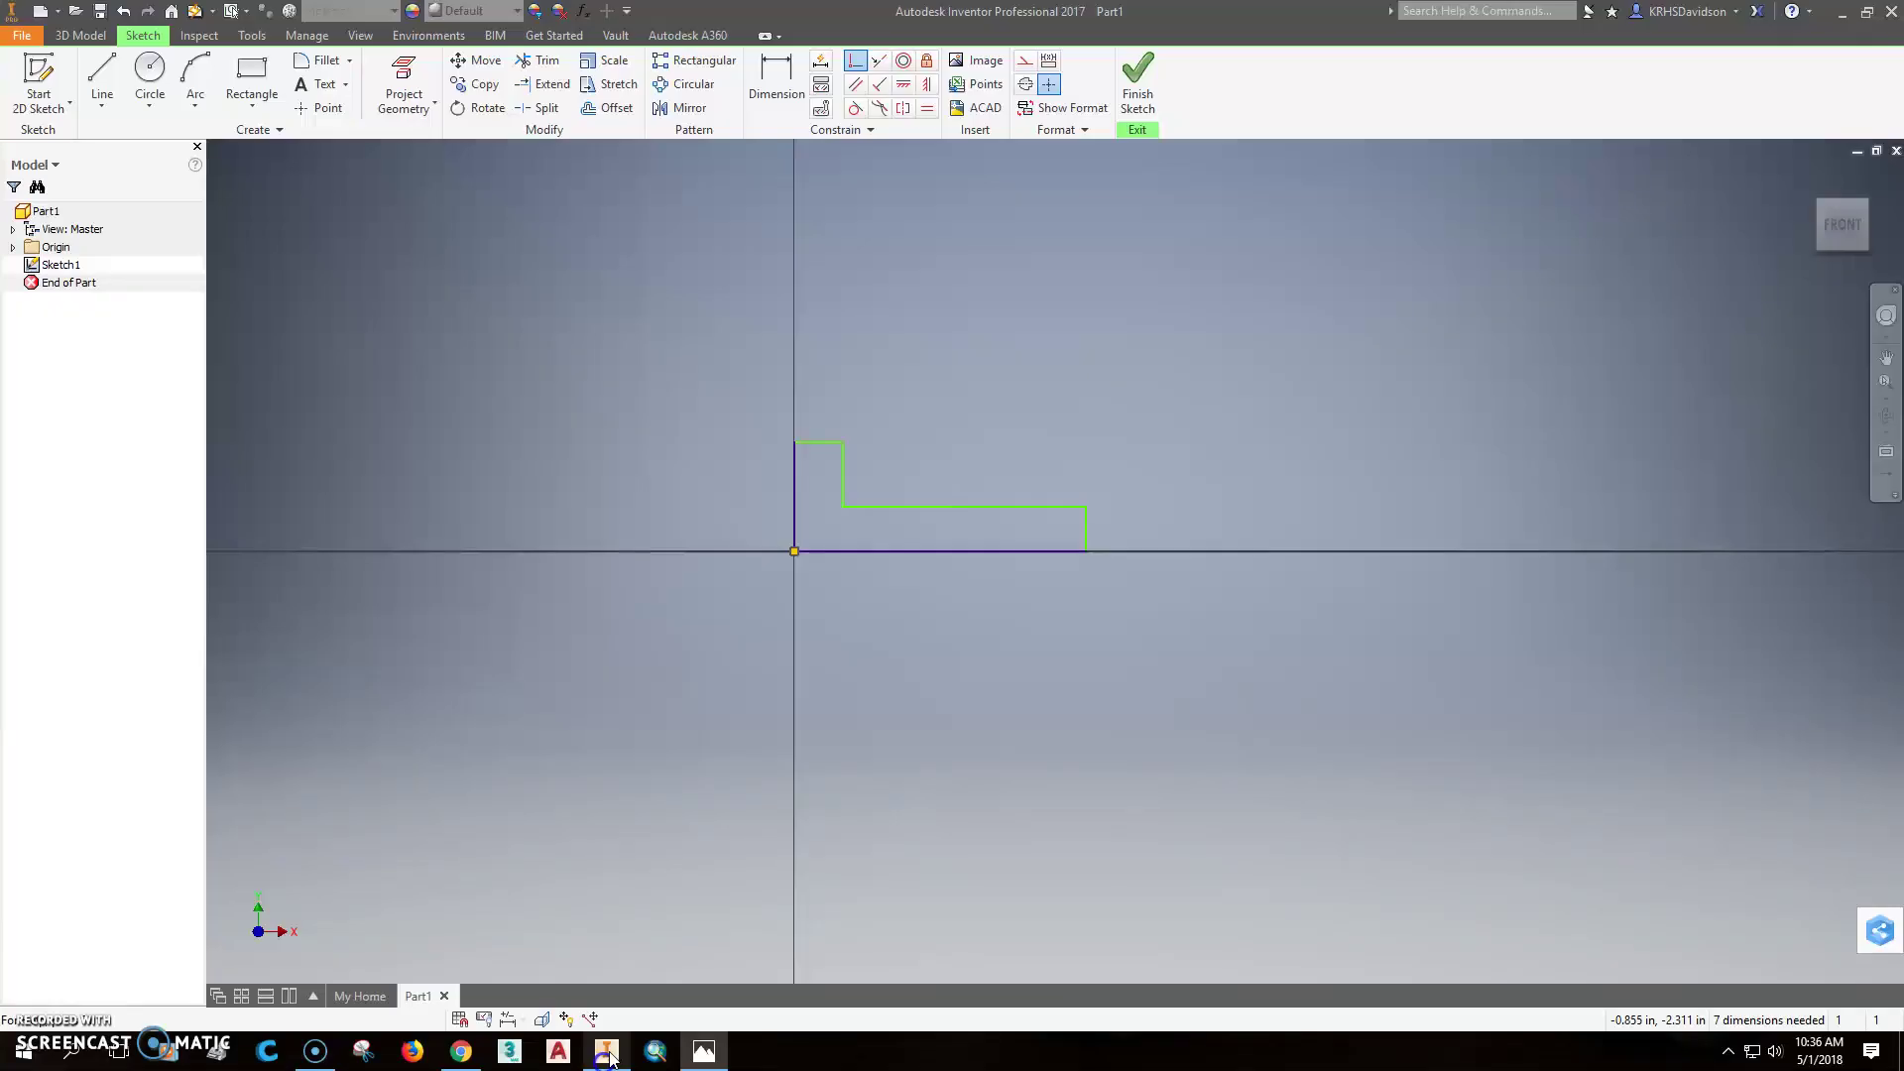
Dimension the bottom edge as the 4.250 overall width
left_click(776, 74)
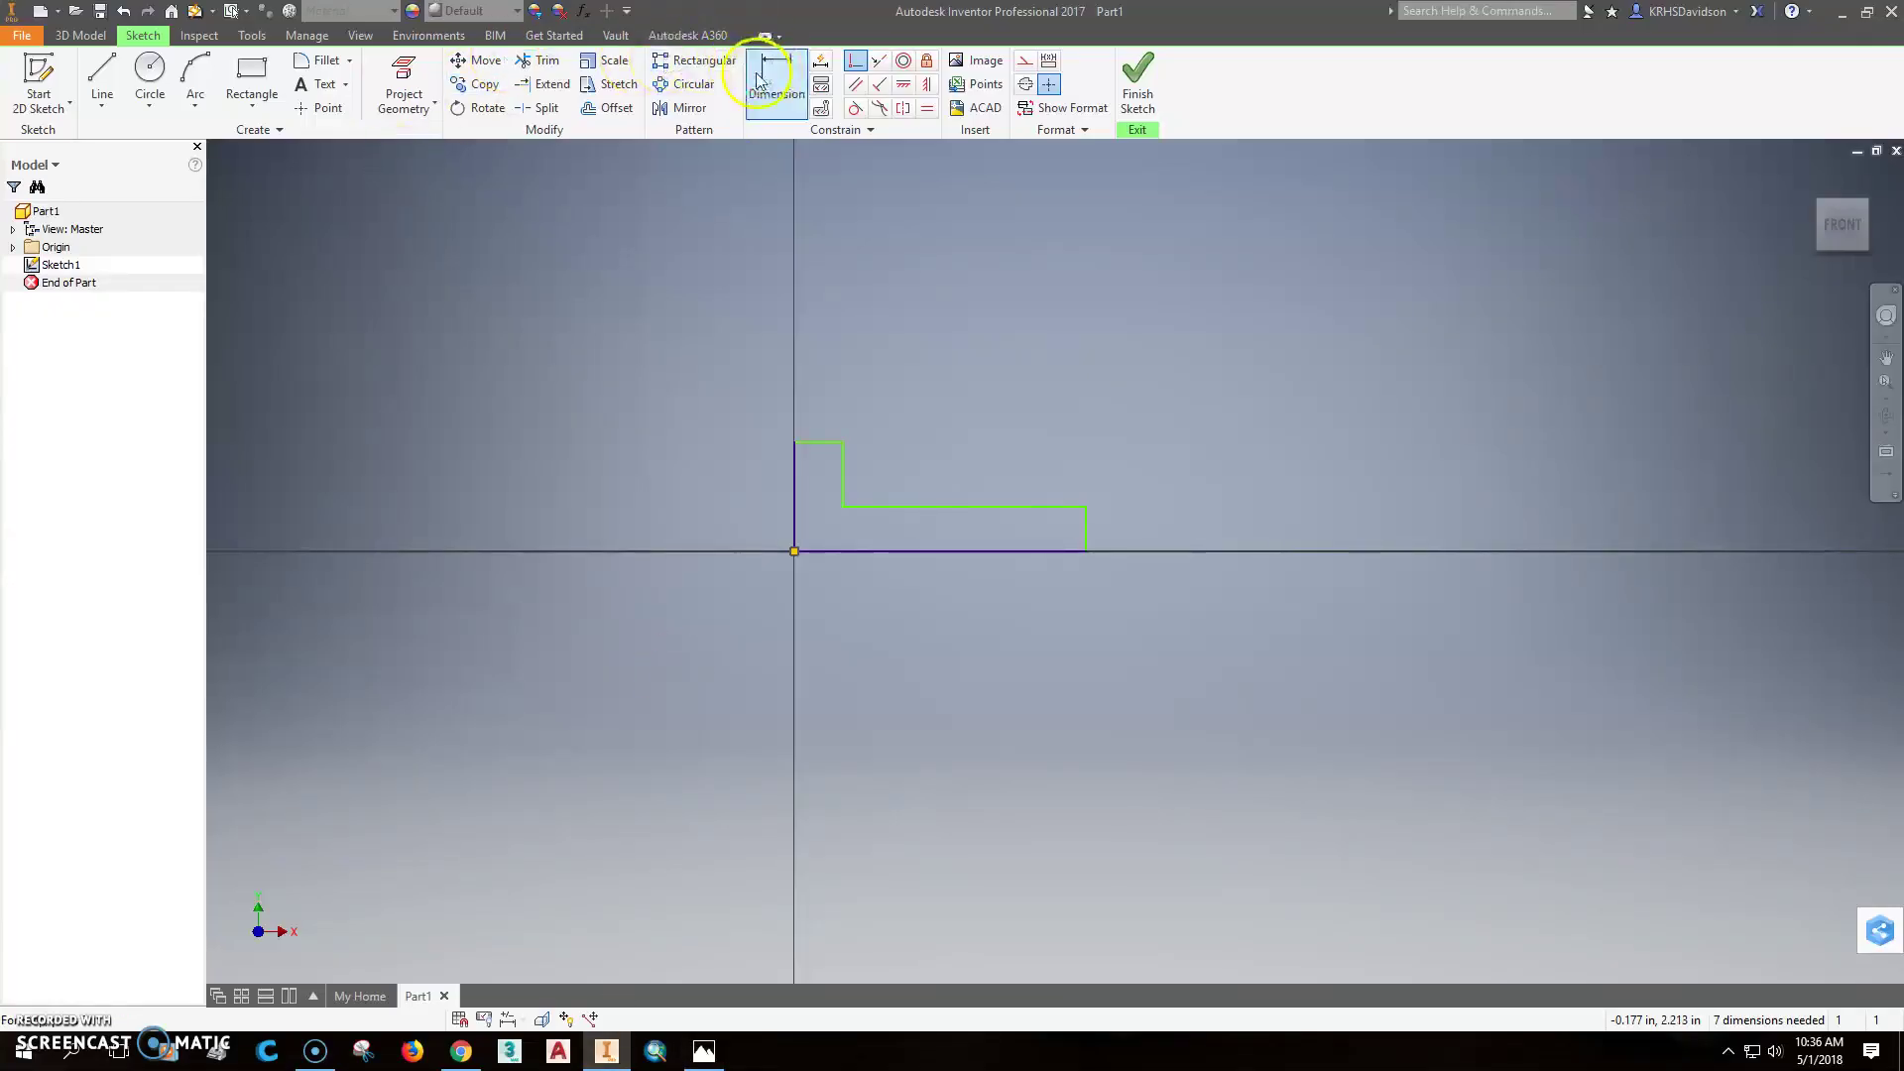
left_click(985, 550)
left_click(982, 646)
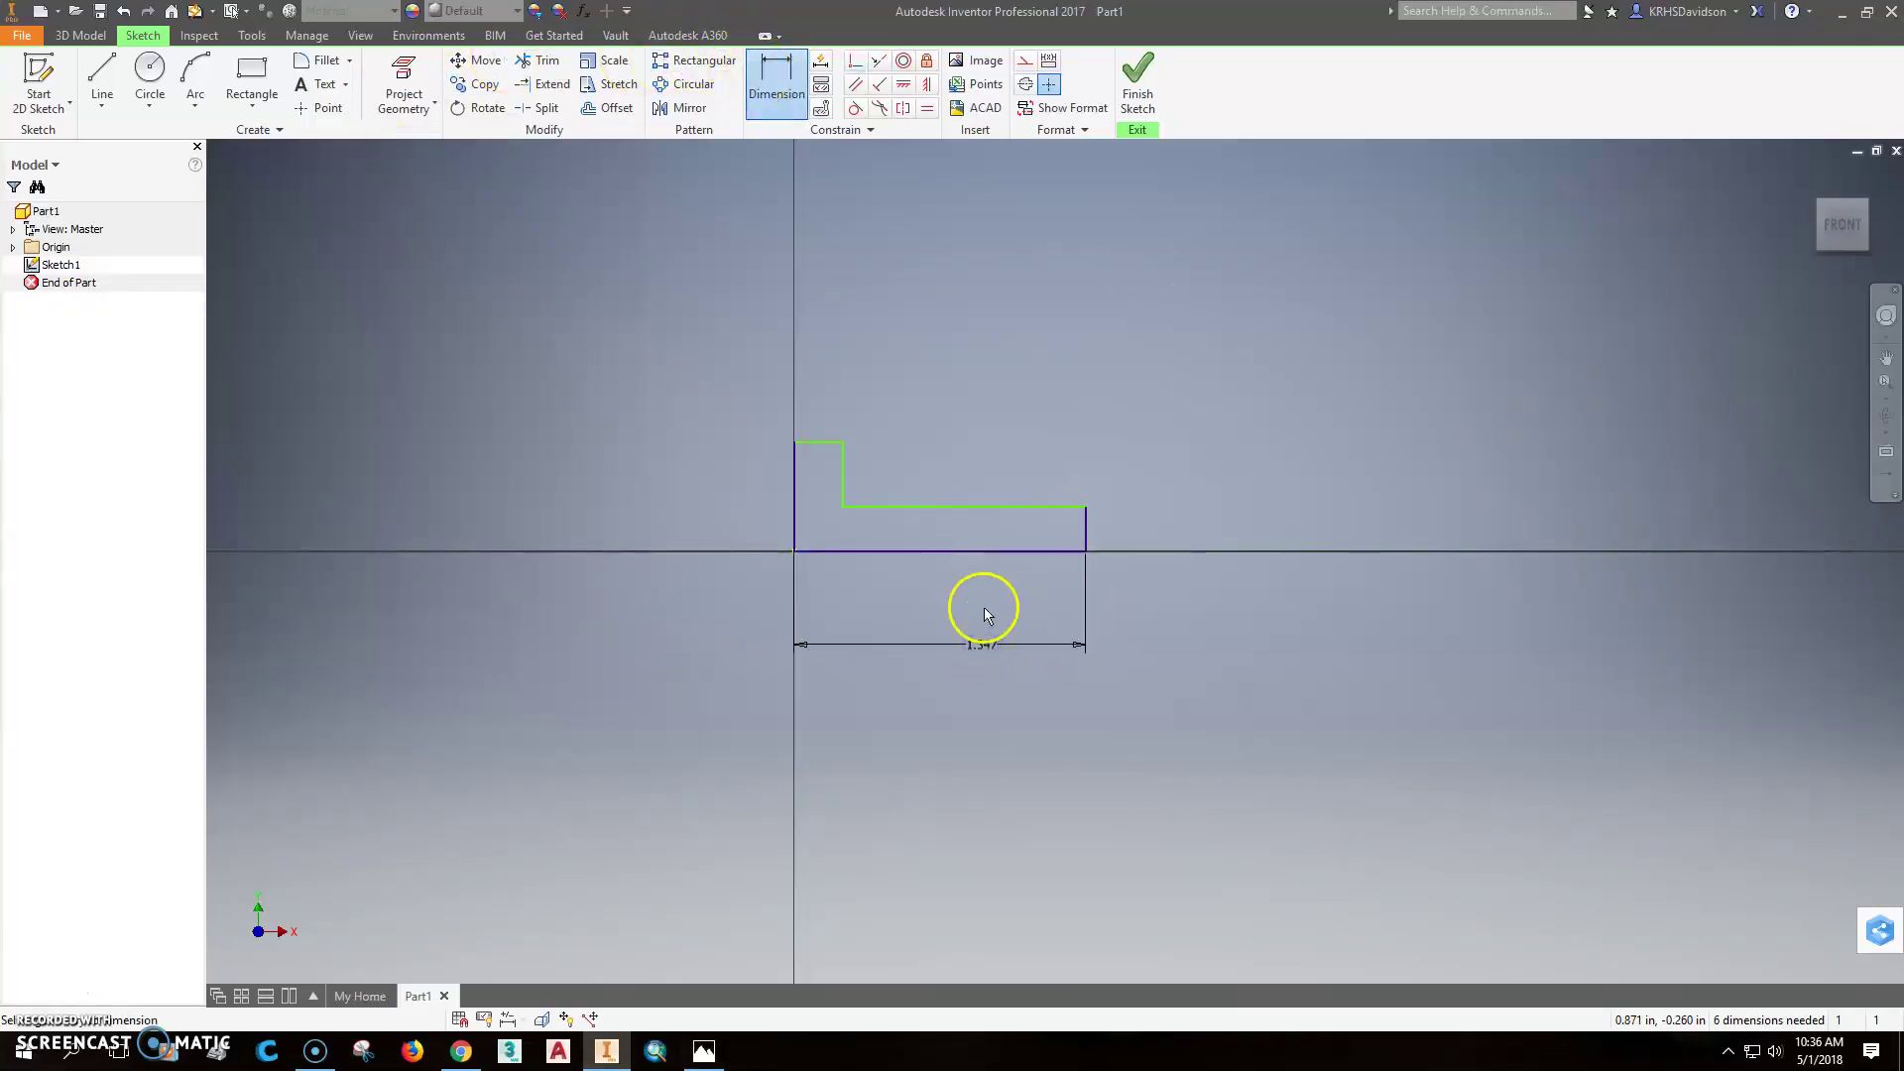
double_click(985, 647)
type("4.2")
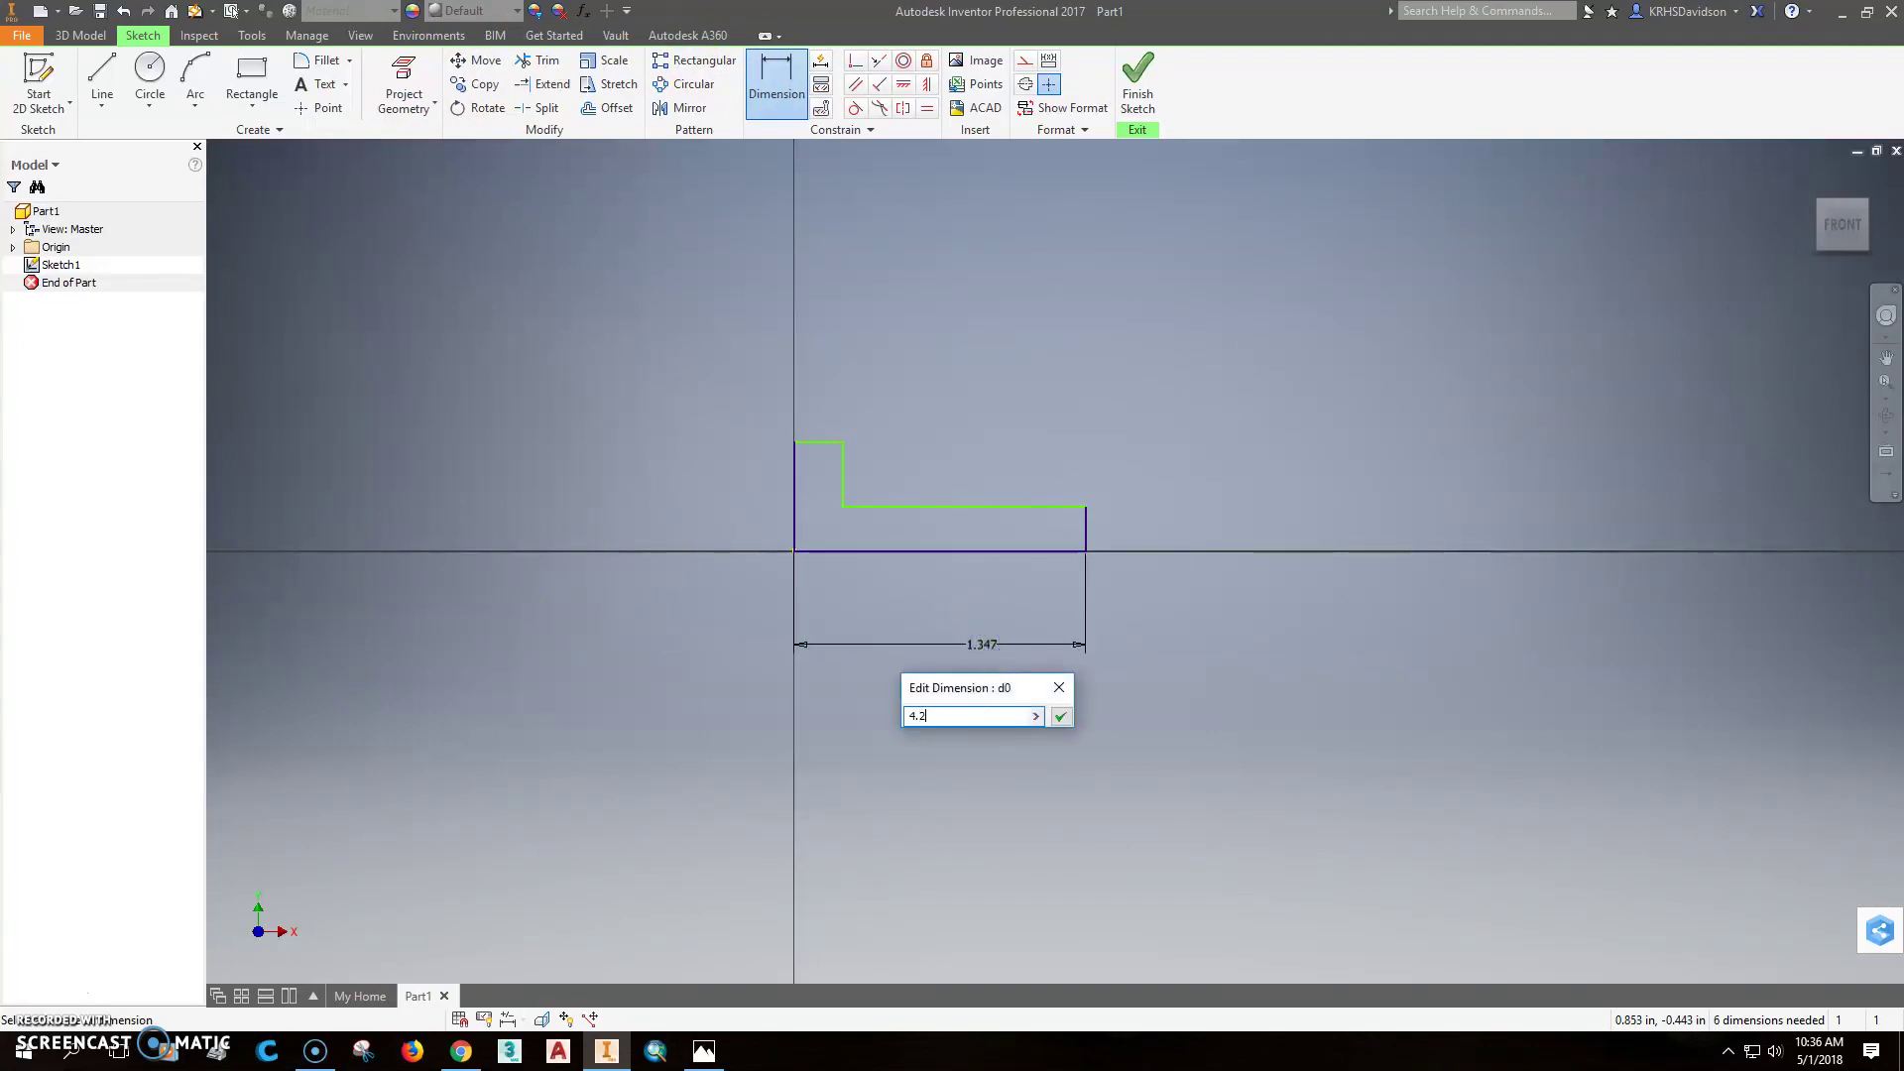
type("5")
key("Return")
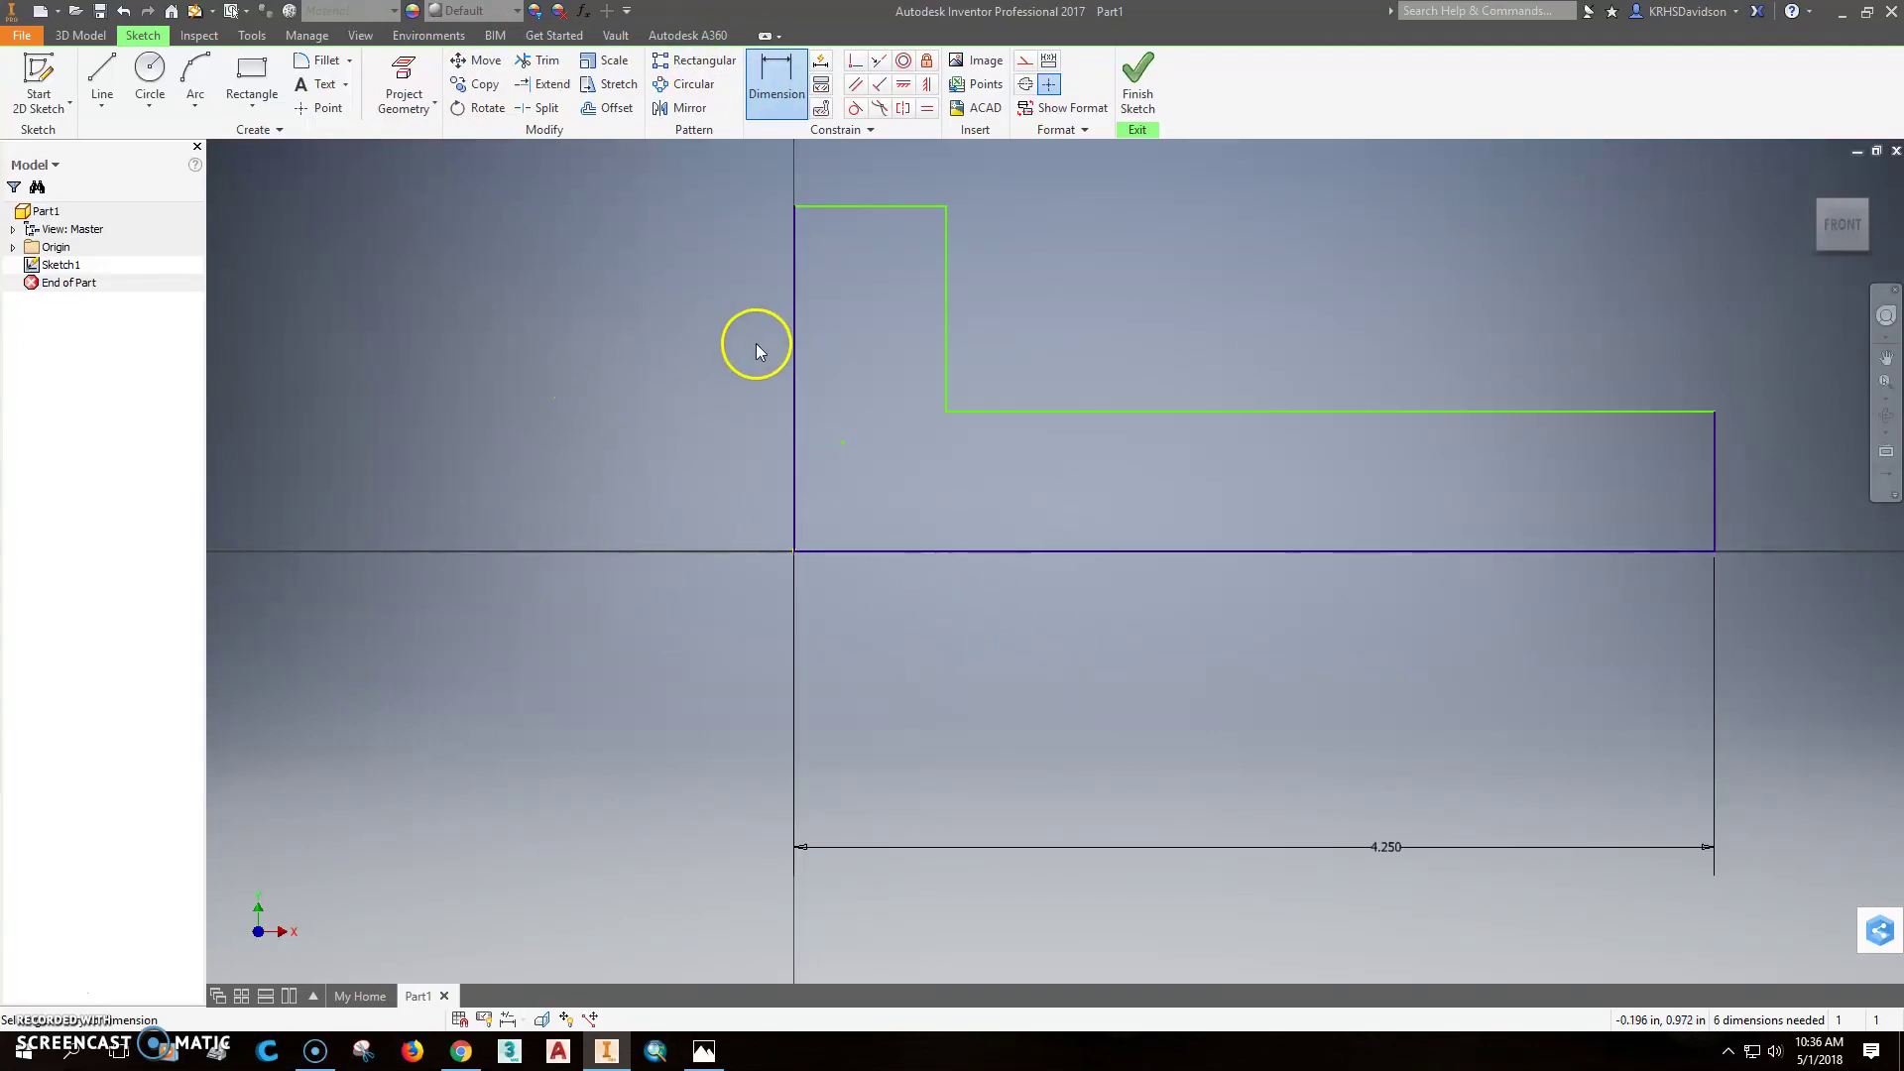
Dimension the left edge and set the overall height to 2.000 after checking the reference
left_click(794, 346)
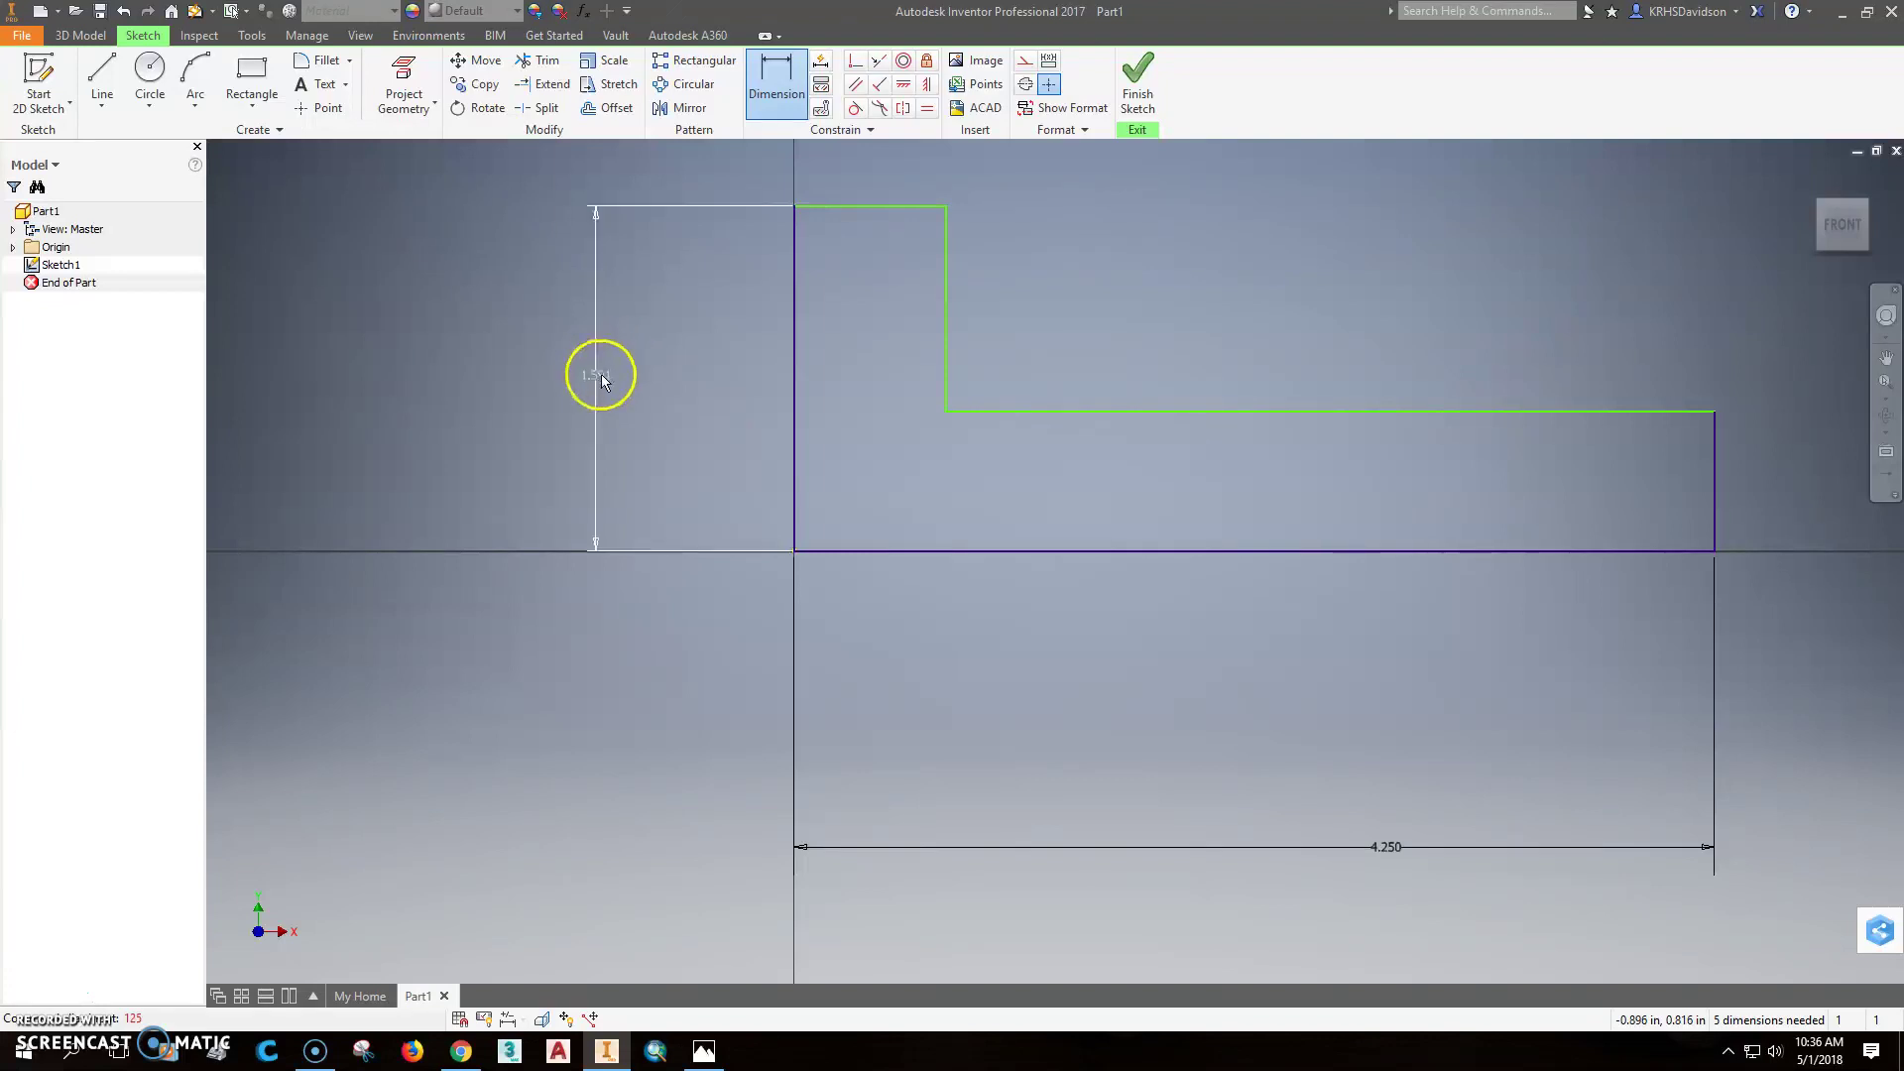
left_click(610, 375)
key("Return")
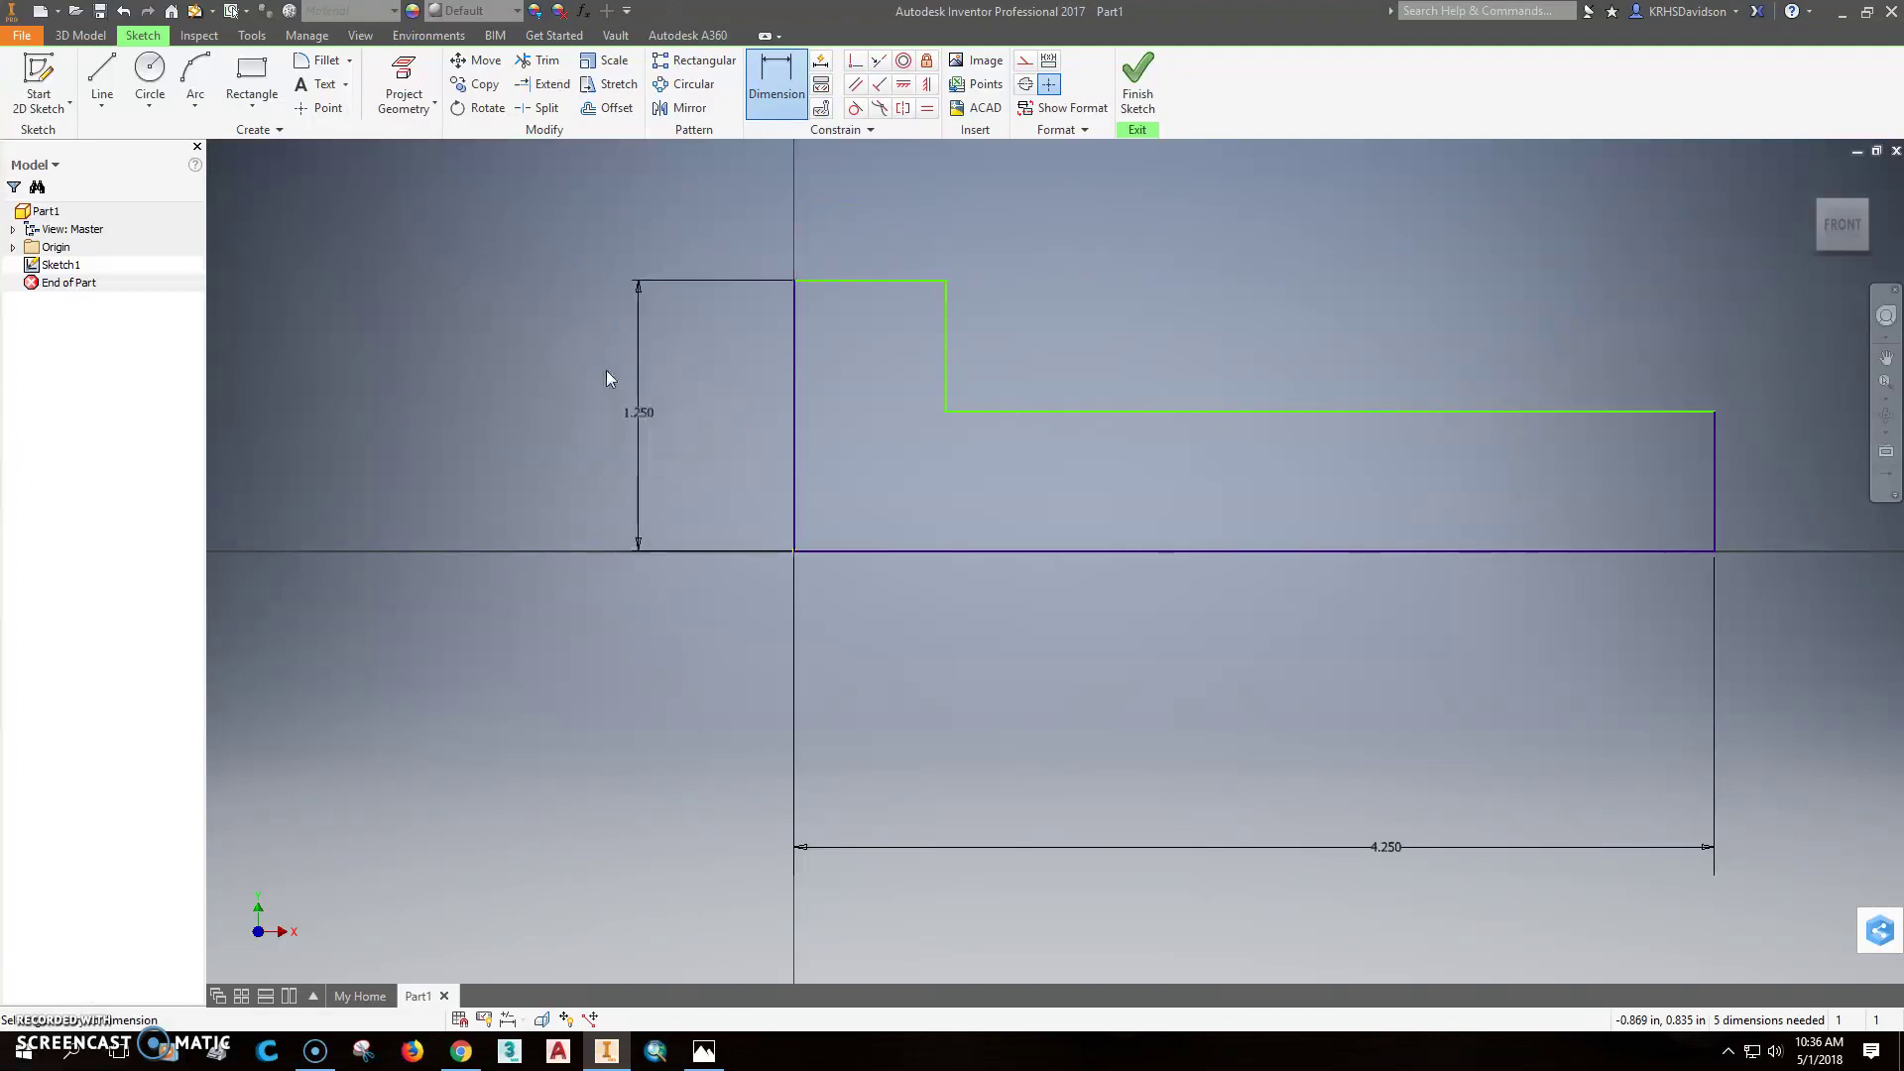
left_click(709, 425)
left_click(705, 1052)
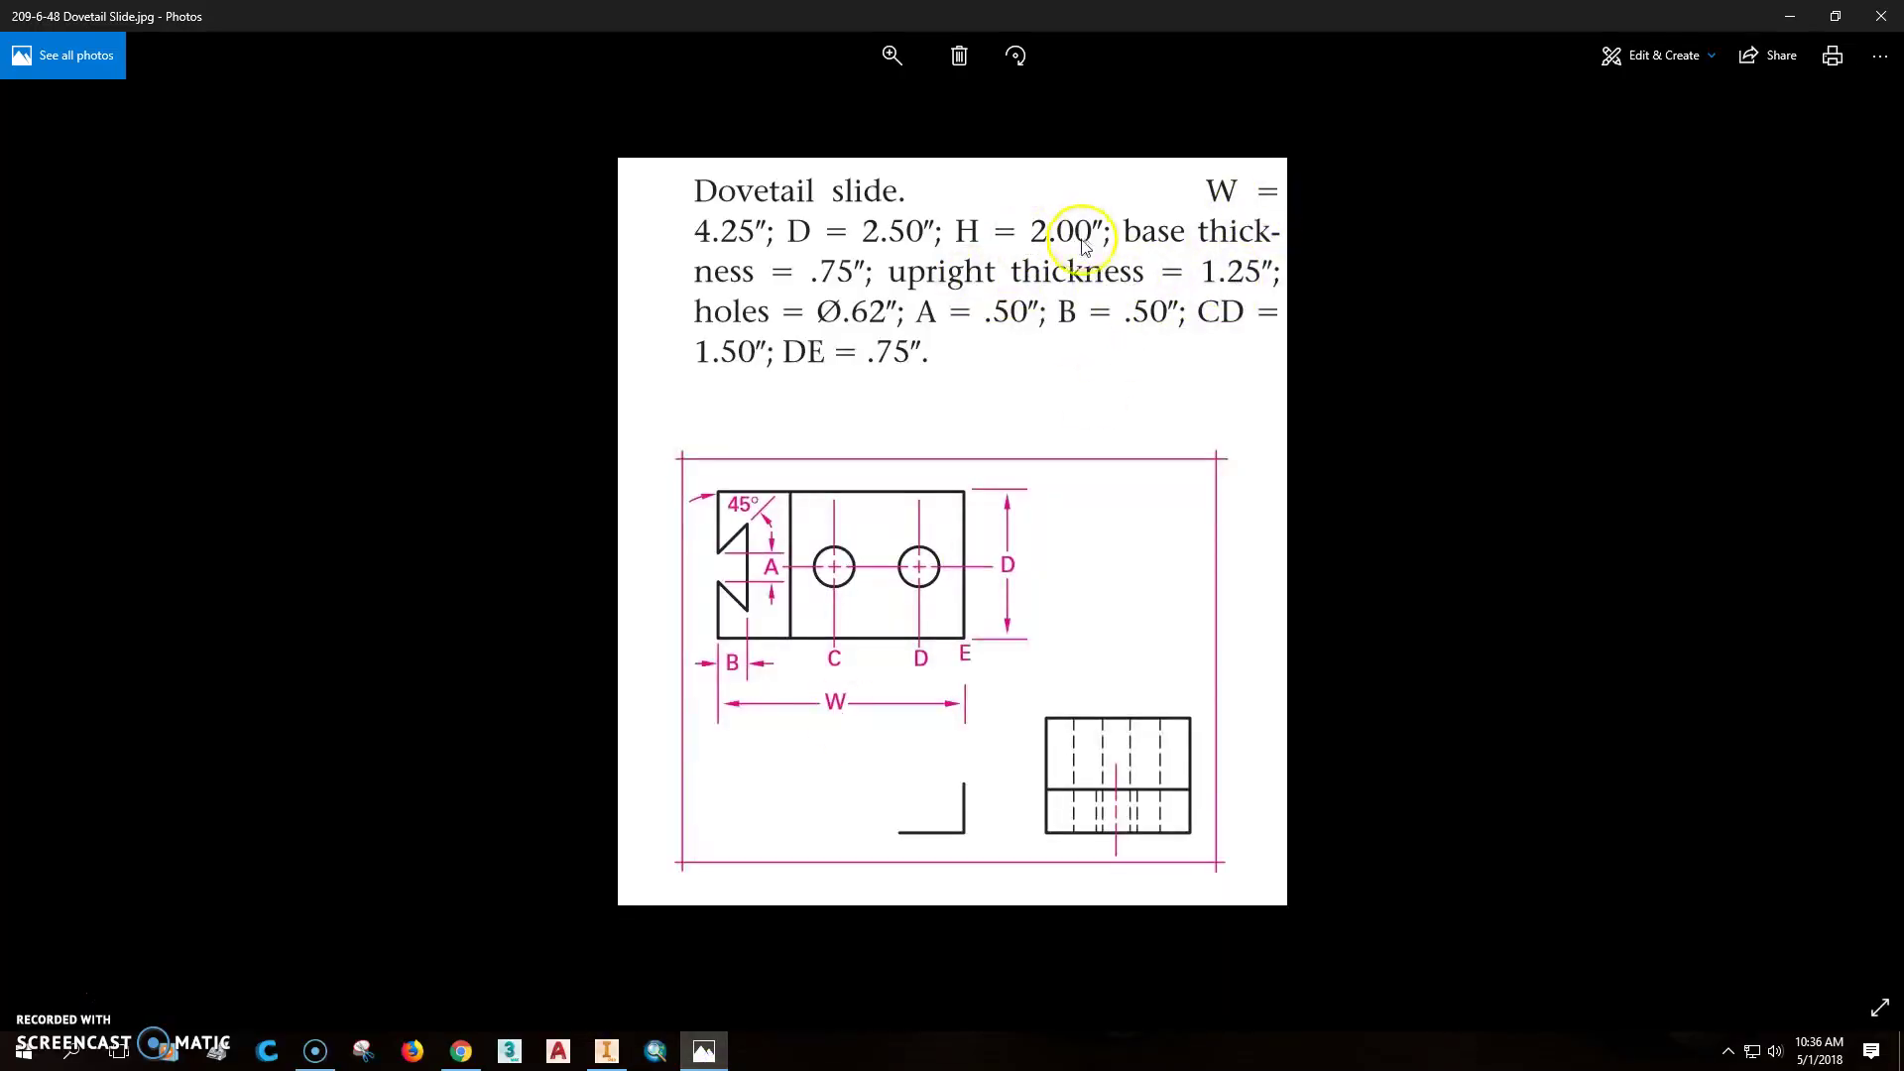
left_click(605, 1052)
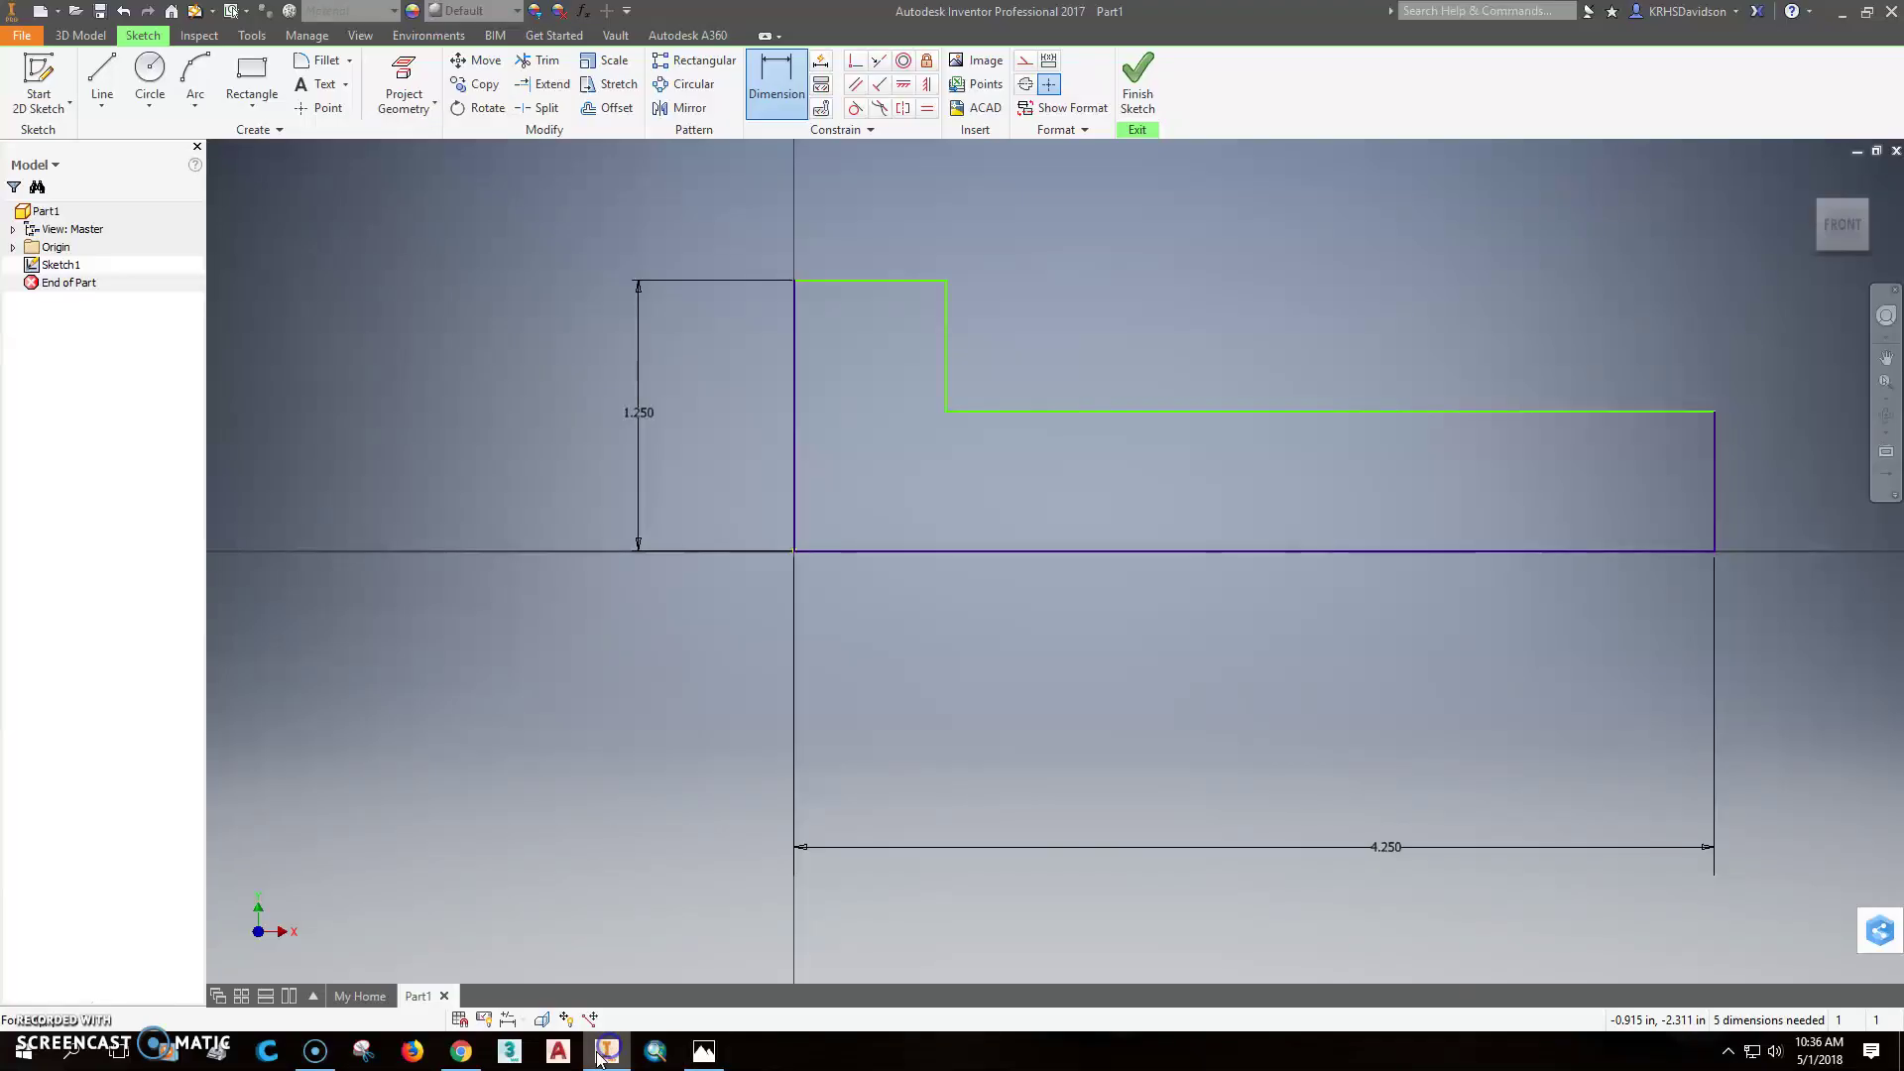
left_click(641, 425)
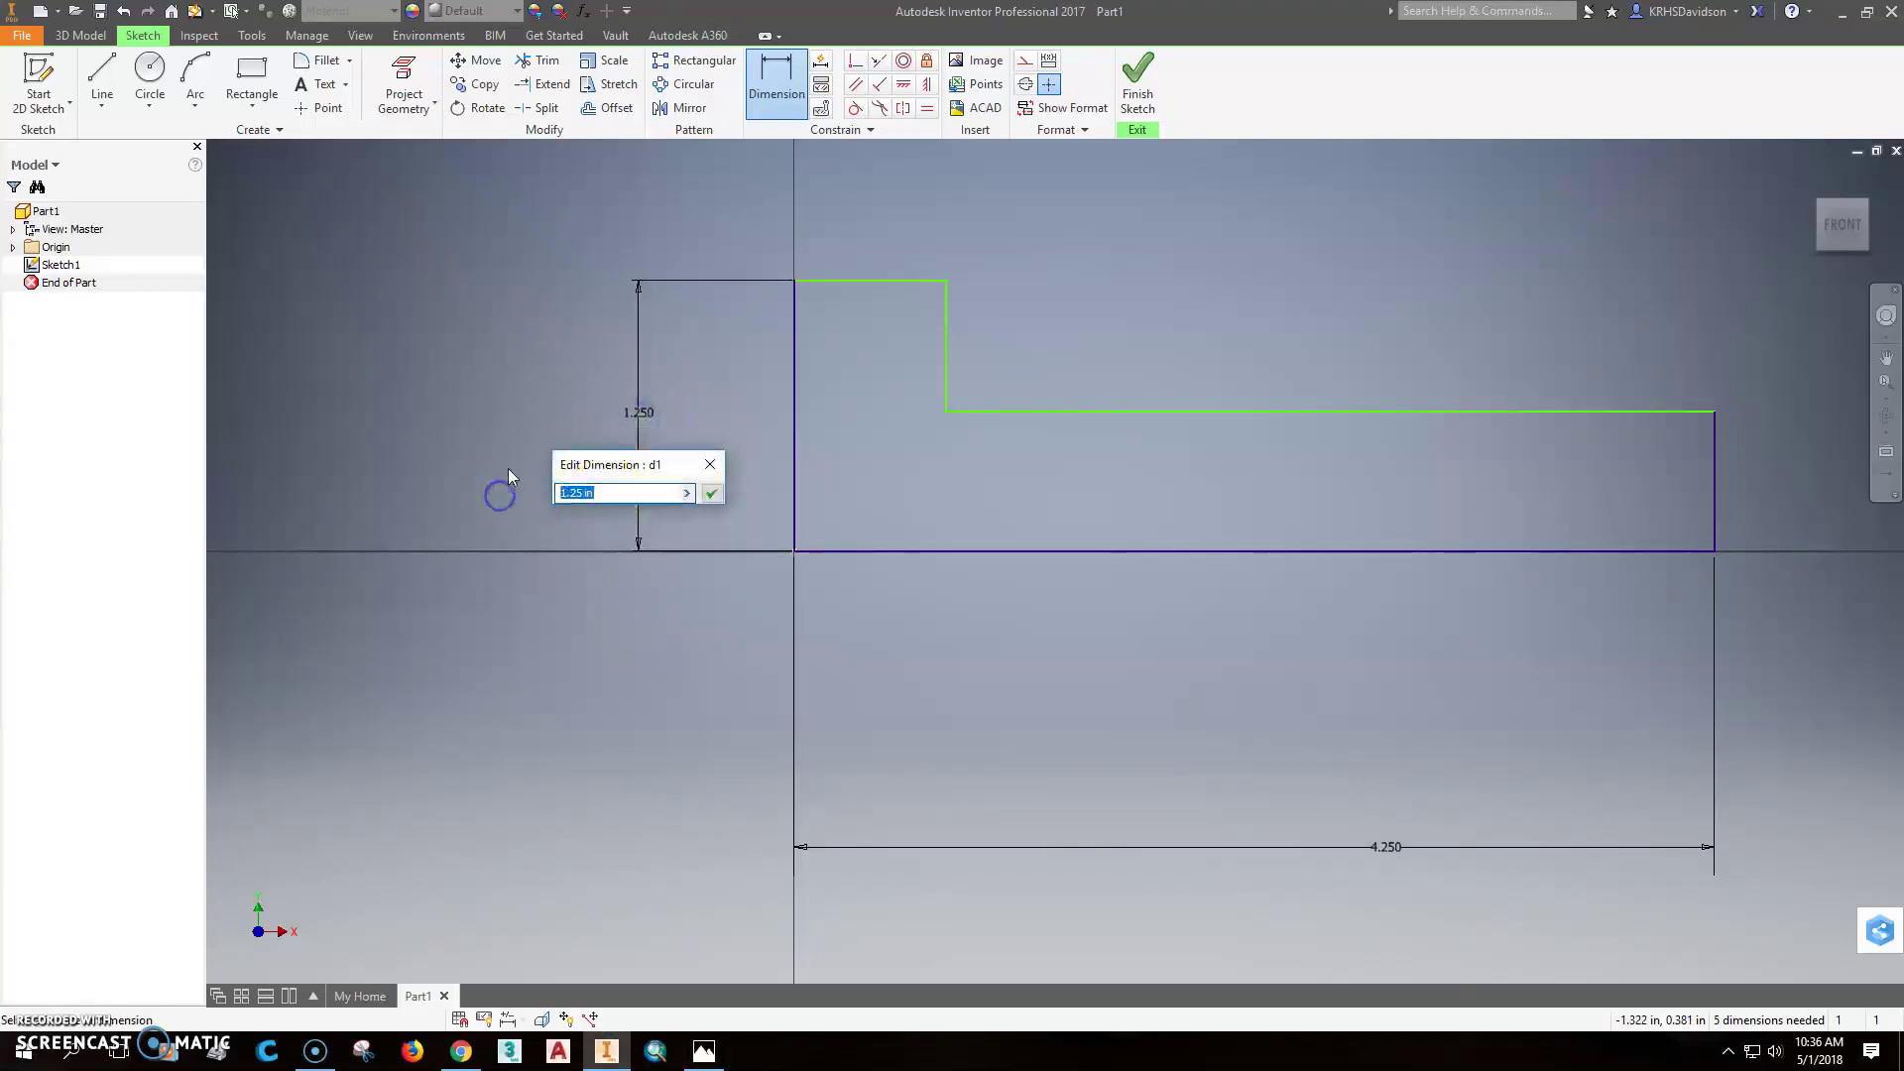
type("2")
key("Return")
Add the 1.250 upright width and .750 base thickness dimensions
left_click(864, 347)
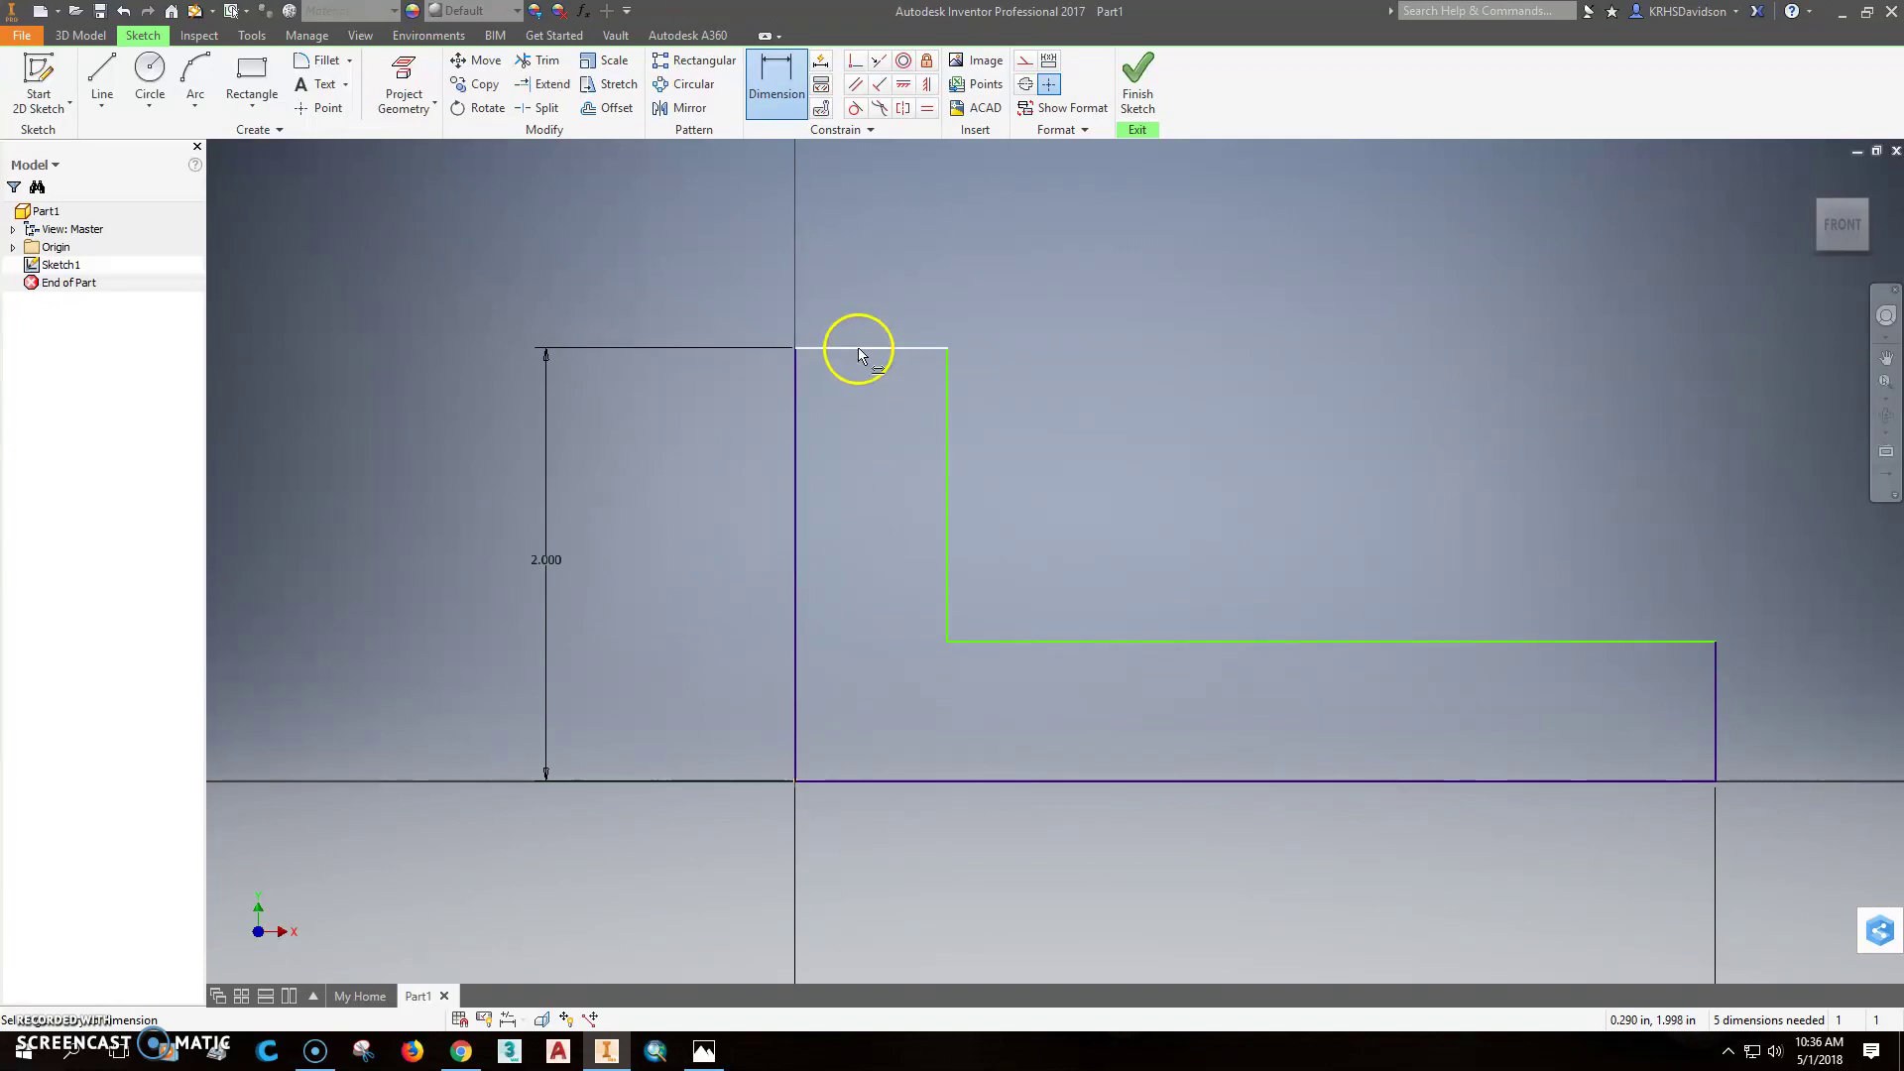
left_click(871, 298)
type("1")
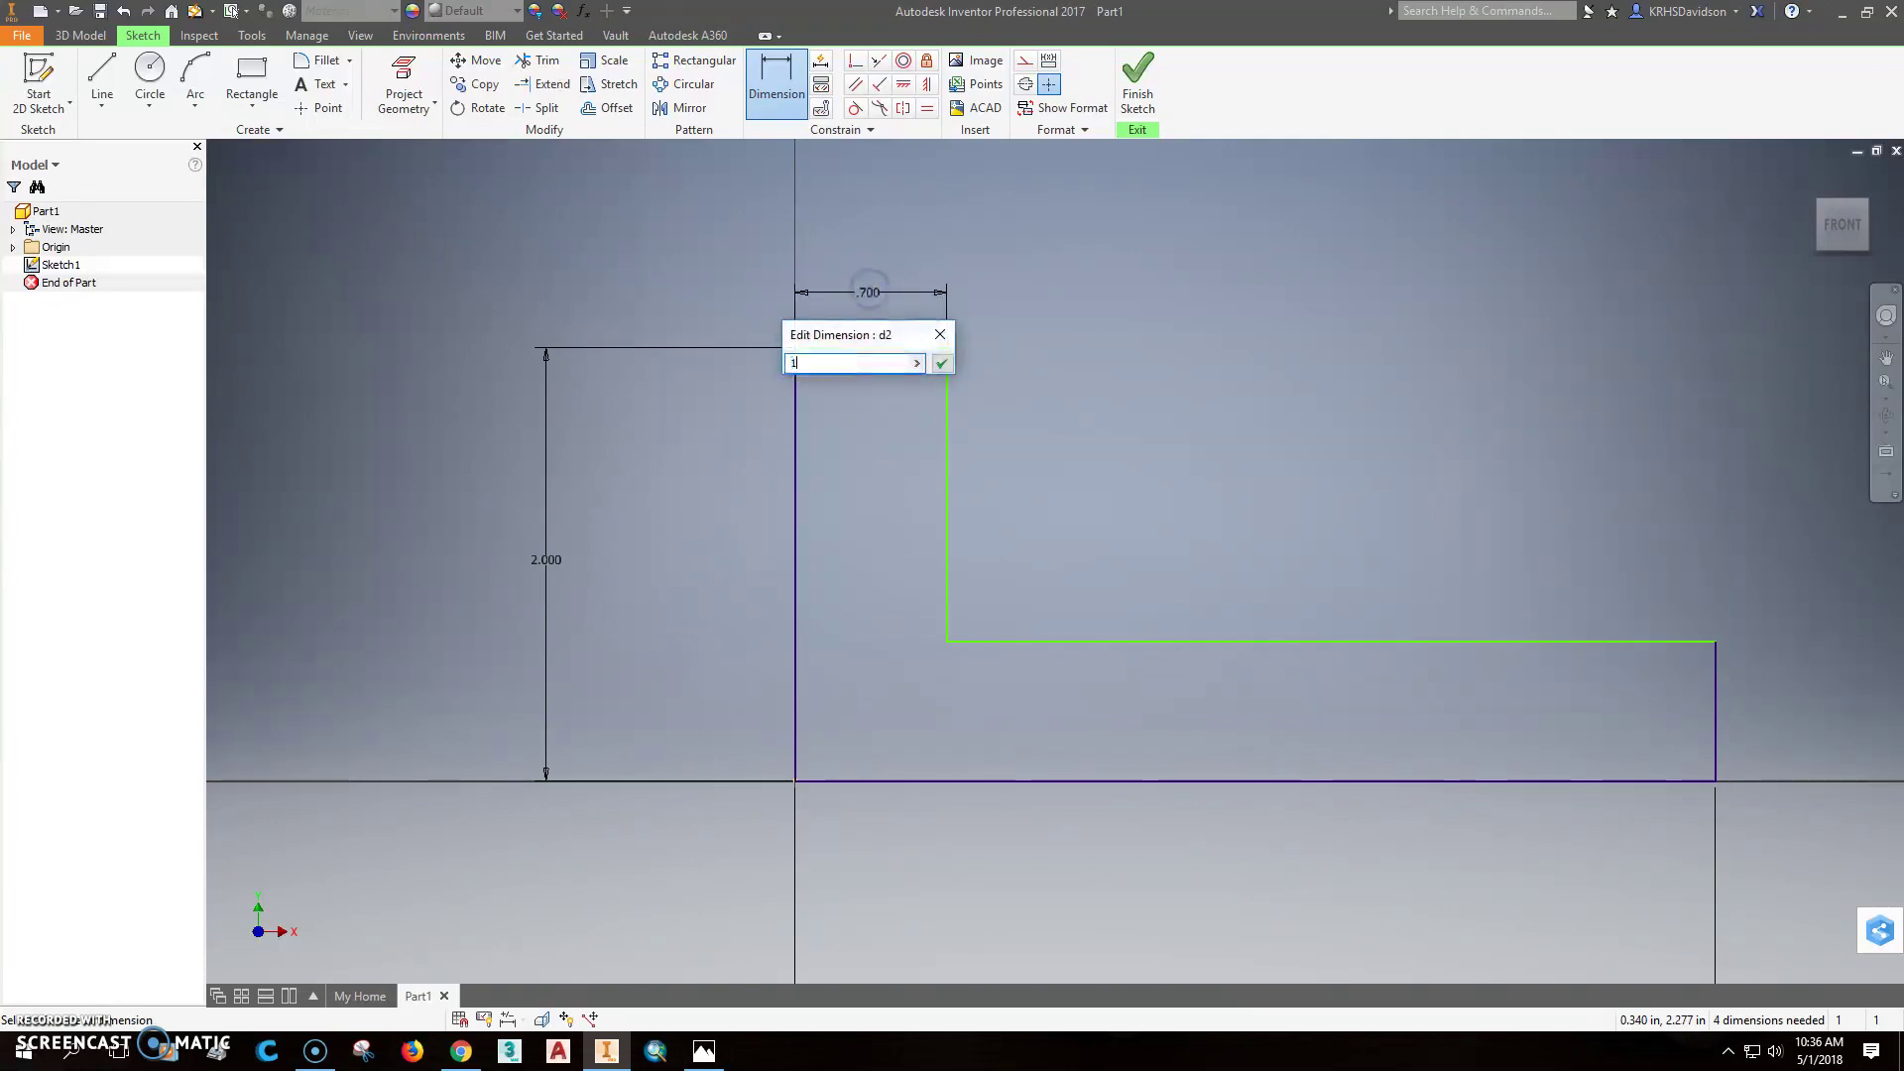
type("5")
key("Return")
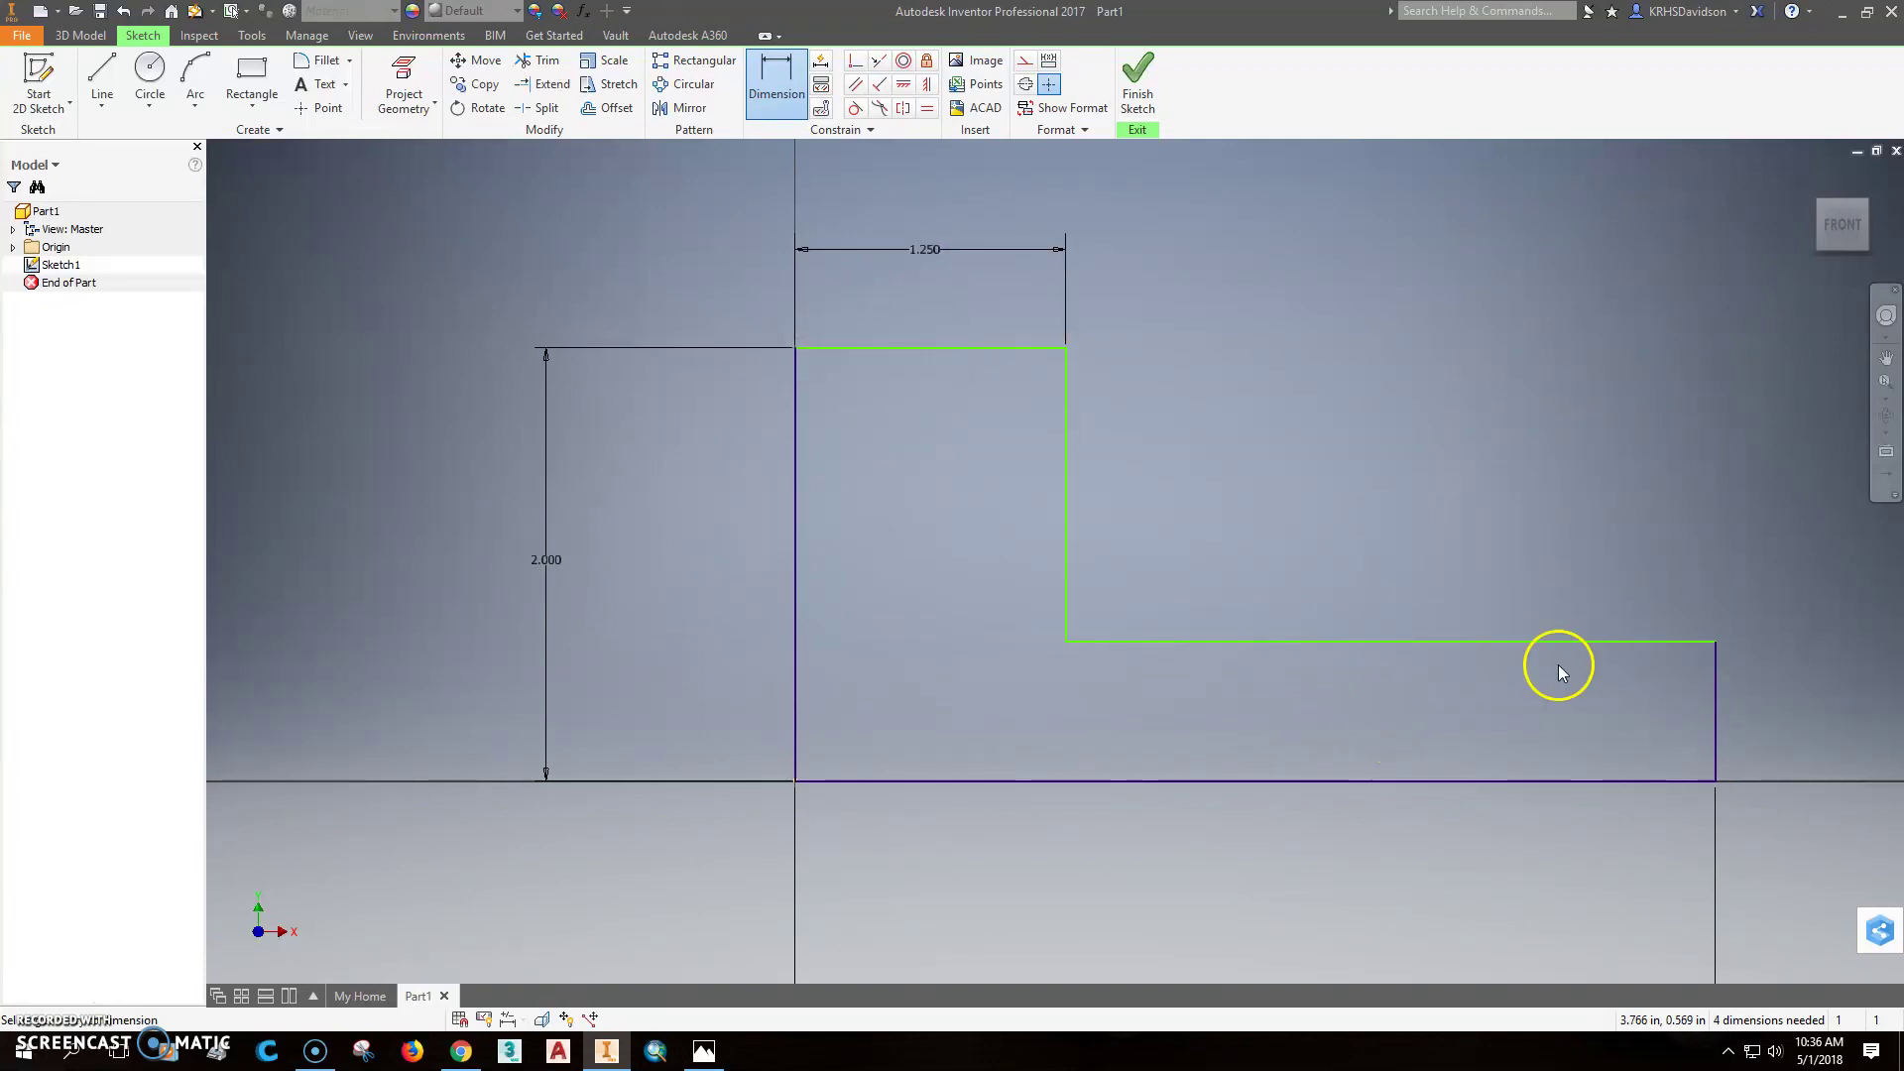
scroll(1614, 679, "down", 3)
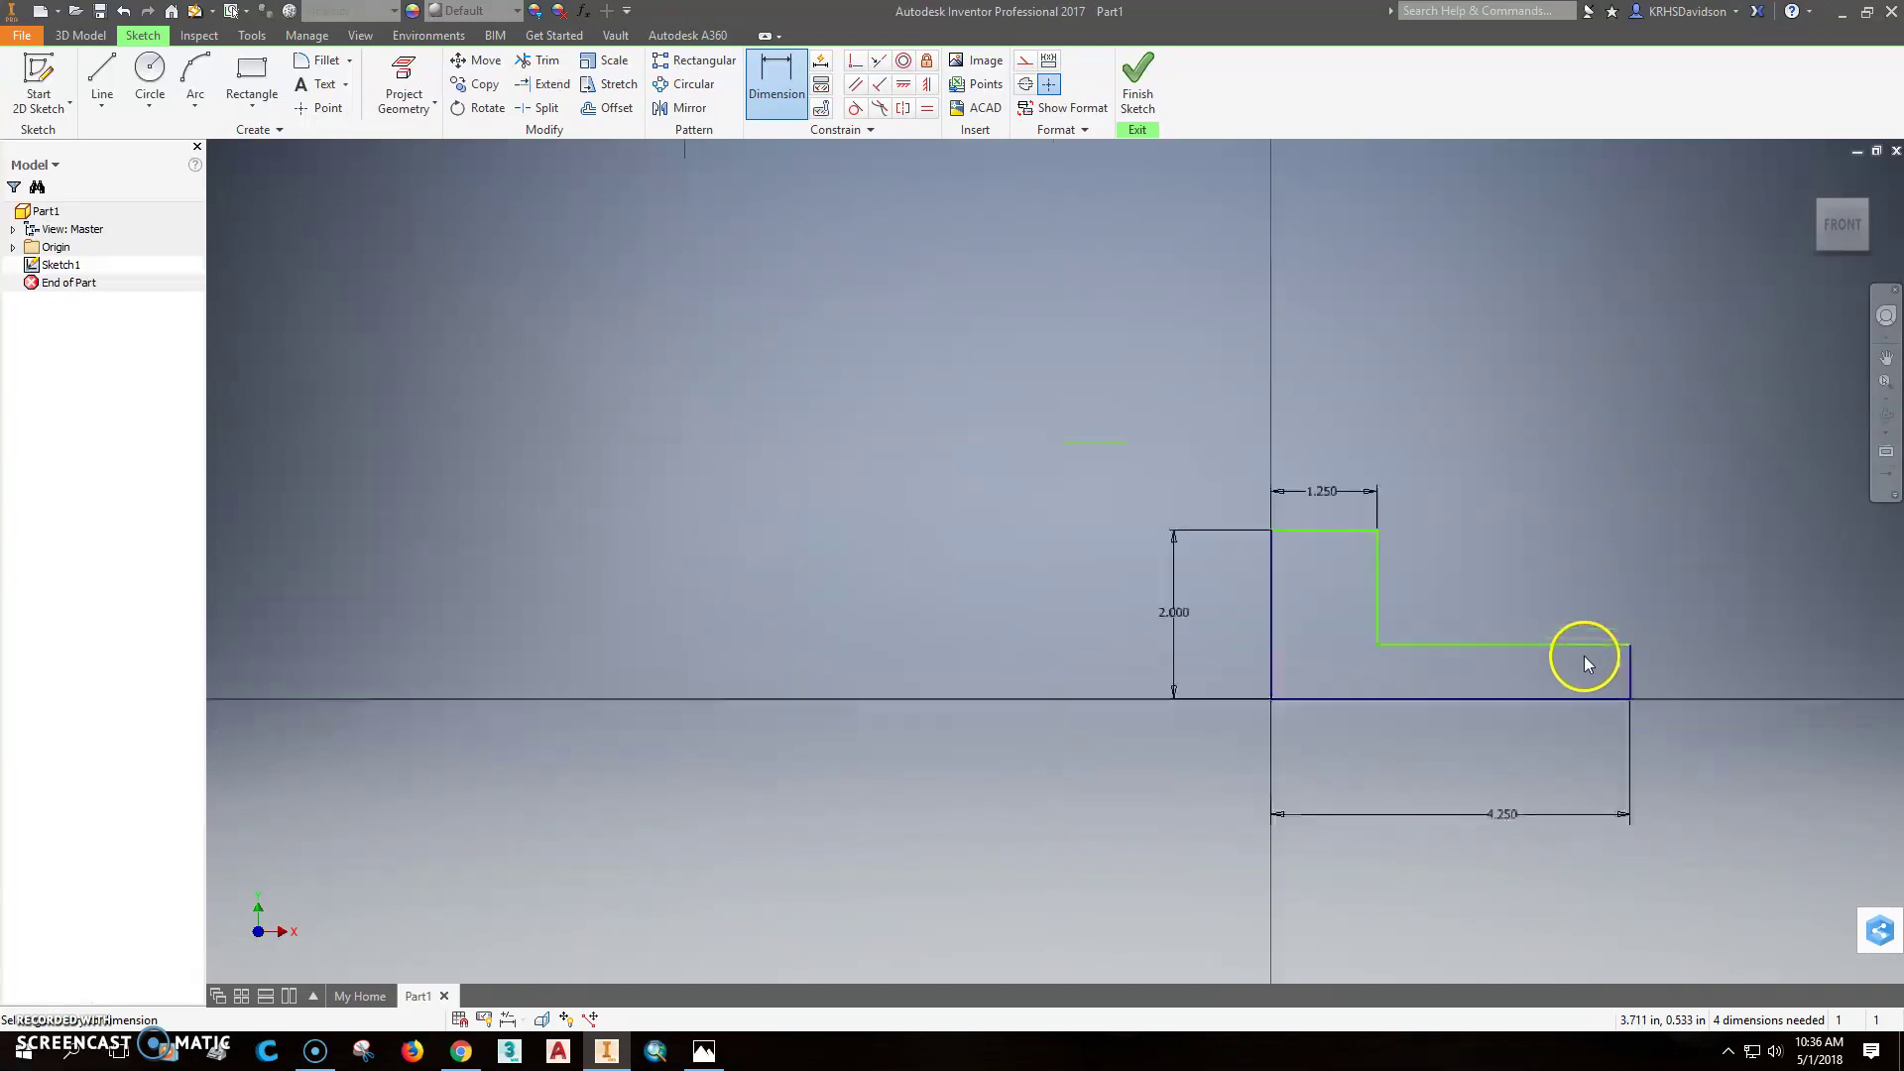
left_click(1633, 672)
left_click(1716, 669)
type(".75")
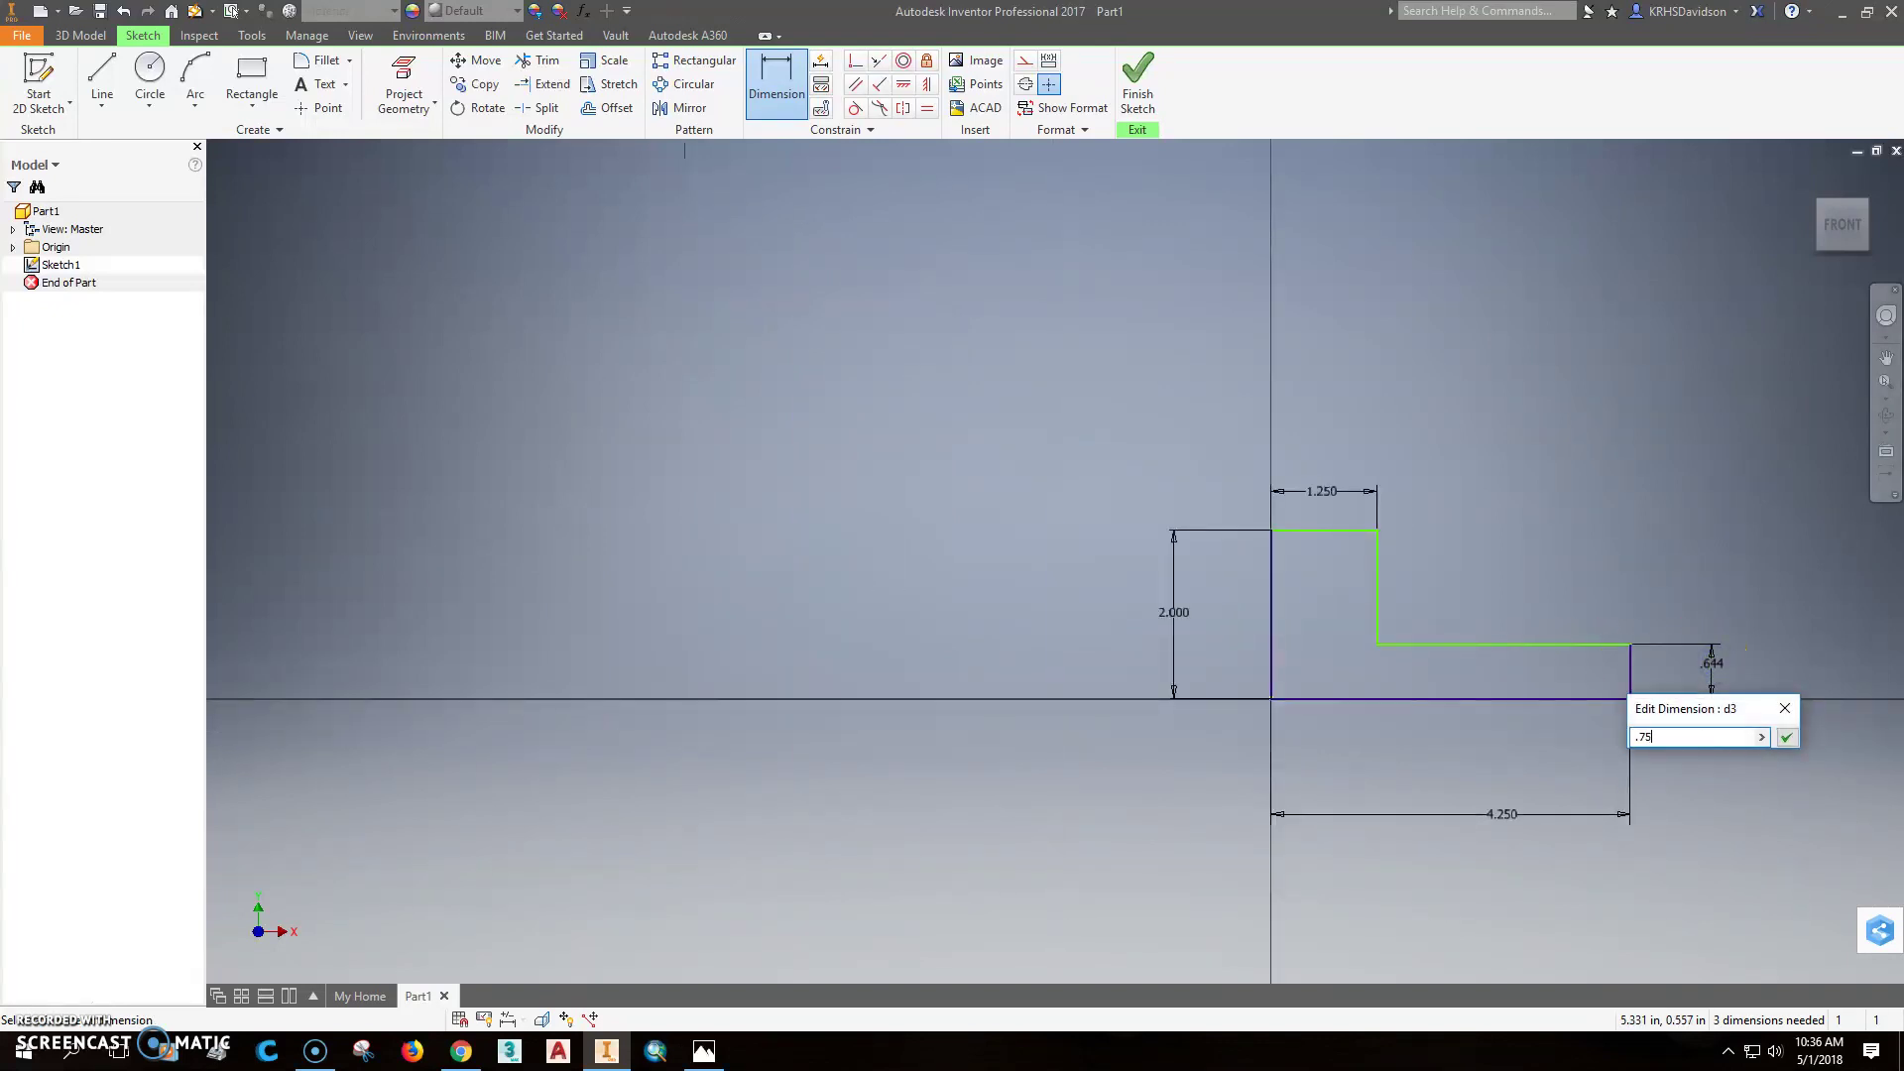
key("Return")
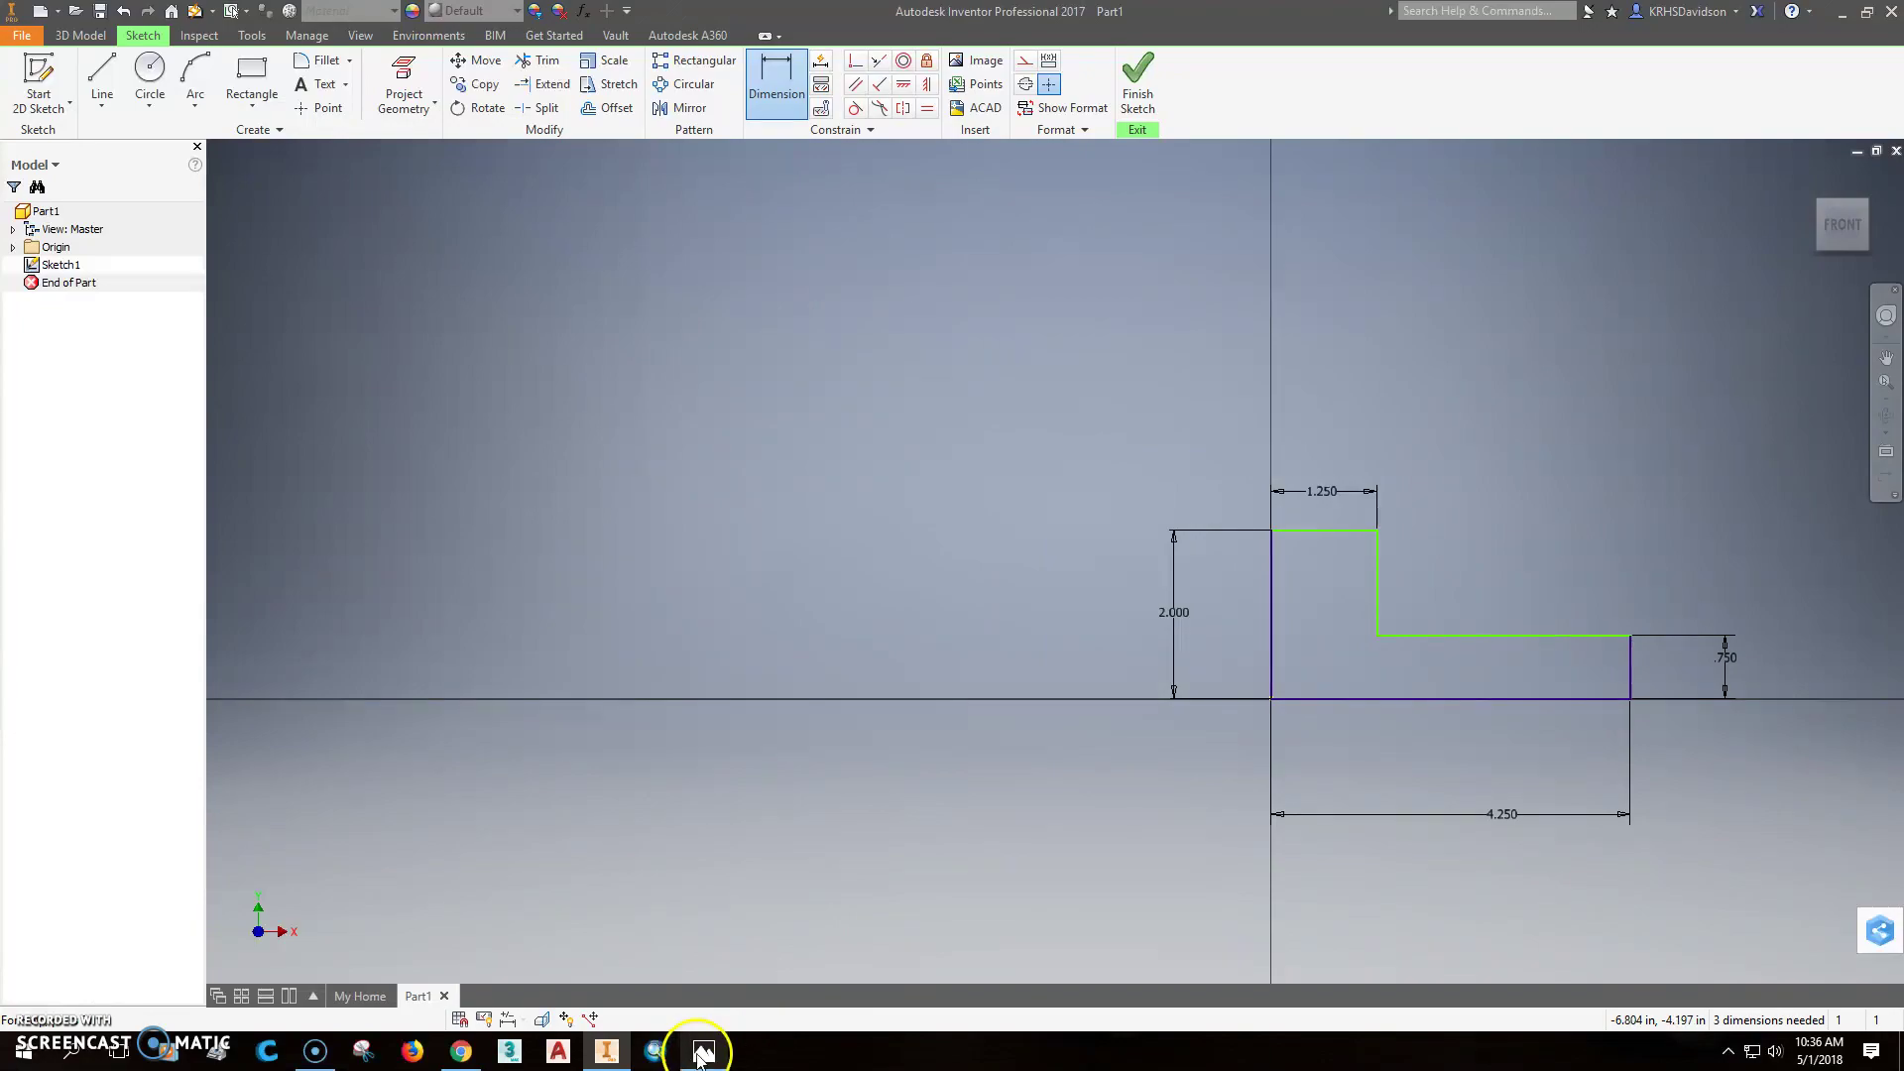
left_click(704, 1050)
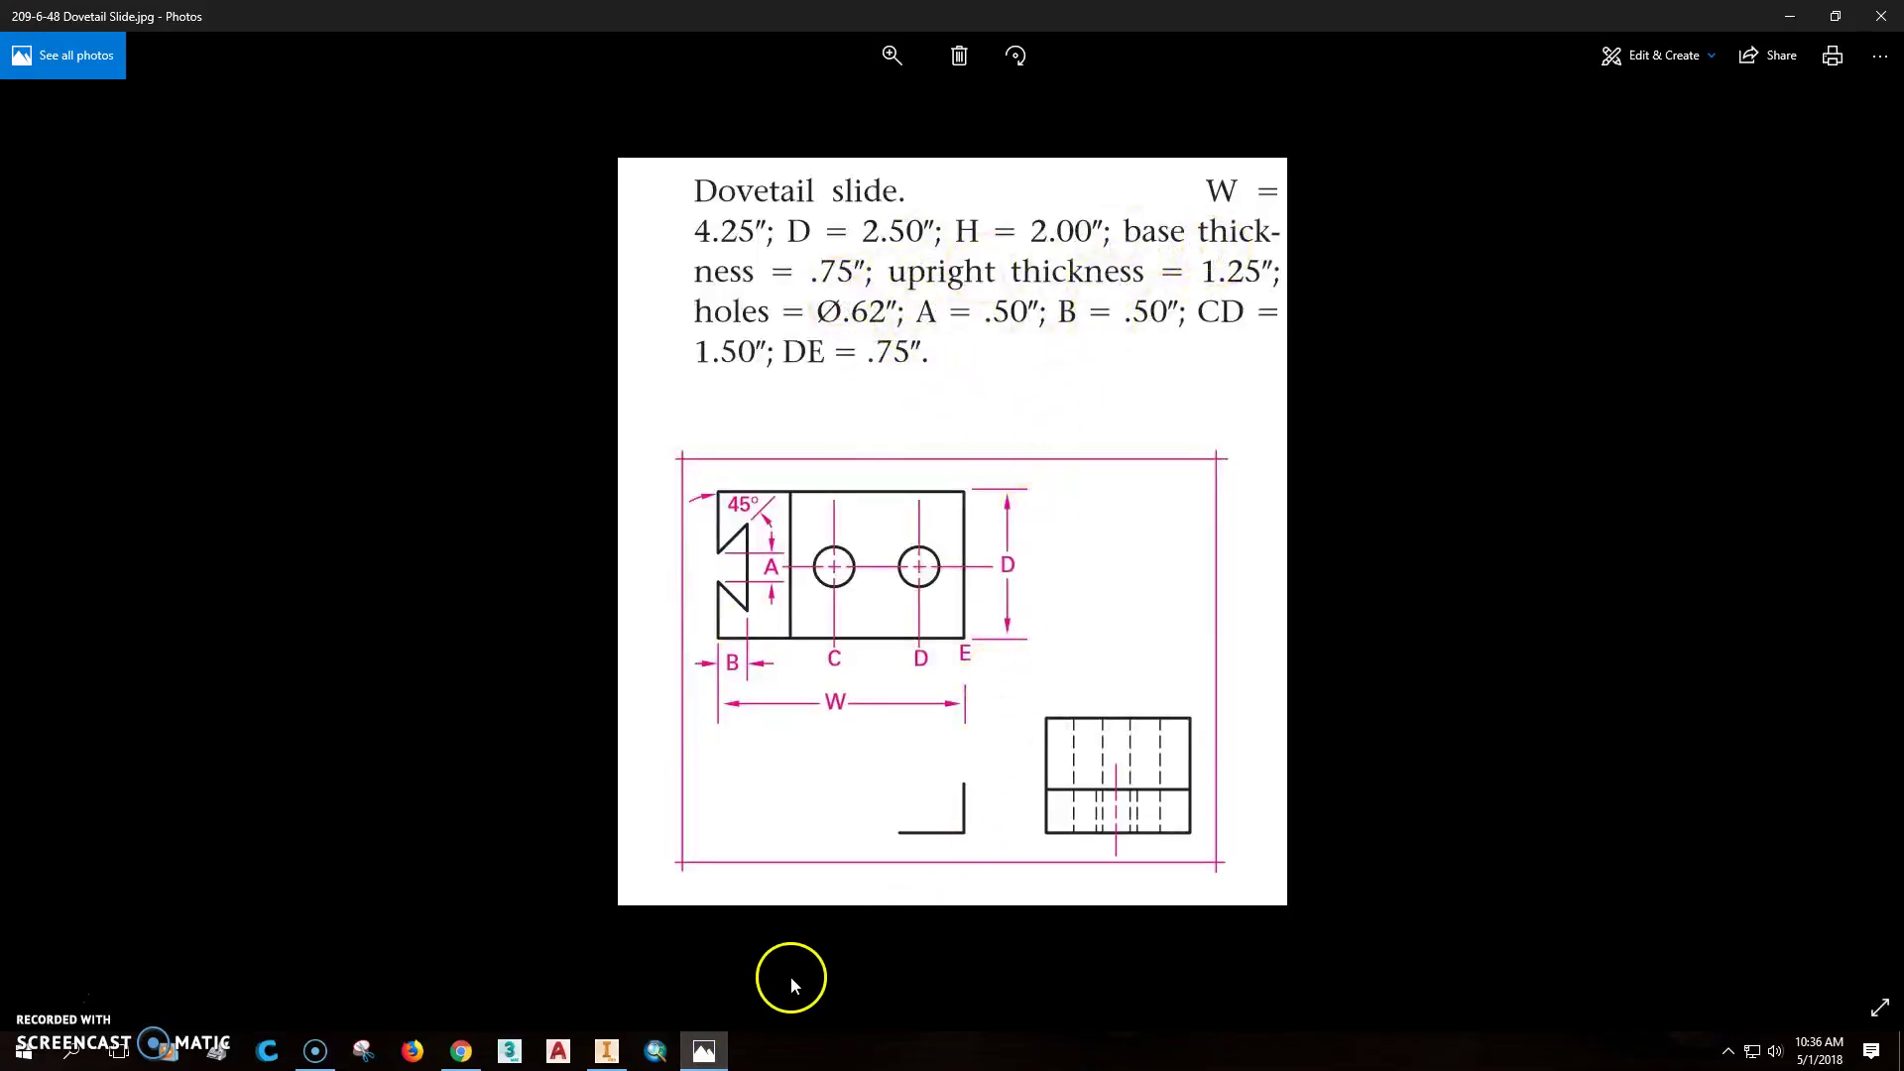
left_click(605, 1051)
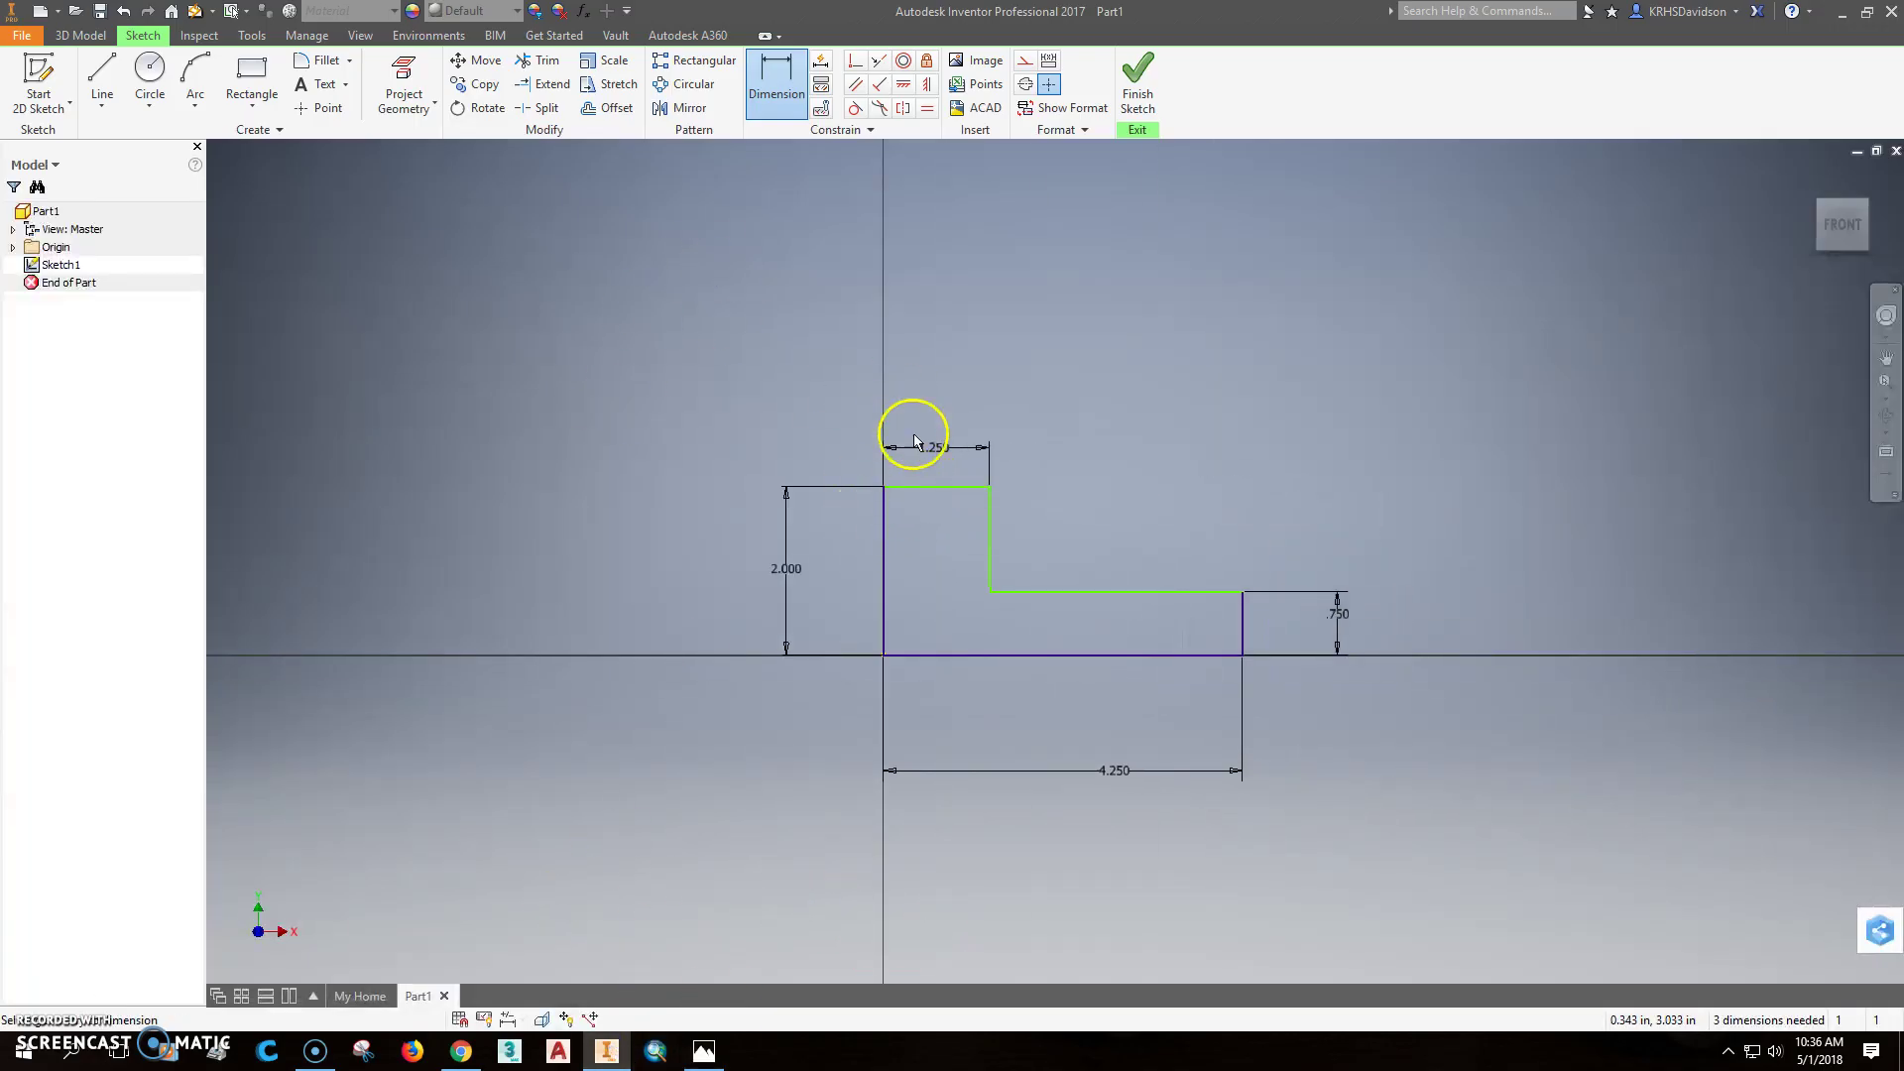
Try a perpendicular constraint on the left and horizontal lines, dismissing the warning
left_click(880, 87)
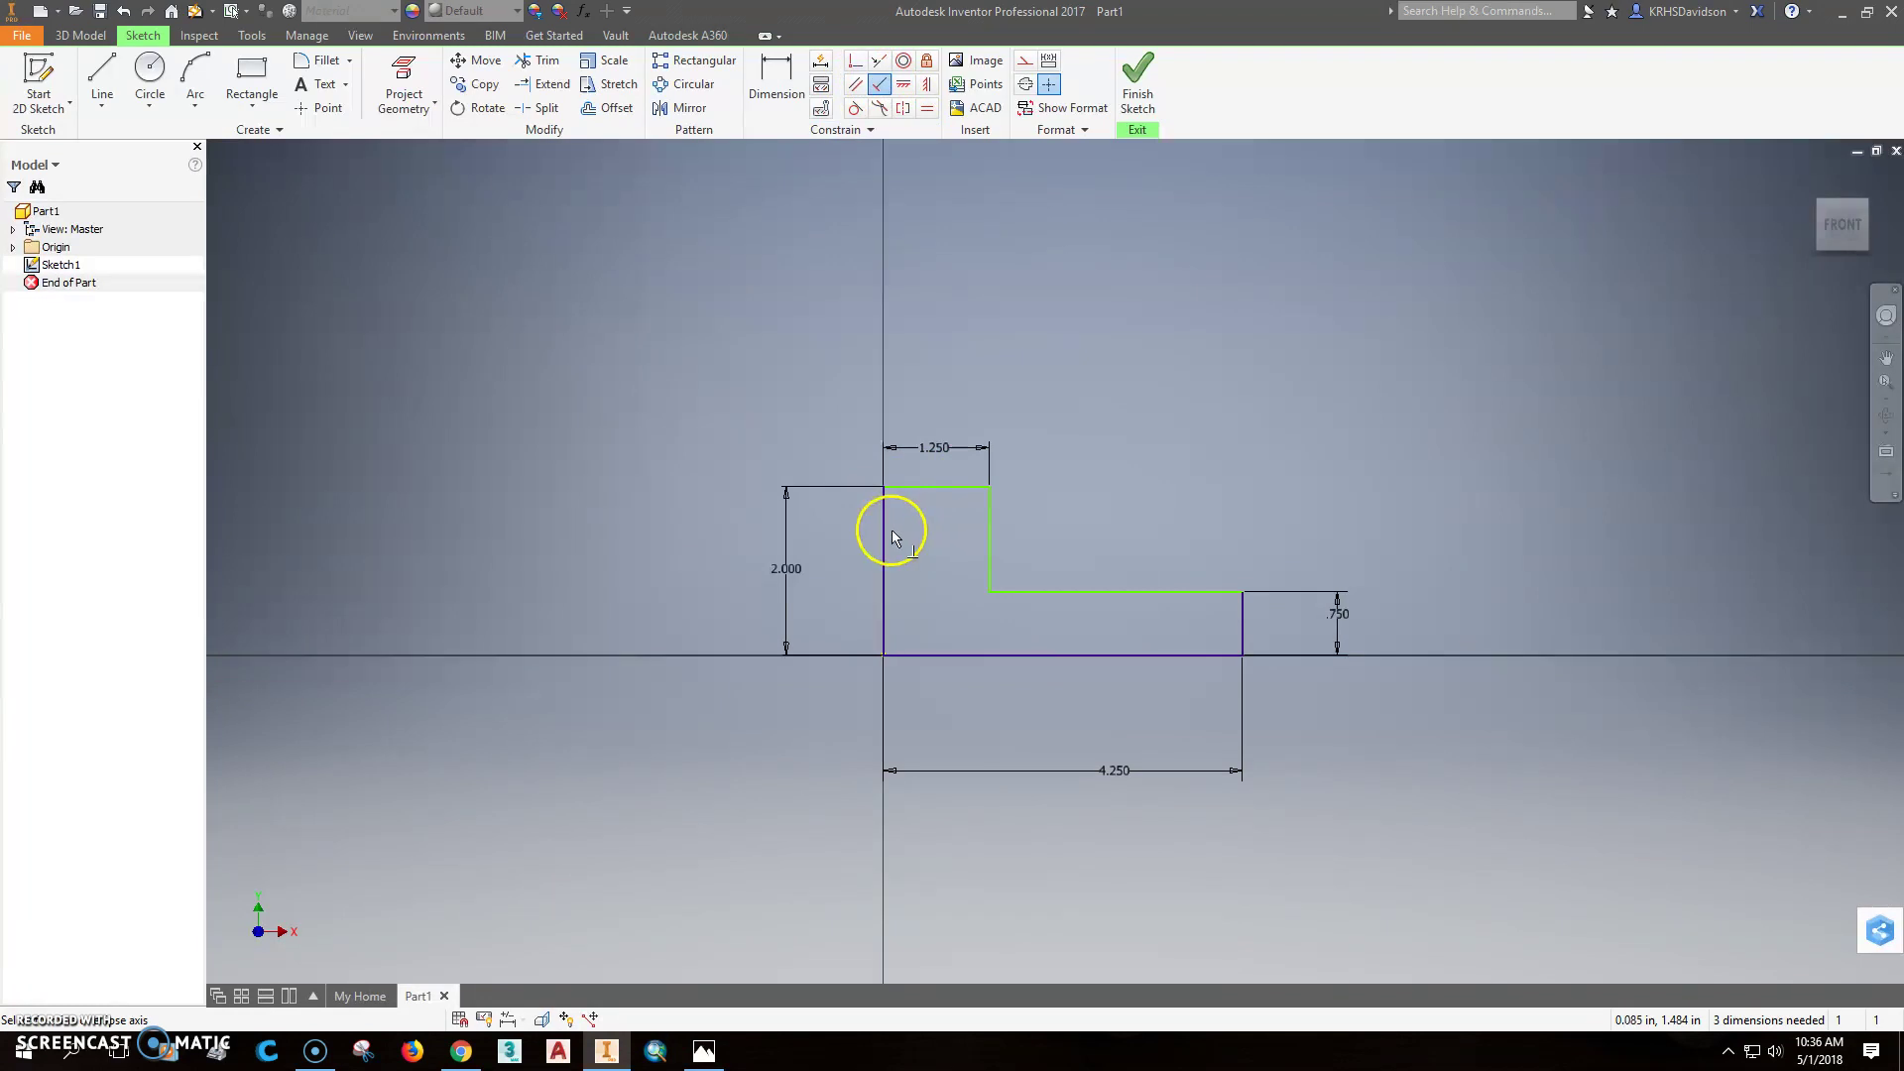
left_click(886, 532)
left_click(908, 488)
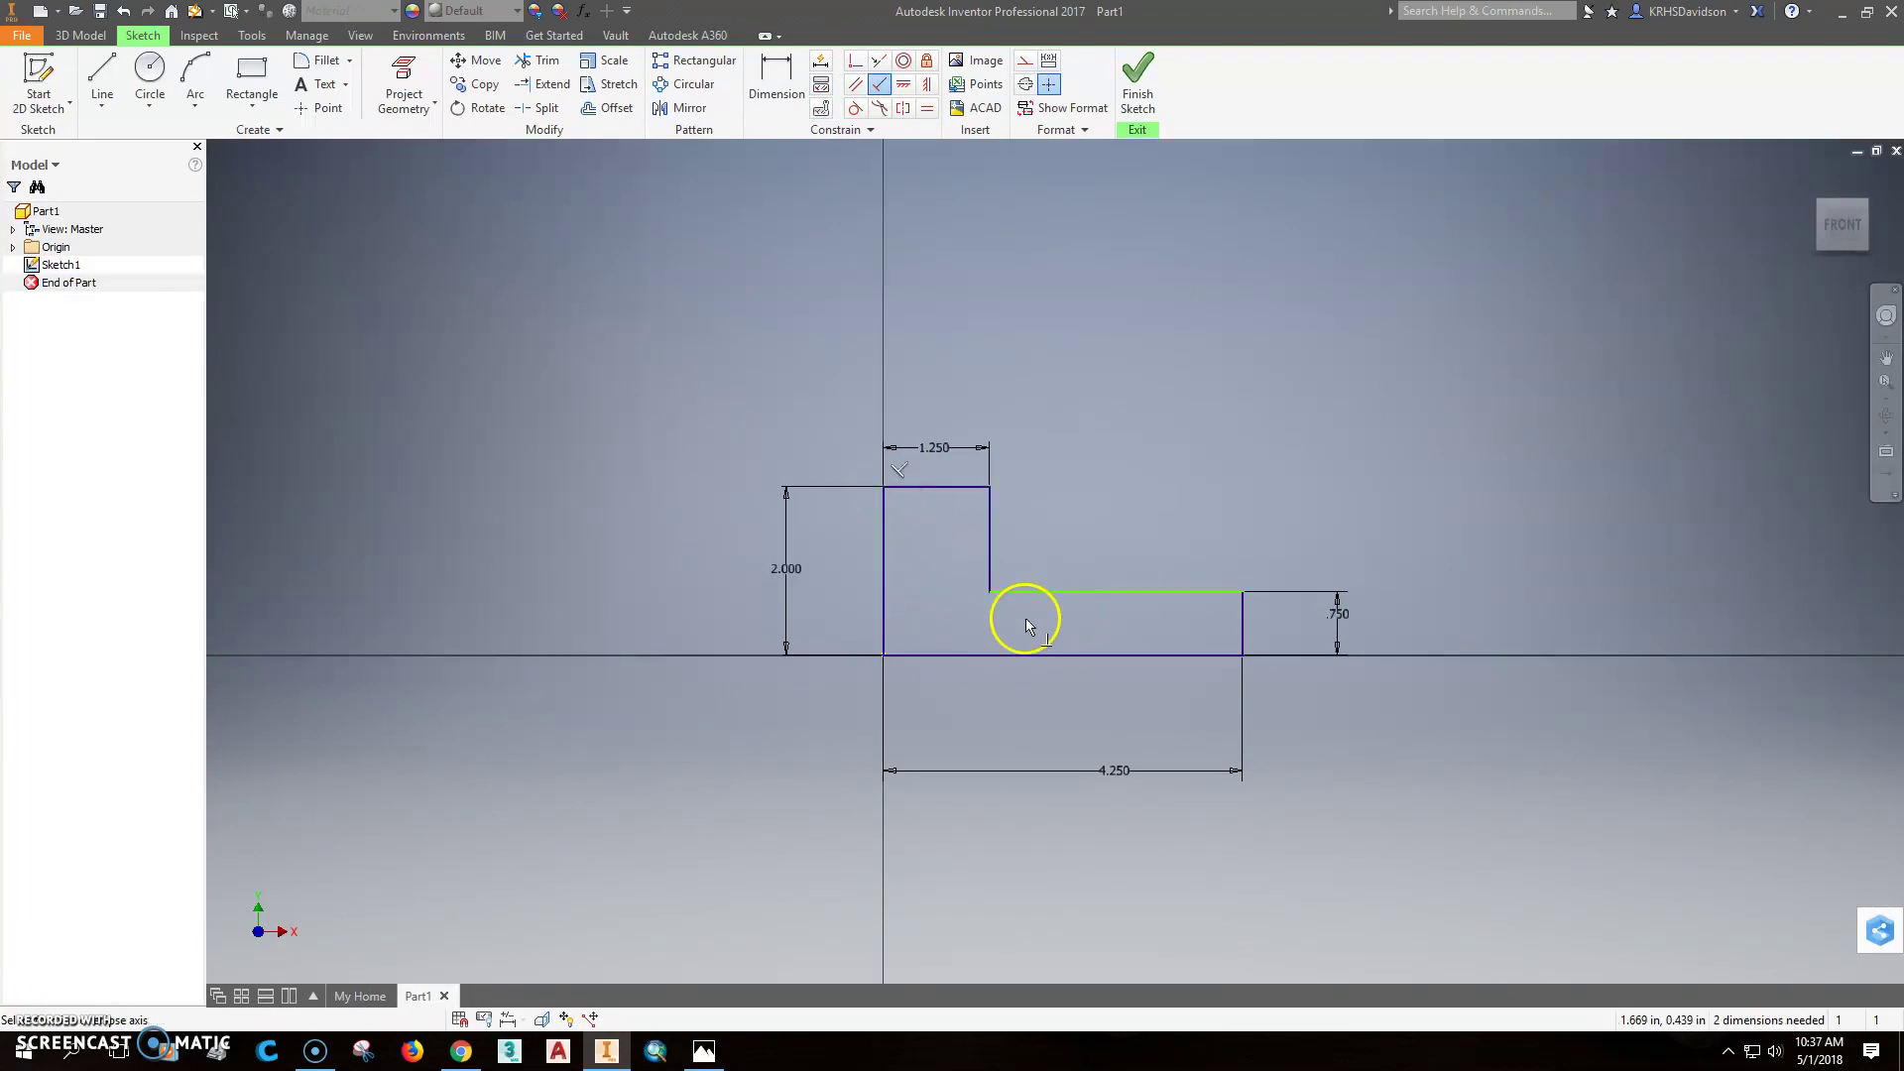
left_click(1008, 590)
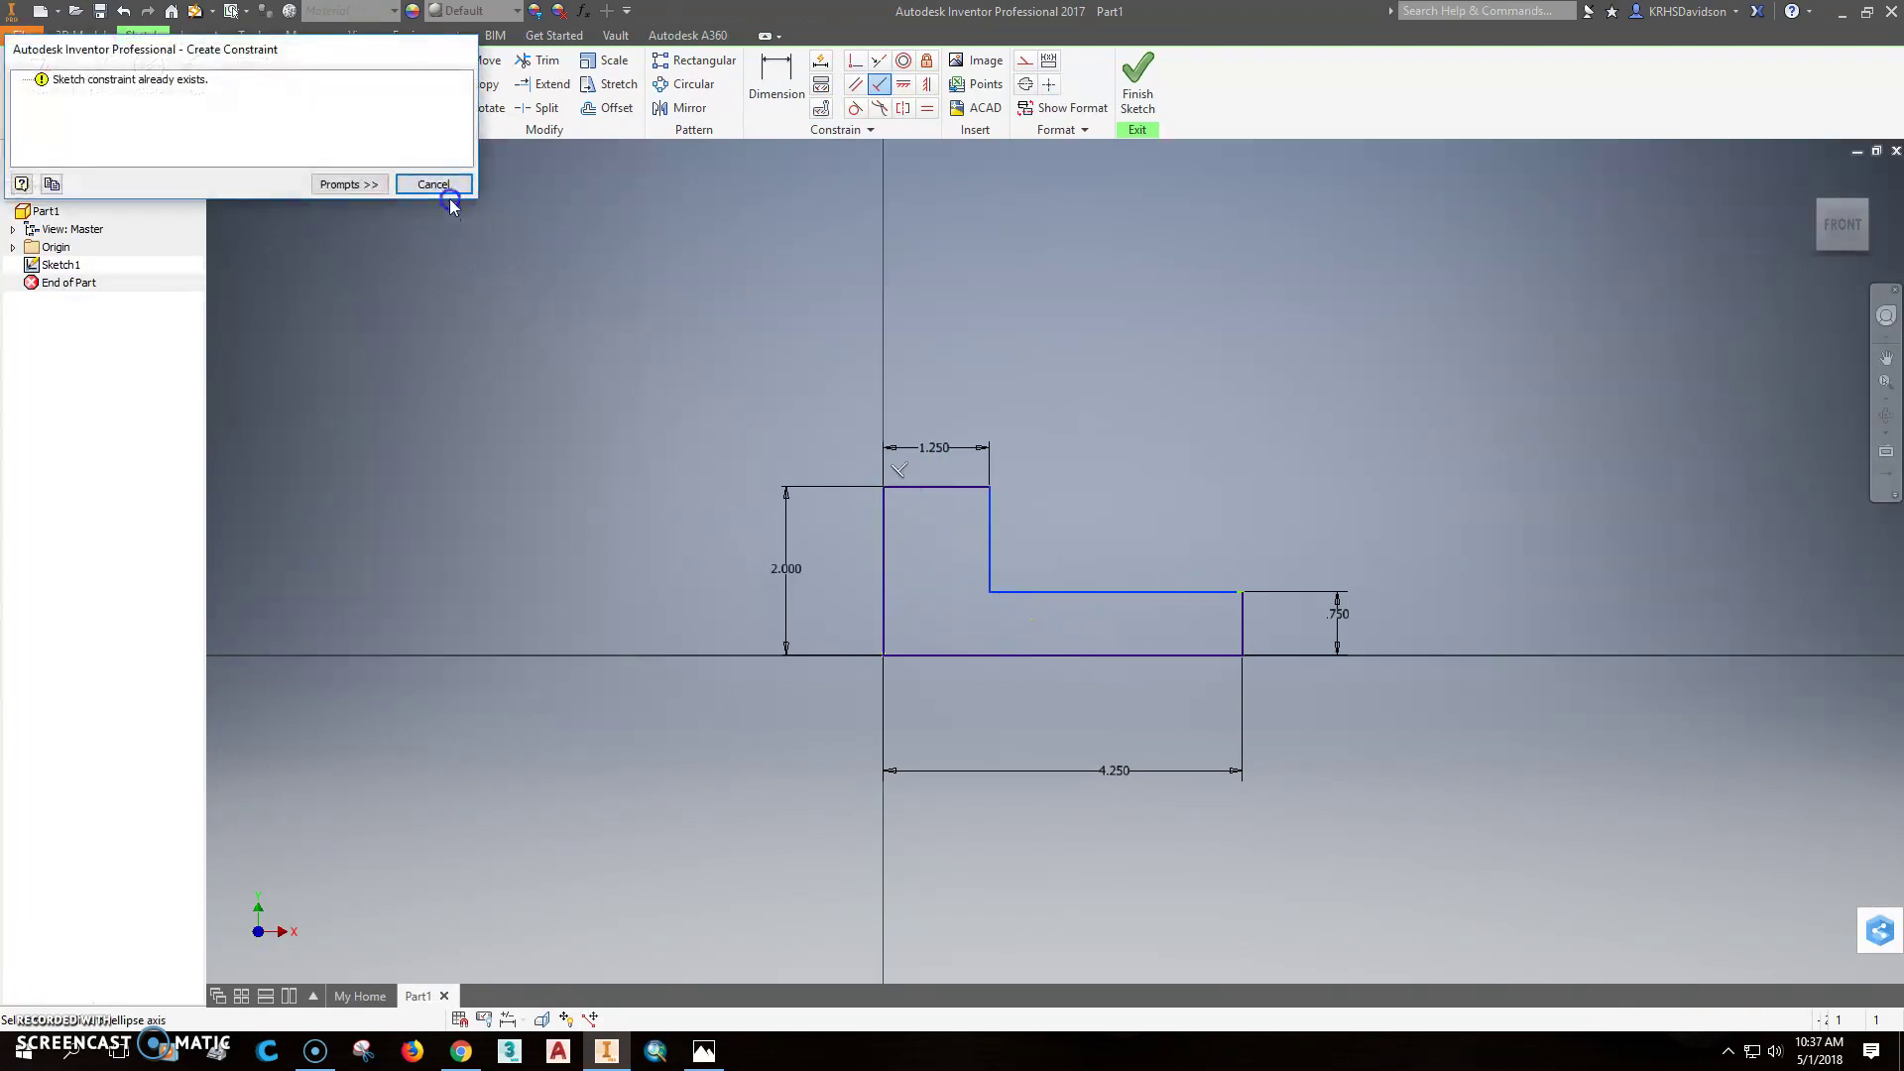
left_click(433, 184)
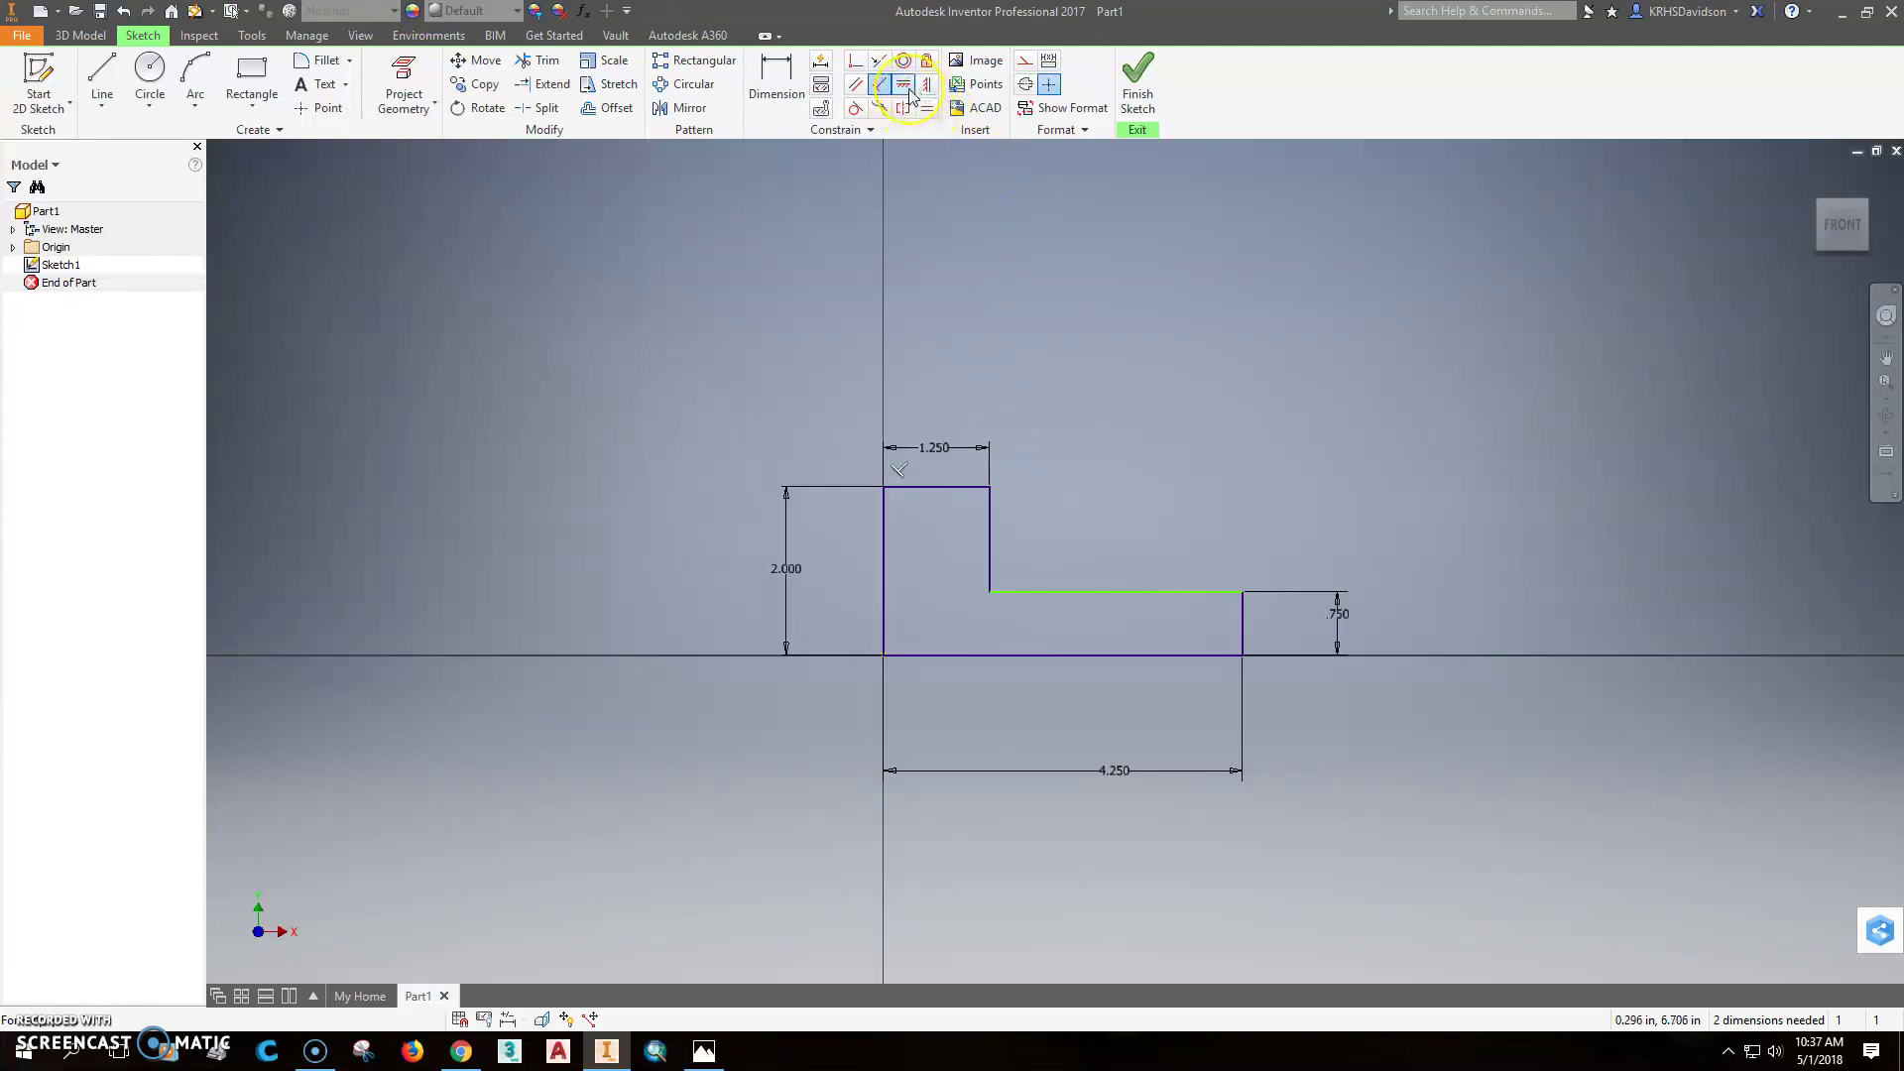
Try making the two horizontal lines parallel, dismiss the over-constraint warning, and check the reference
left_click(855, 83)
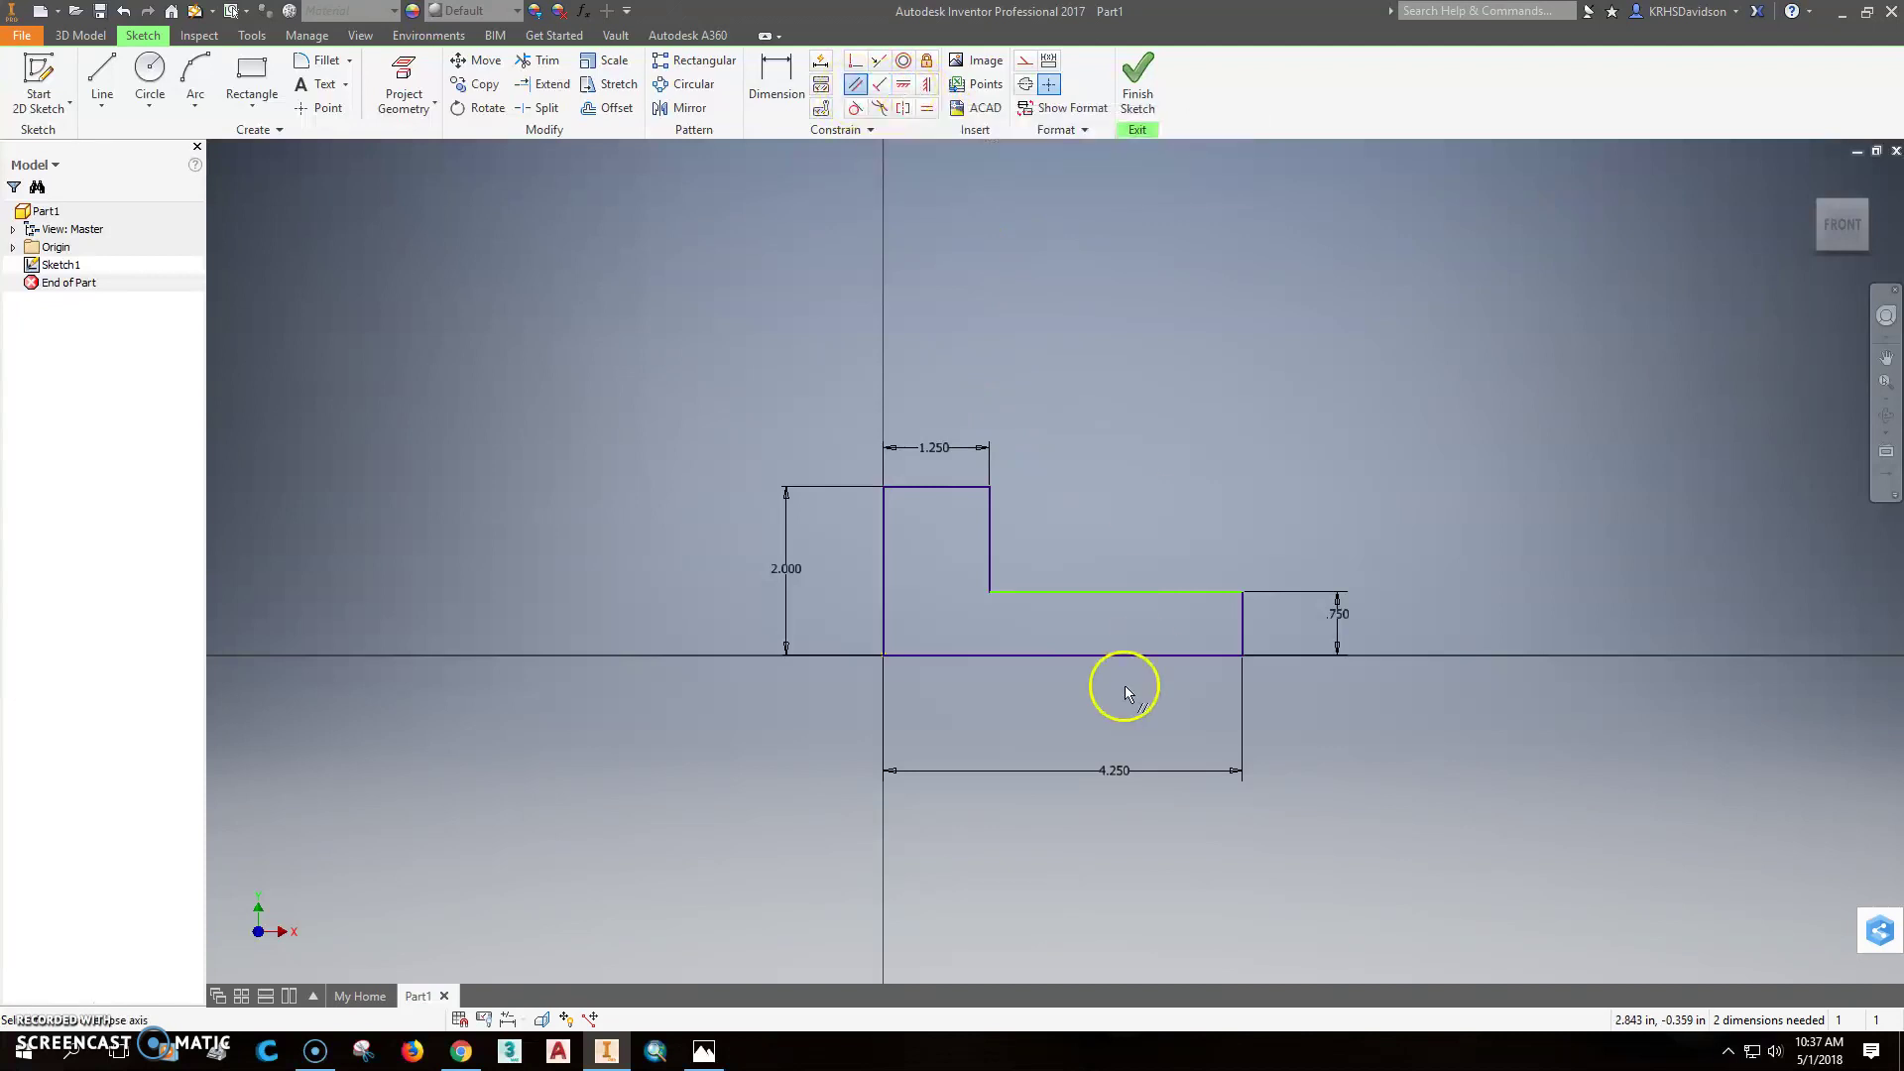
left_click(1132, 592)
left_click(1131, 653)
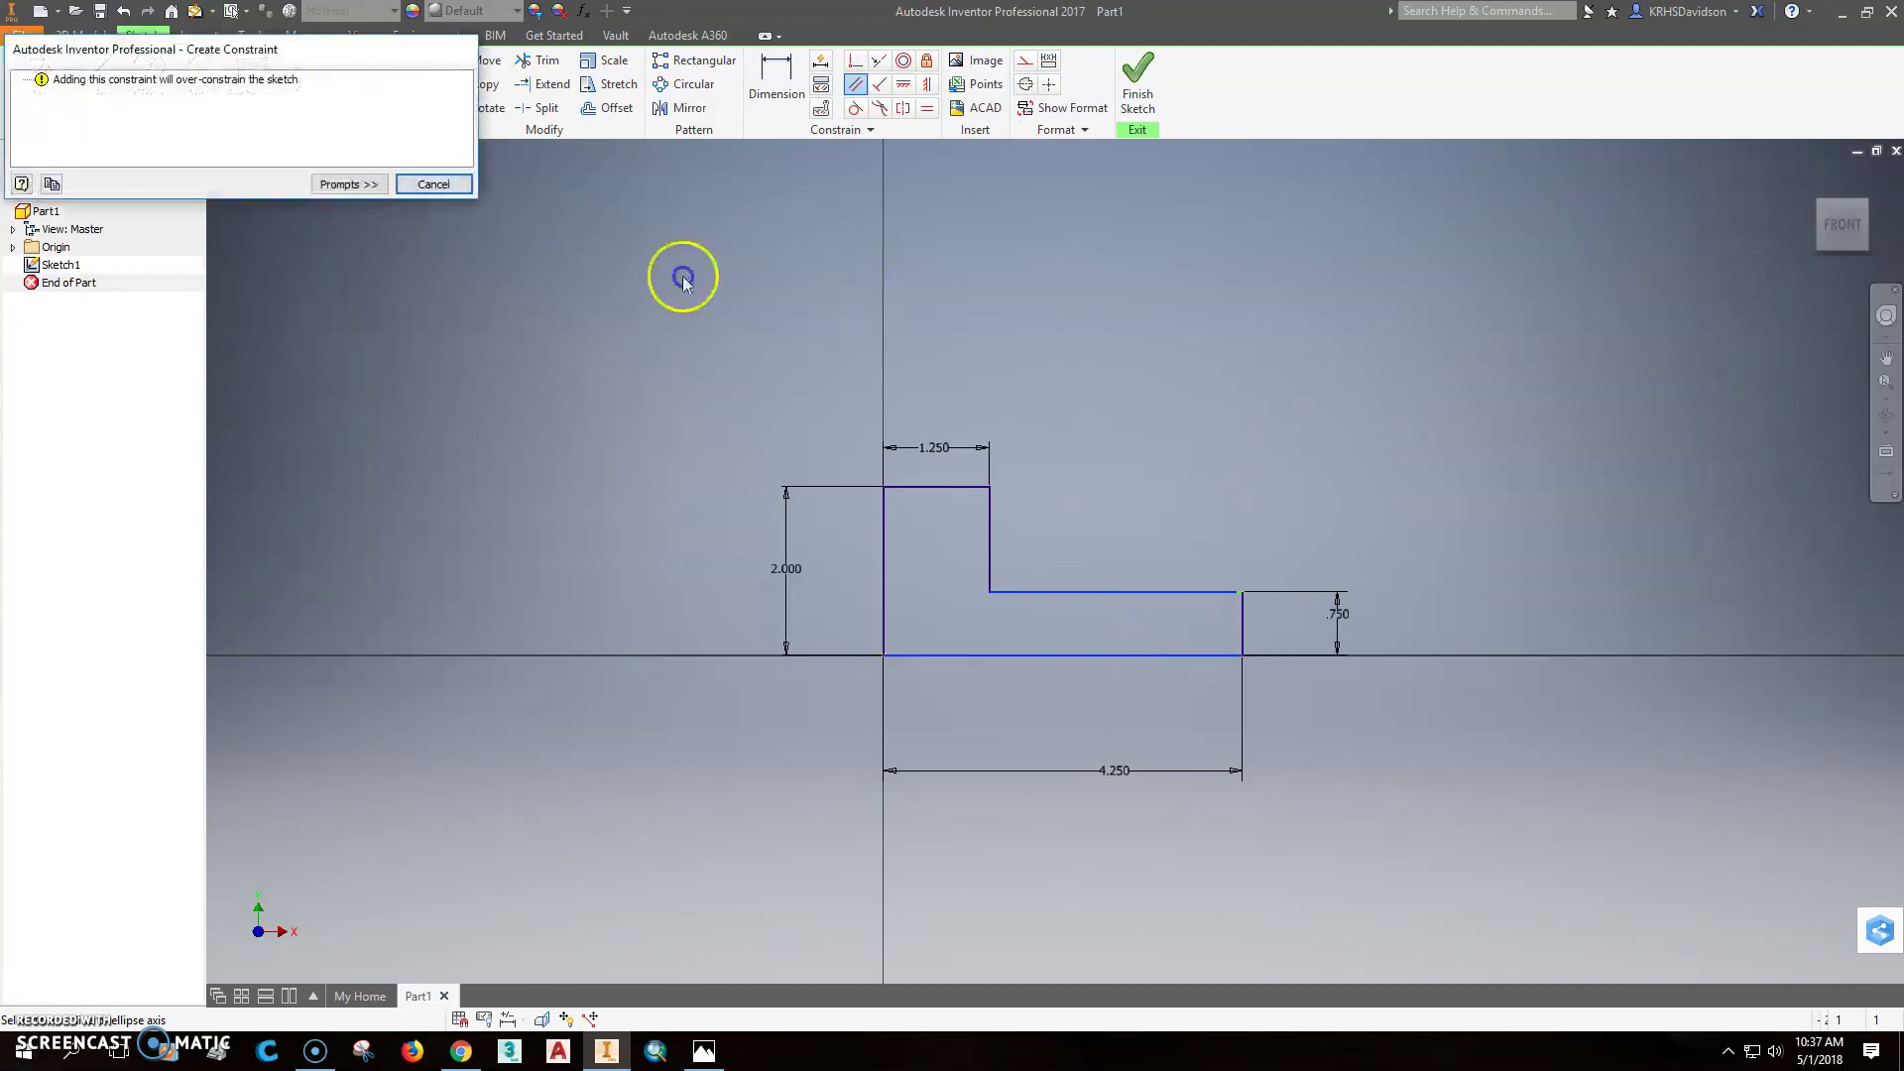
left_click(432, 183)
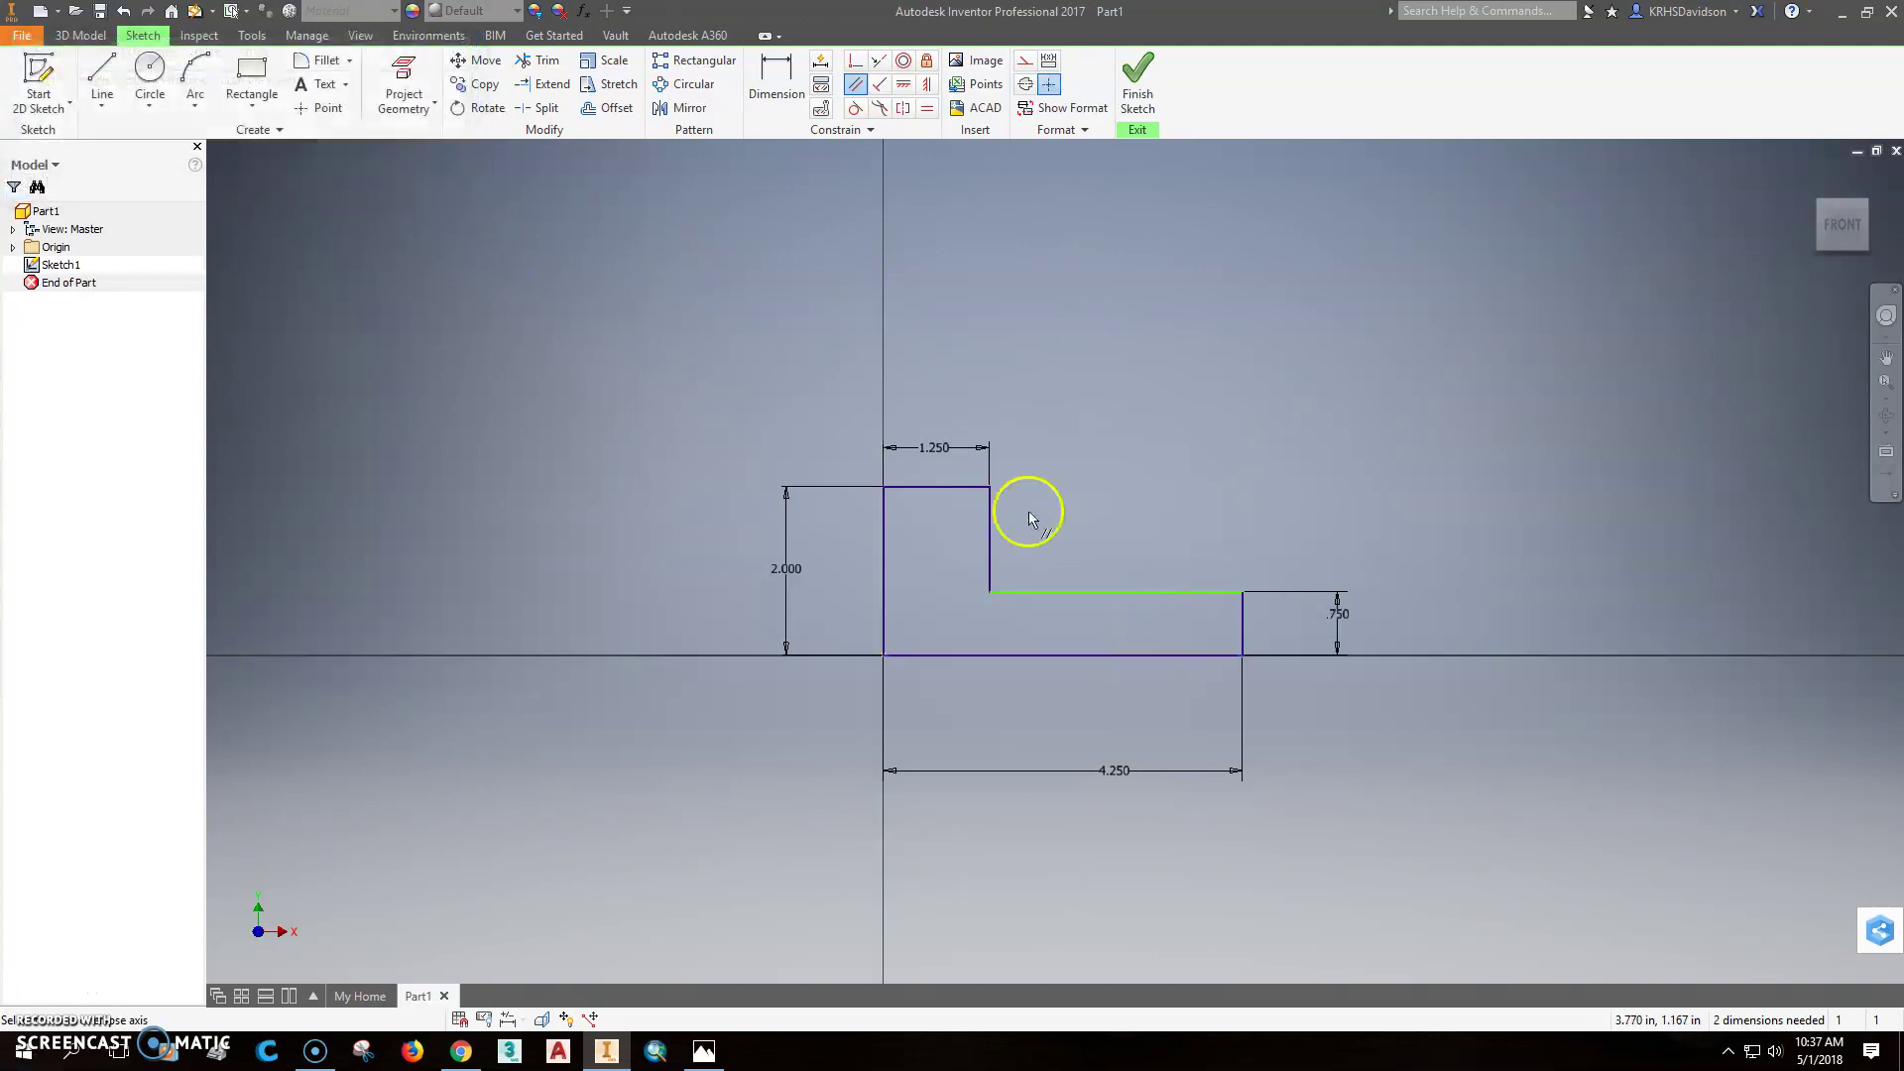
left_click(703, 1052)
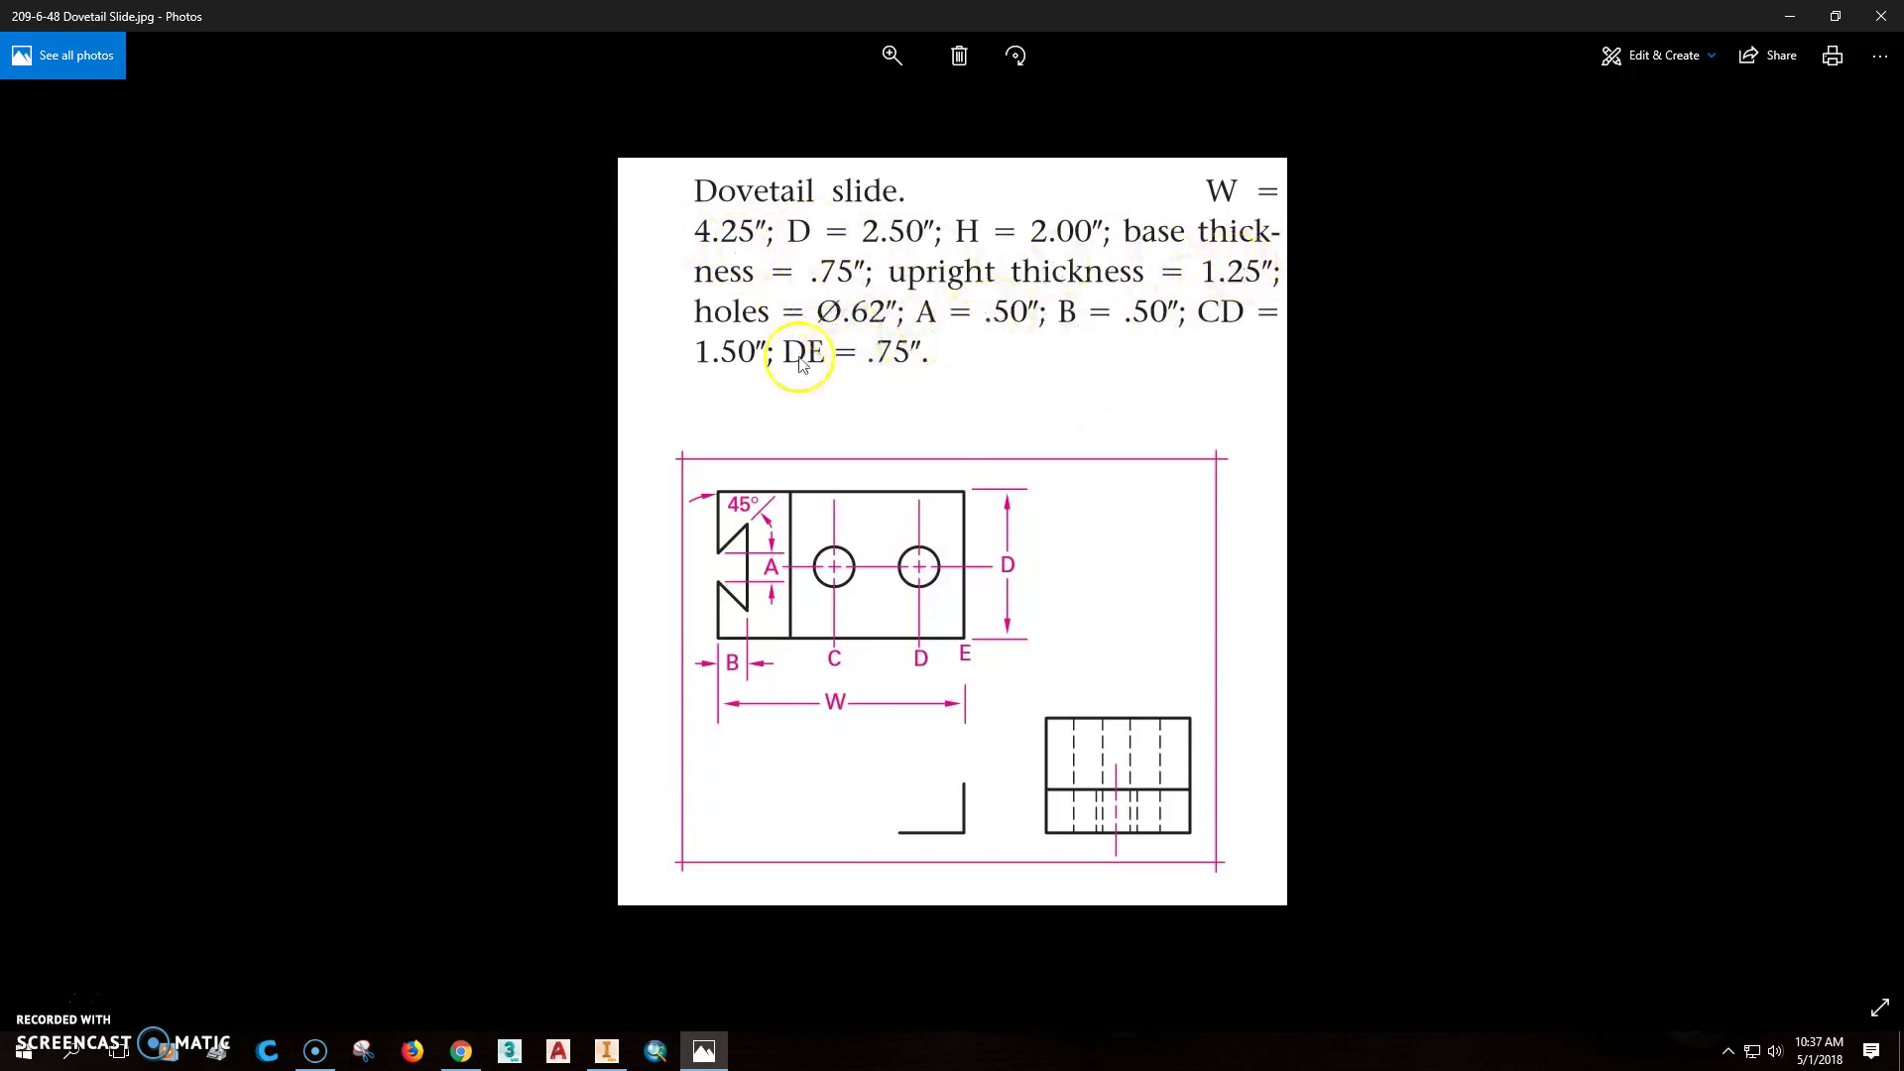
left_click(702, 1052)
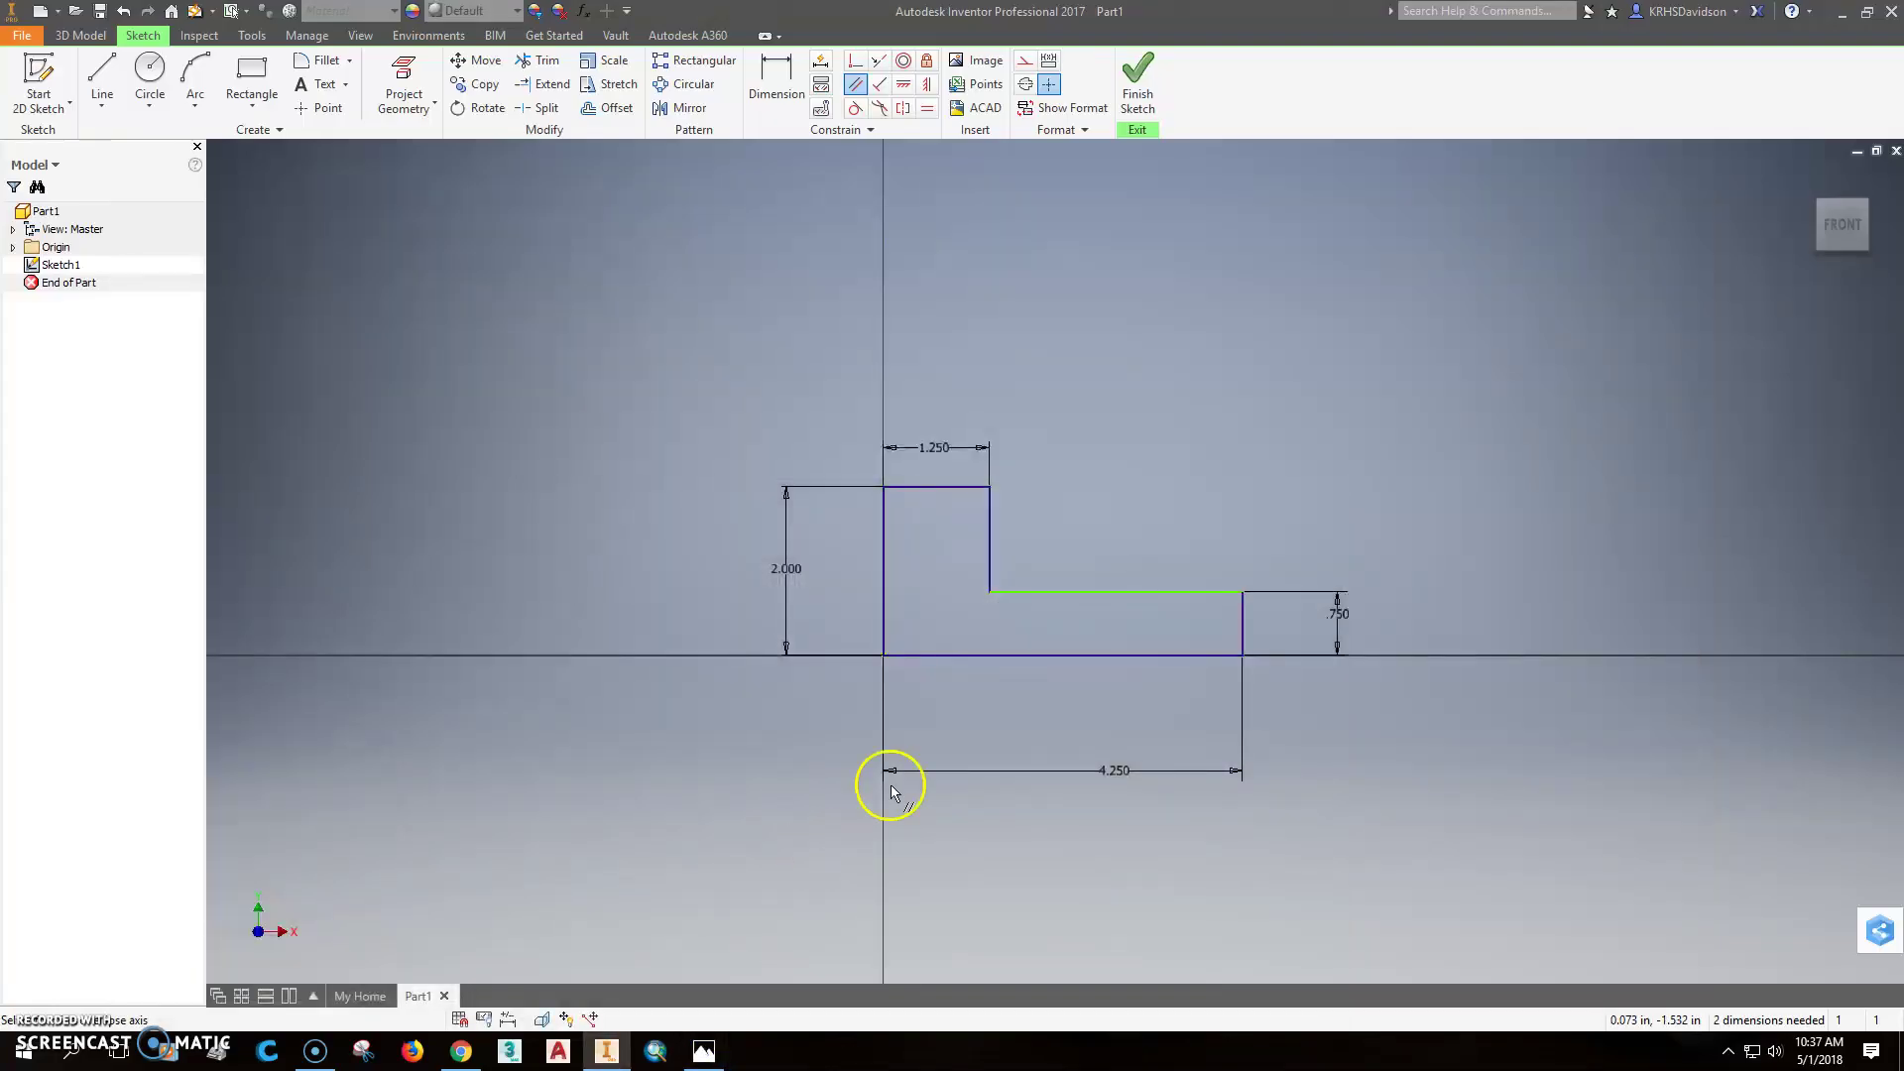
scroll(1021, 576, "up", 3)
Try constraining the right vertical line to the middle horizontal line, dismissing the warning
left_click(880, 84)
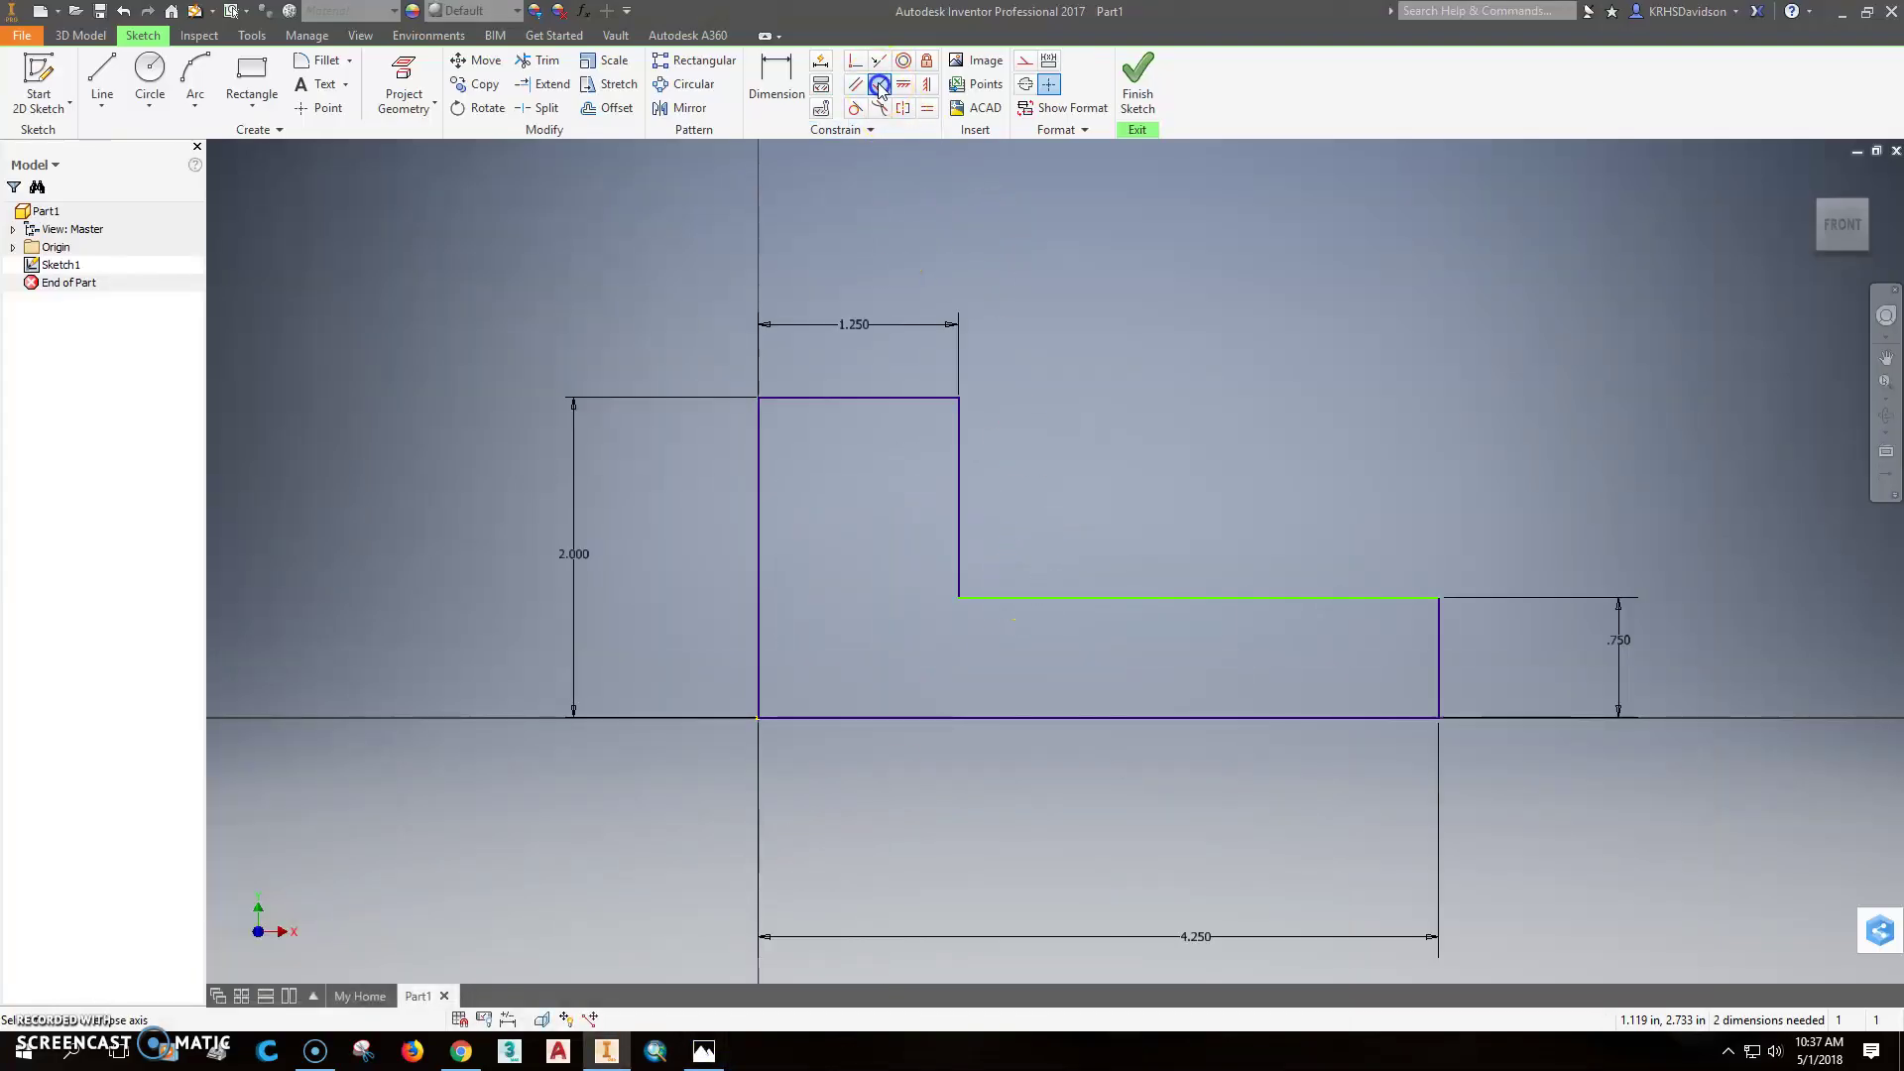
left_click(1412, 597)
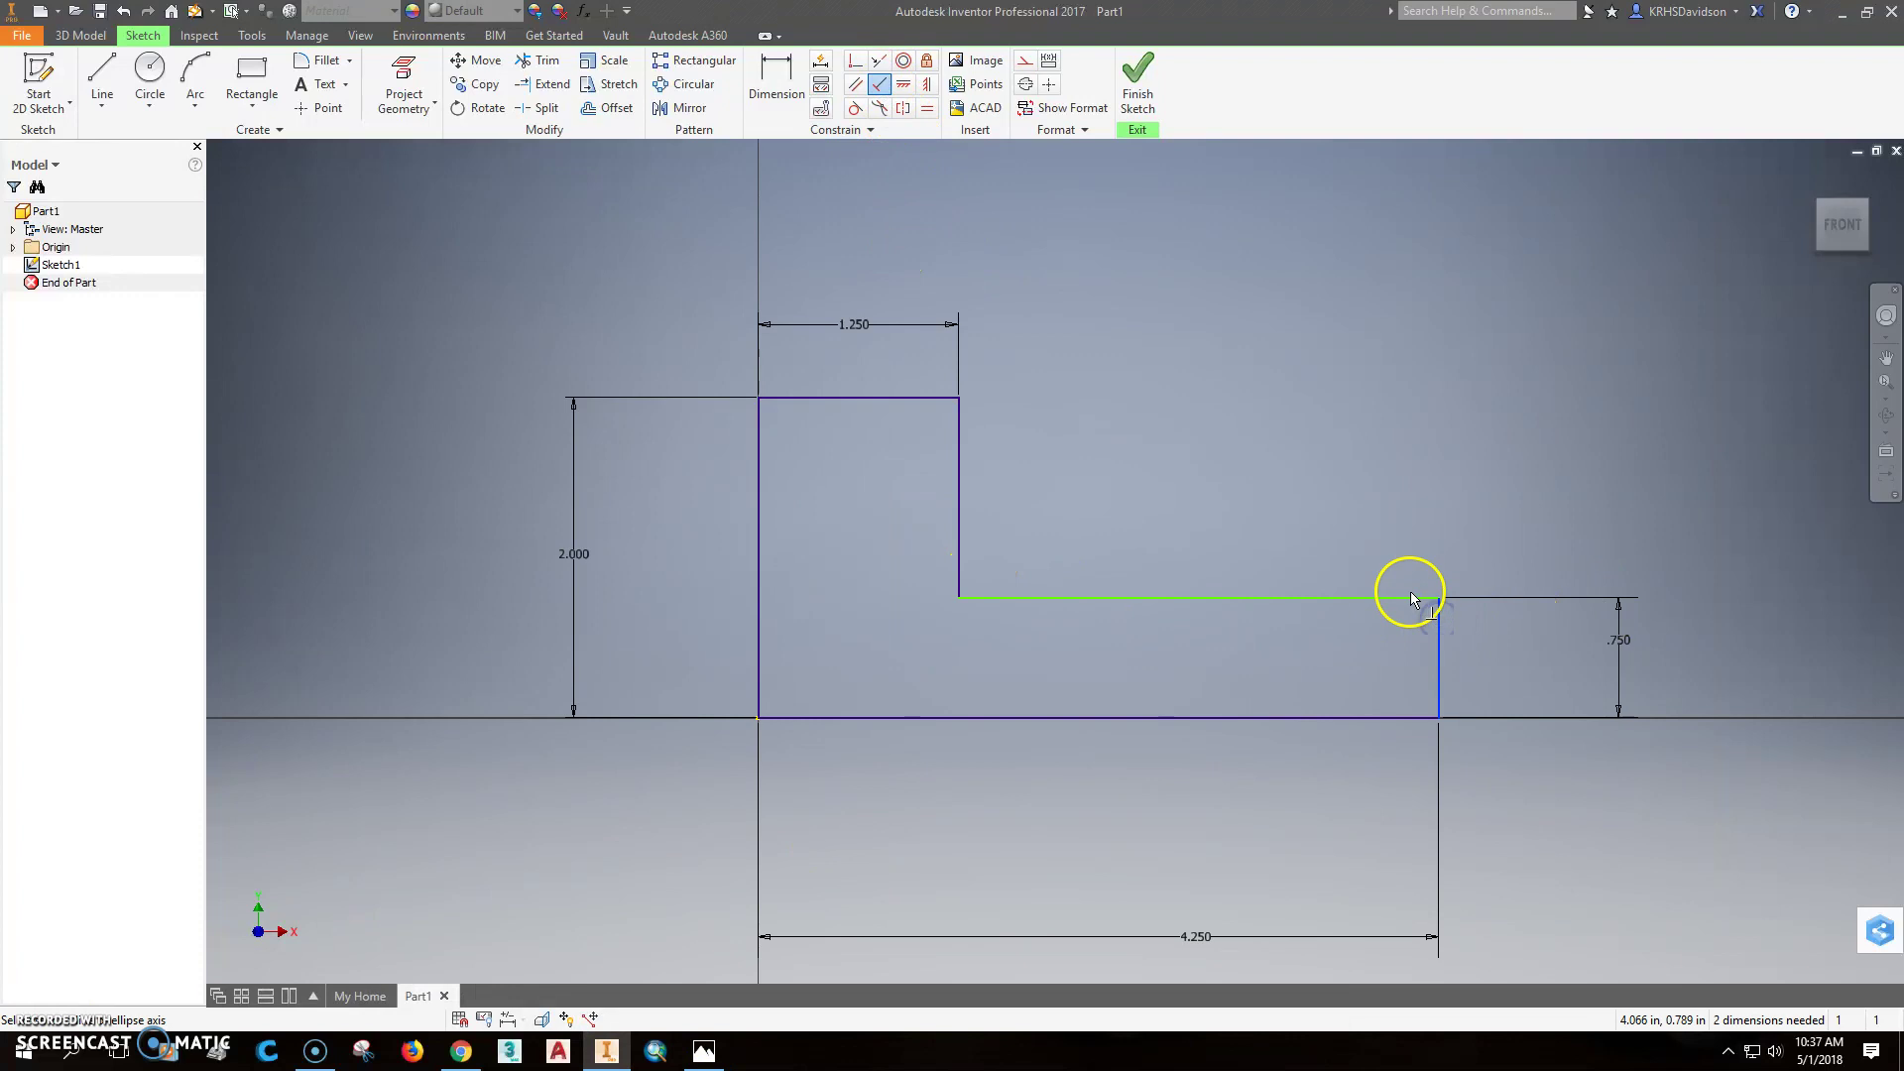
left_click(1163, 510)
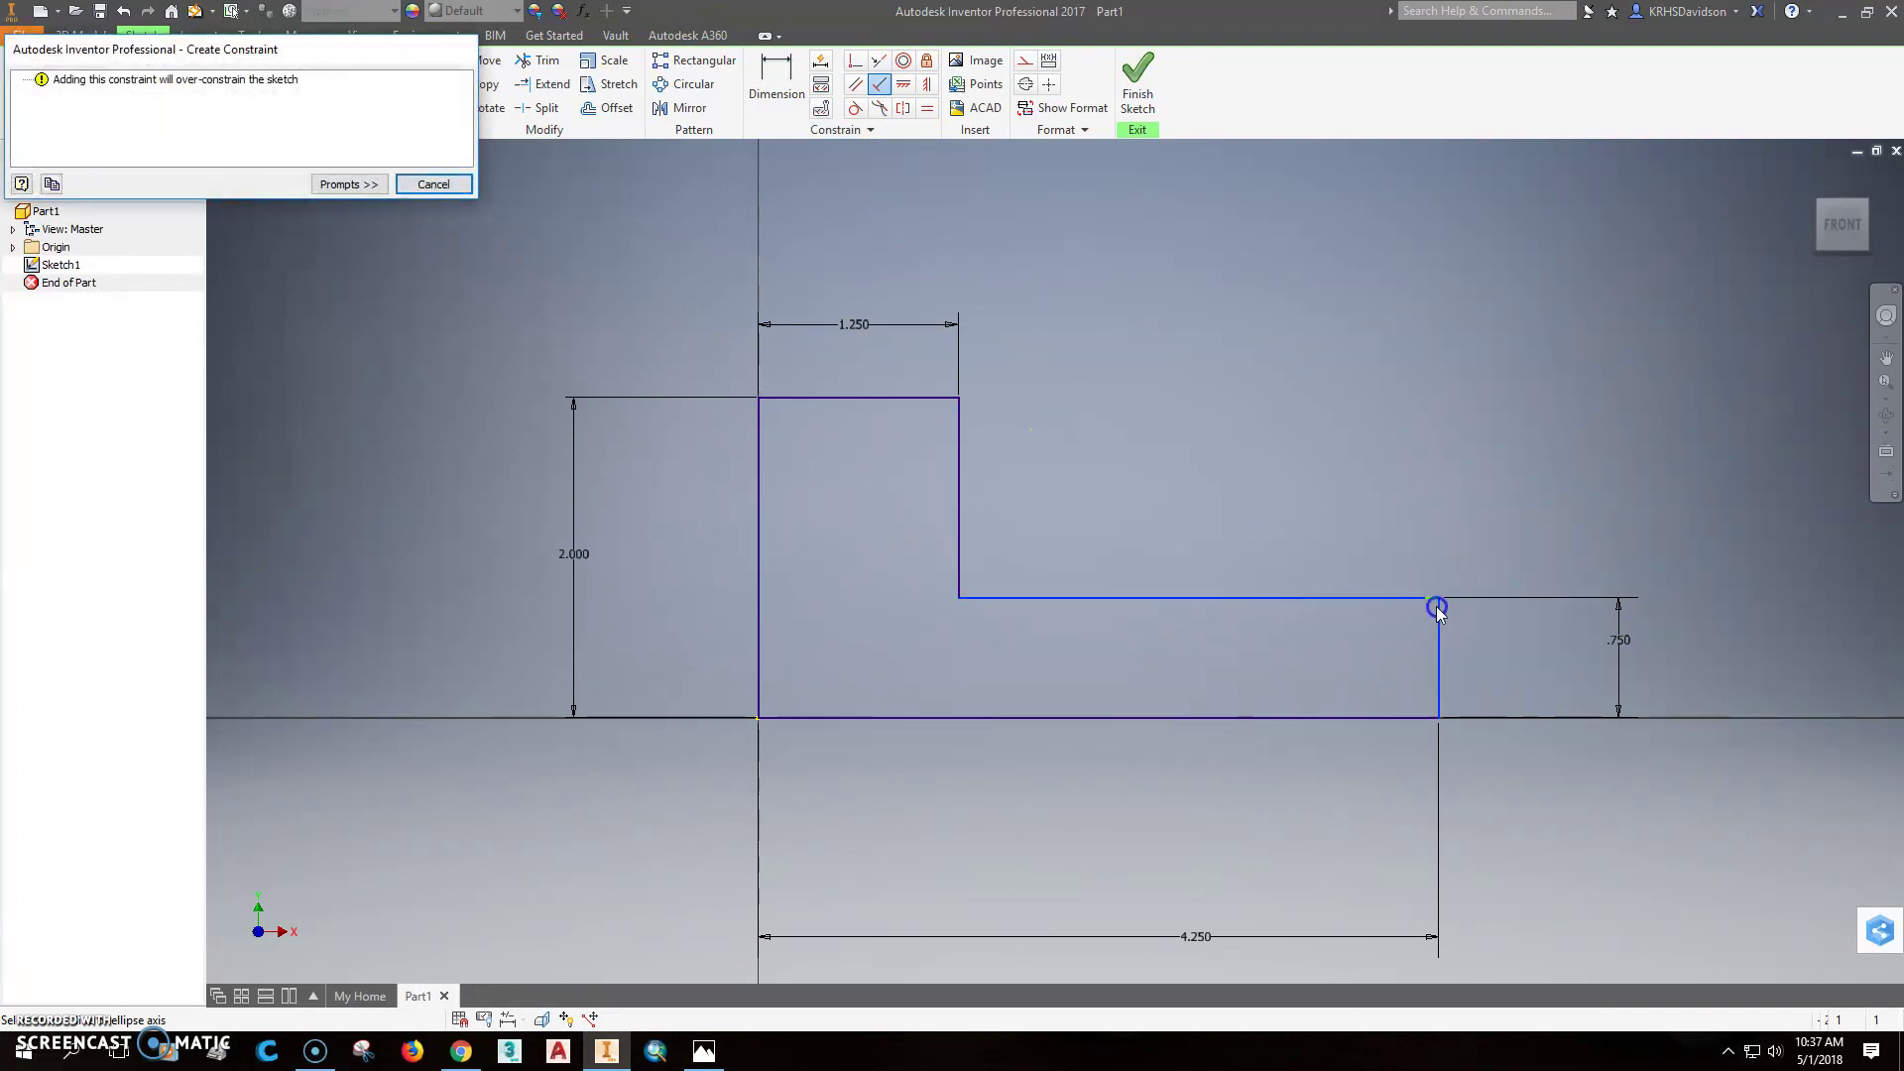
left_click(464, 186)
scroll(1519, 576, "down", 2)
scroll(1349, 621, "up", 4)
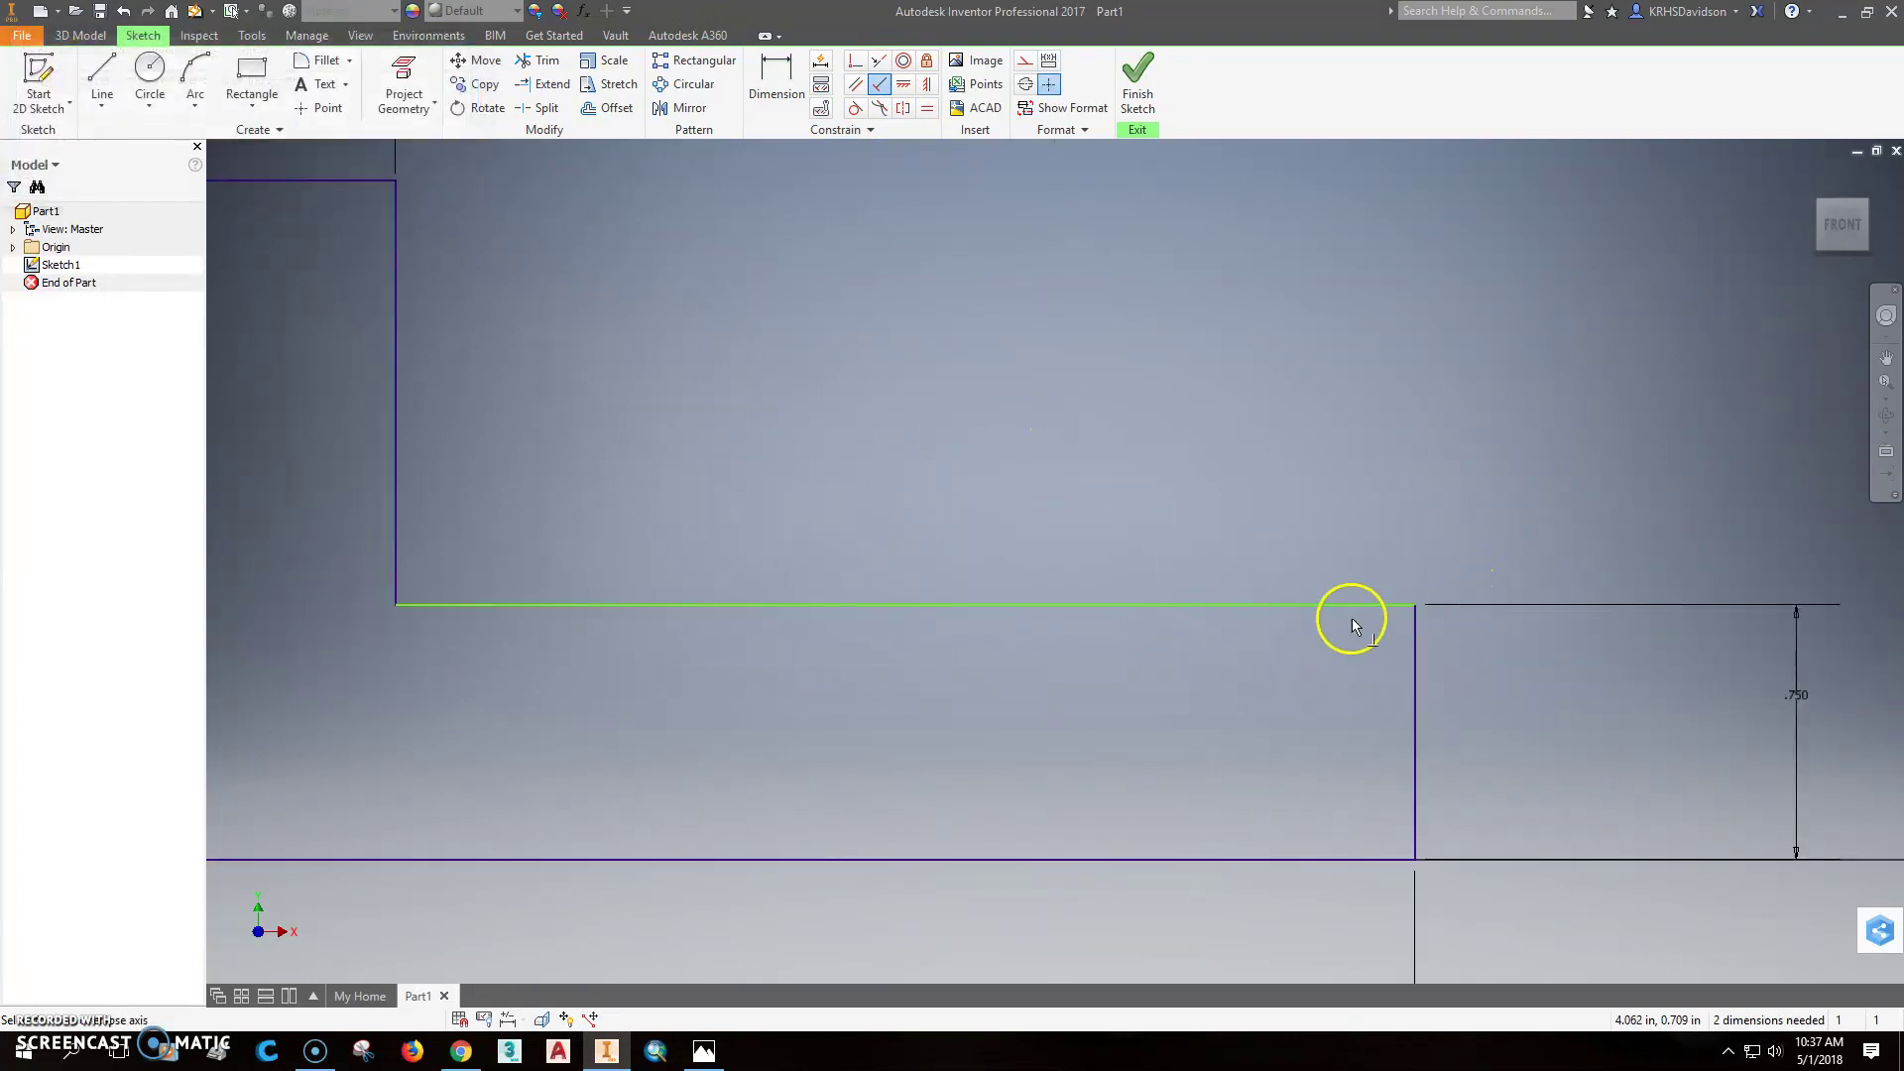
scroll(1499, 581, "up", 3)
Delete the tiny stray corner segment and join the middle line's end to the corner
left_click(1534, 562)
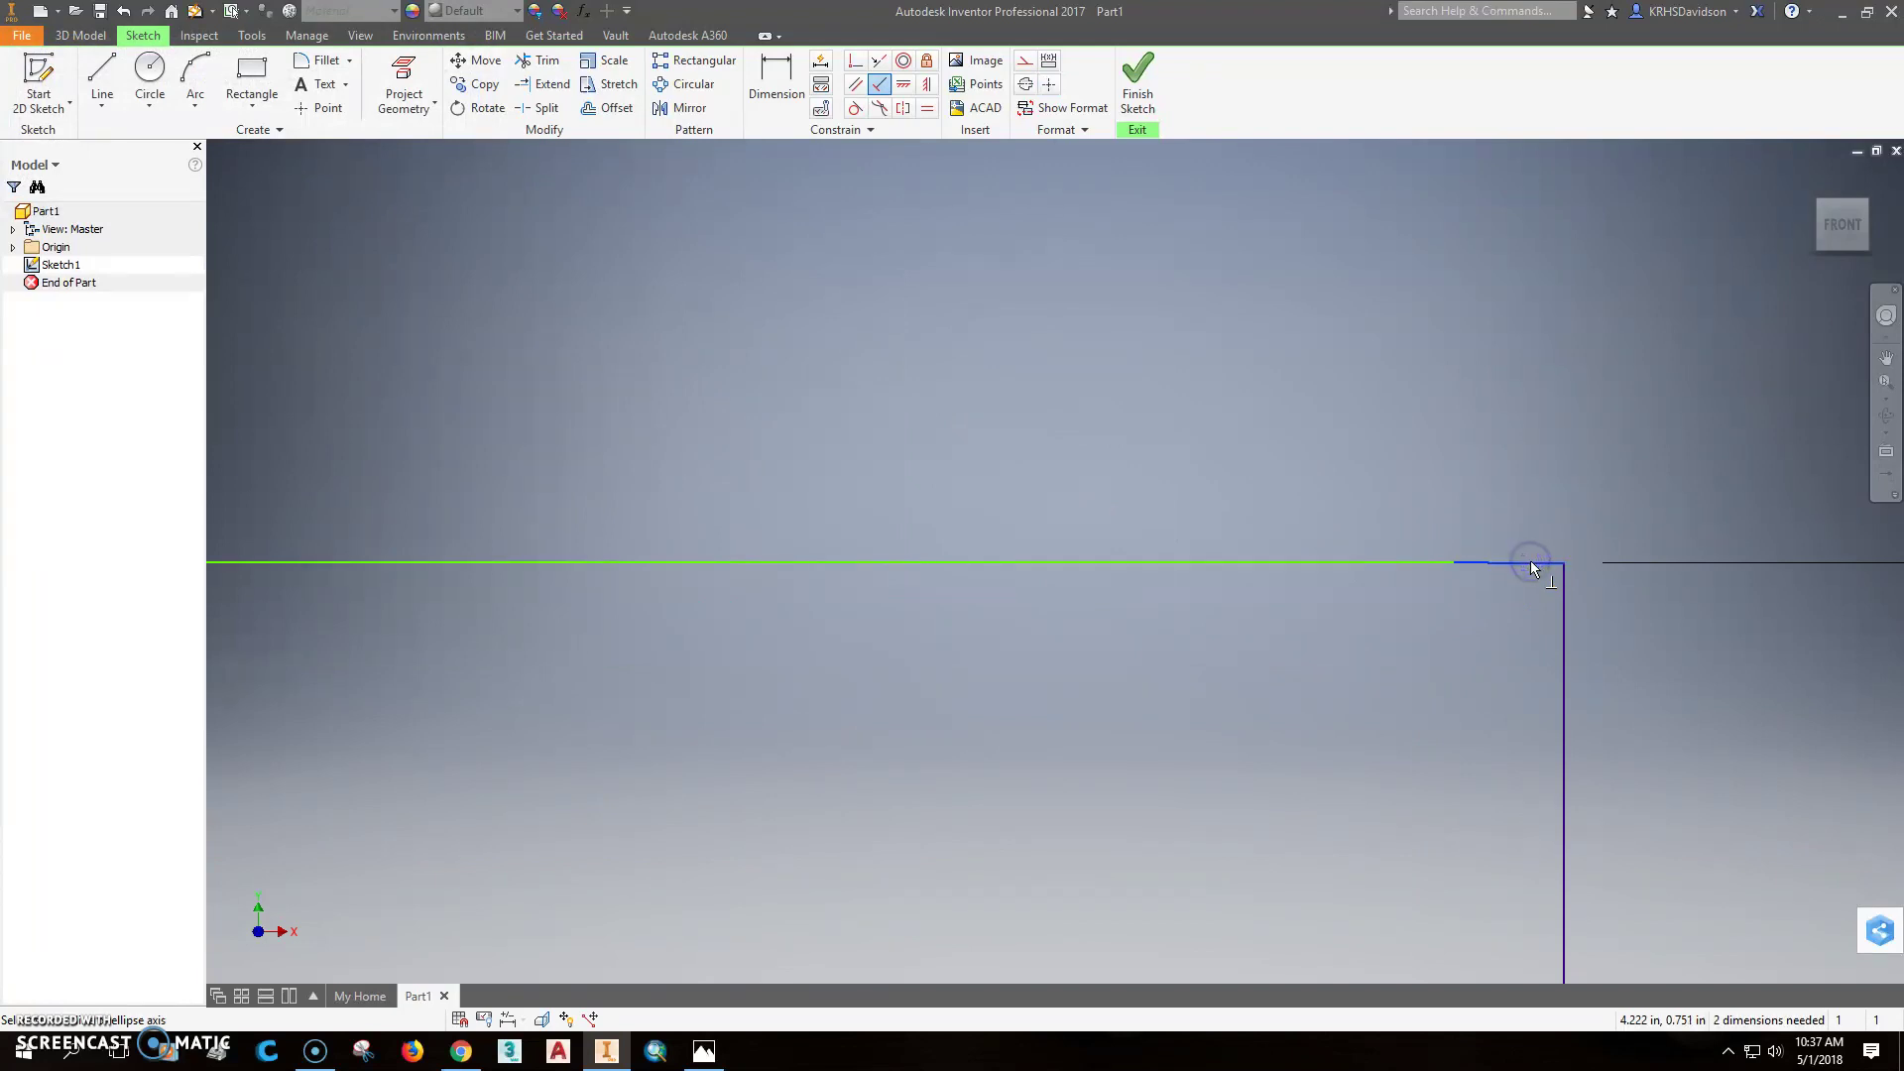
key("Delete")
left_click(1506, 613)
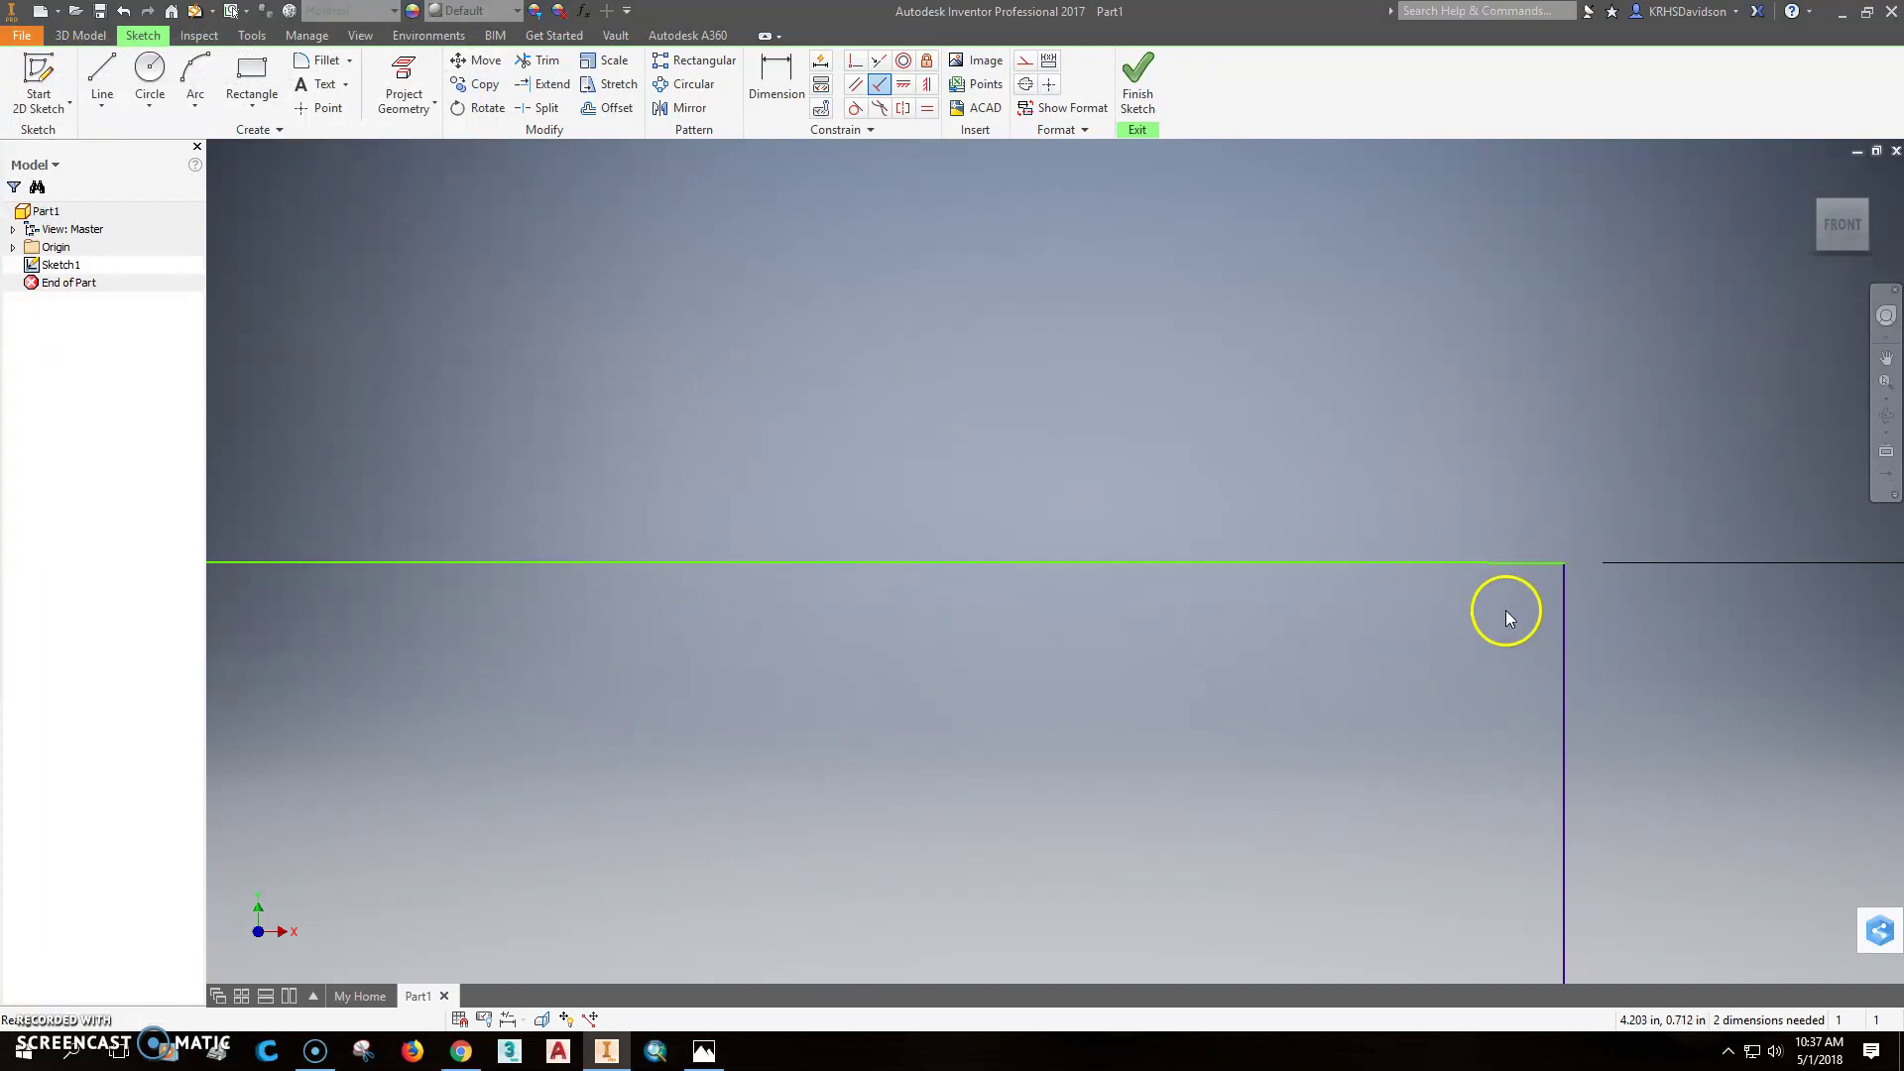
key("Delete")
left_click(1479, 562)
scroll(1462, 565, "down", 3)
scroll(1446, 594, "down", 2)
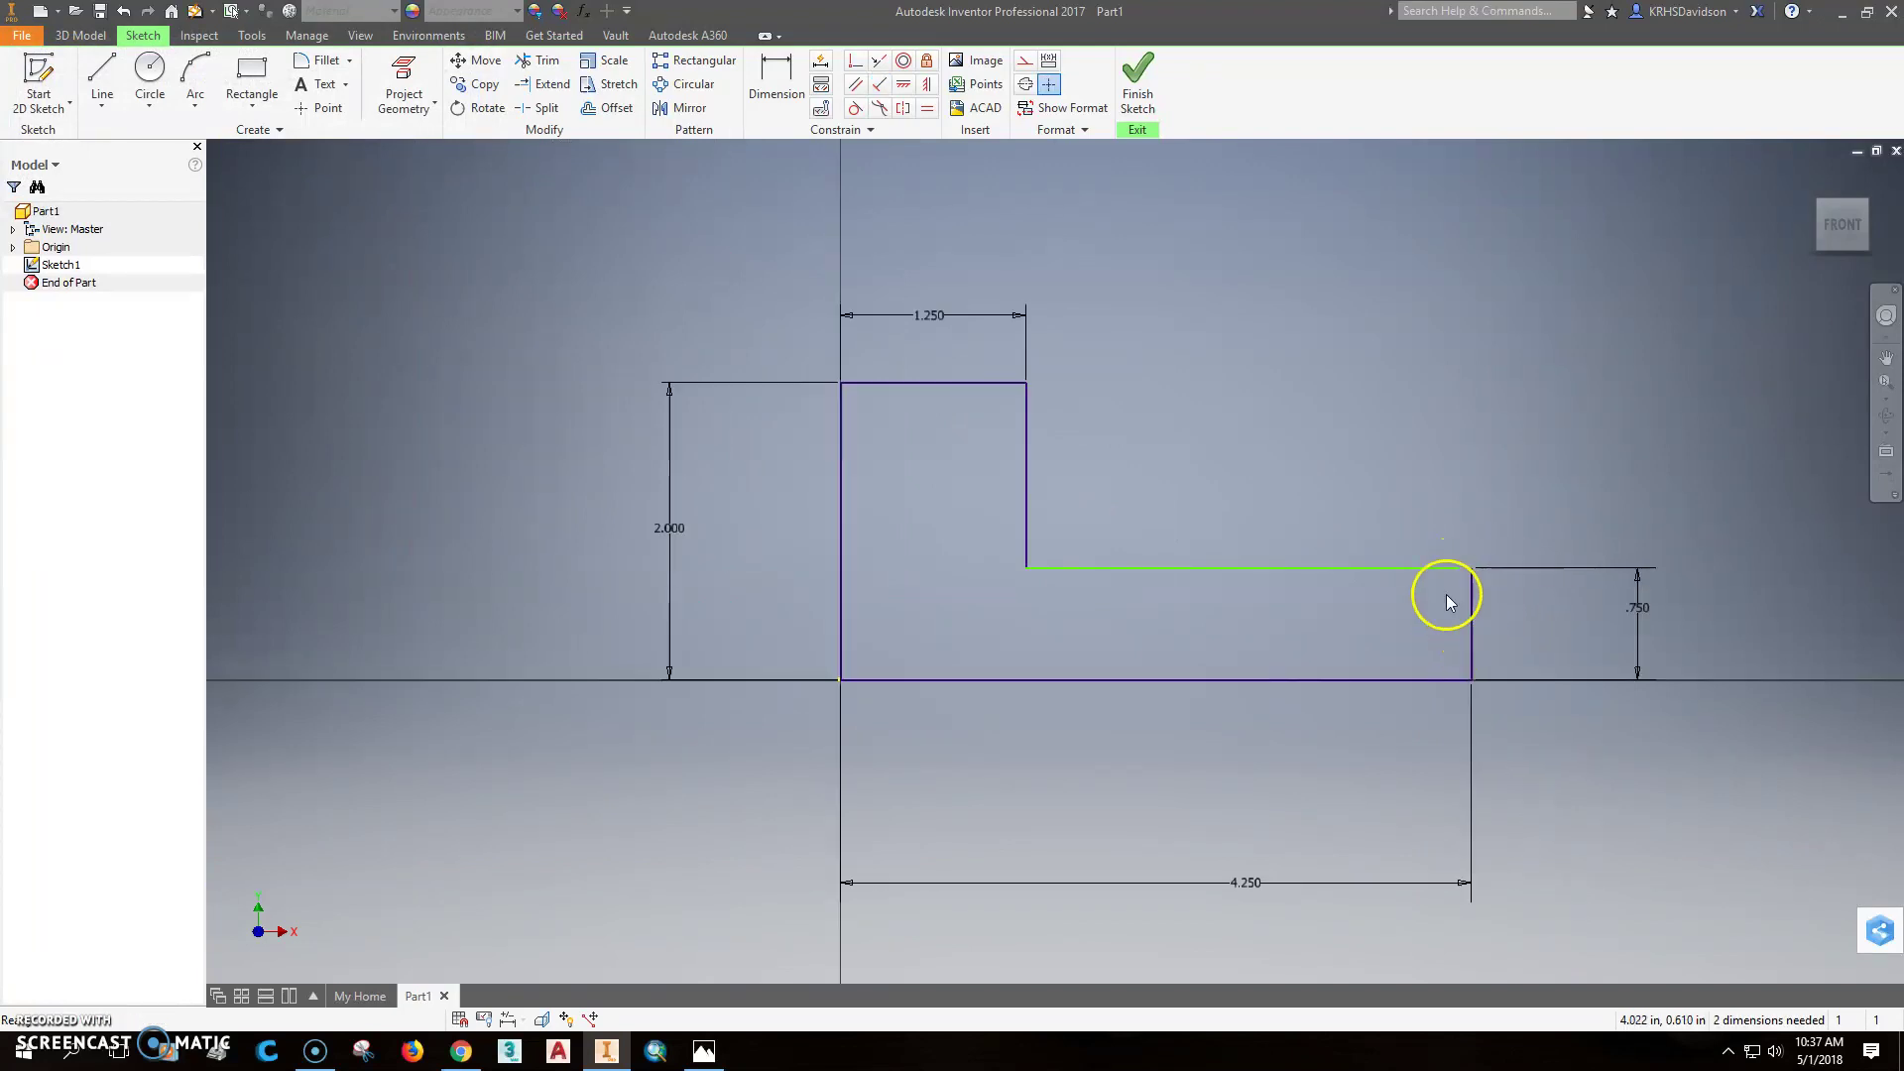
left_click(855, 61)
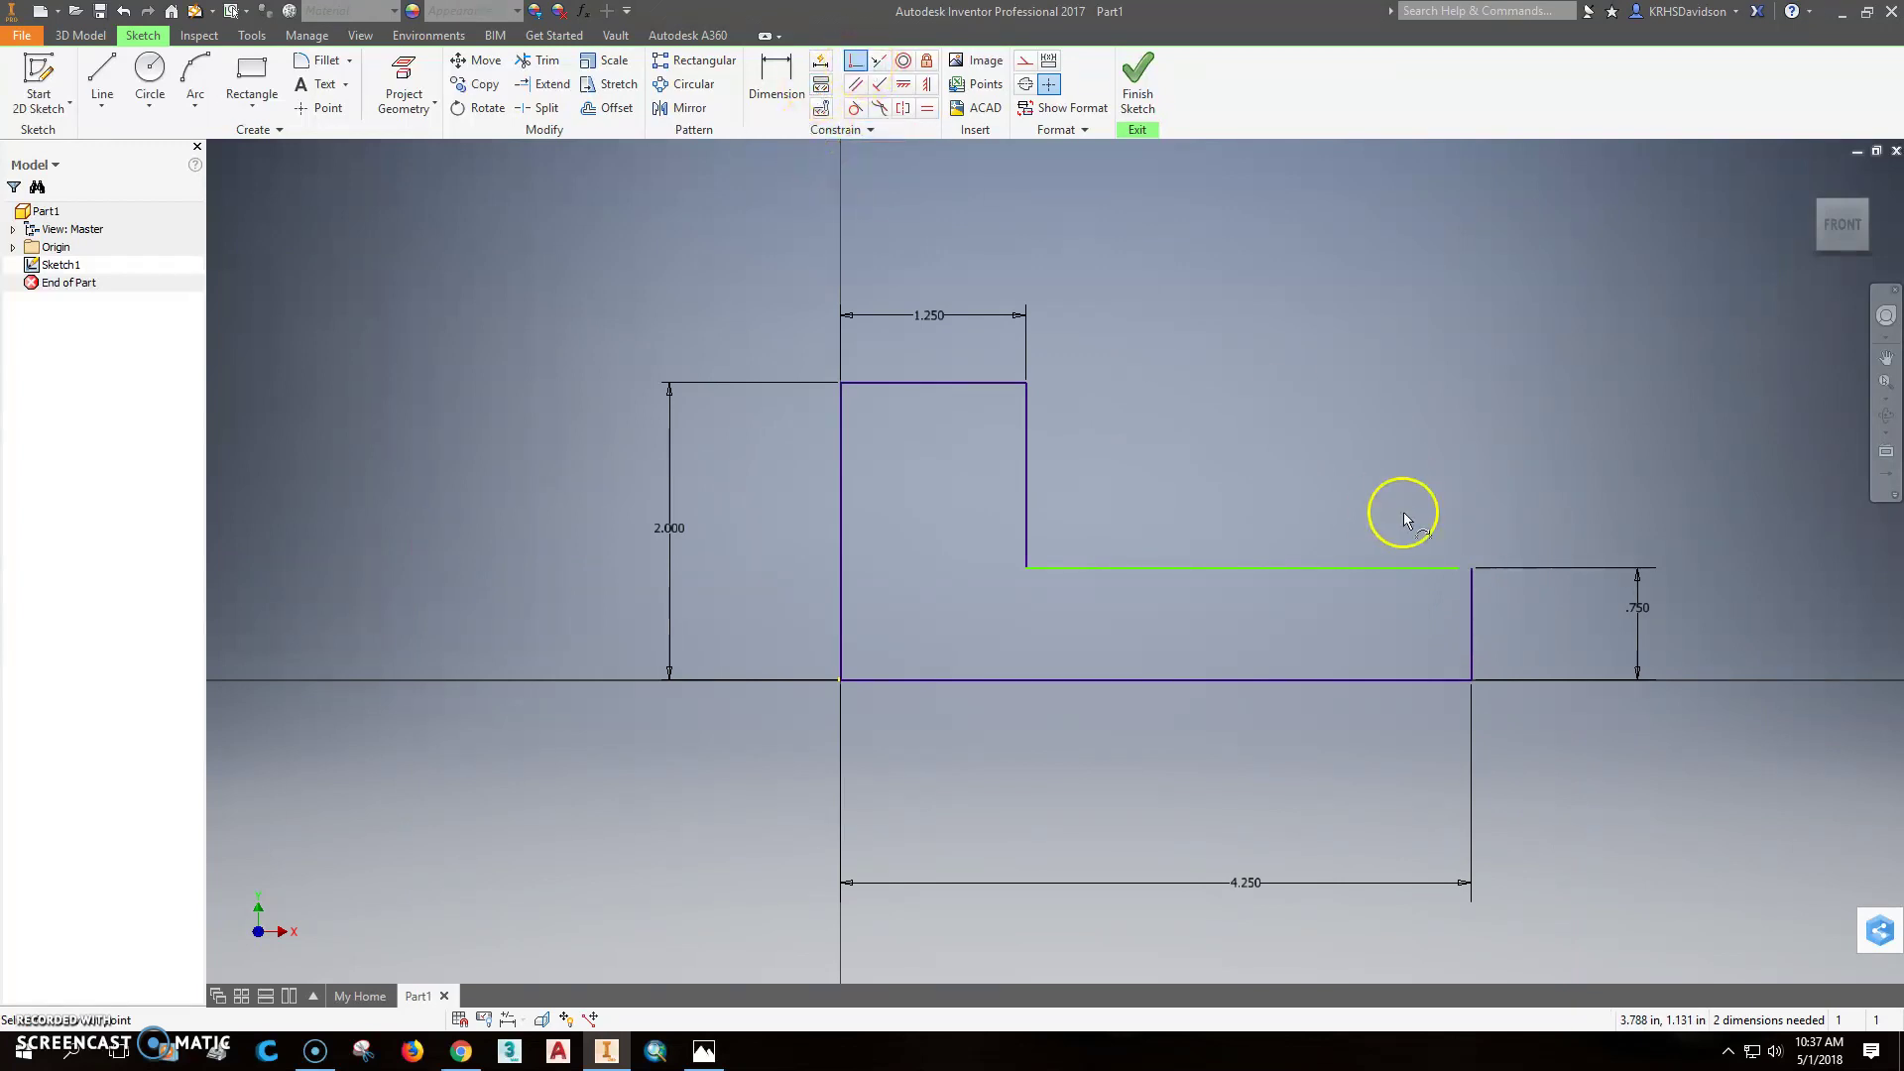
left_click(1472, 569)
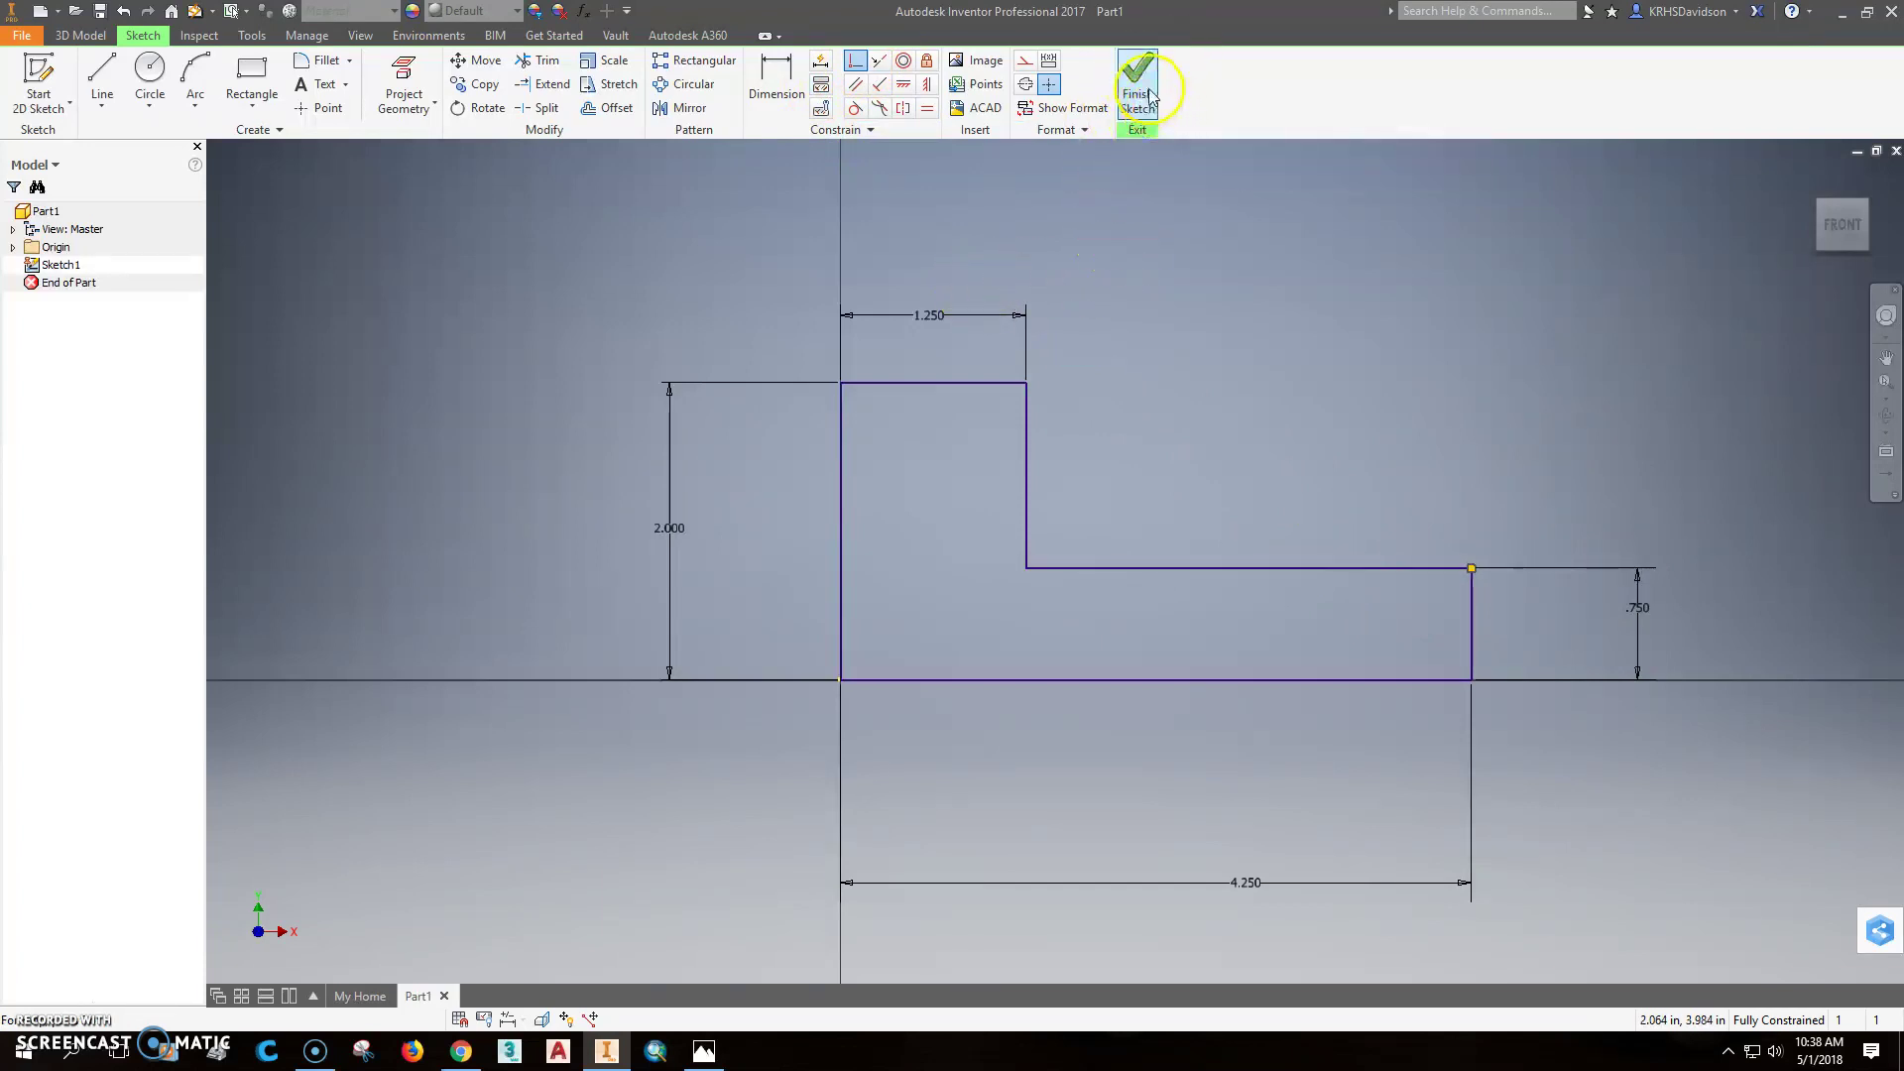
Finish the sketch and extrude the L profile 2.5 in deep
left_click(1145, 90)
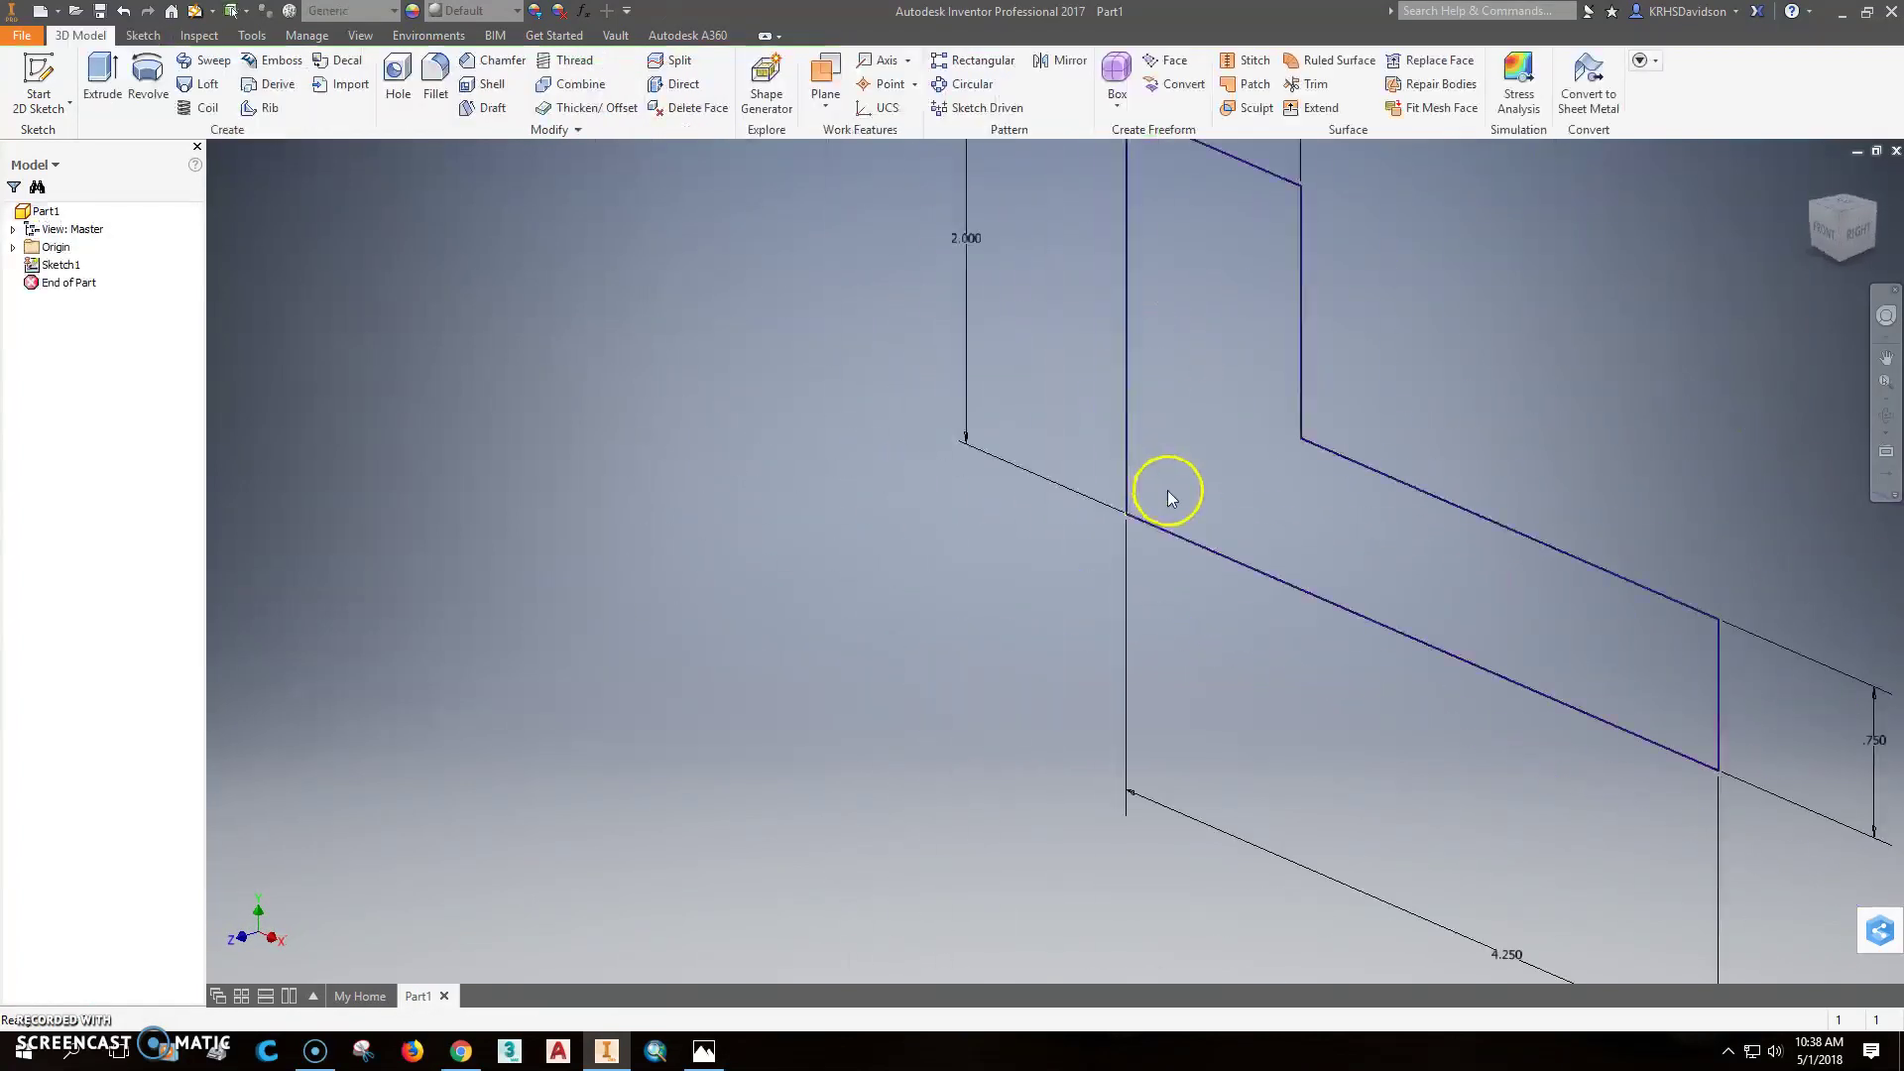
left_click(705, 1050)
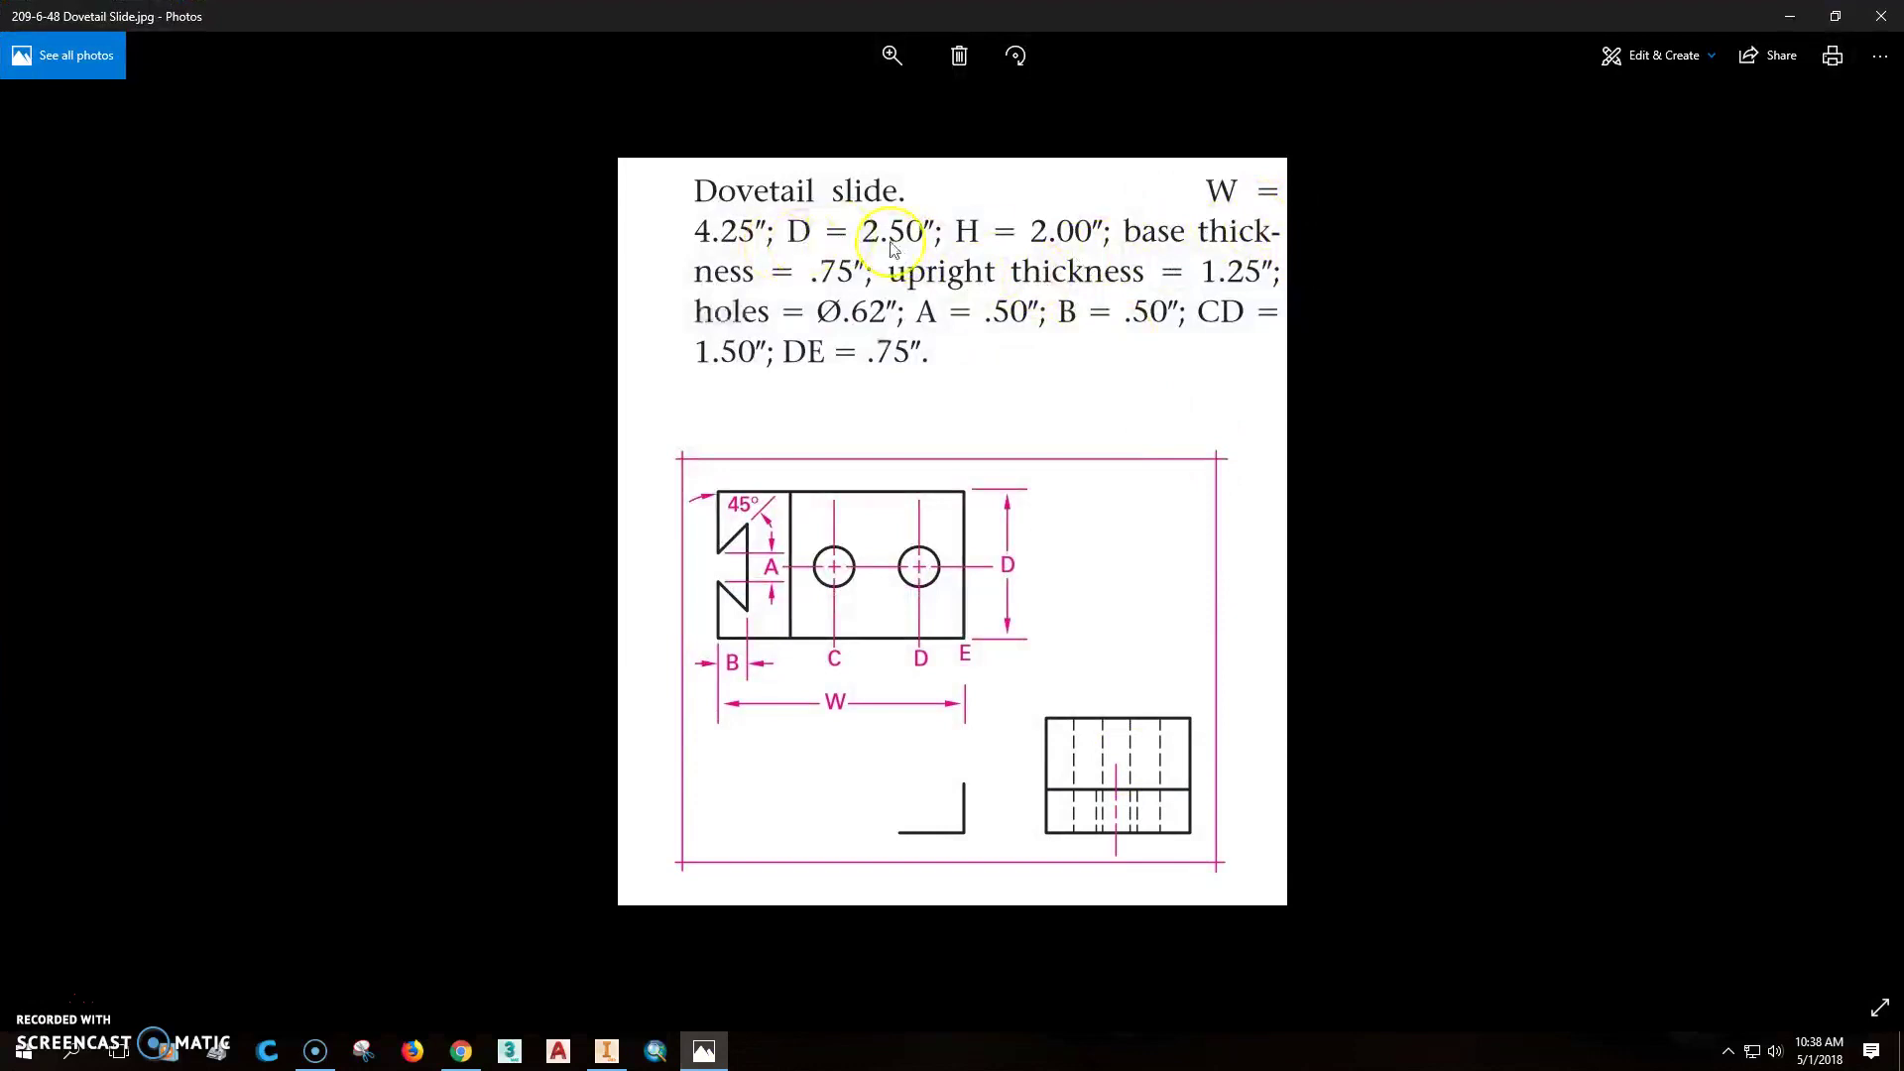
left_click(605, 1051)
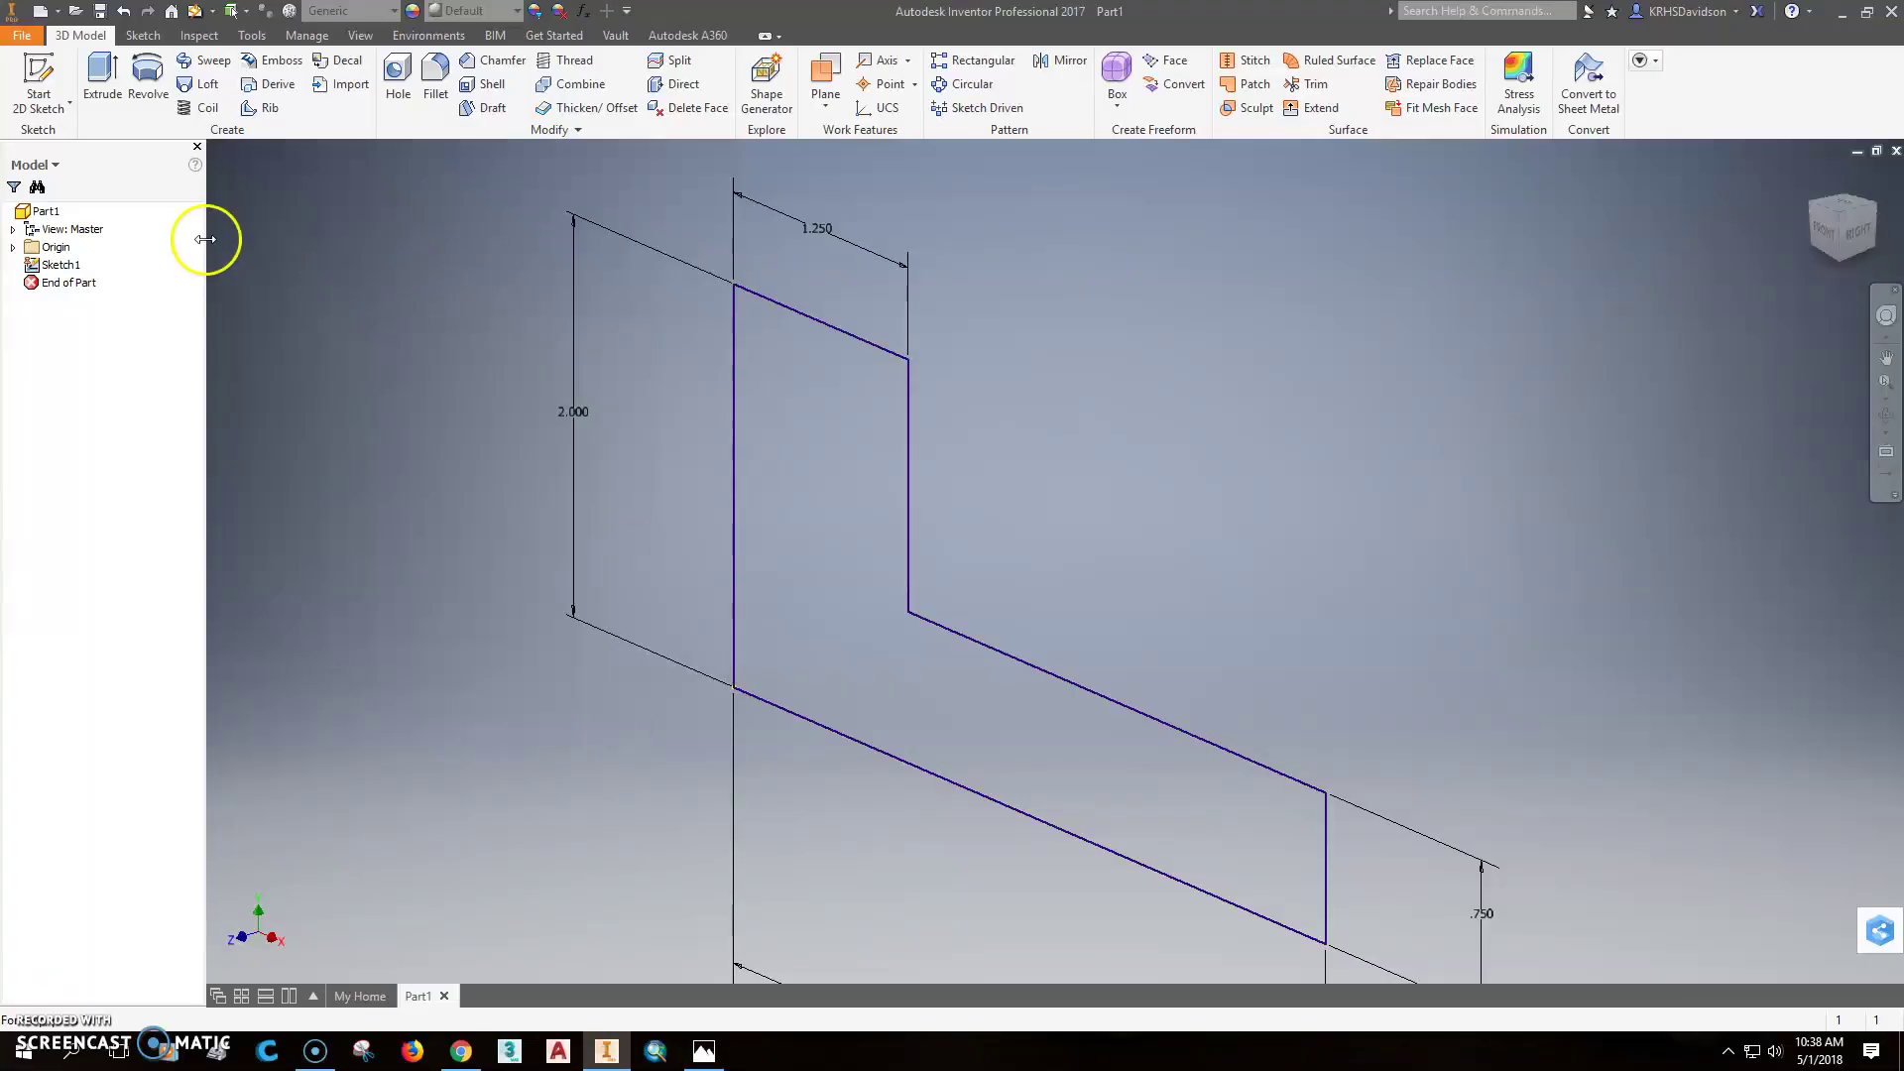
left_click(100, 82)
type("2.5")
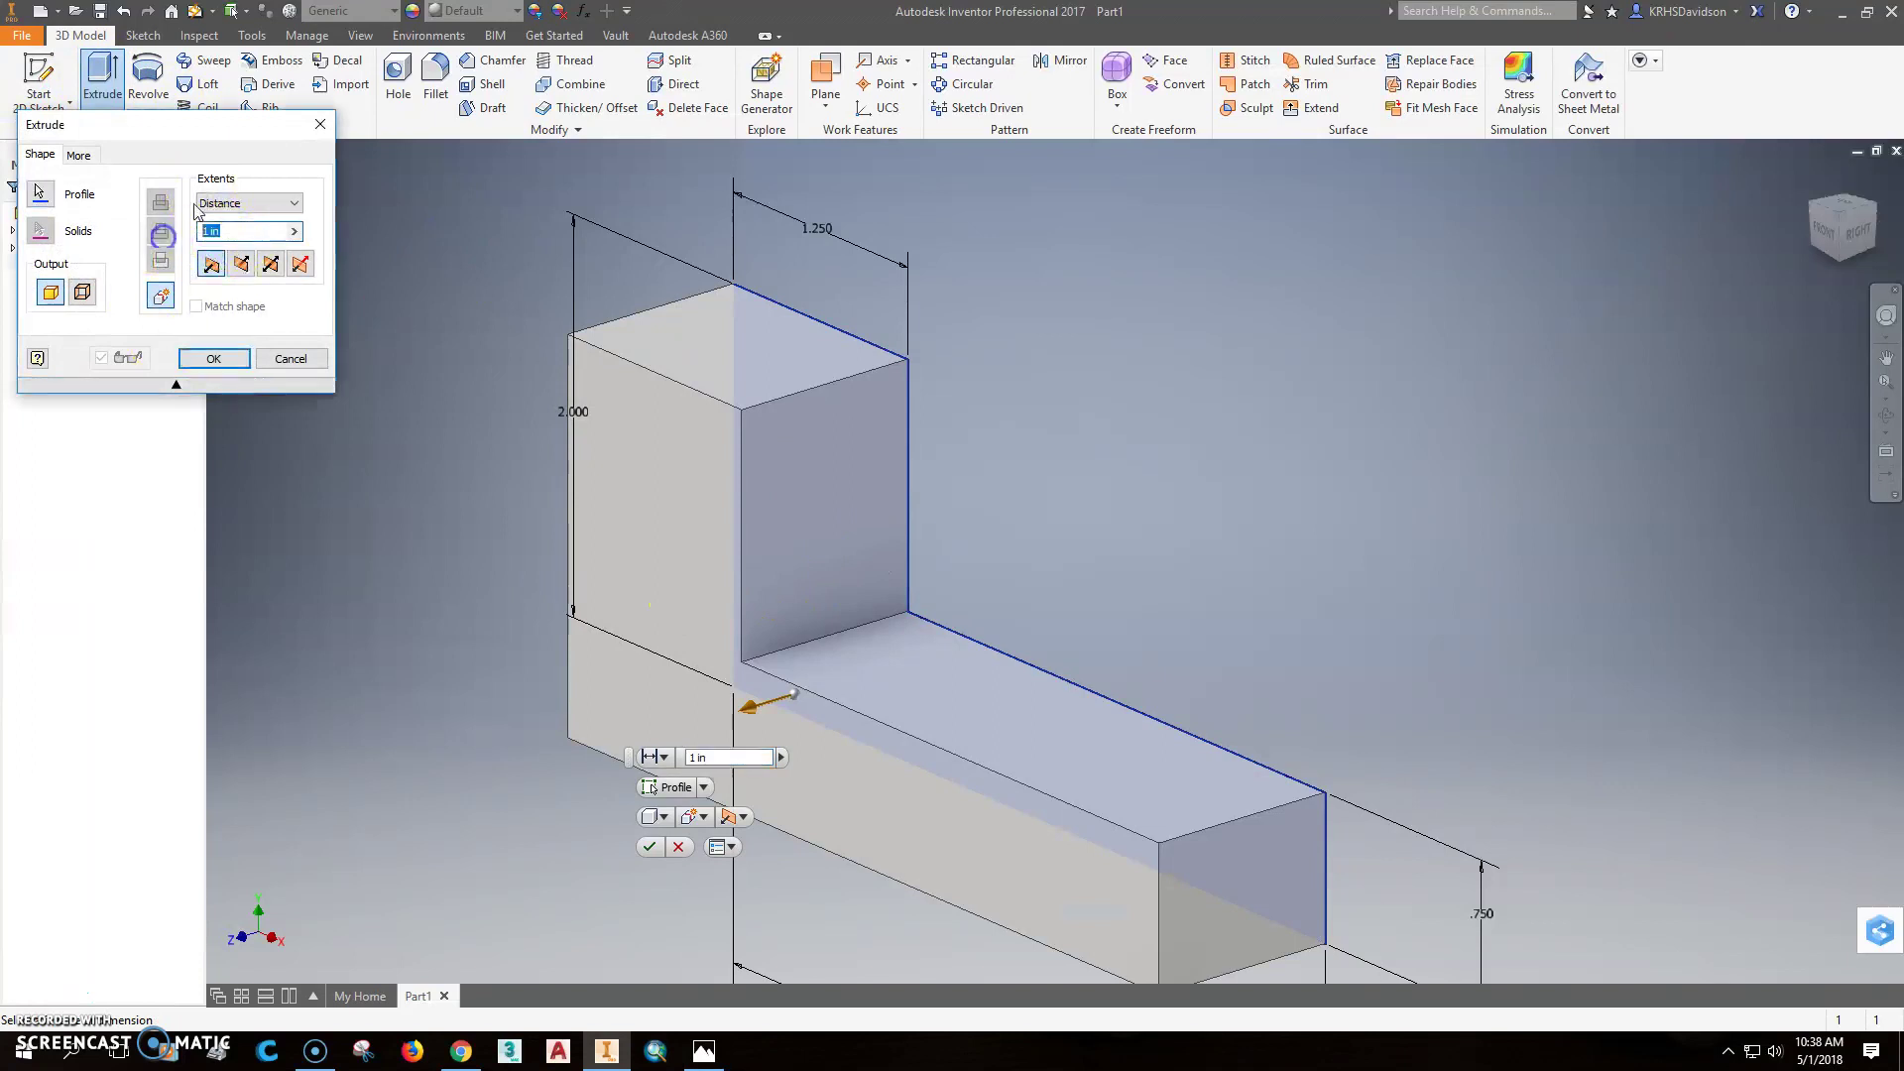
left_click(239, 366)
left_click(704, 1051)
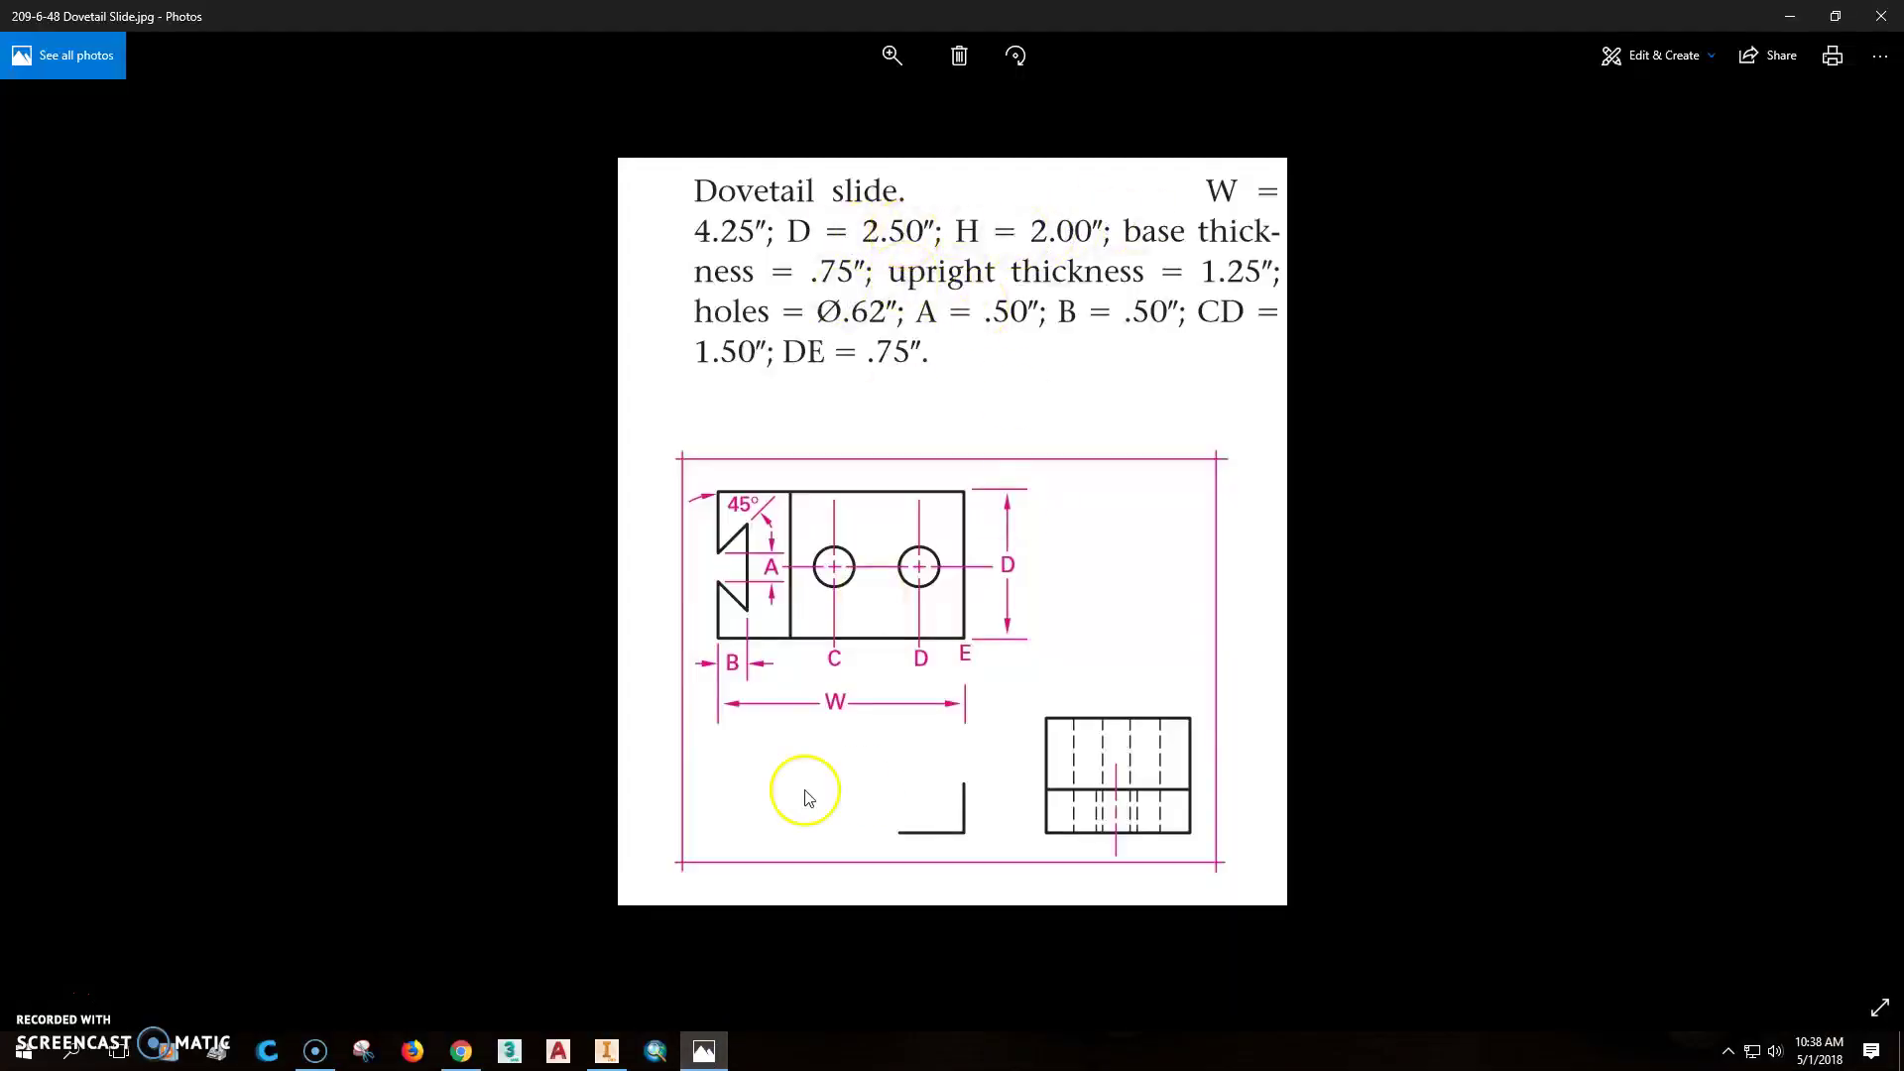
left_click(607, 1050)
Start a sketch on the top face and draw the trapezoidal dovetail outline
right_click(627, 369)
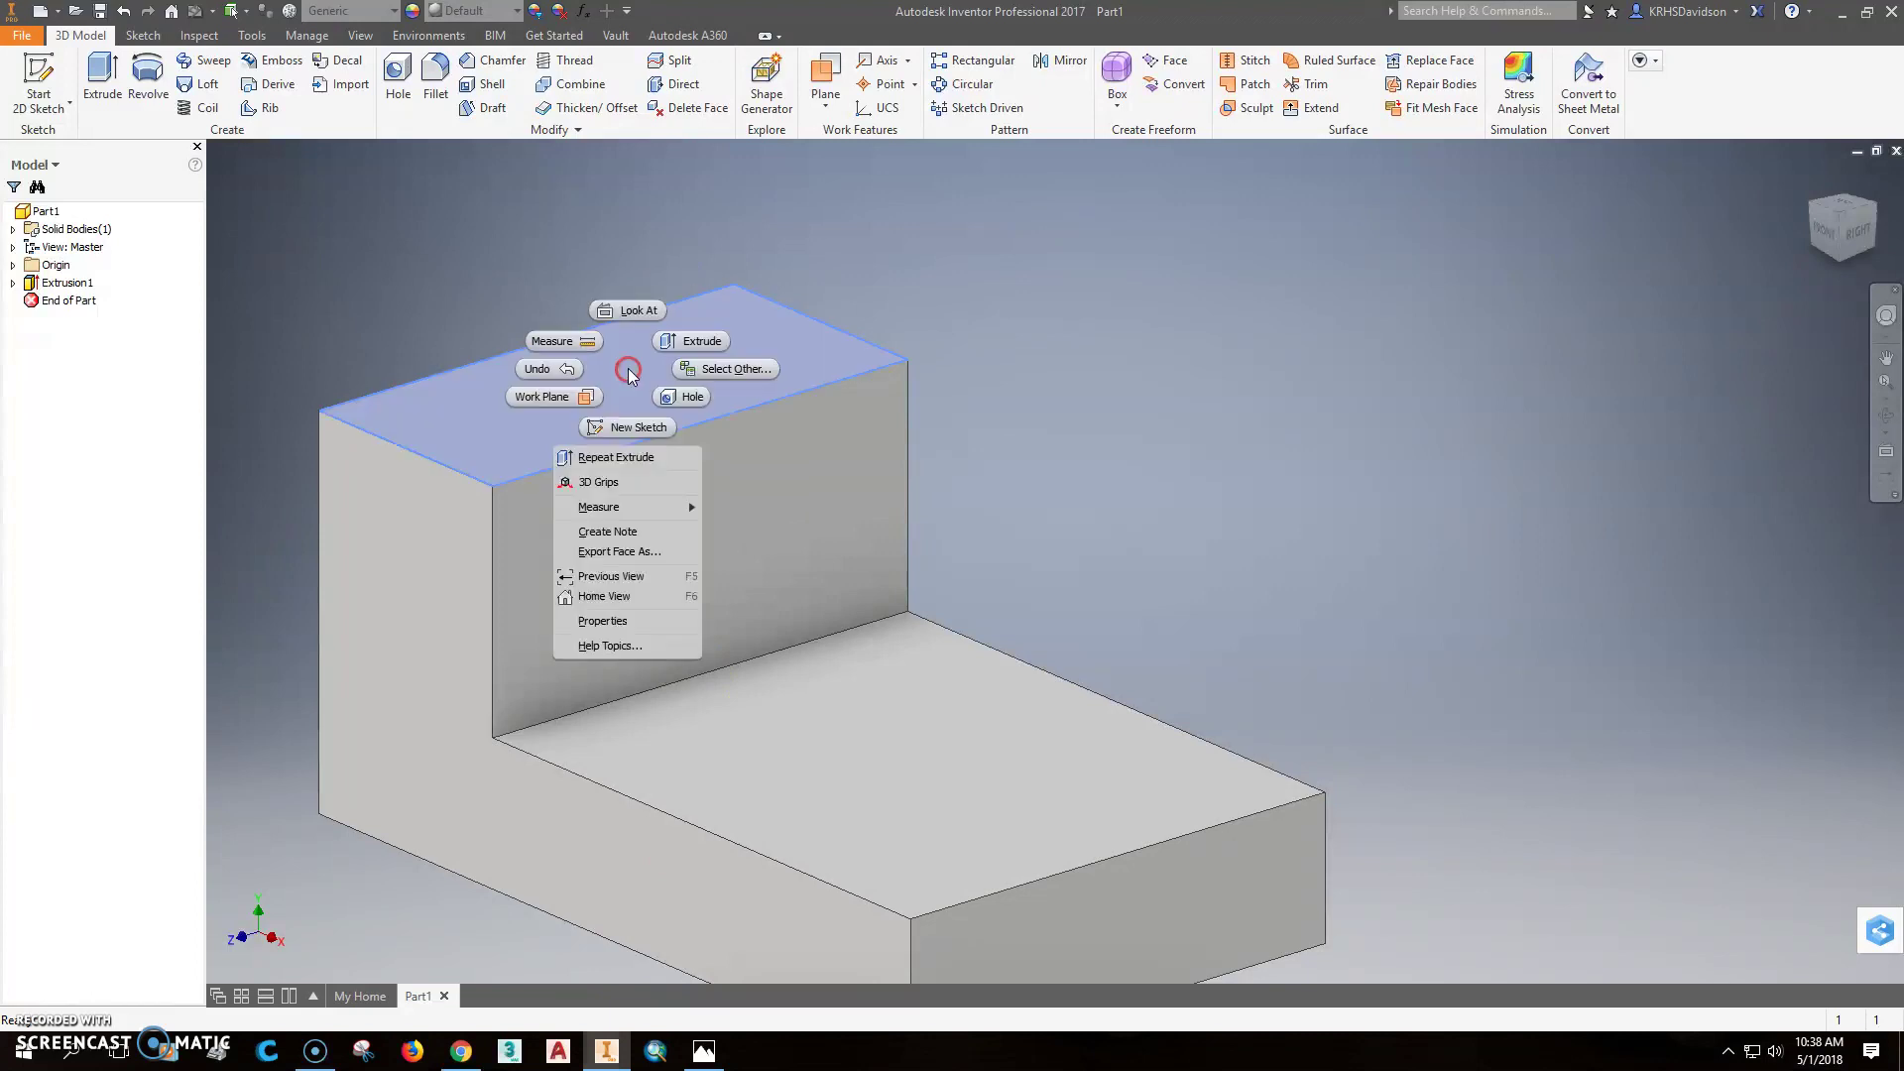
left_click(632, 430)
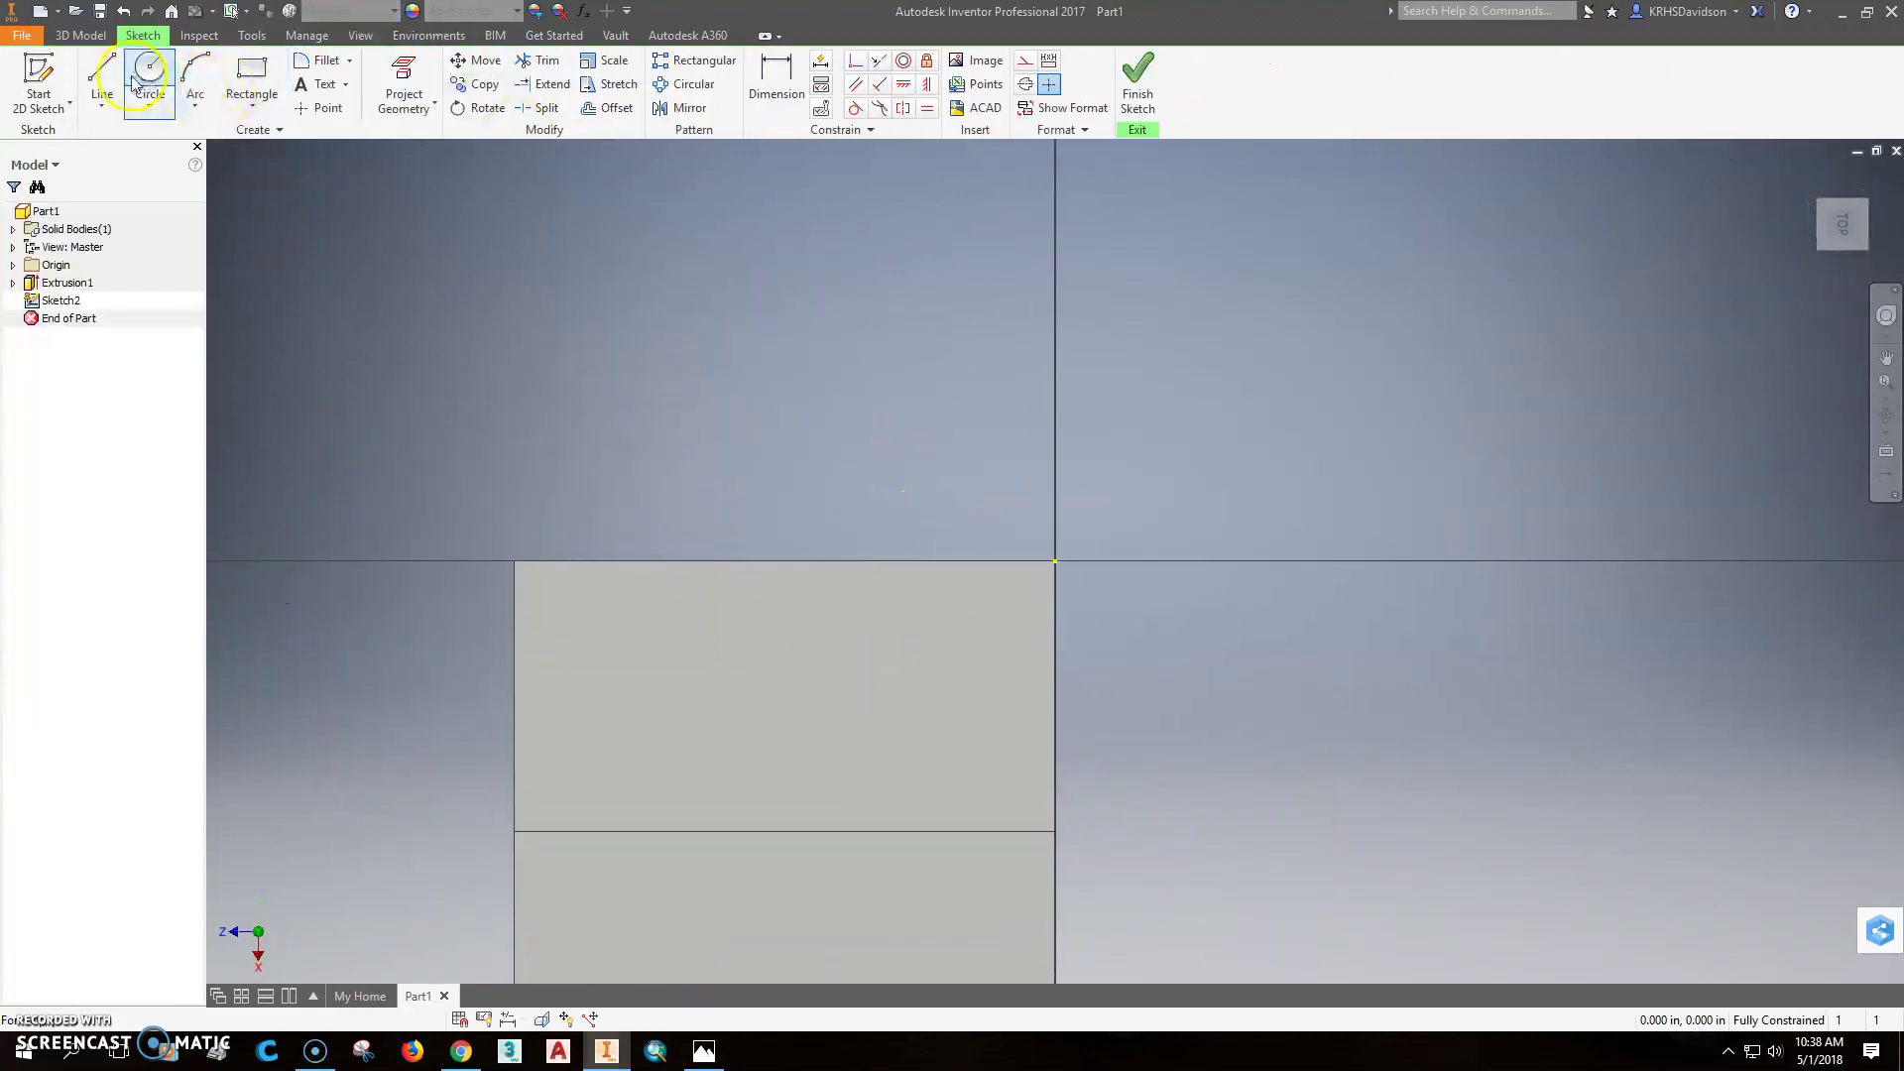
left_click(101, 75)
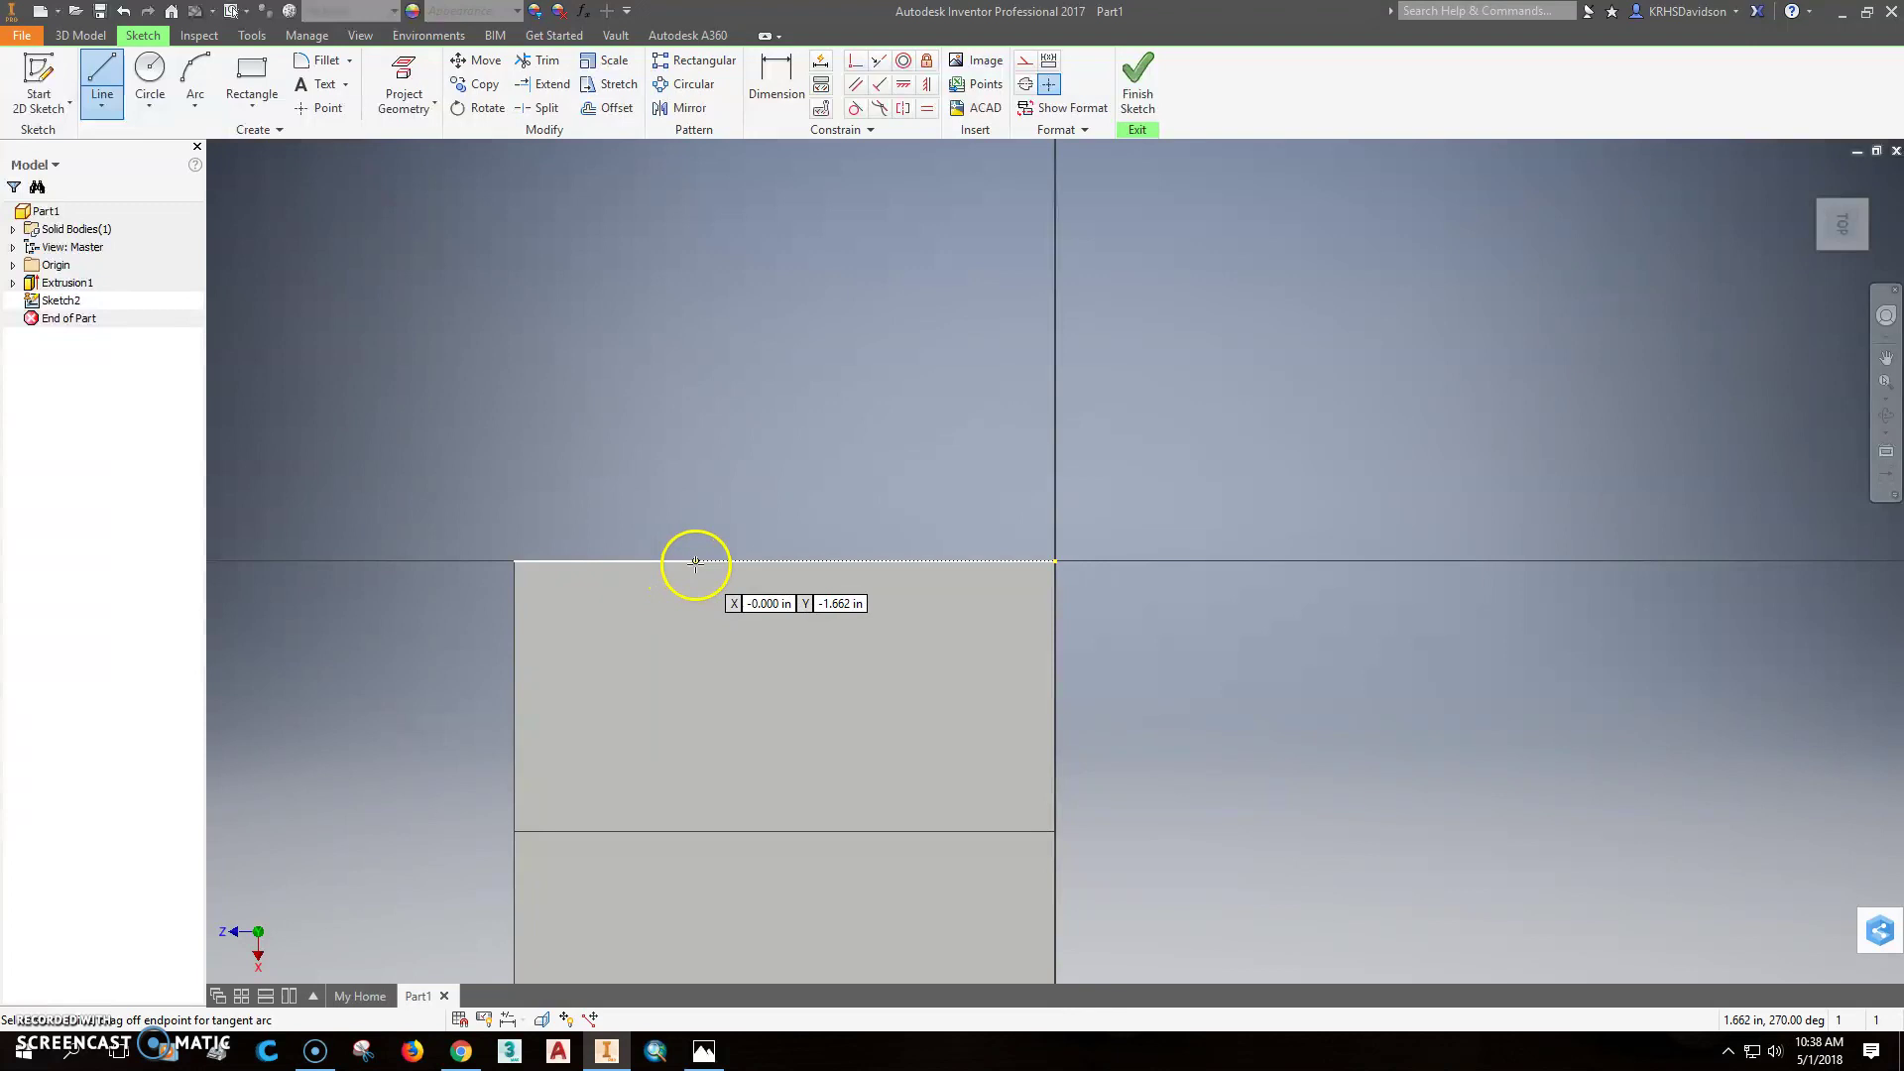
left_click(603, 636)
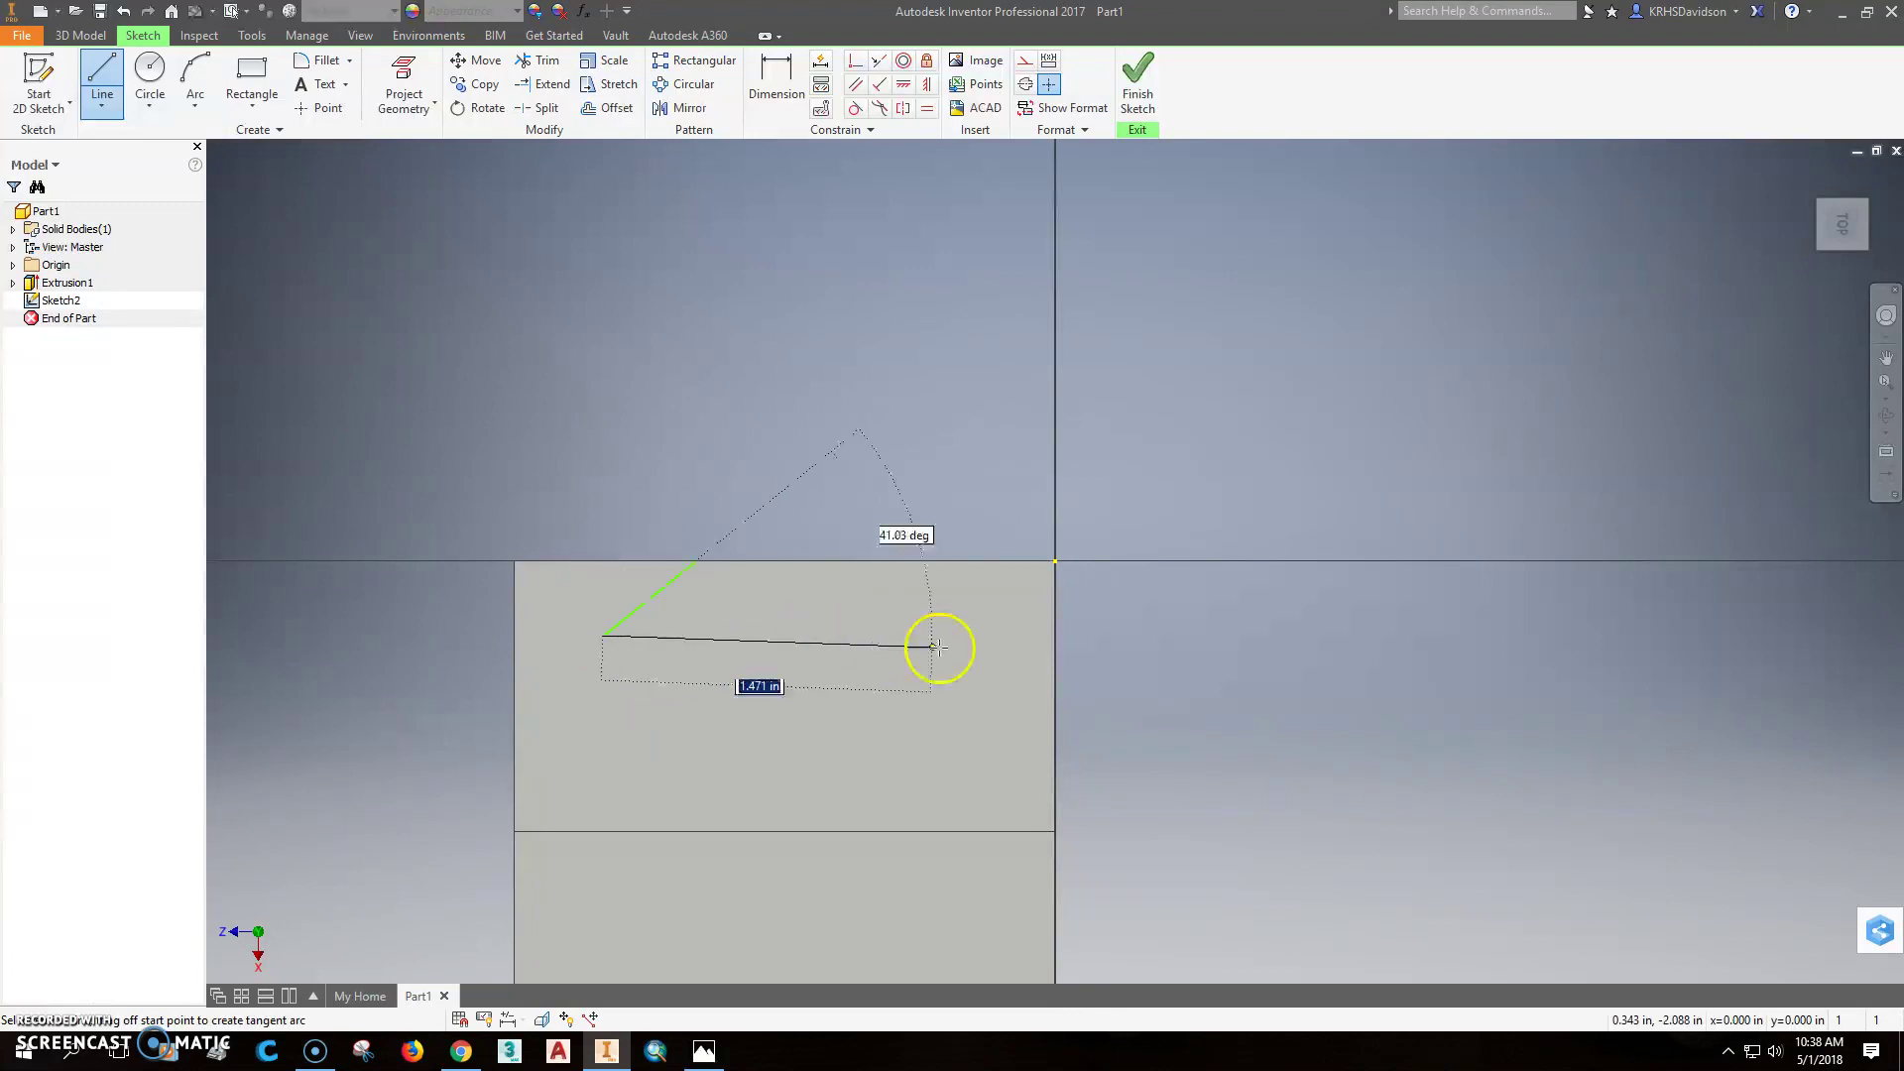
left_click(994, 636)
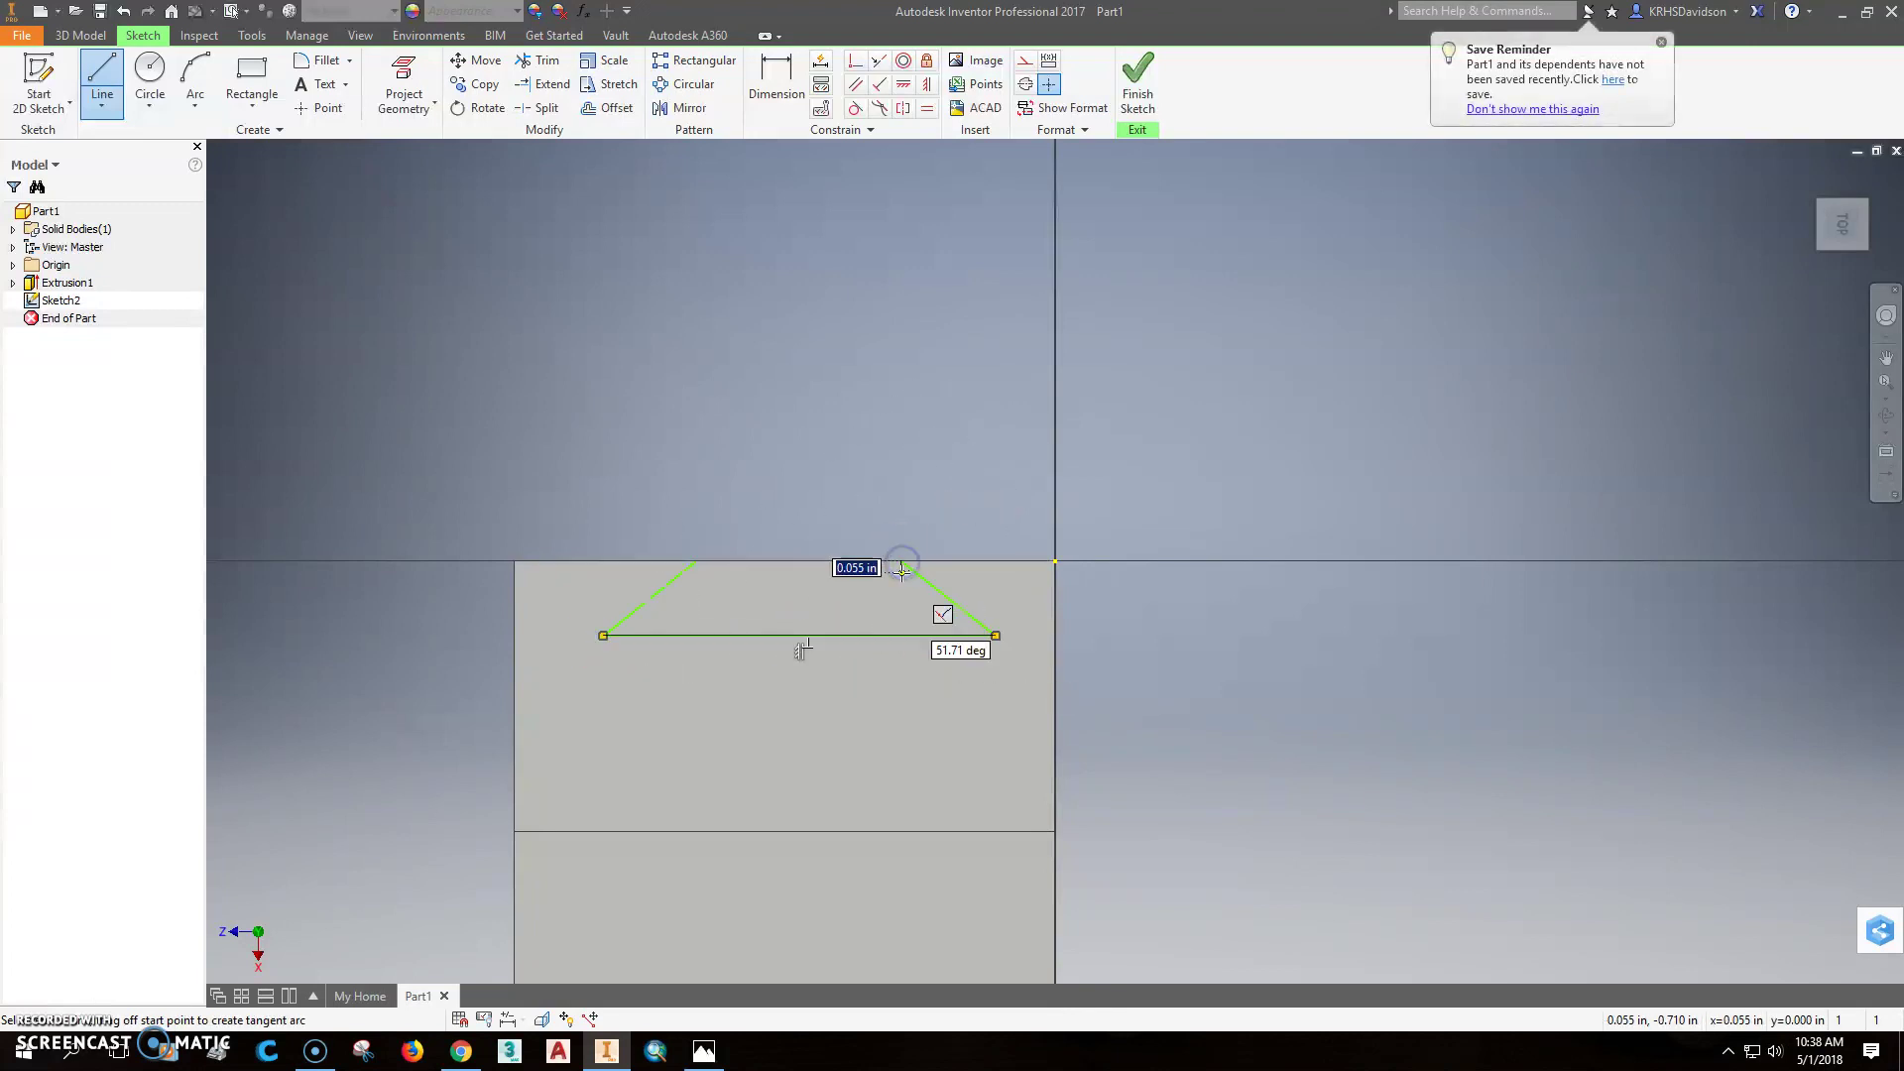
left_click(903, 569)
key("Escape")
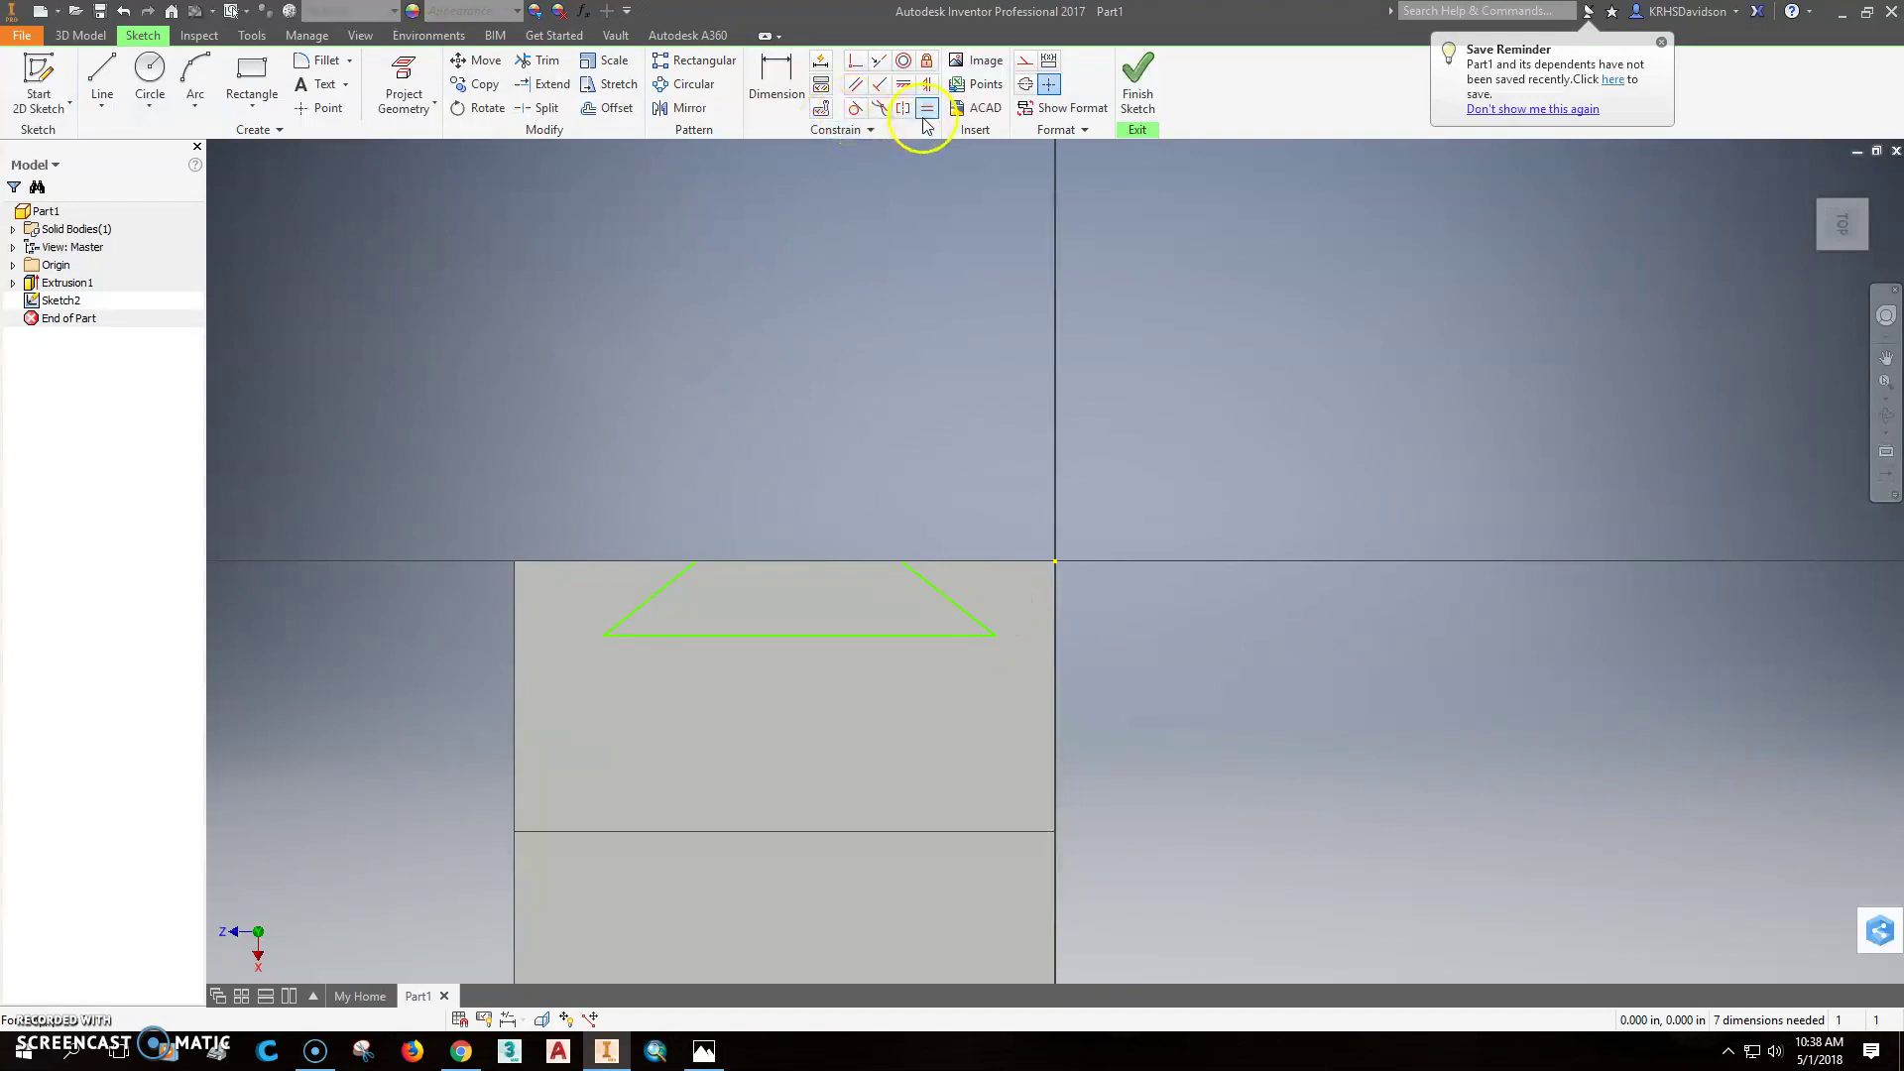
Make the slanted sides equal and dimension the top edge to .500
left_click(925, 113)
left_click(650, 598)
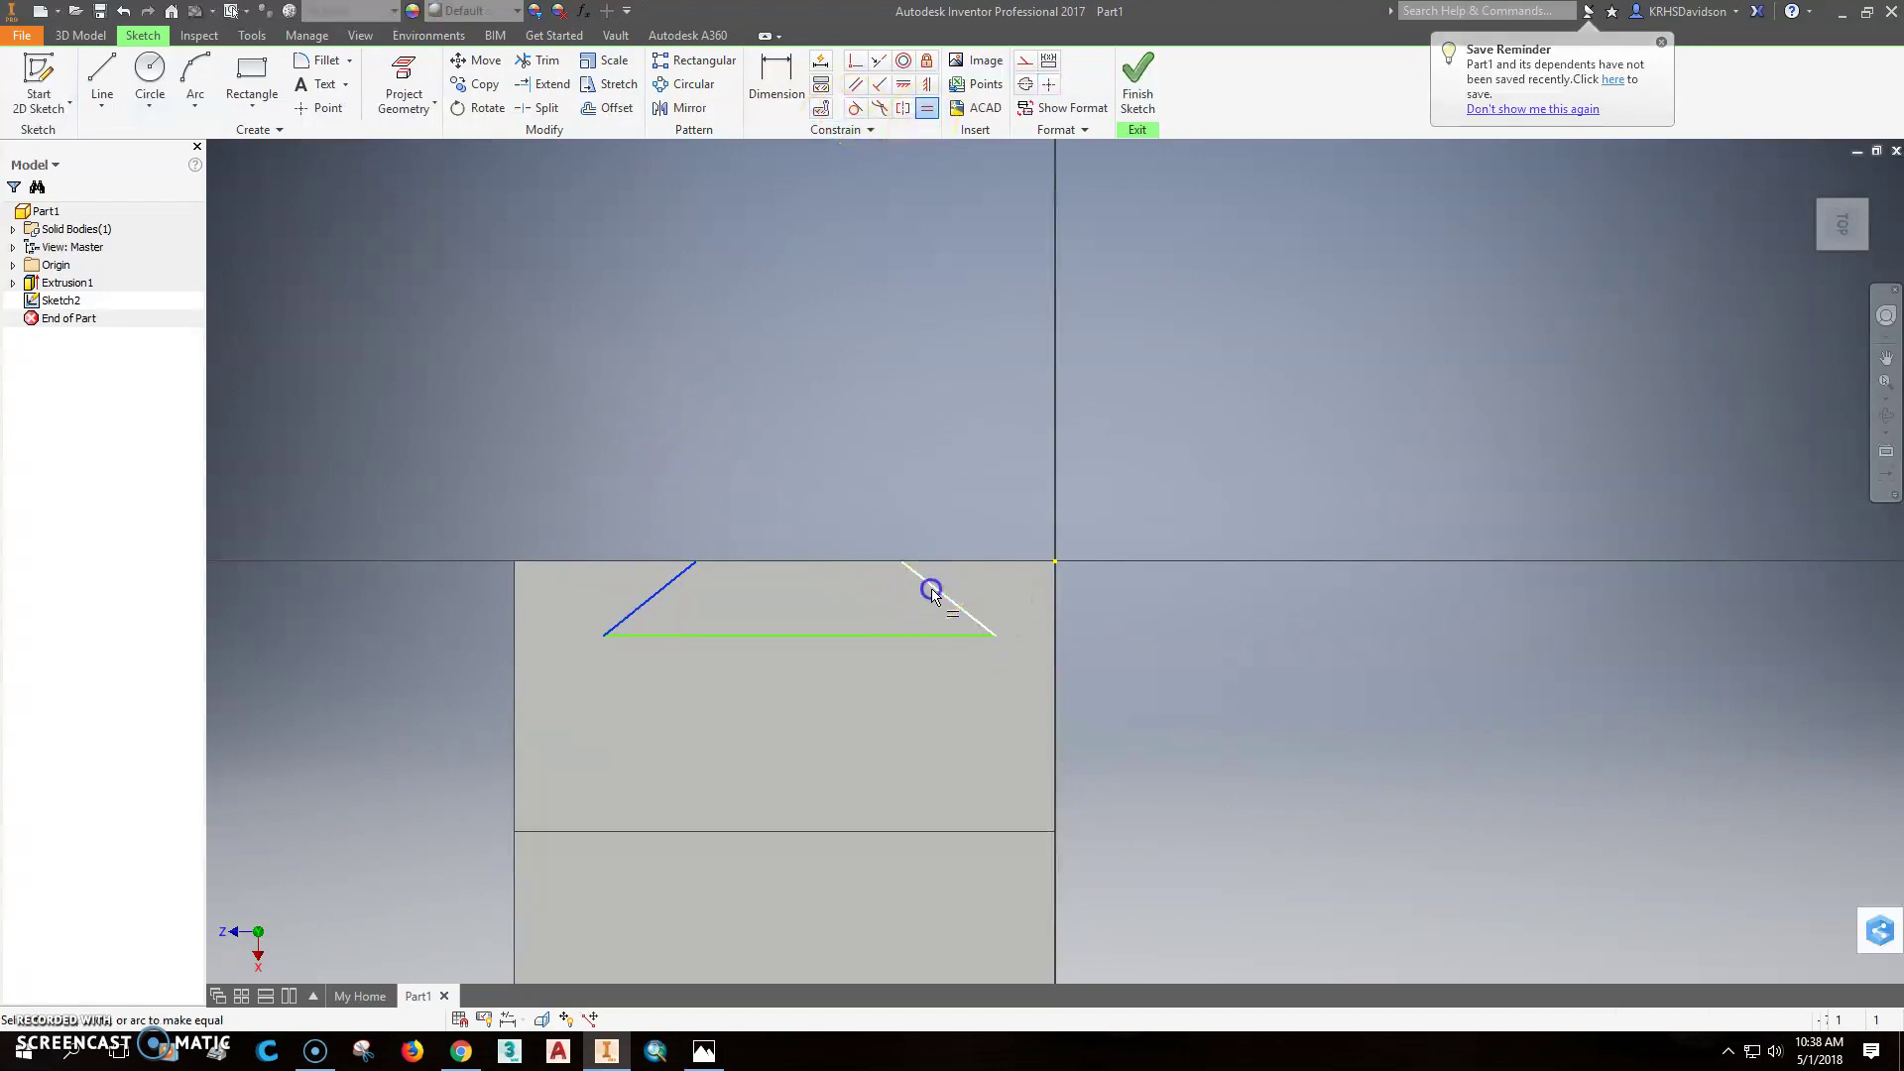
left_click(932, 593)
left_click(762, 93)
left_click(785, 89)
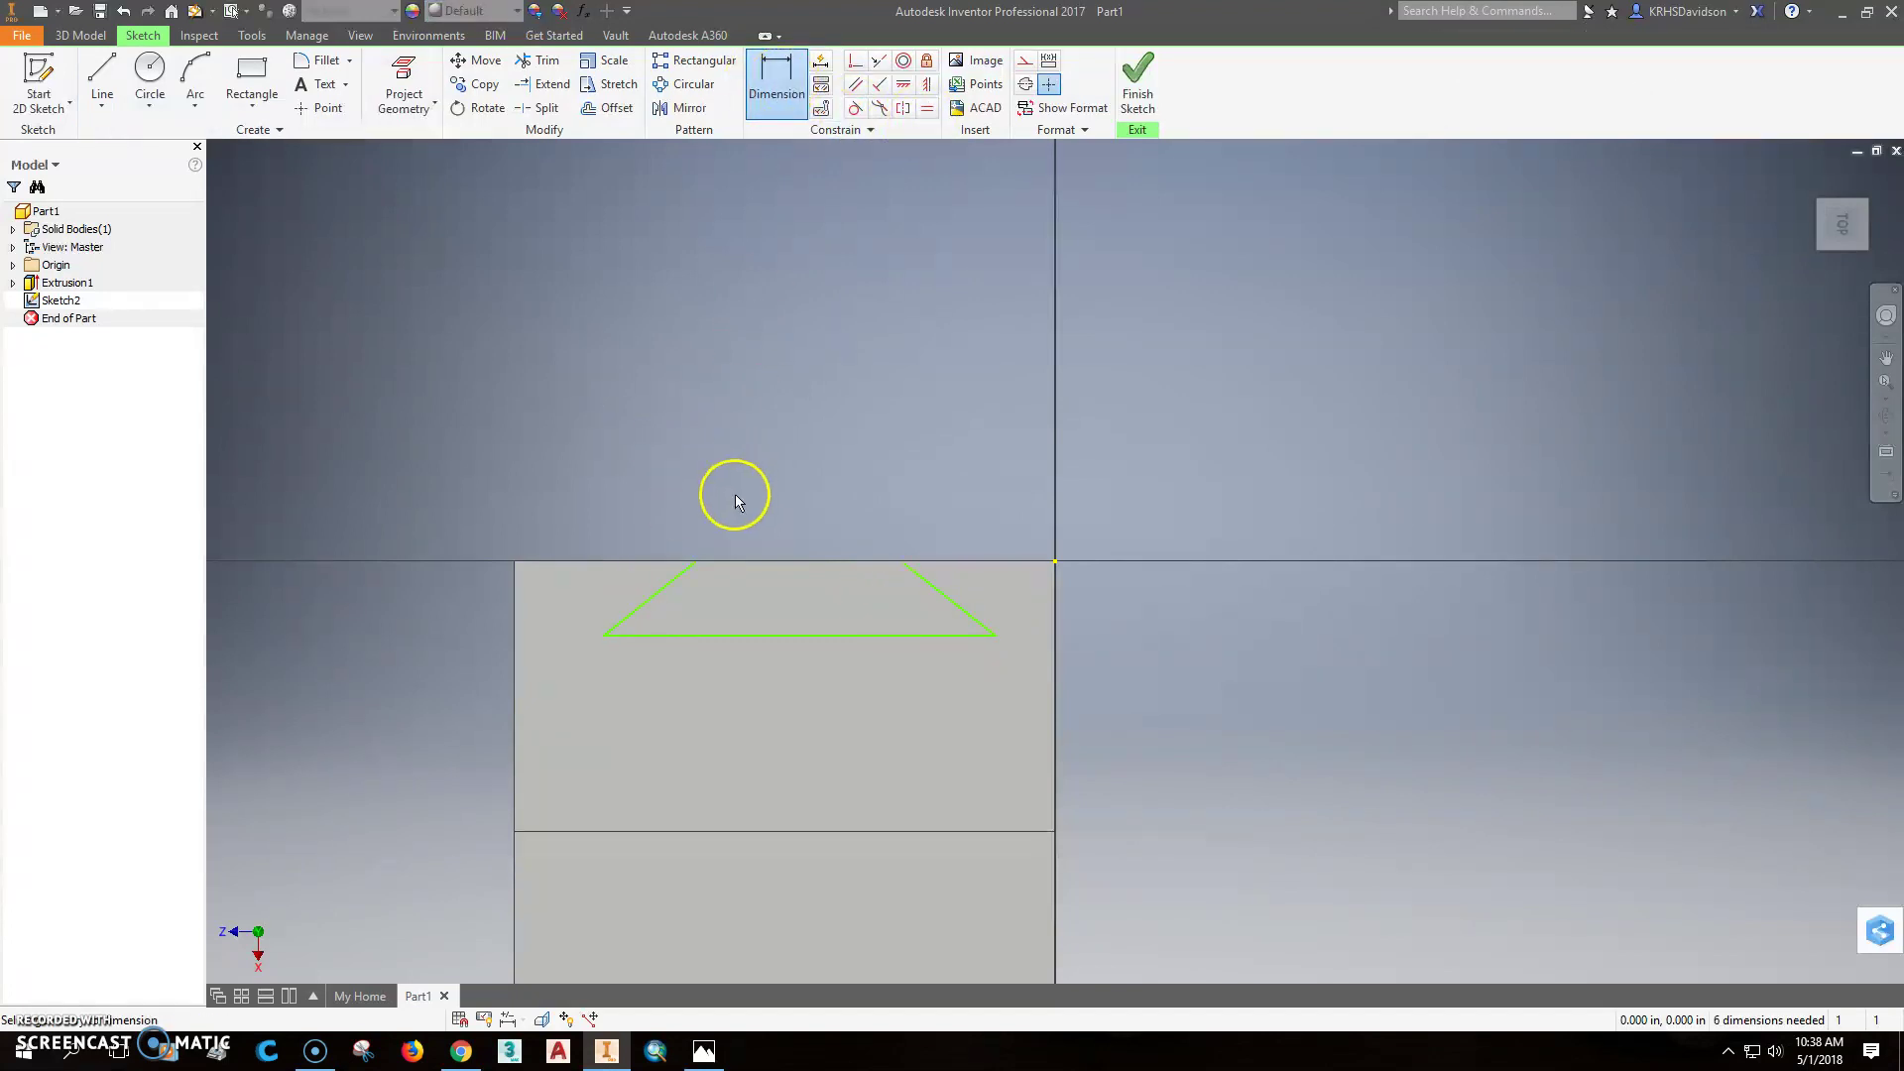
left_click(909, 567)
left_click(814, 486)
type(".5")
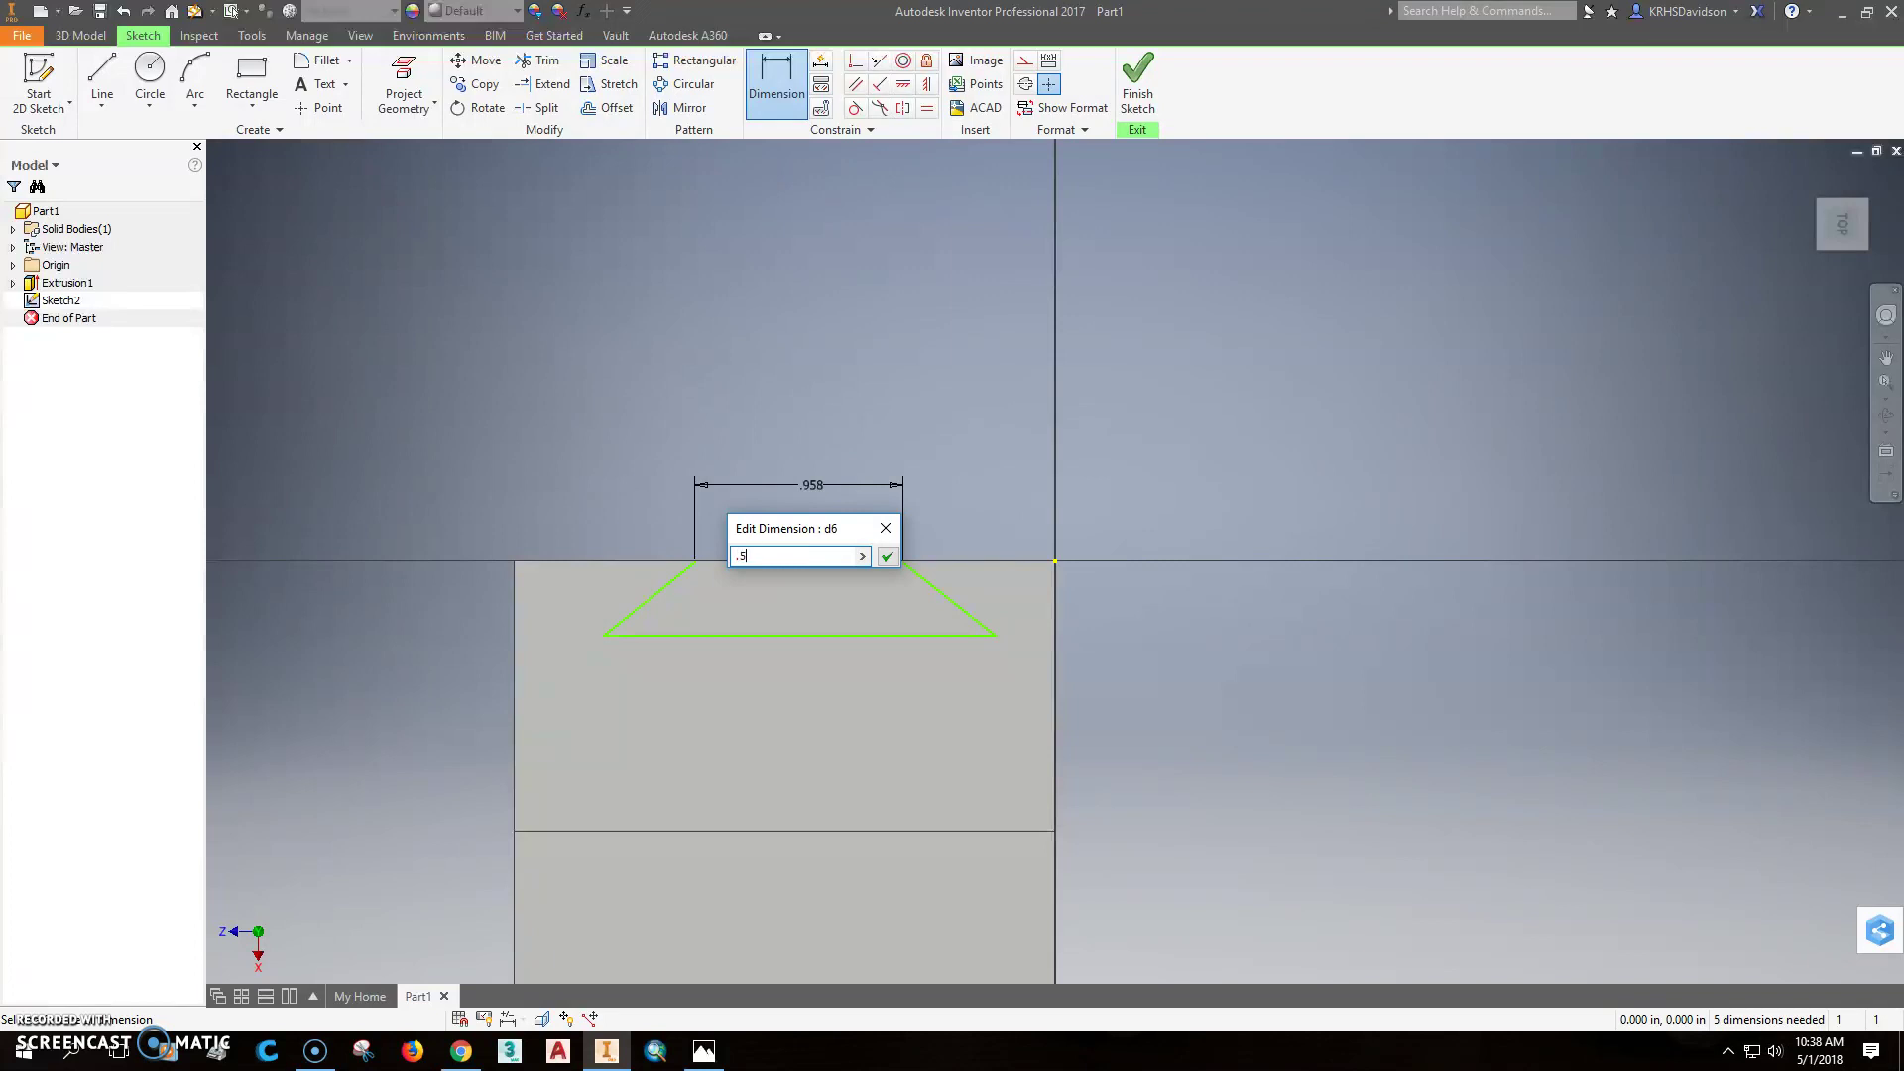
key("Return")
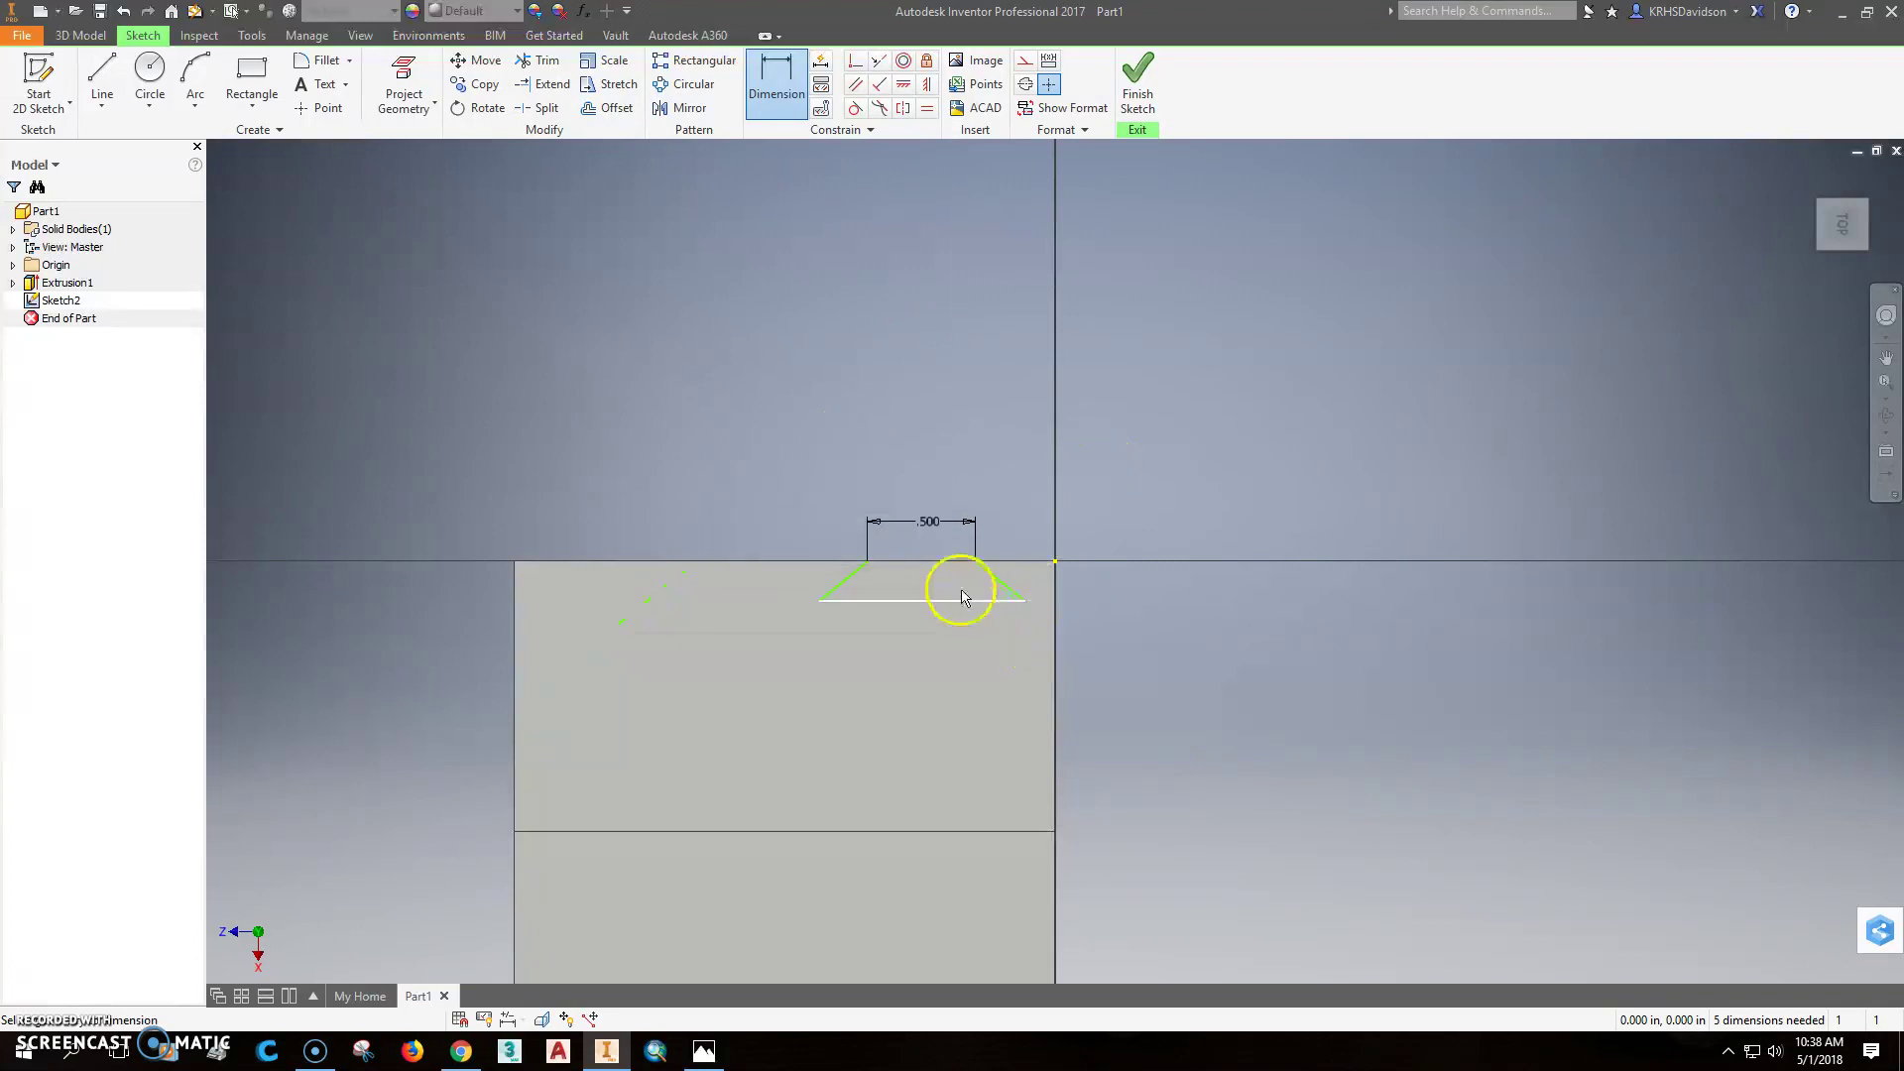
Align the bottom midpoint horizontally with the top edge, then drag into a downward-widening trapezoid
left_click(903, 84)
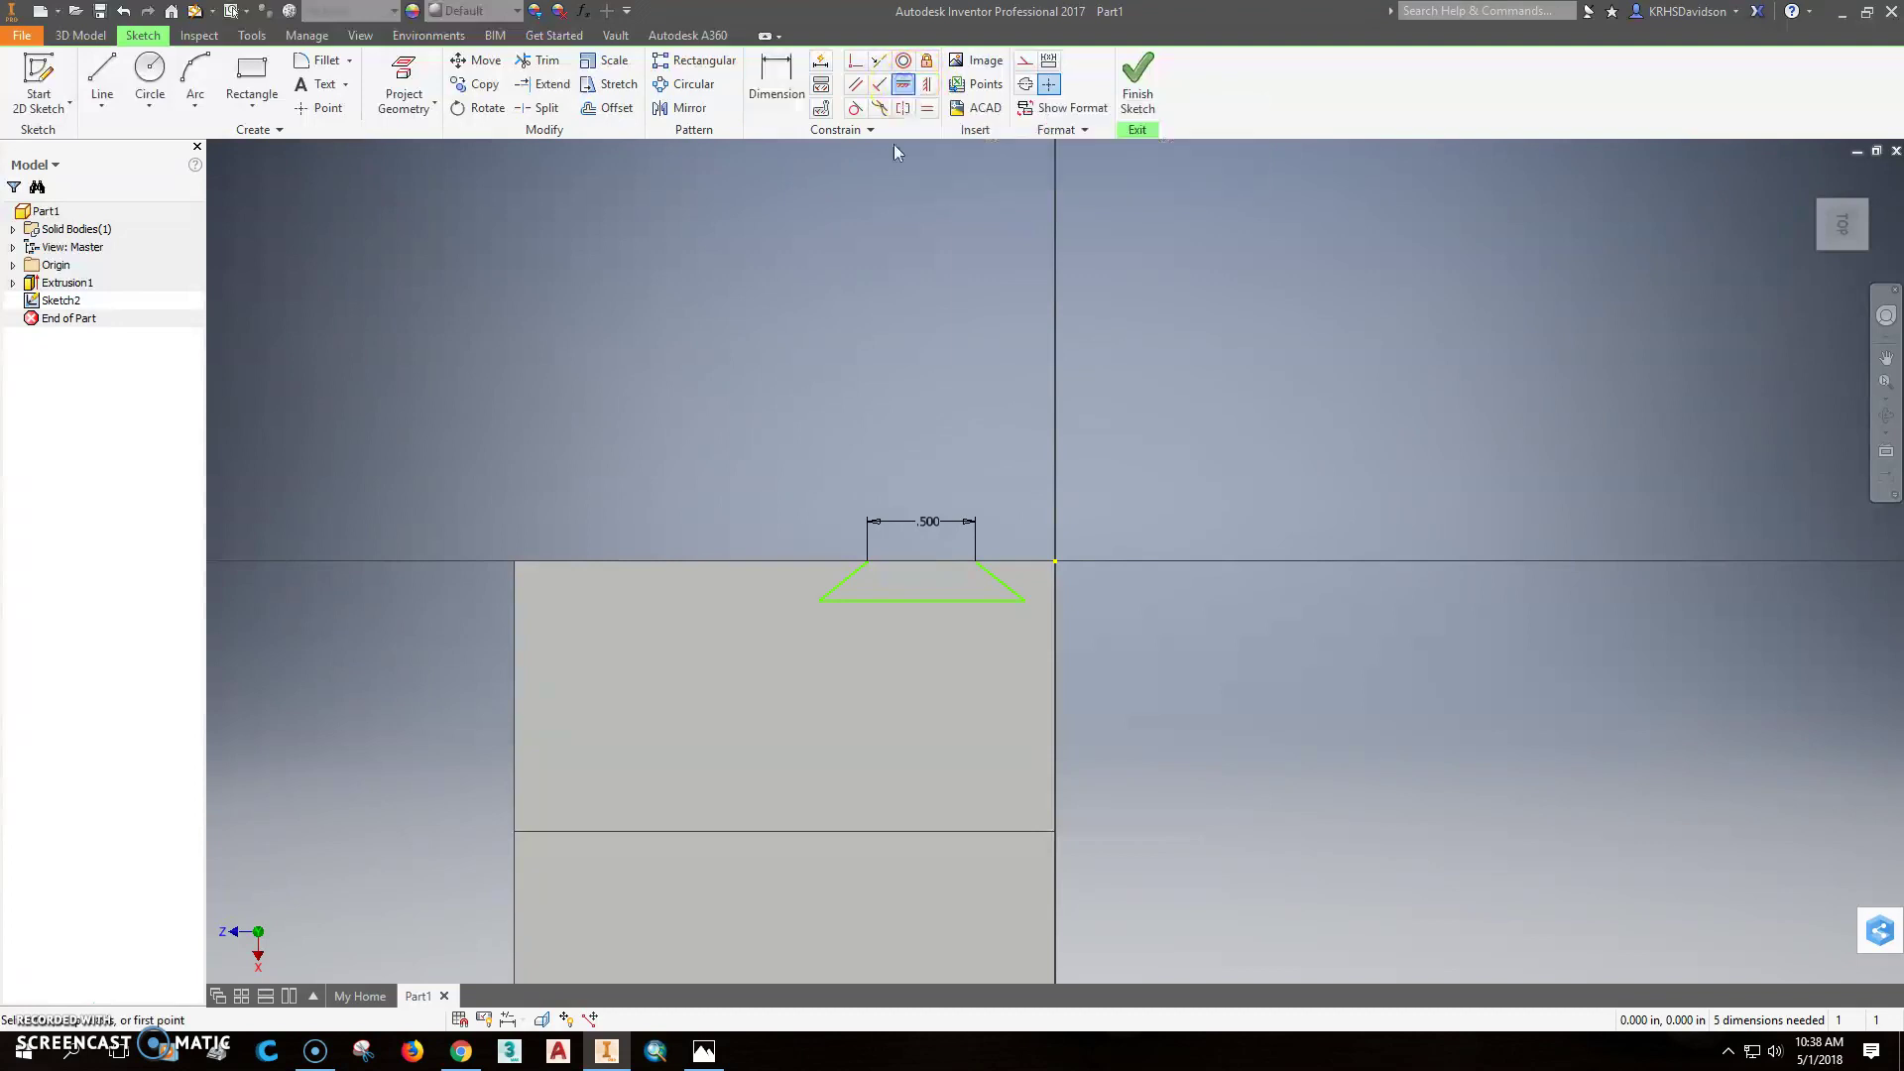
left_click(921, 601)
left_click(784, 565)
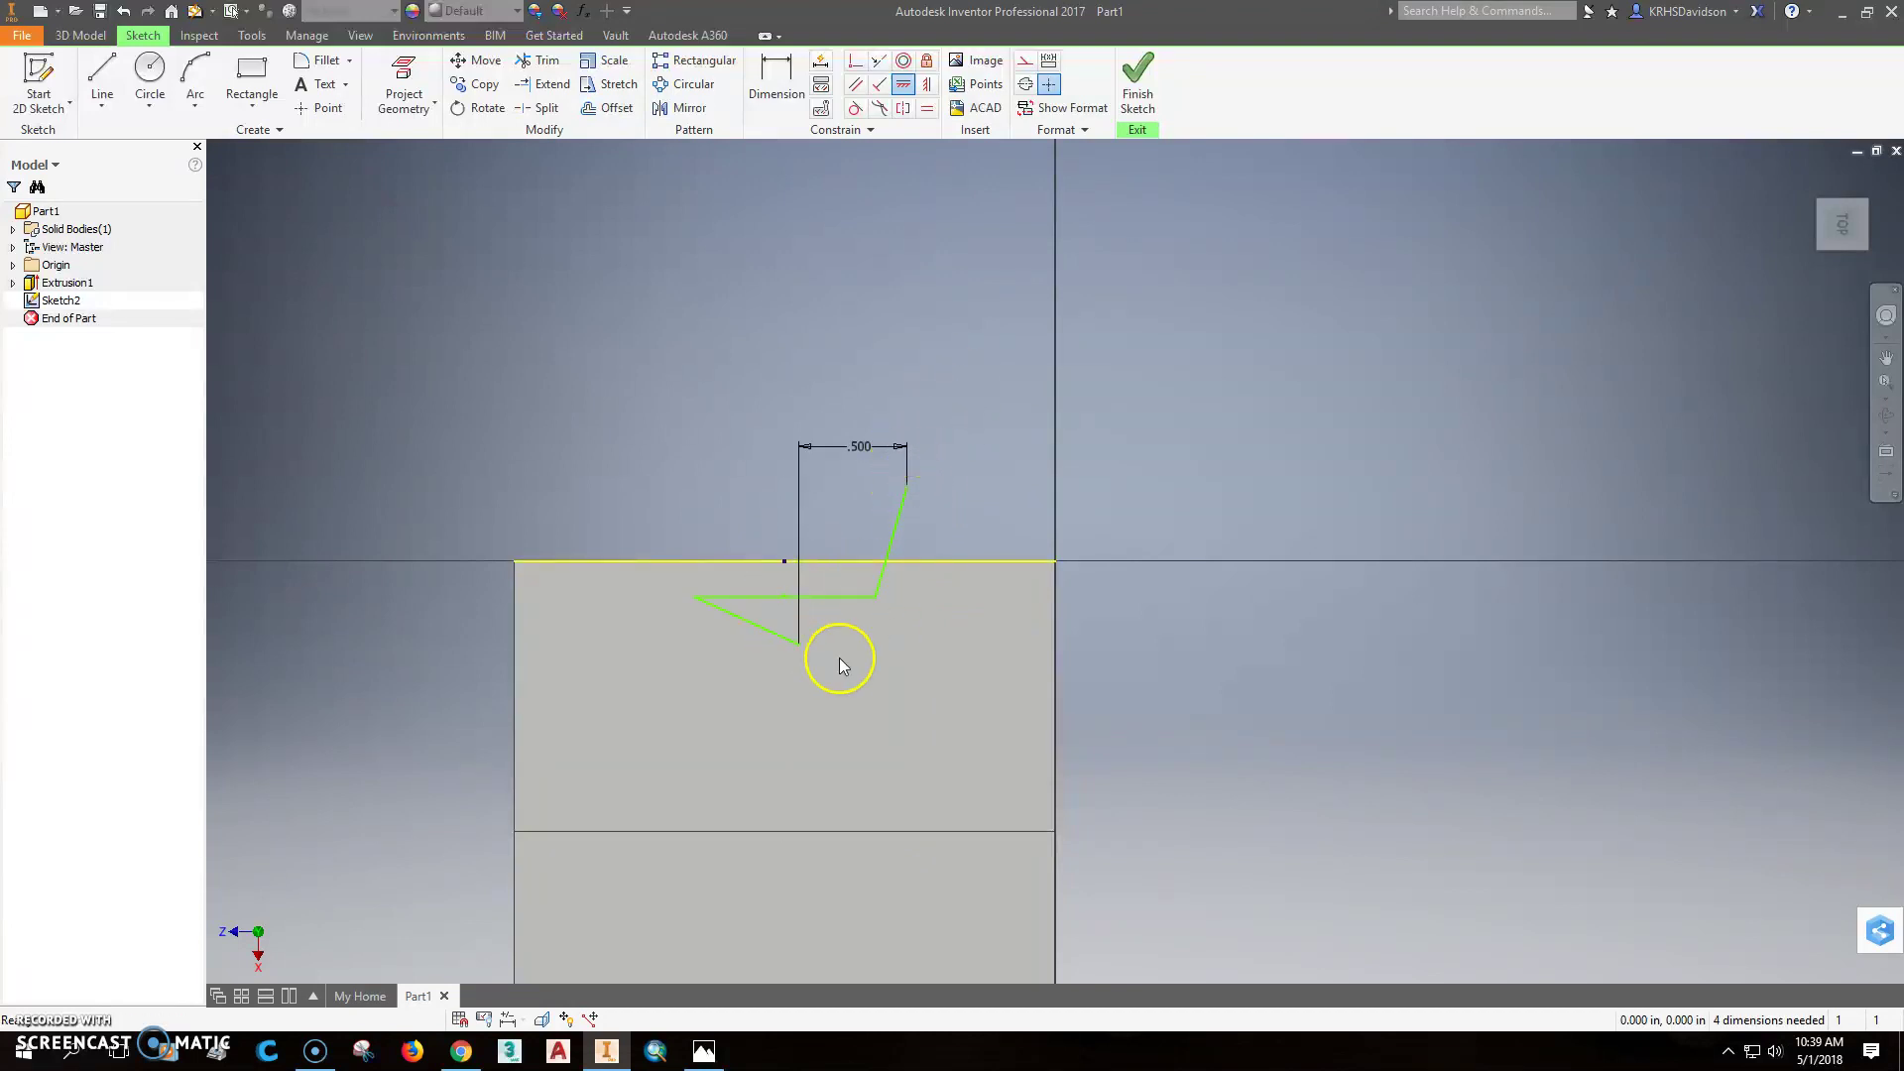
left_click(799, 644)
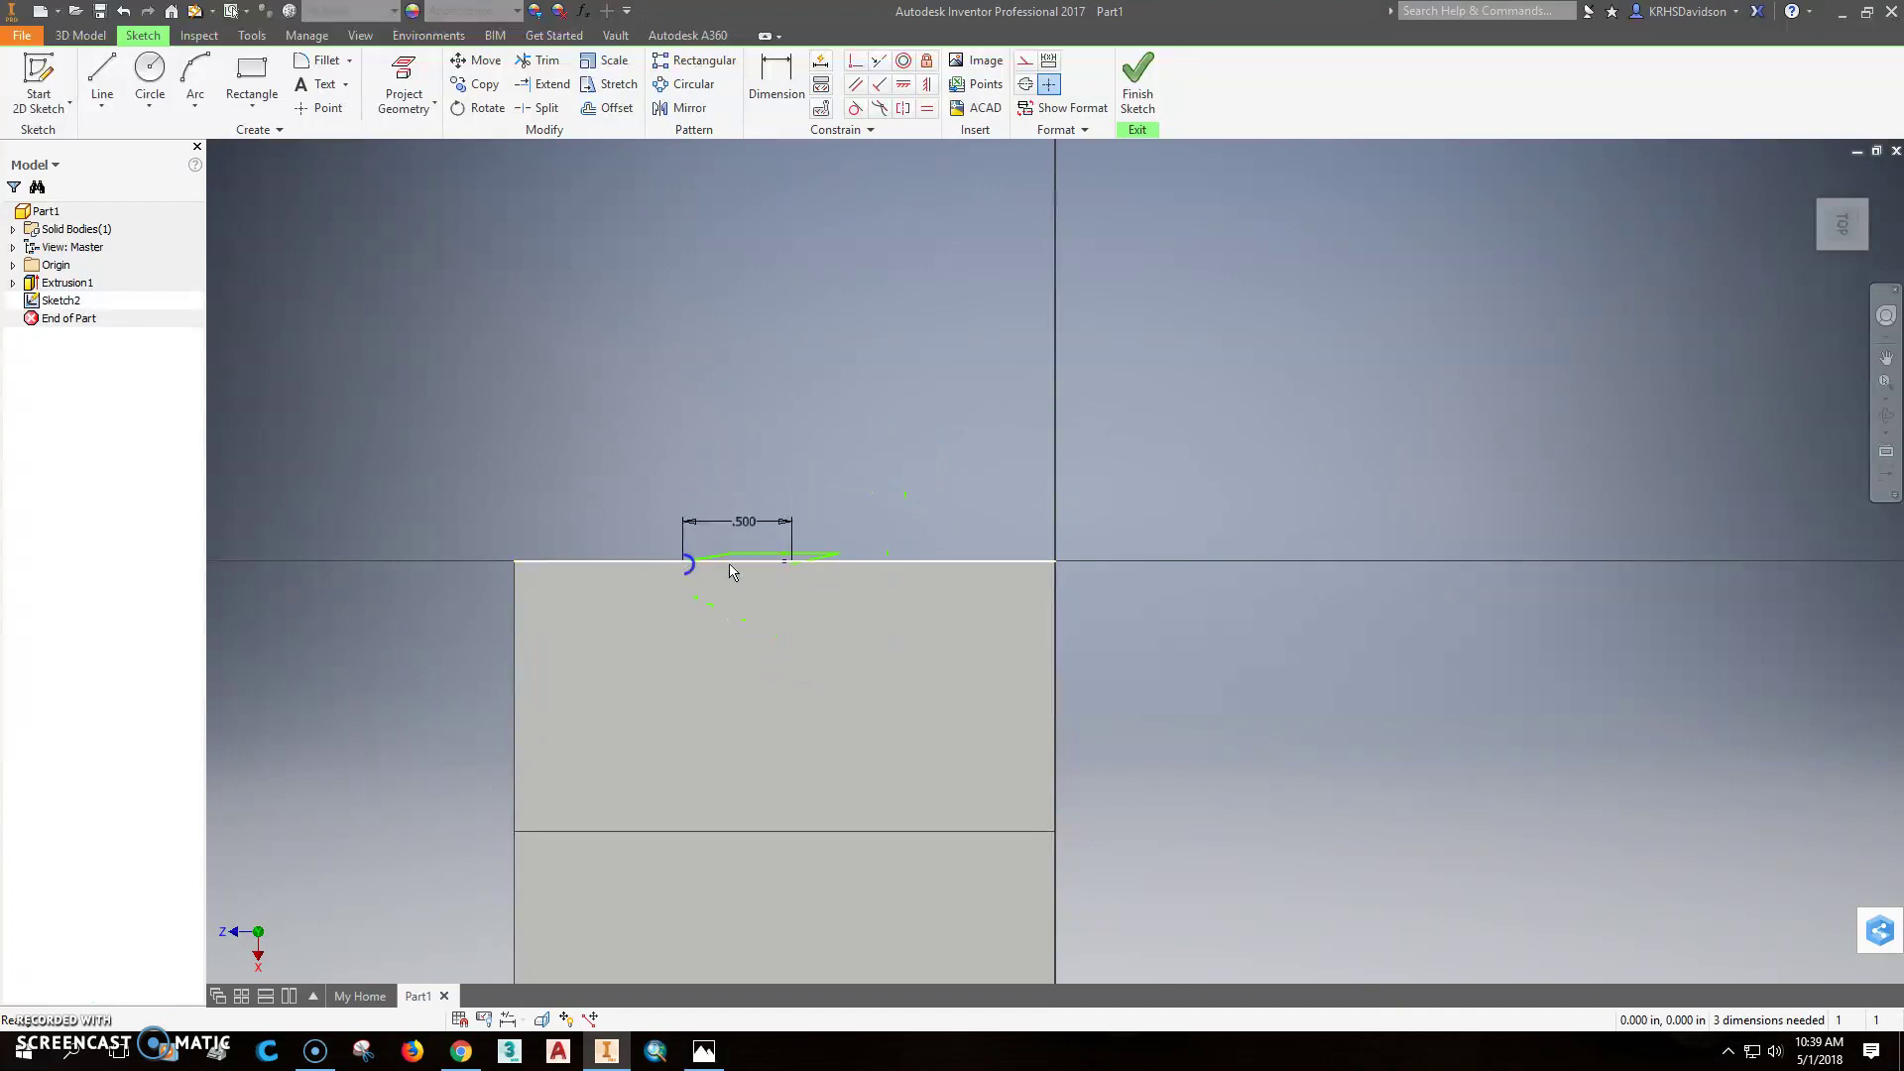
left_click(785, 561)
left_click_drag(772, 561, 782, 620)
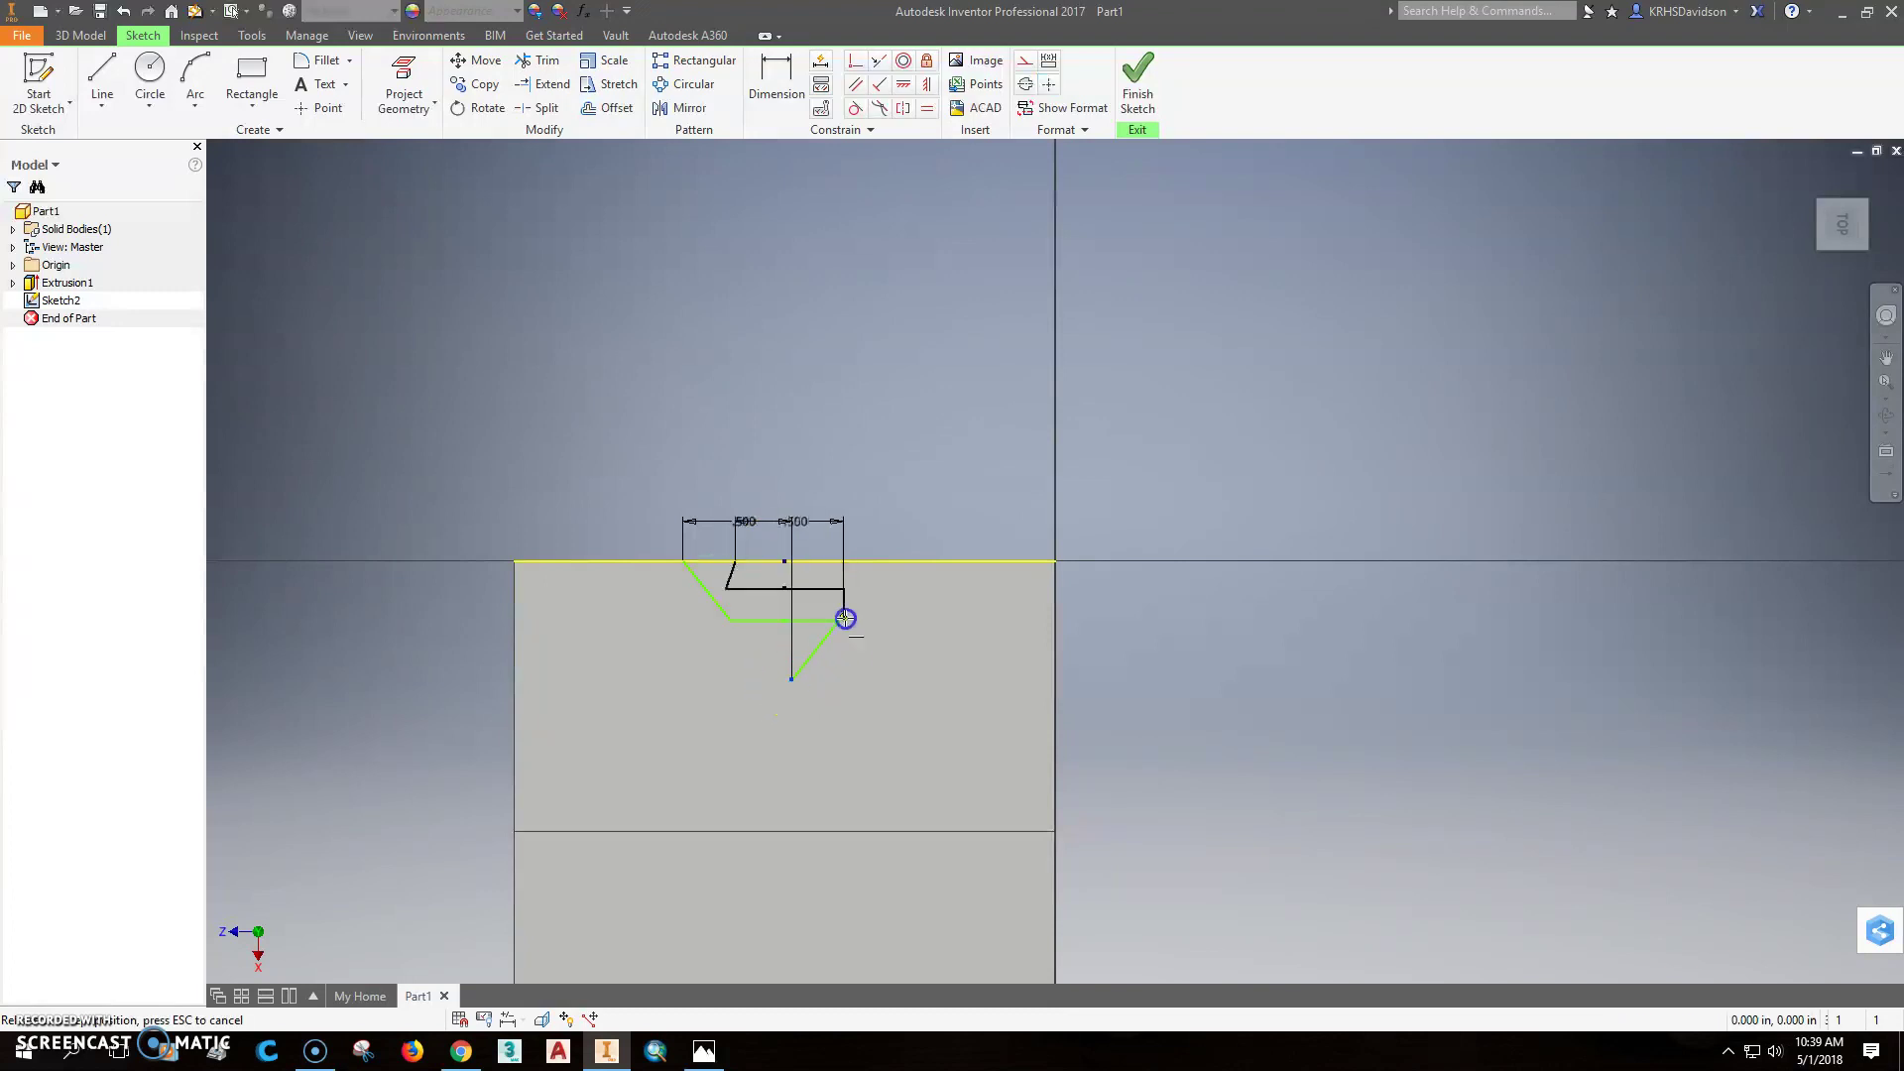
mouse_move(794, 683)
left_mouse_down()
mouse_move(844, 506)
mouse_move(833, 571)
left_mouse_up()
Dimension the dovetail depth to .500
left_click(834, 572)
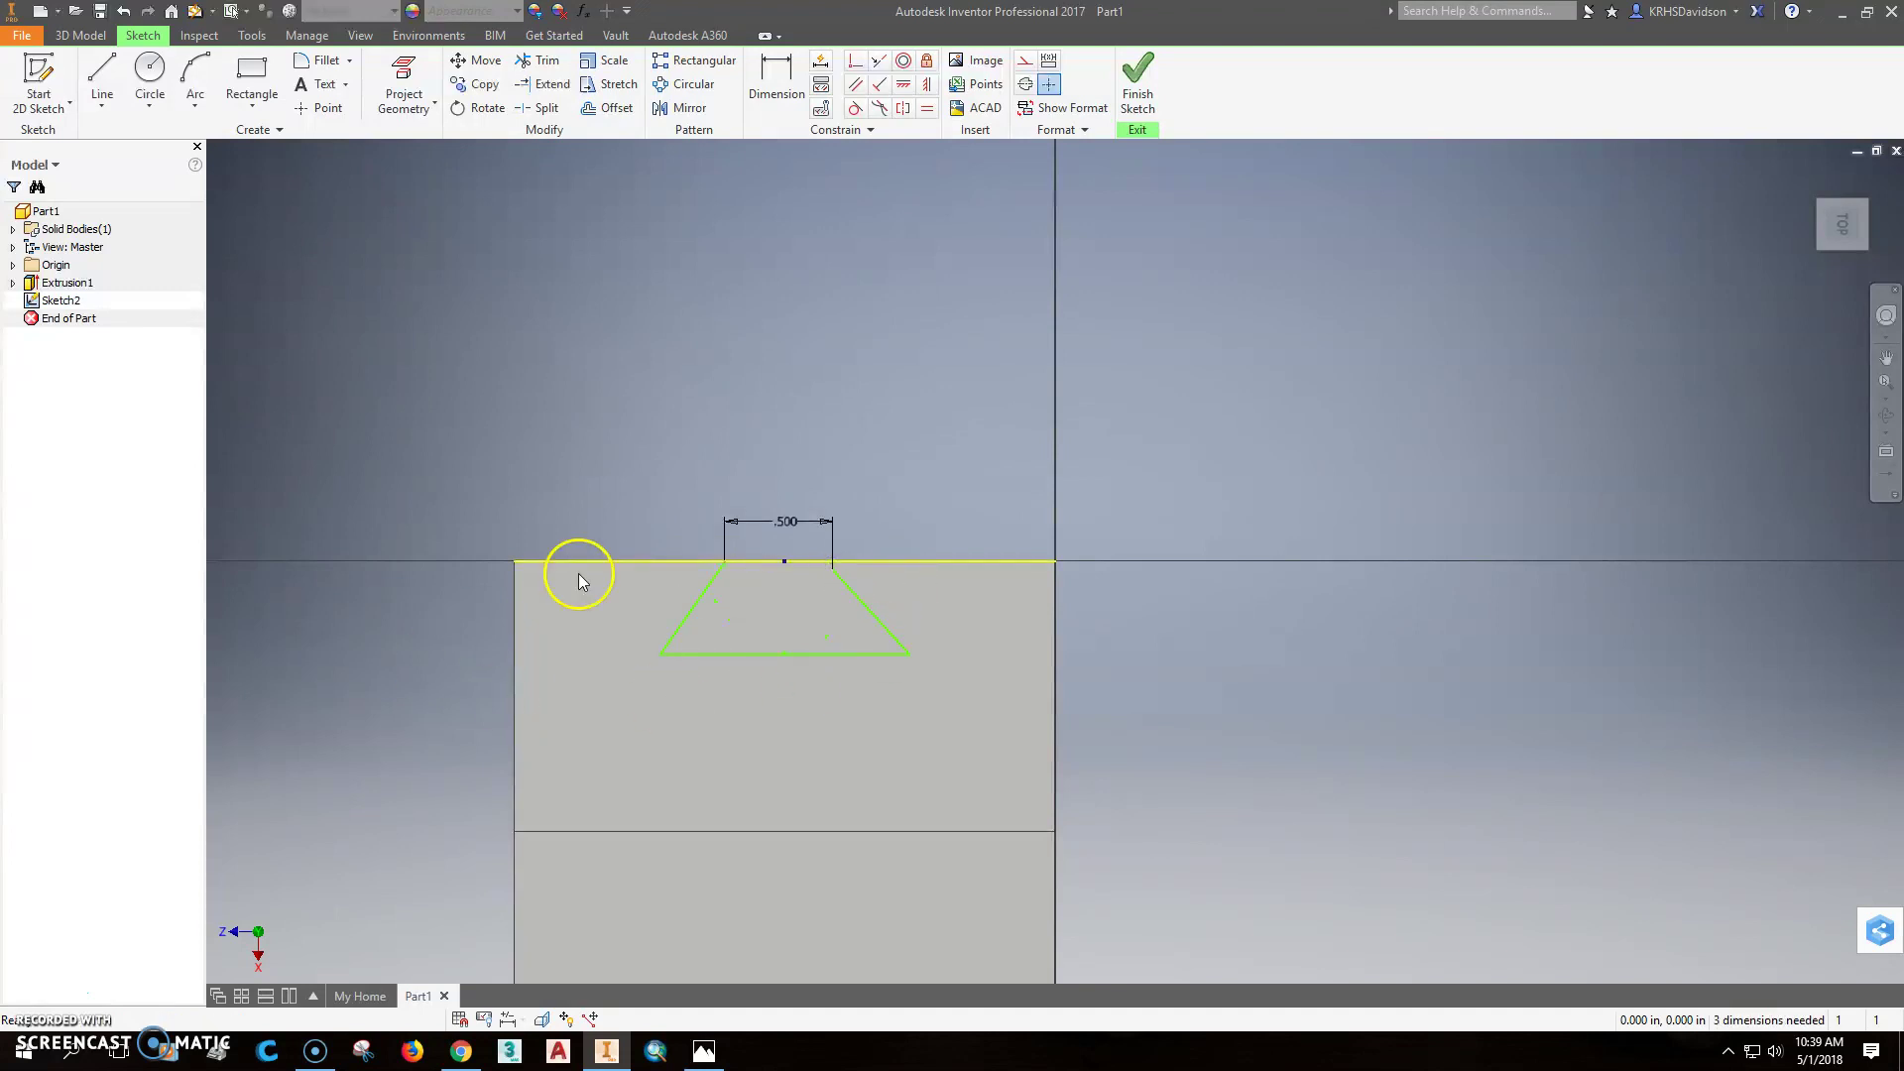
left_click(776, 78)
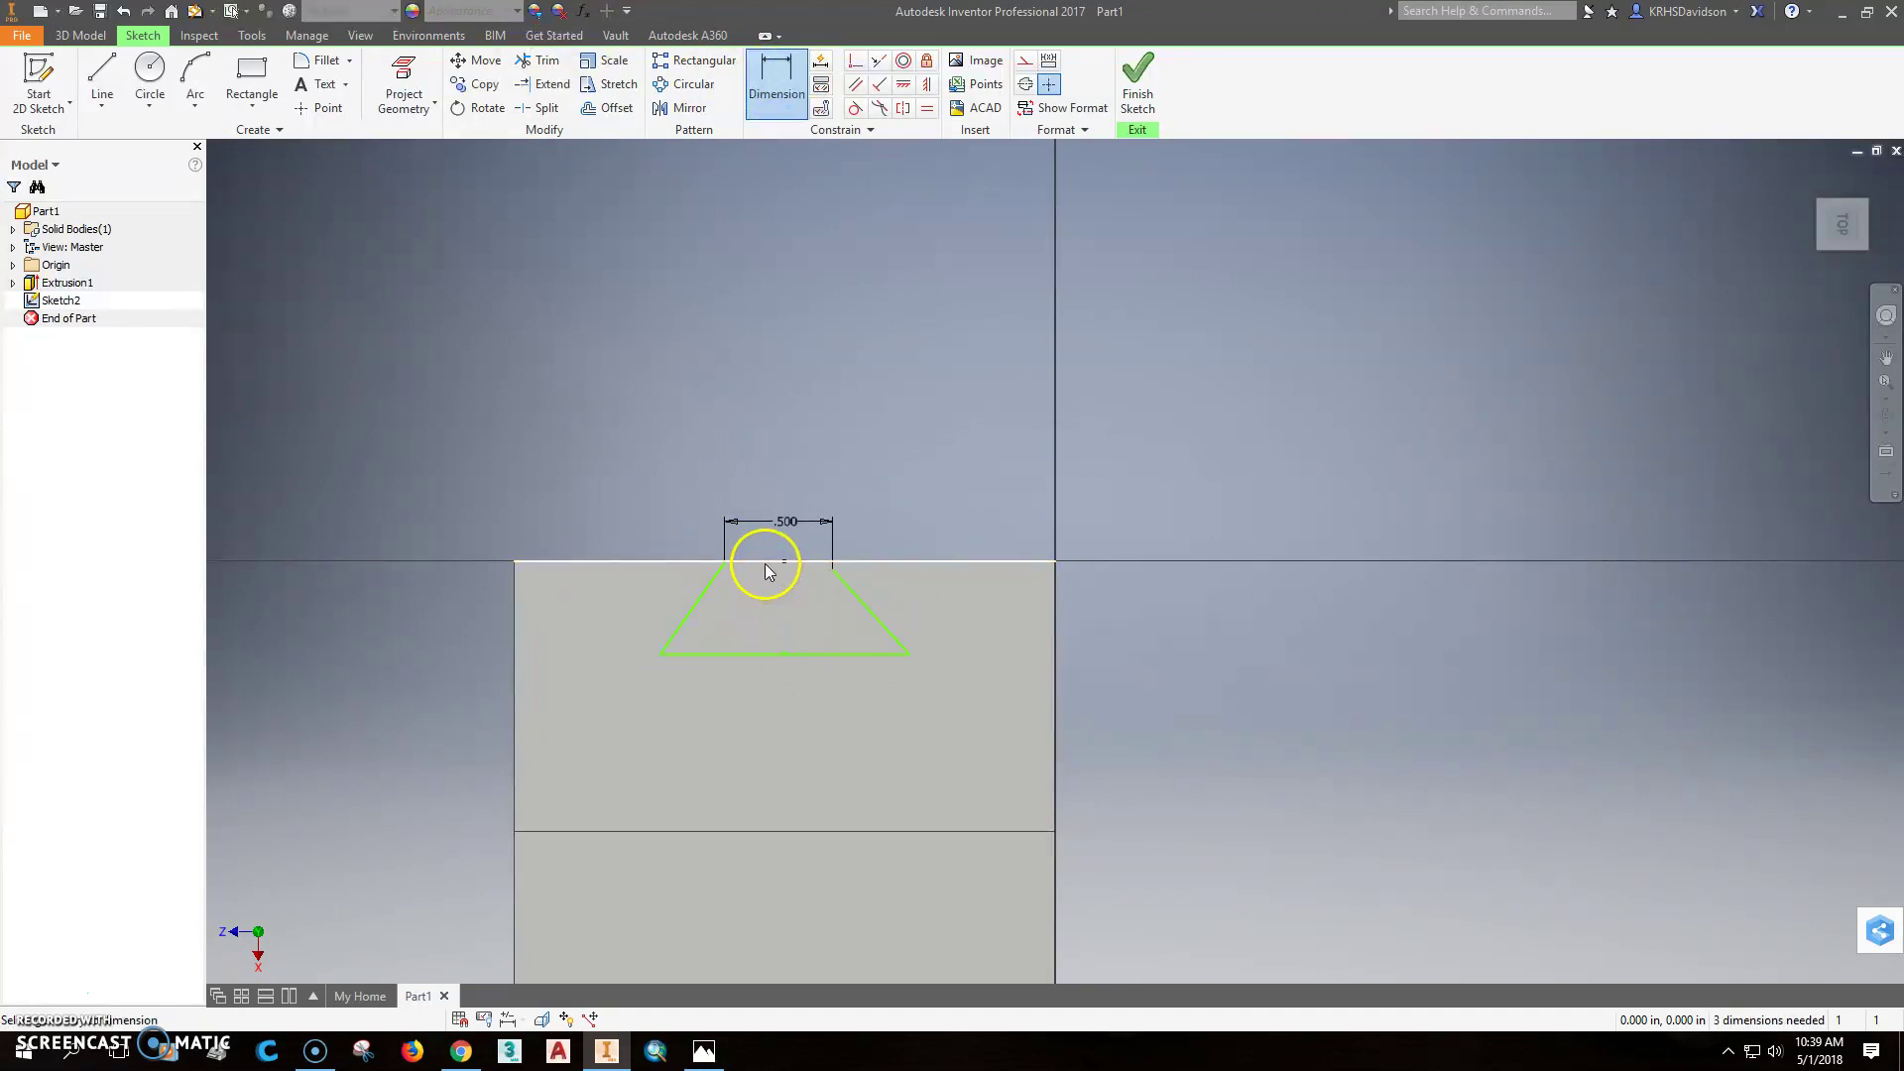
left_click(799, 651)
left_click(991, 605)
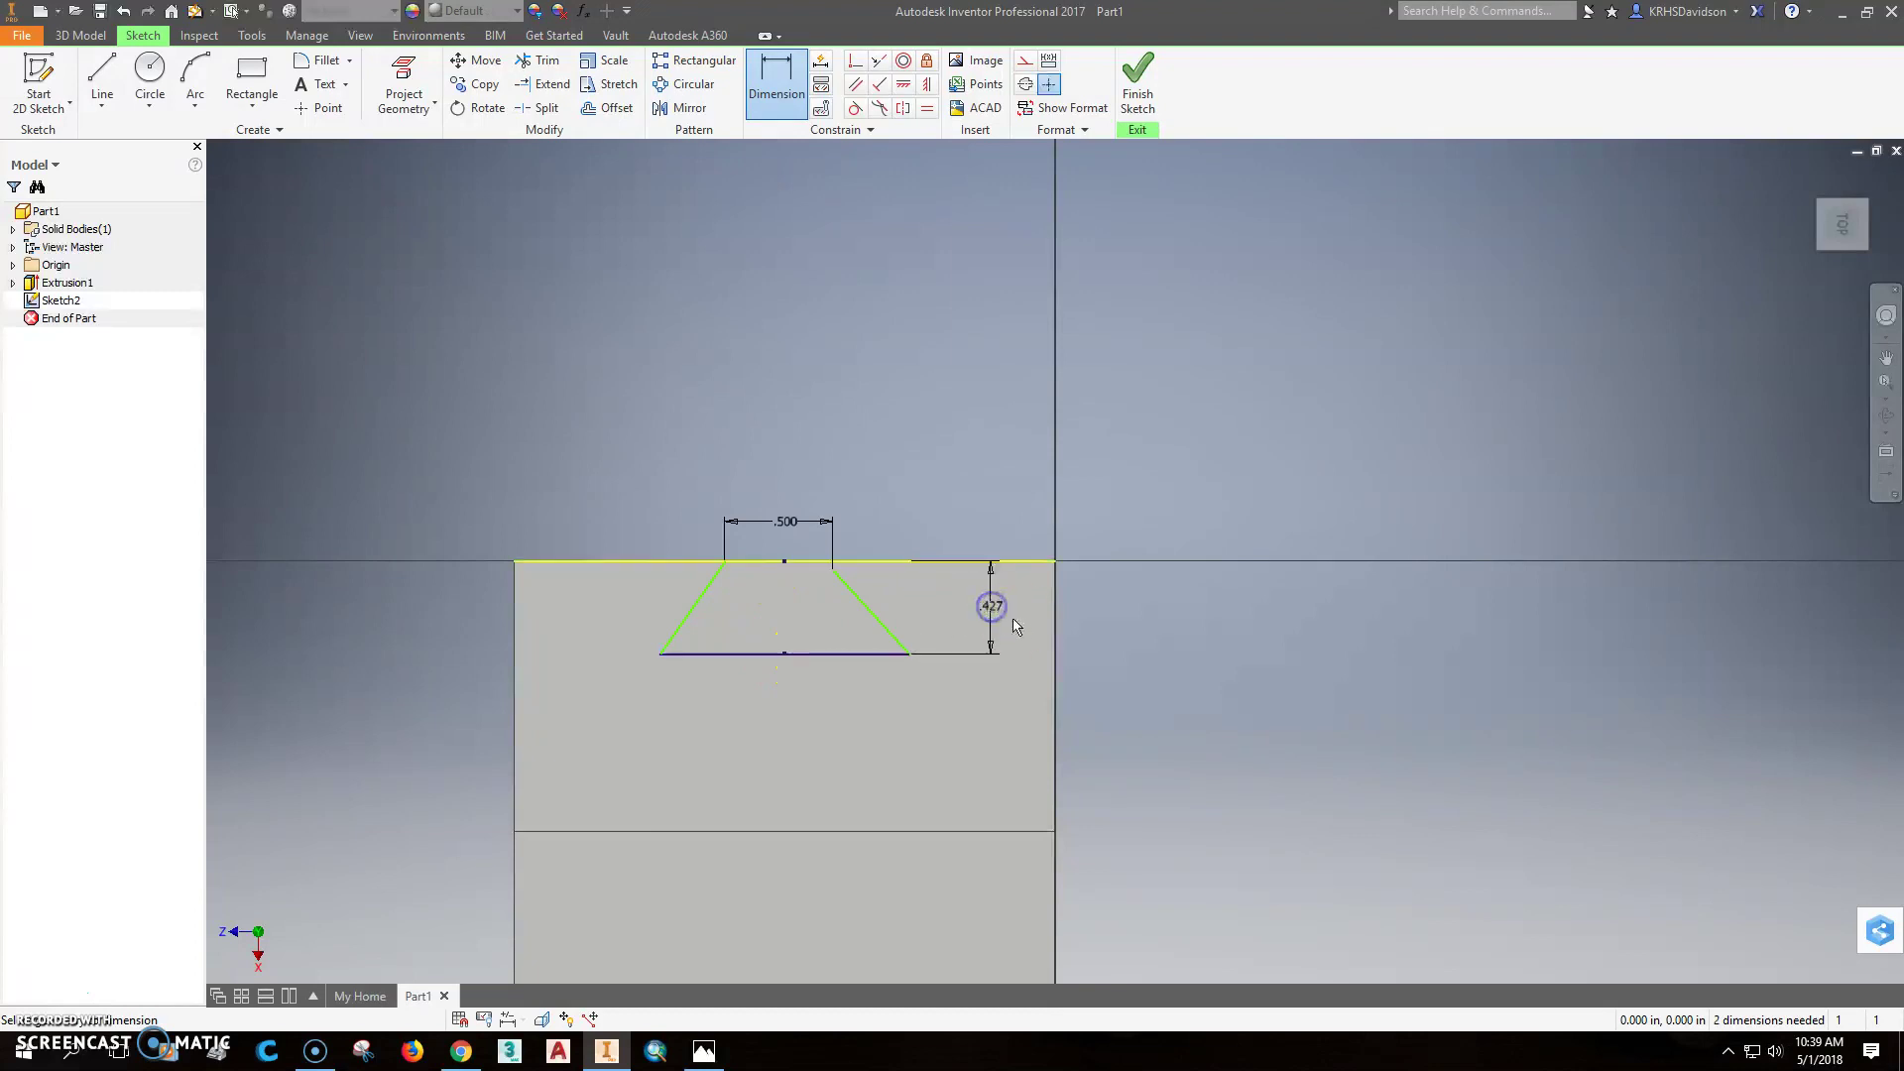
left_click(992, 609)
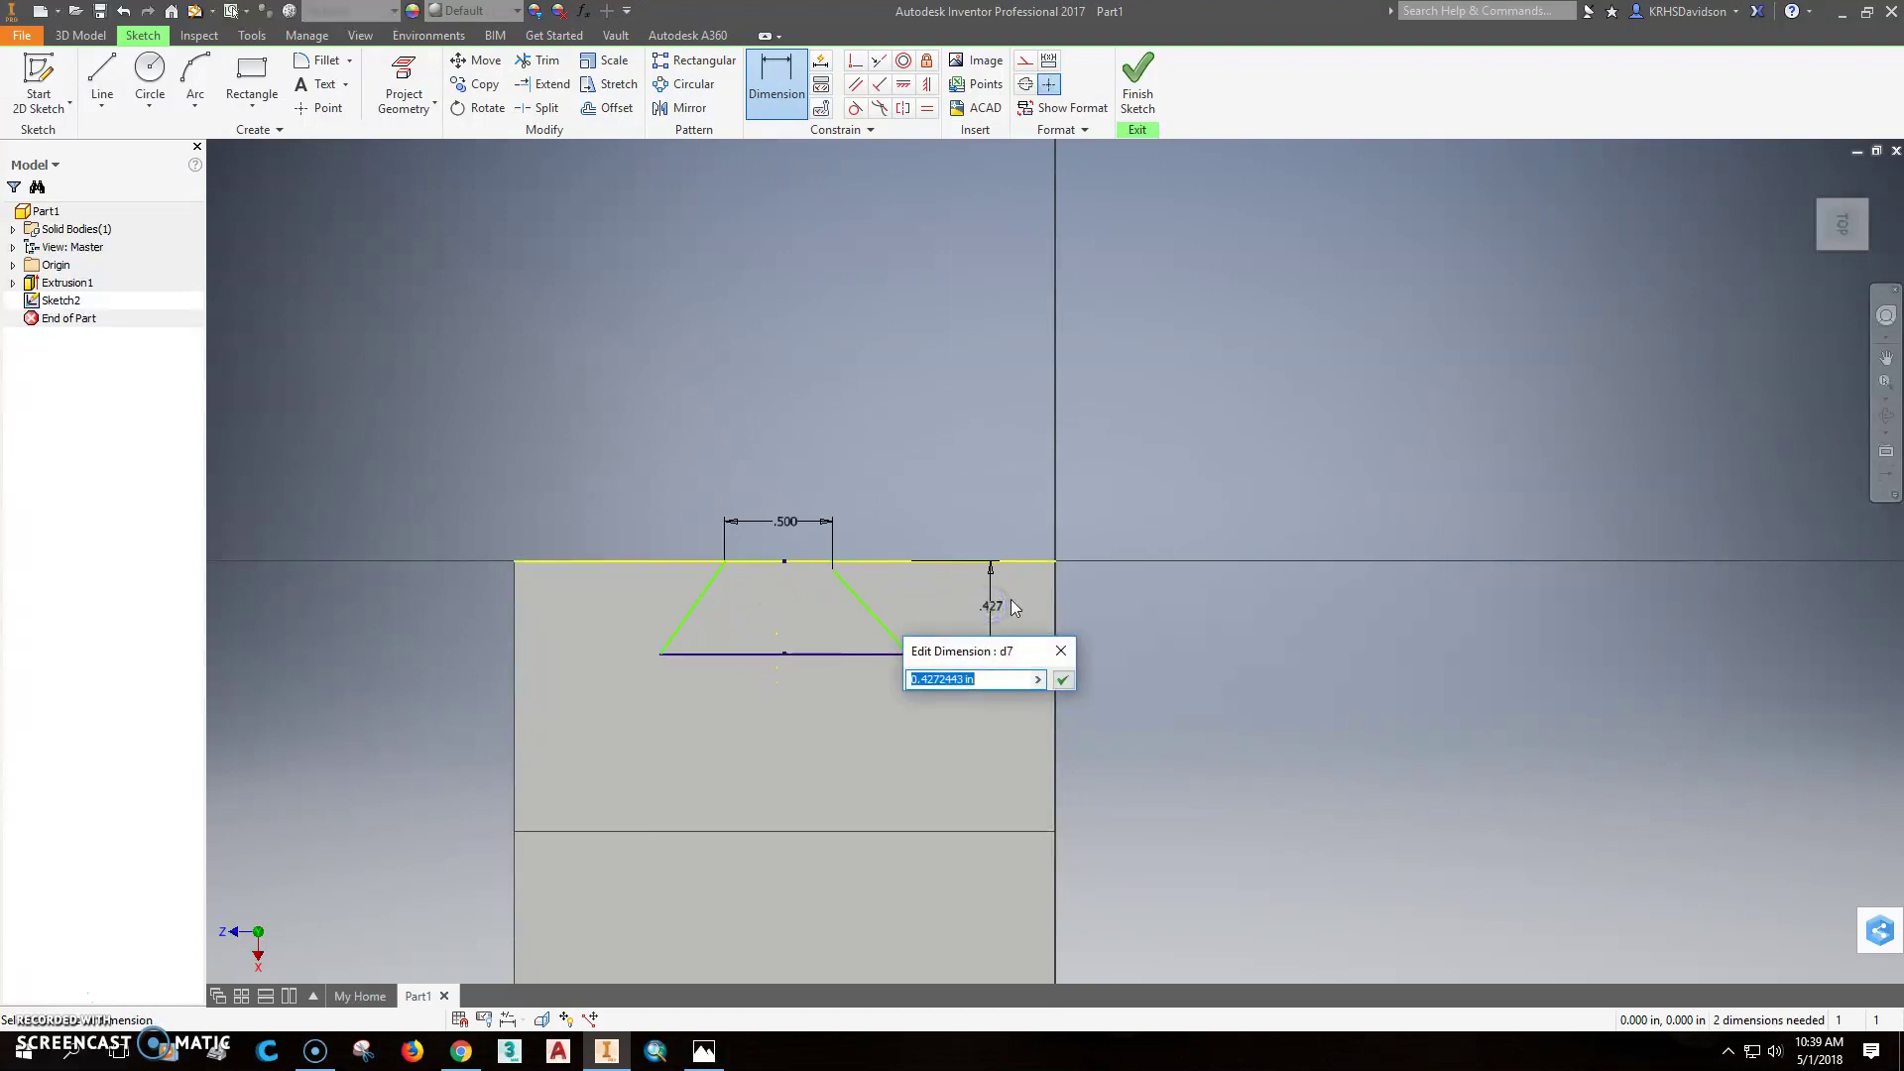
type(".5")
key("Return")
scroll(871, 594, "down", 2)
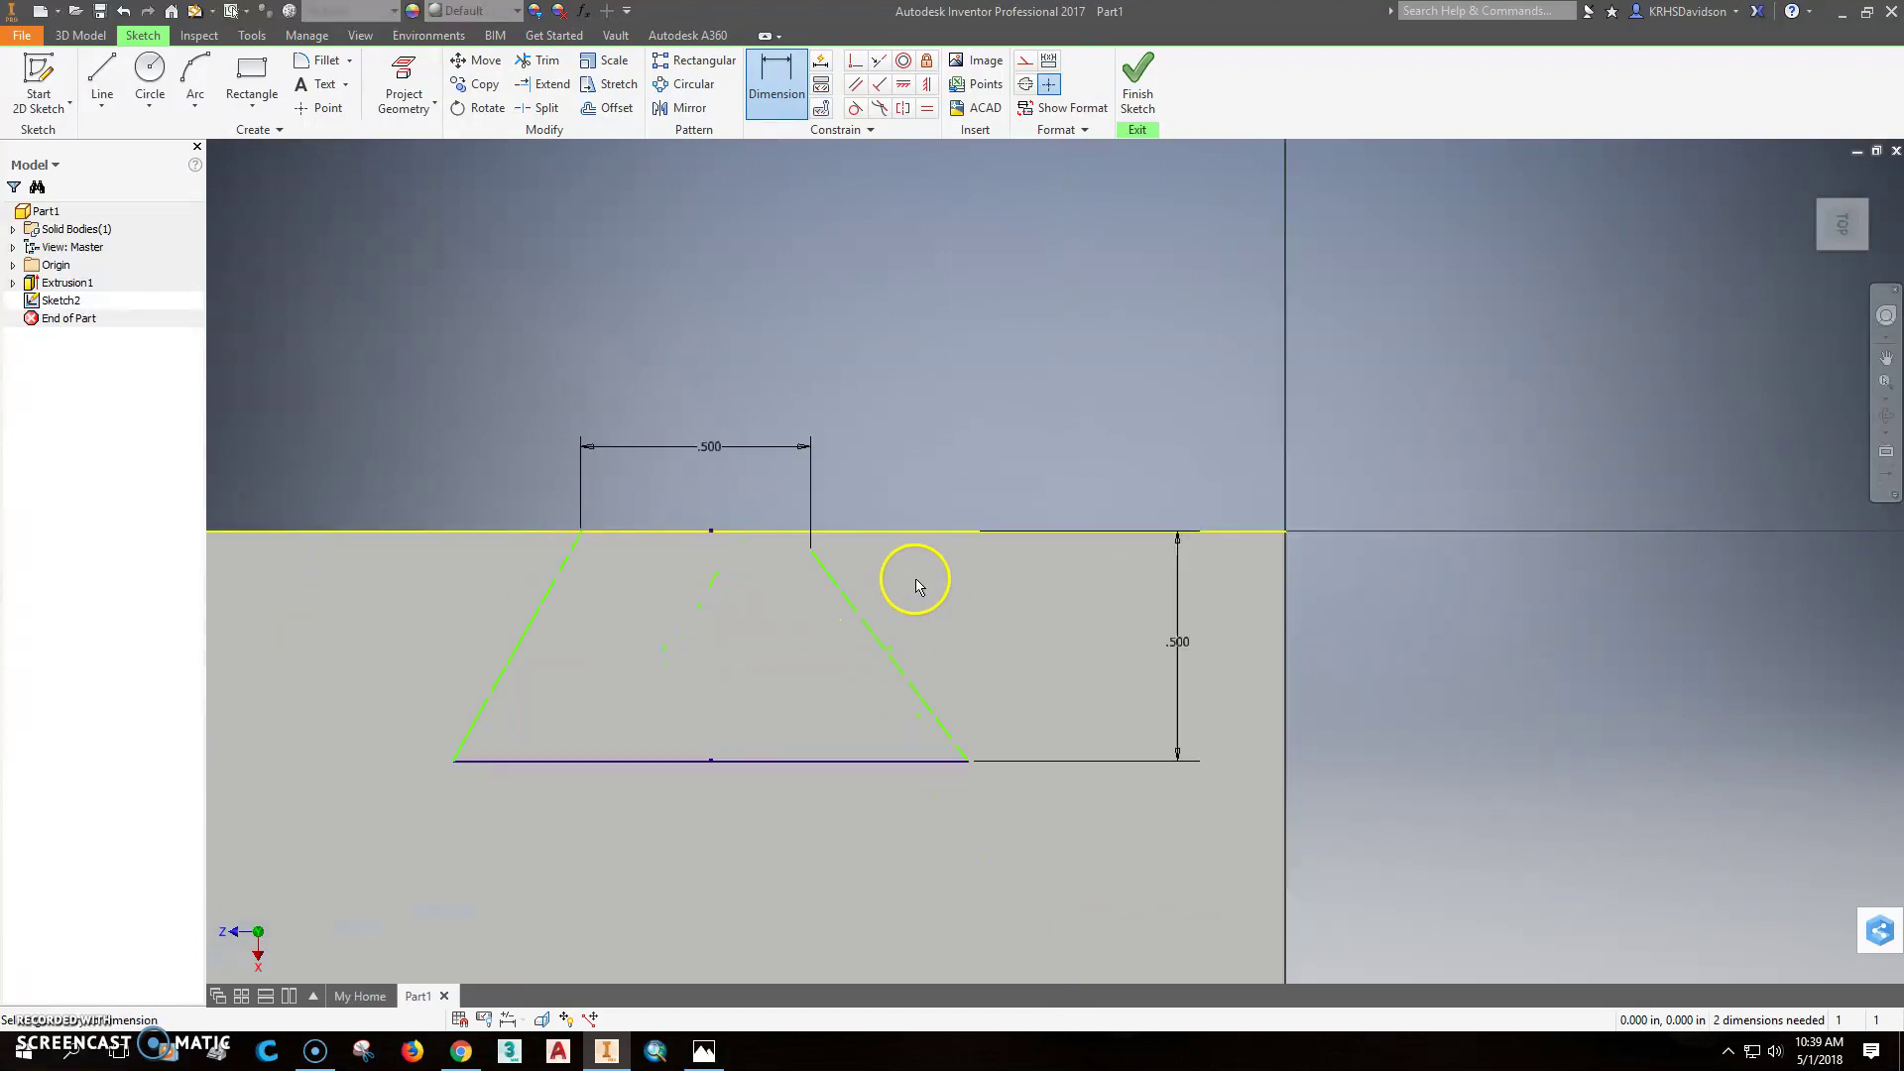
scroll(871, 595, "up", 2)
Snap the right slanted line's top endpoint onto the top edge
left_click(856, 60)
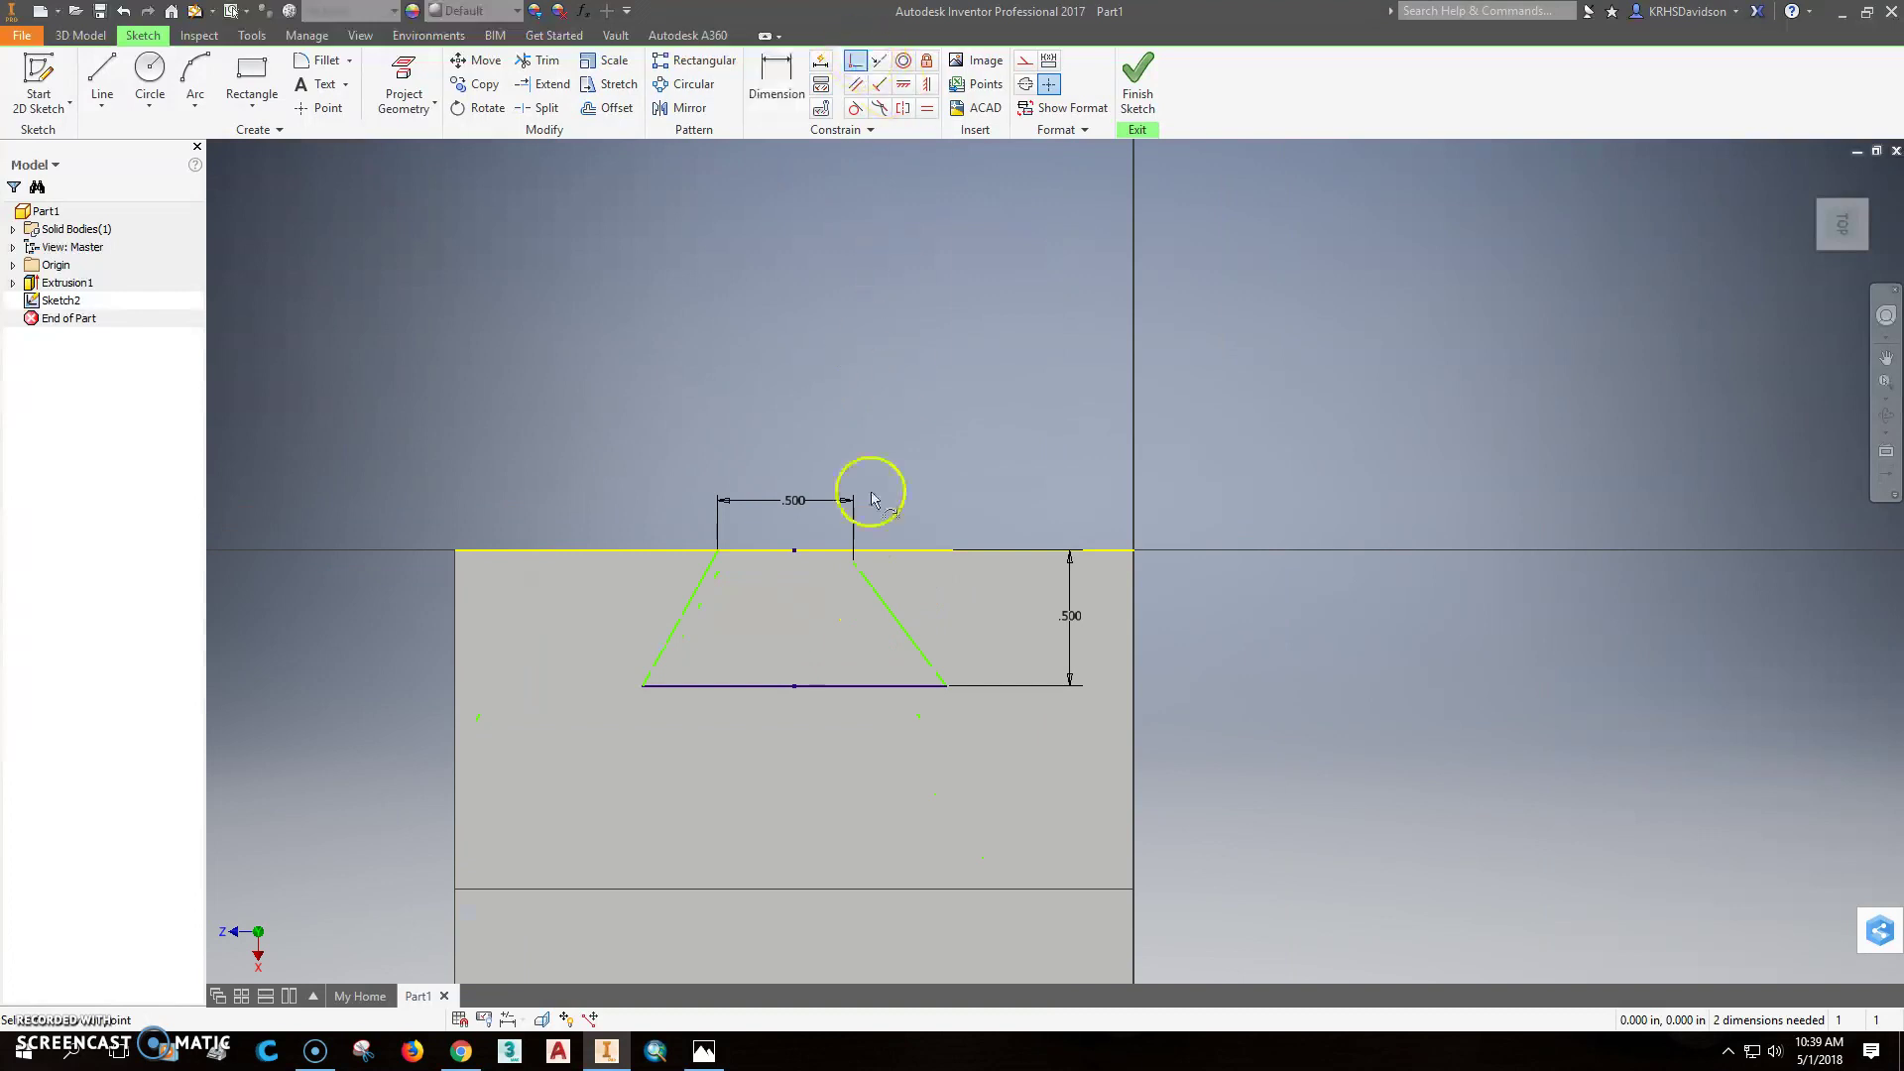
left_click(855, 565)
left_click(848, 550)
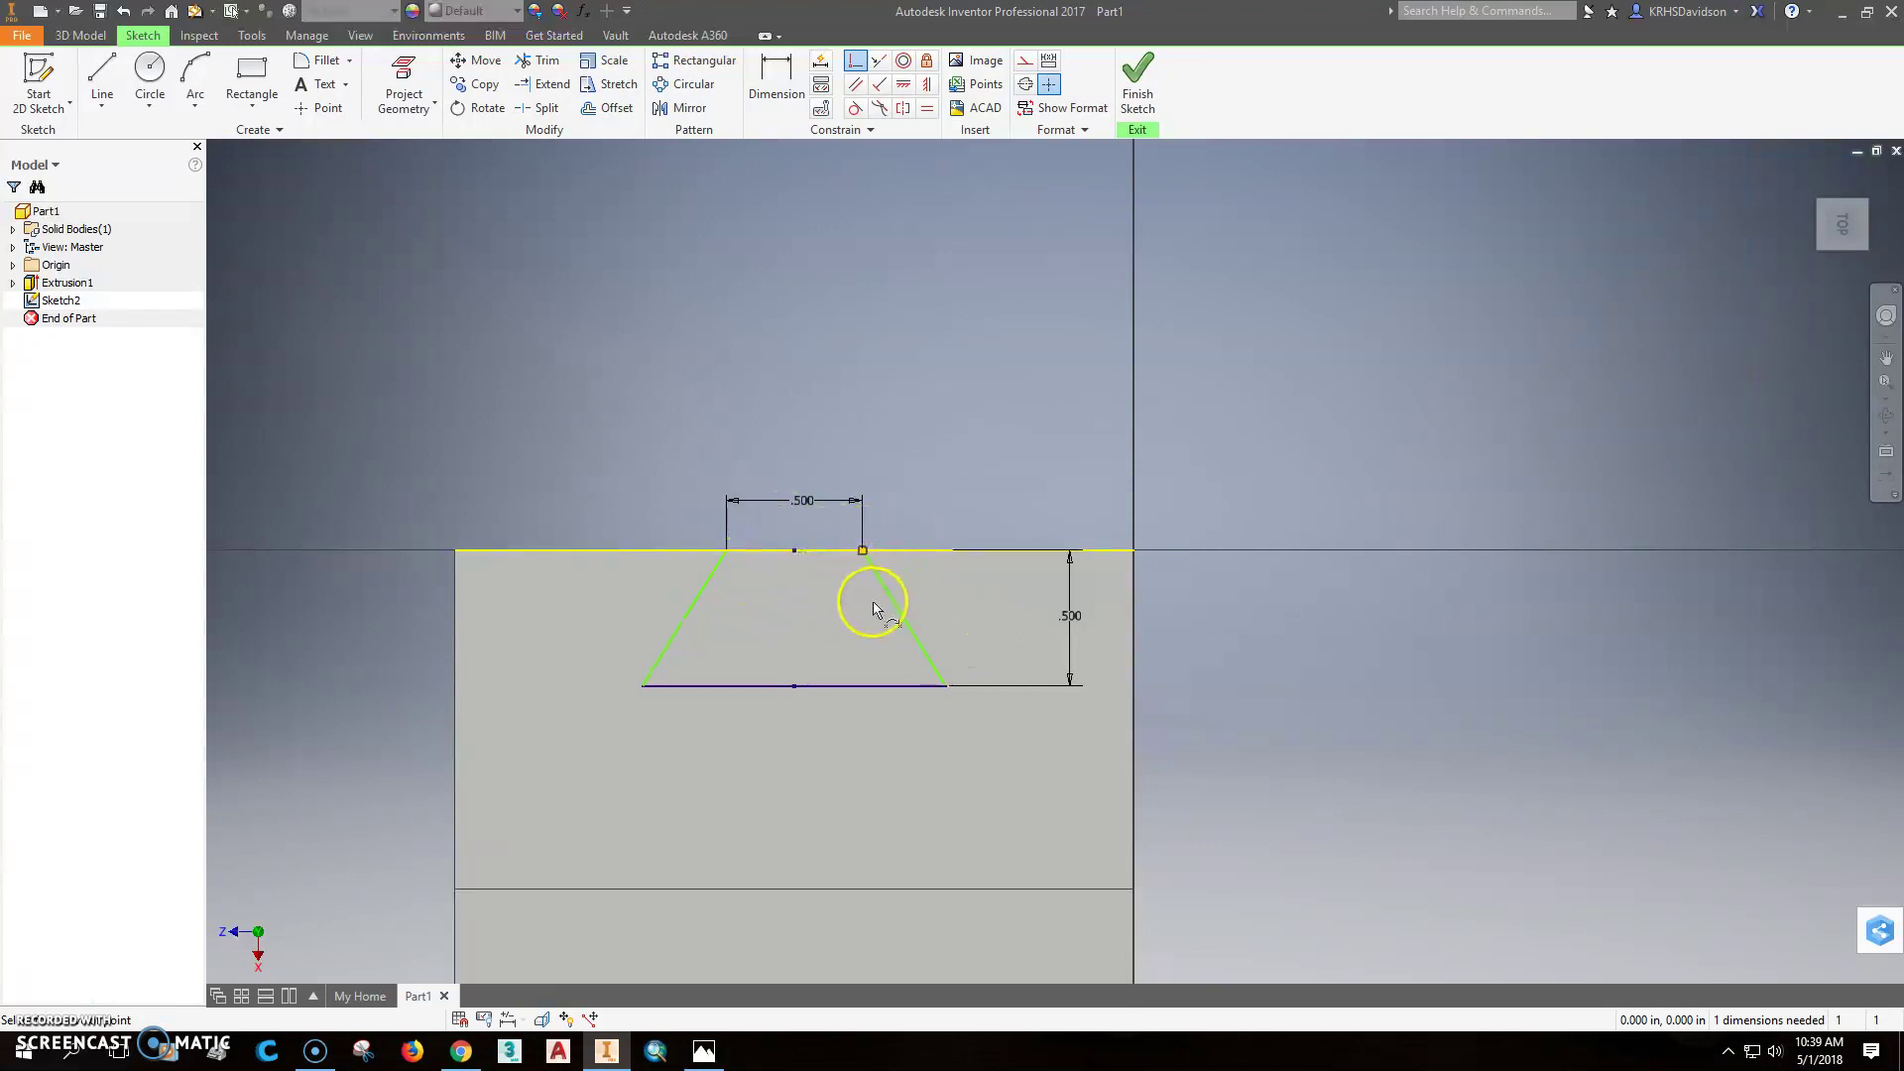
left_click(705, 1050)
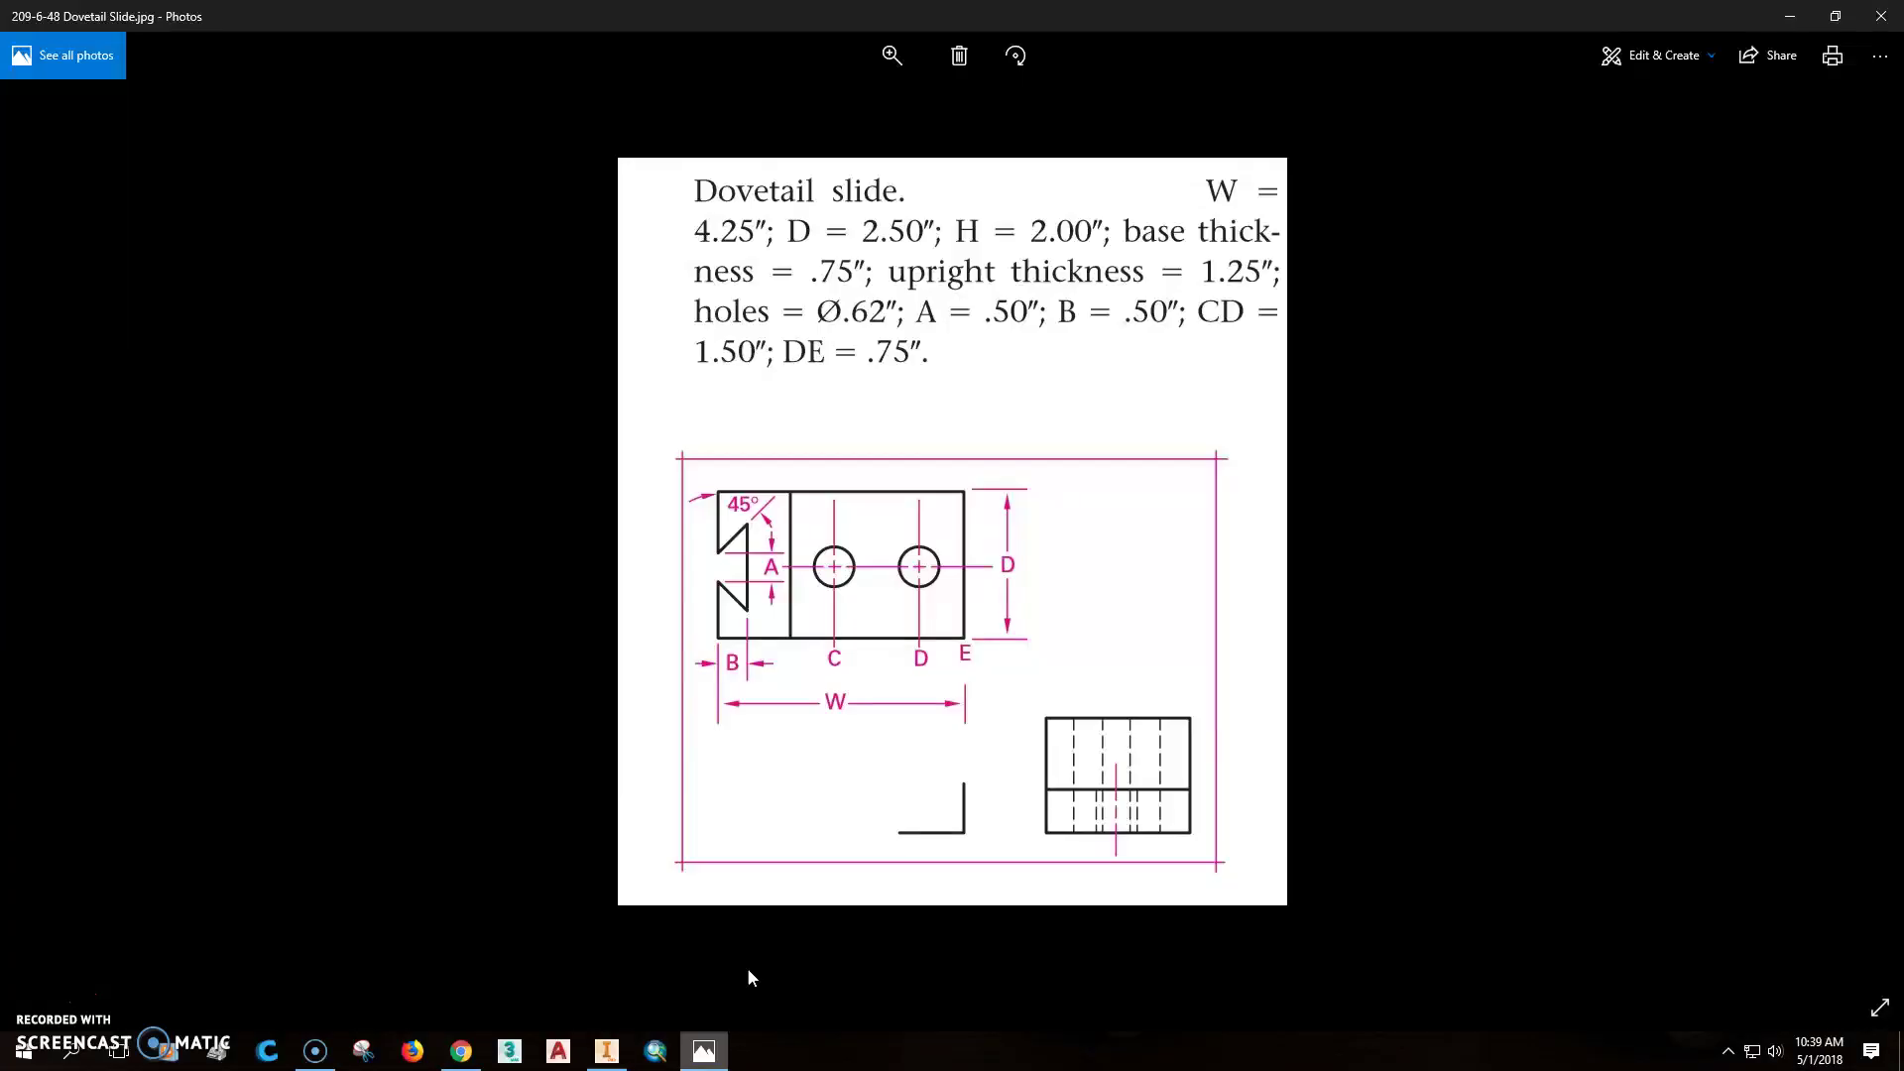
left_click(614, 1050)
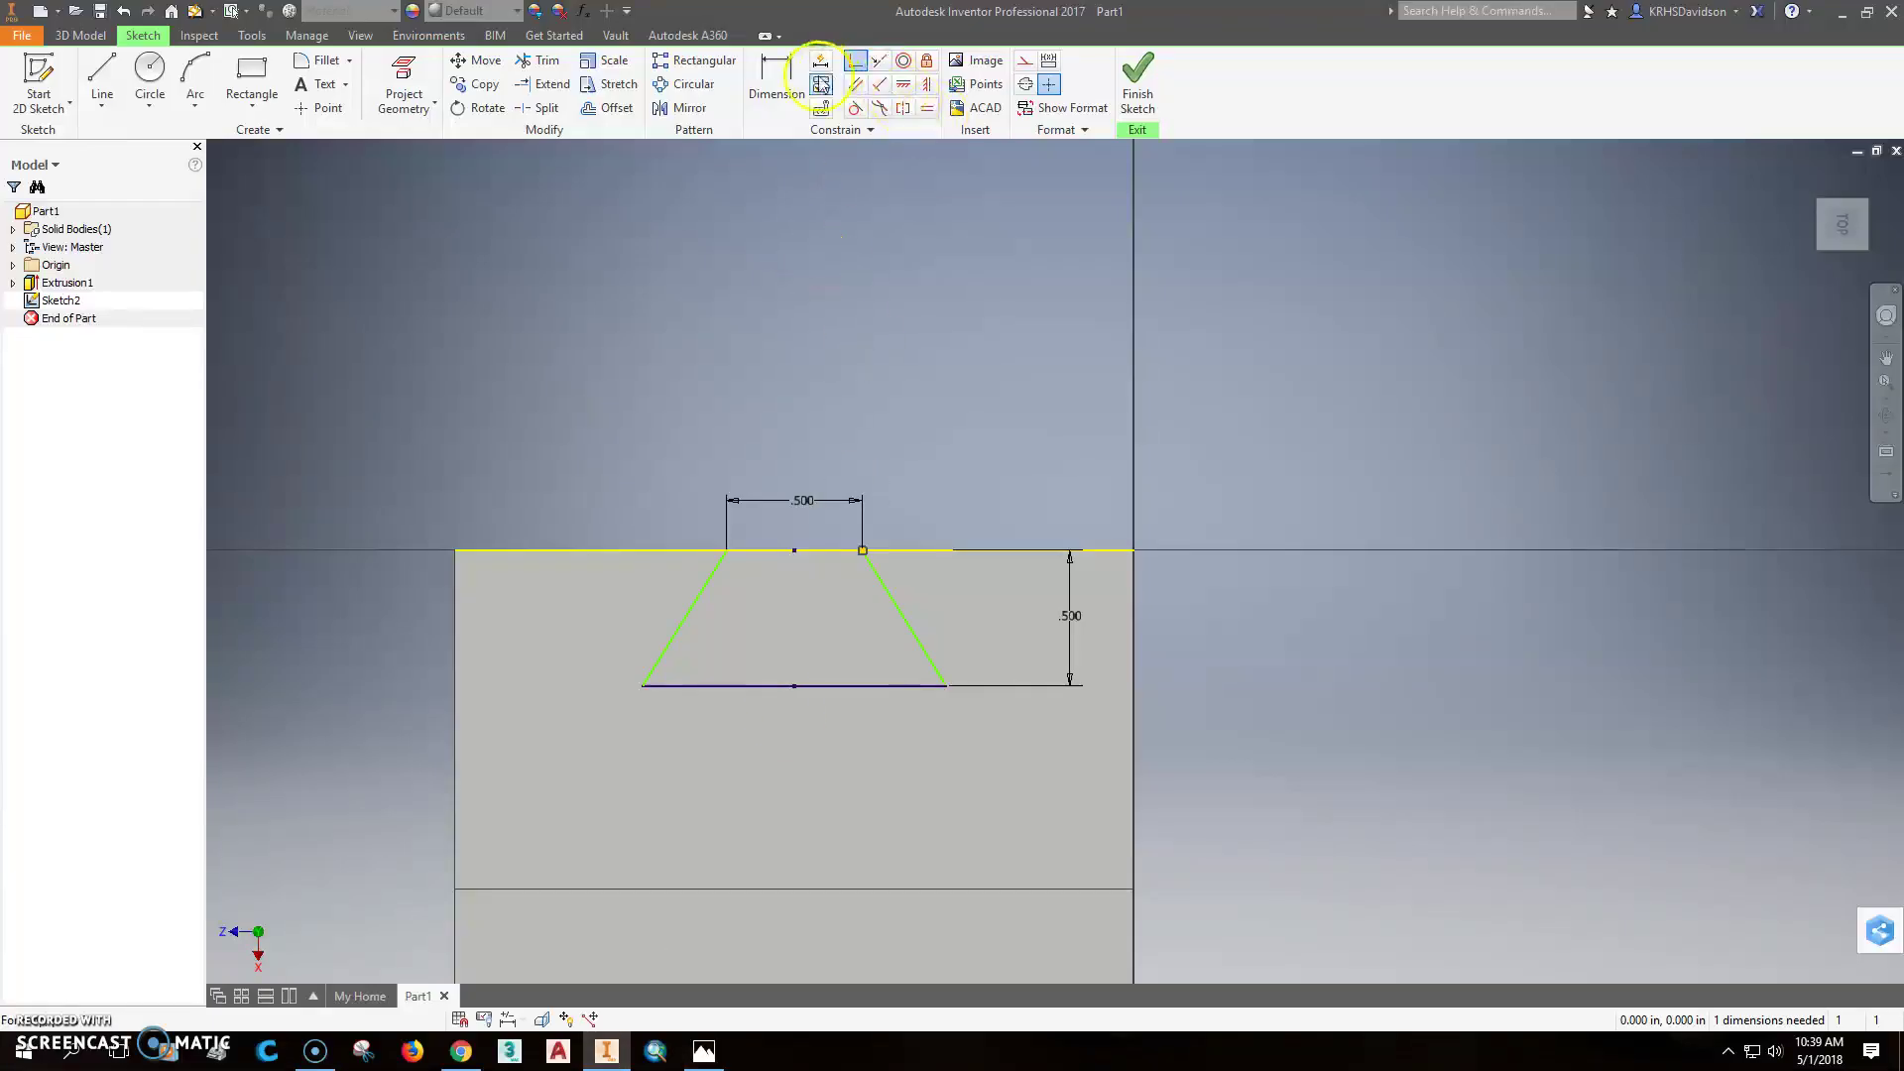
Dimension the angle between the left slanted line and top edge to 45°
left_click(777, 74)
left_click(699, 584)
left_click(671, 549)
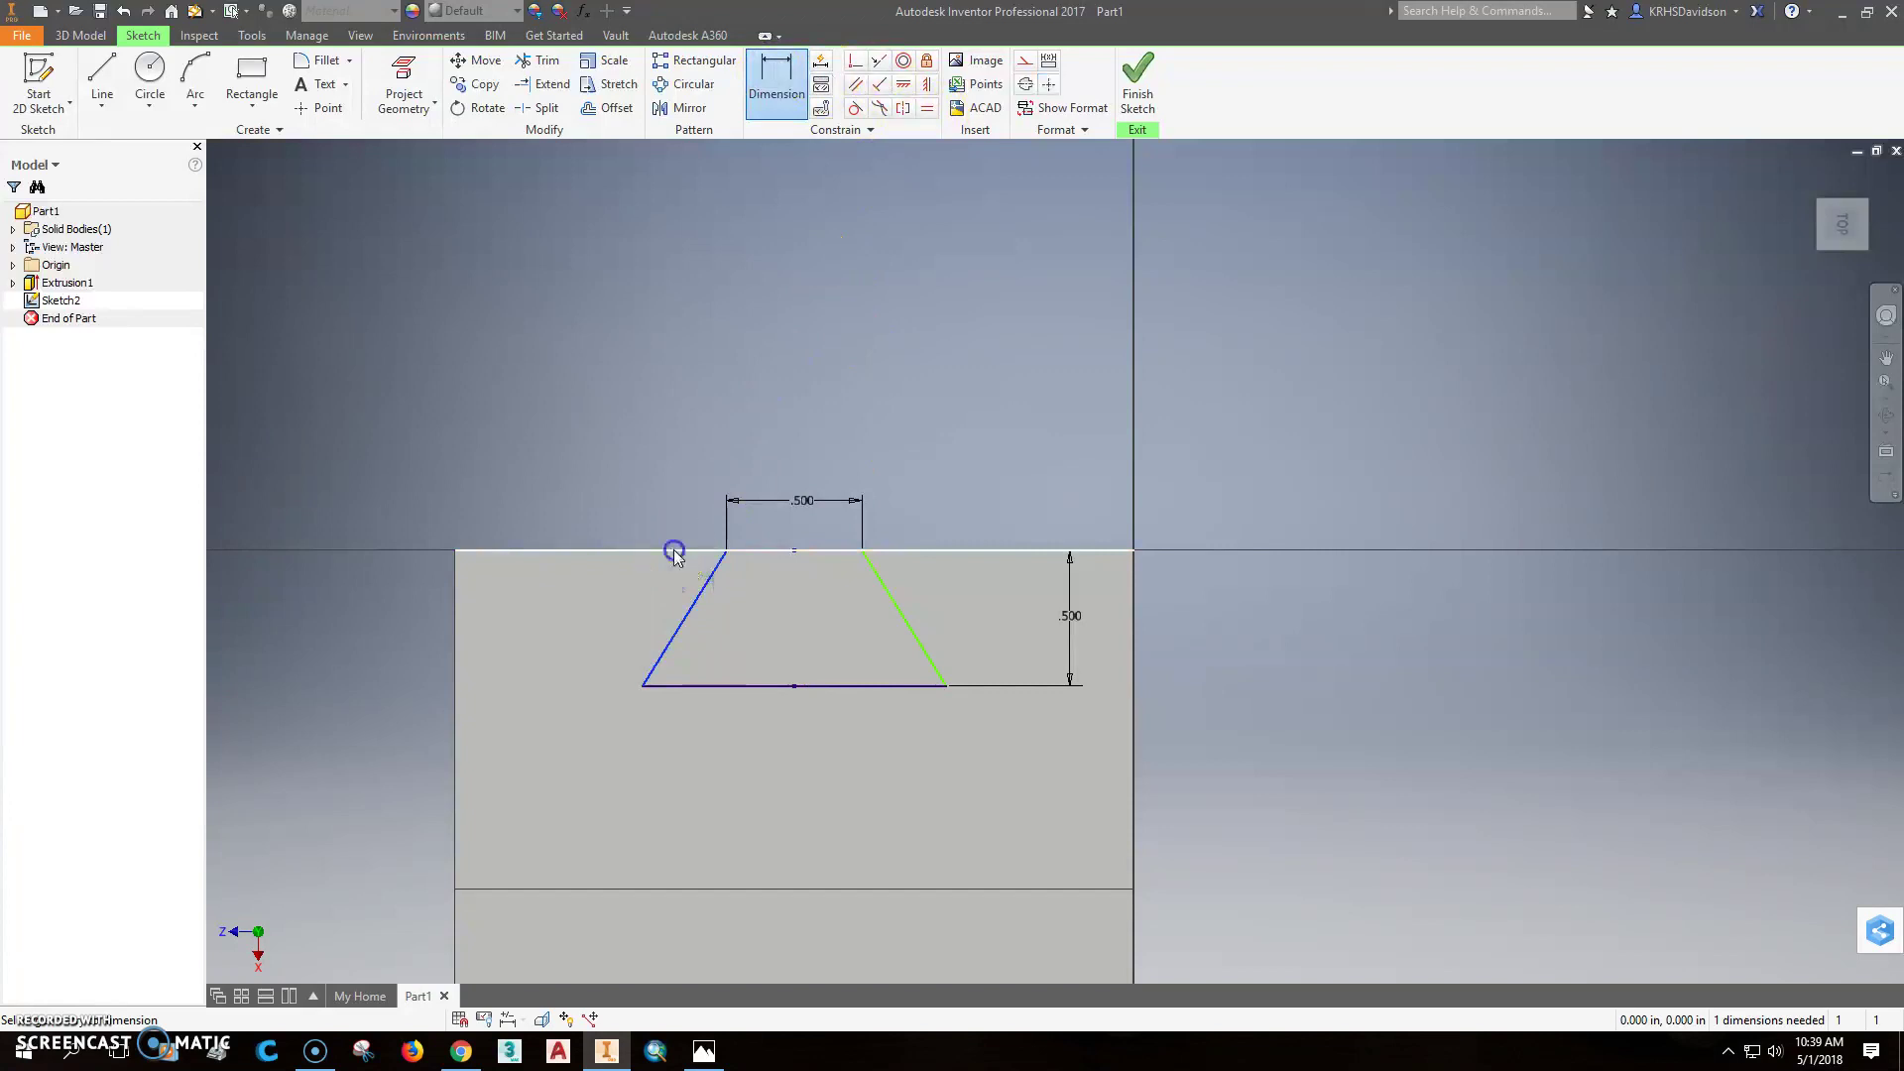
left_click(581, 622)
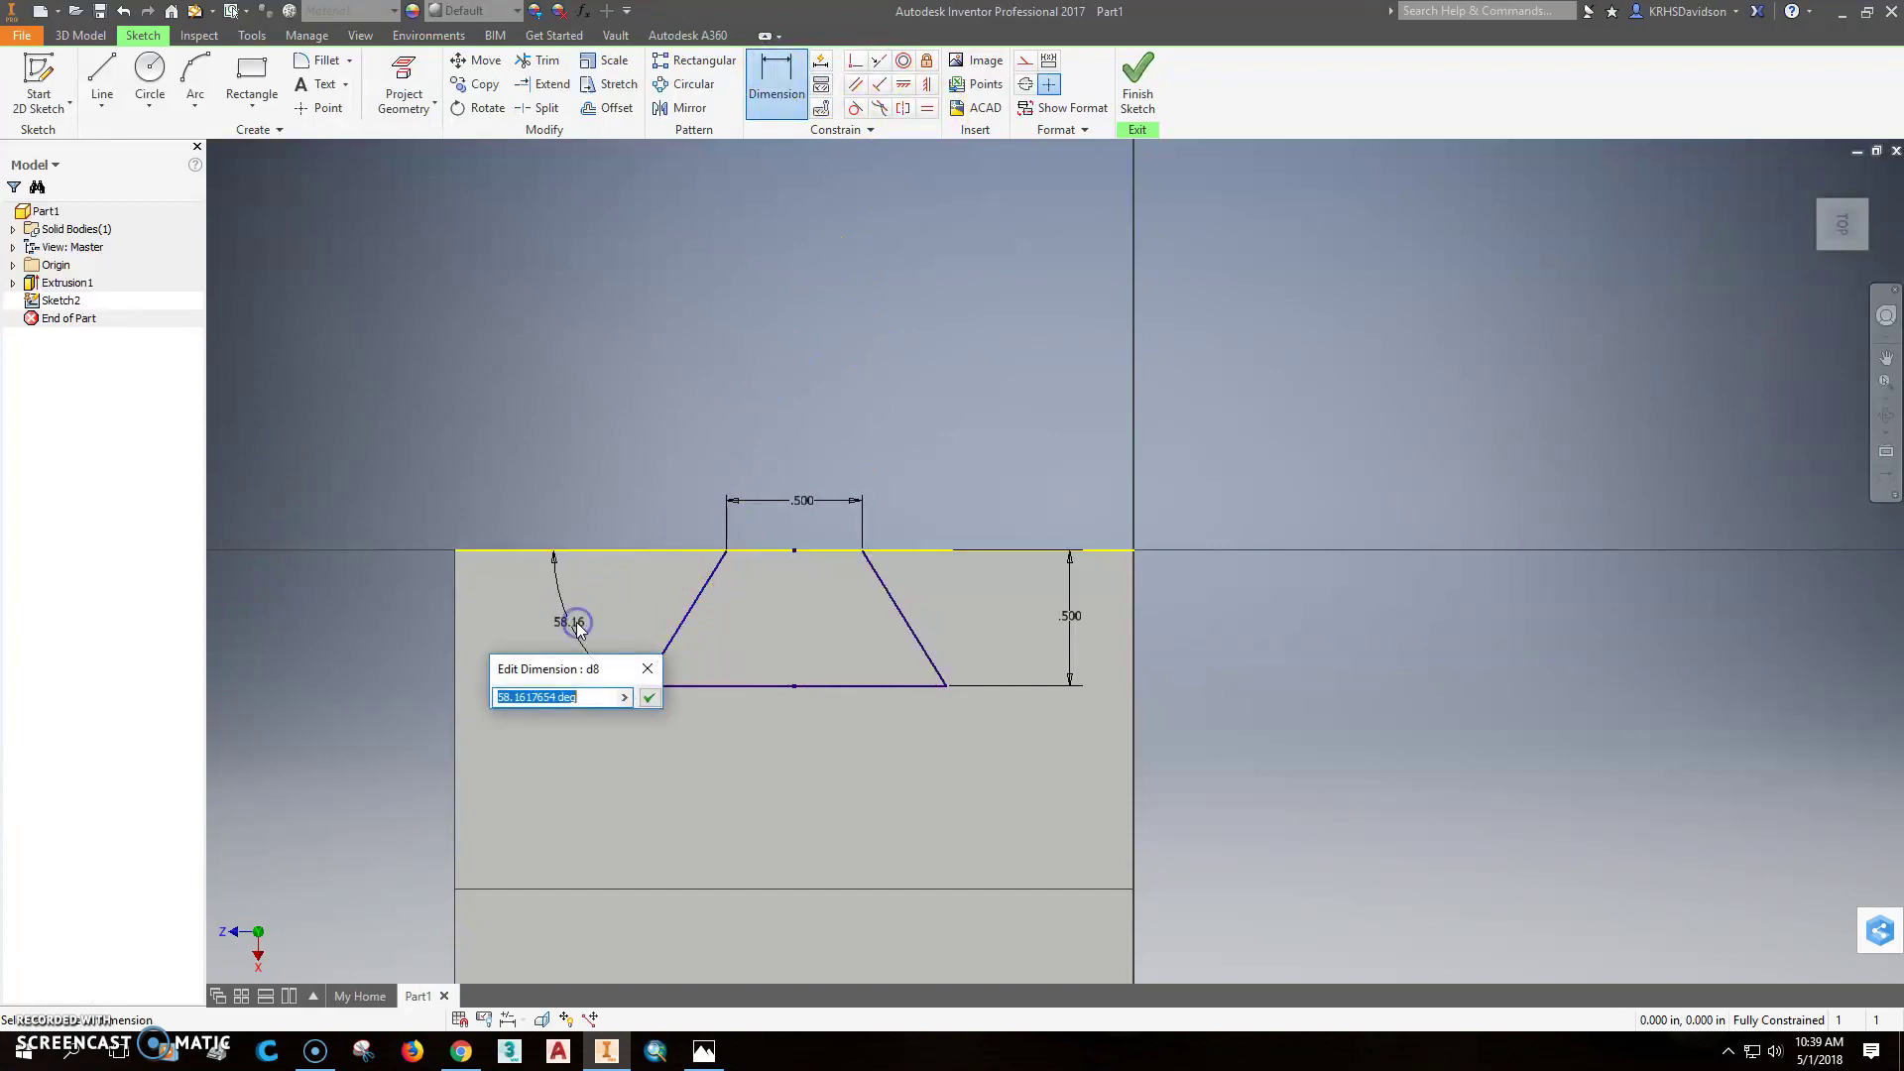
key("Return")
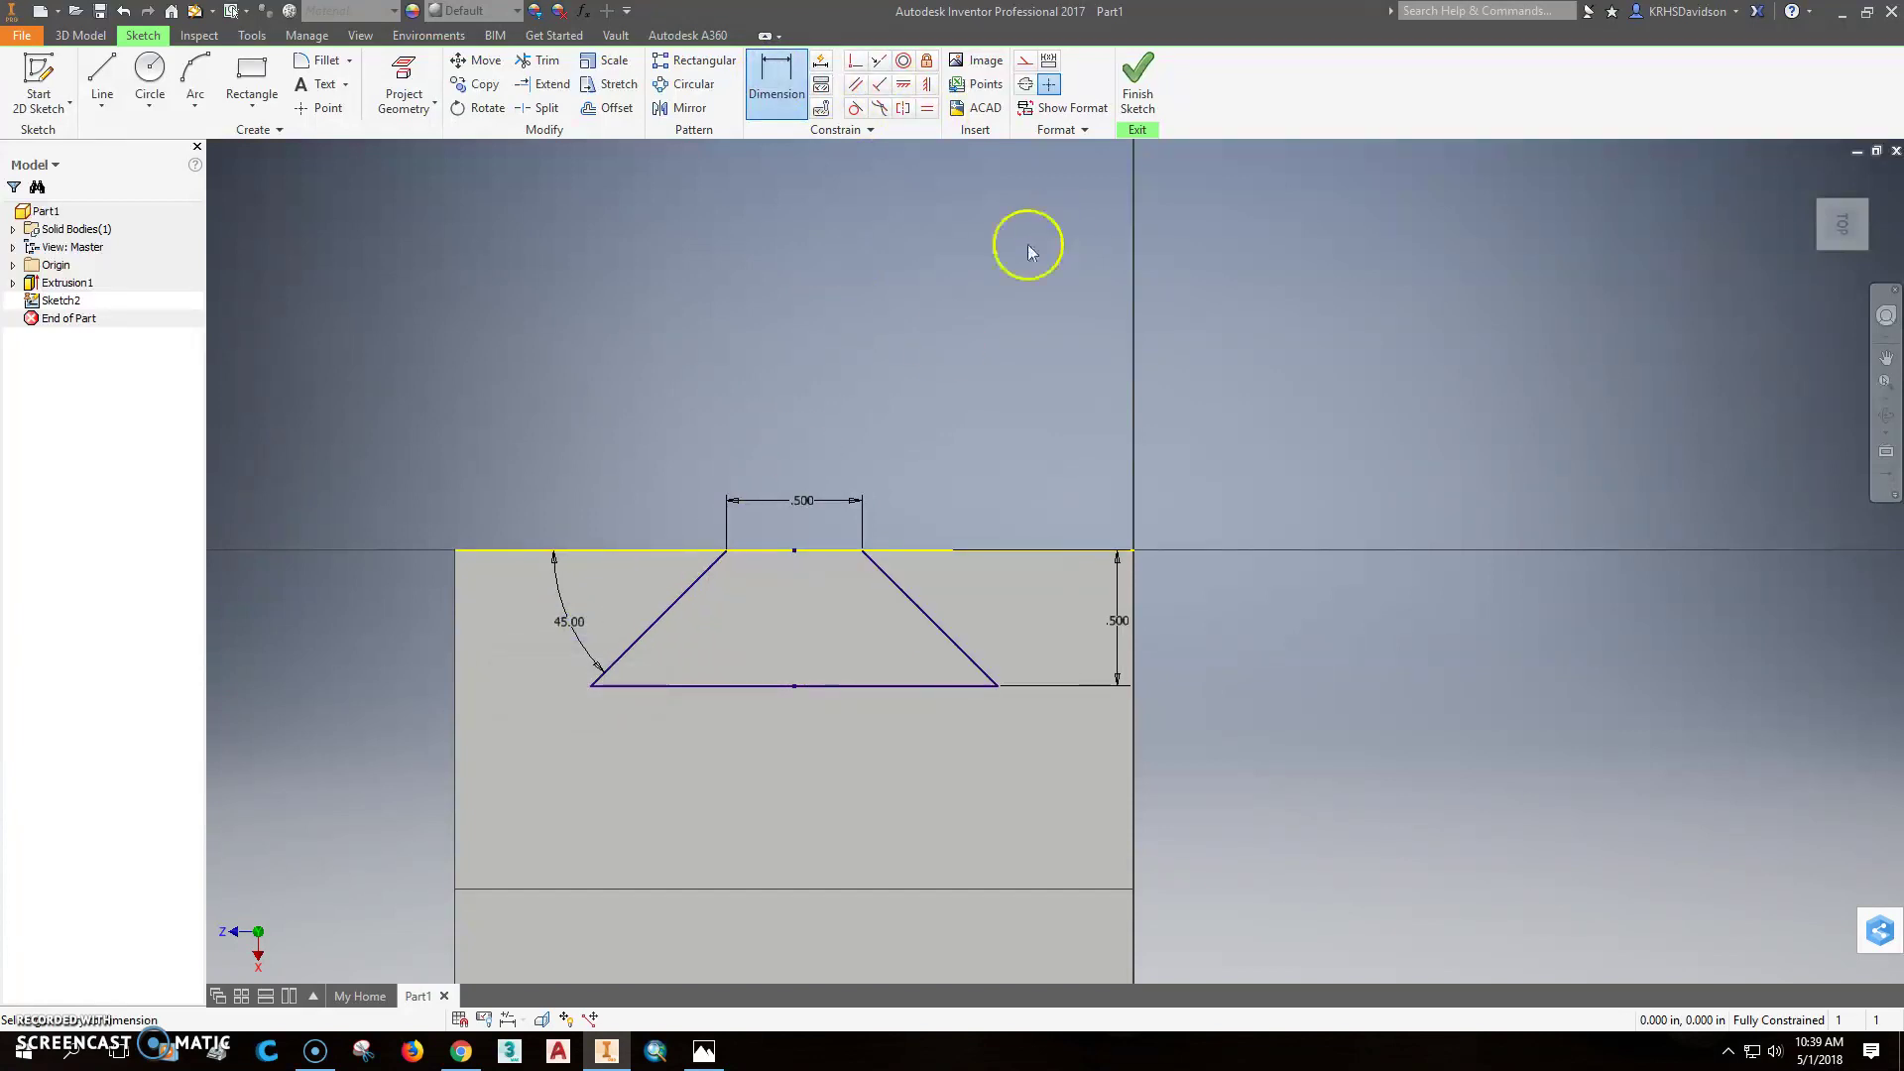
Finish the sketch and set up an extrude cut with Extents All
left_click(1137, 77)
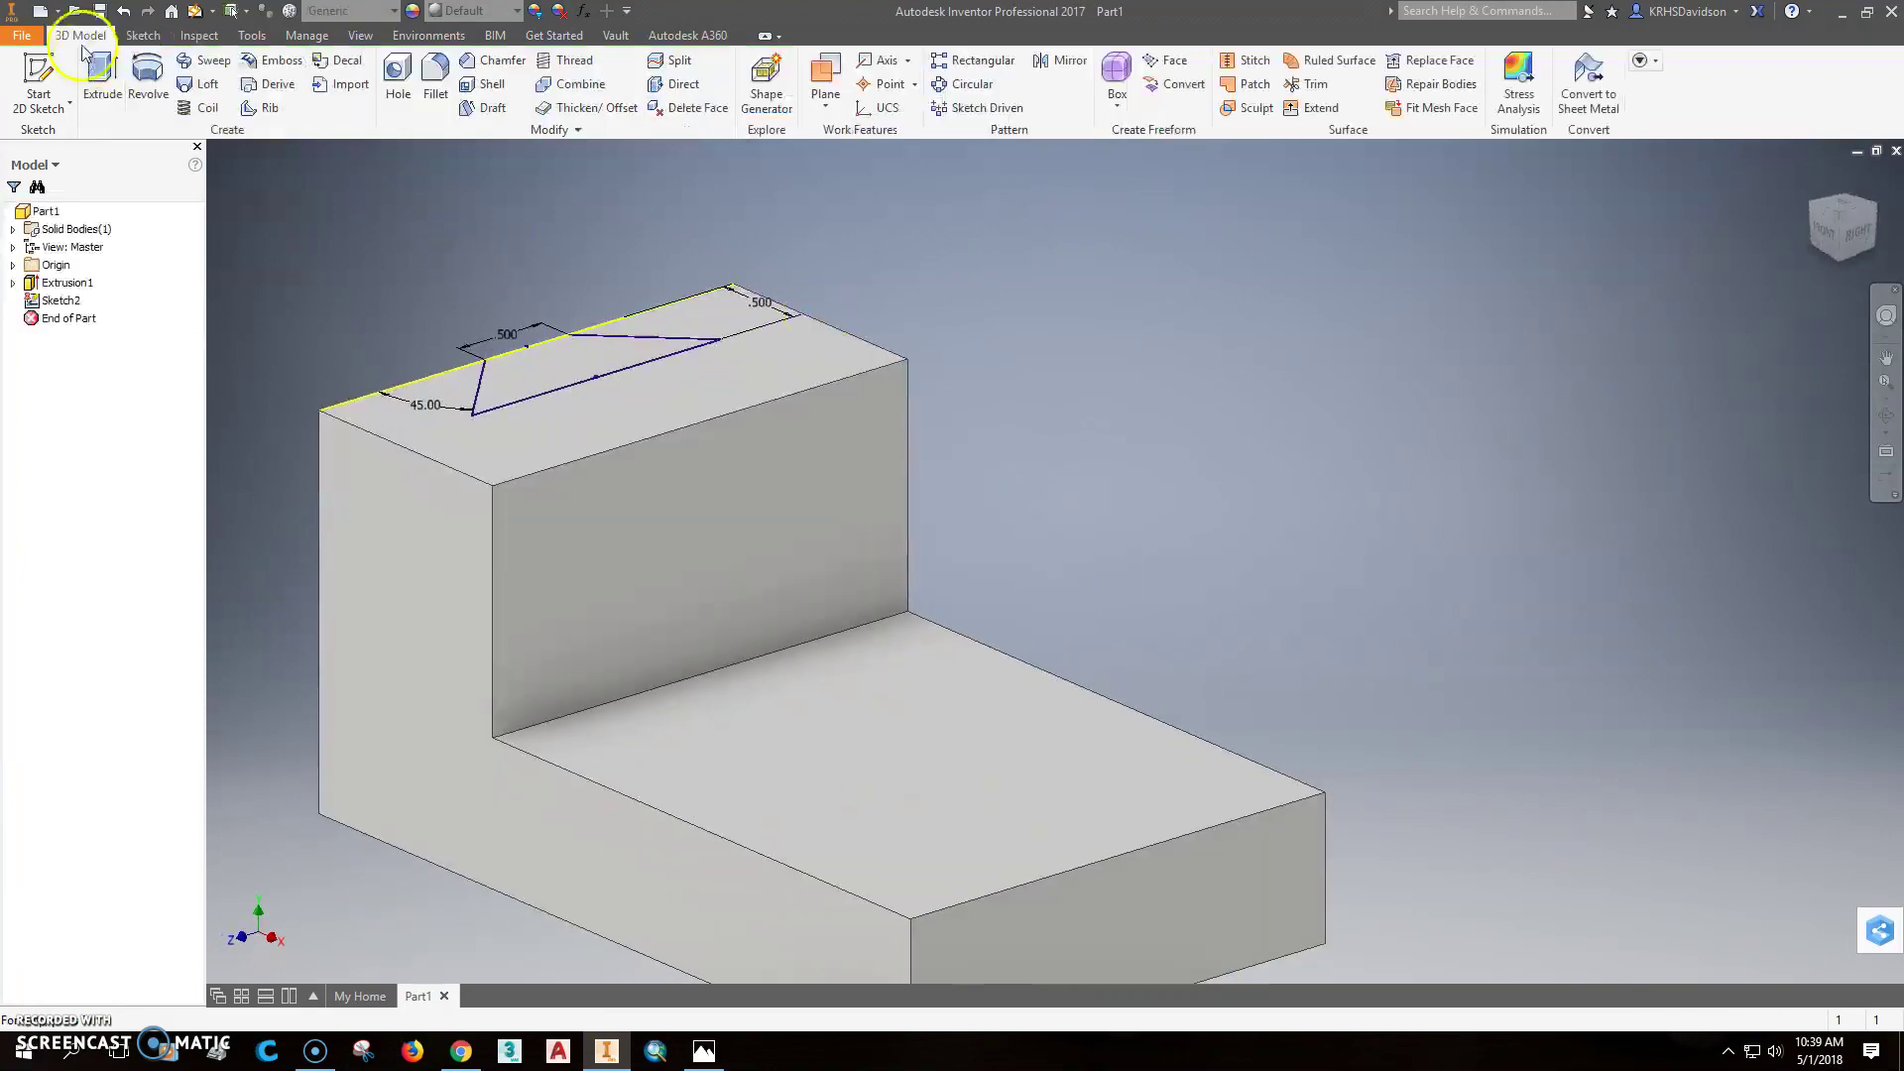
left_click(102, 76)
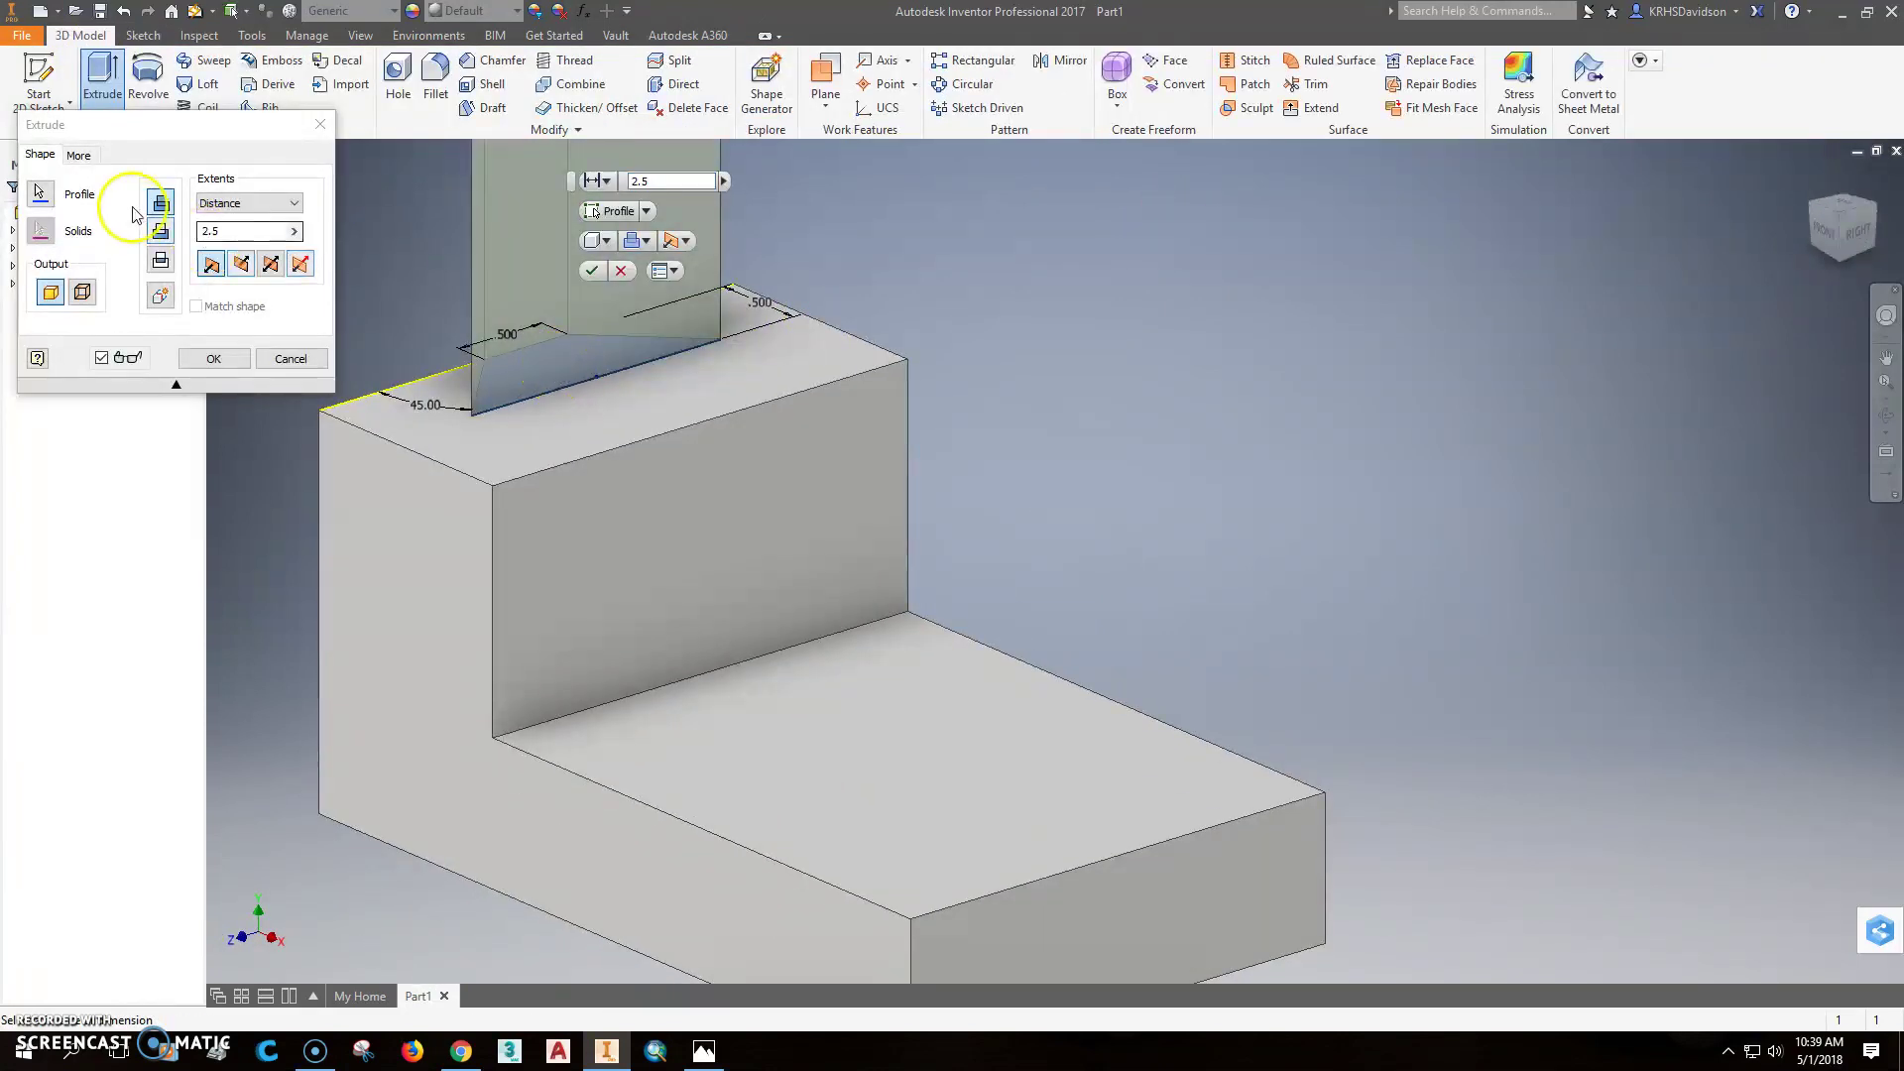
left_click(161, 231)
left_click(272, 203)
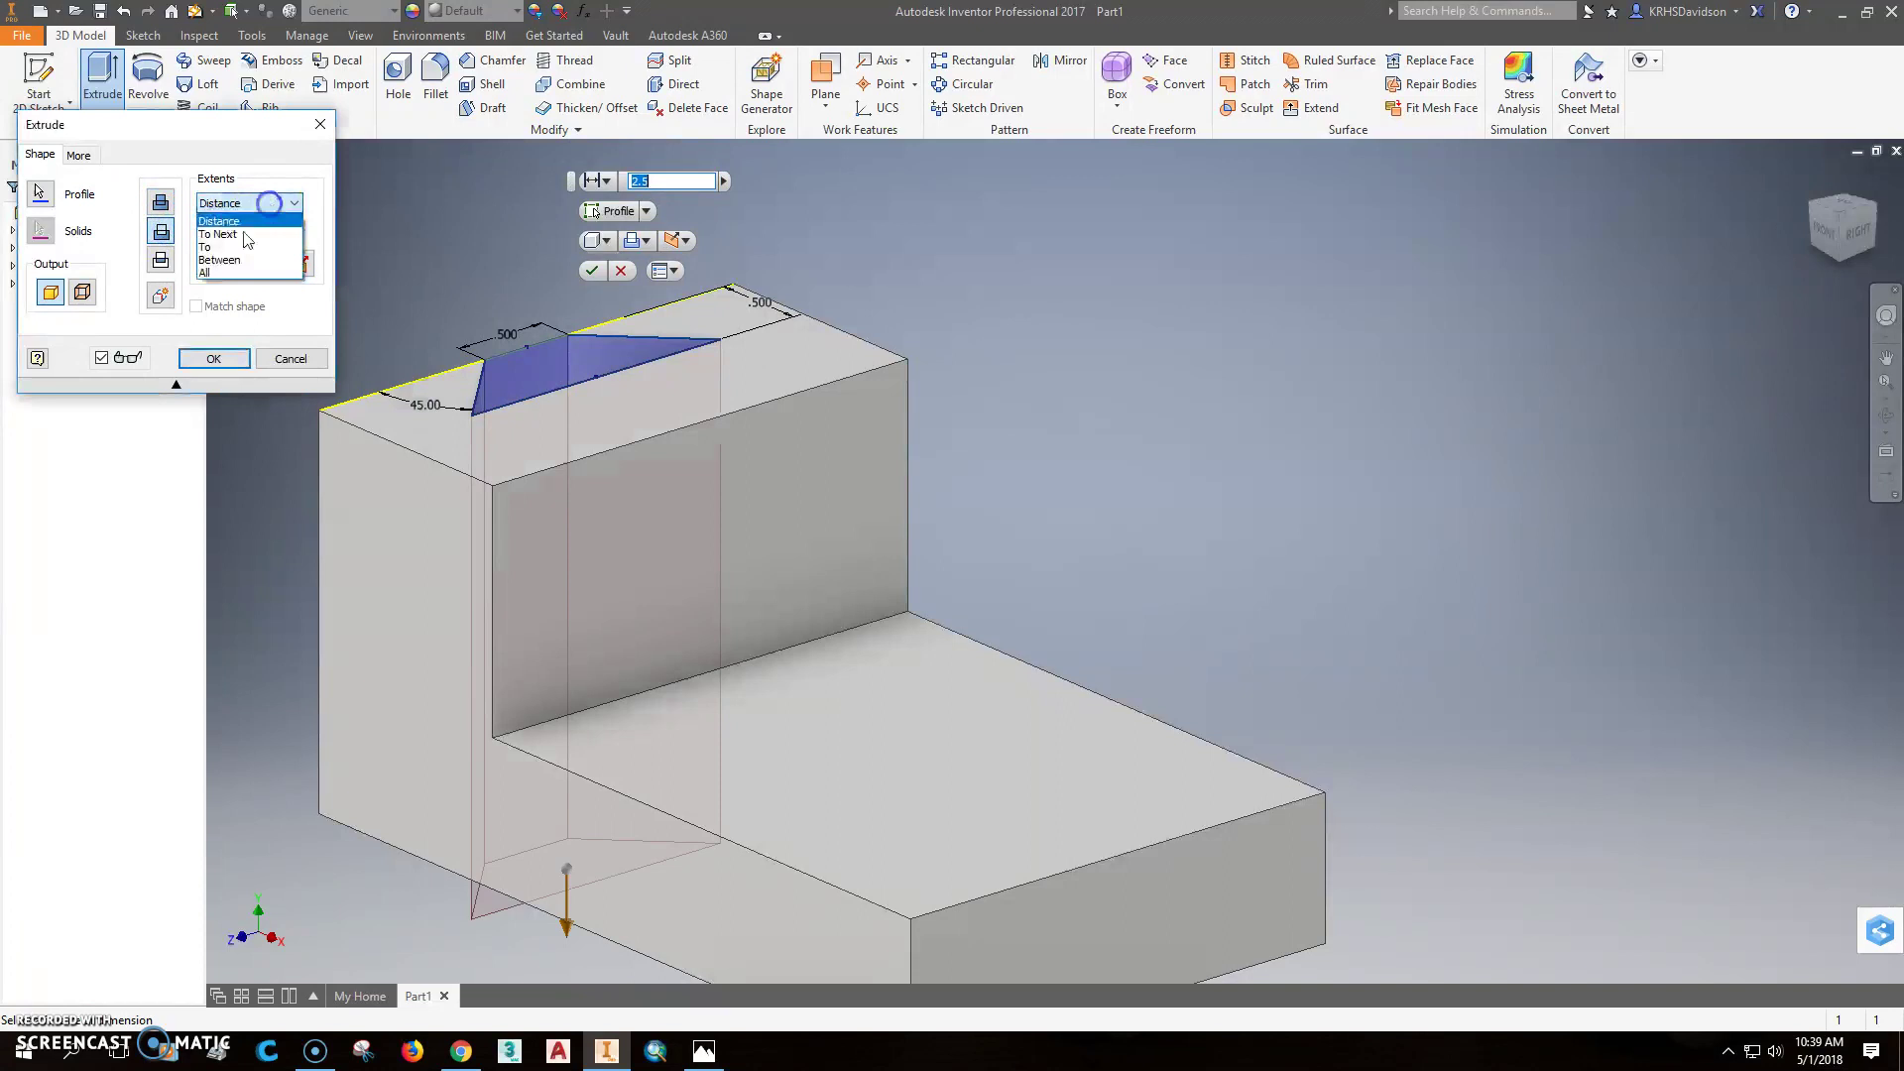
left_click(223, 265)
Confirm the dovetail cut and place a hole on the base's top face
left_click(233, 363)
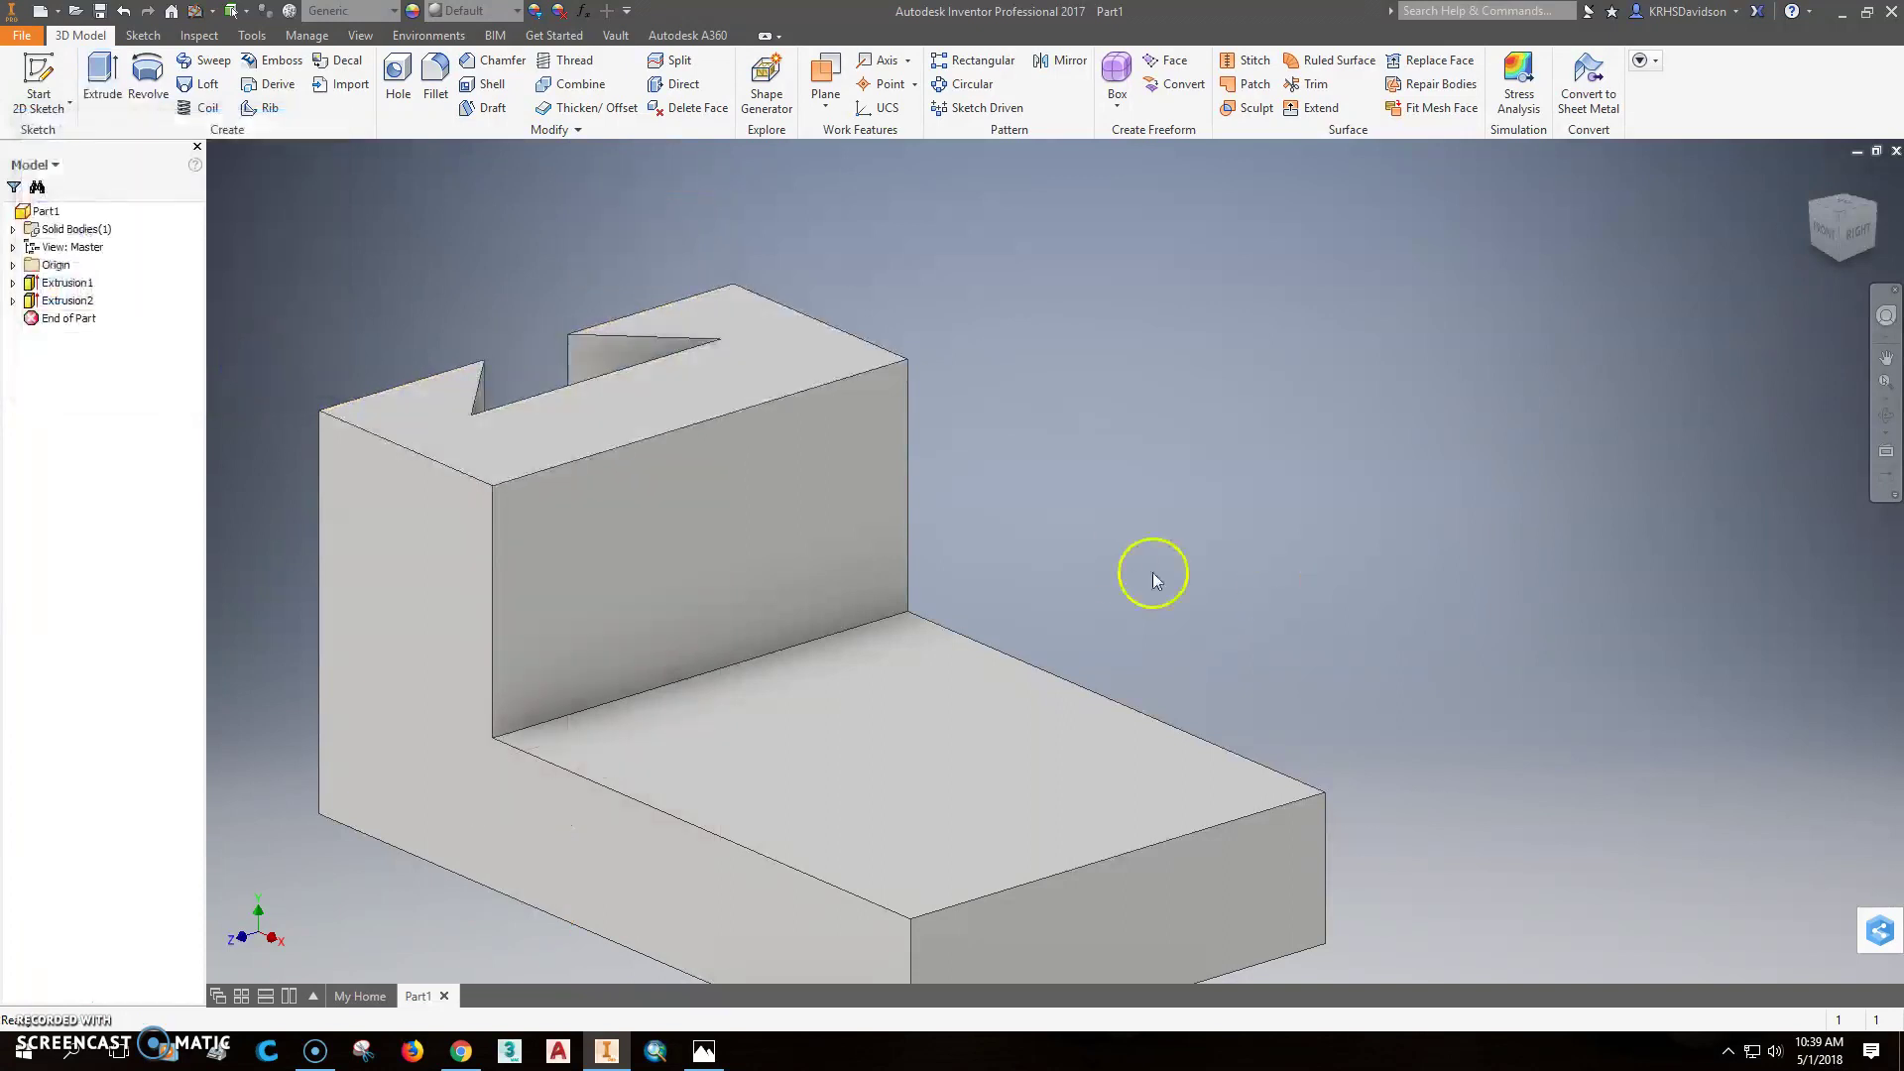
scroll(1147, 574, "up", 3)
scroll(1177, 468, "down", 3)
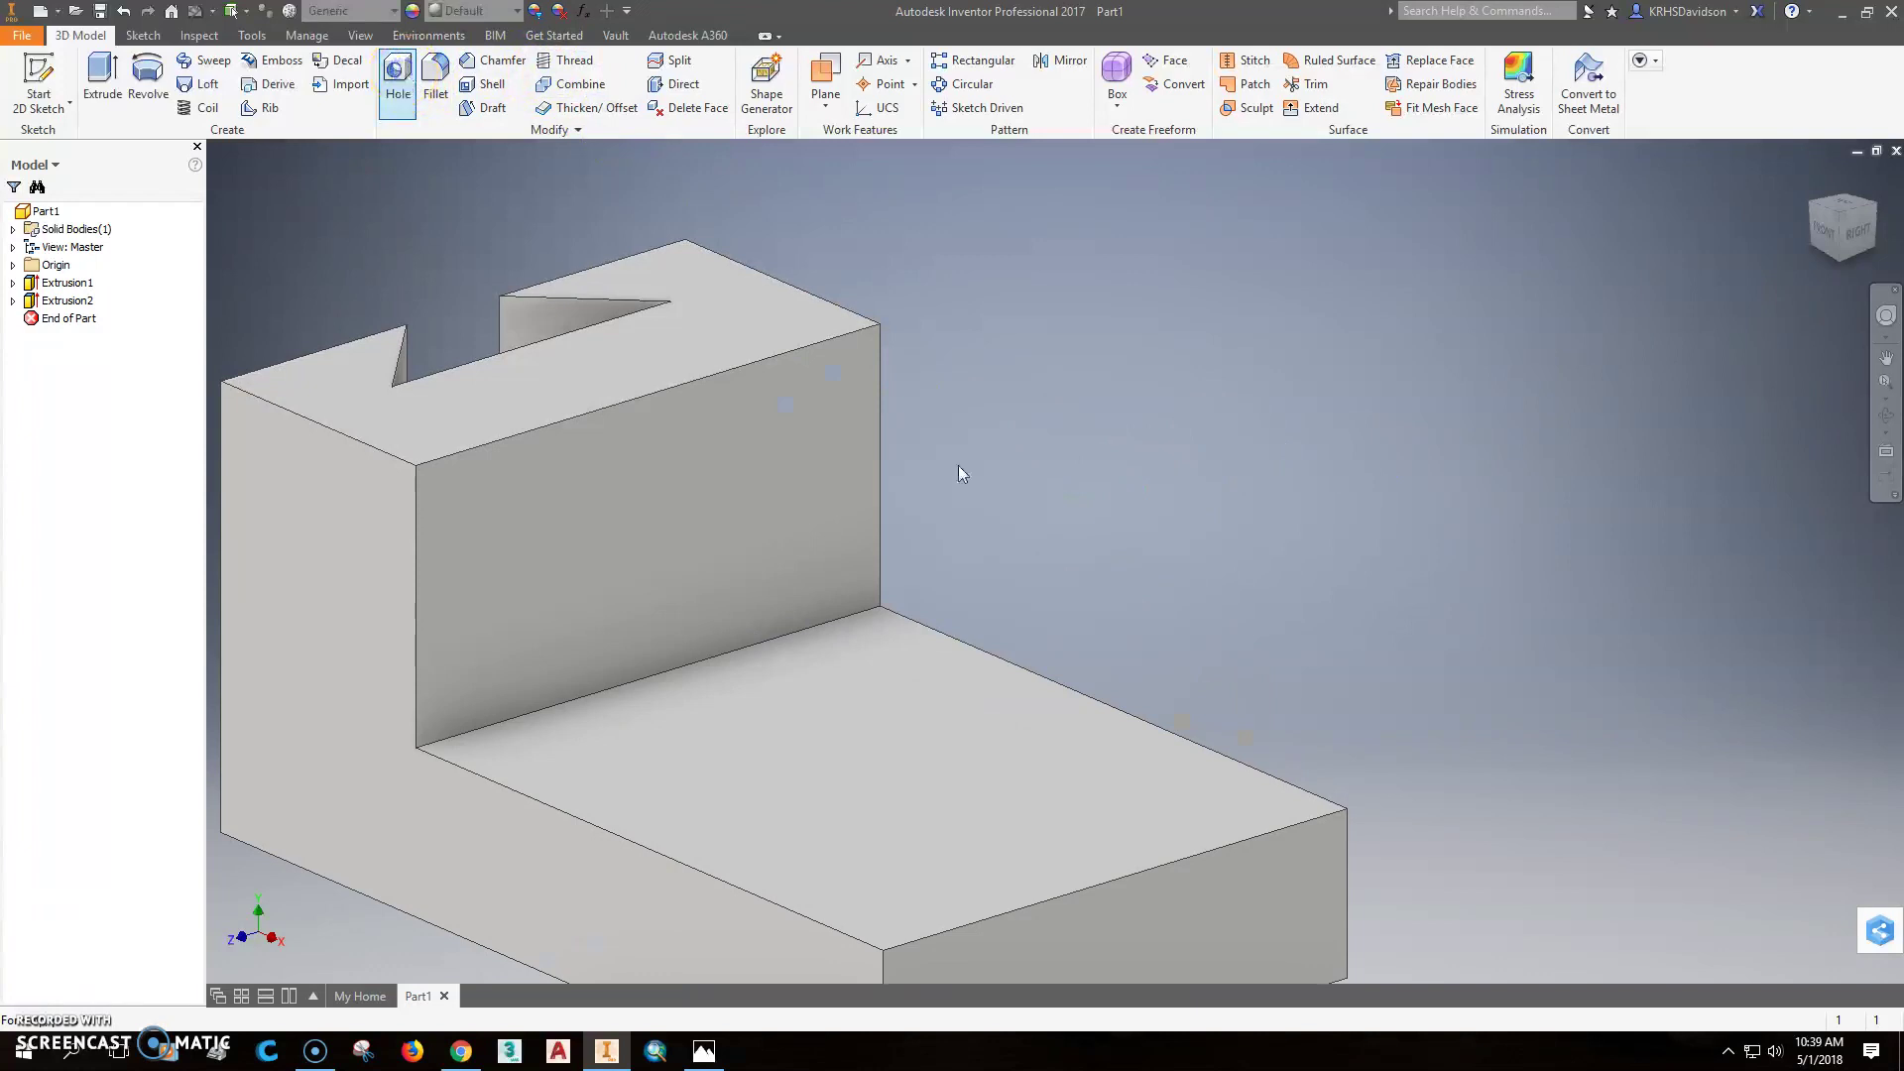
left_click(953, 809)
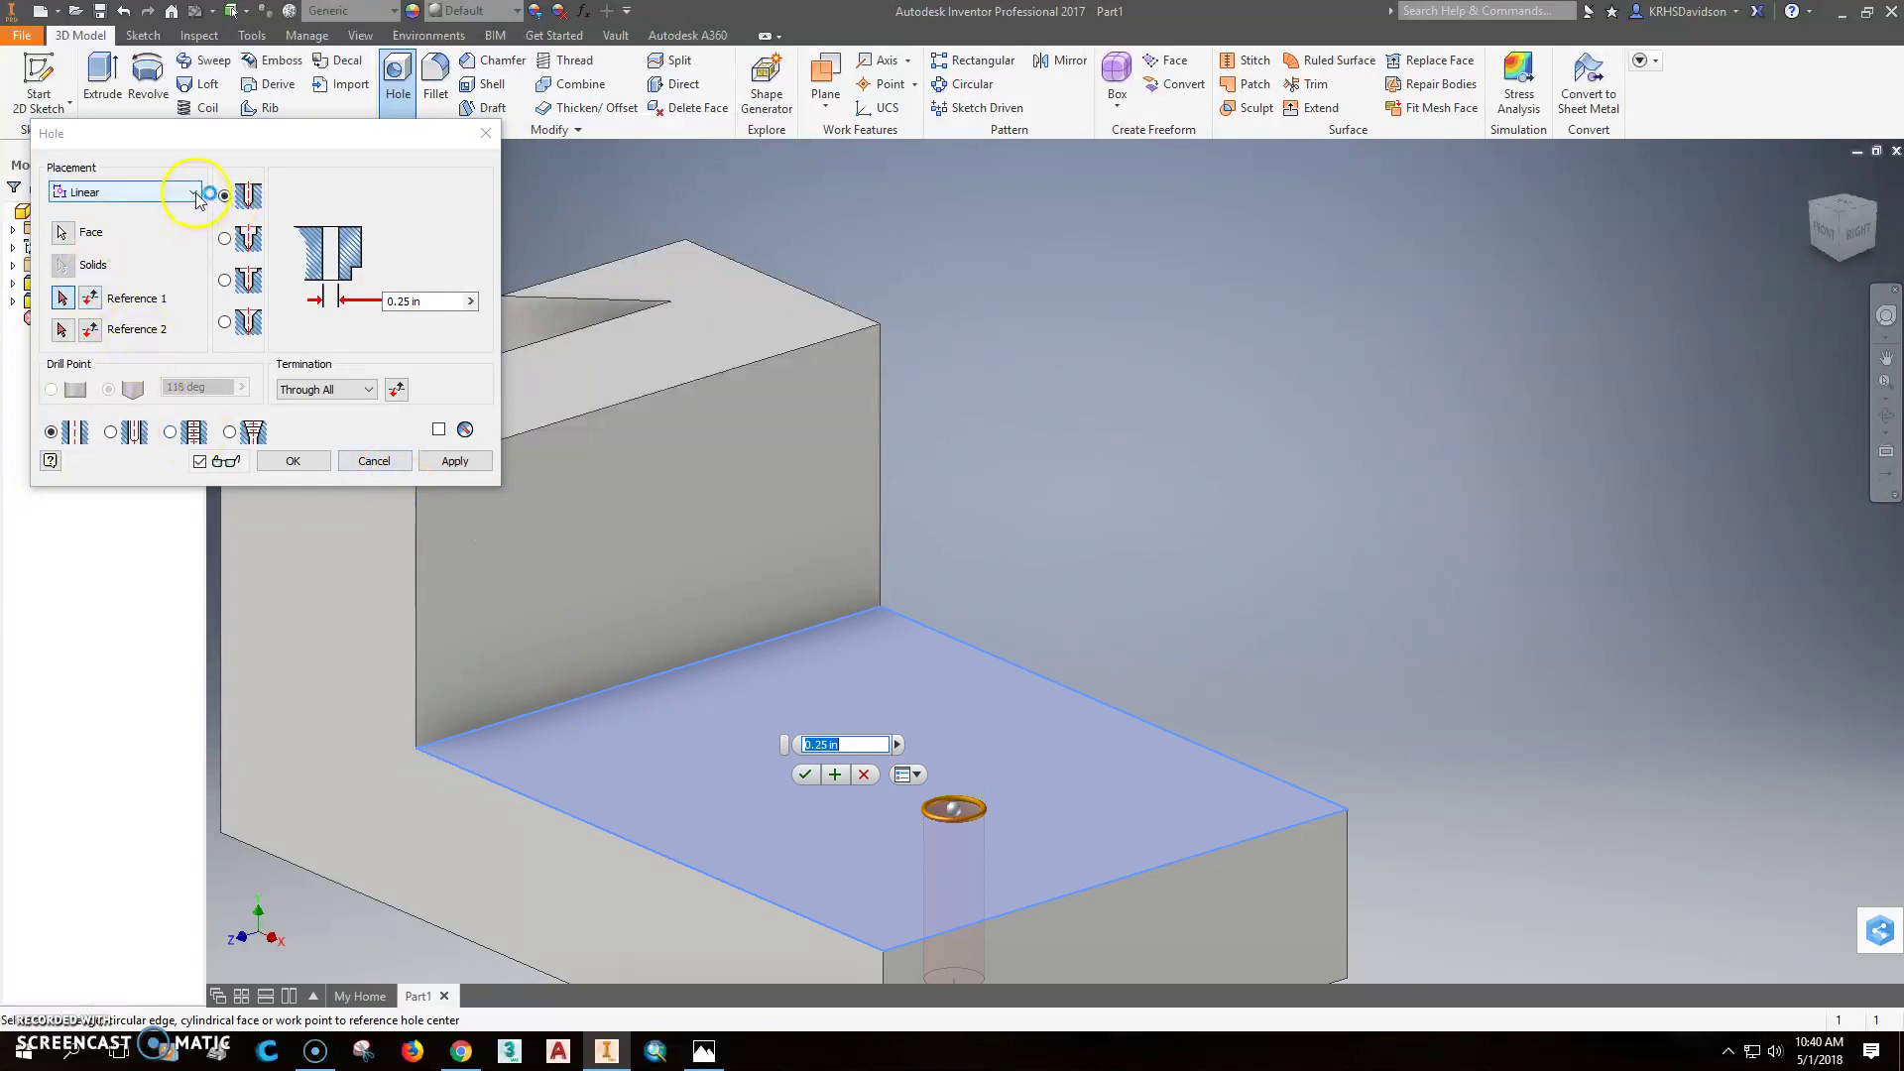
left_click(705, 1052)
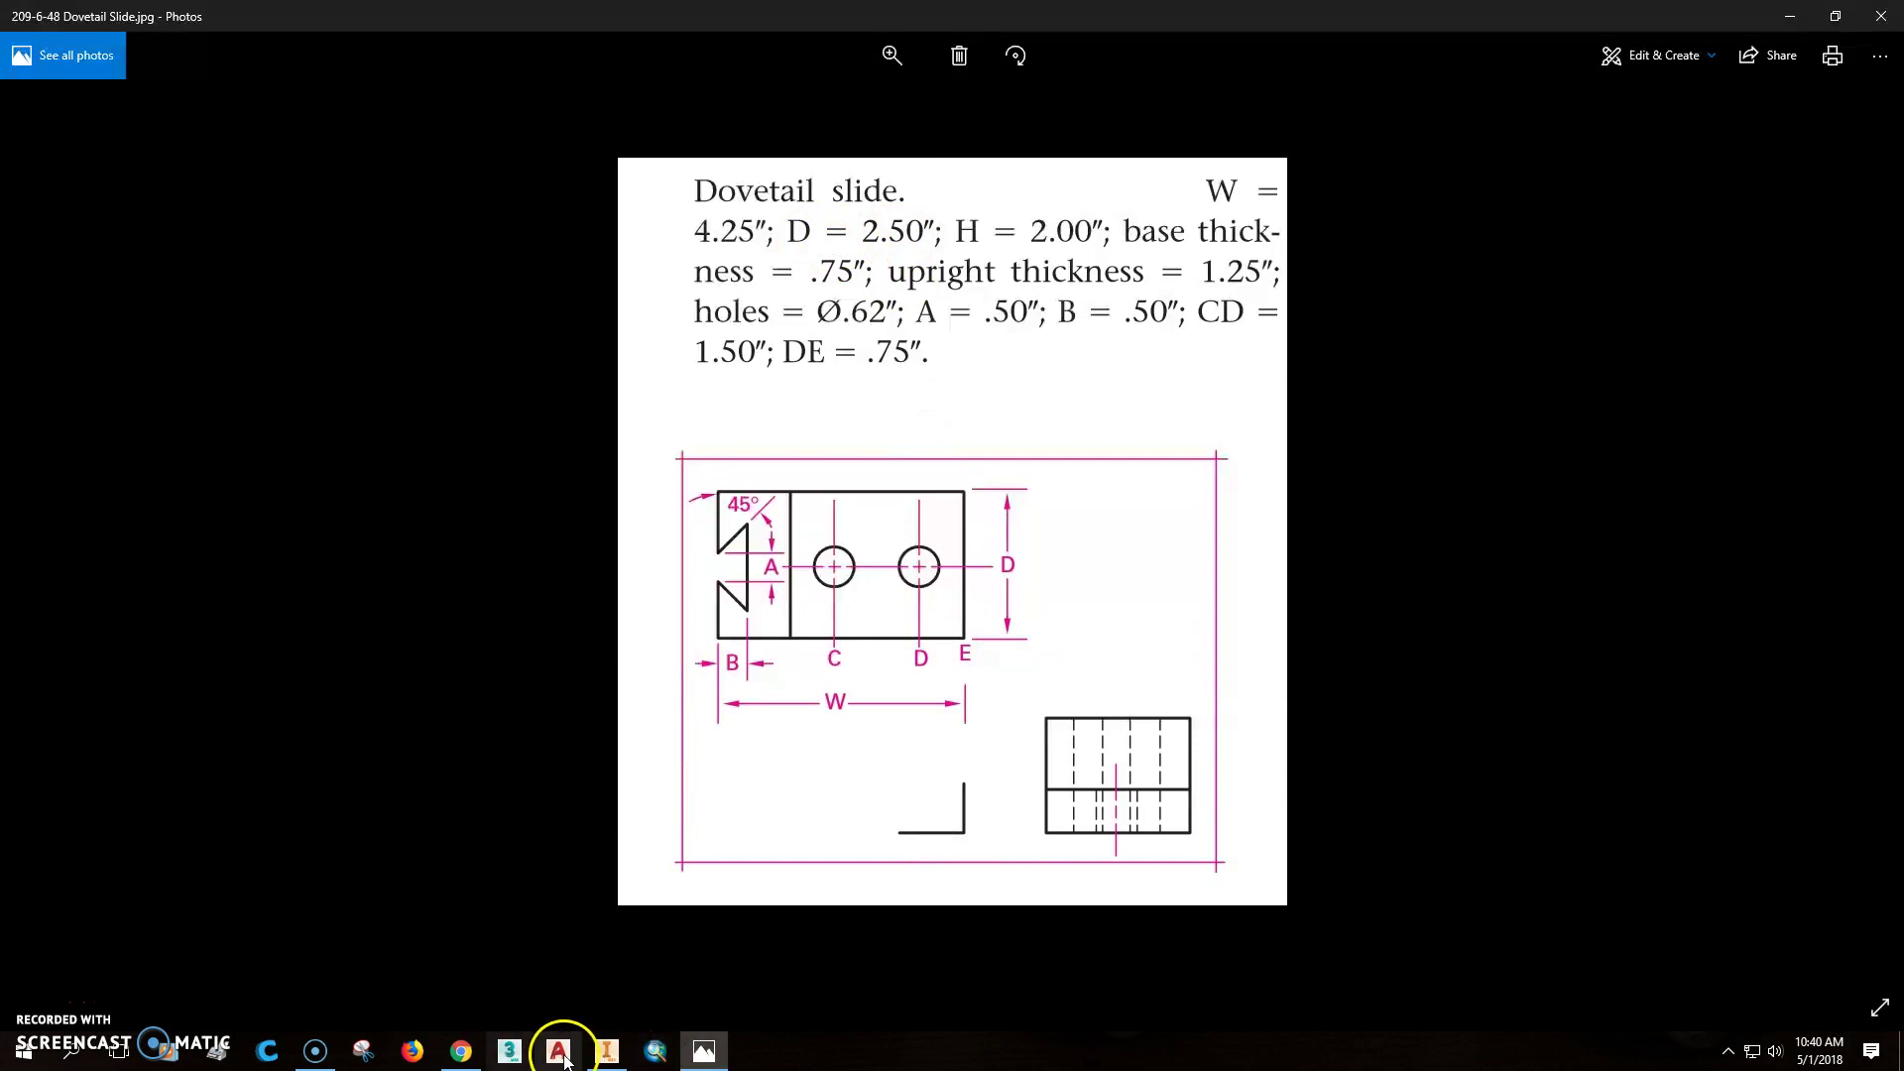
left_click(606, 1051)
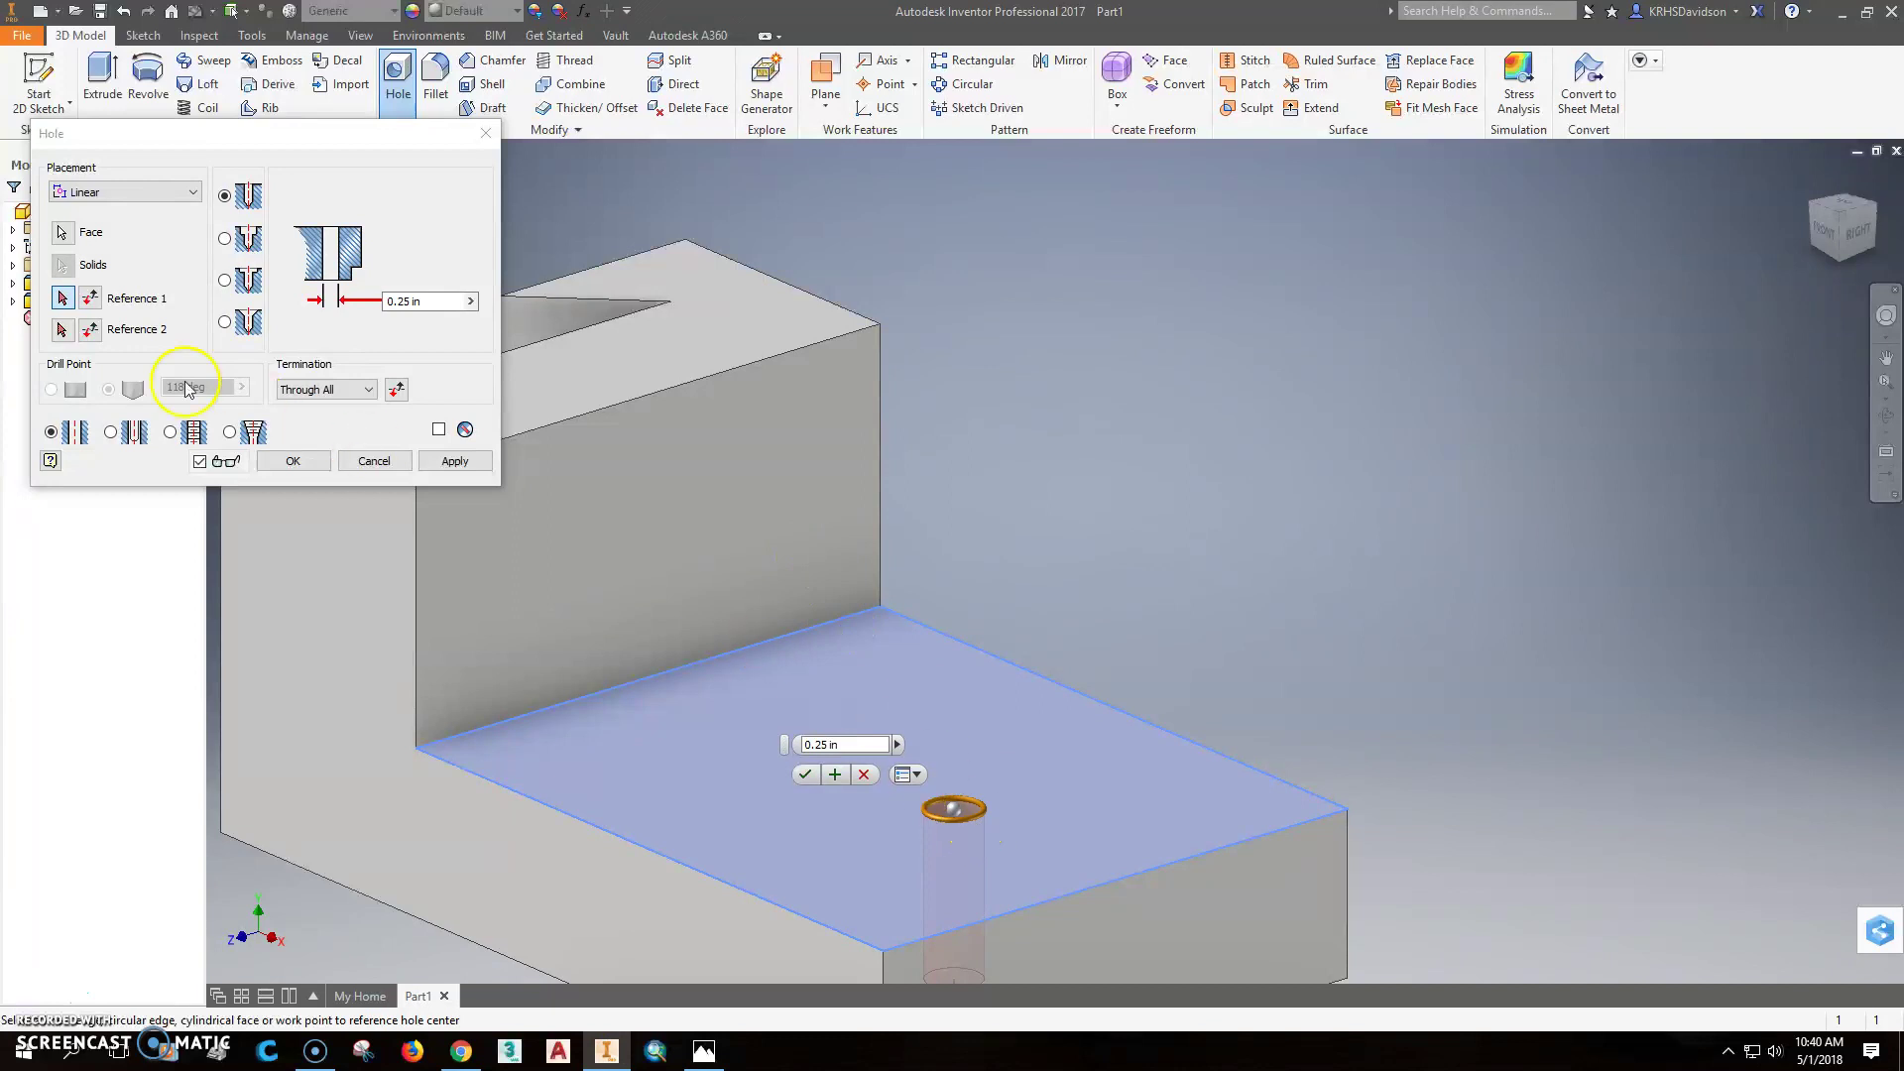
Locate the hole 1.25 (2.5/2) and .75 from the base edges and apply it
left_click(1181, 736)
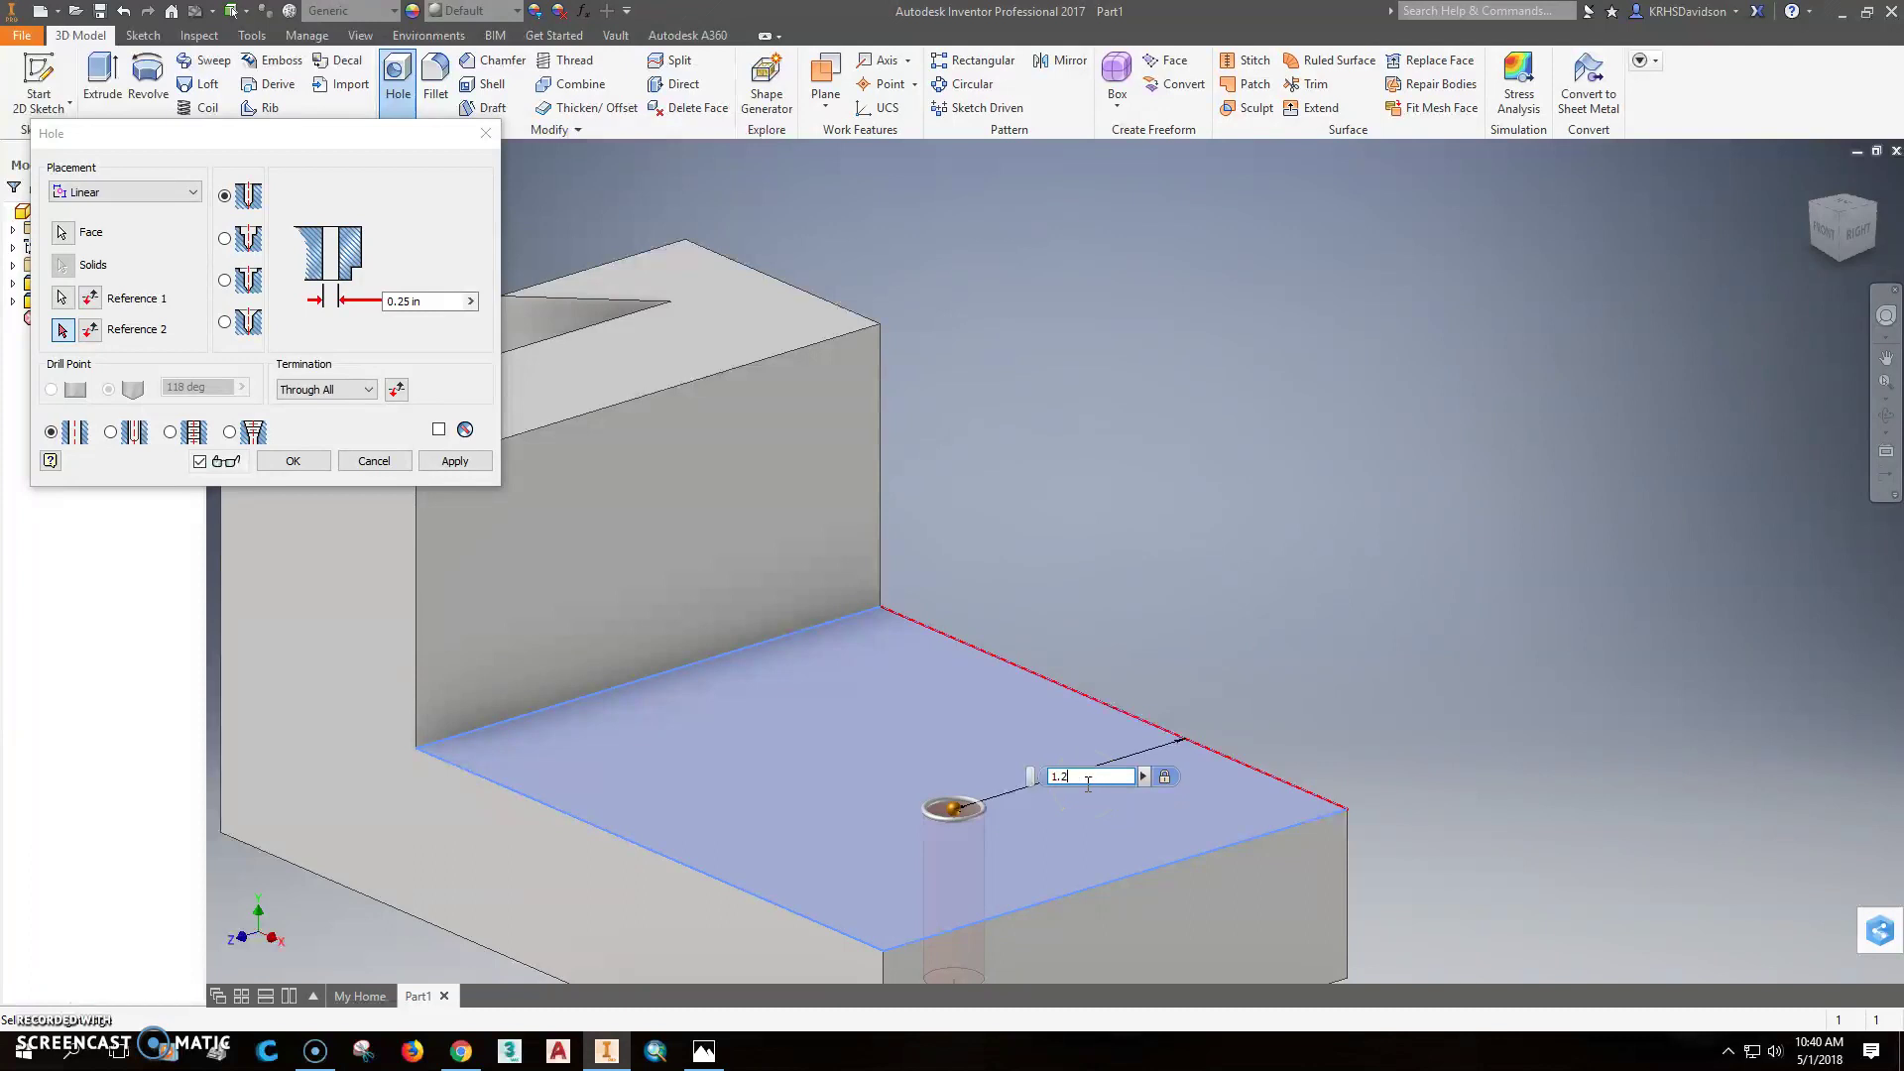
type("0.02")
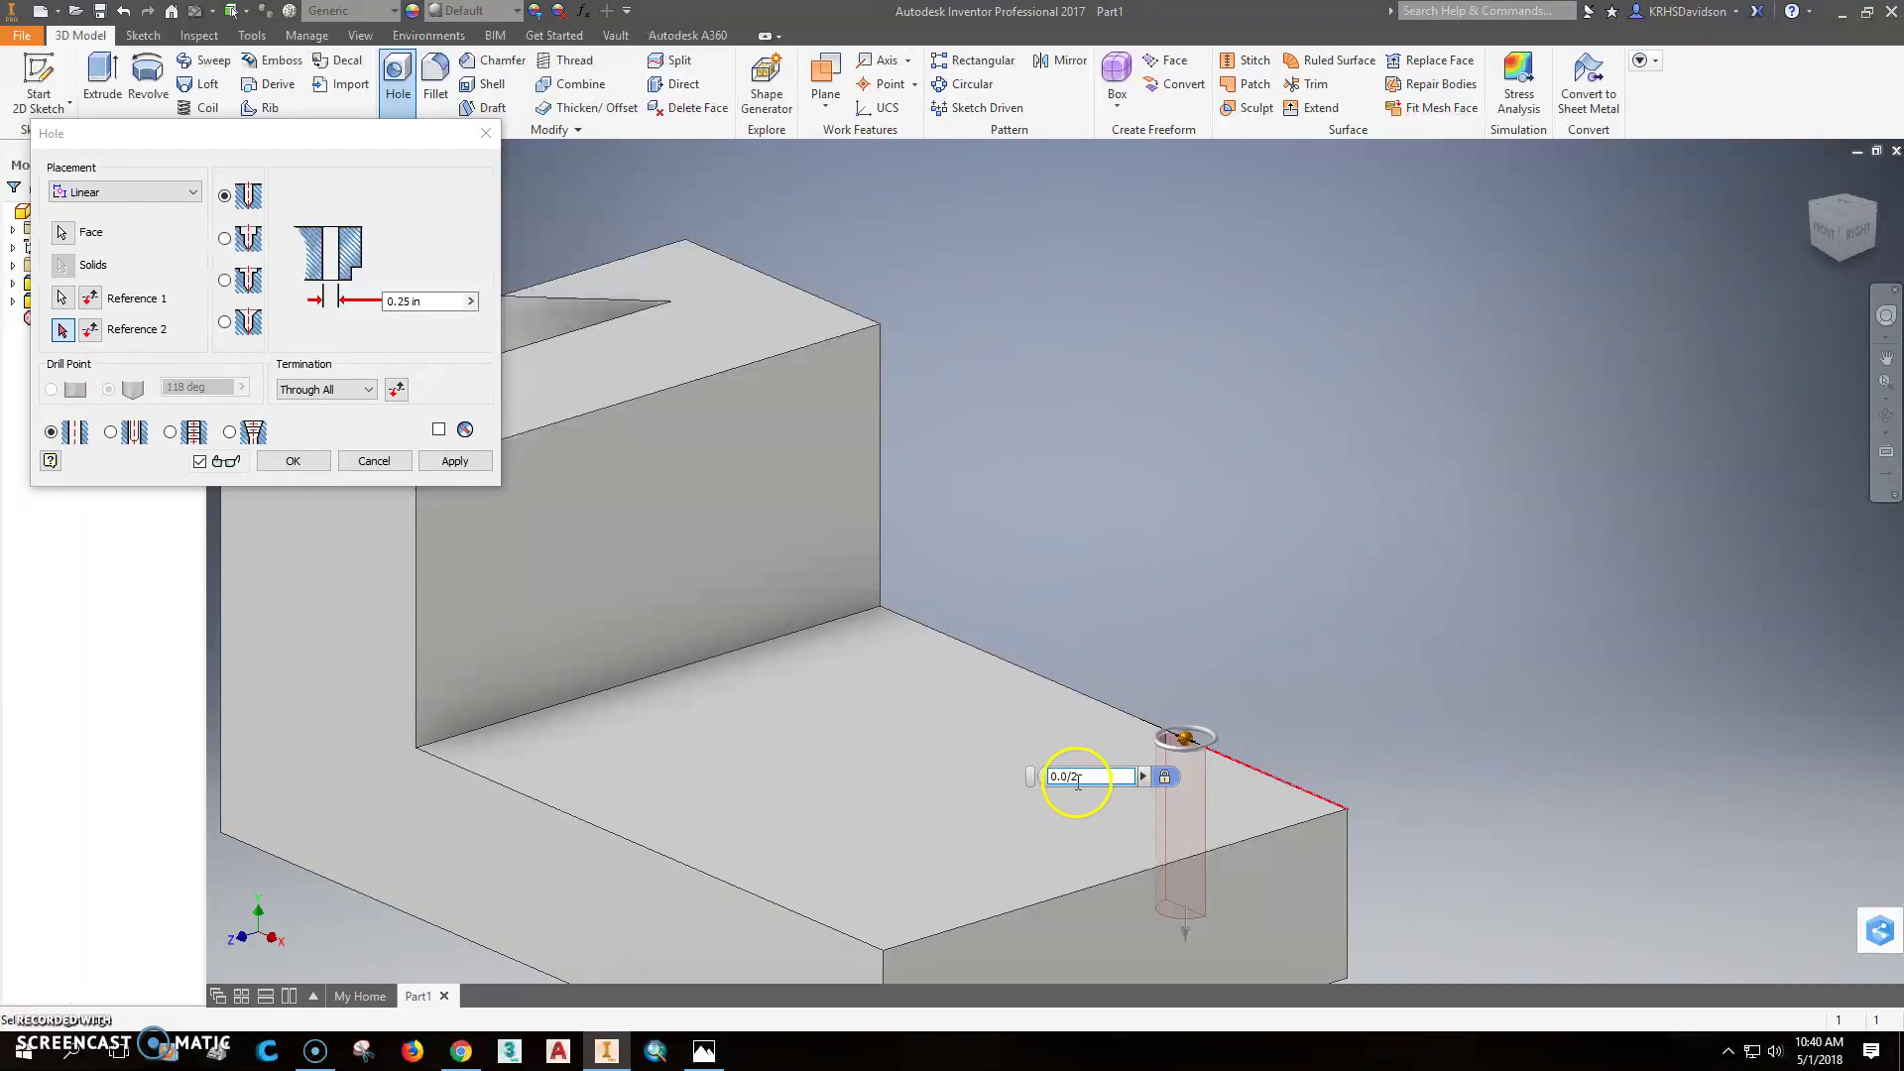
double_click(1093, 779)
type("2.5")
key("Return")
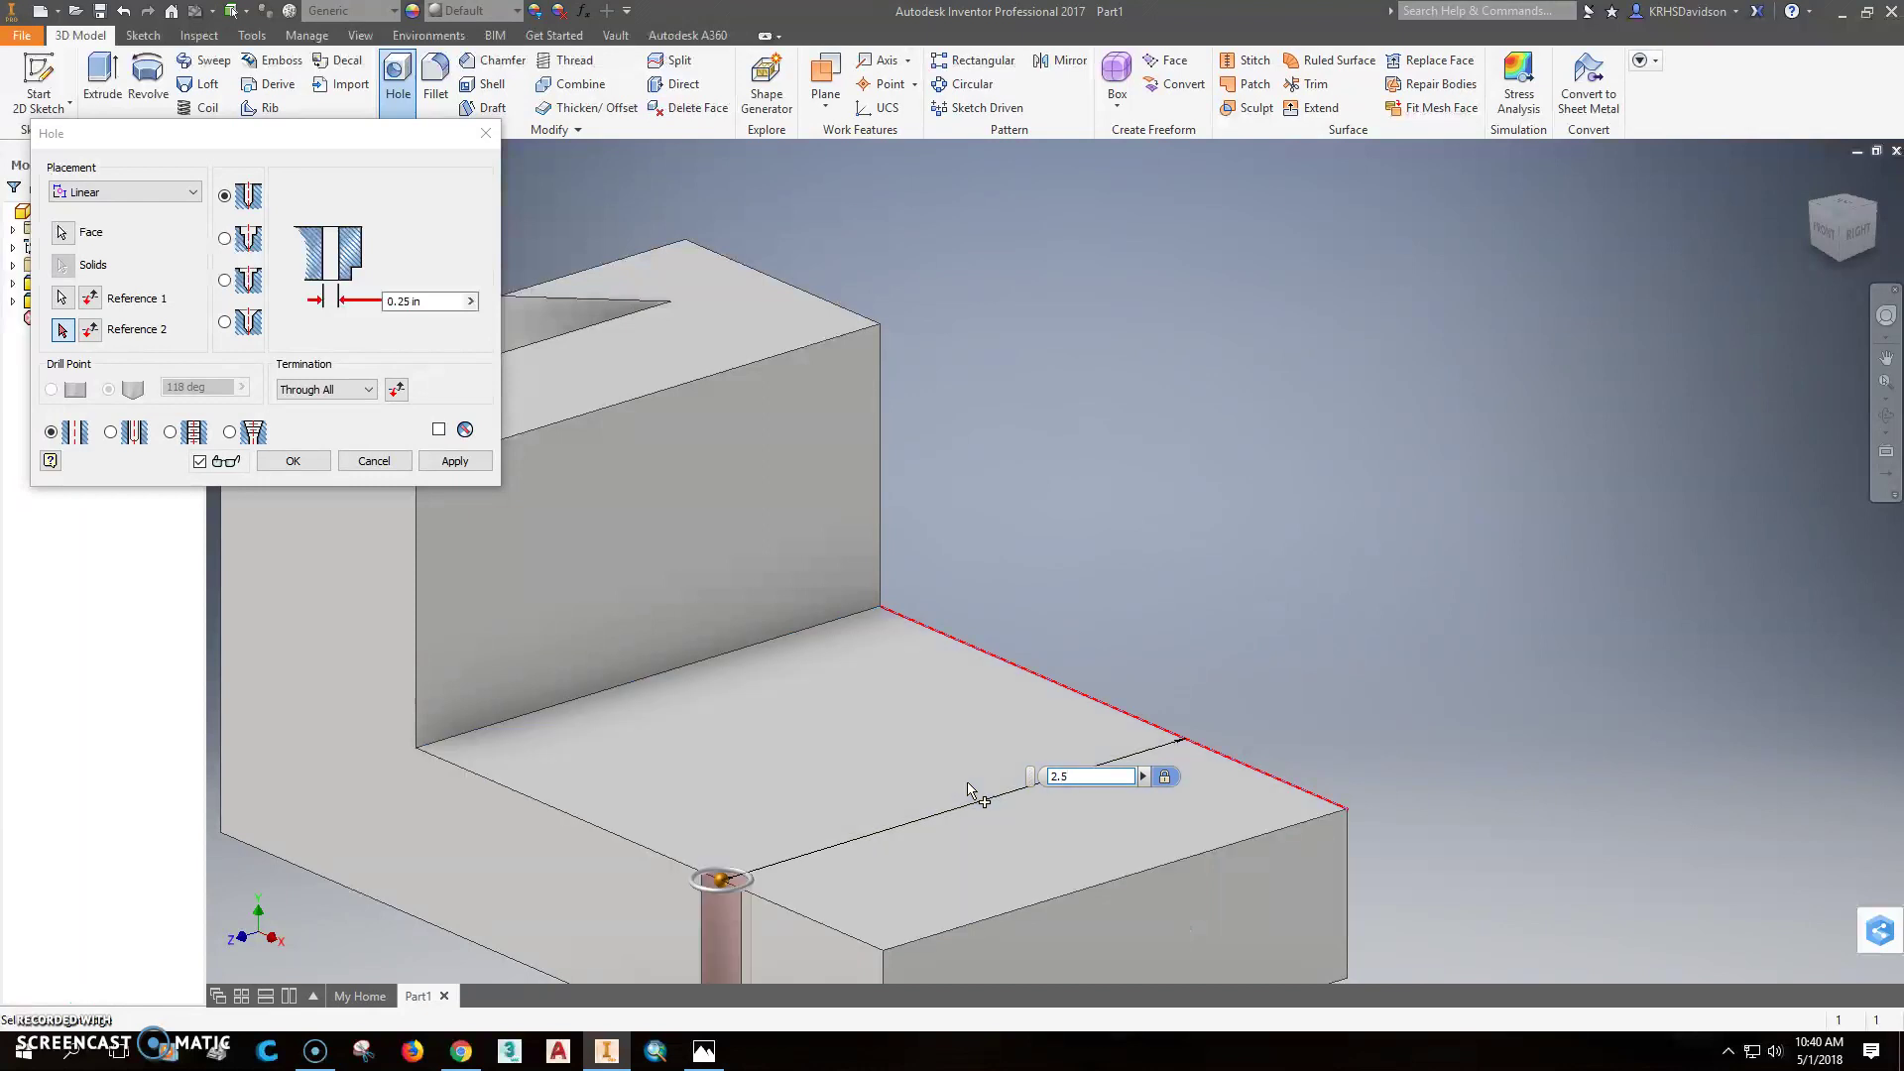
type("/2")
key("Return")
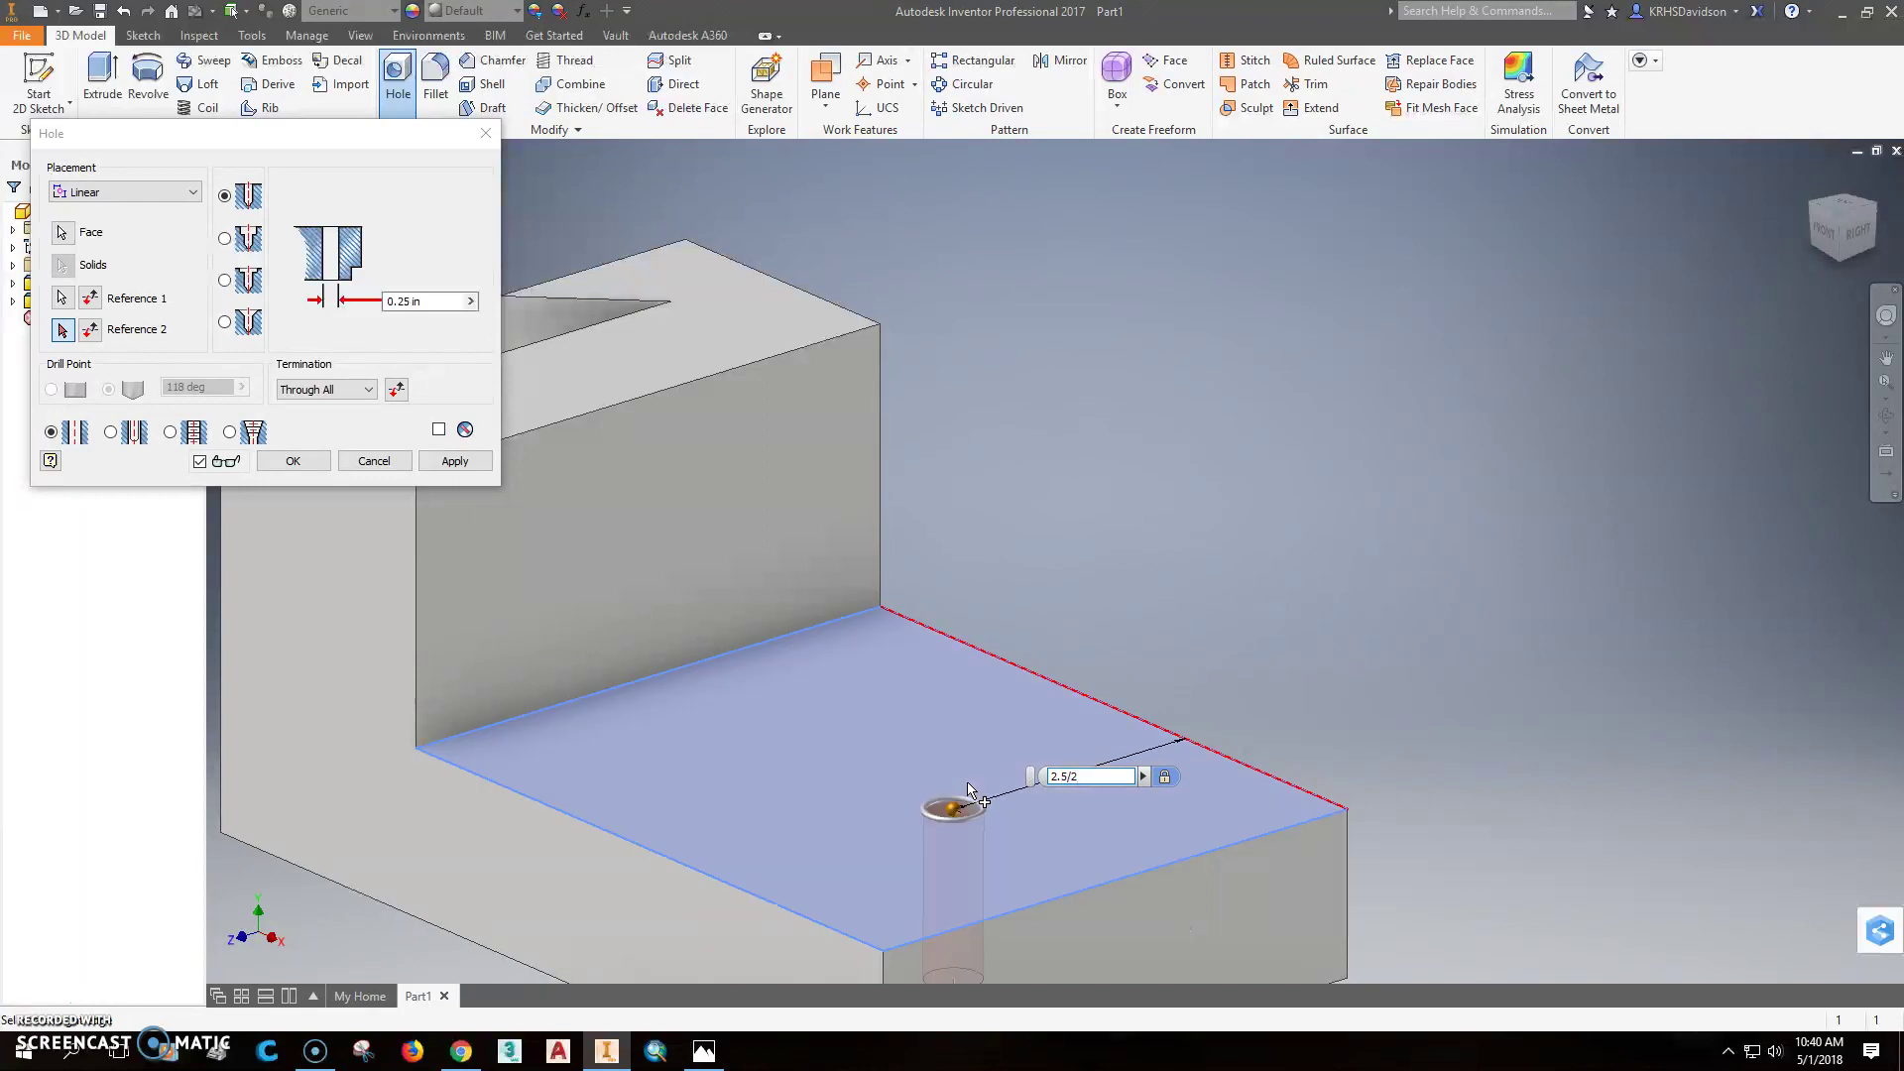
left_click(1108, 892)
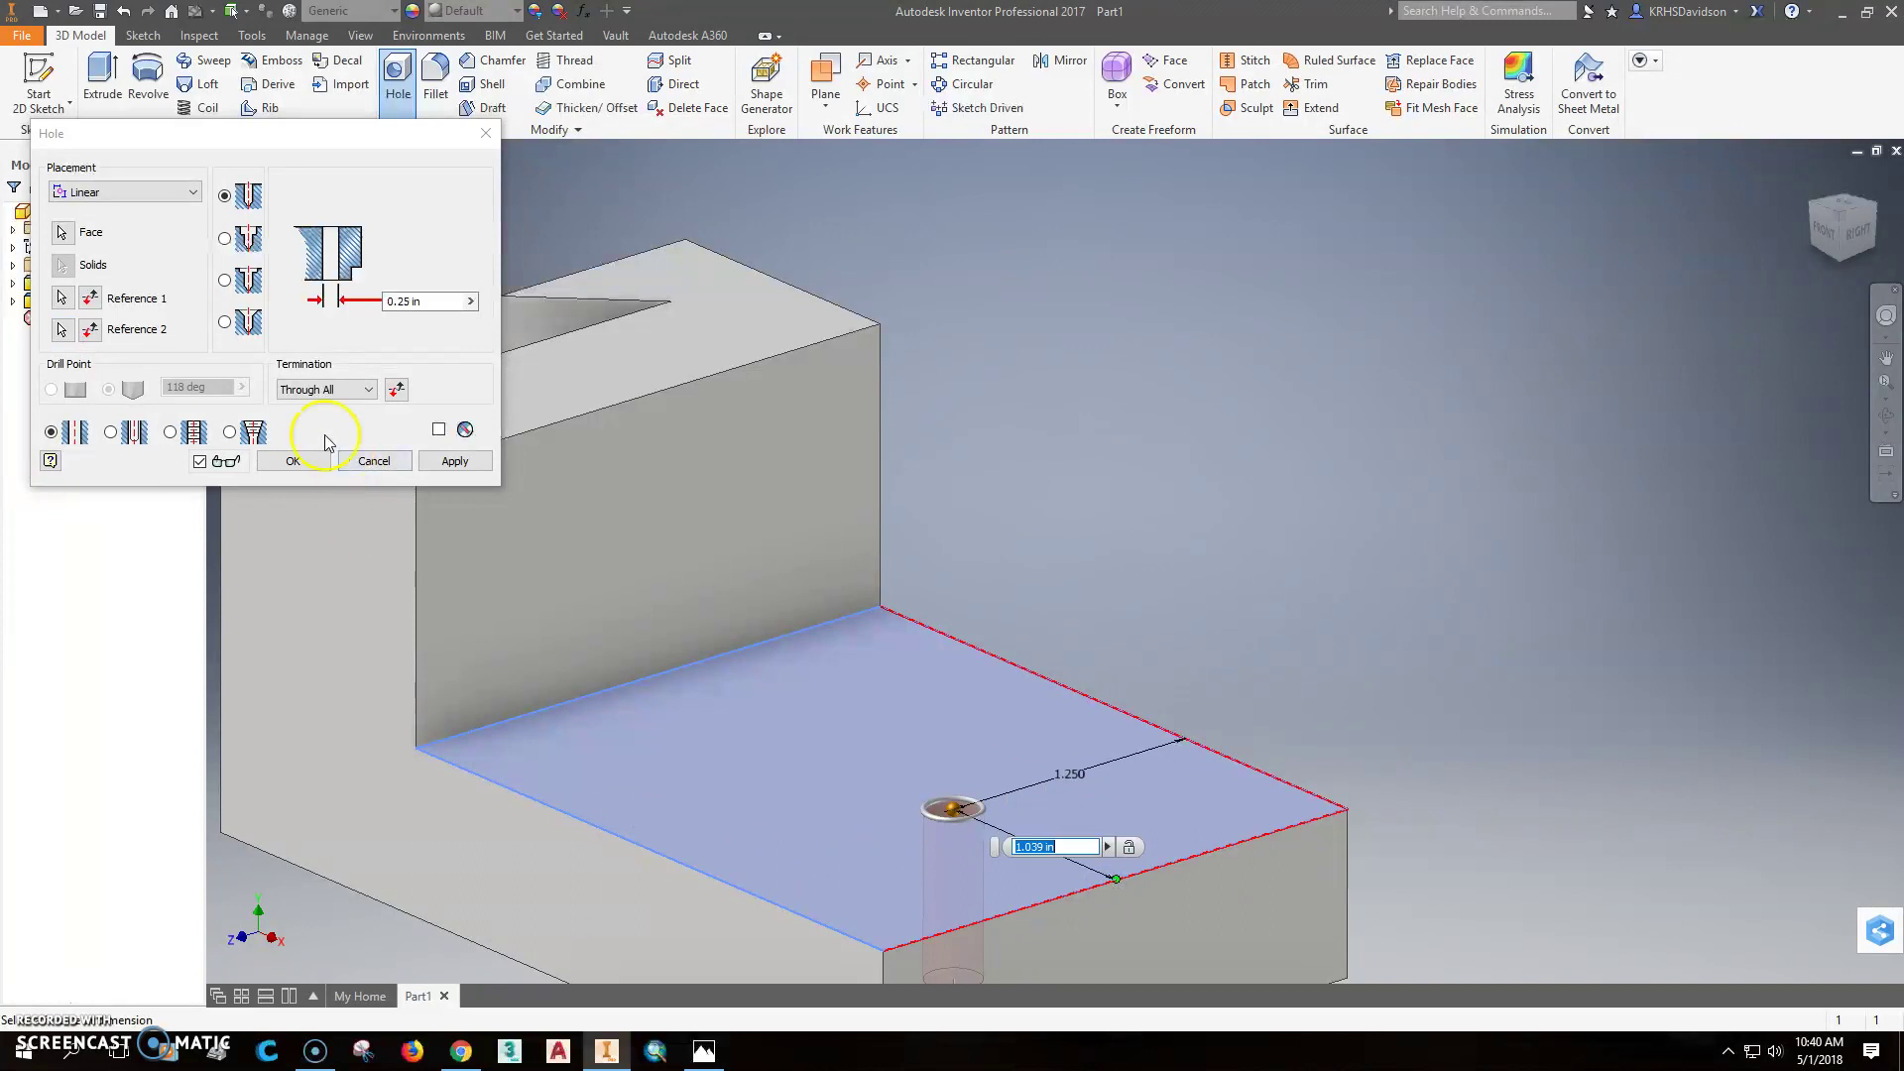
left_click(703, 1052)
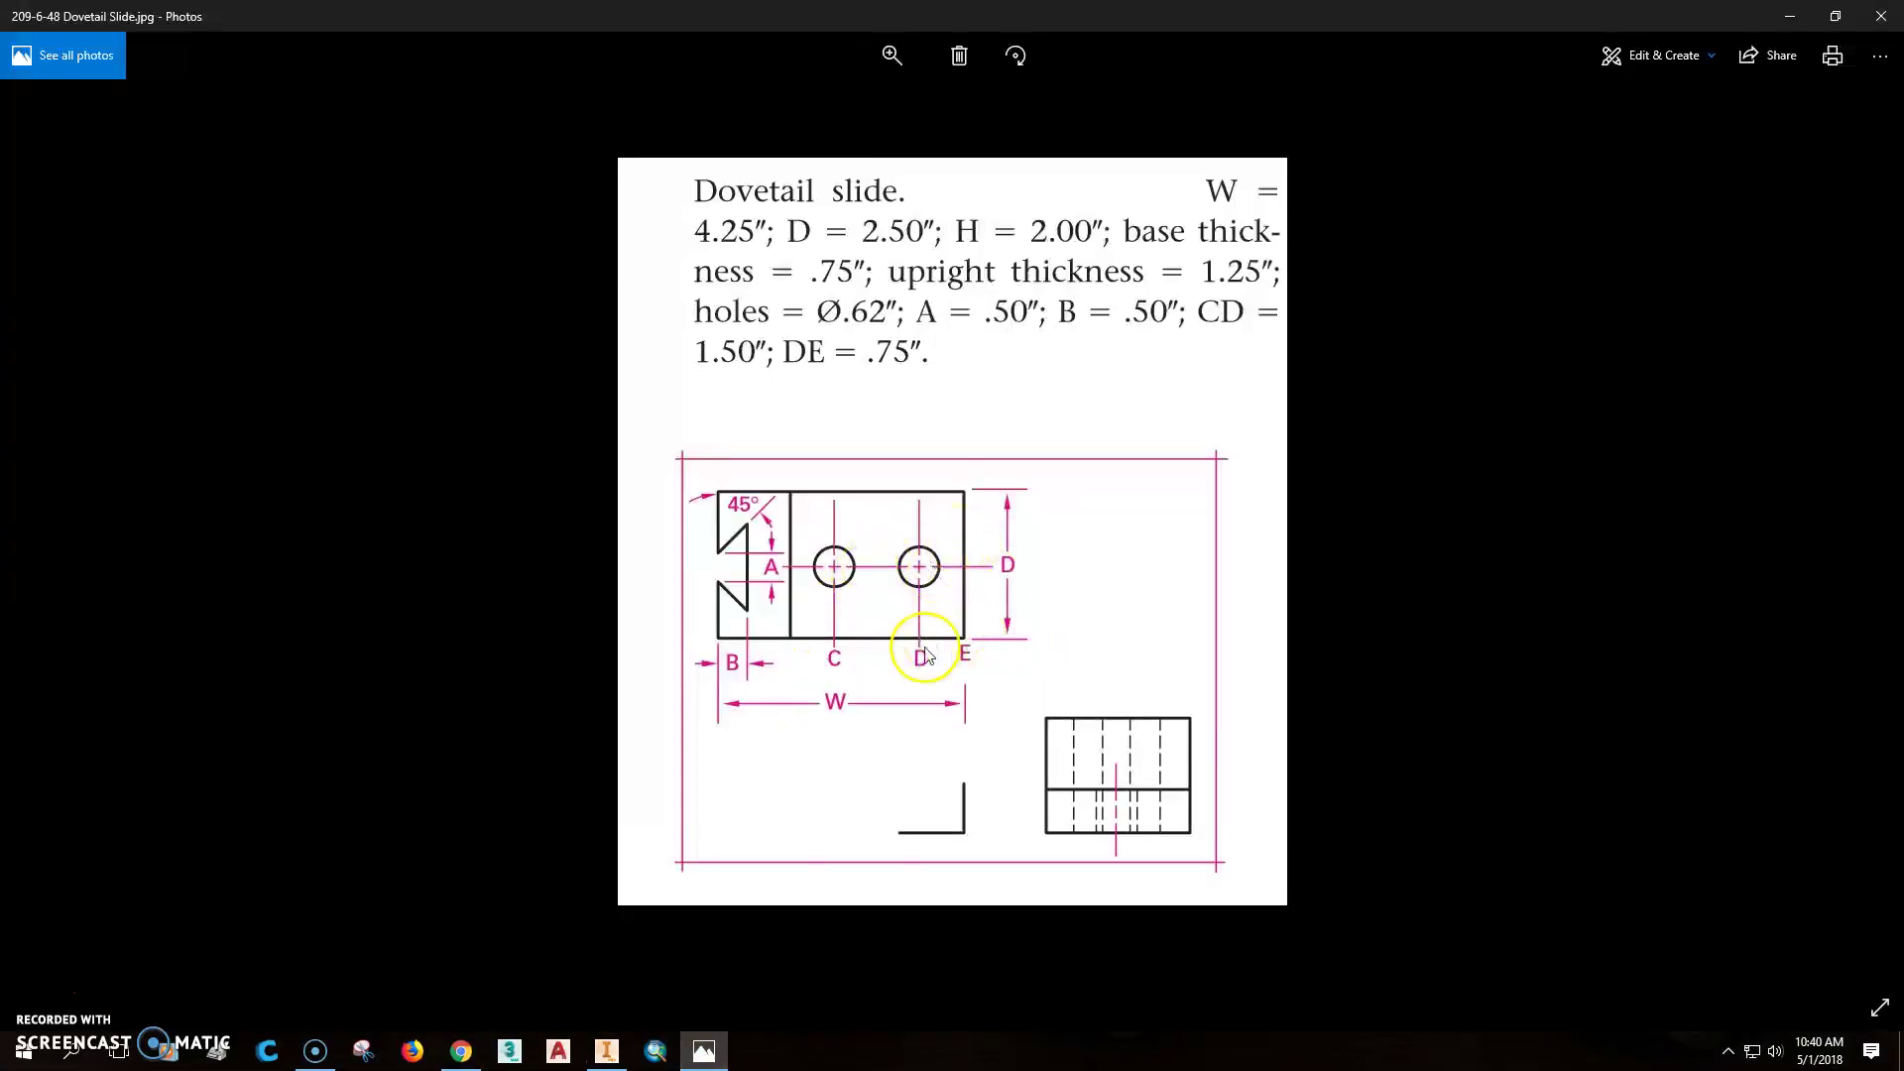
left_click(605, 1048)
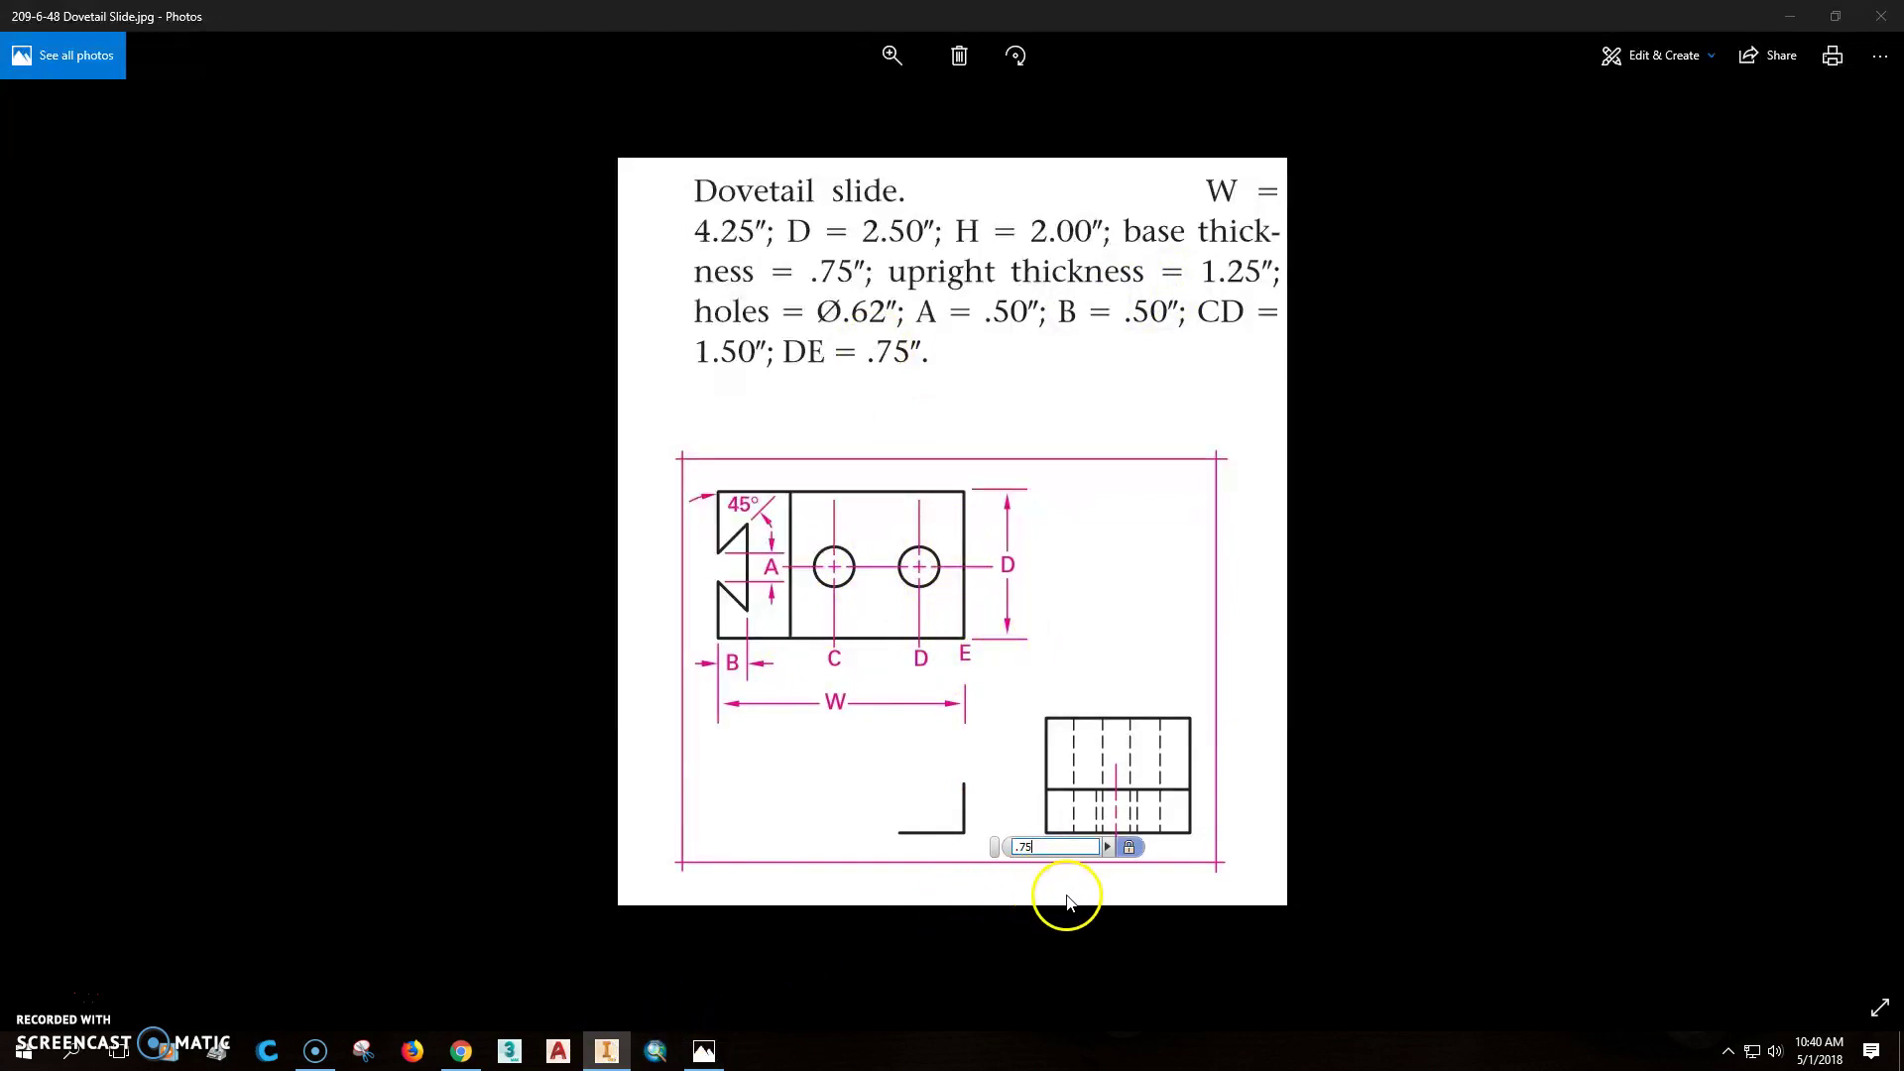
left_click(606, 1052)
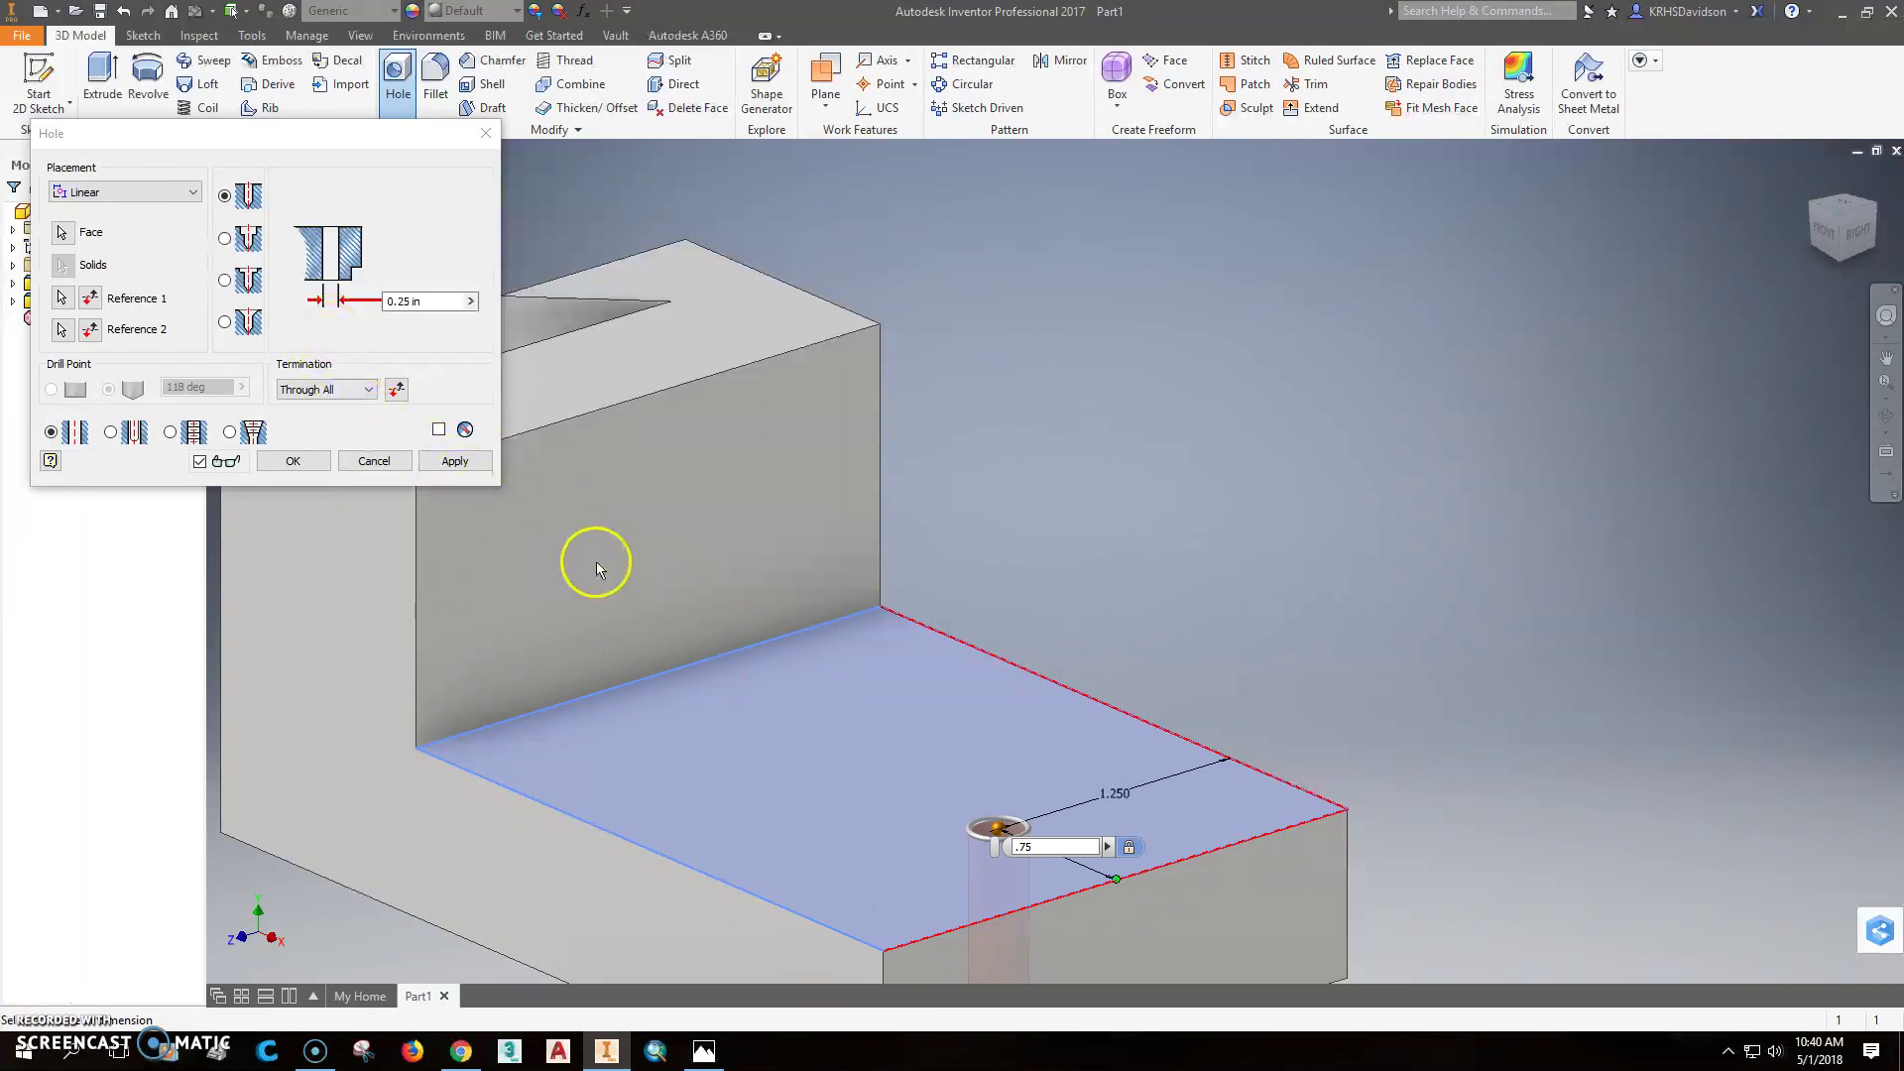
left_click(457, 462)
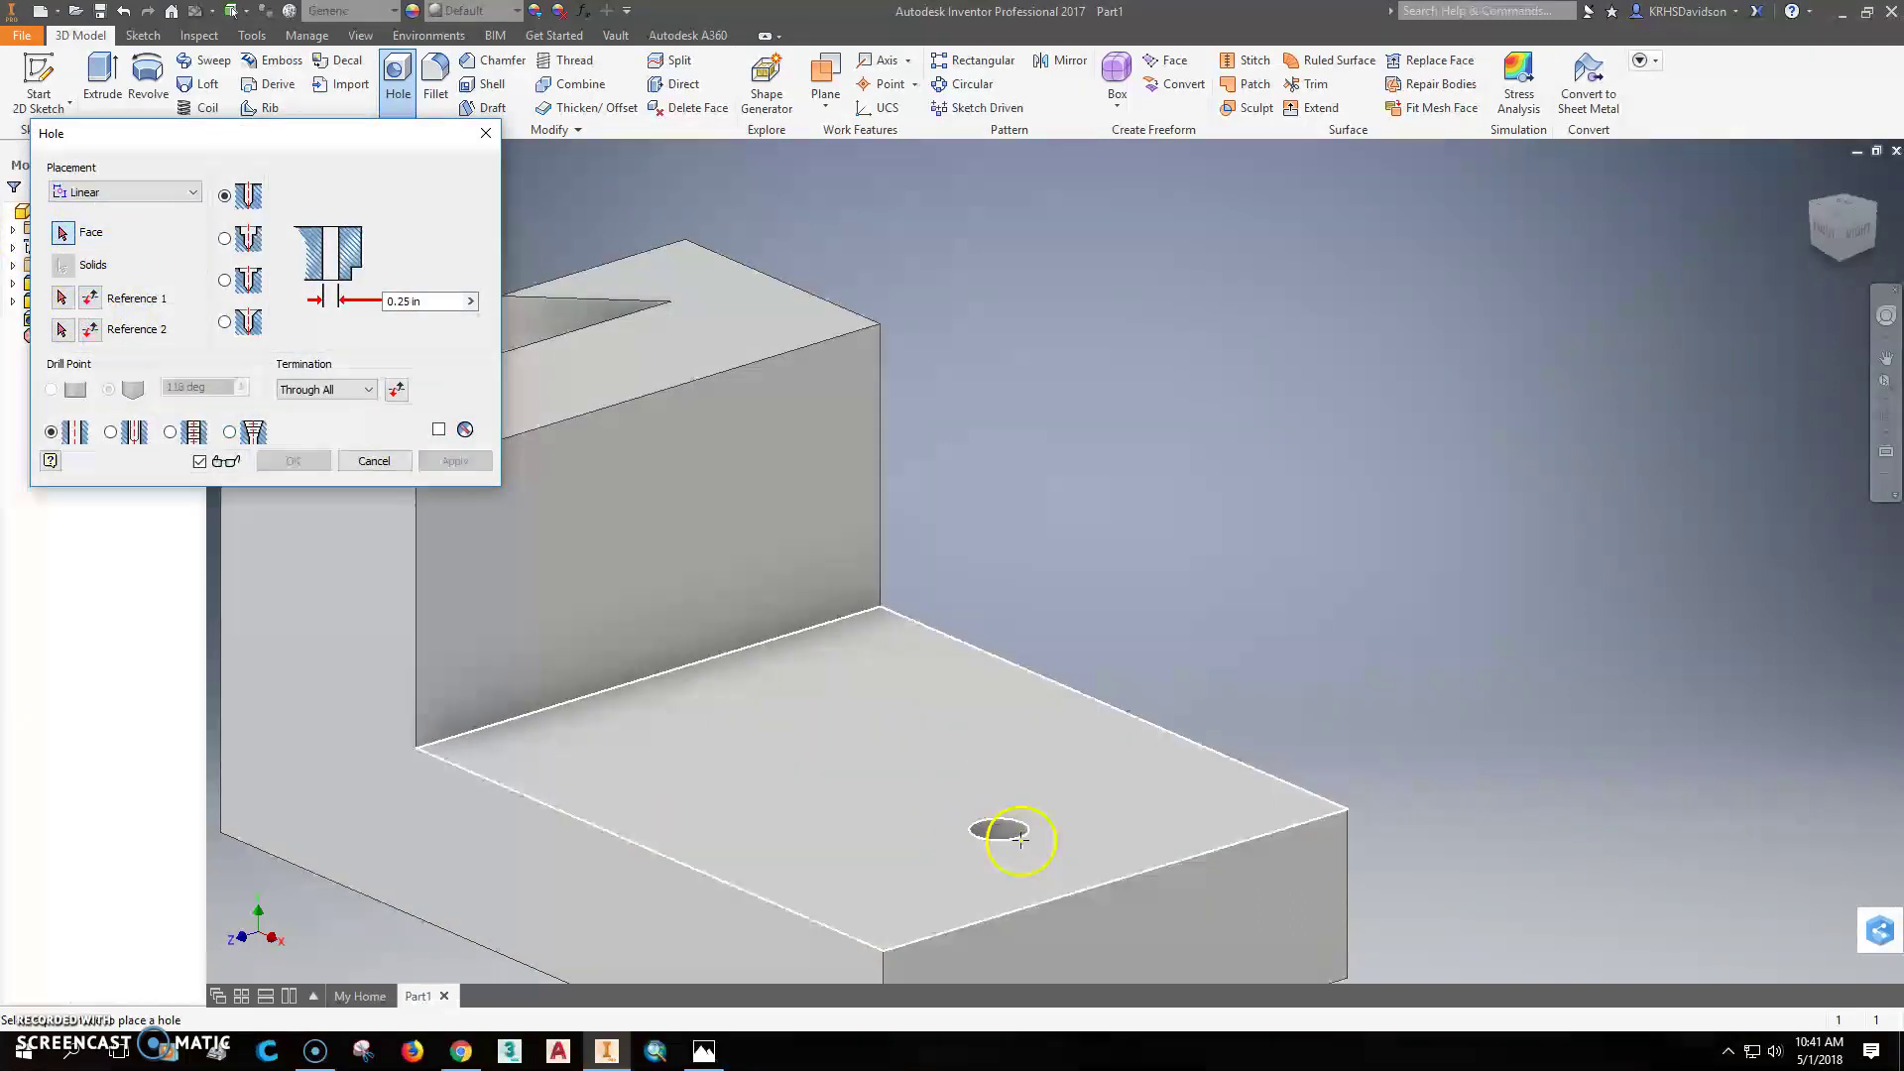
Set the second hole's diameter to .62 in, checking the reference drawing
left_click(412, 303)
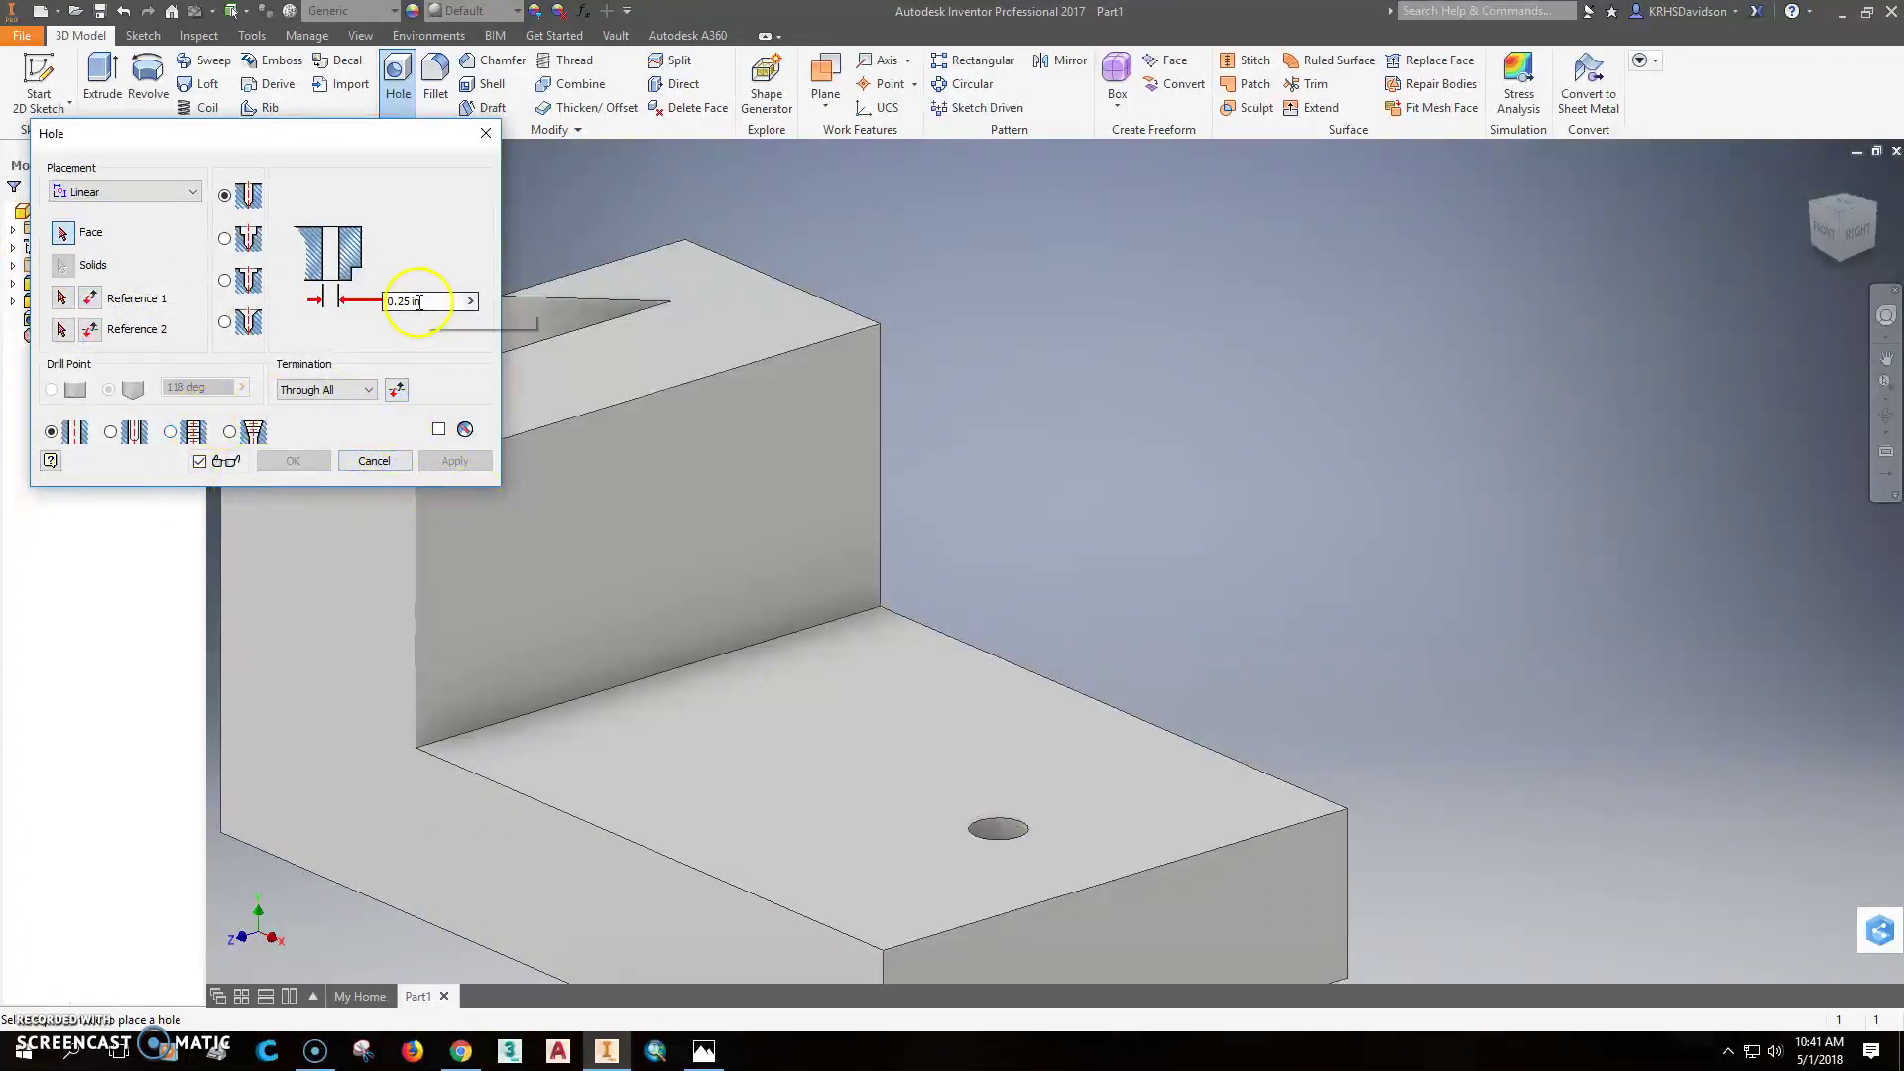
left_click(704, 1051)
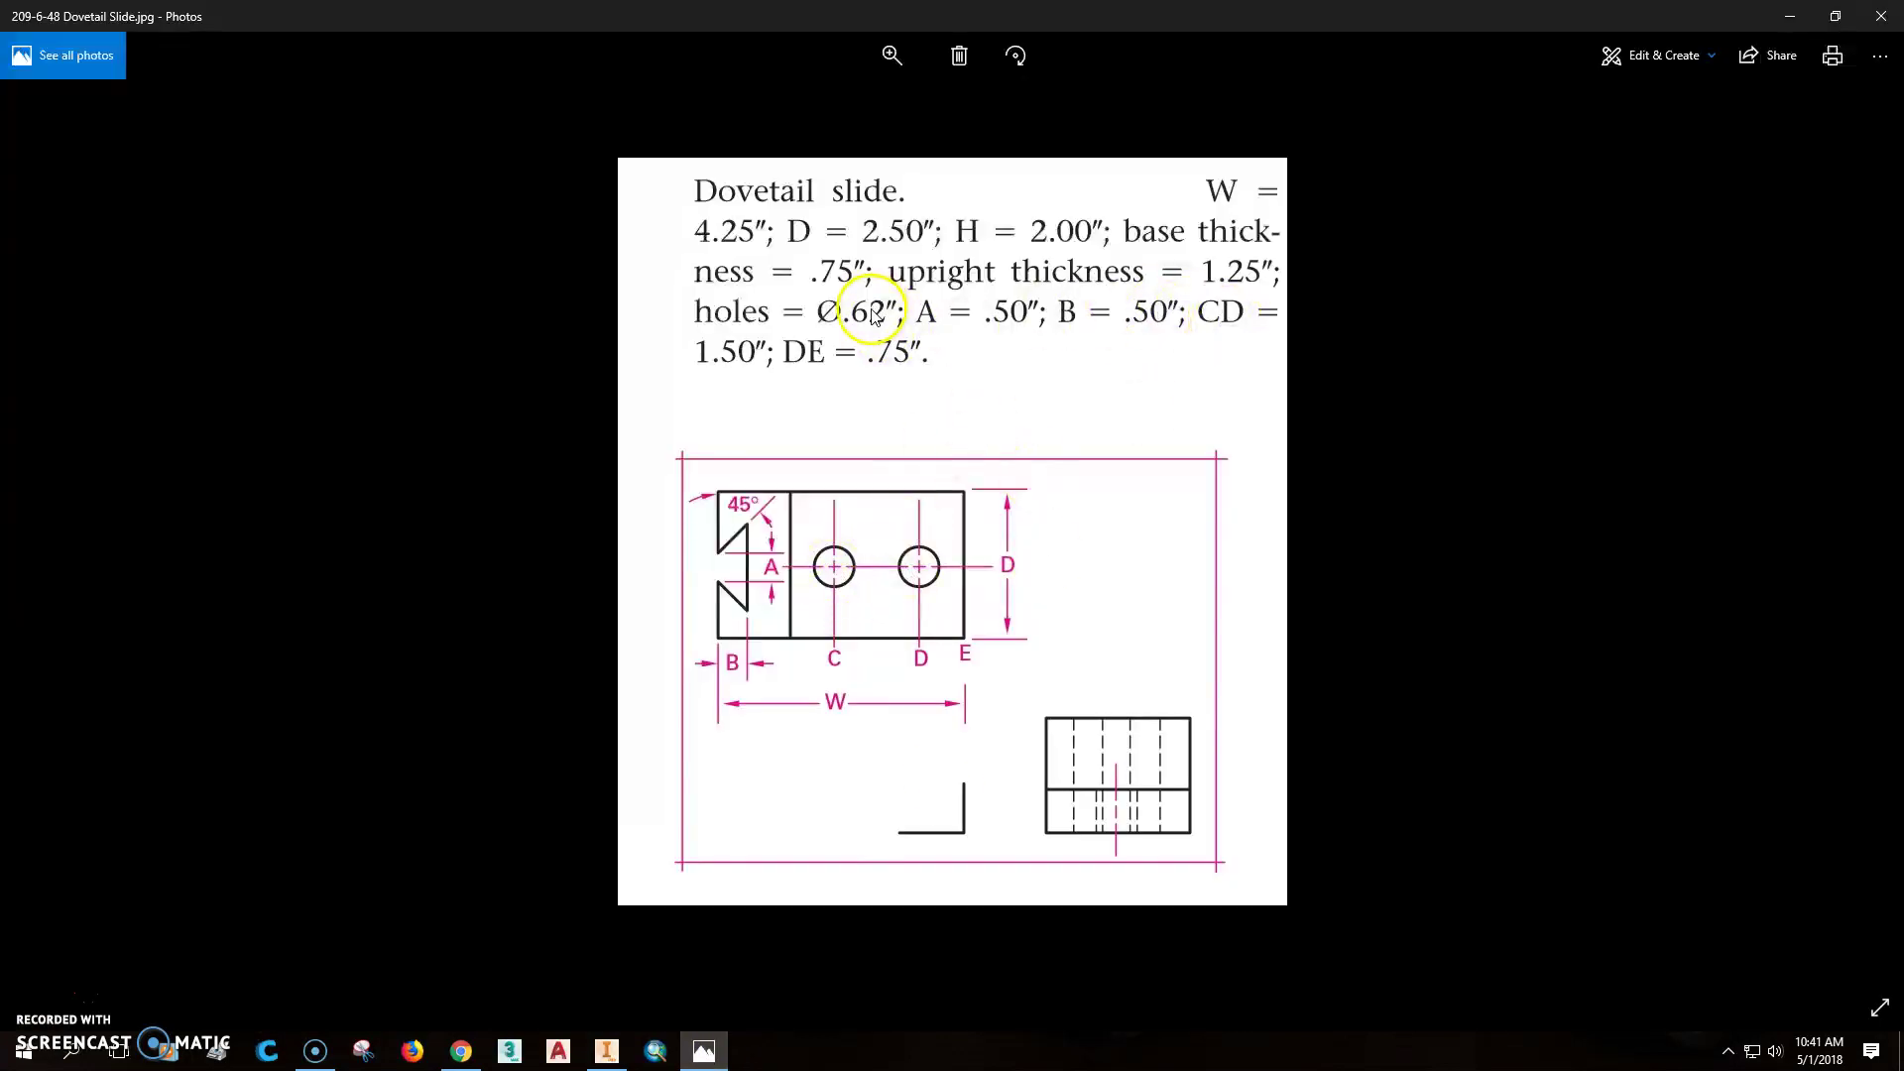
left_click(606, 1053)
double_click(424, 301)
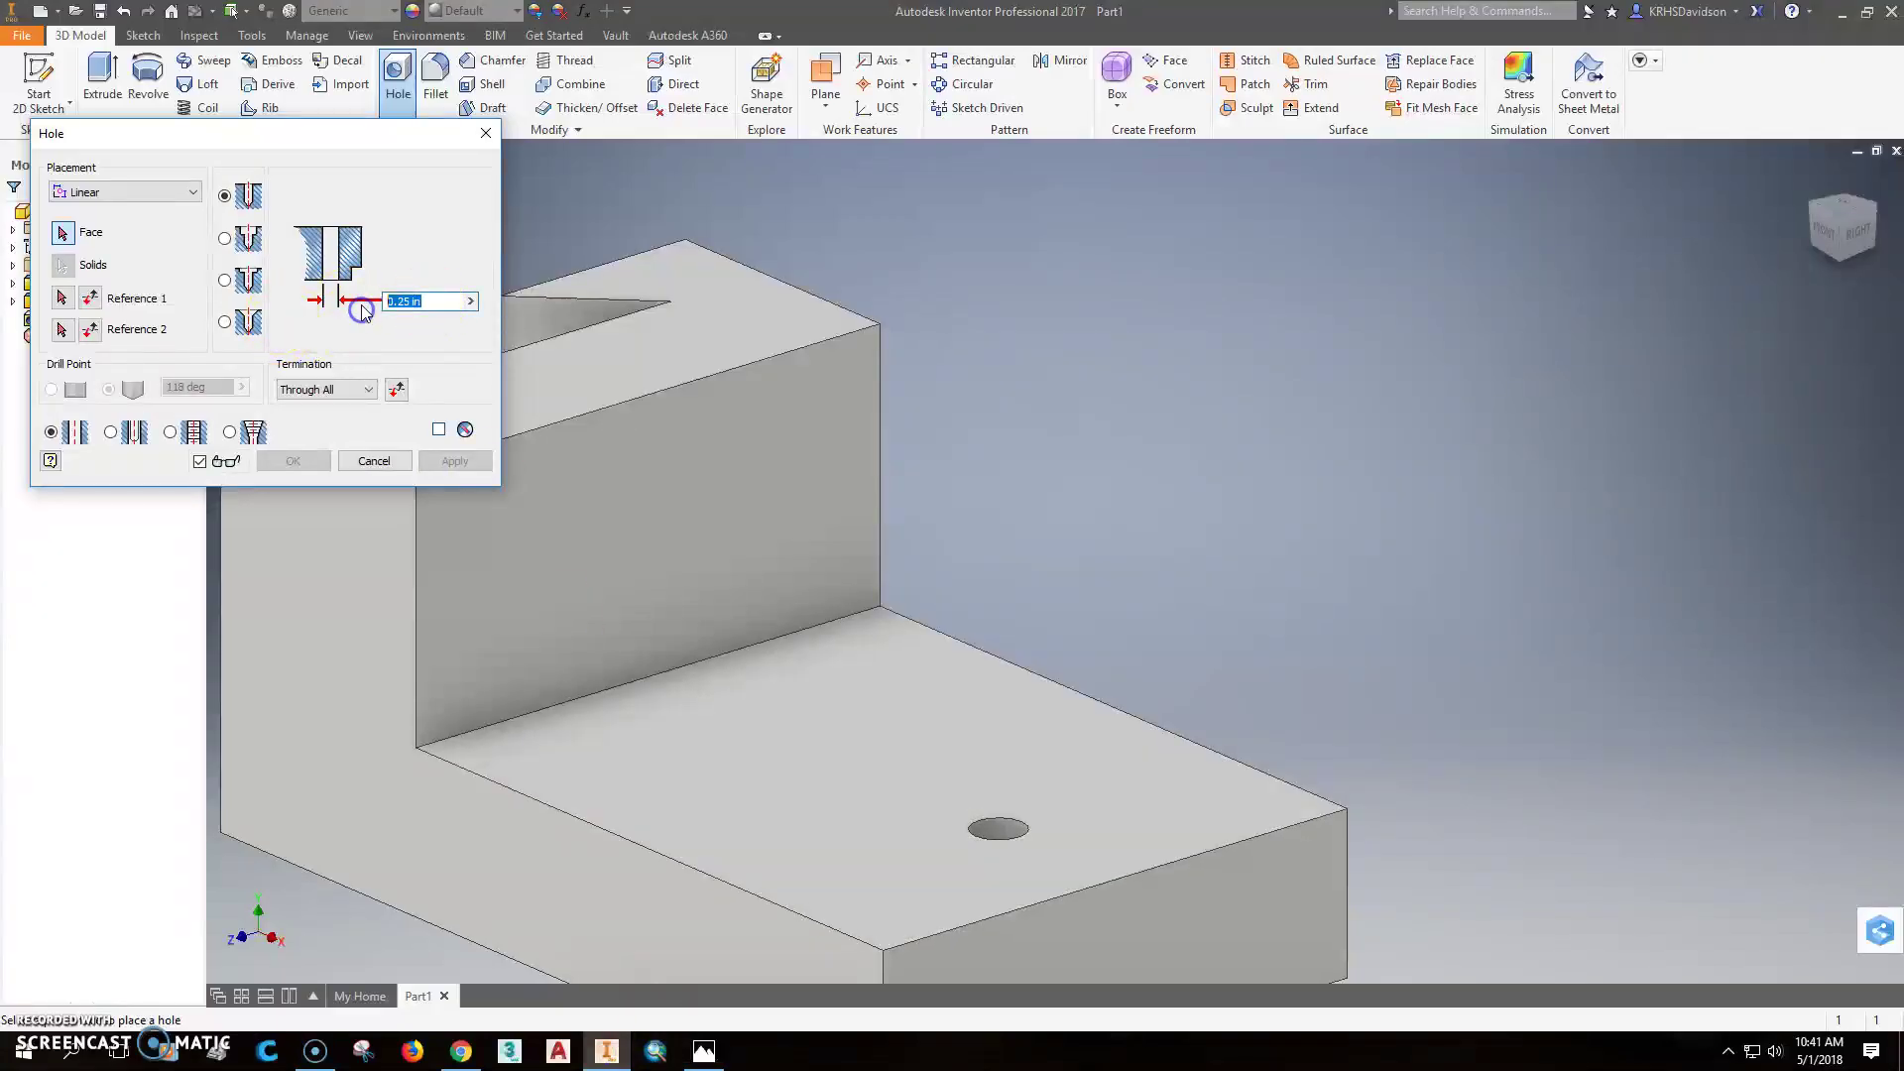
key("BackSpace")
type(".62")
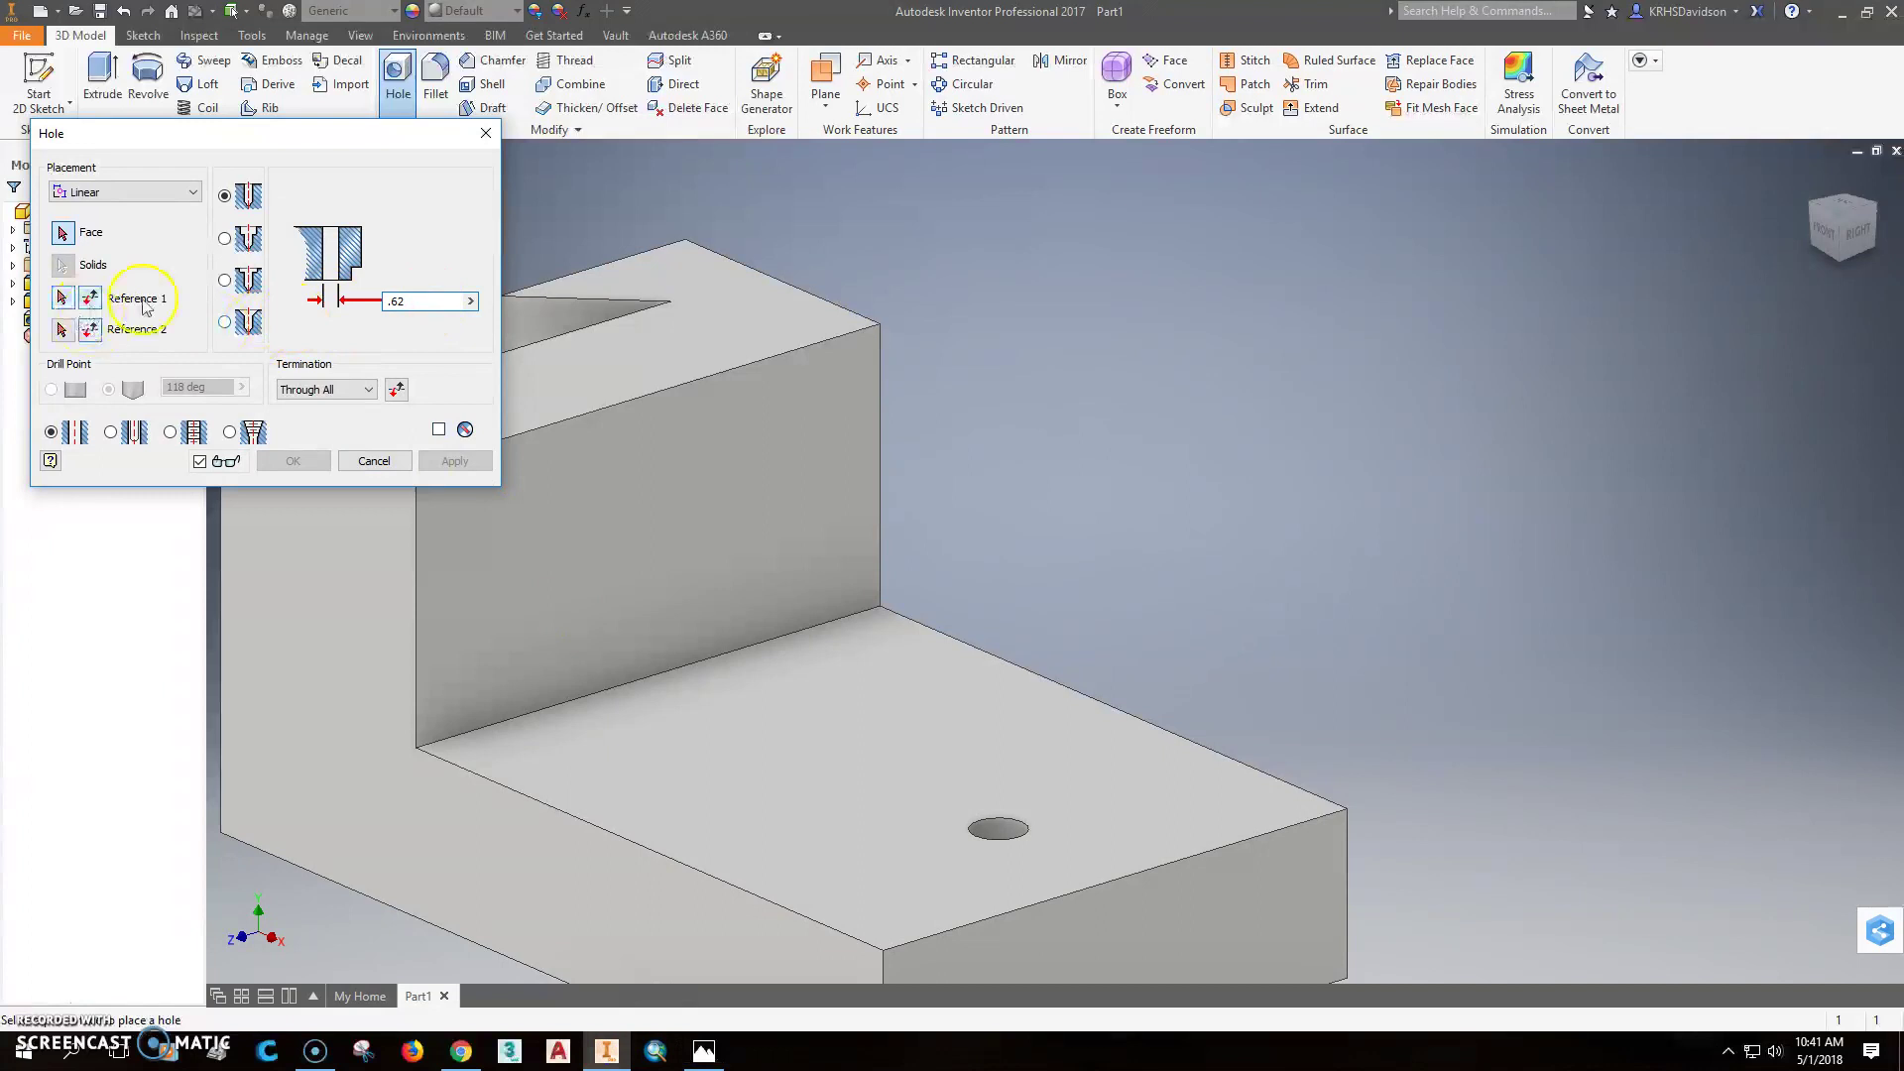
Place the hole on the base's top face, 2.5/2 (1.25 in) from the back edge
left_click(839, 756)
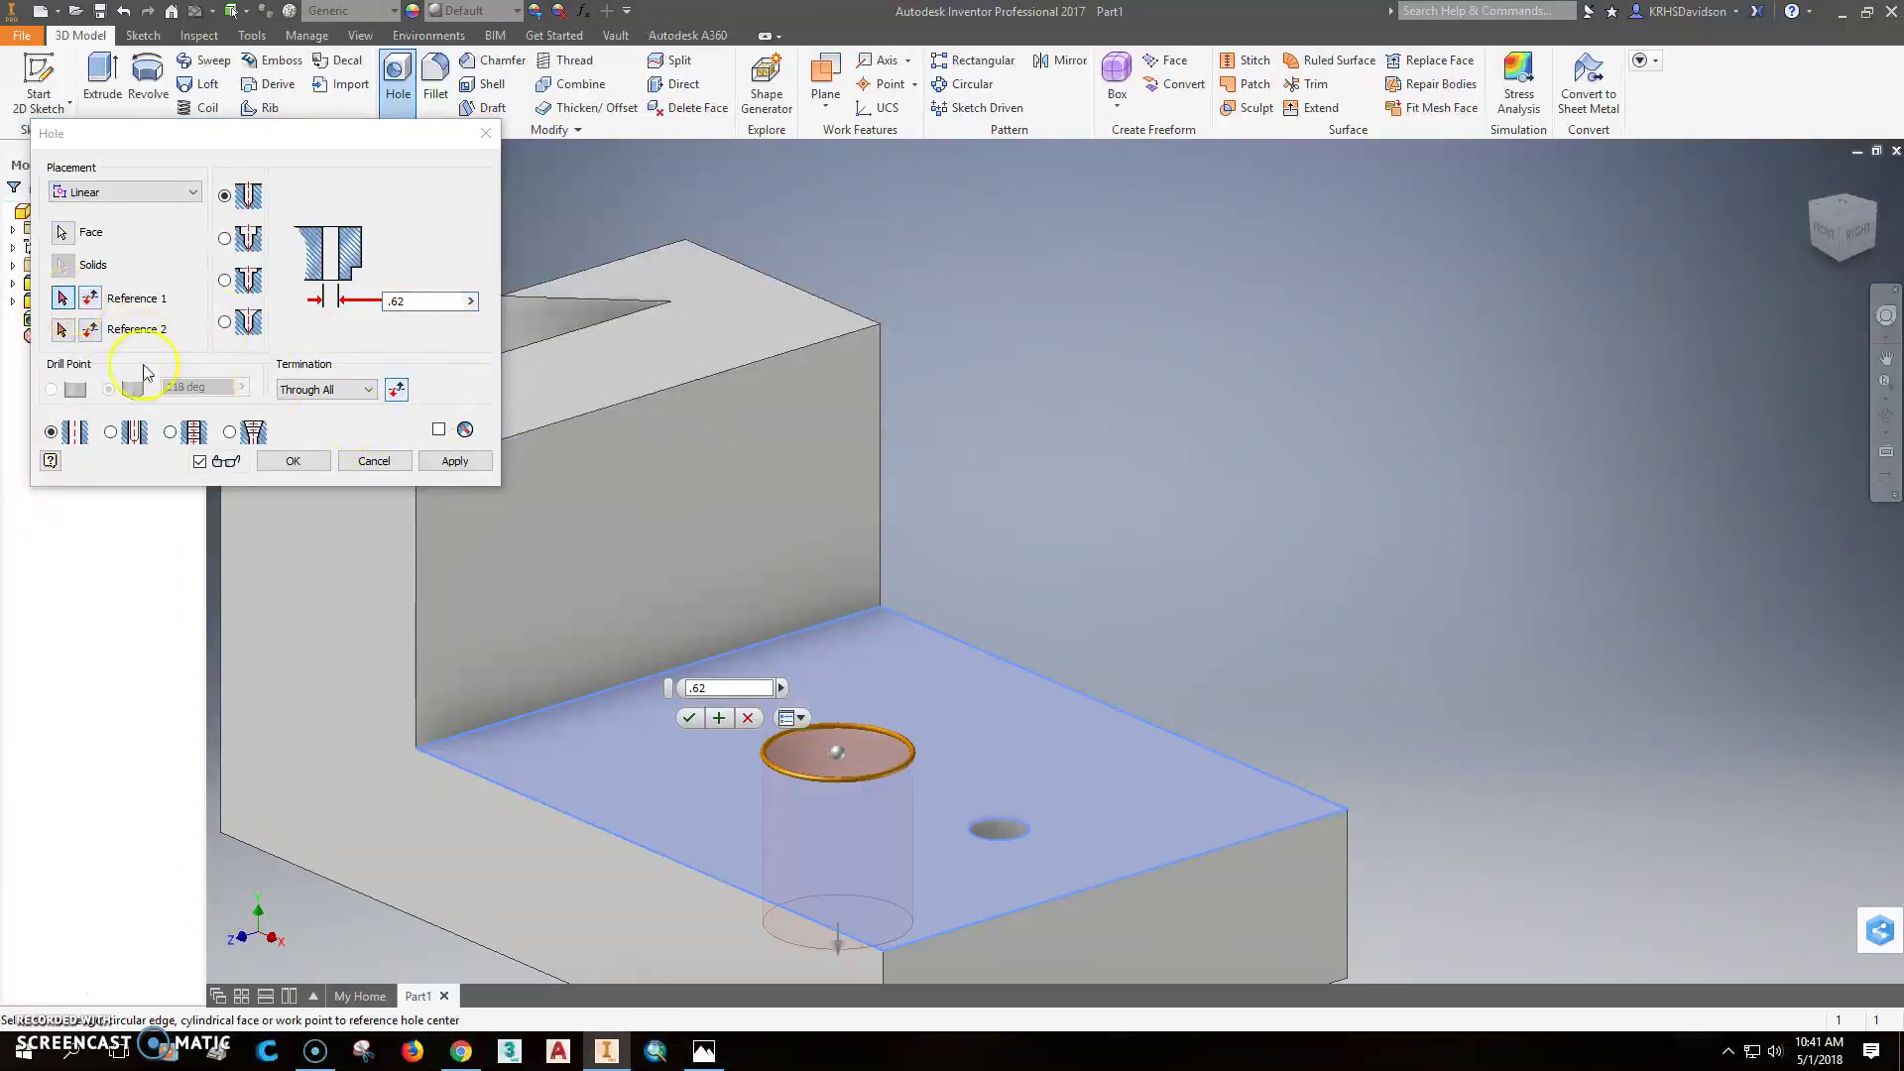
left_click(1056, 694)
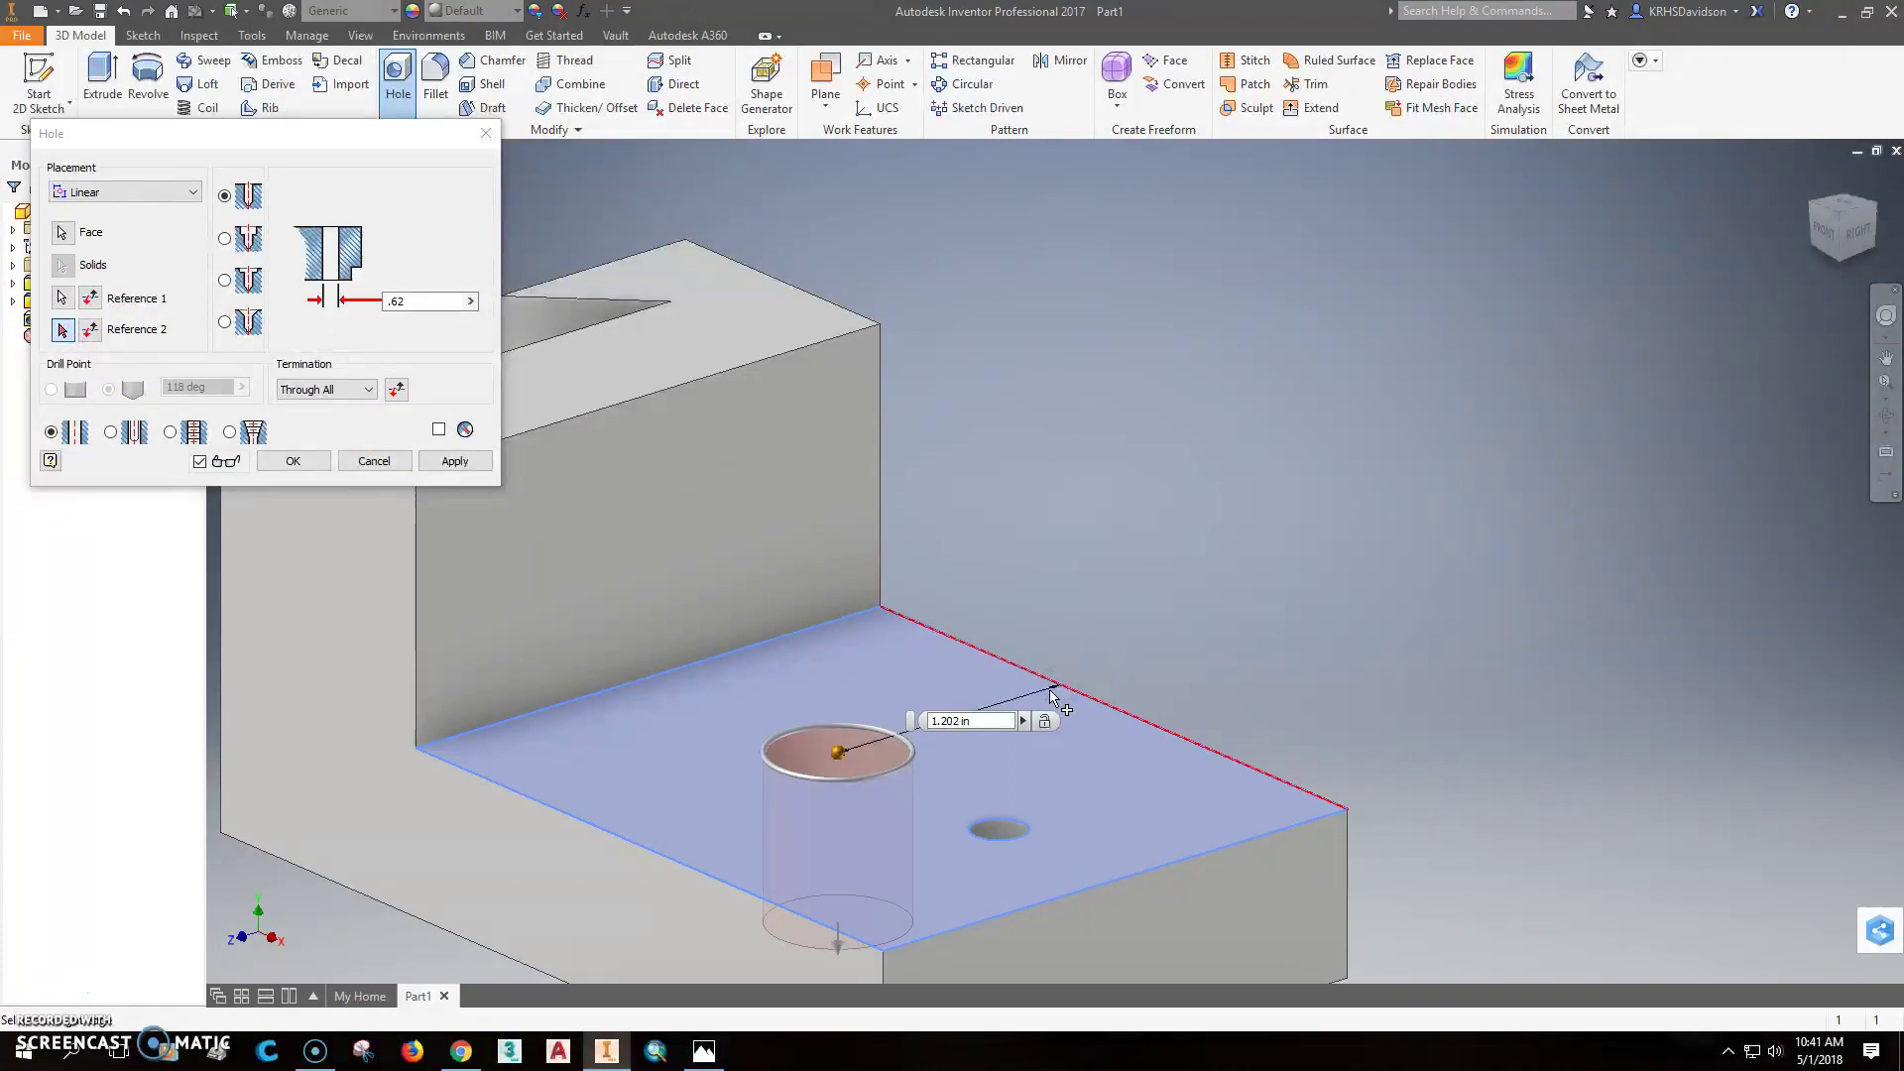
left_click(1048, 723)
type("2")
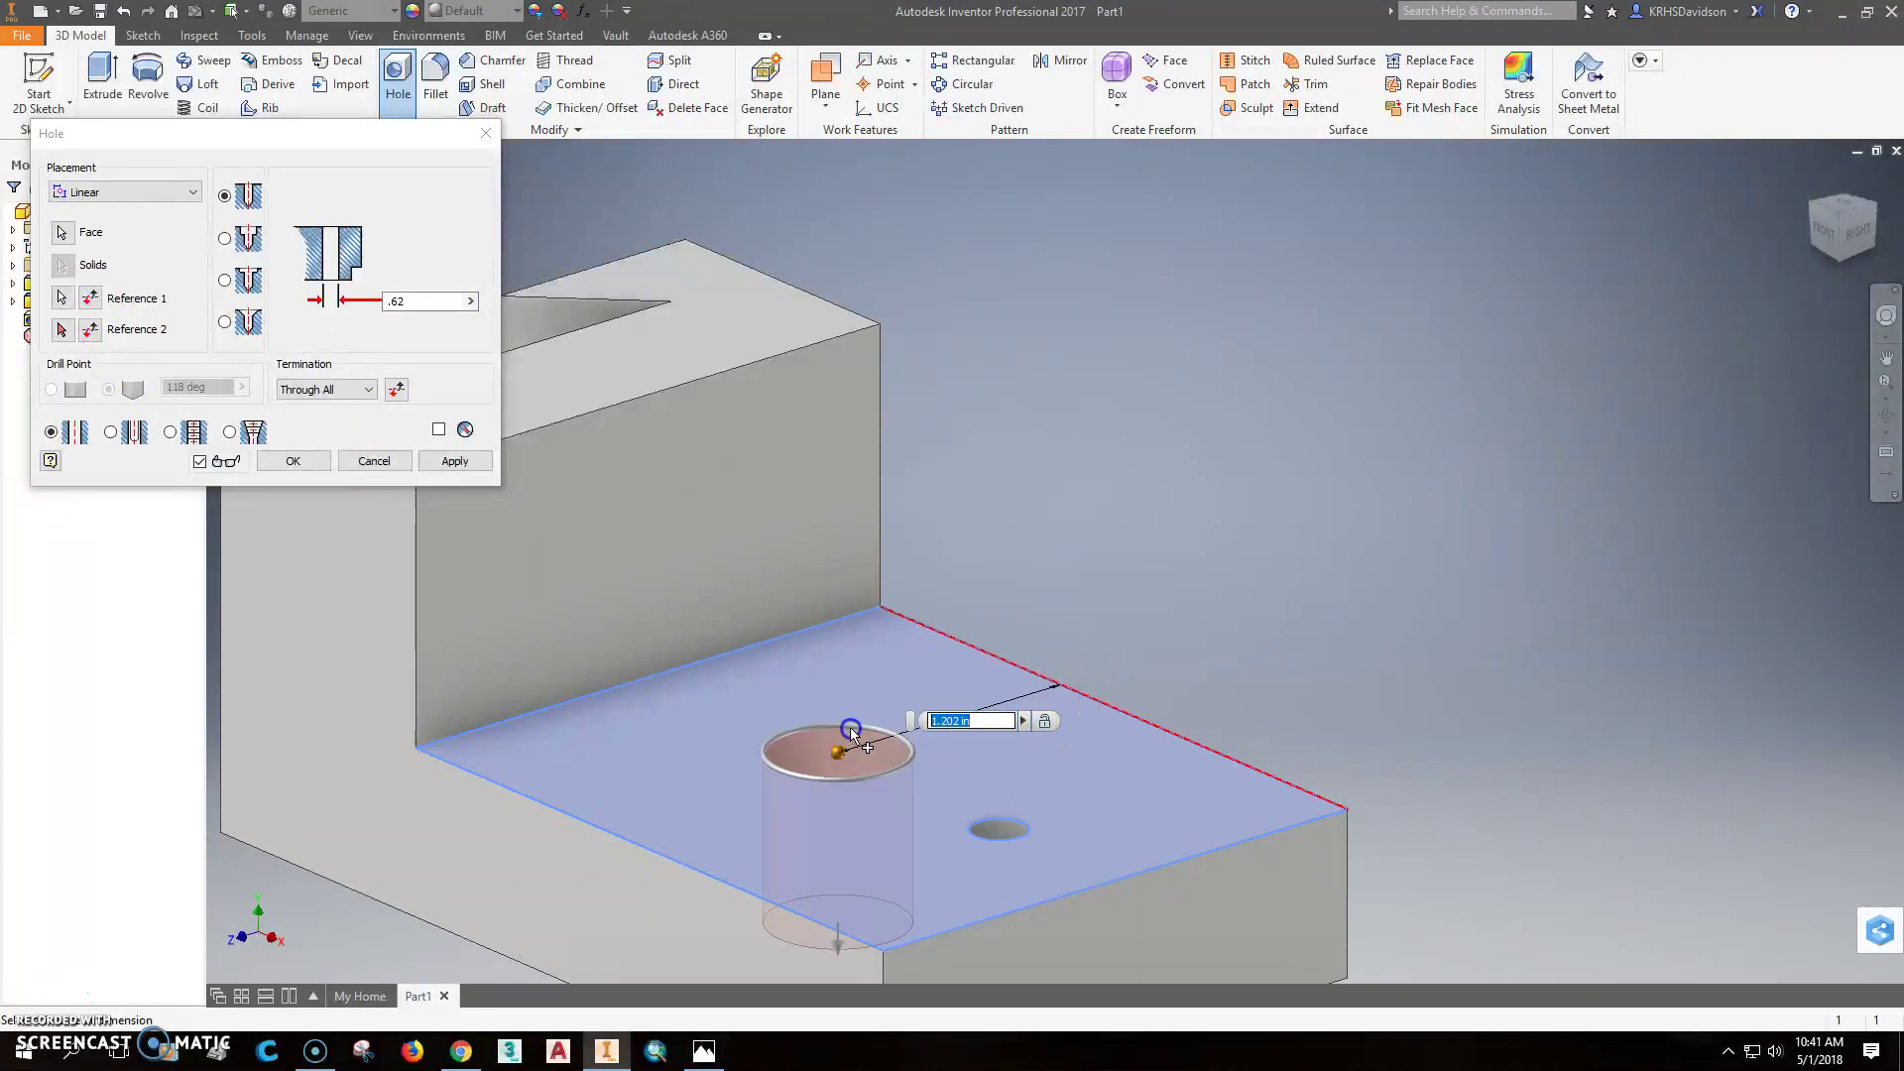
type(".5/")
key("BackSpace")
key("BackSpace")
key("BackSpace")
key("BackSpace")
key("BackSpace")
key("BackSpace")
key("BackSpace")
key("BackSpace")
key("BackSpace")
key("BackSpace")
key("BackSpace")
type("0.02.")
key("Return")
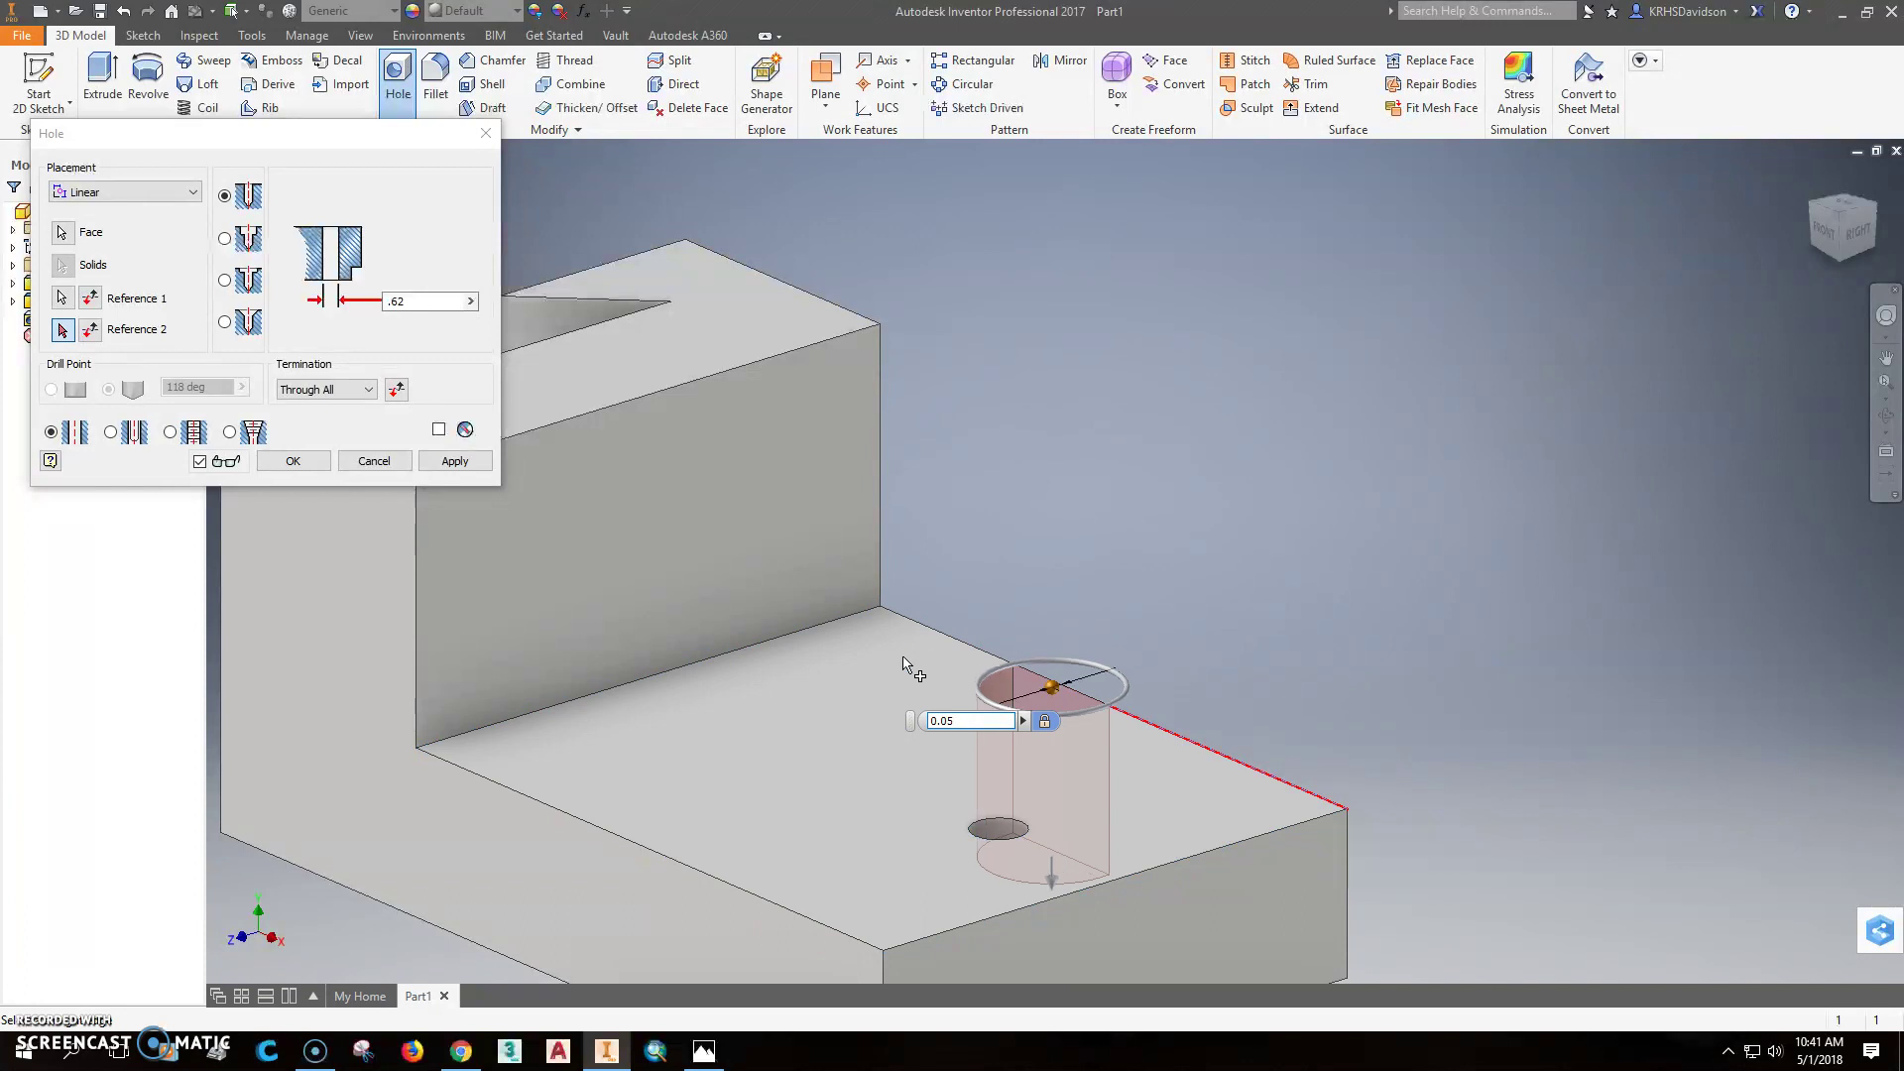
type("0.0")
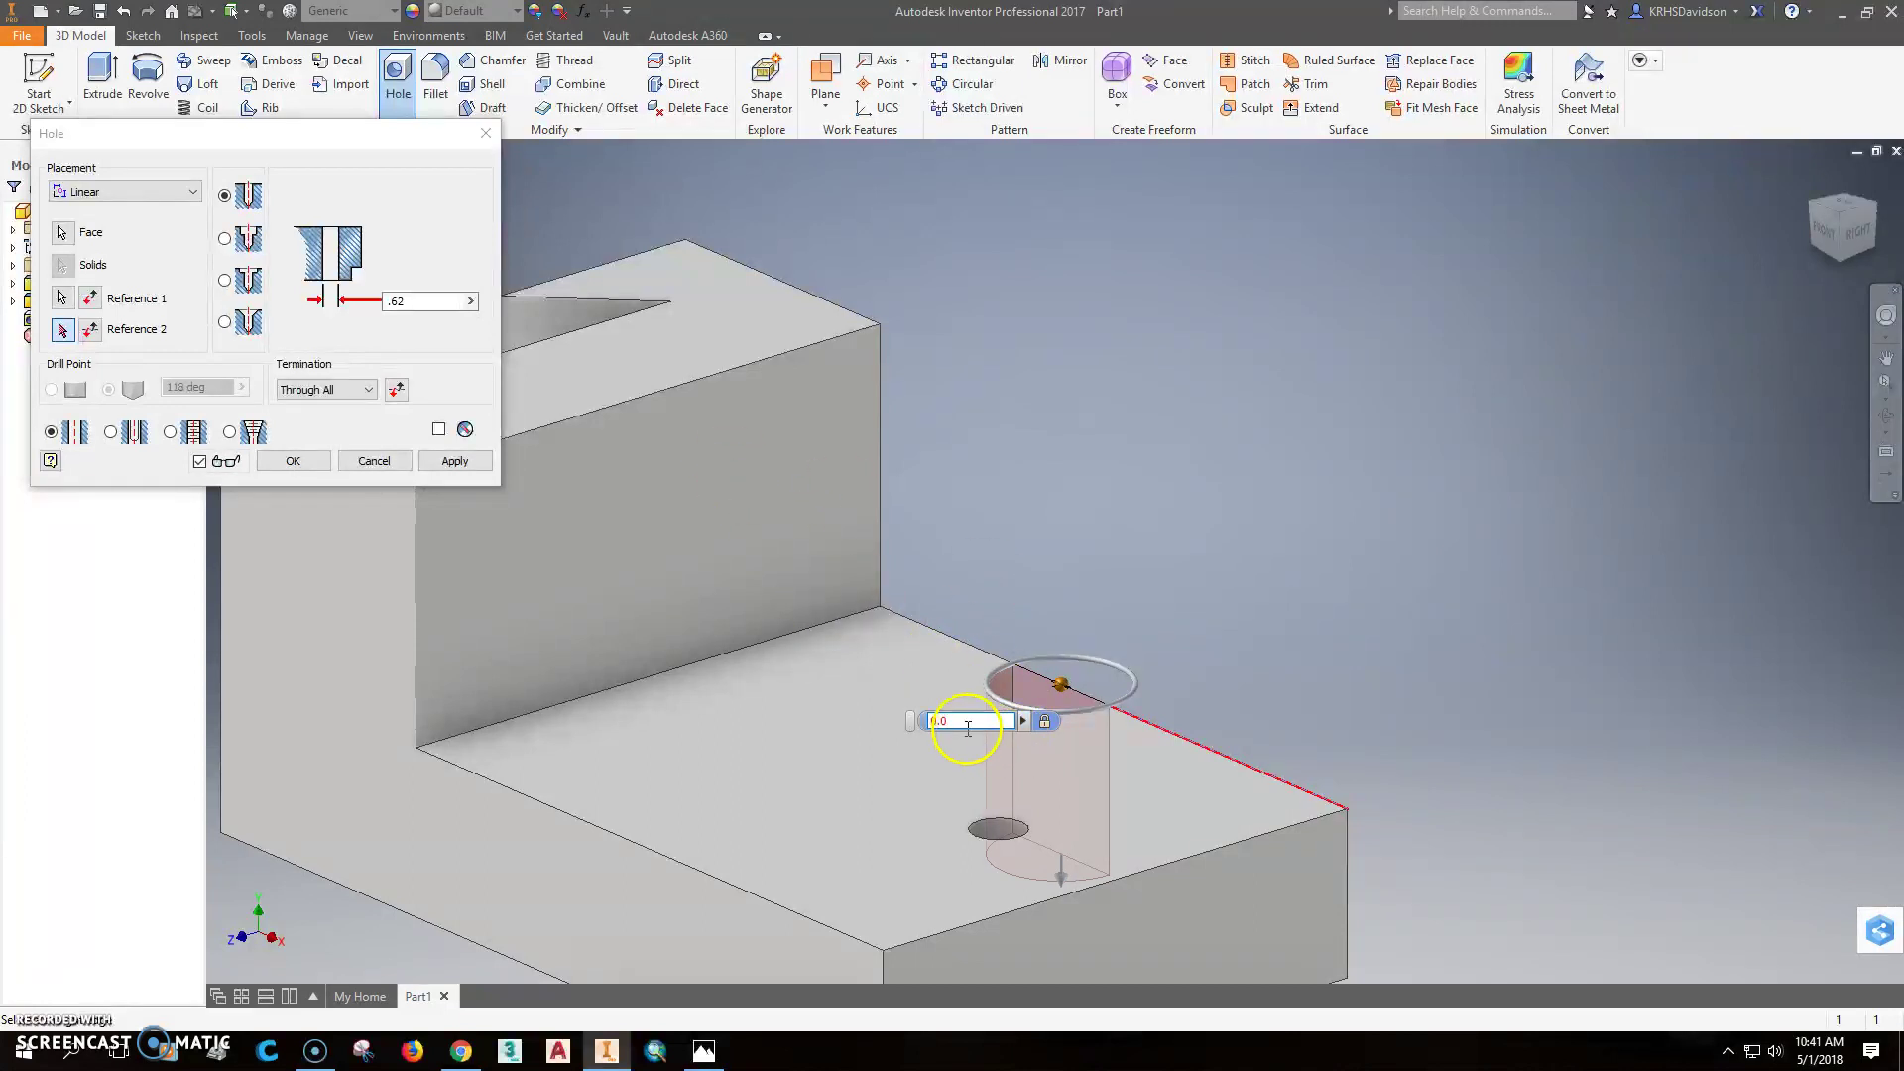
left_click_drag(969, 720, 884, 723)
type("2")
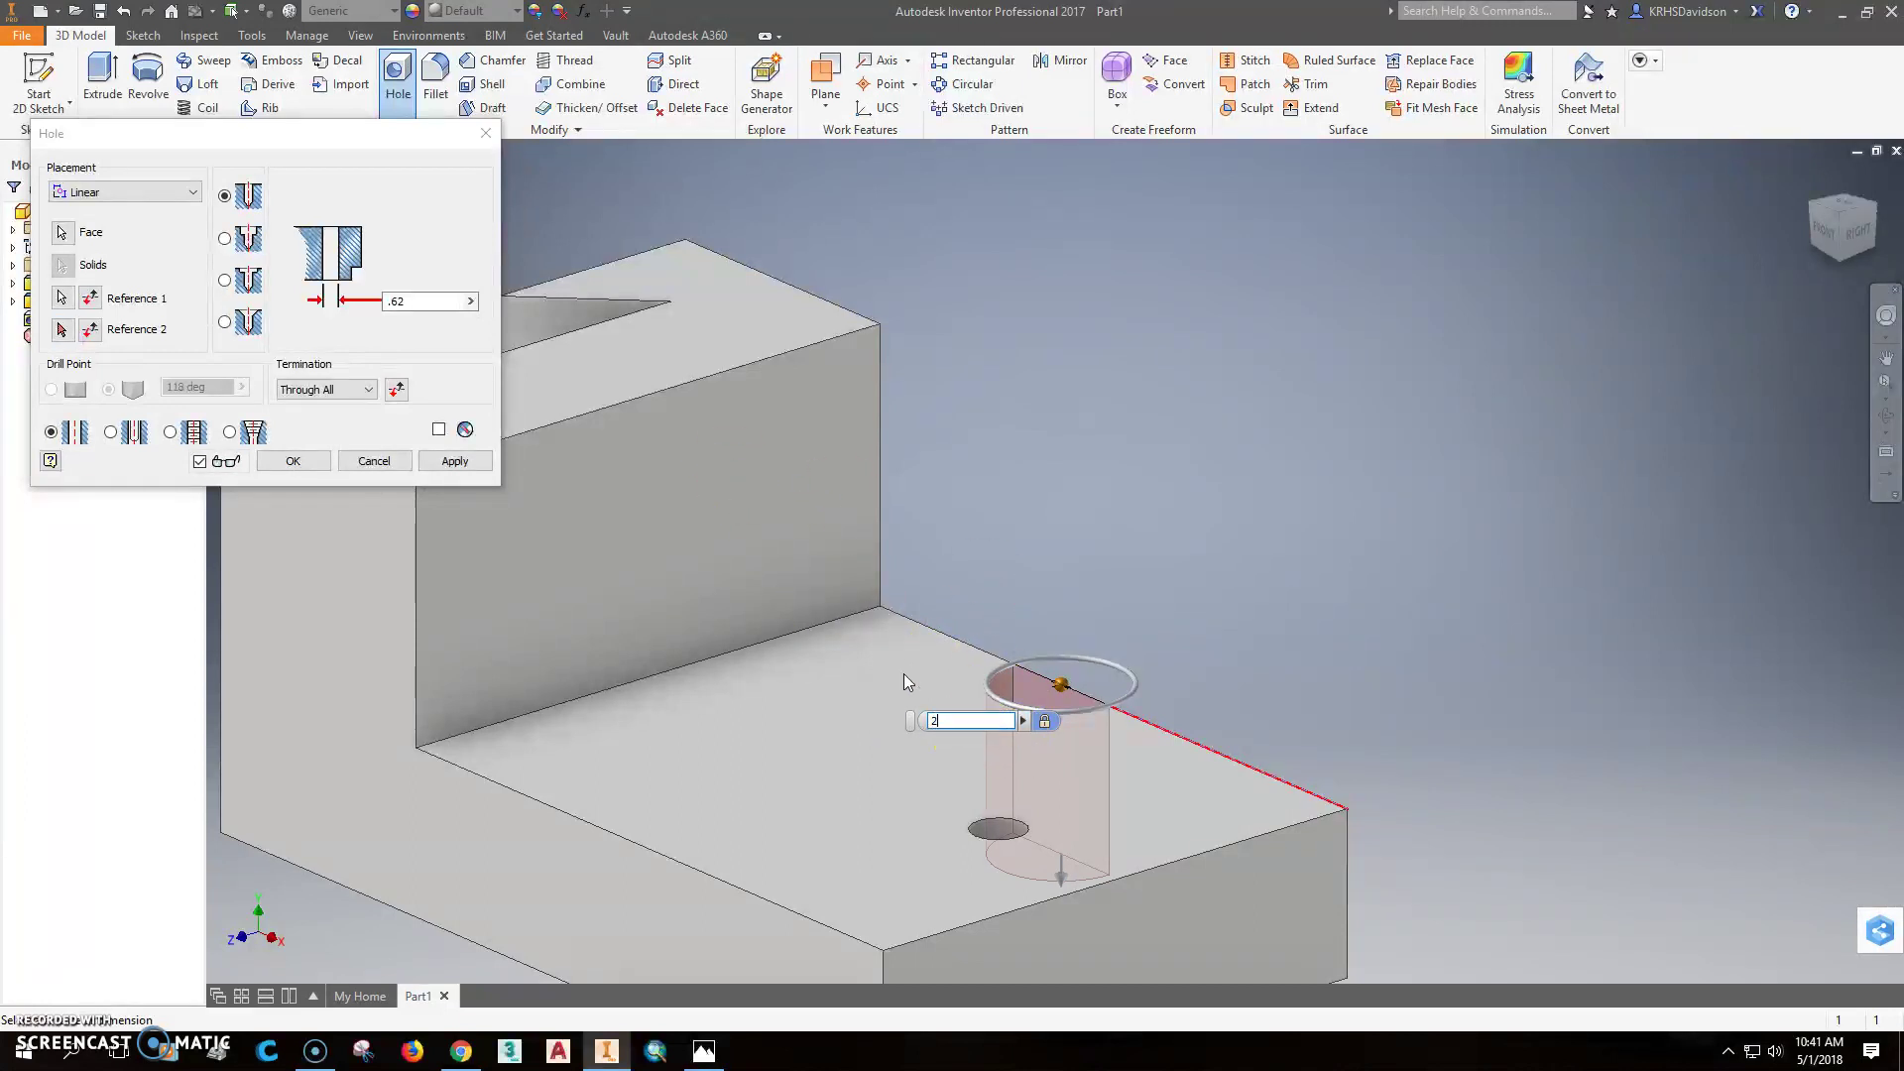
key("Return")
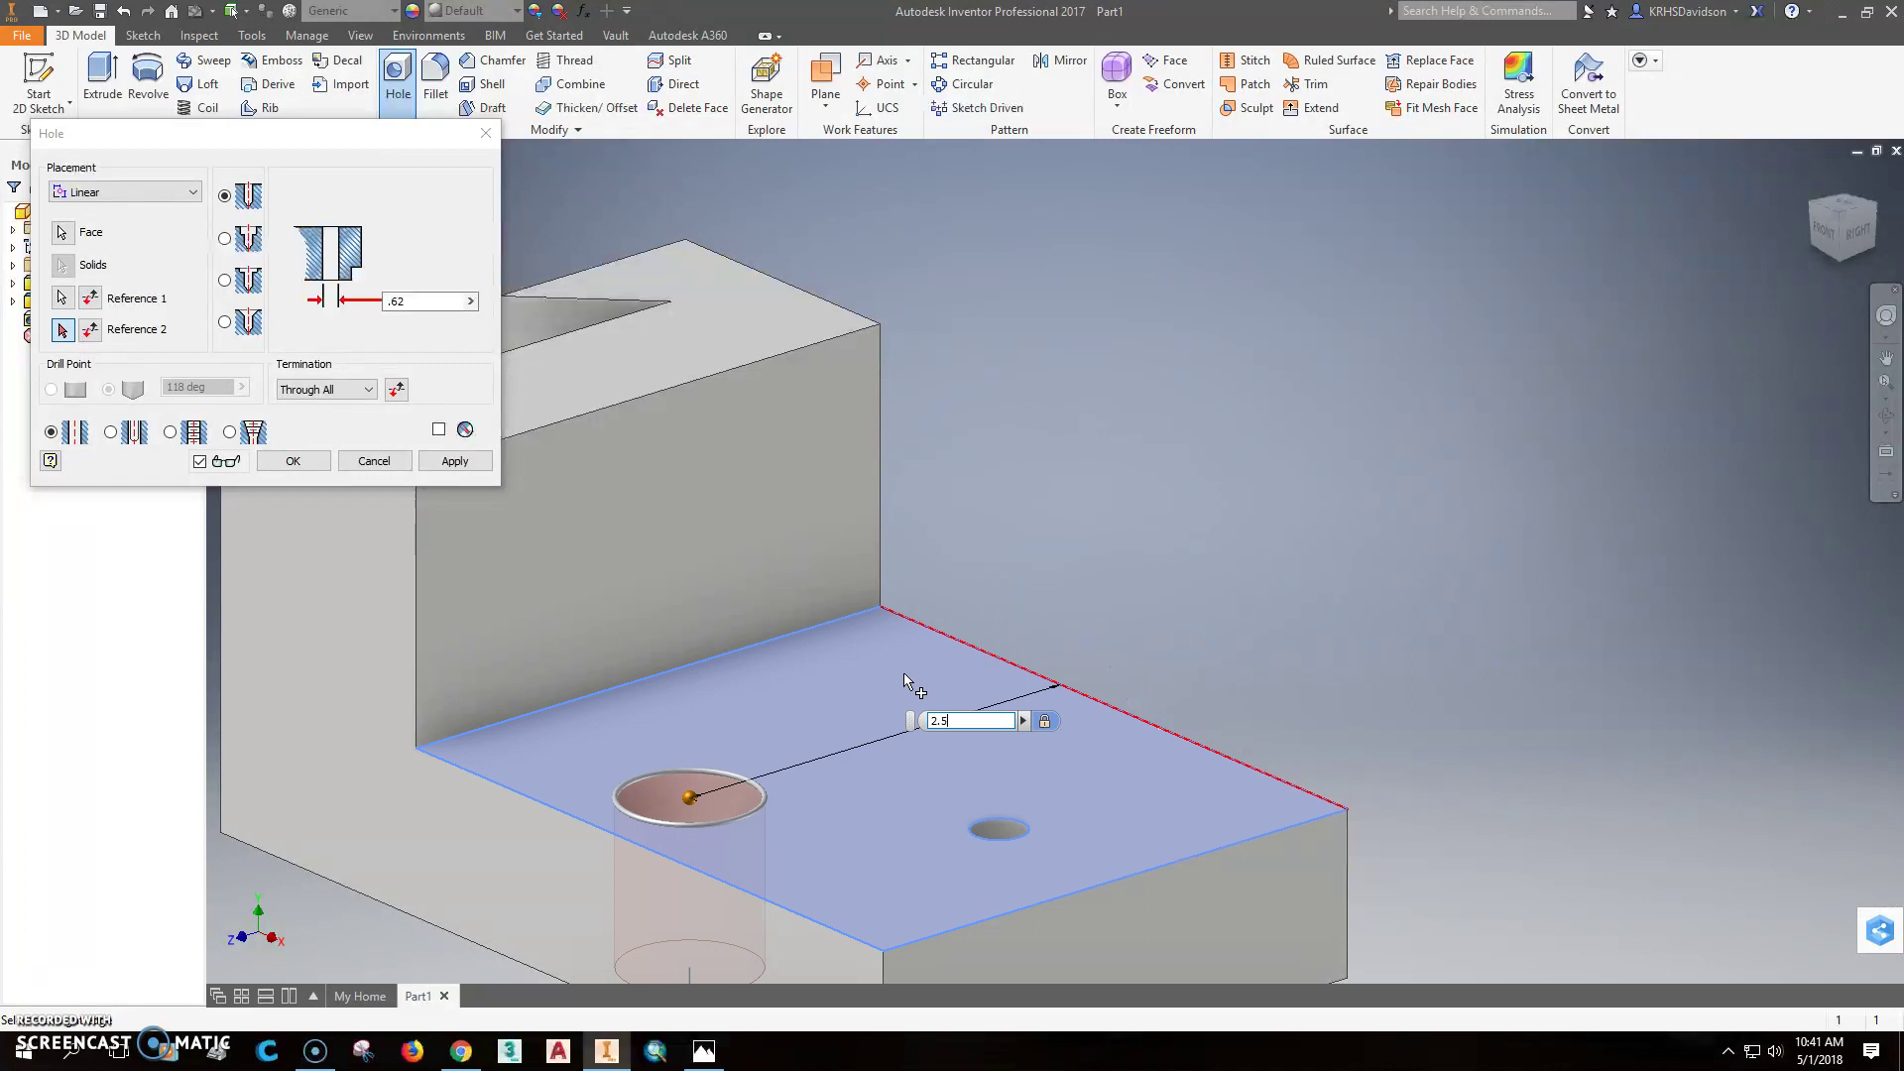
type("/2")
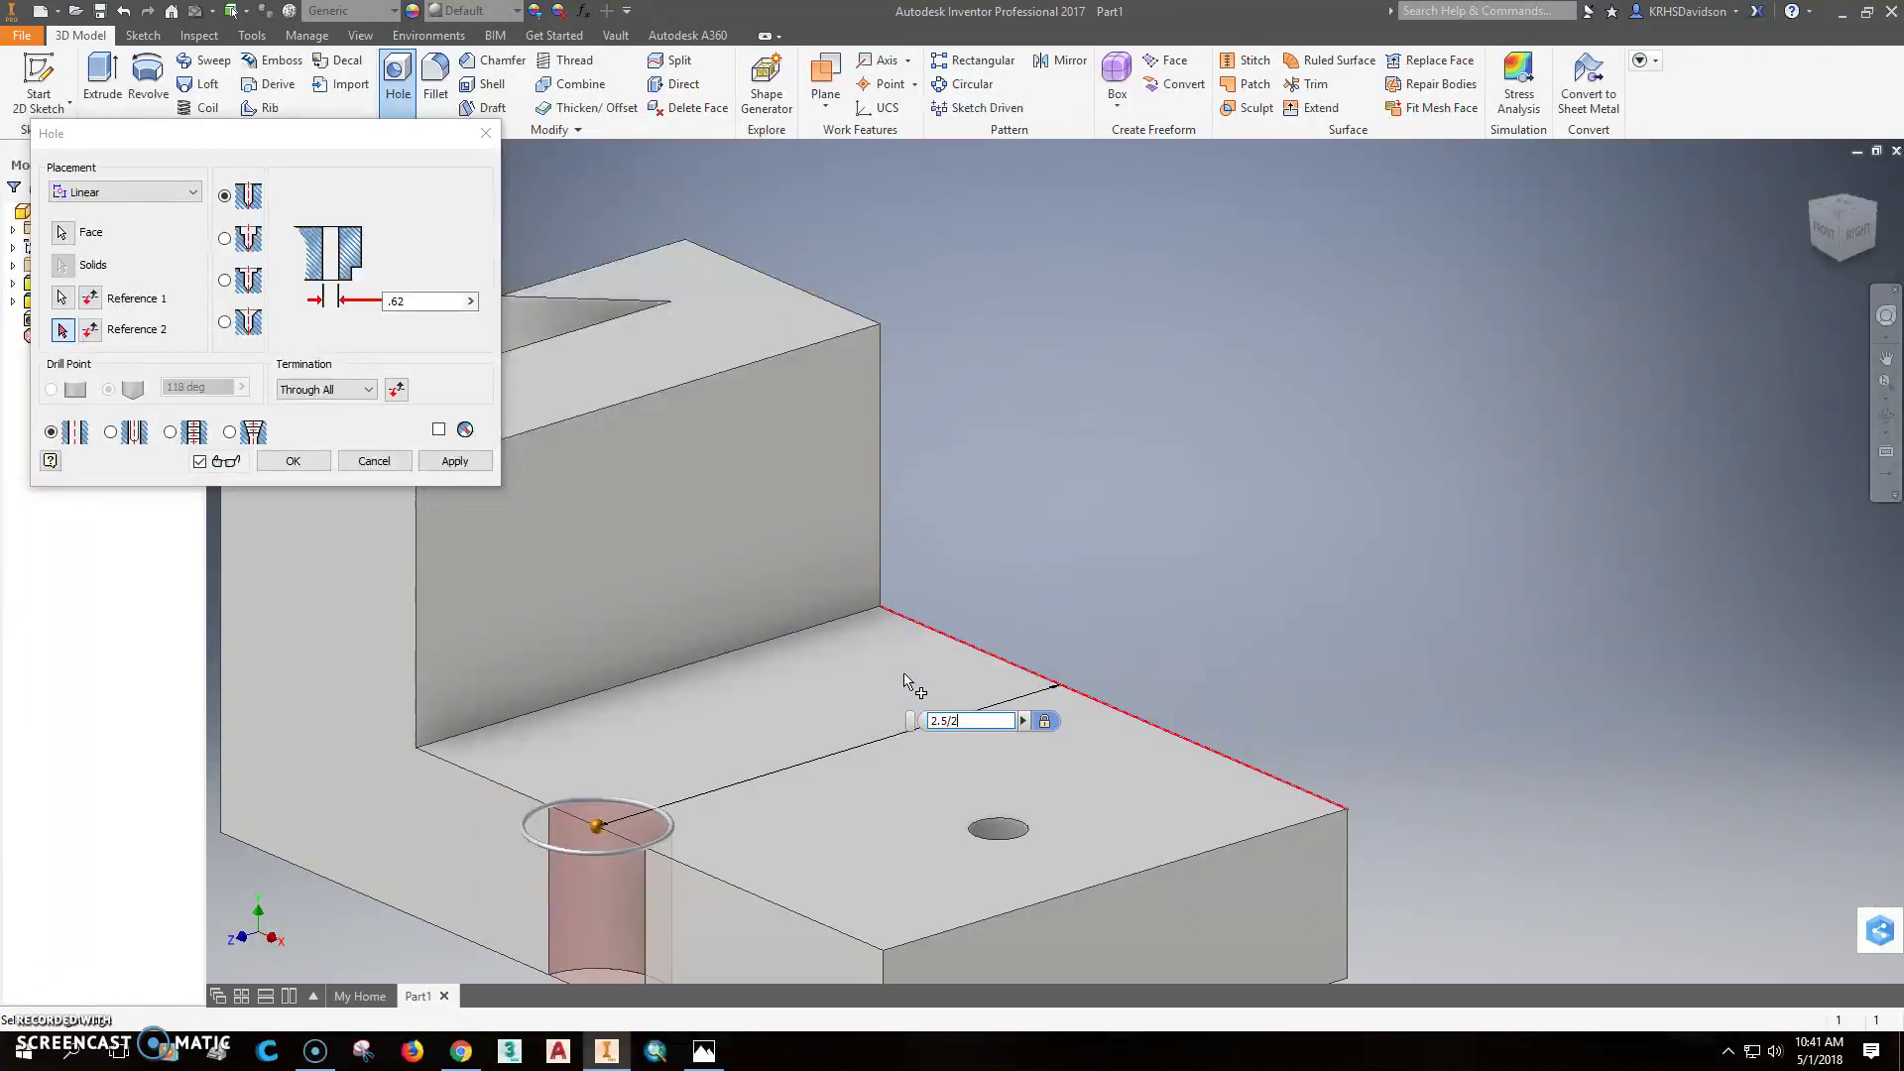
left_click(982, 713)
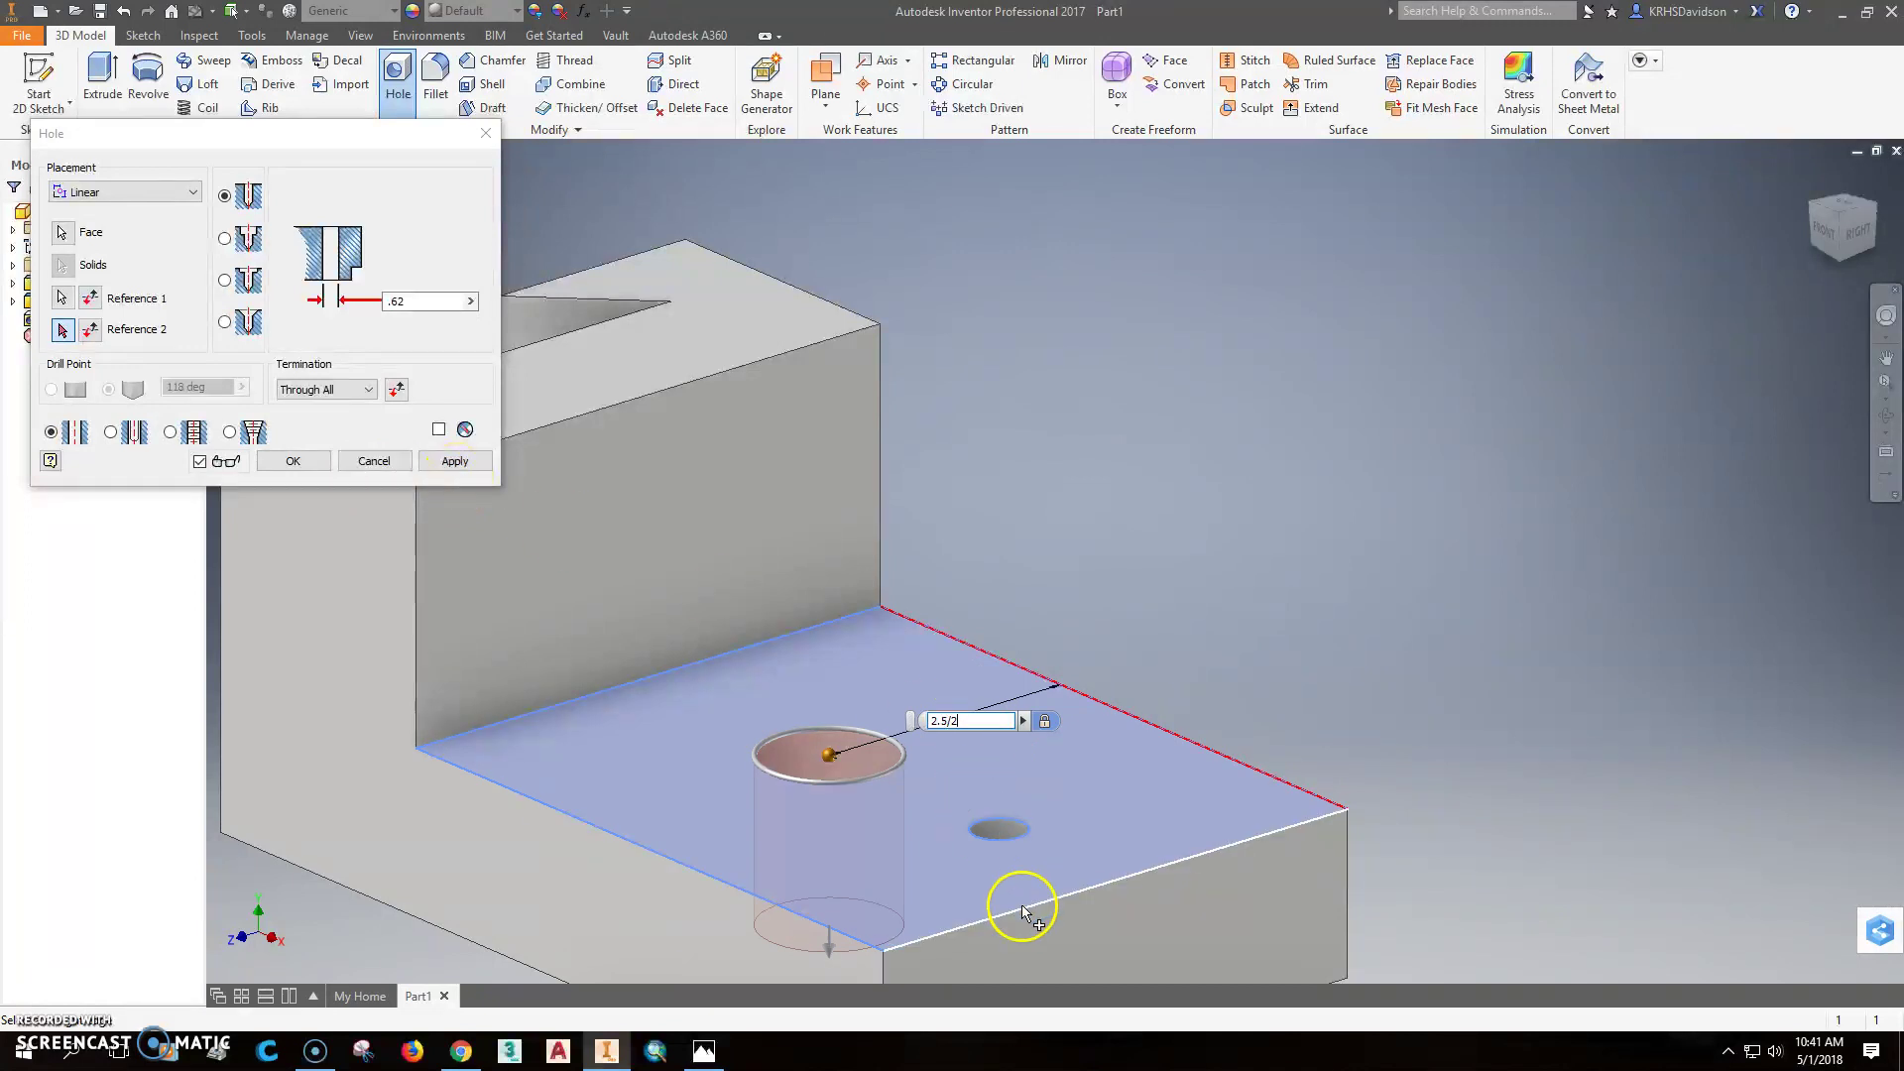
Set the front-edge distance to 1.5+.75 in and create the through hole
left_click(1057, 898)
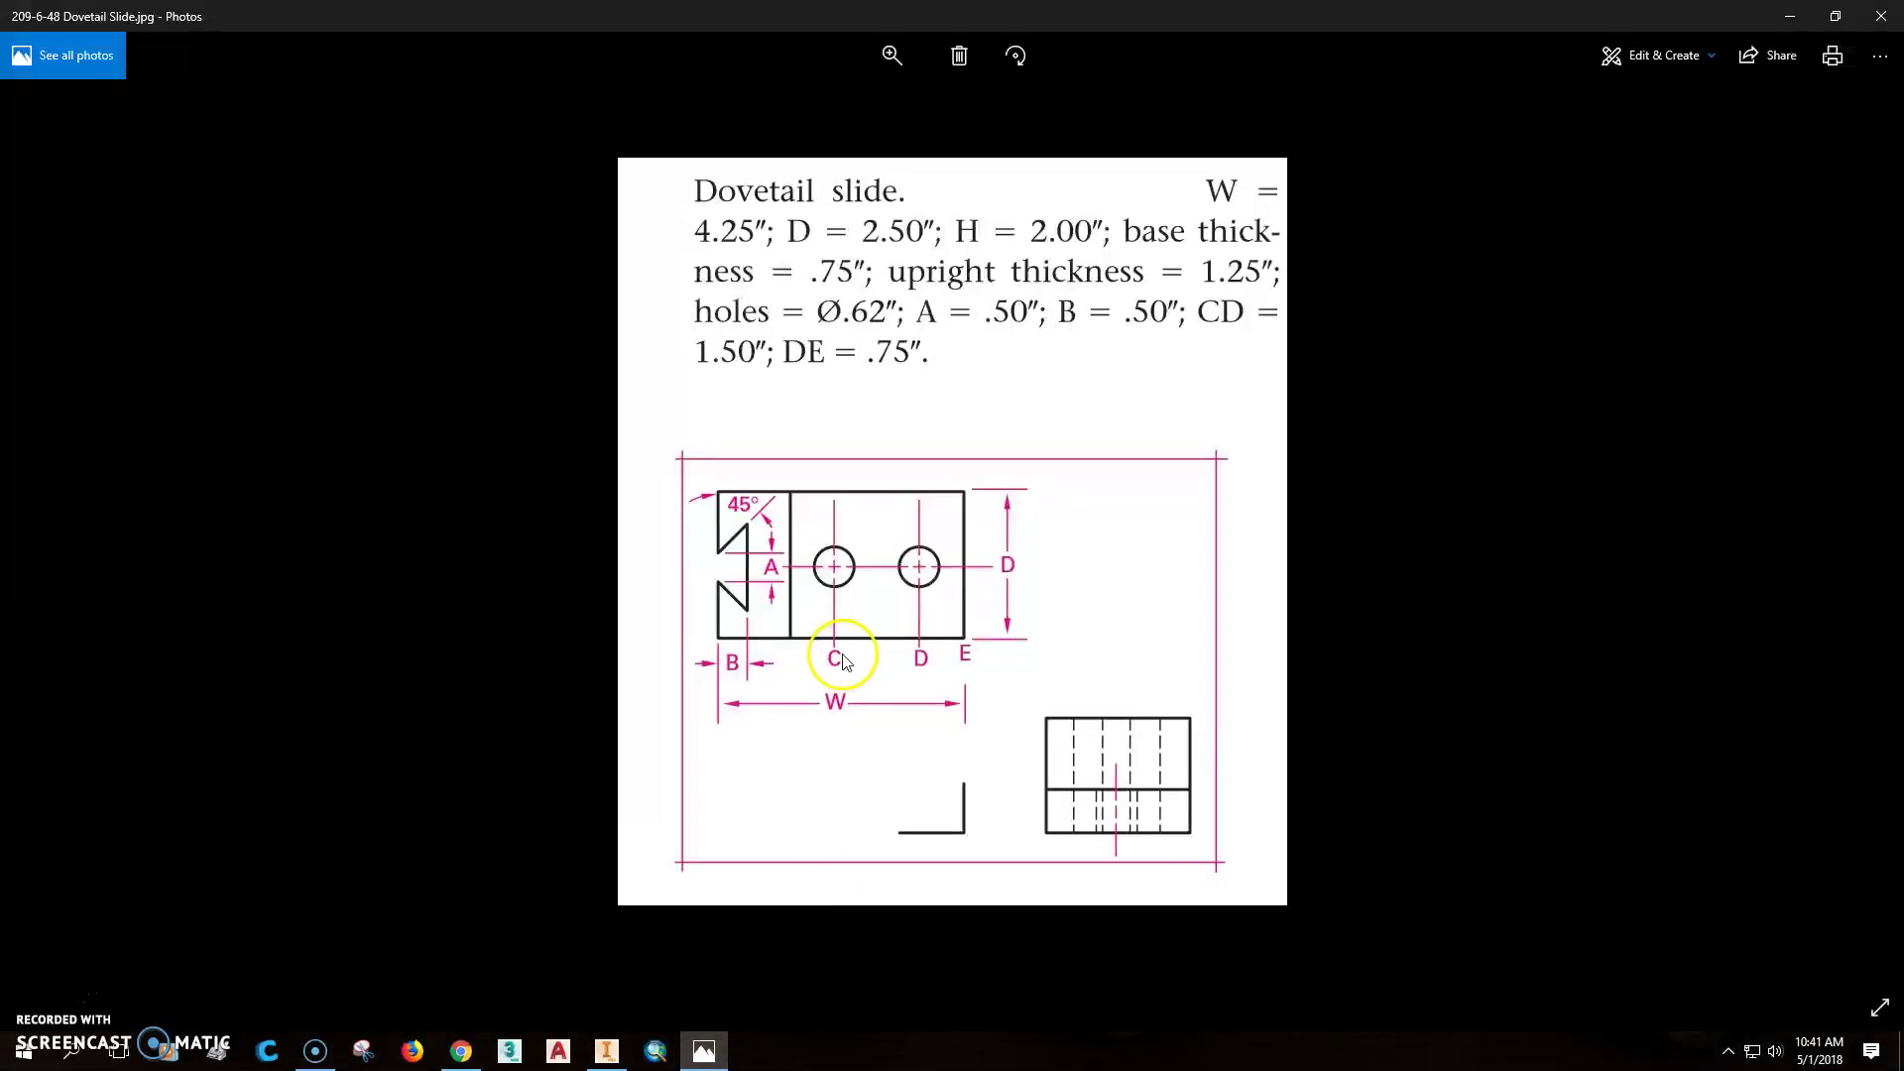
left_click(704, 1051)
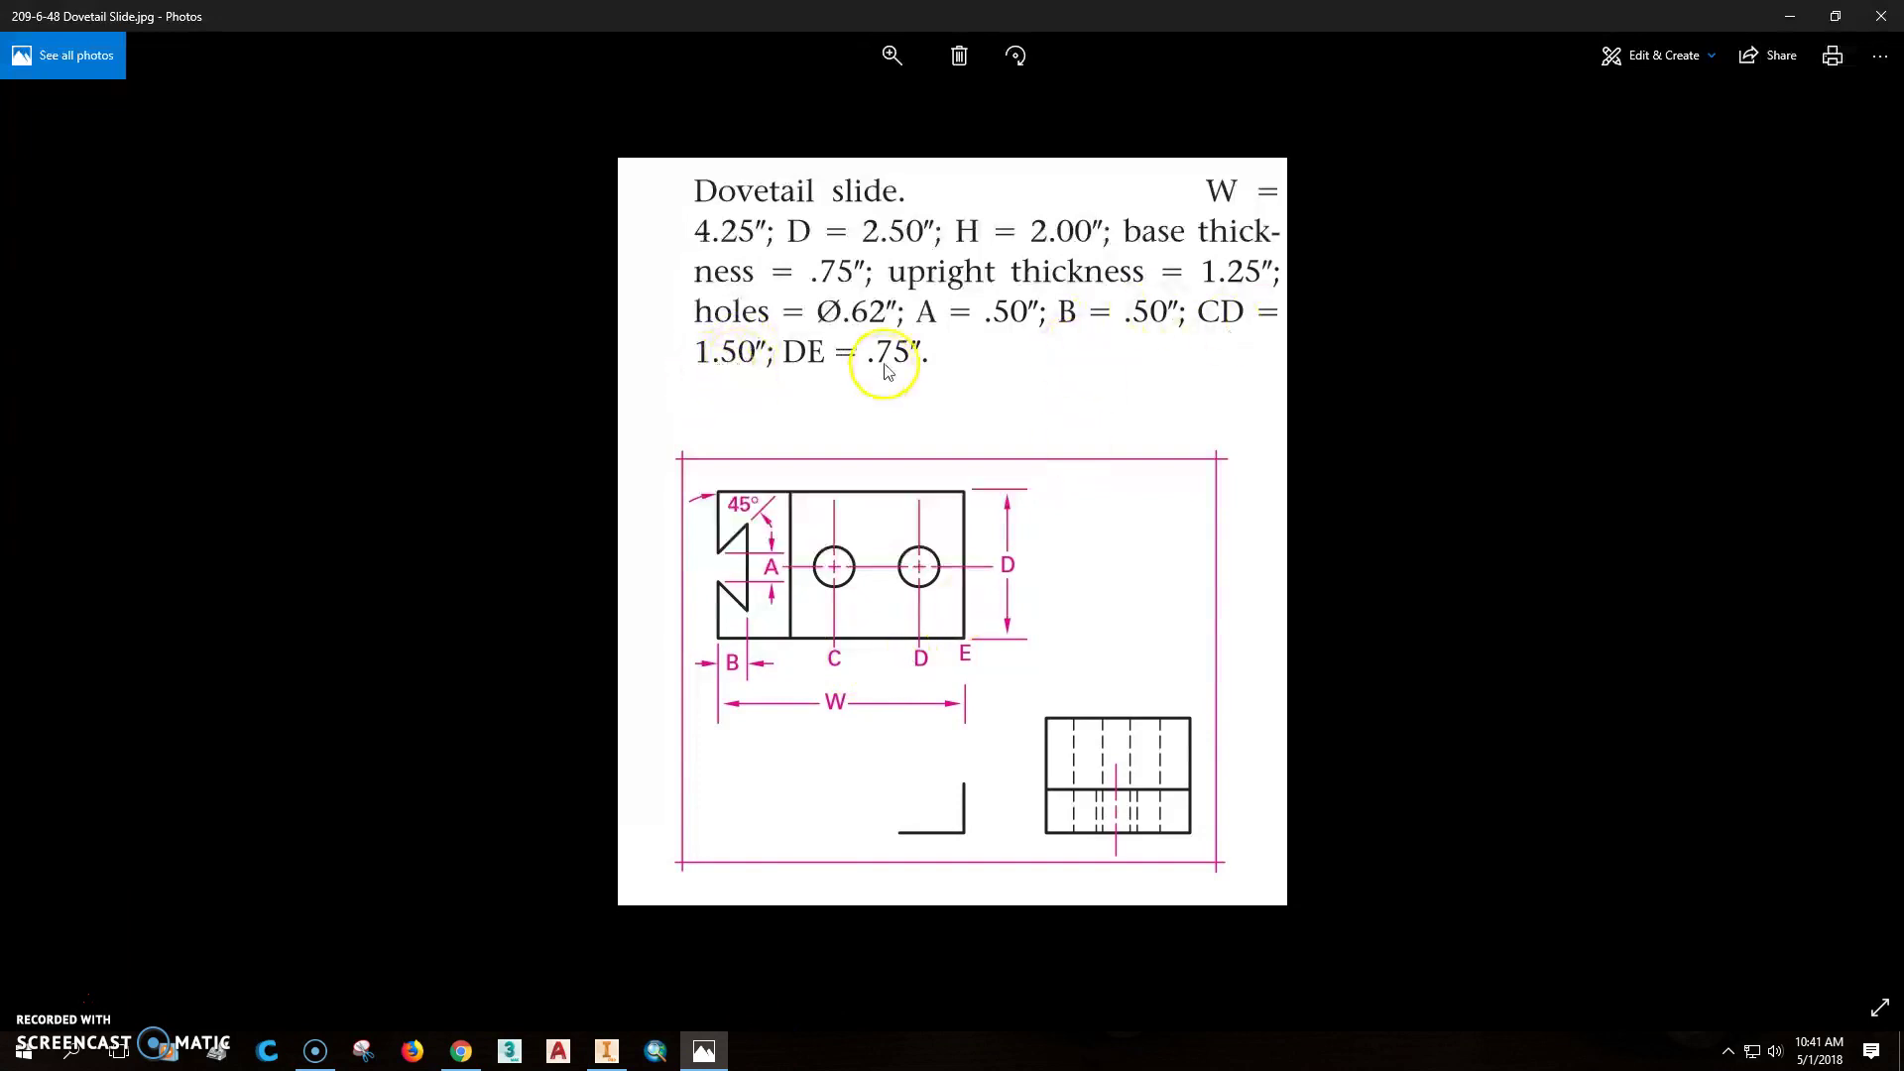
left_click(607, 1052)
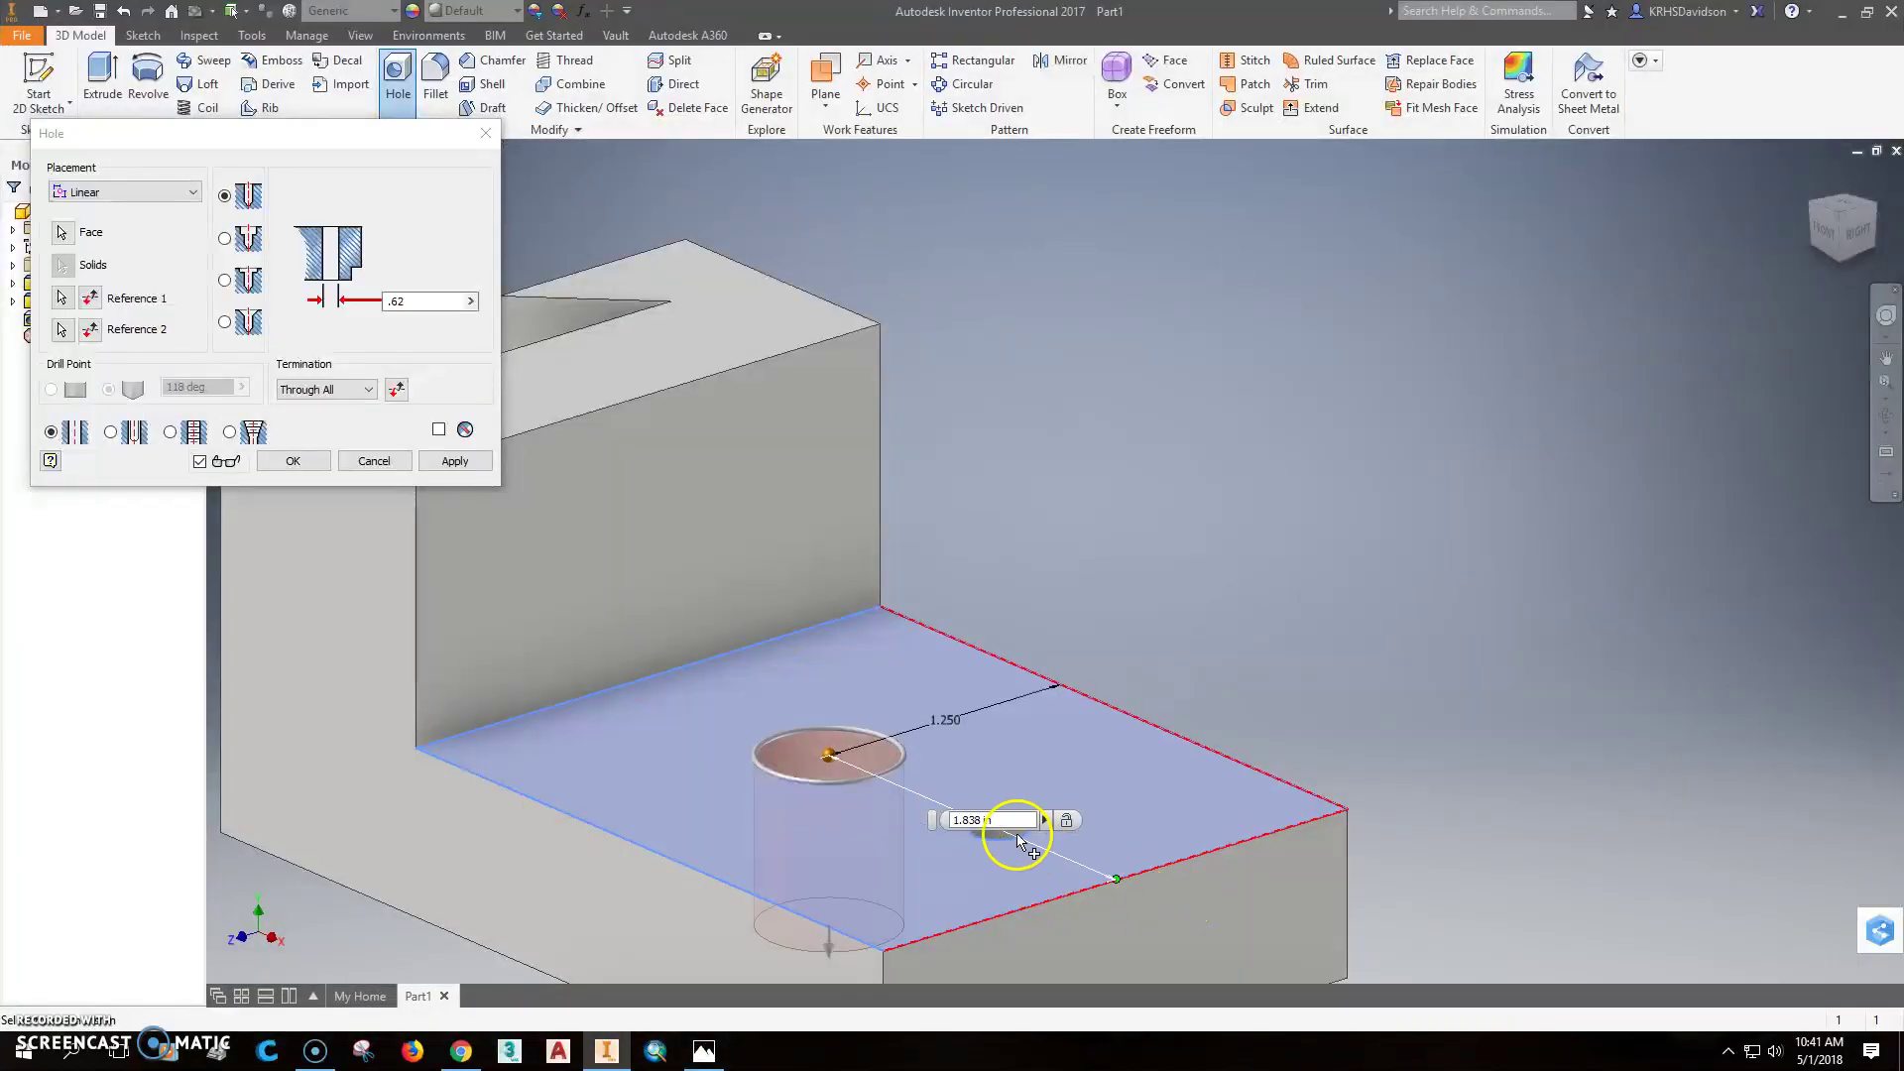
double_click(982, 820)
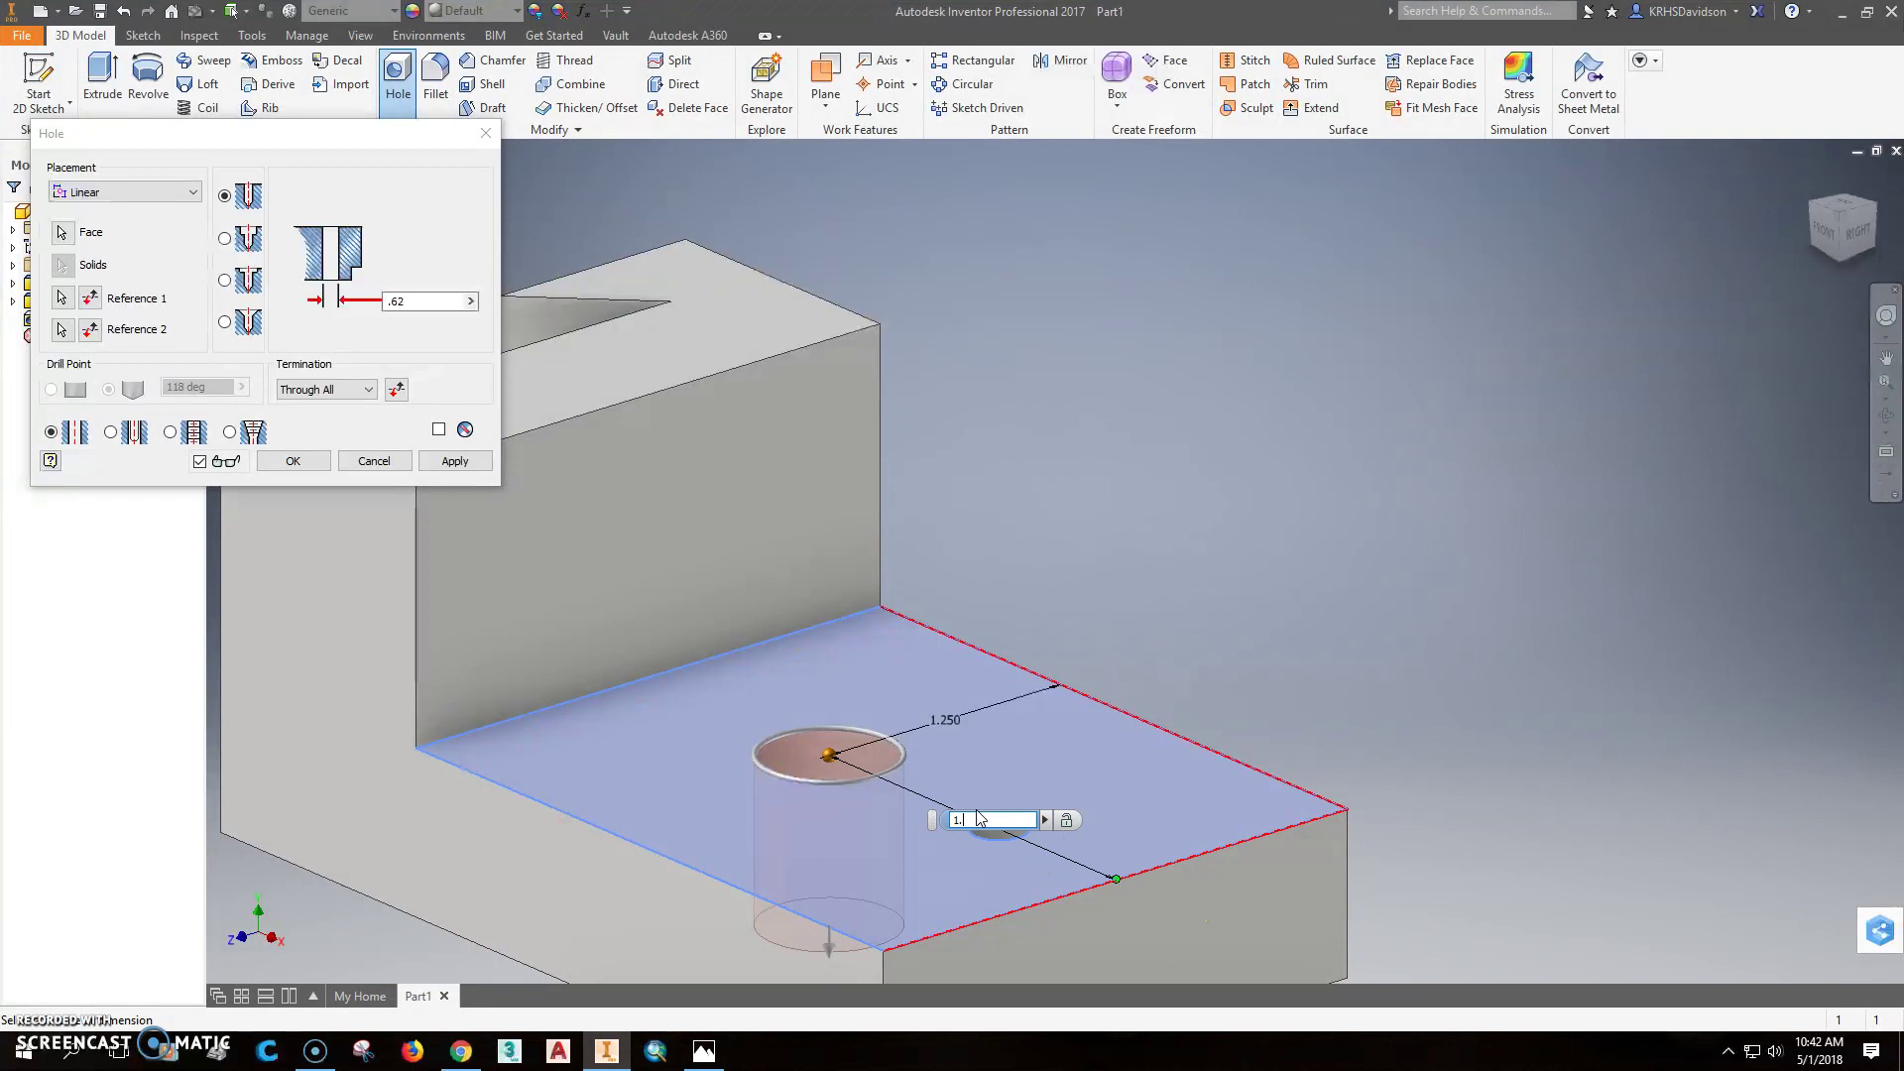
type("5+.35")
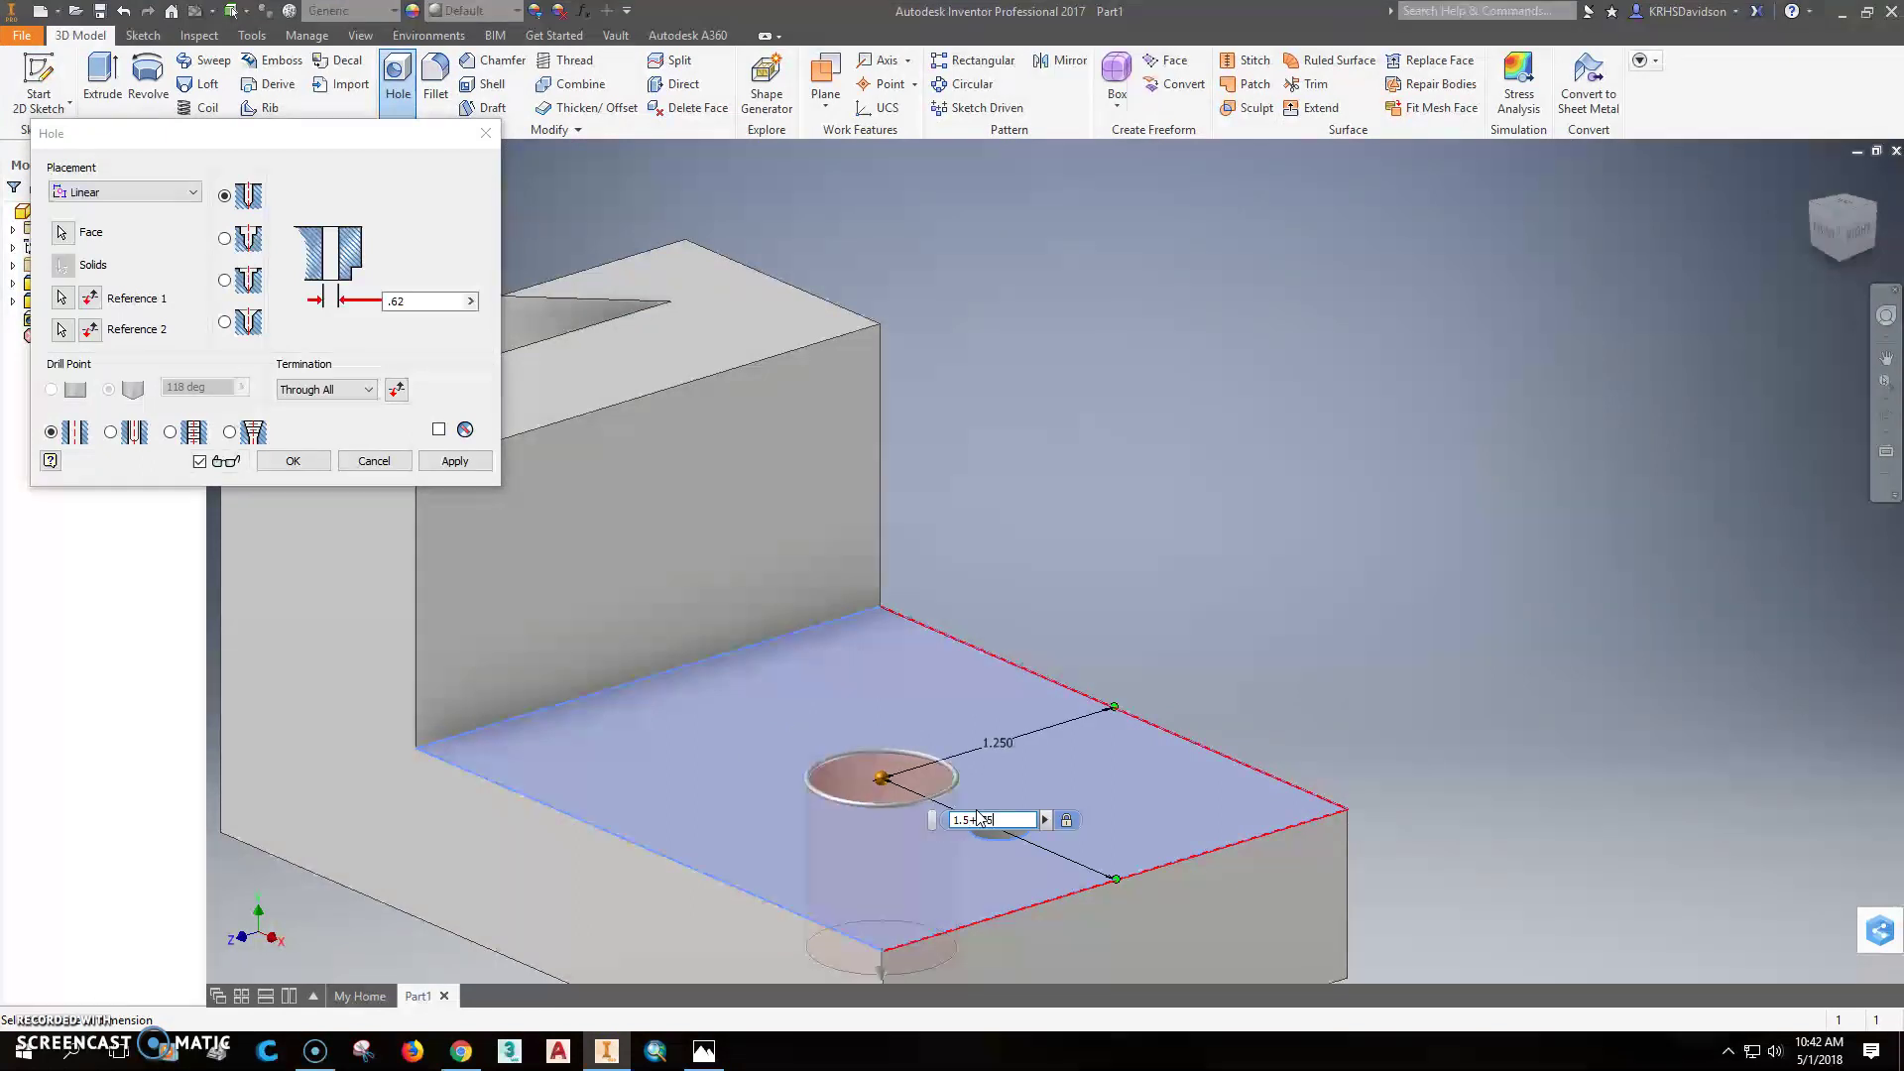
key("Return")
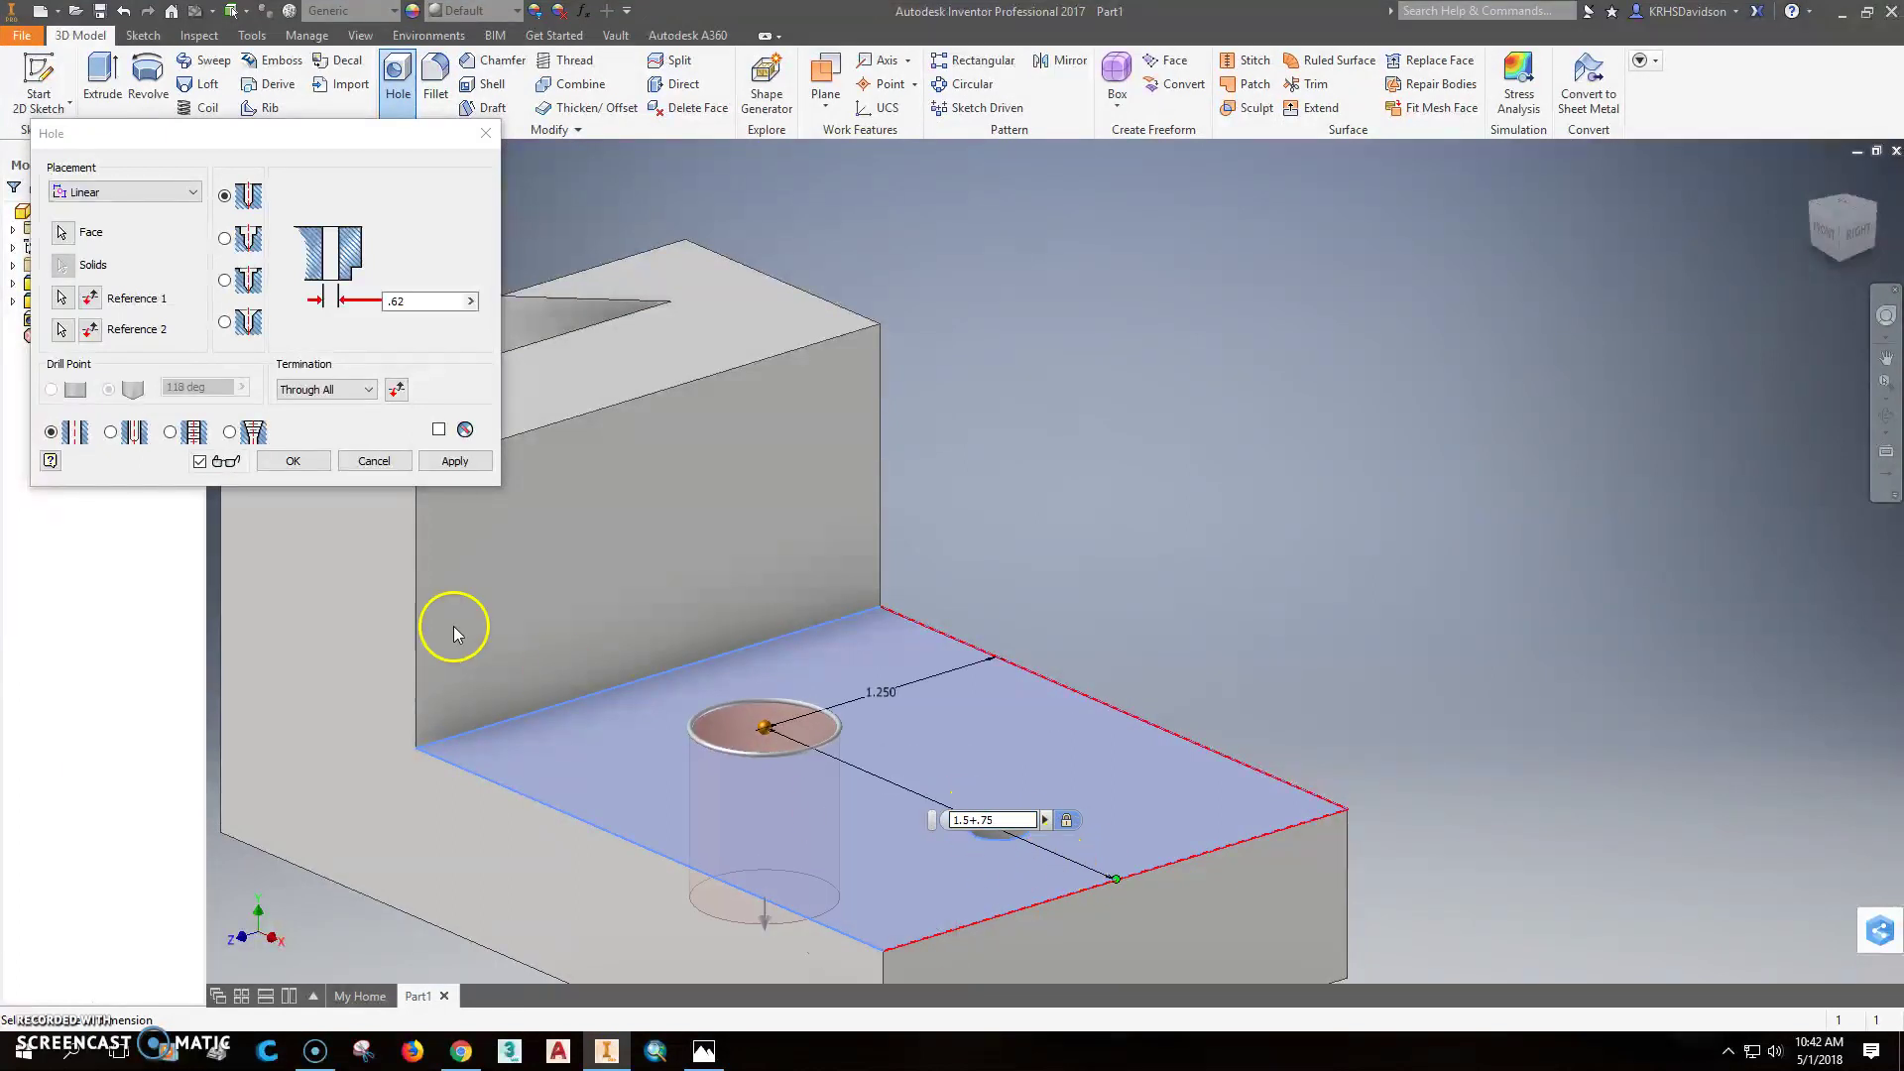
left_click(455, 463)
Finish the hole command and recheck Hole1's diameter setting
left_click(372, 458)
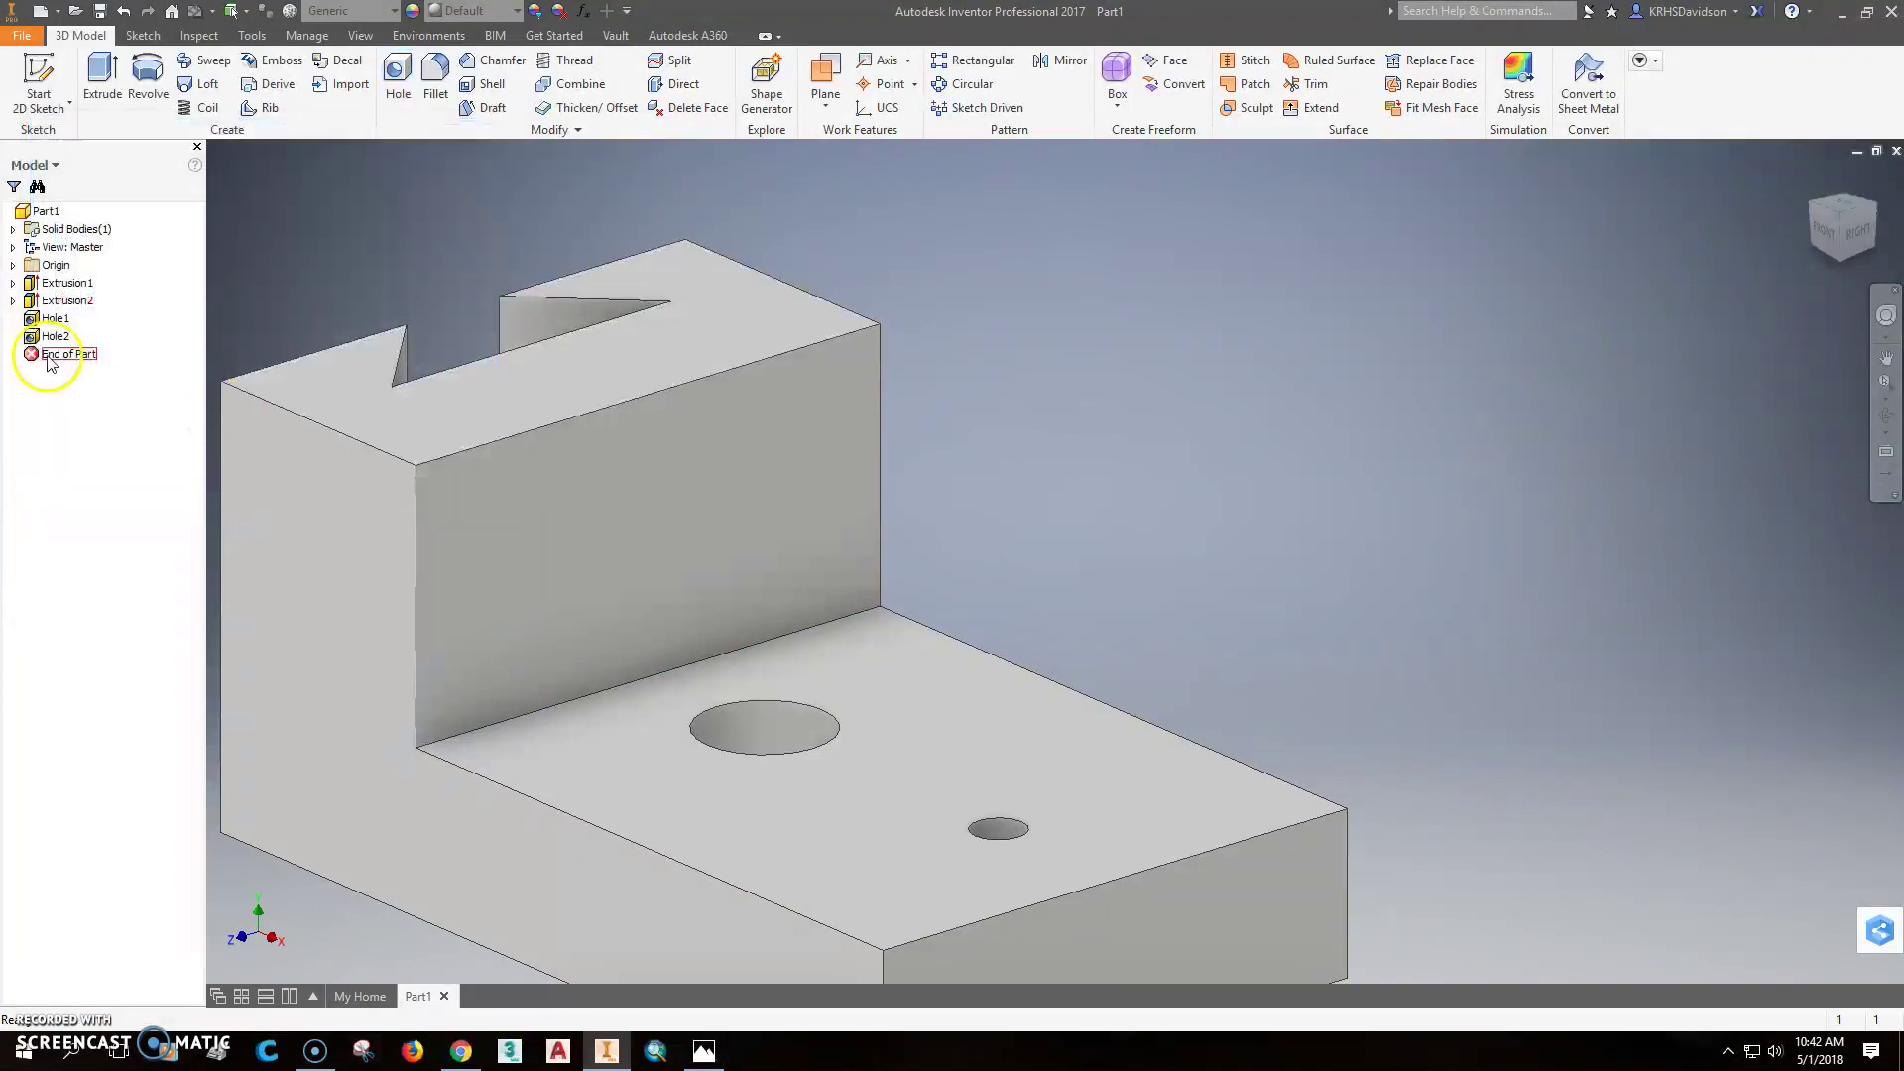
right_click(55, 319)
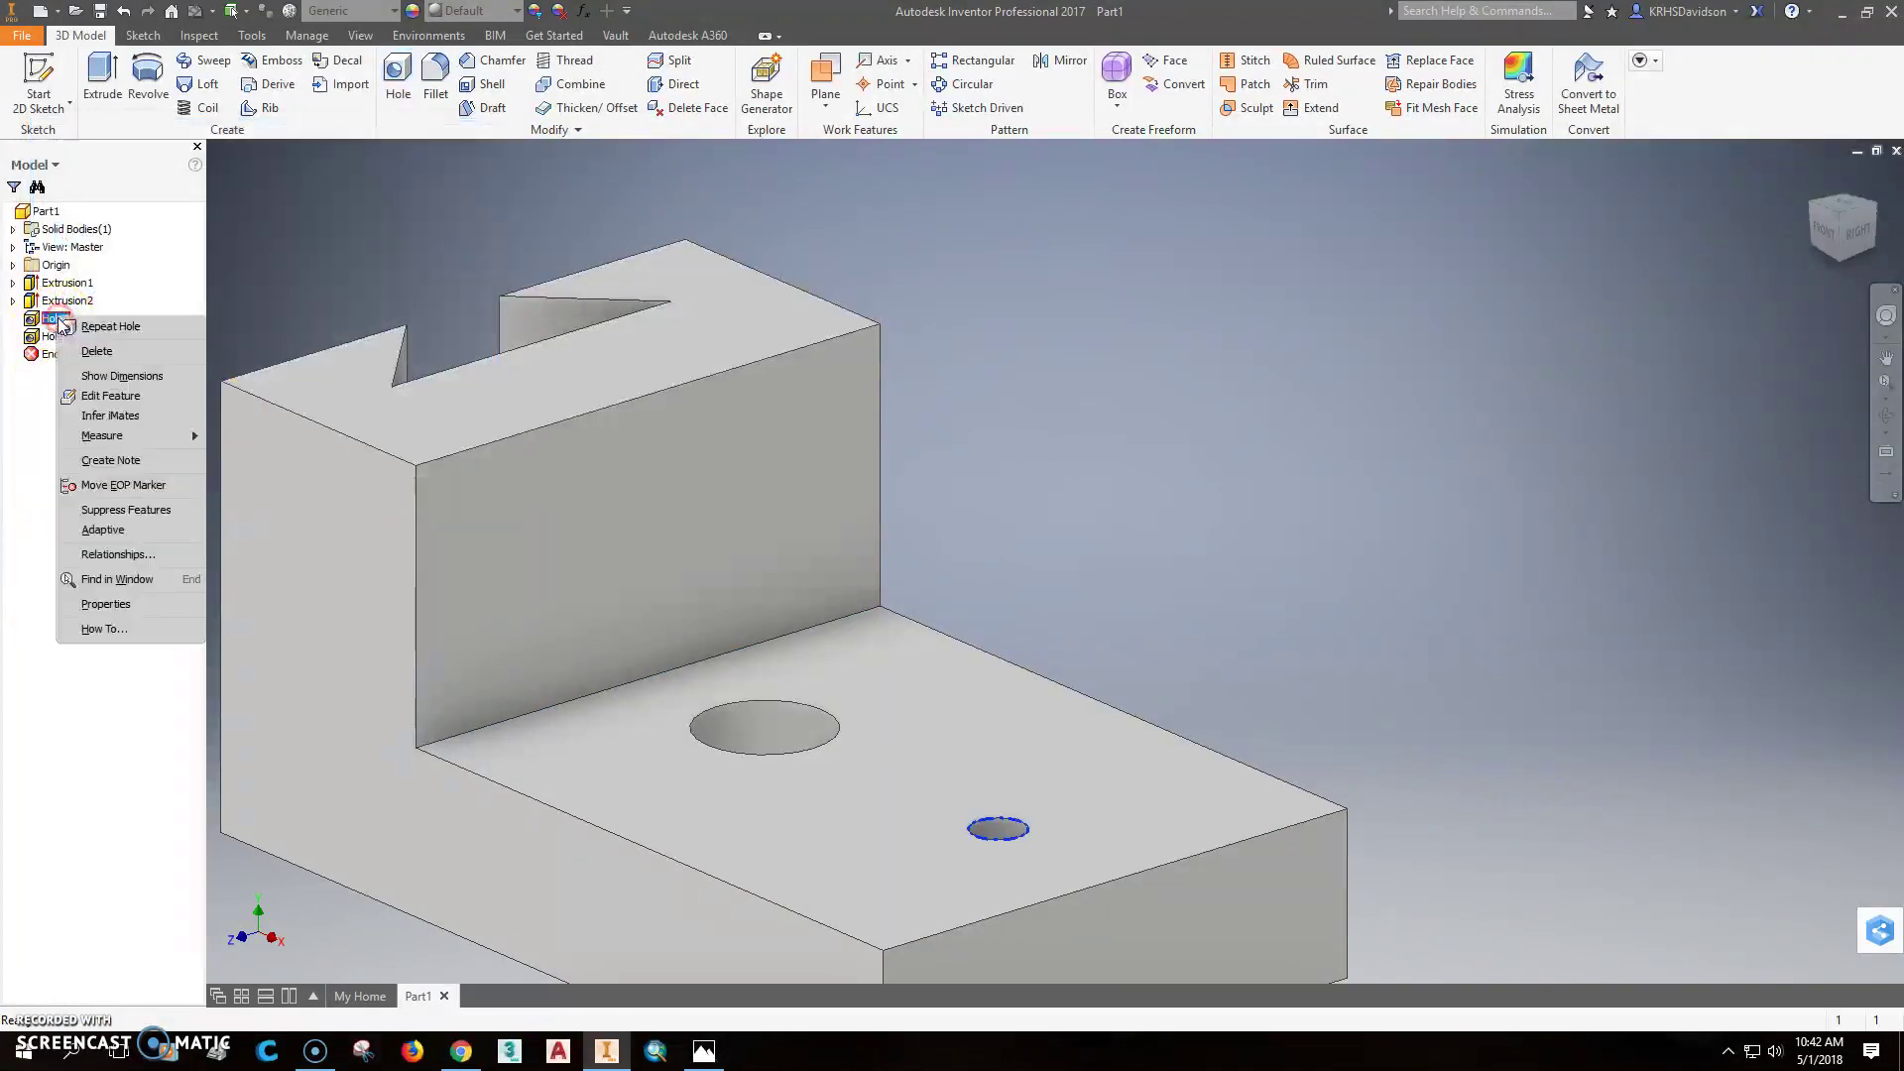
left_click(119, 400)
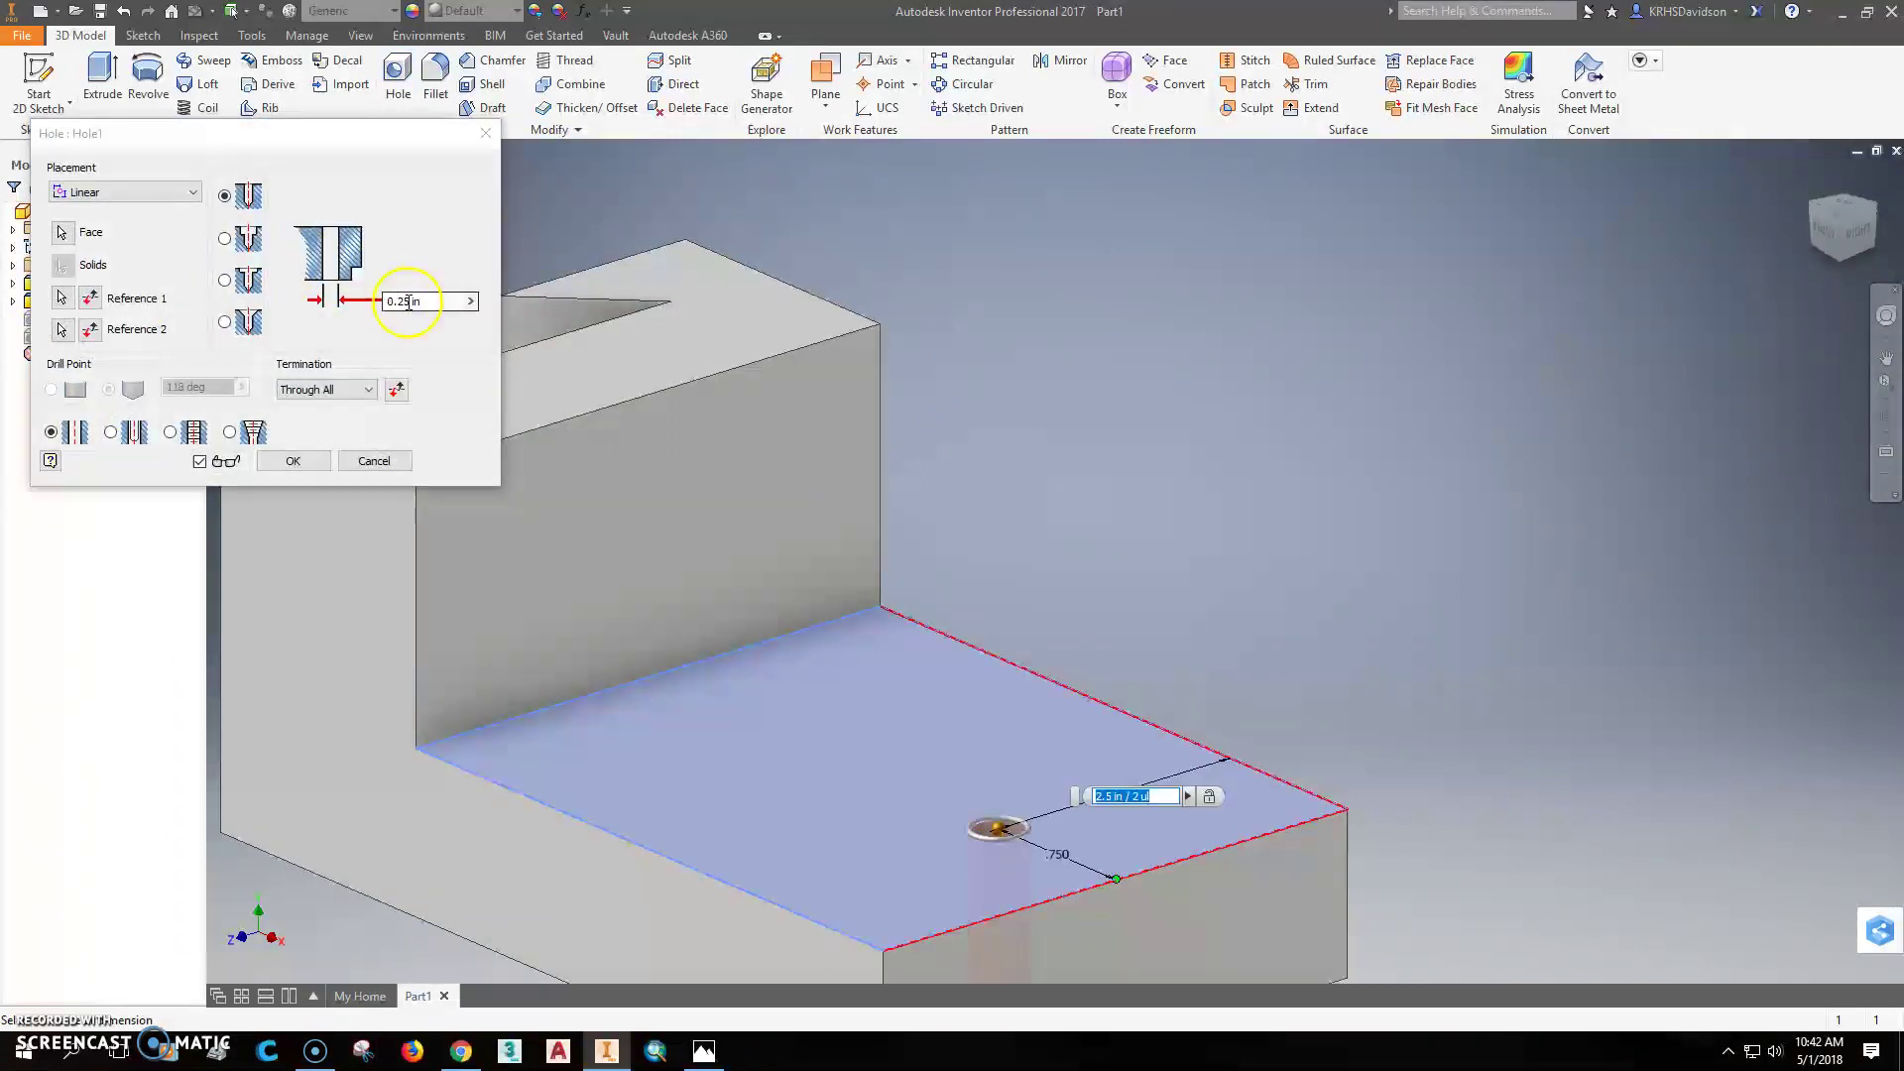
left_click(406, 301)
type("0.62")
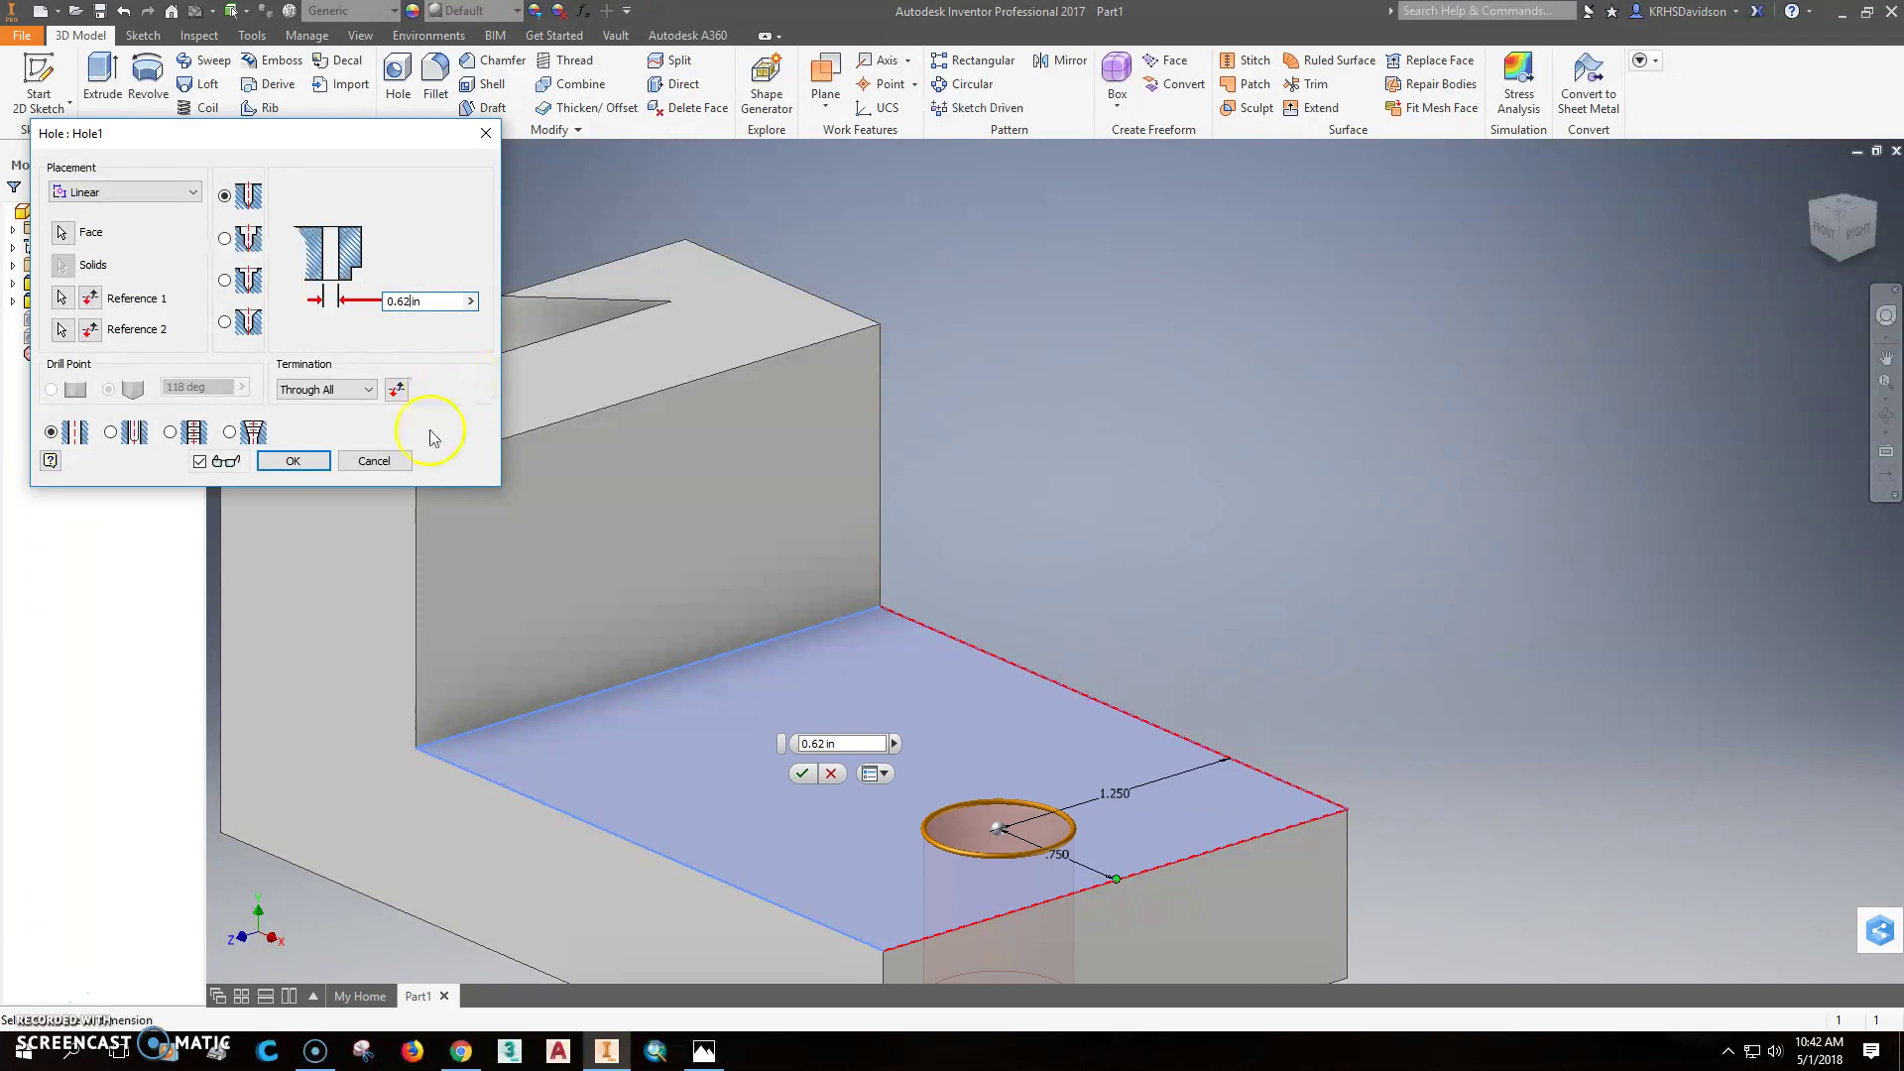
left_click(292, 462)
scroll(1171, 801, "down", 2)
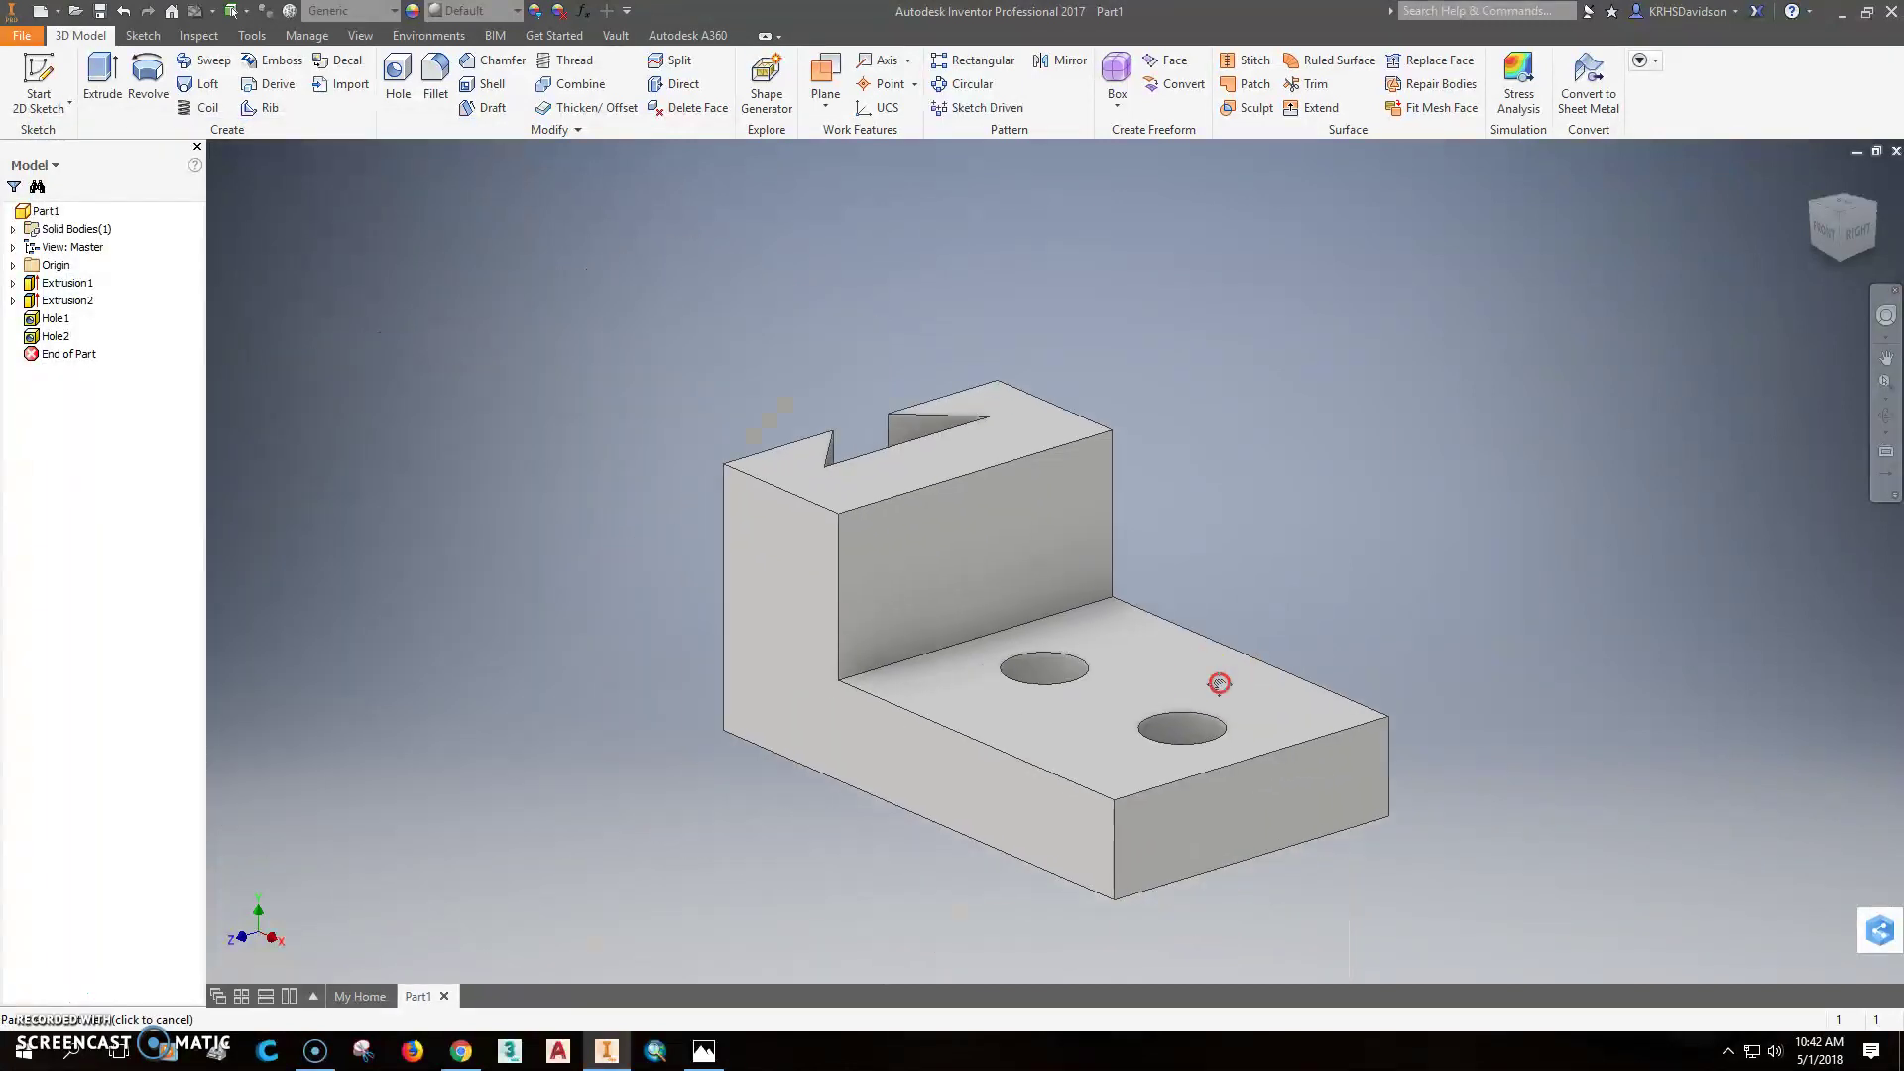
Save the part as '209-6-48 Dovetail Slide' after checking the reference sketch
left_click(704, 1051)
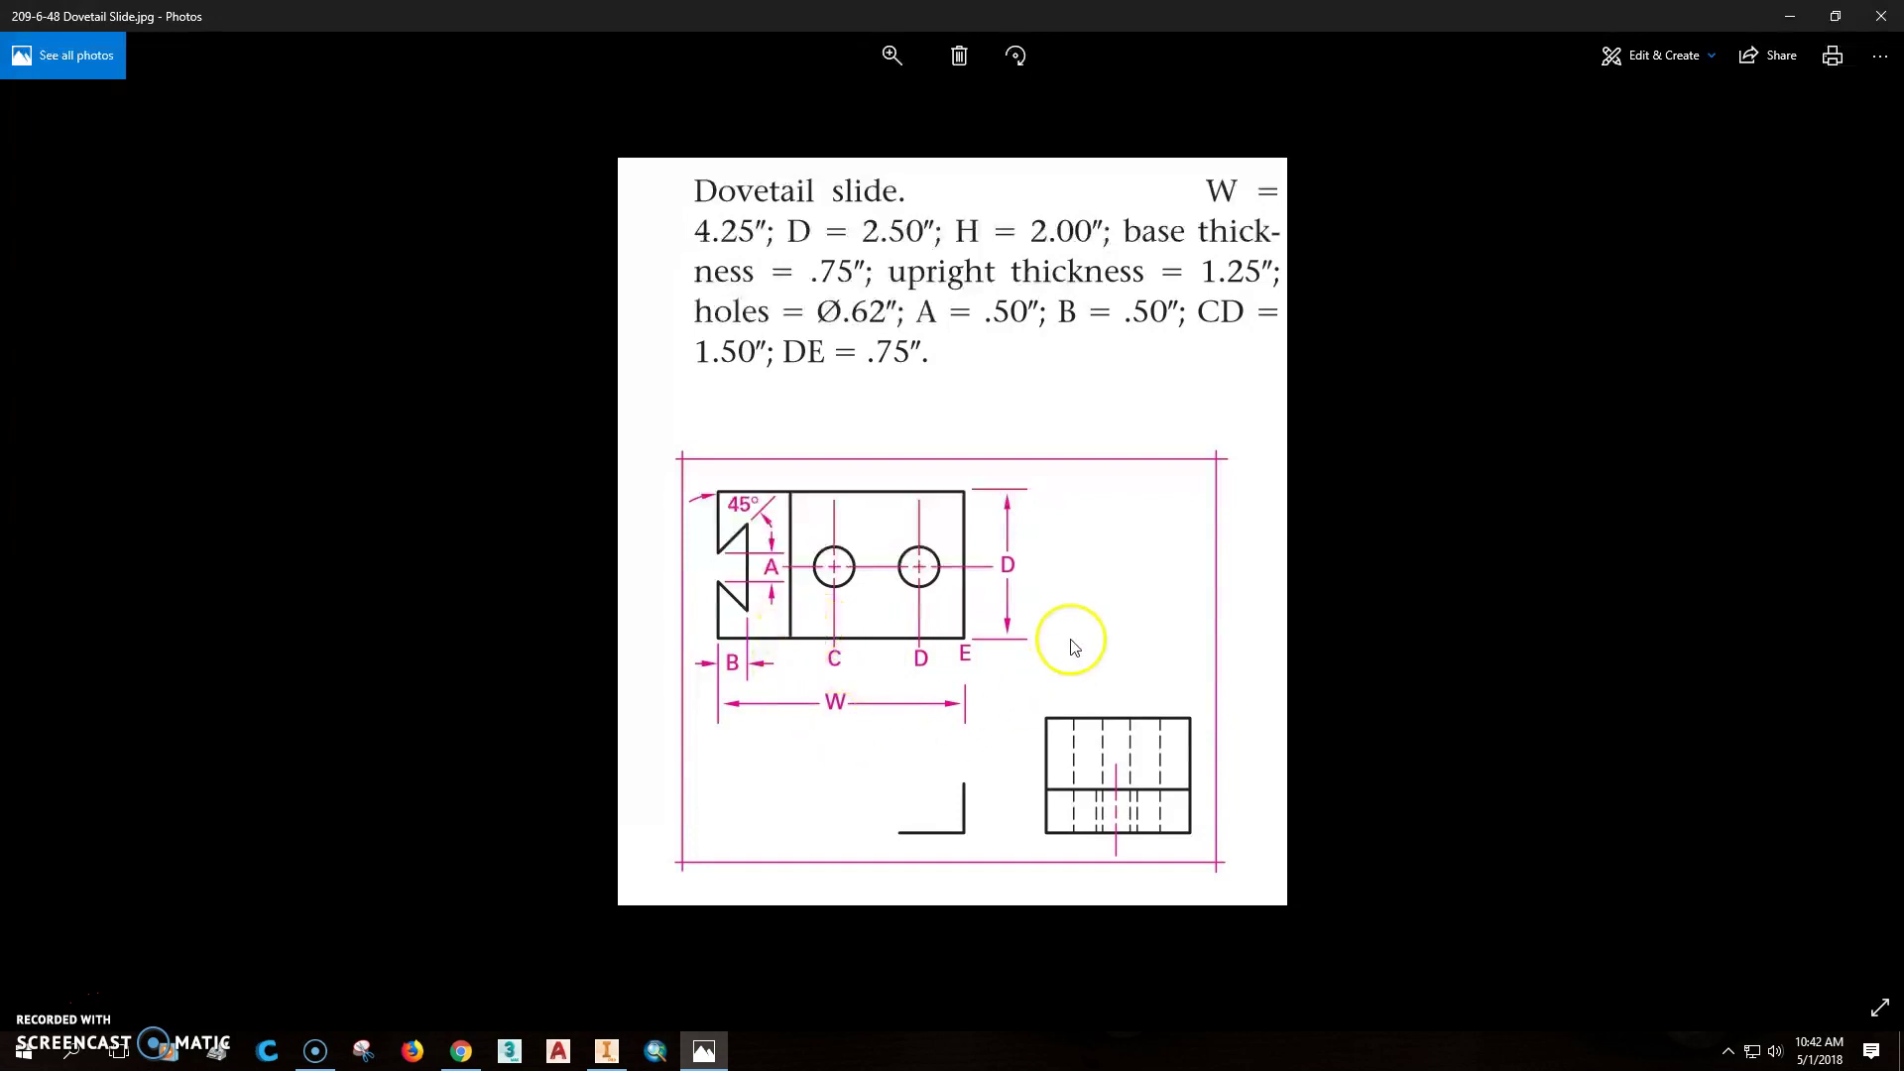
left_click(607, 1052)
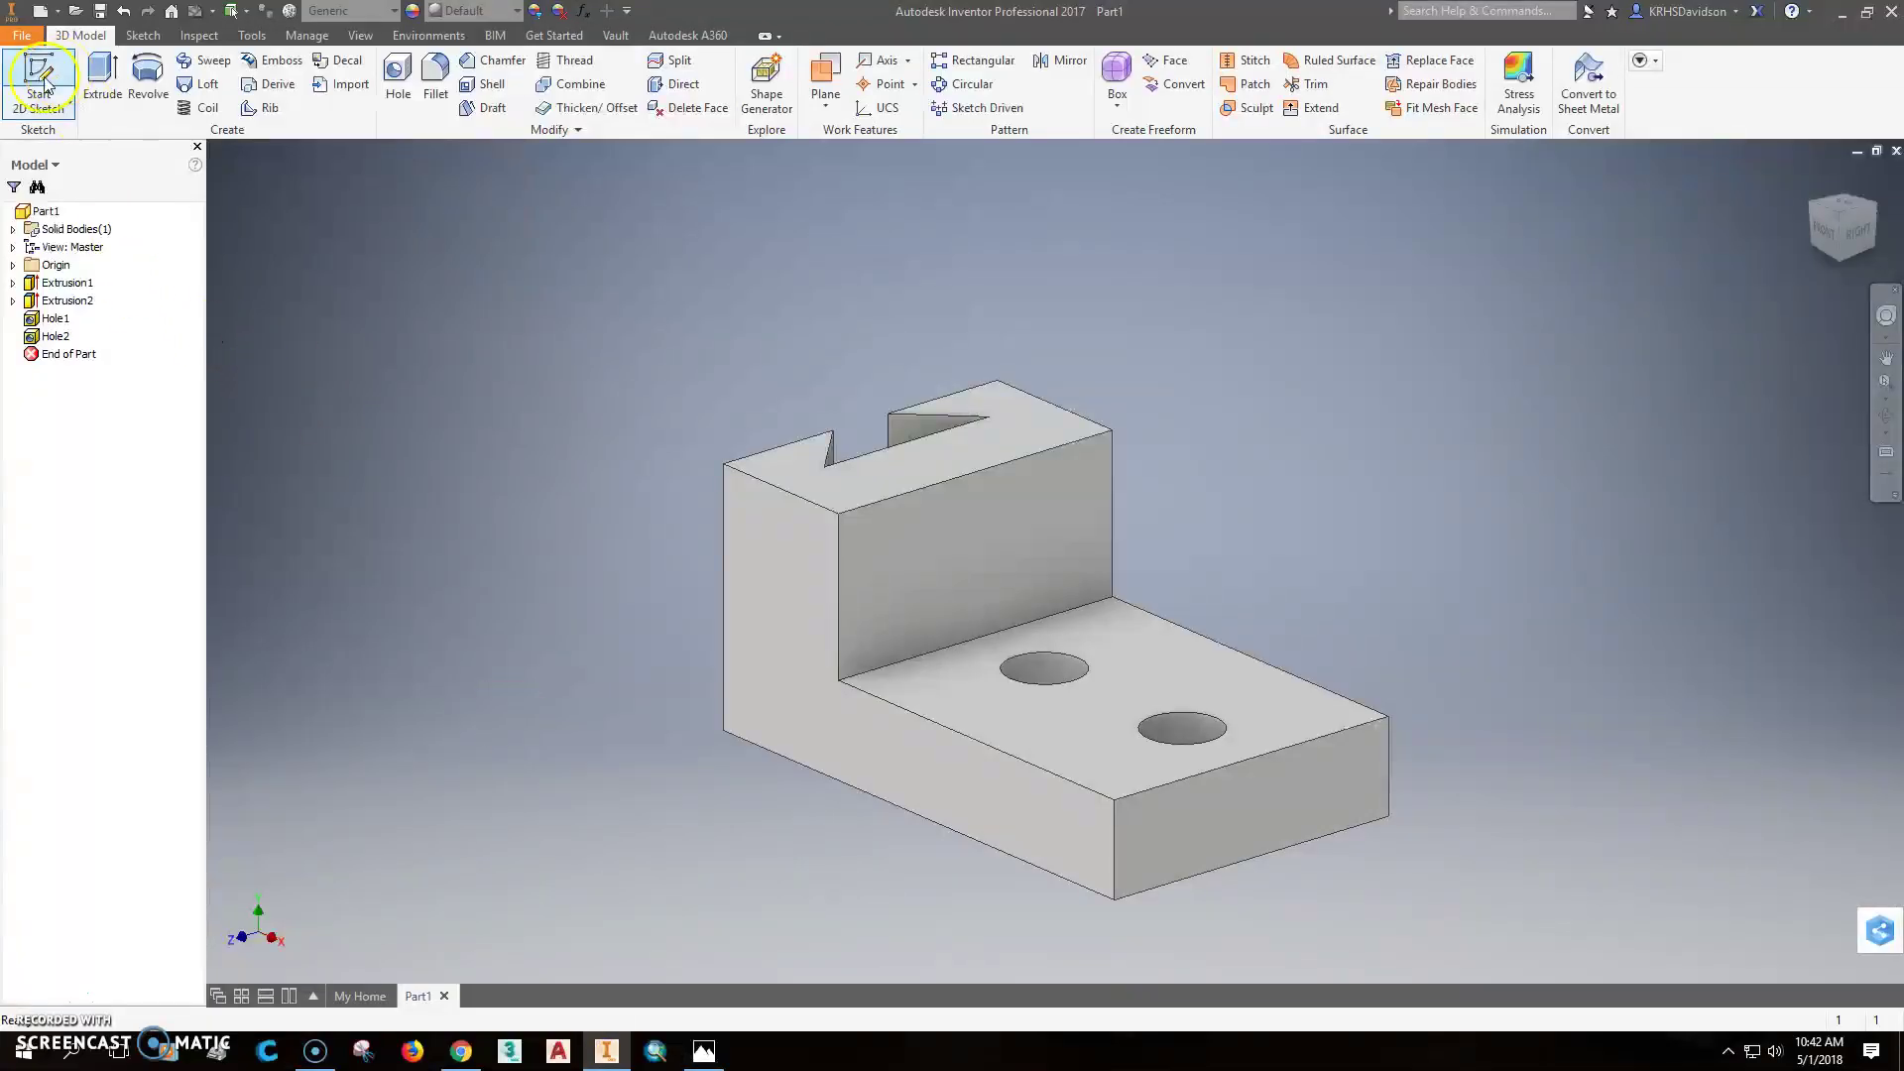
left_click(100, 15)
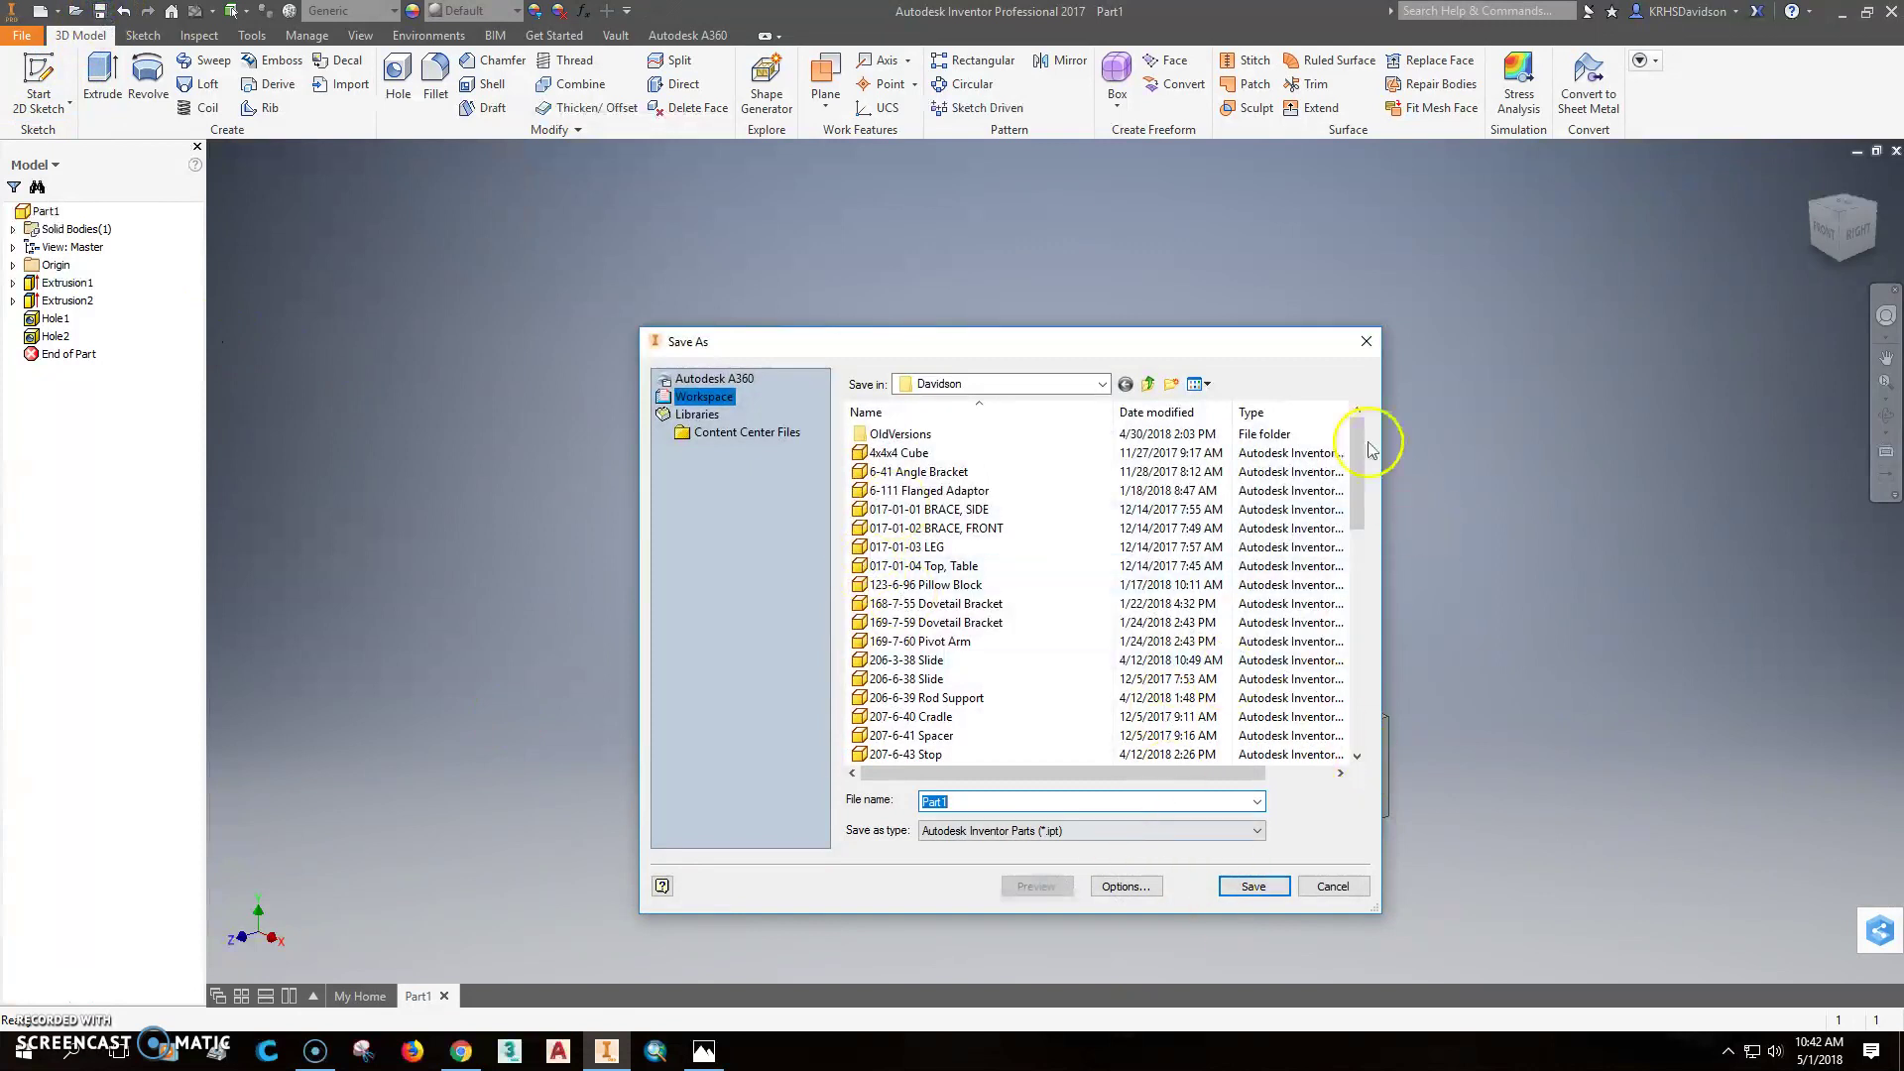
type("20")
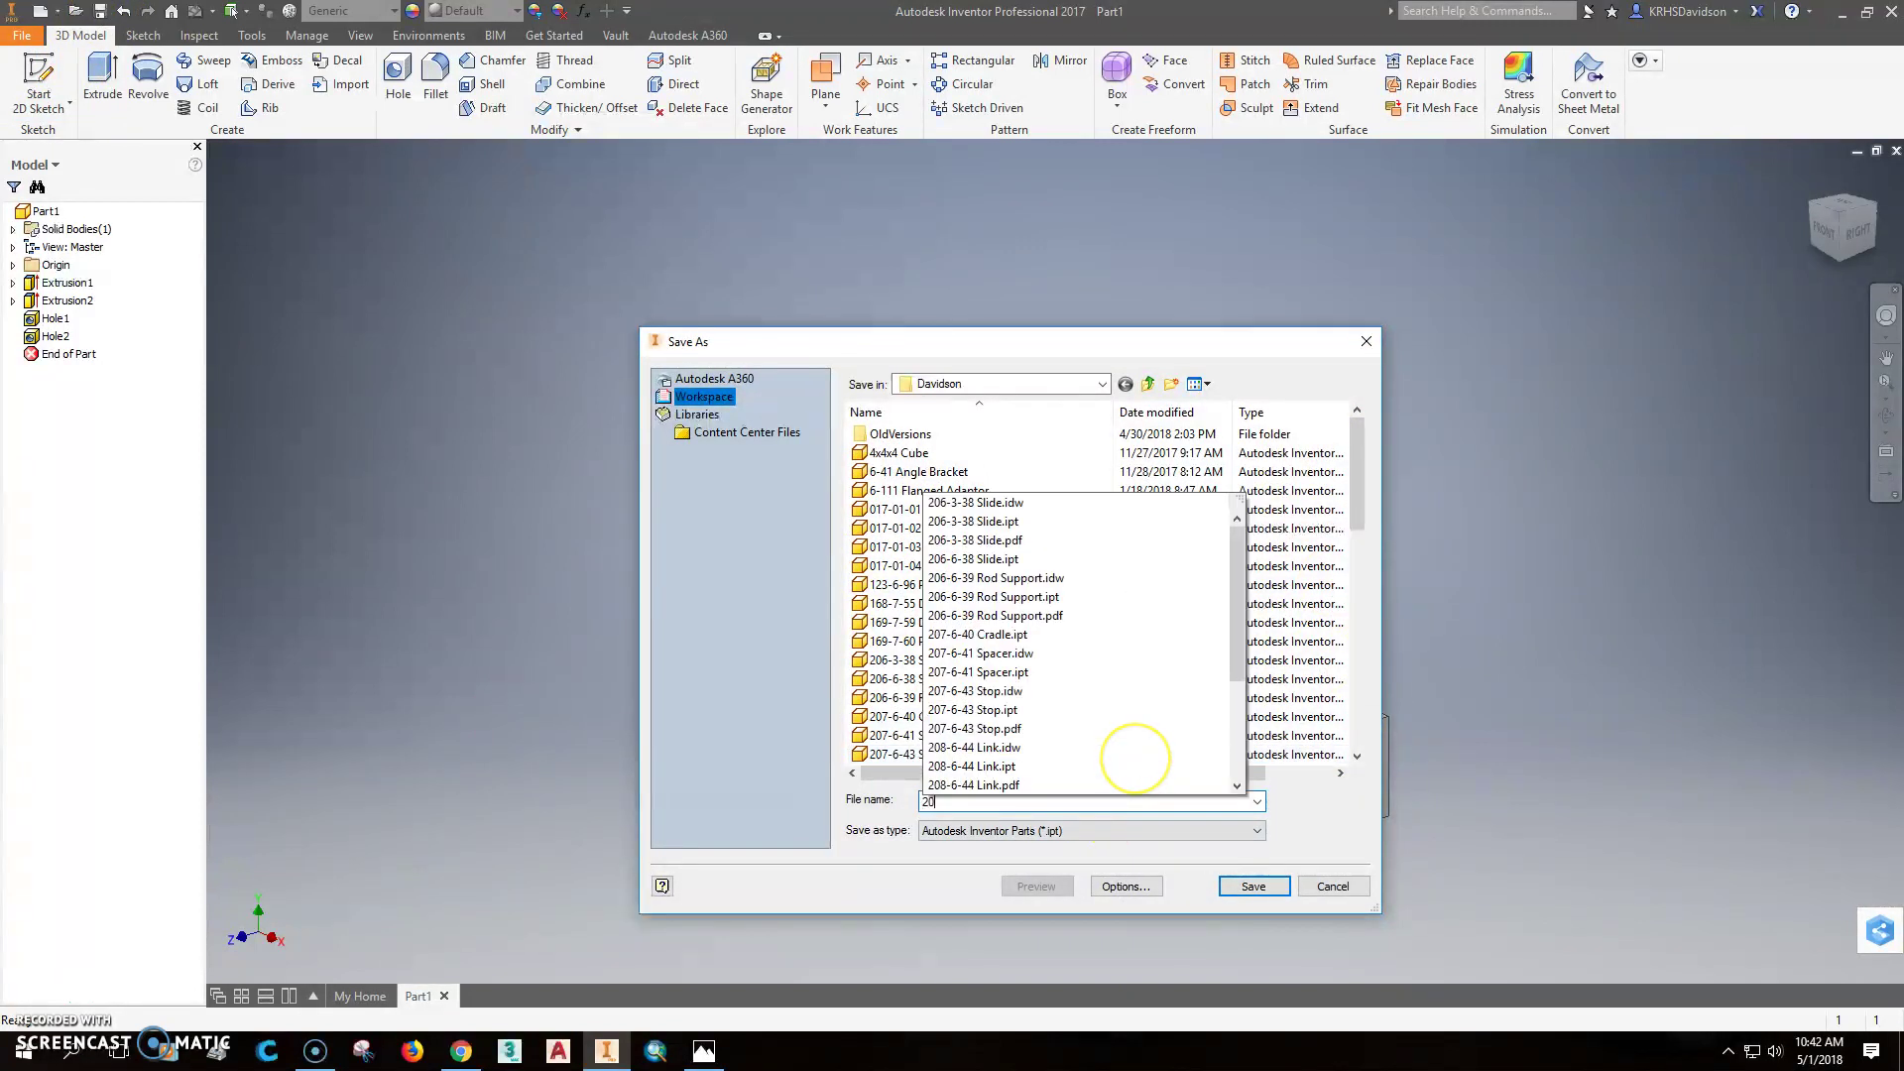
type("9-6-")
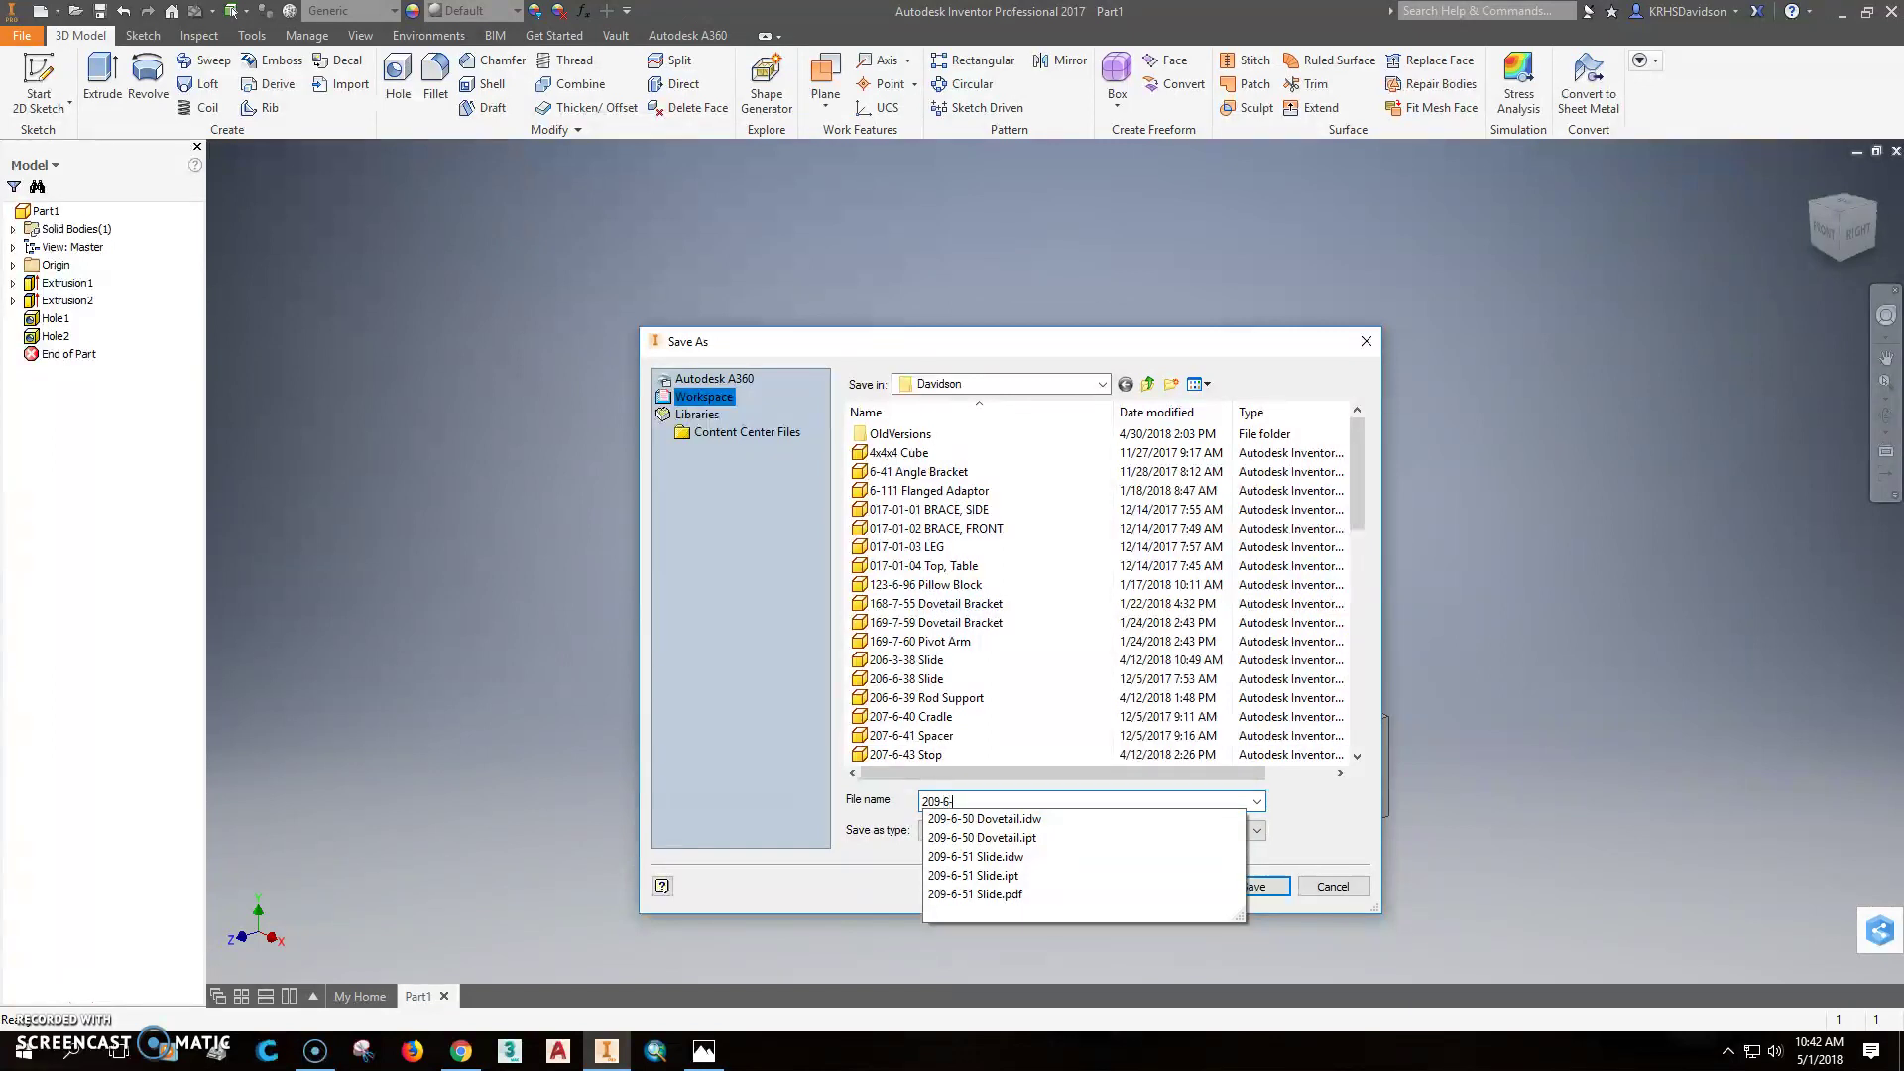
type("48 Dovetail Slide")
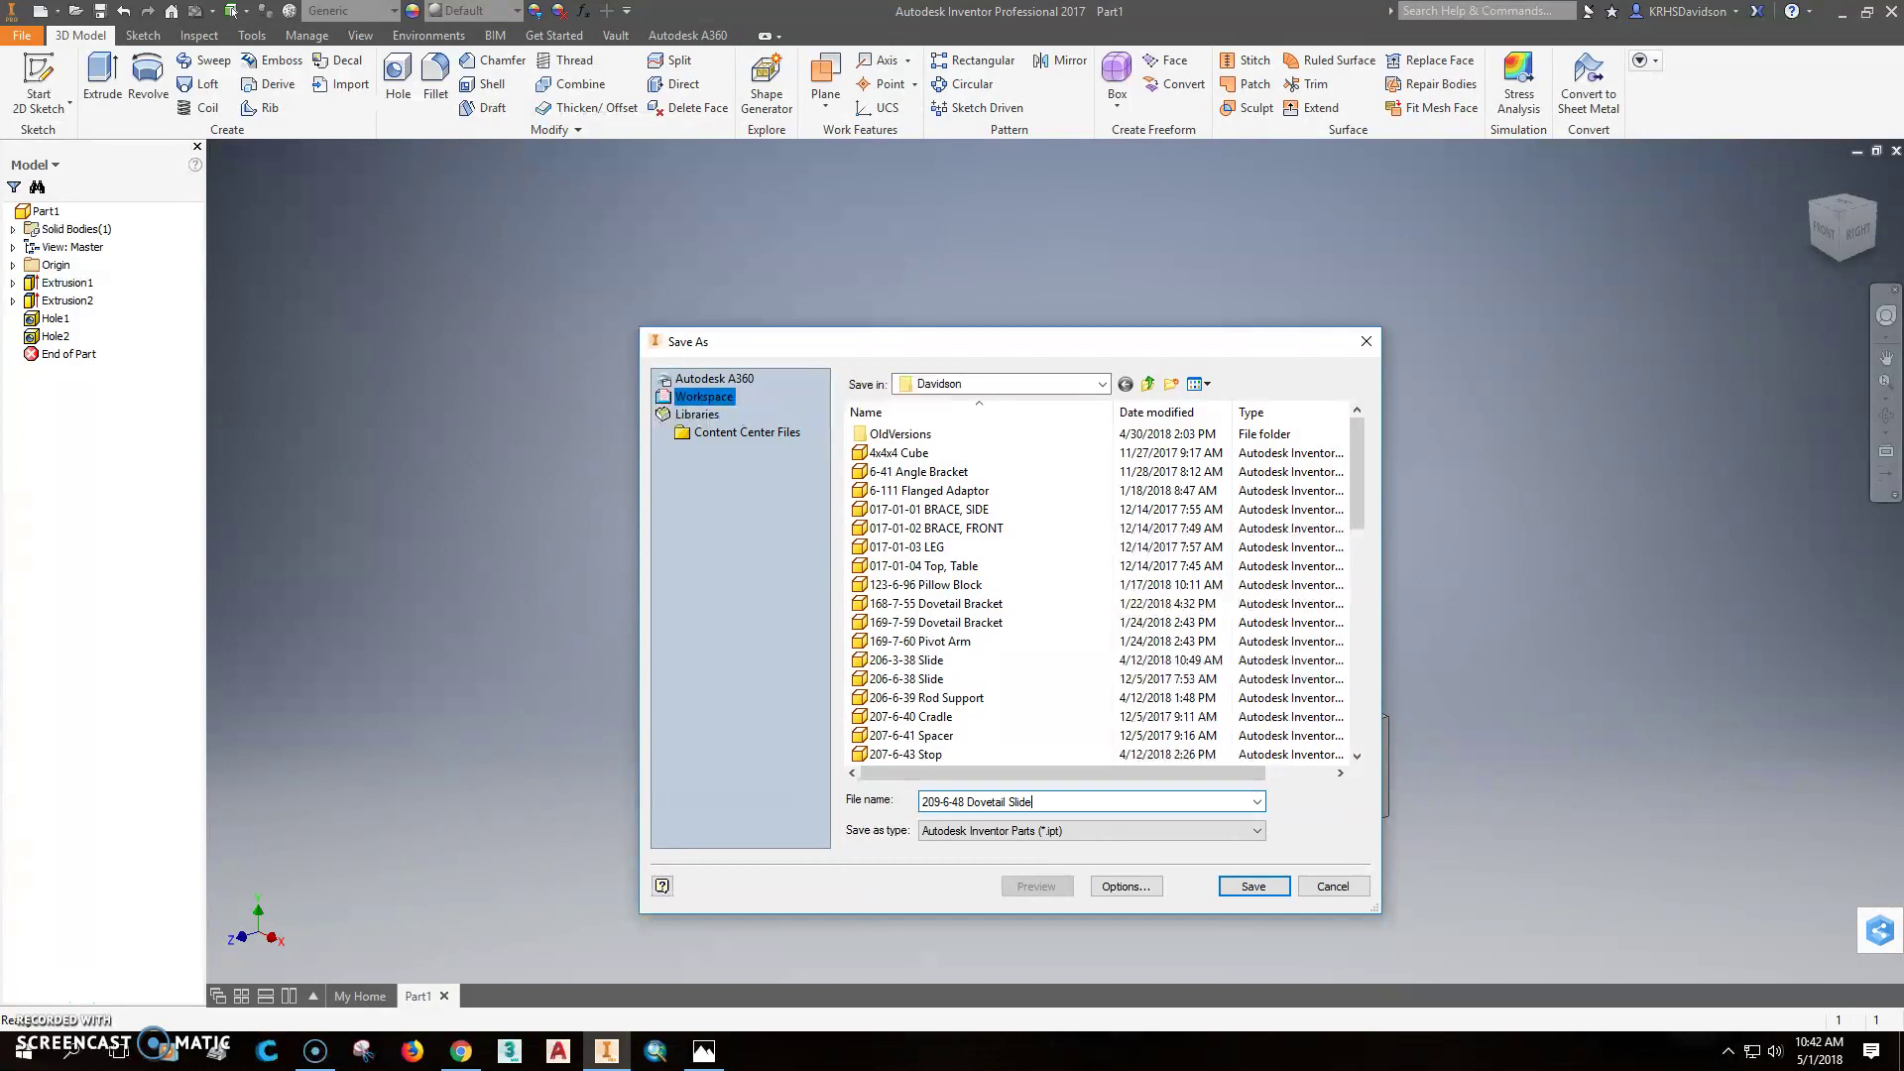
left_click(1254, 886)
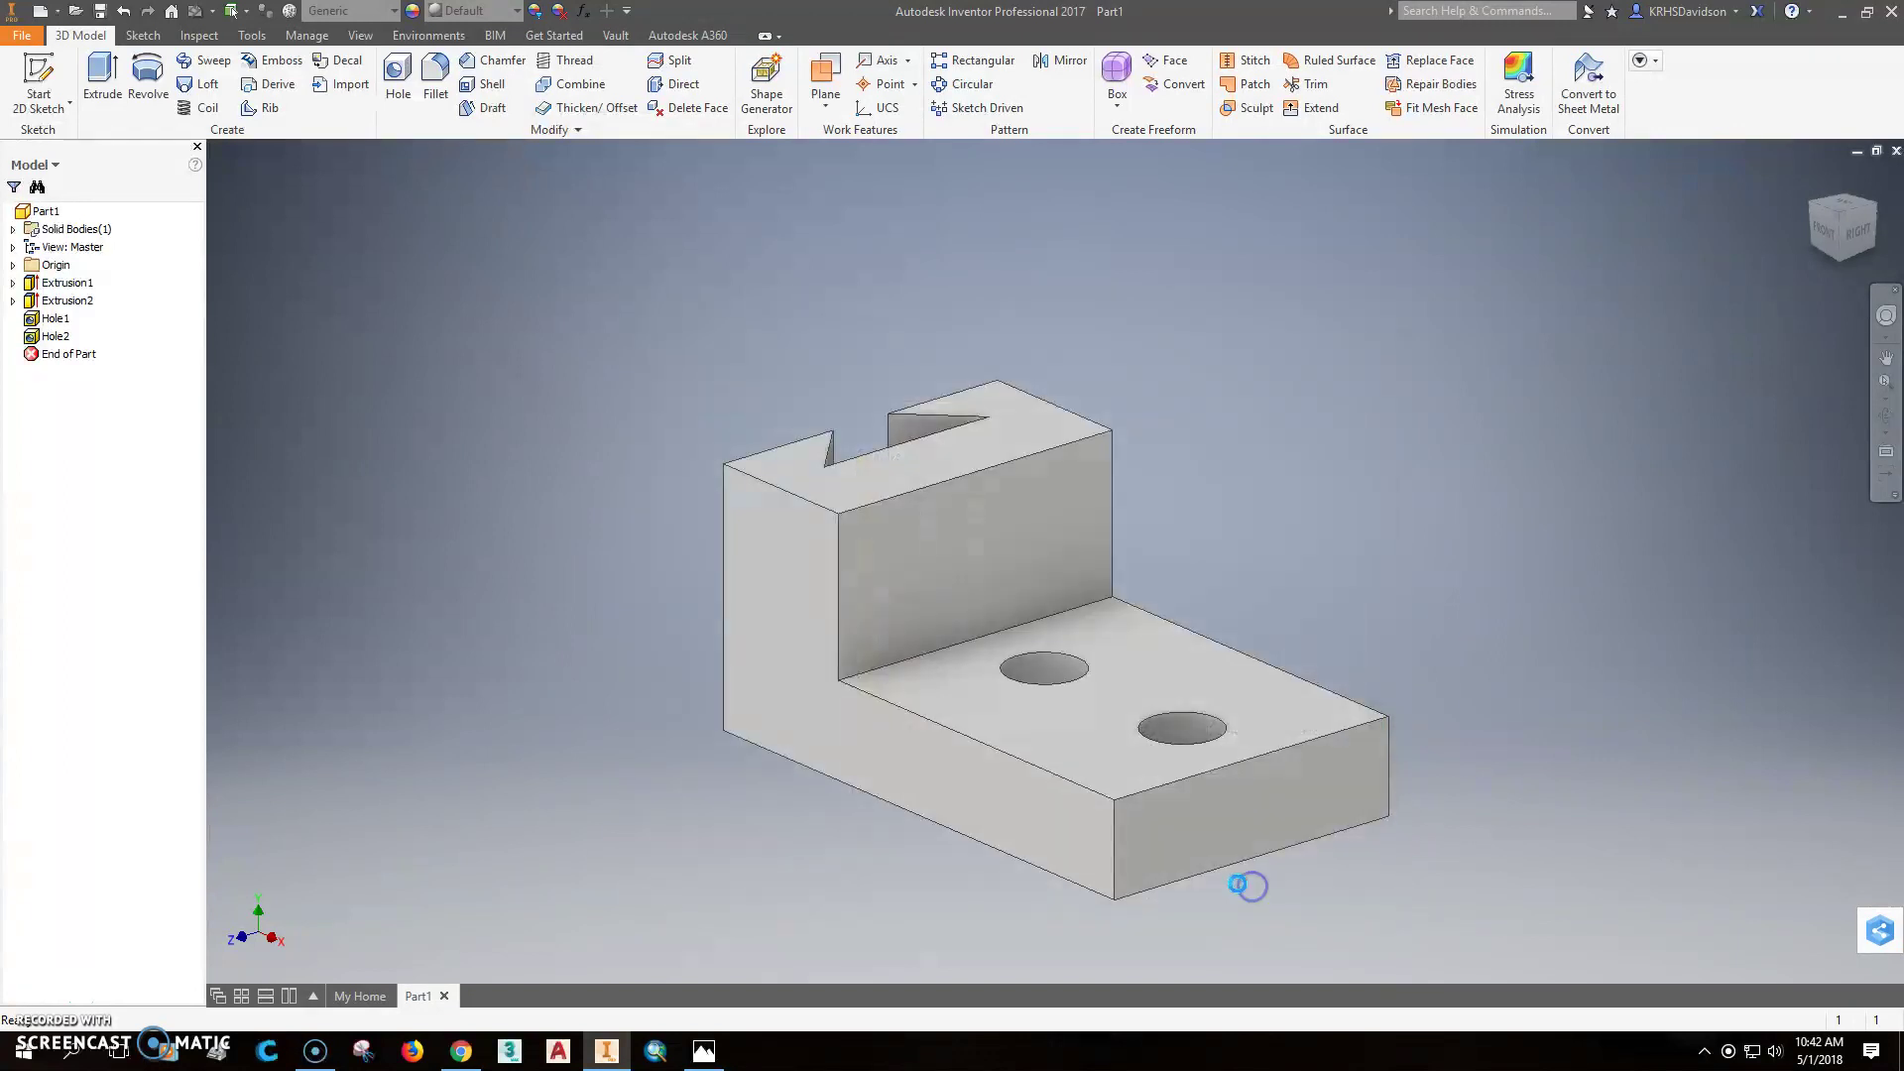
Create a new drawing from the ANSI (in).idw template
left_click(21, 37)
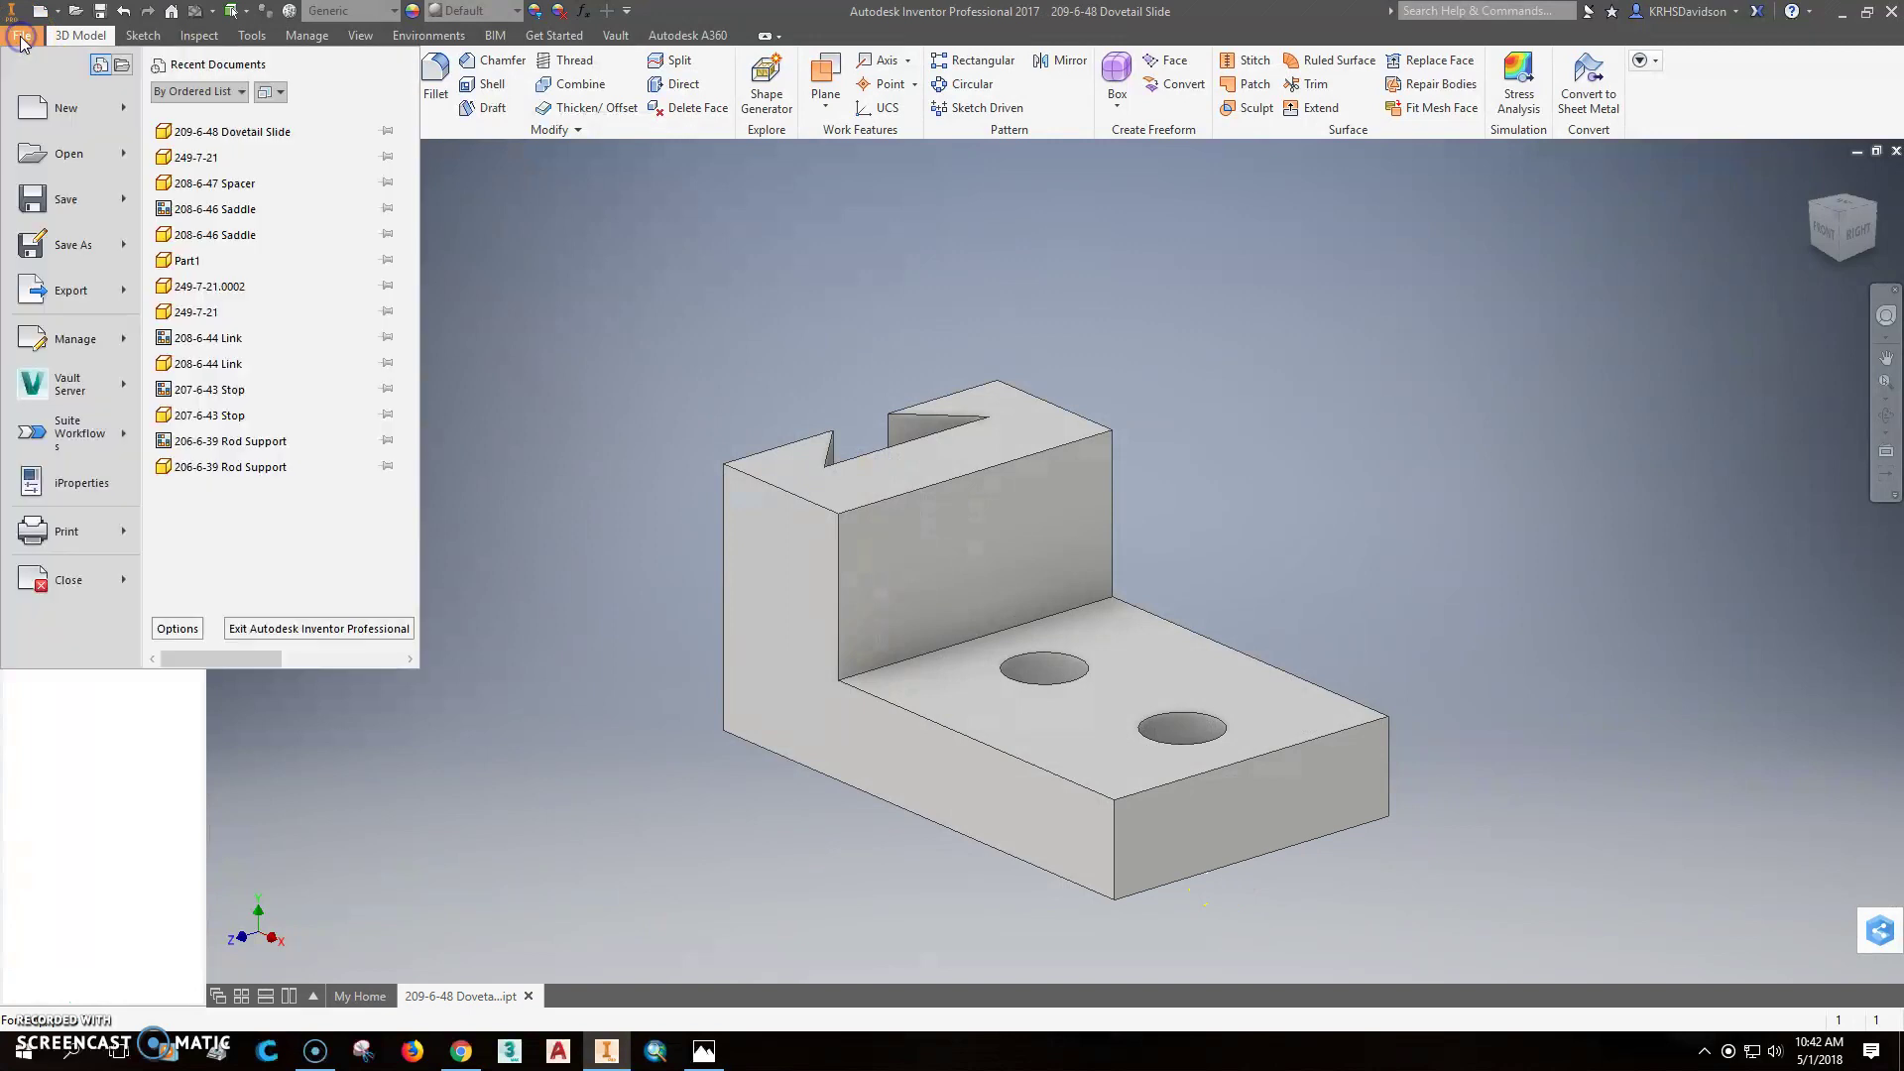
left_click(60, 113)
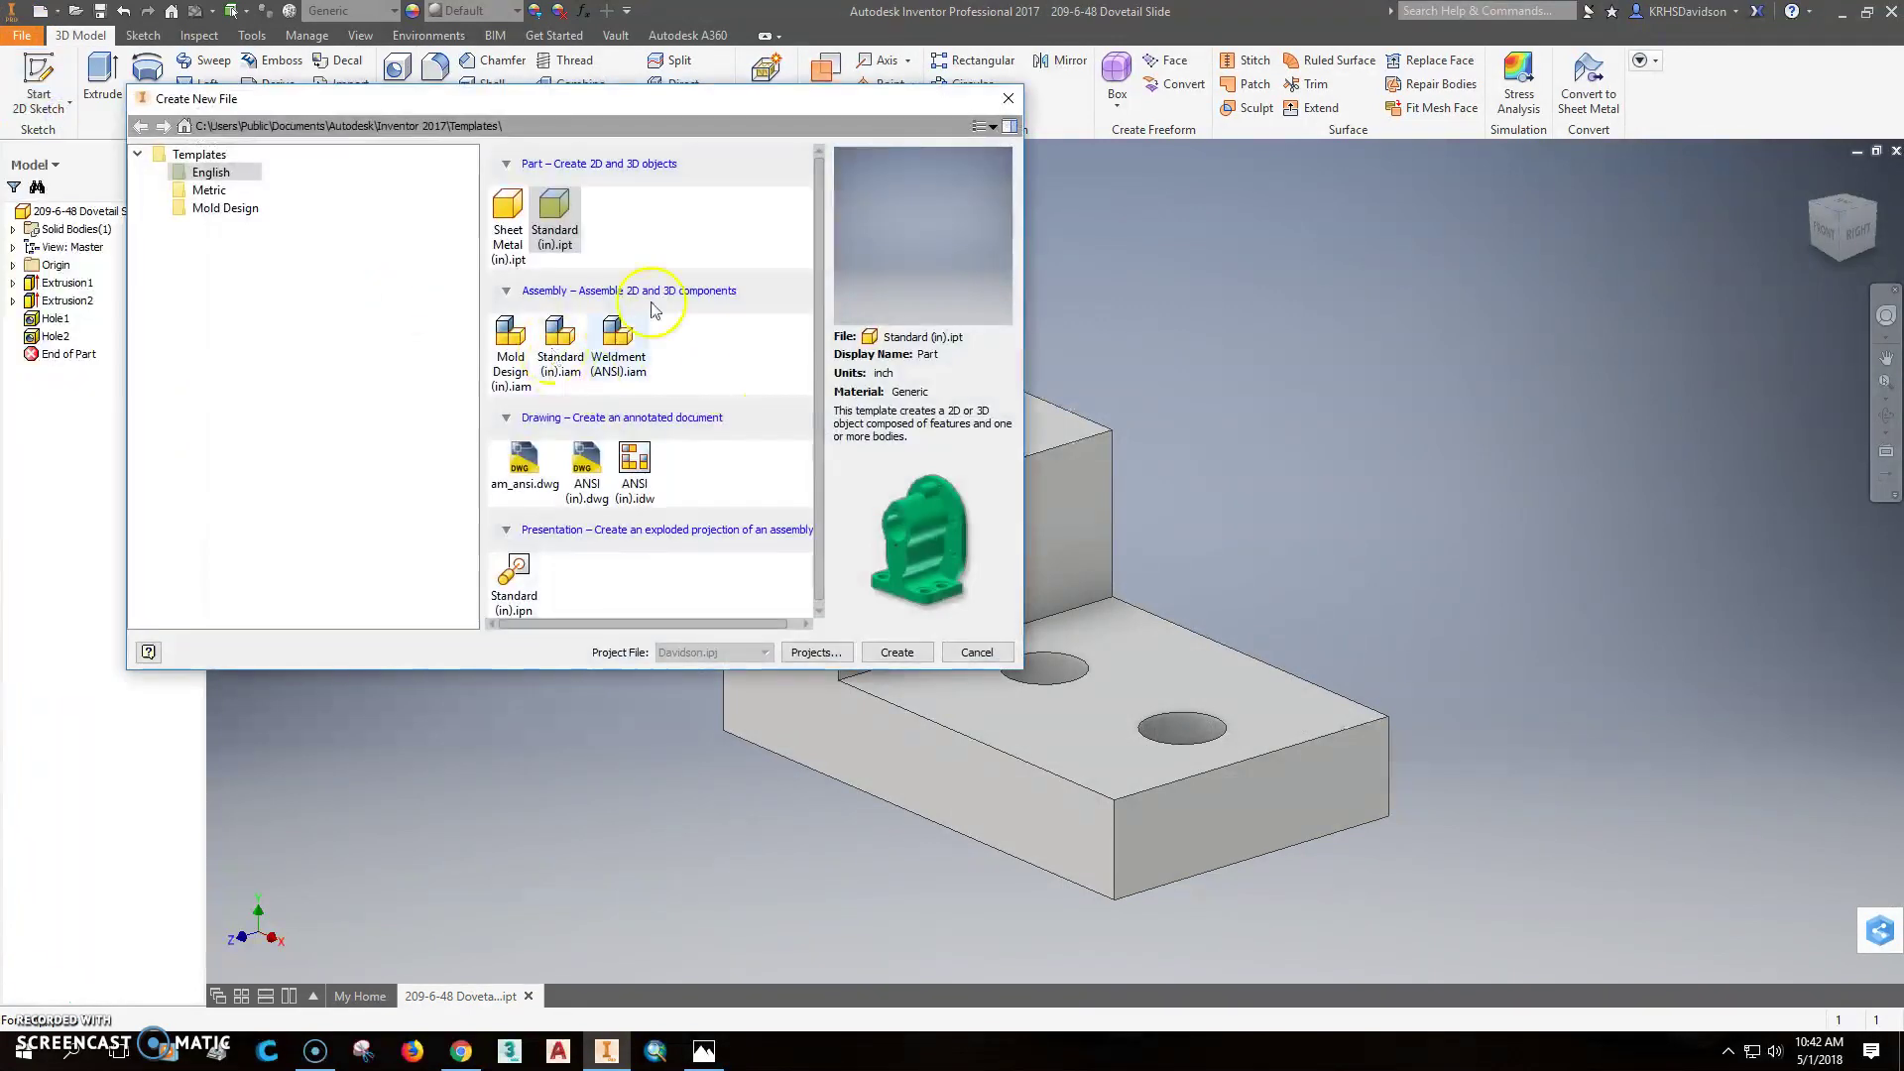
left_click(635, 465)
left_click(895, 656)
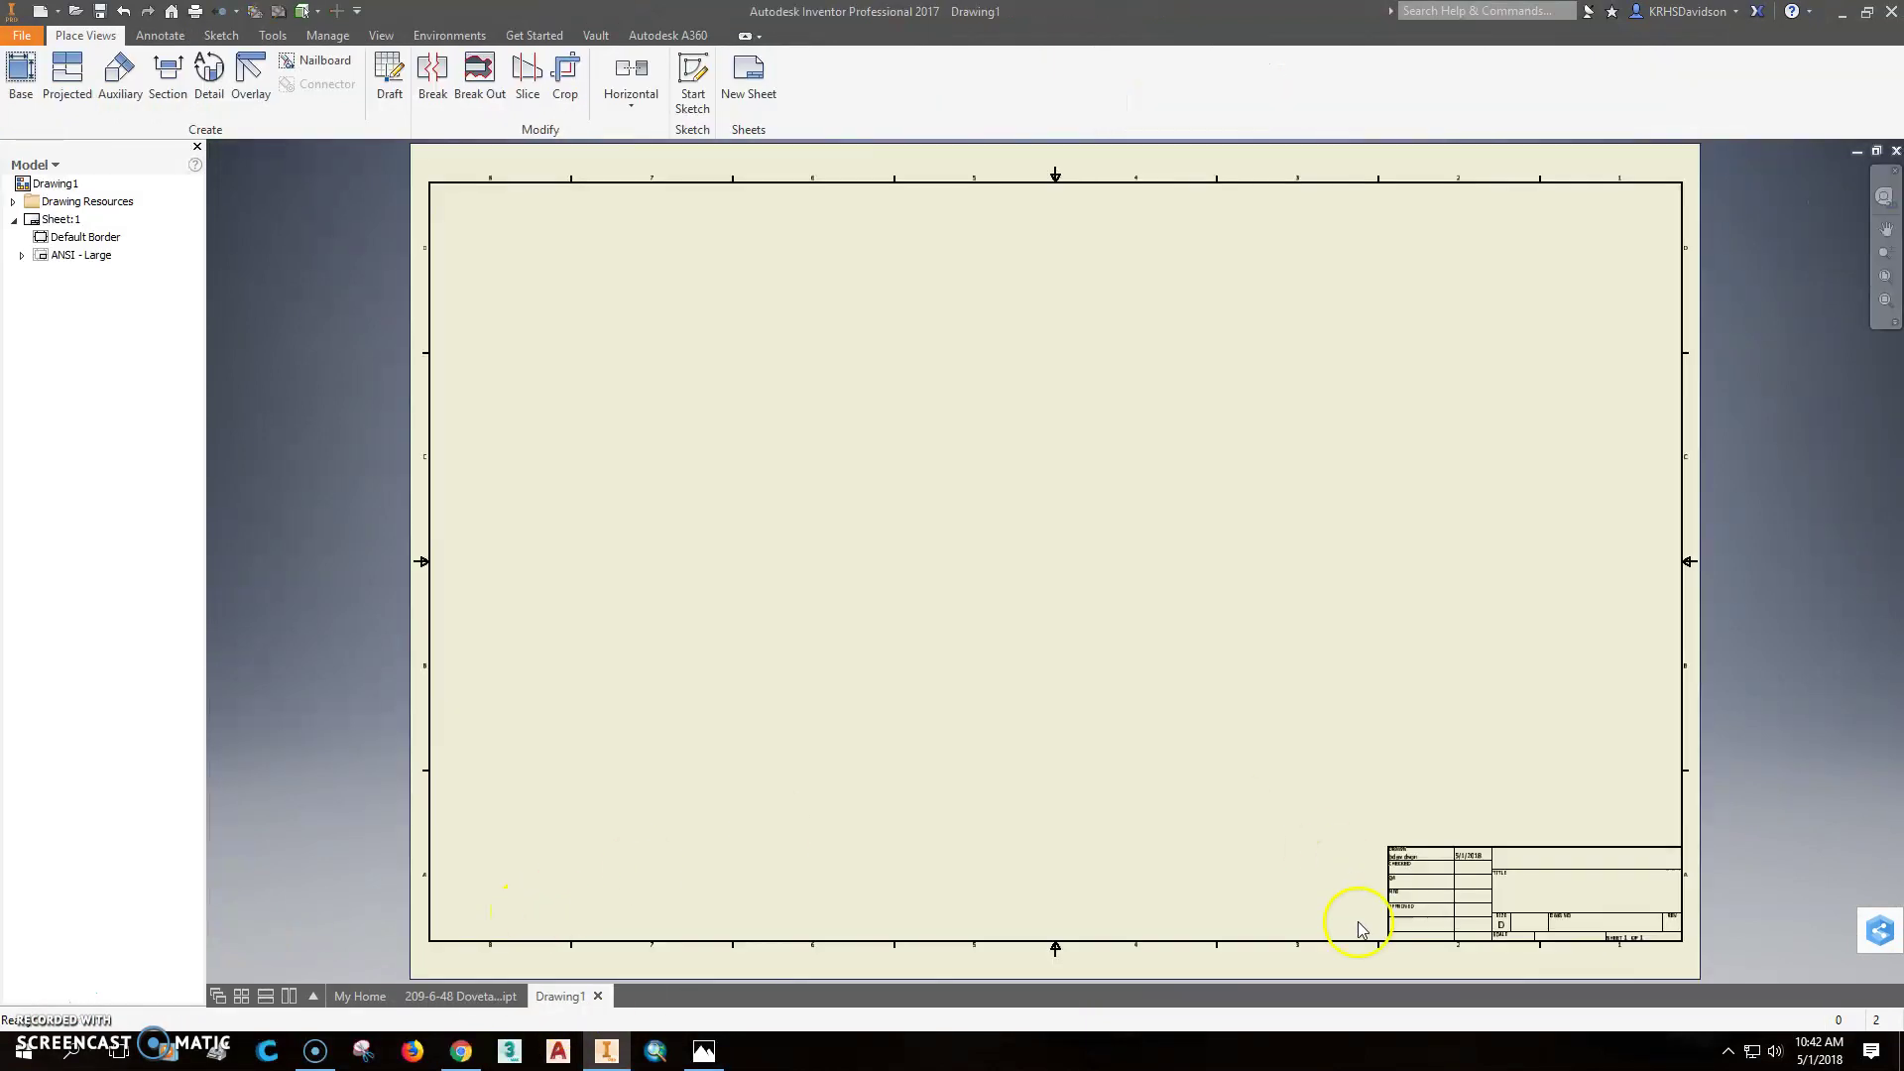
Change Sheet:1 to C size through Edit Sheet
left_click(56, 220)
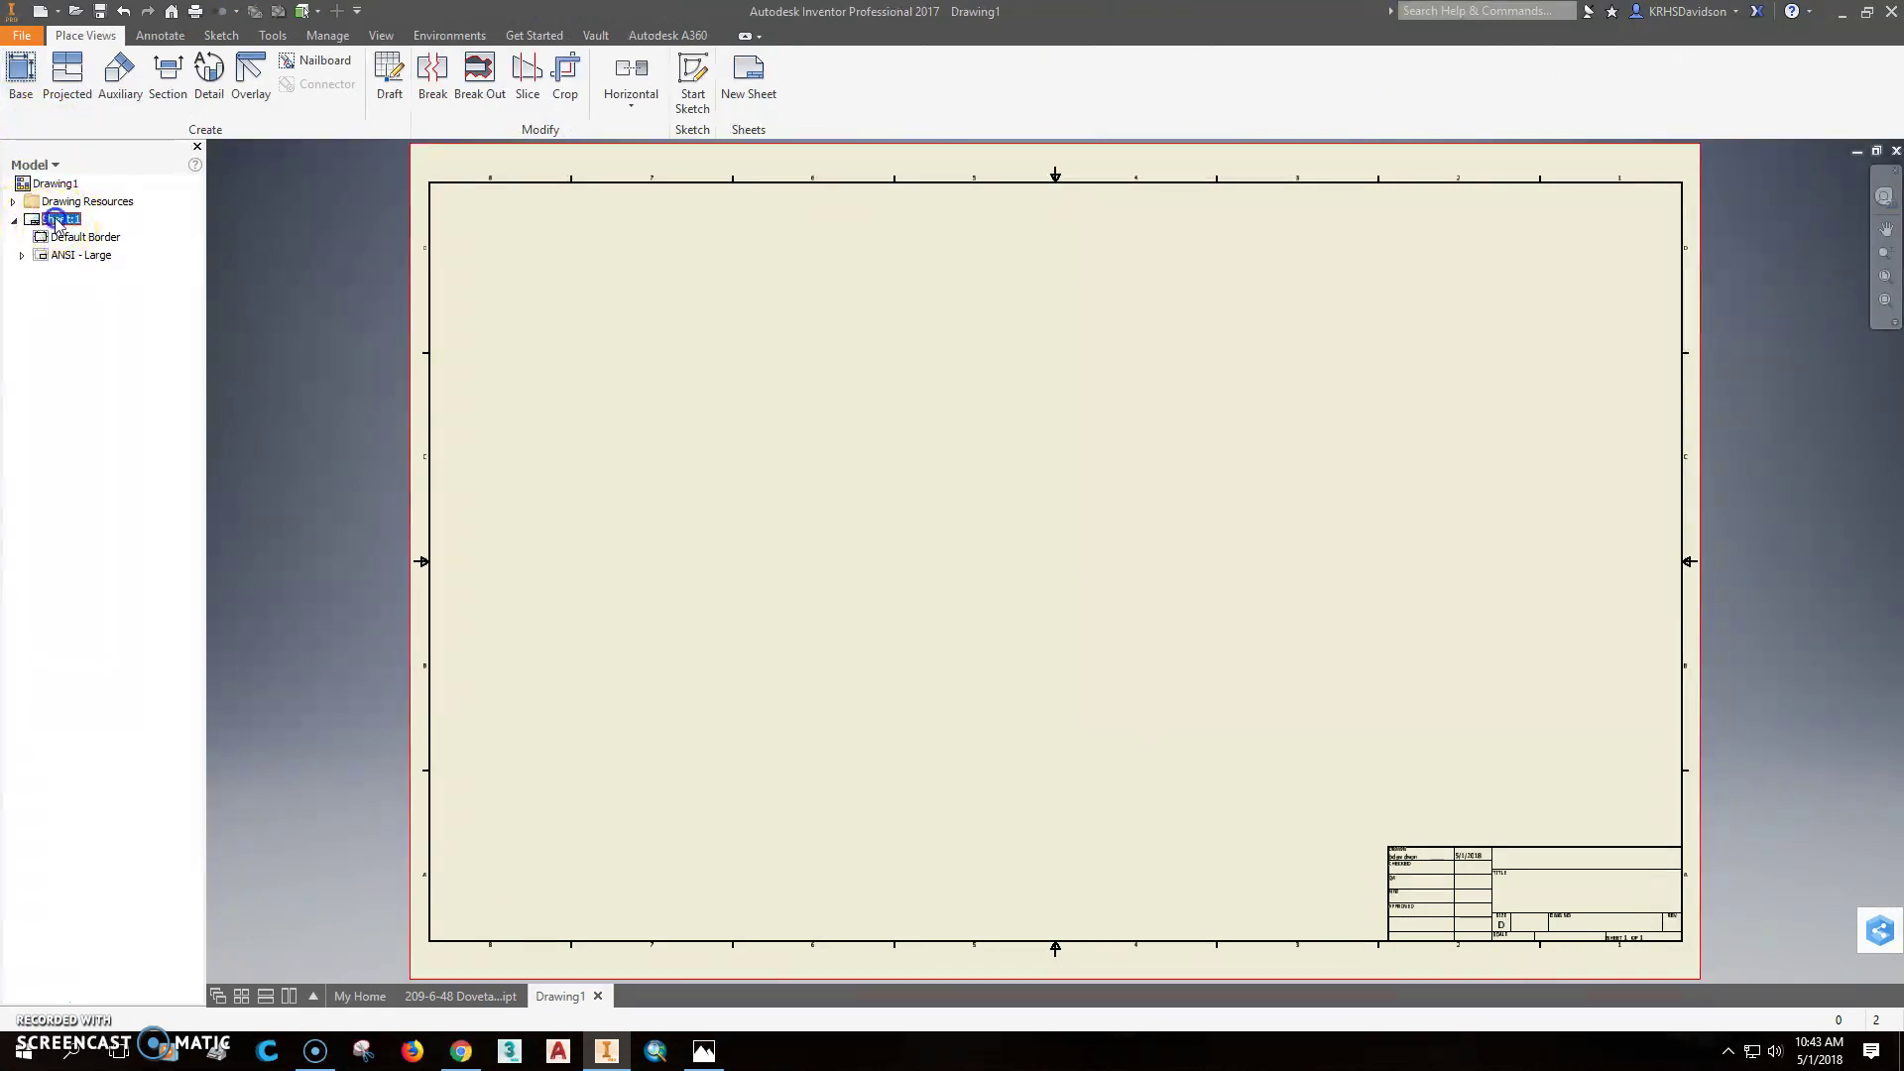
right_click(56, 220)
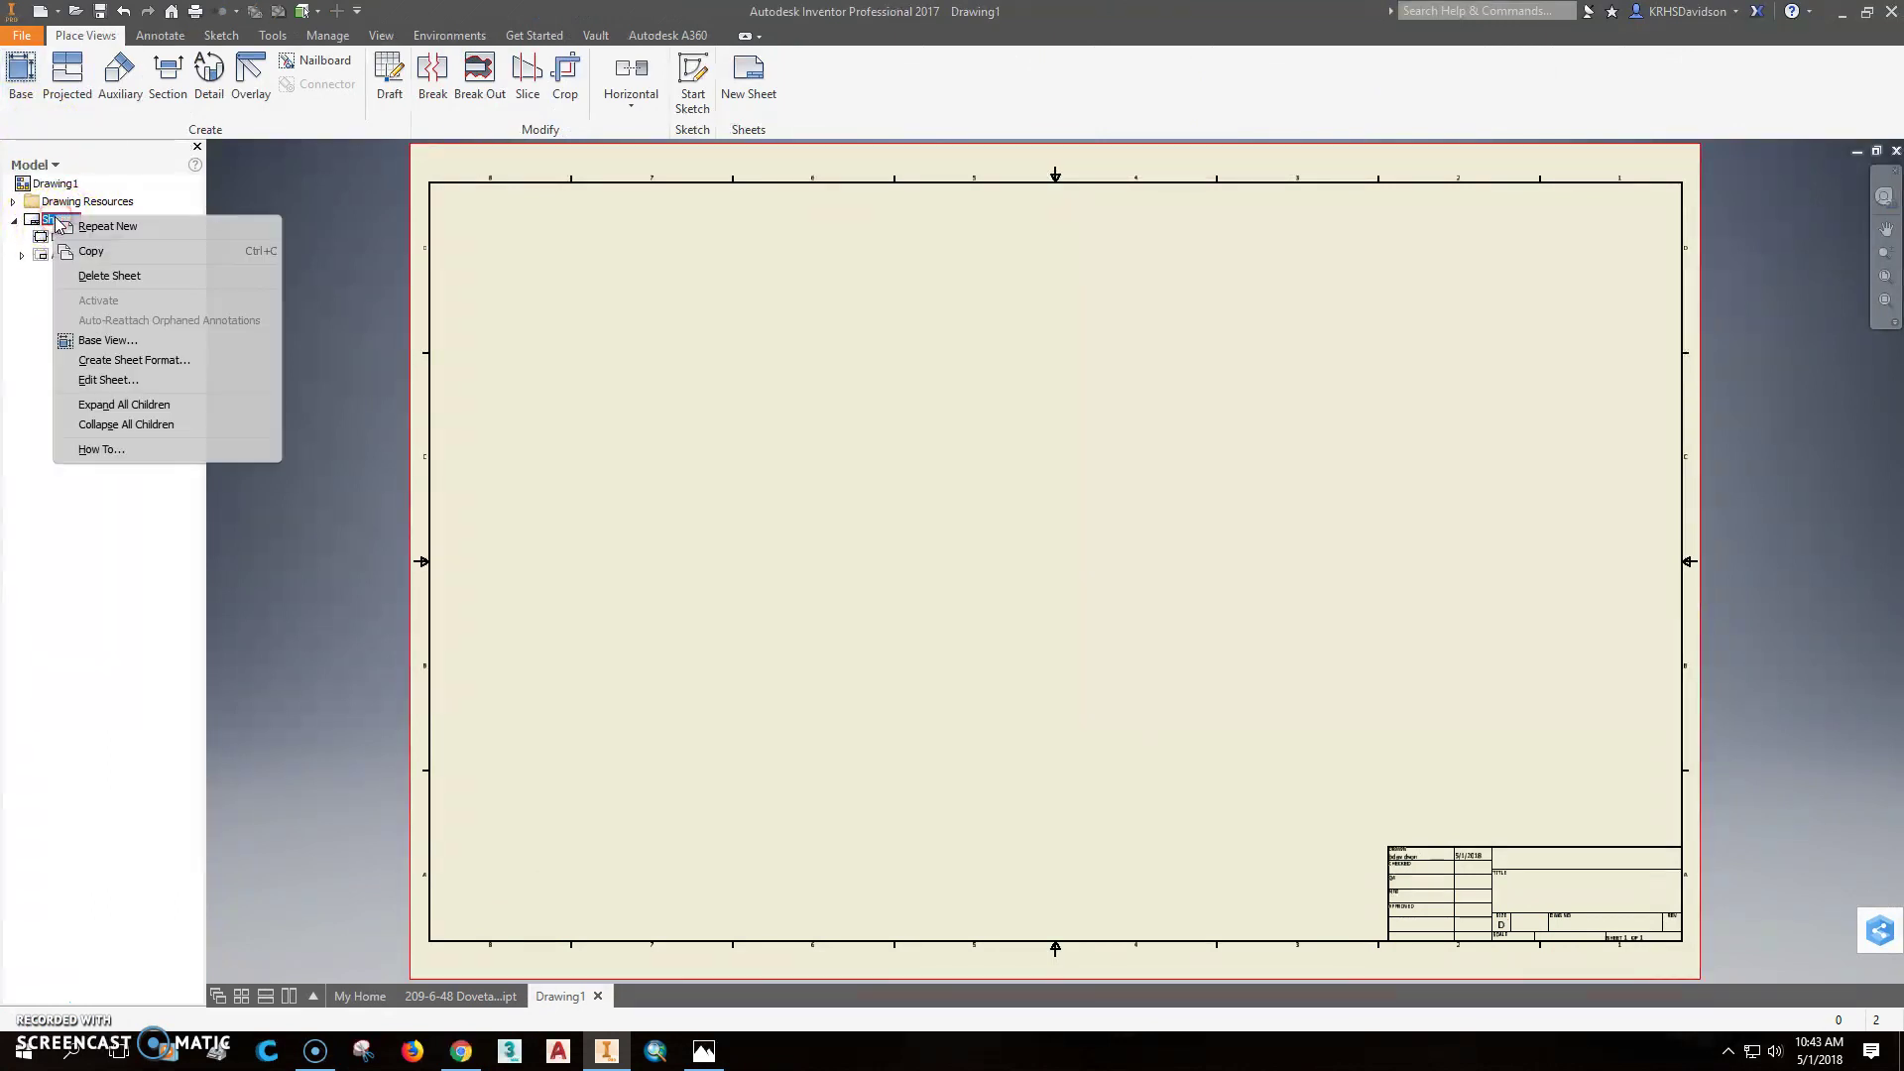
left_click(102, 380)
left_click(295, 279)
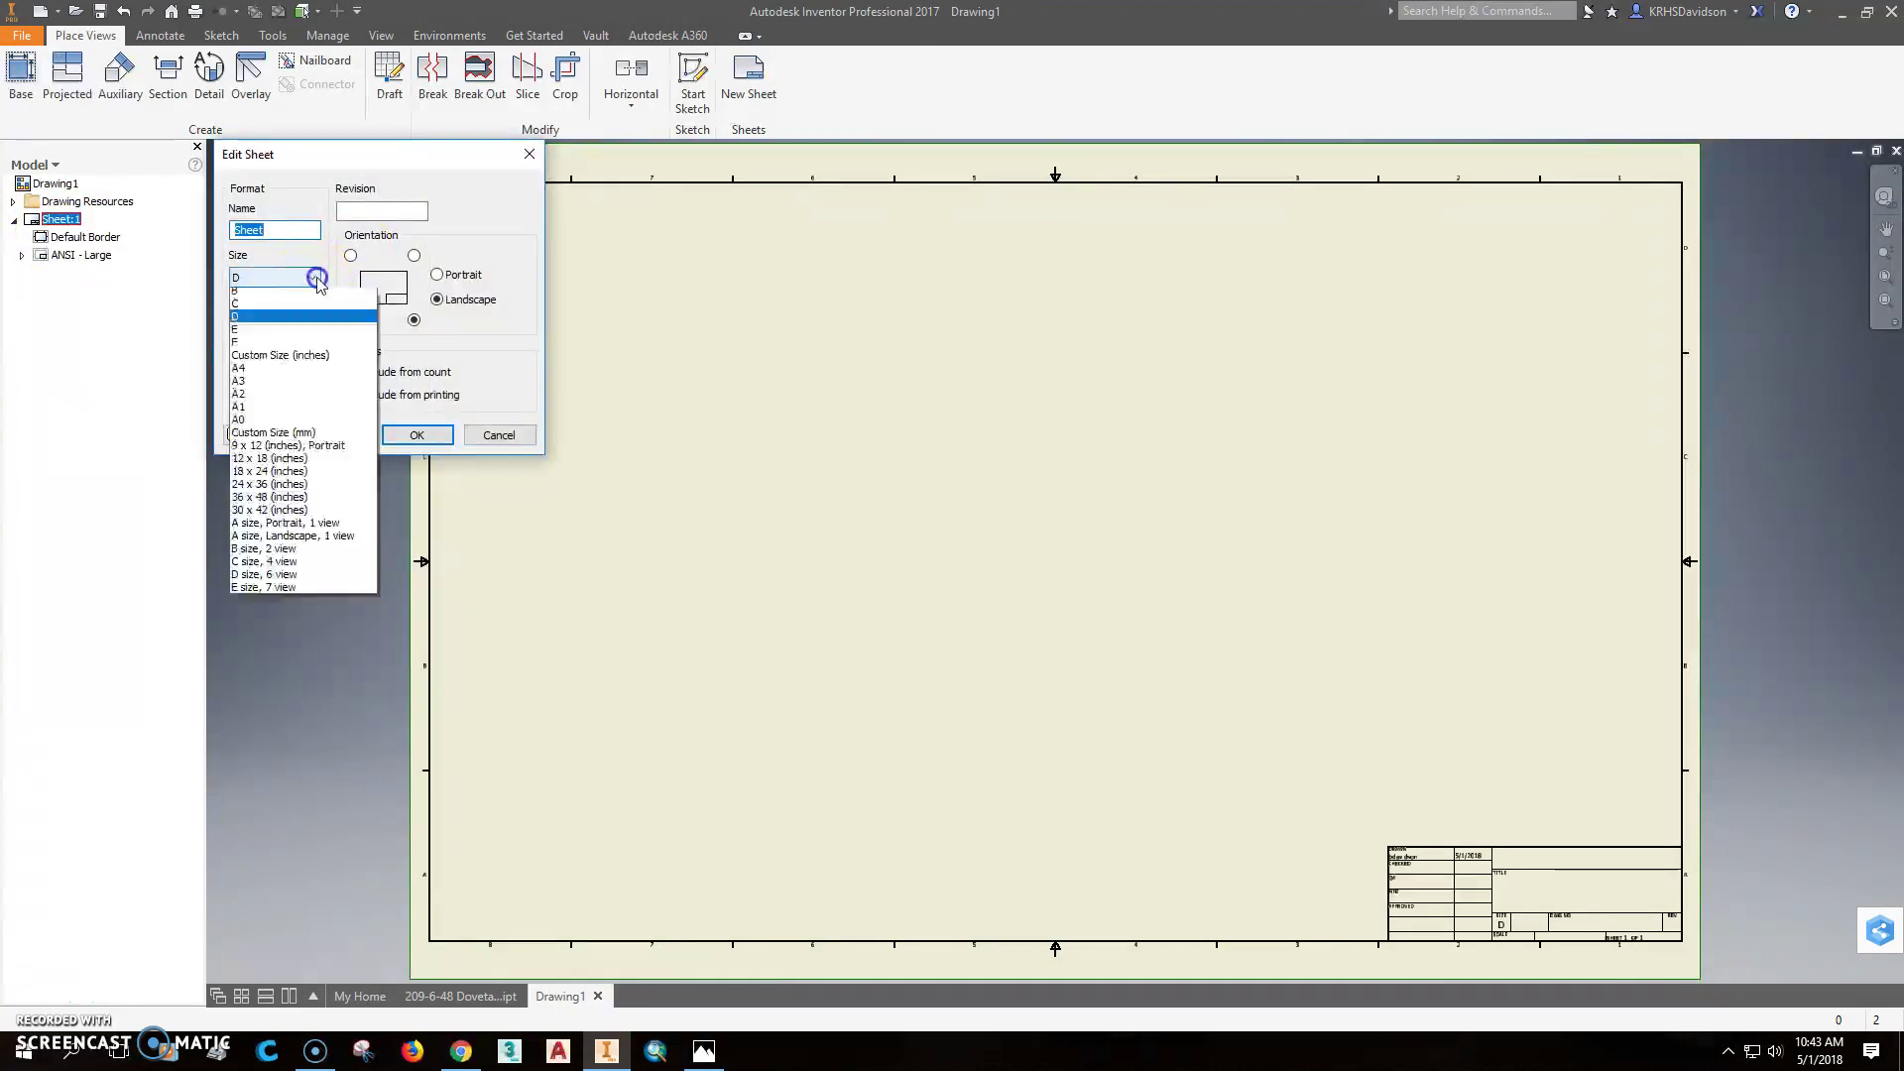
left_click(277, 327)
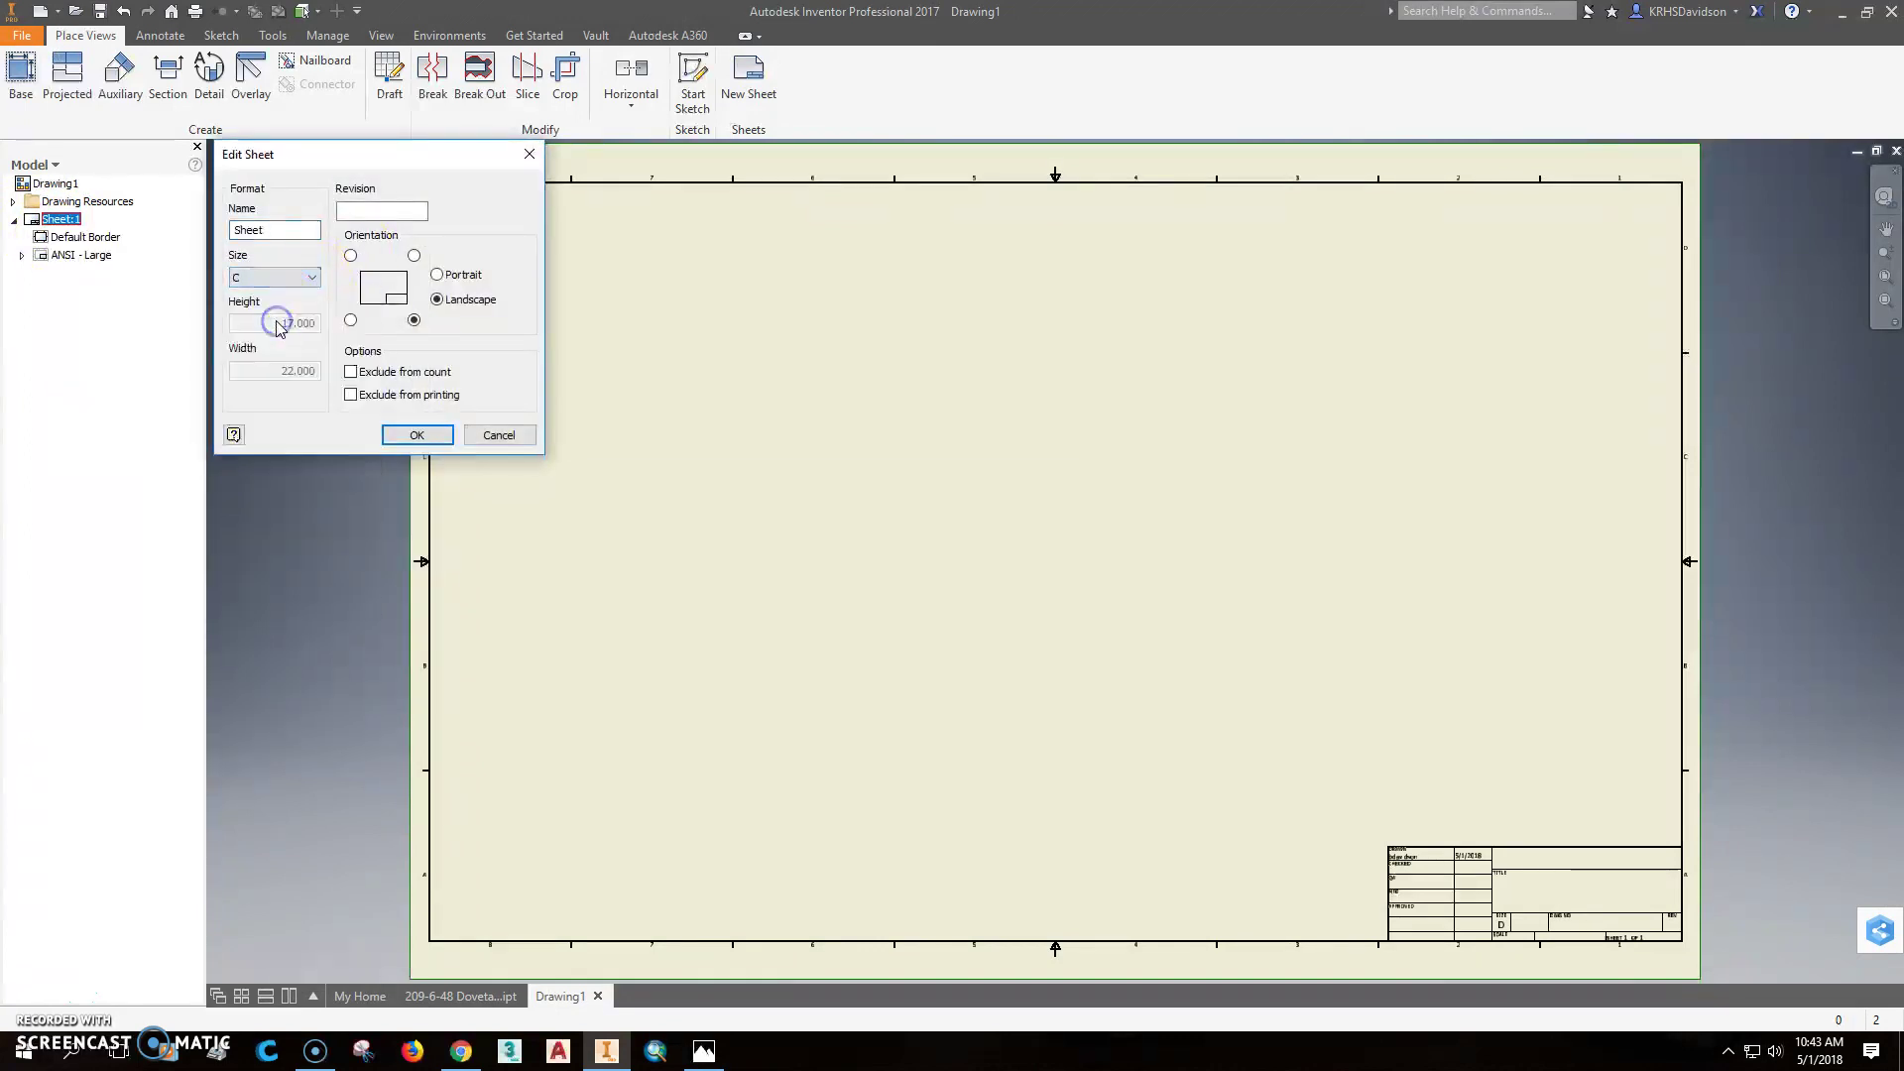
left_click(425, 436)
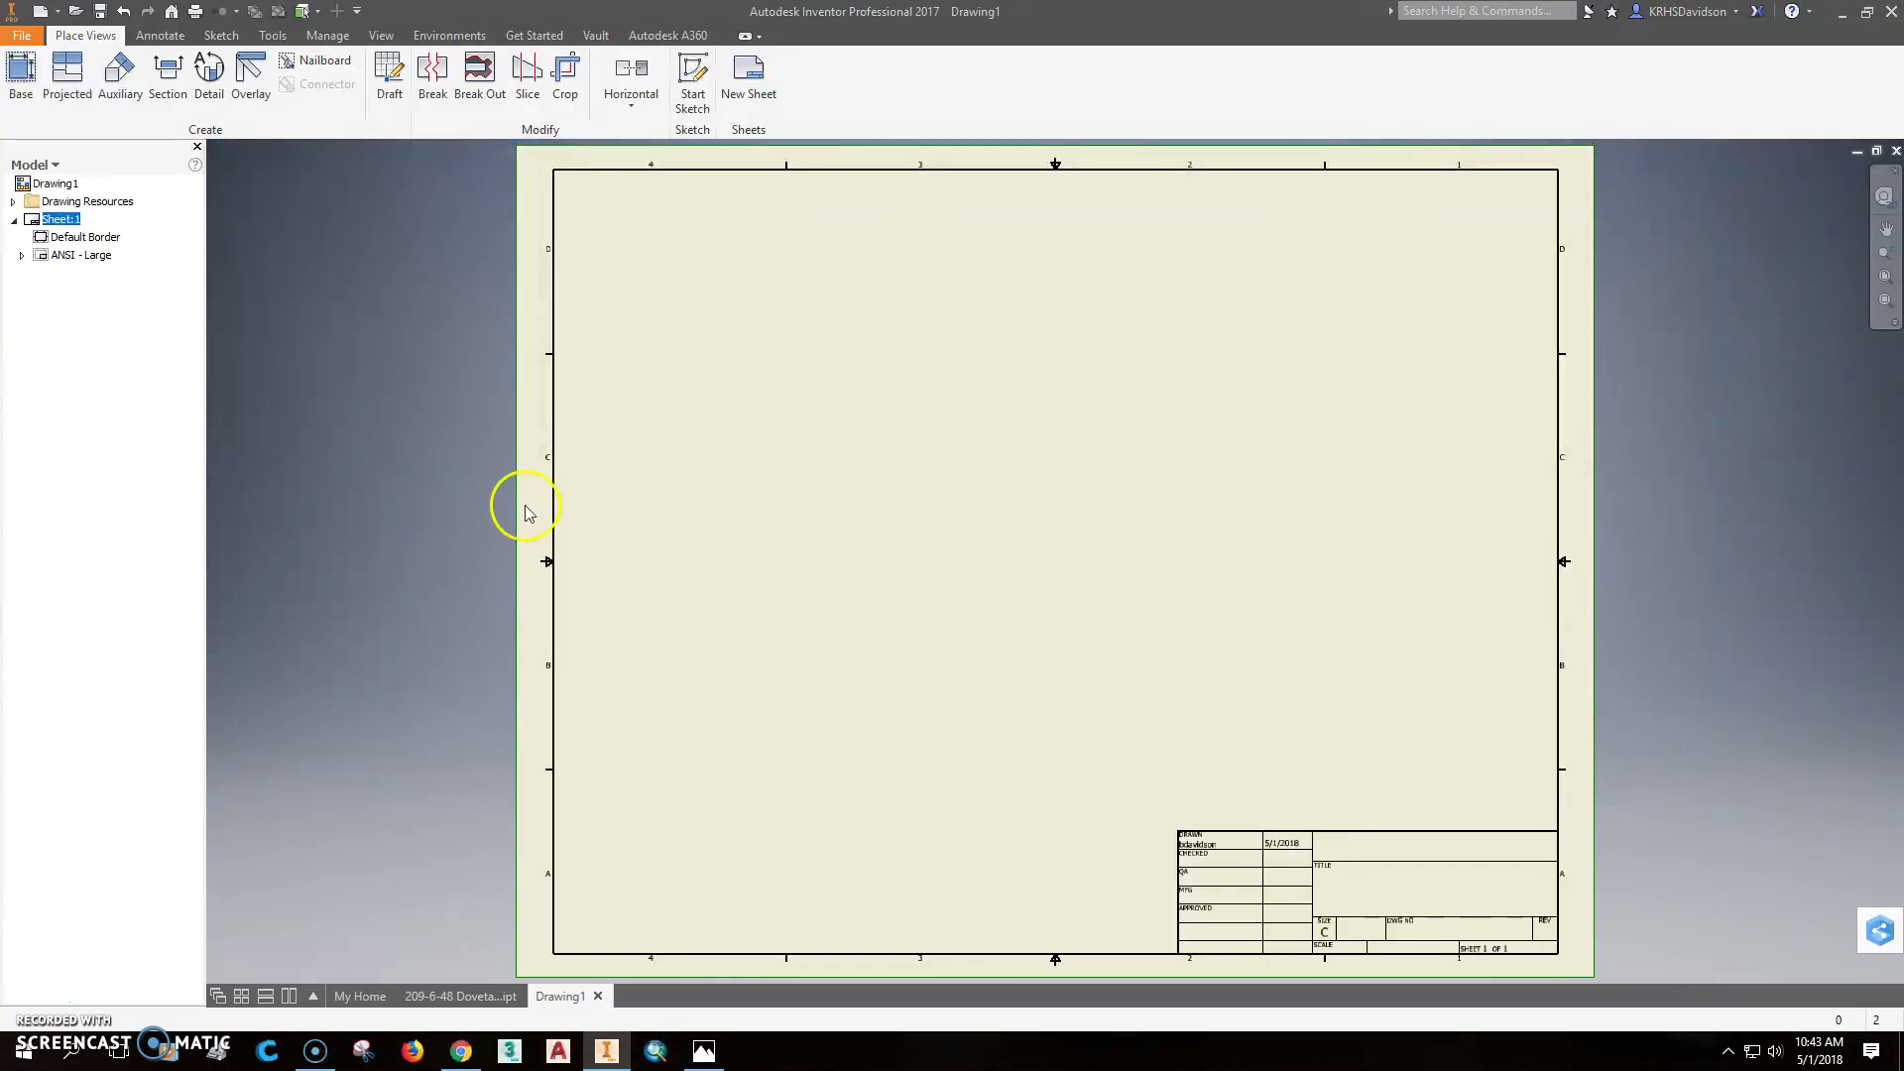
Place the front base view at lower left and project side and top views from it
left_click(21, 74)
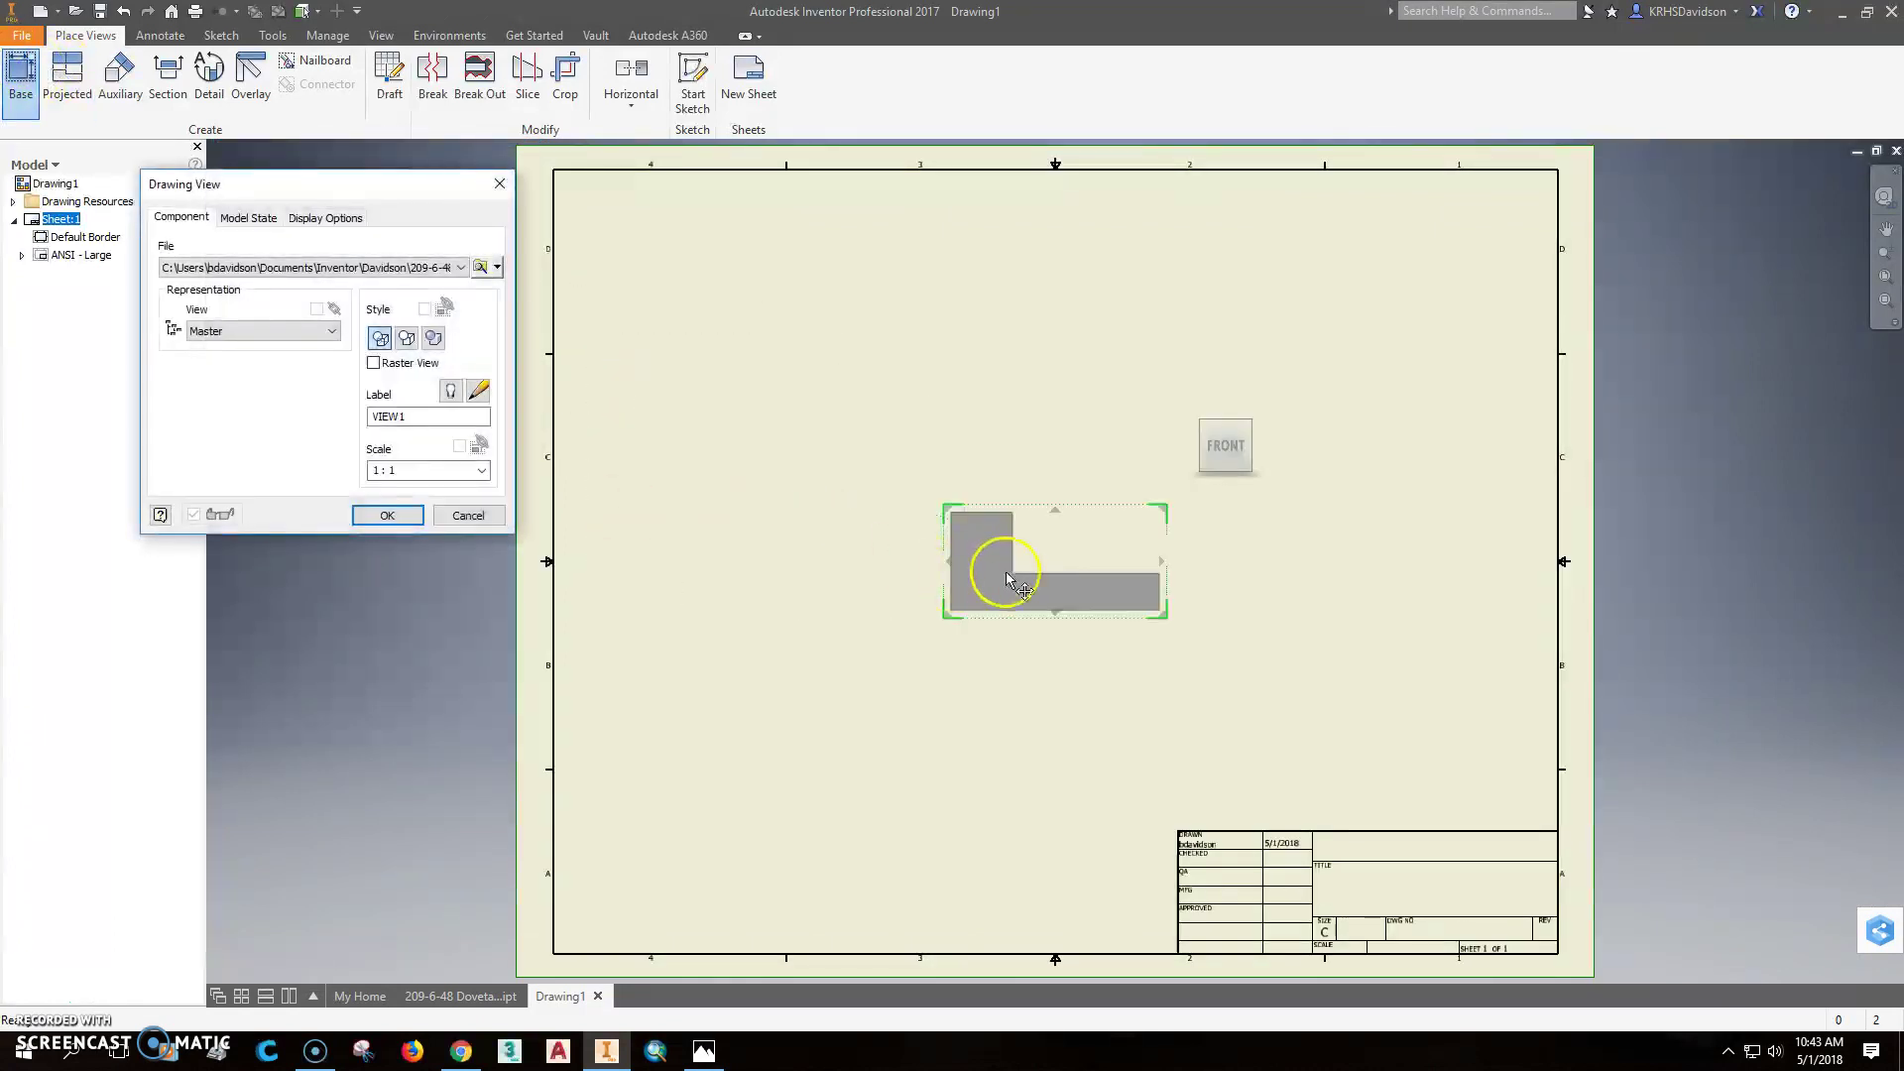
left_click_drag(1013, 573, 848, 711)
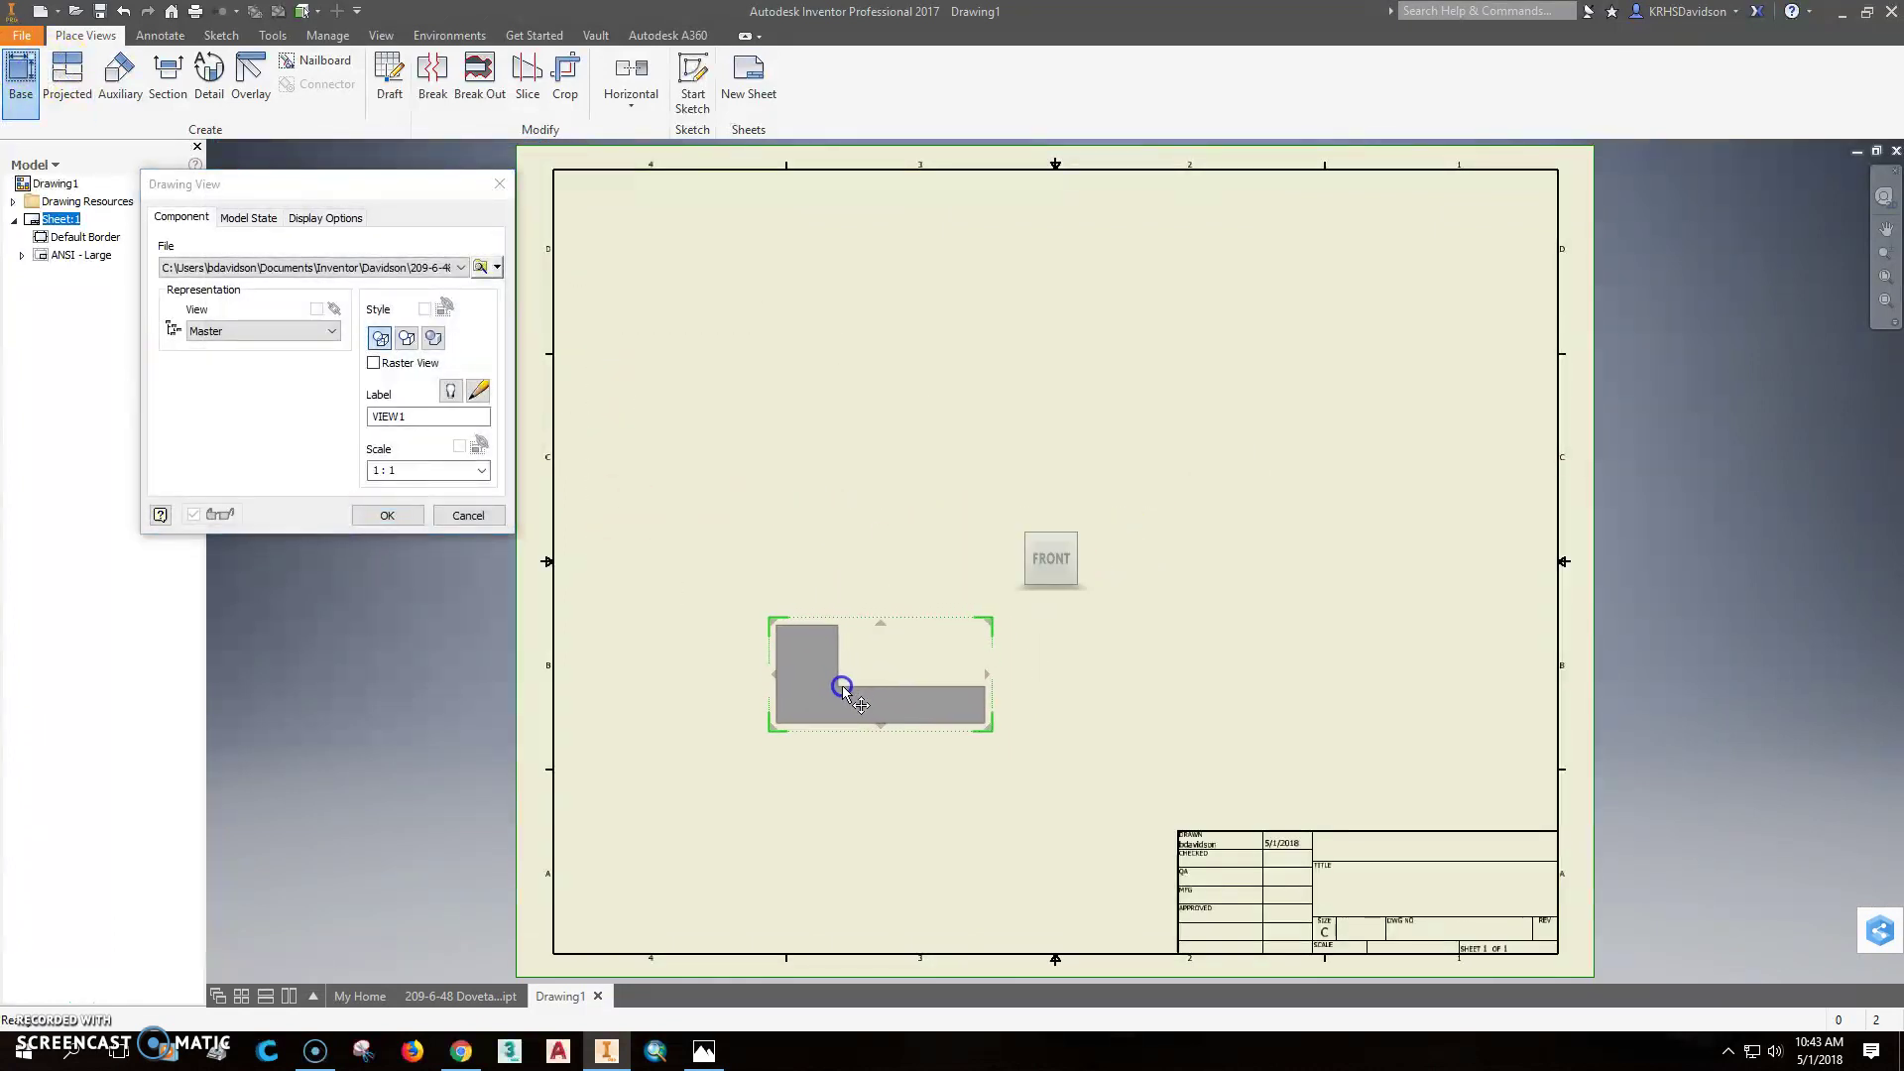
left_click(383, 519)
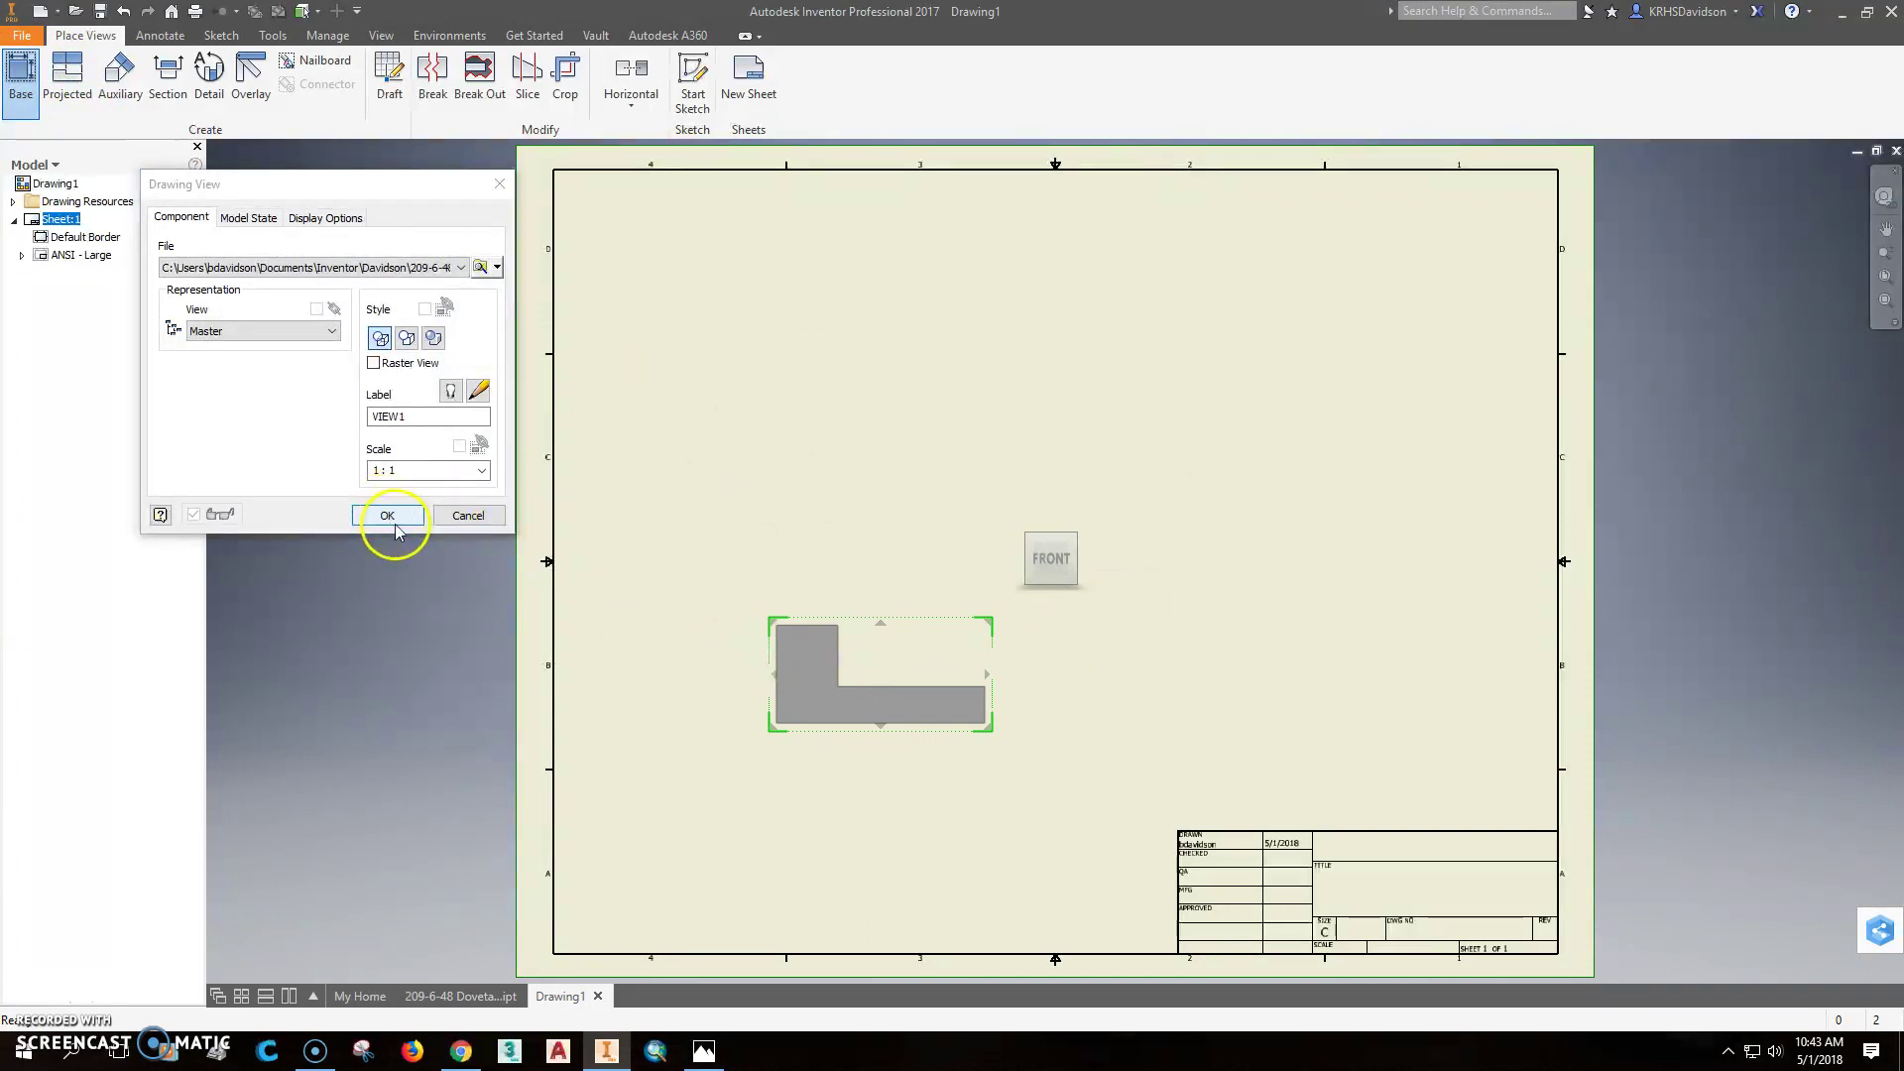
left_click(1265, 677)
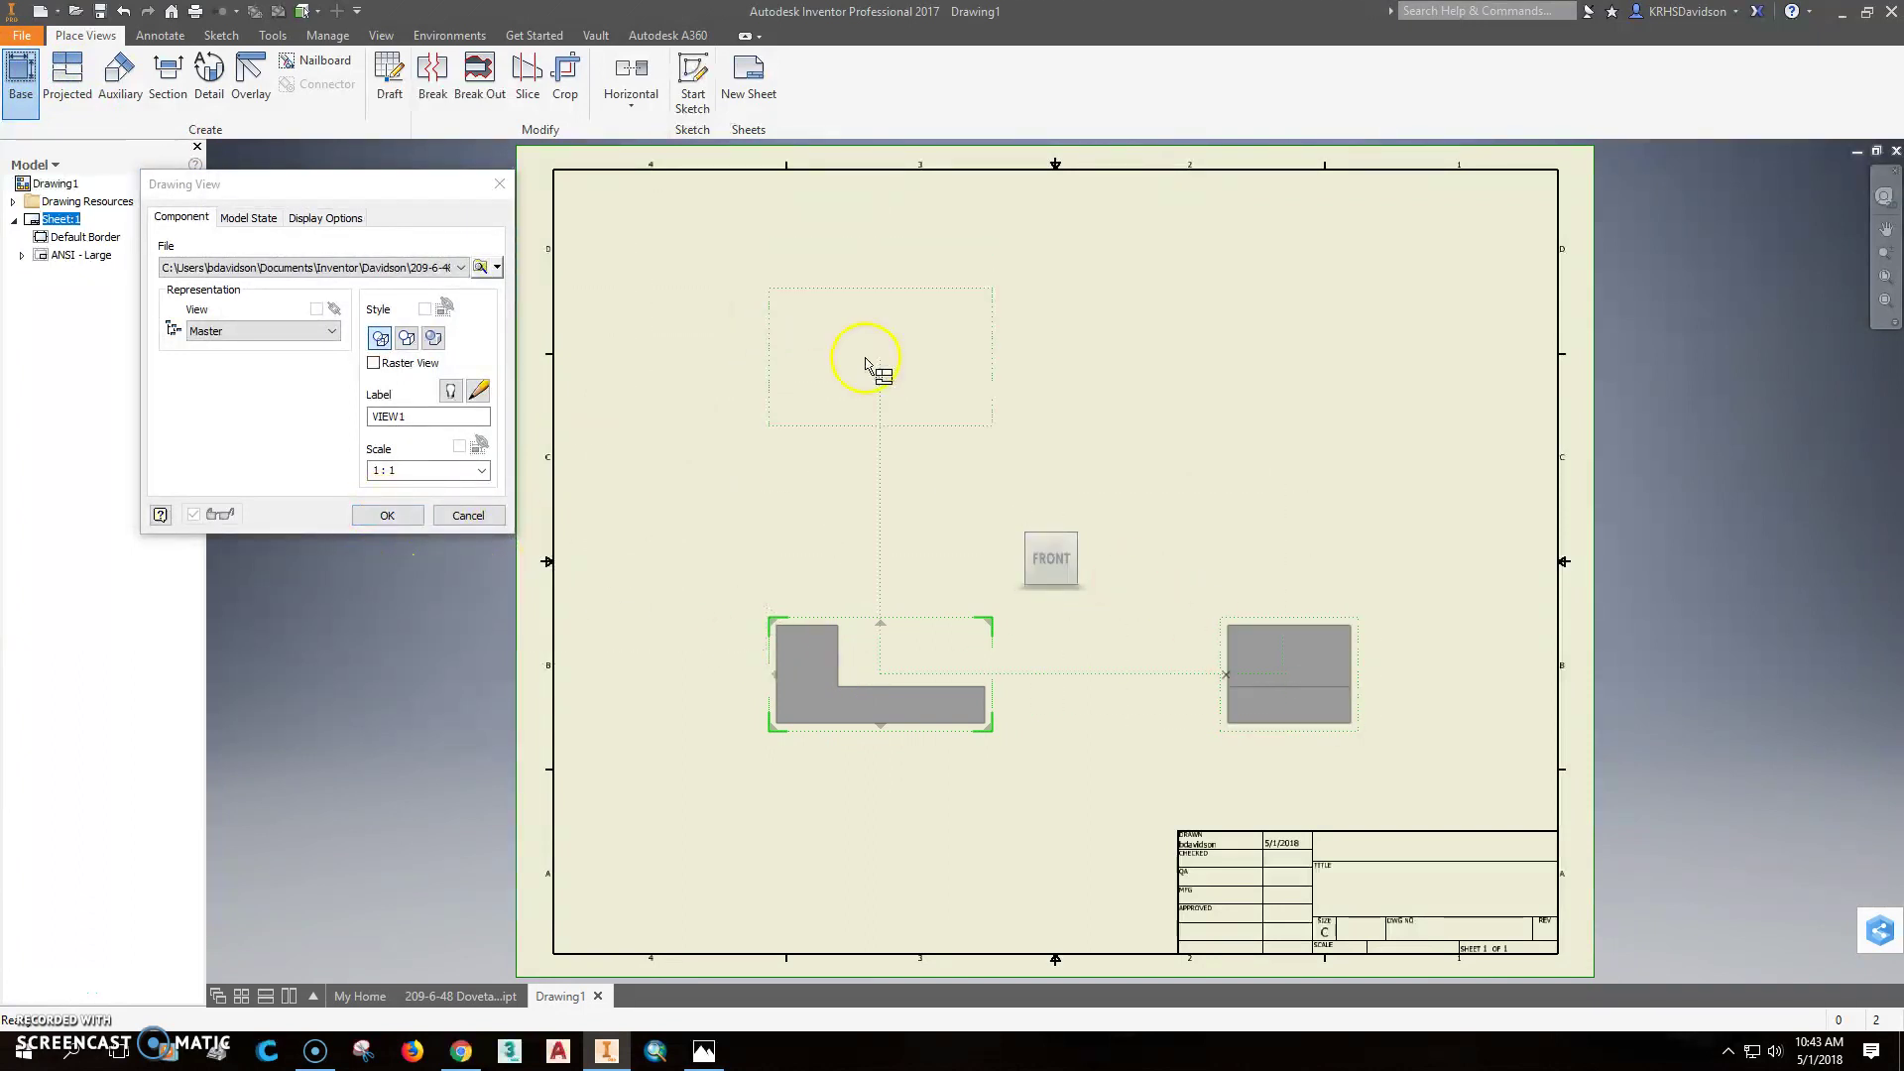
left_click(878, 381)
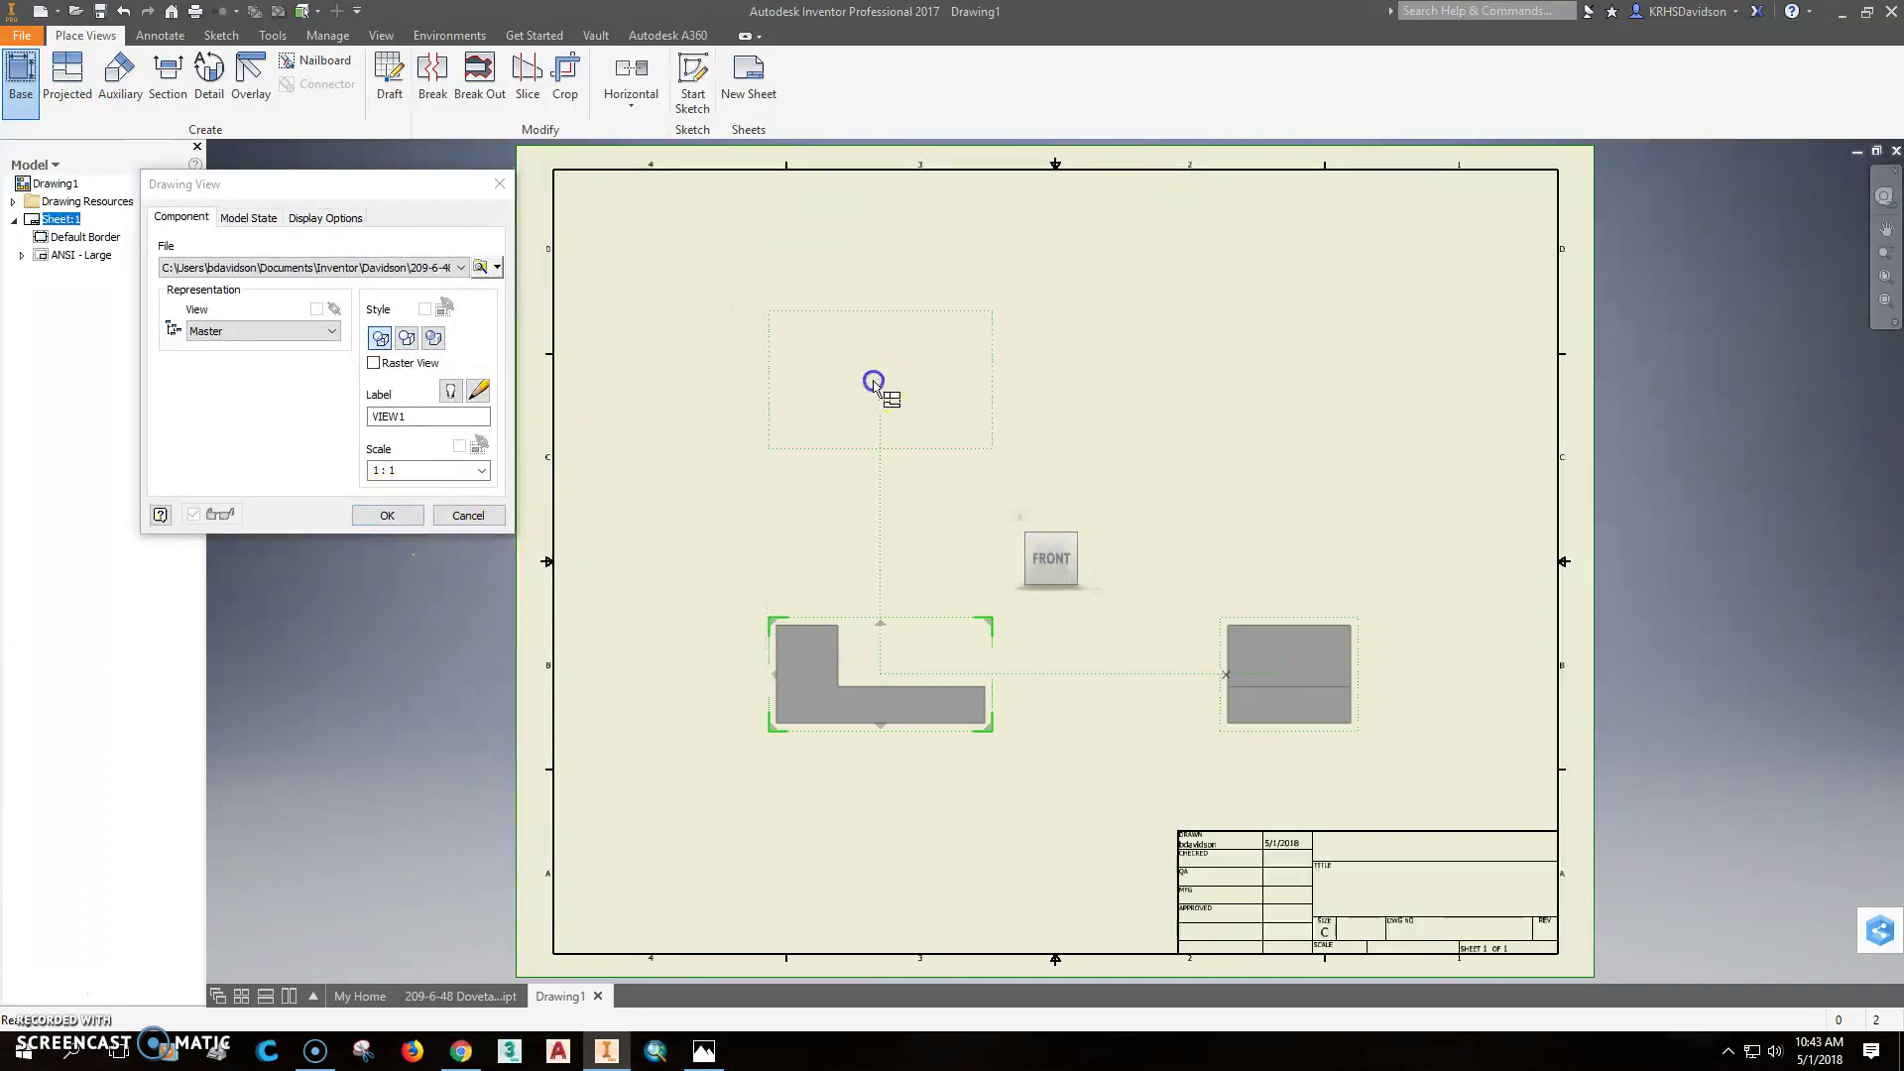
right_click(1400, 331)
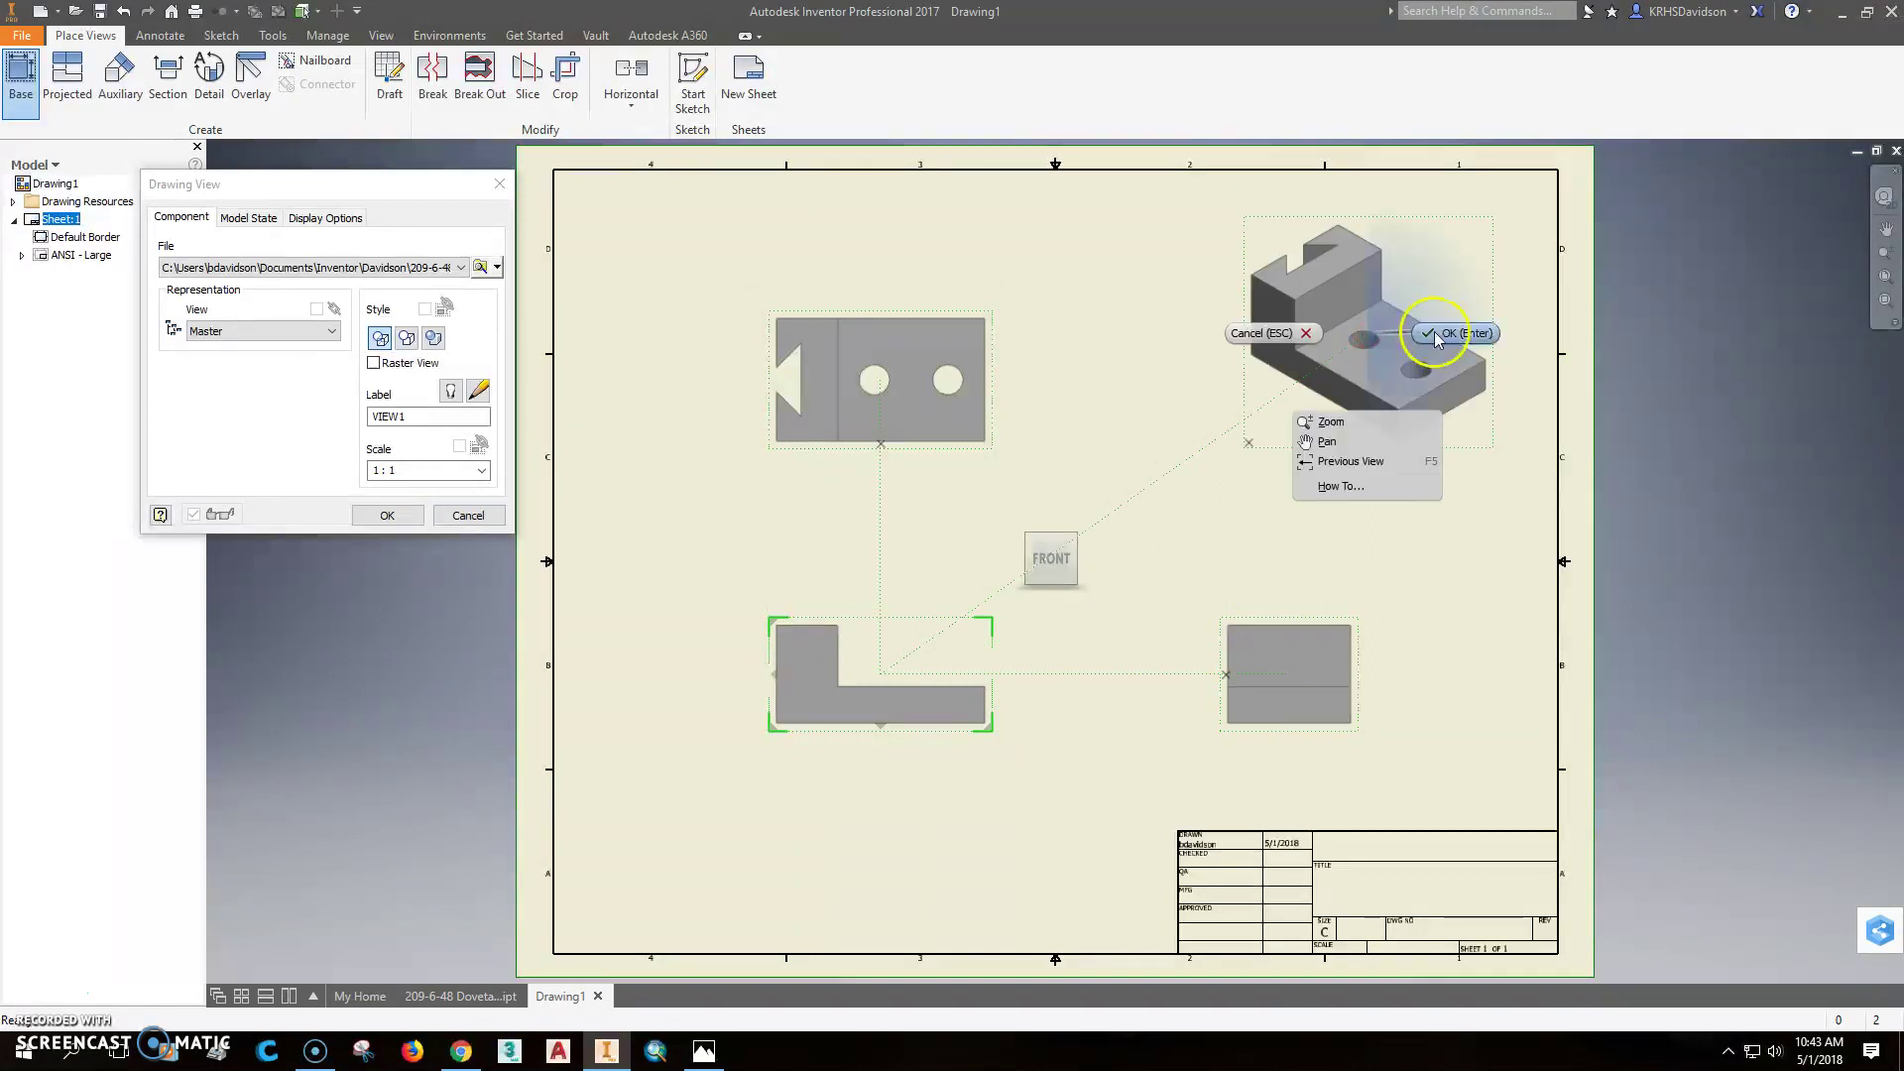
left_click(1440, 339)
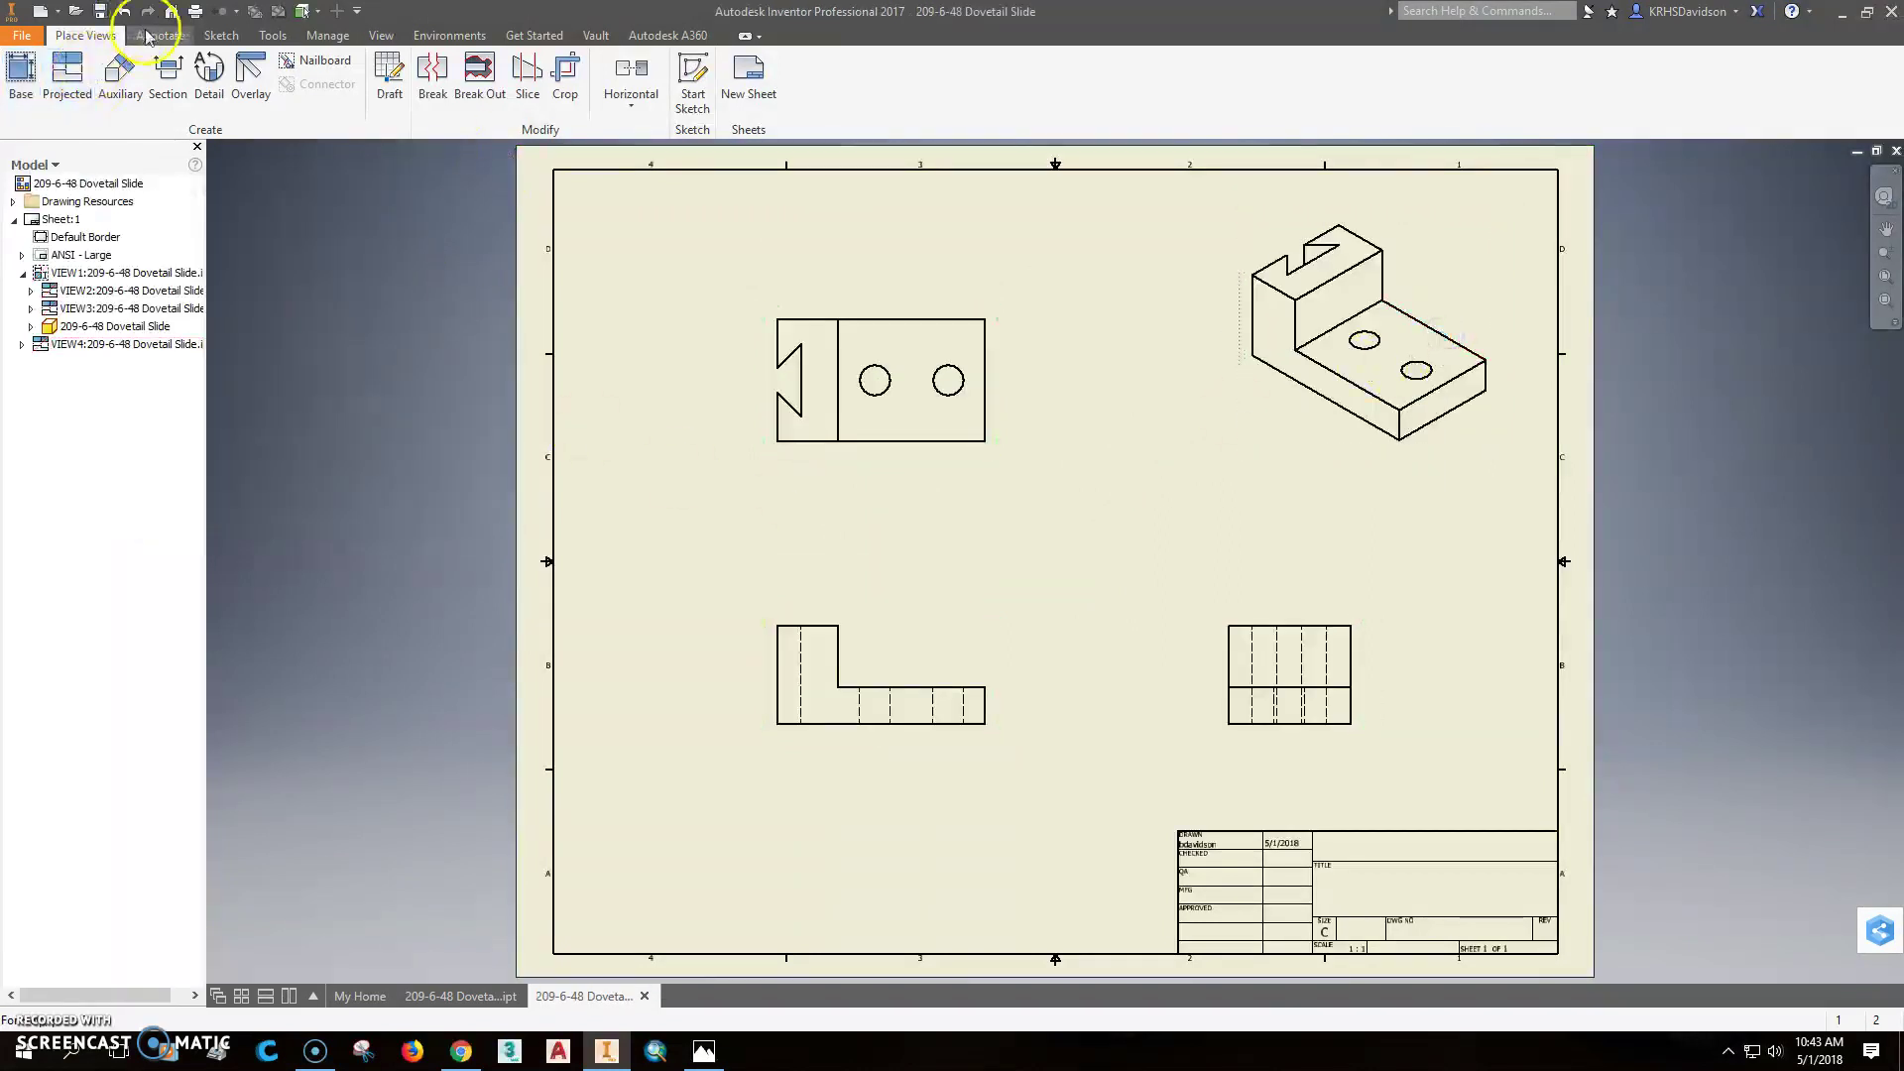
Add center marks to the two holes in the top view
left_click(157, 36)
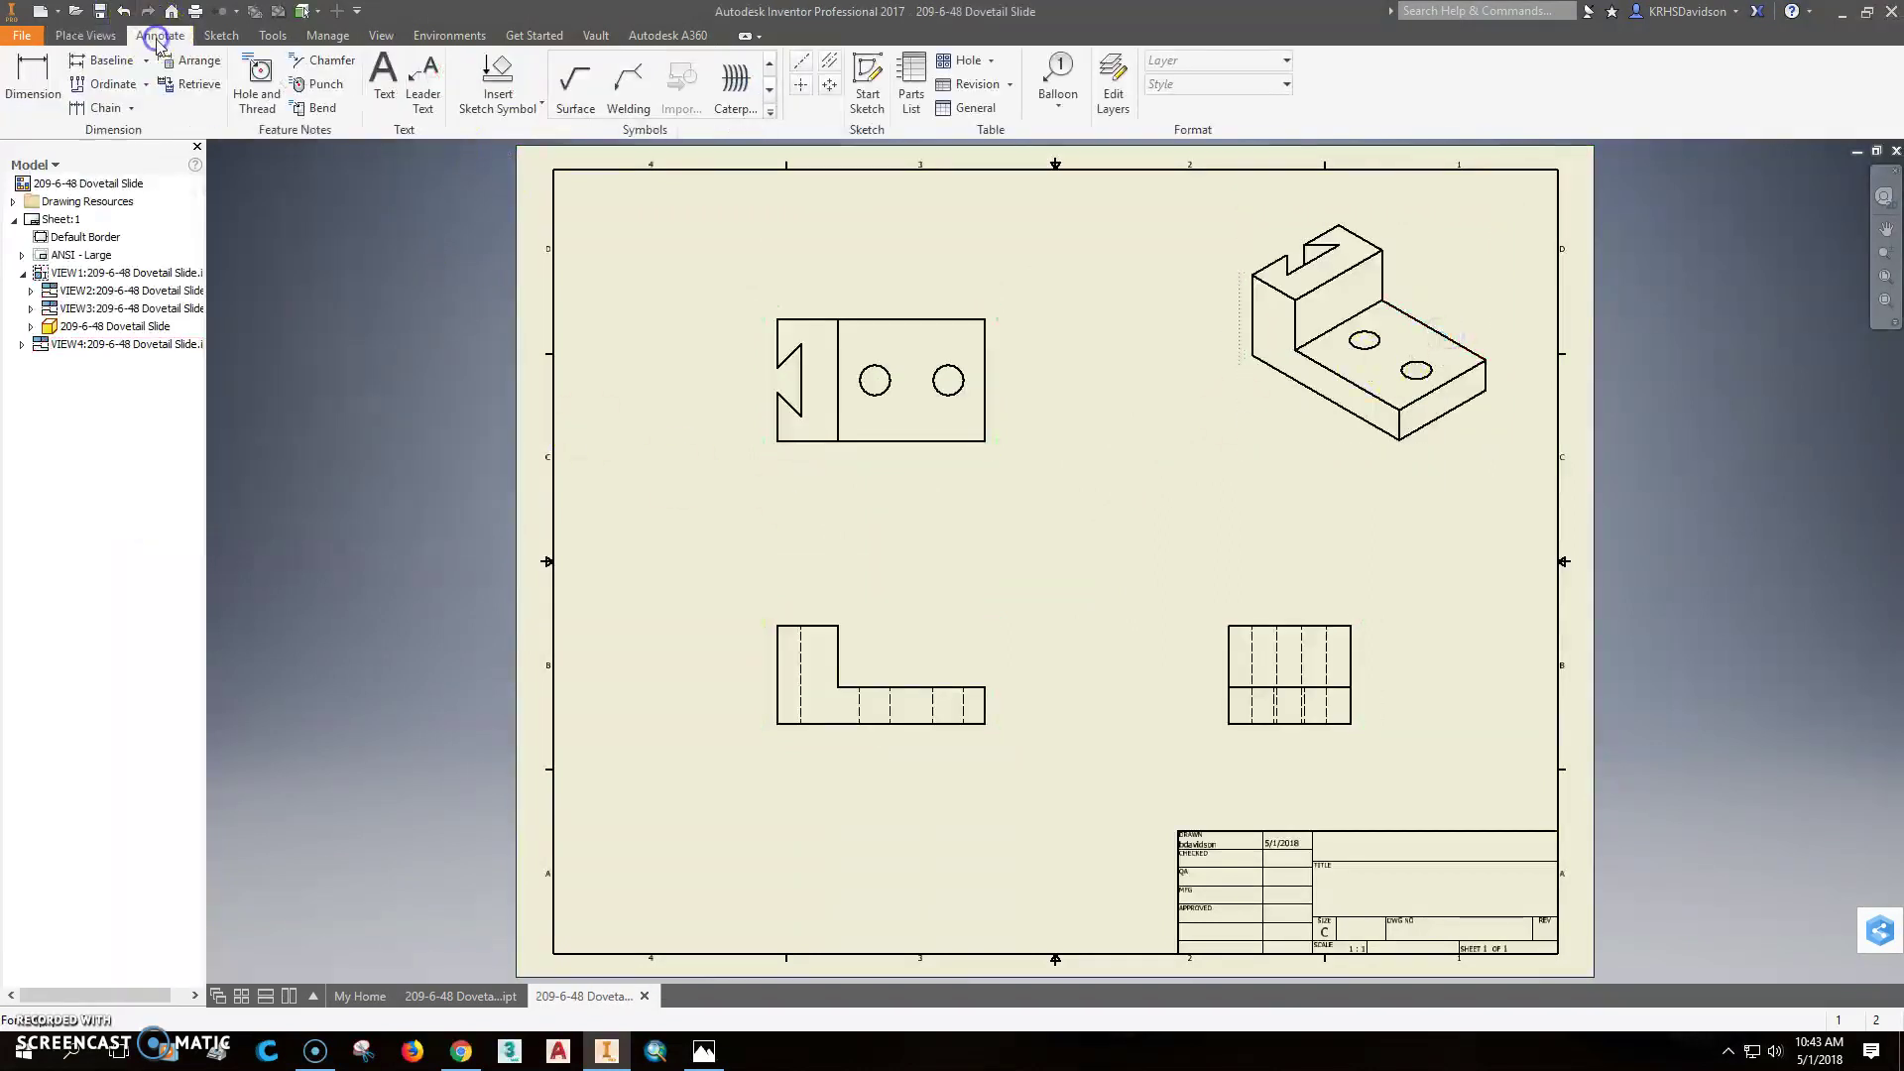
left_click(802, 89)
left_click(888, 368)
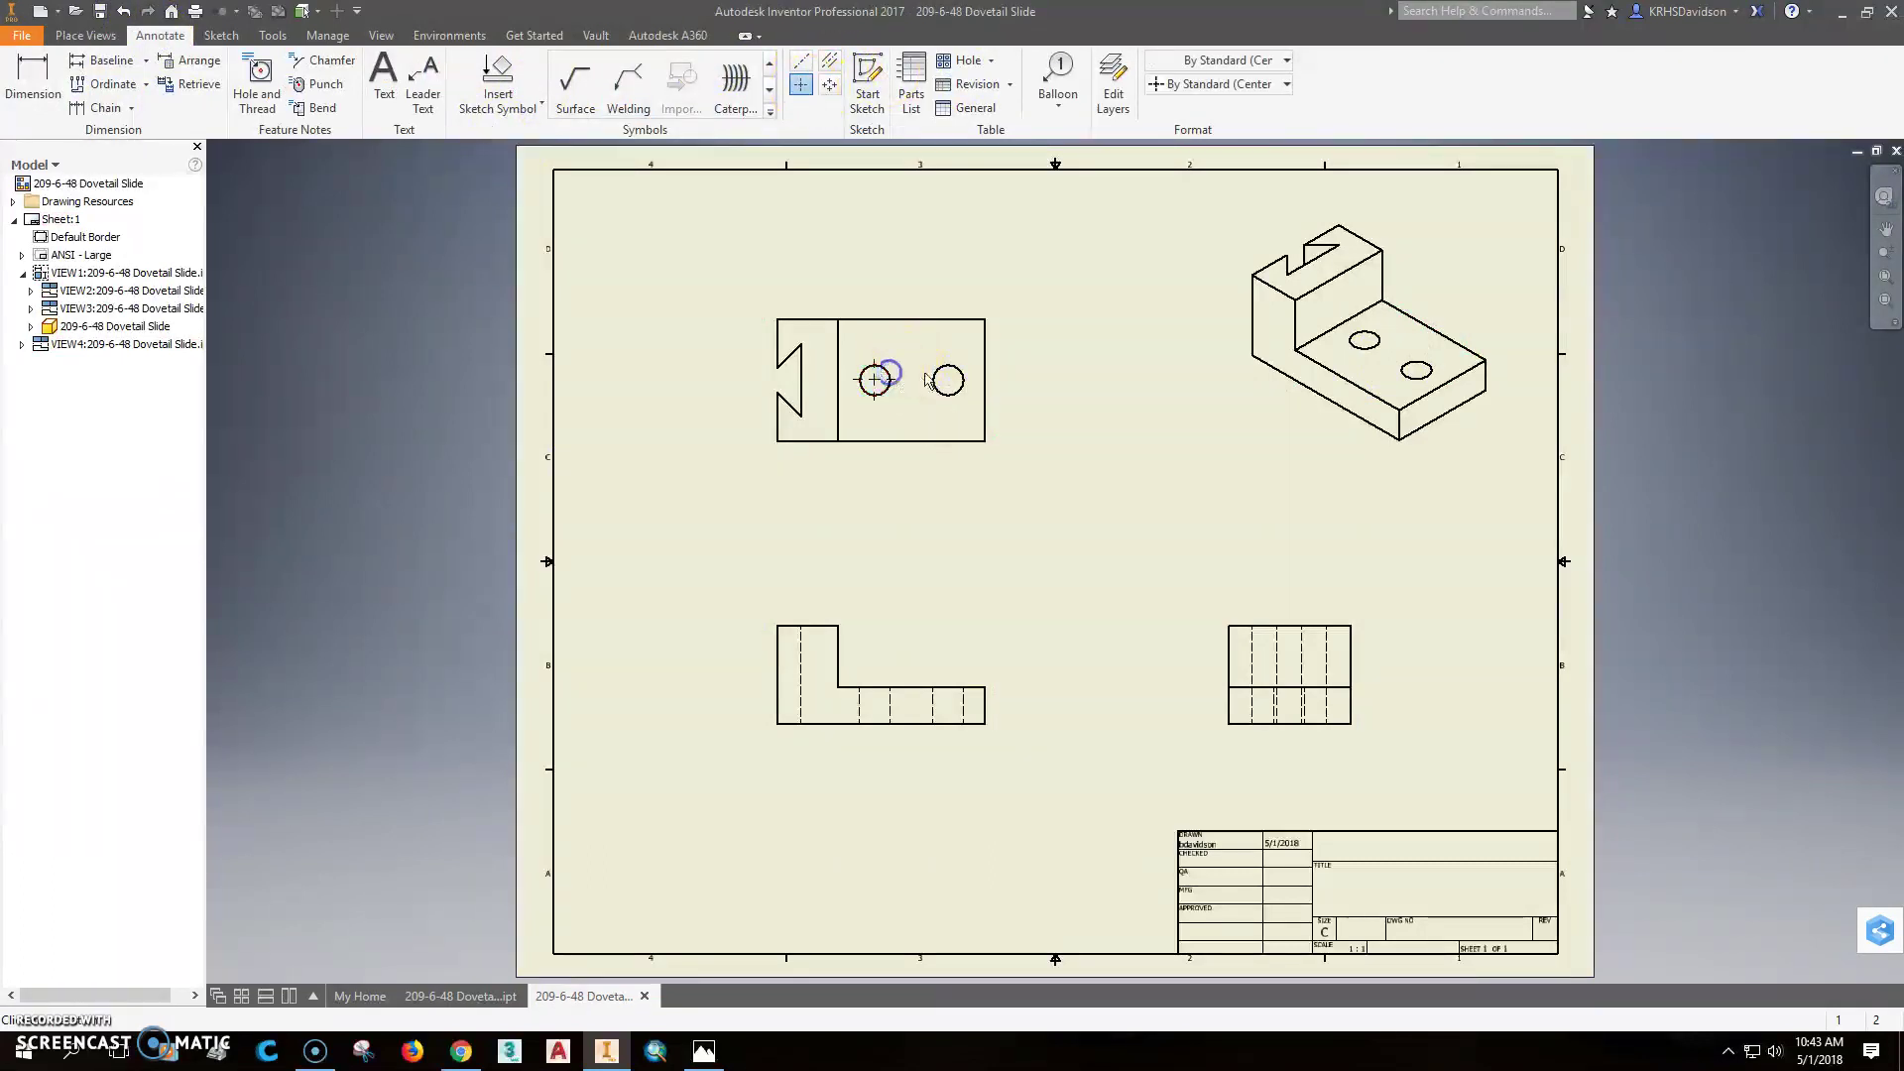
left_click(947, 378)
Add centerline bisectors through the hidden hole edges in the front and side views
left_click(828, 61)
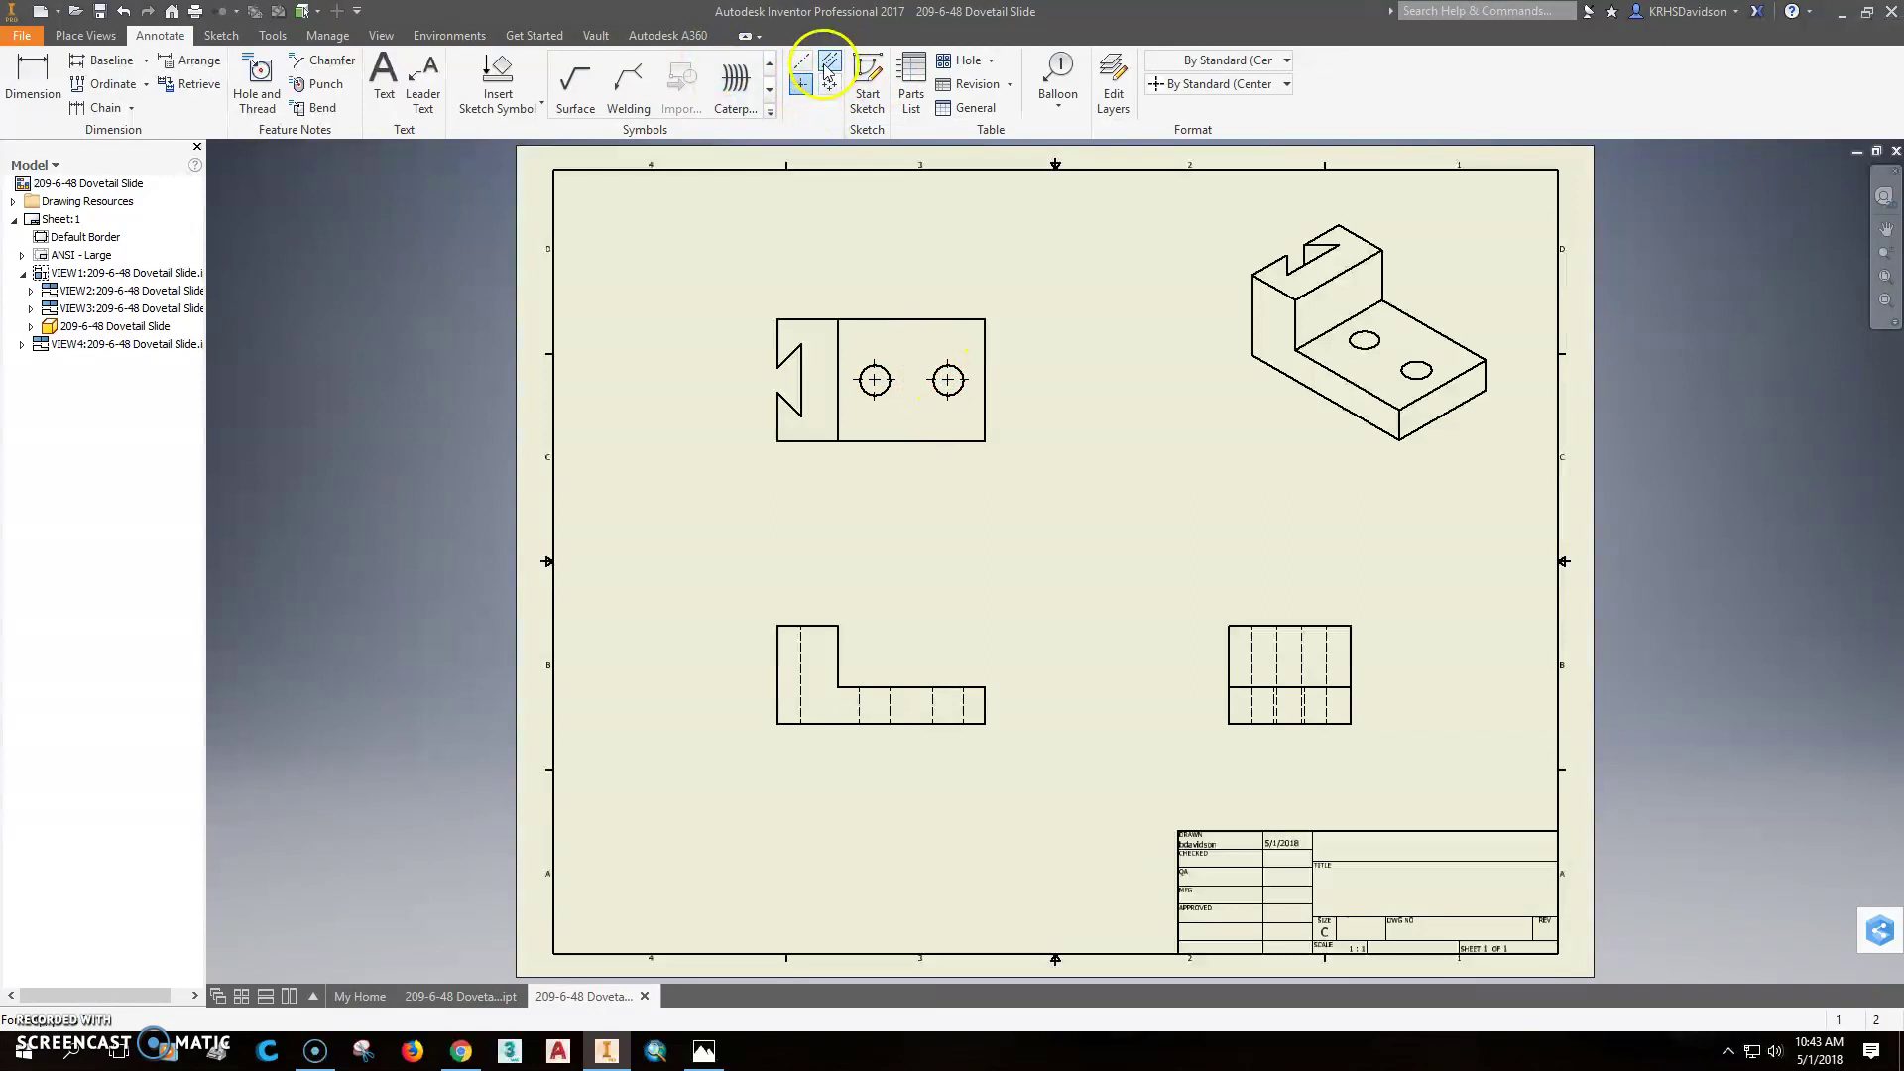
scroll(891, 706, "up", 2)
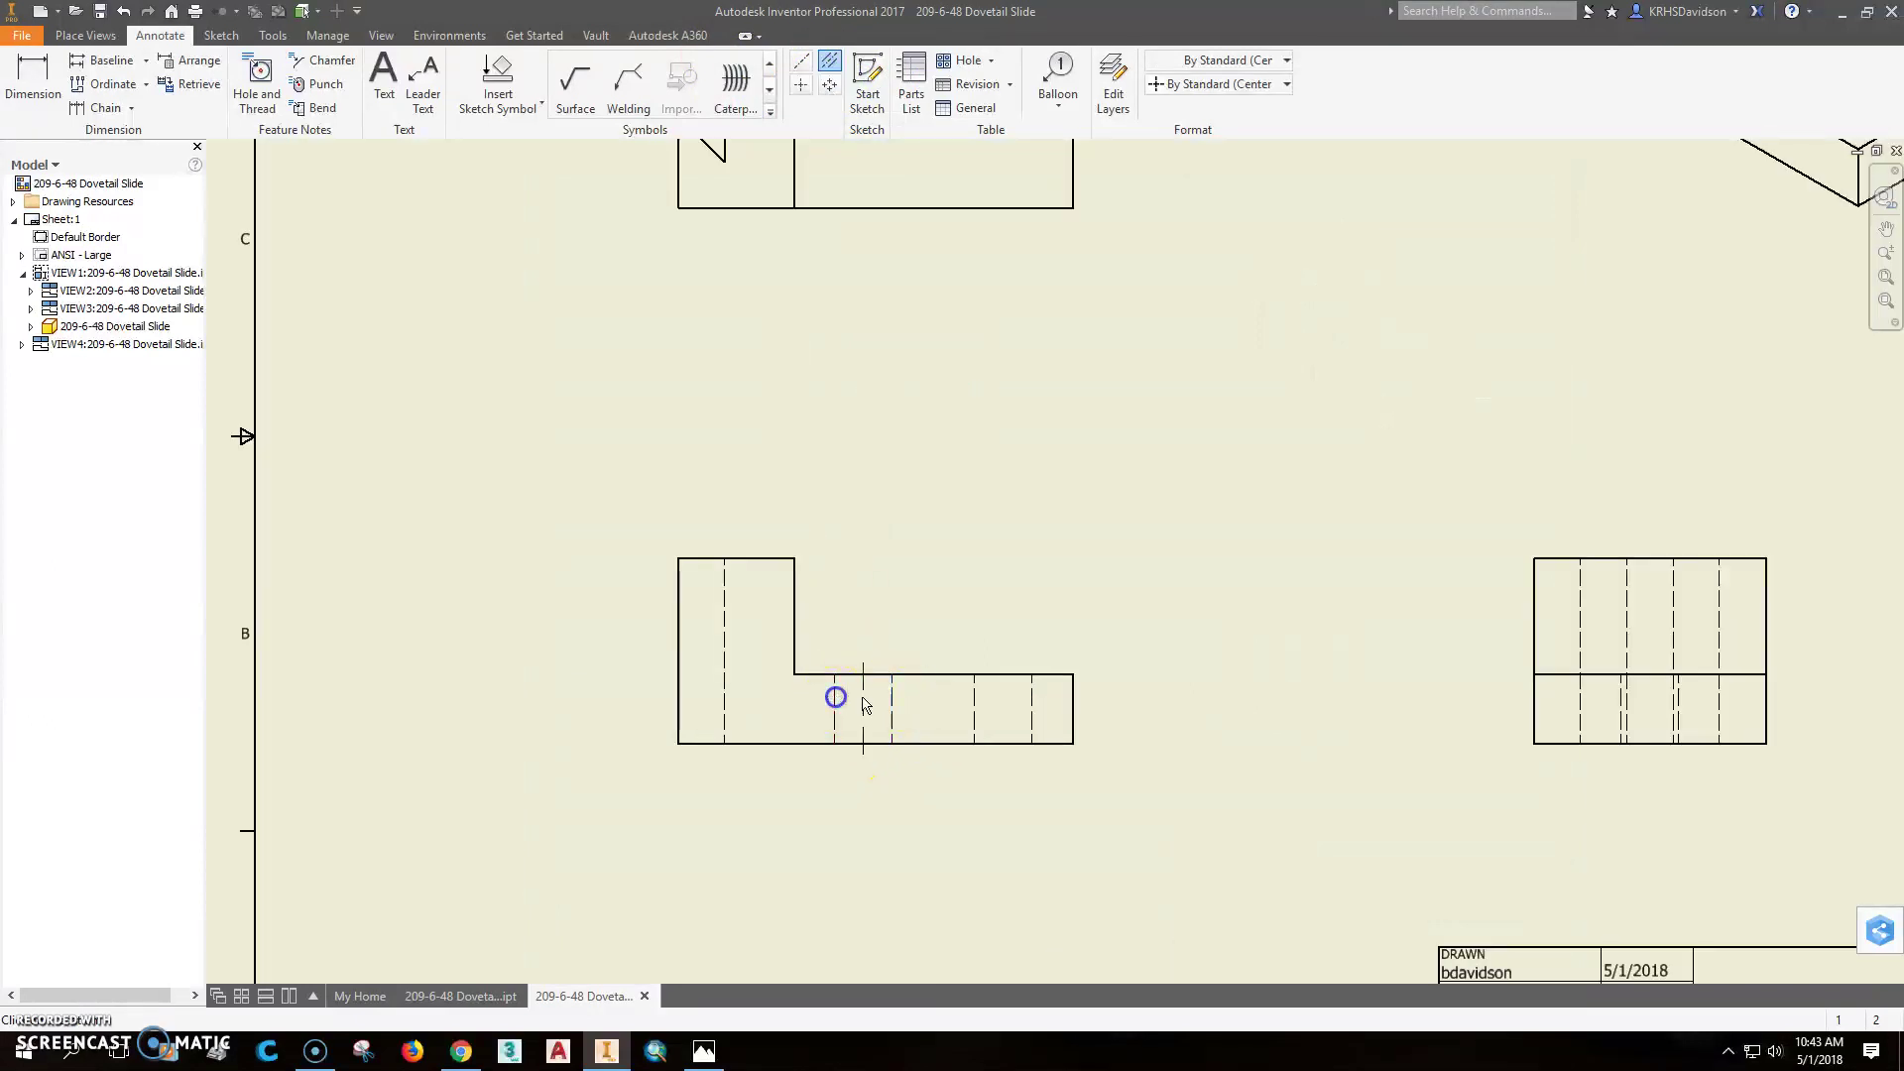
left_click(974, 696)
left_click(1623, 688)
scroll(1454, 757, "down", 2)
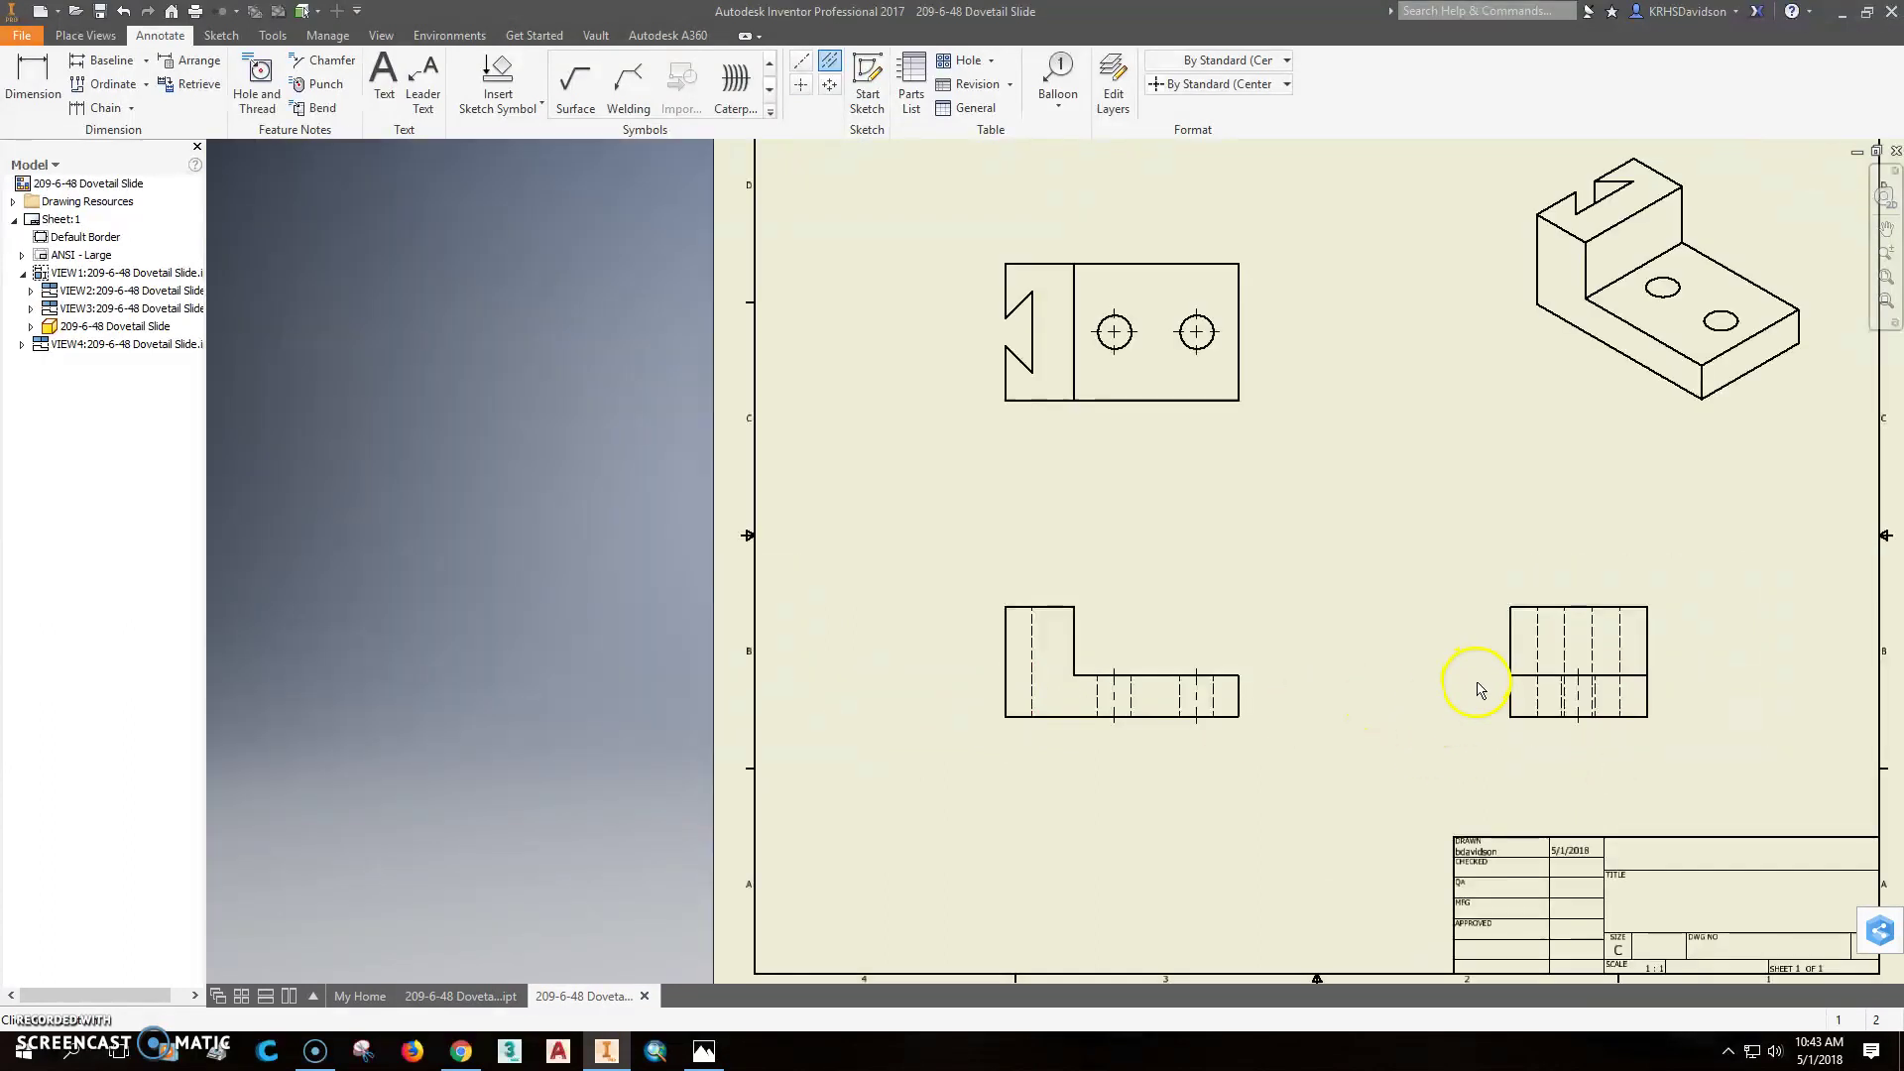
mouse_move(1127, 595)
middle_mouse_down()
mouse_move(936, 567)
mouse_move(848, 610)
middle_mouse_up()
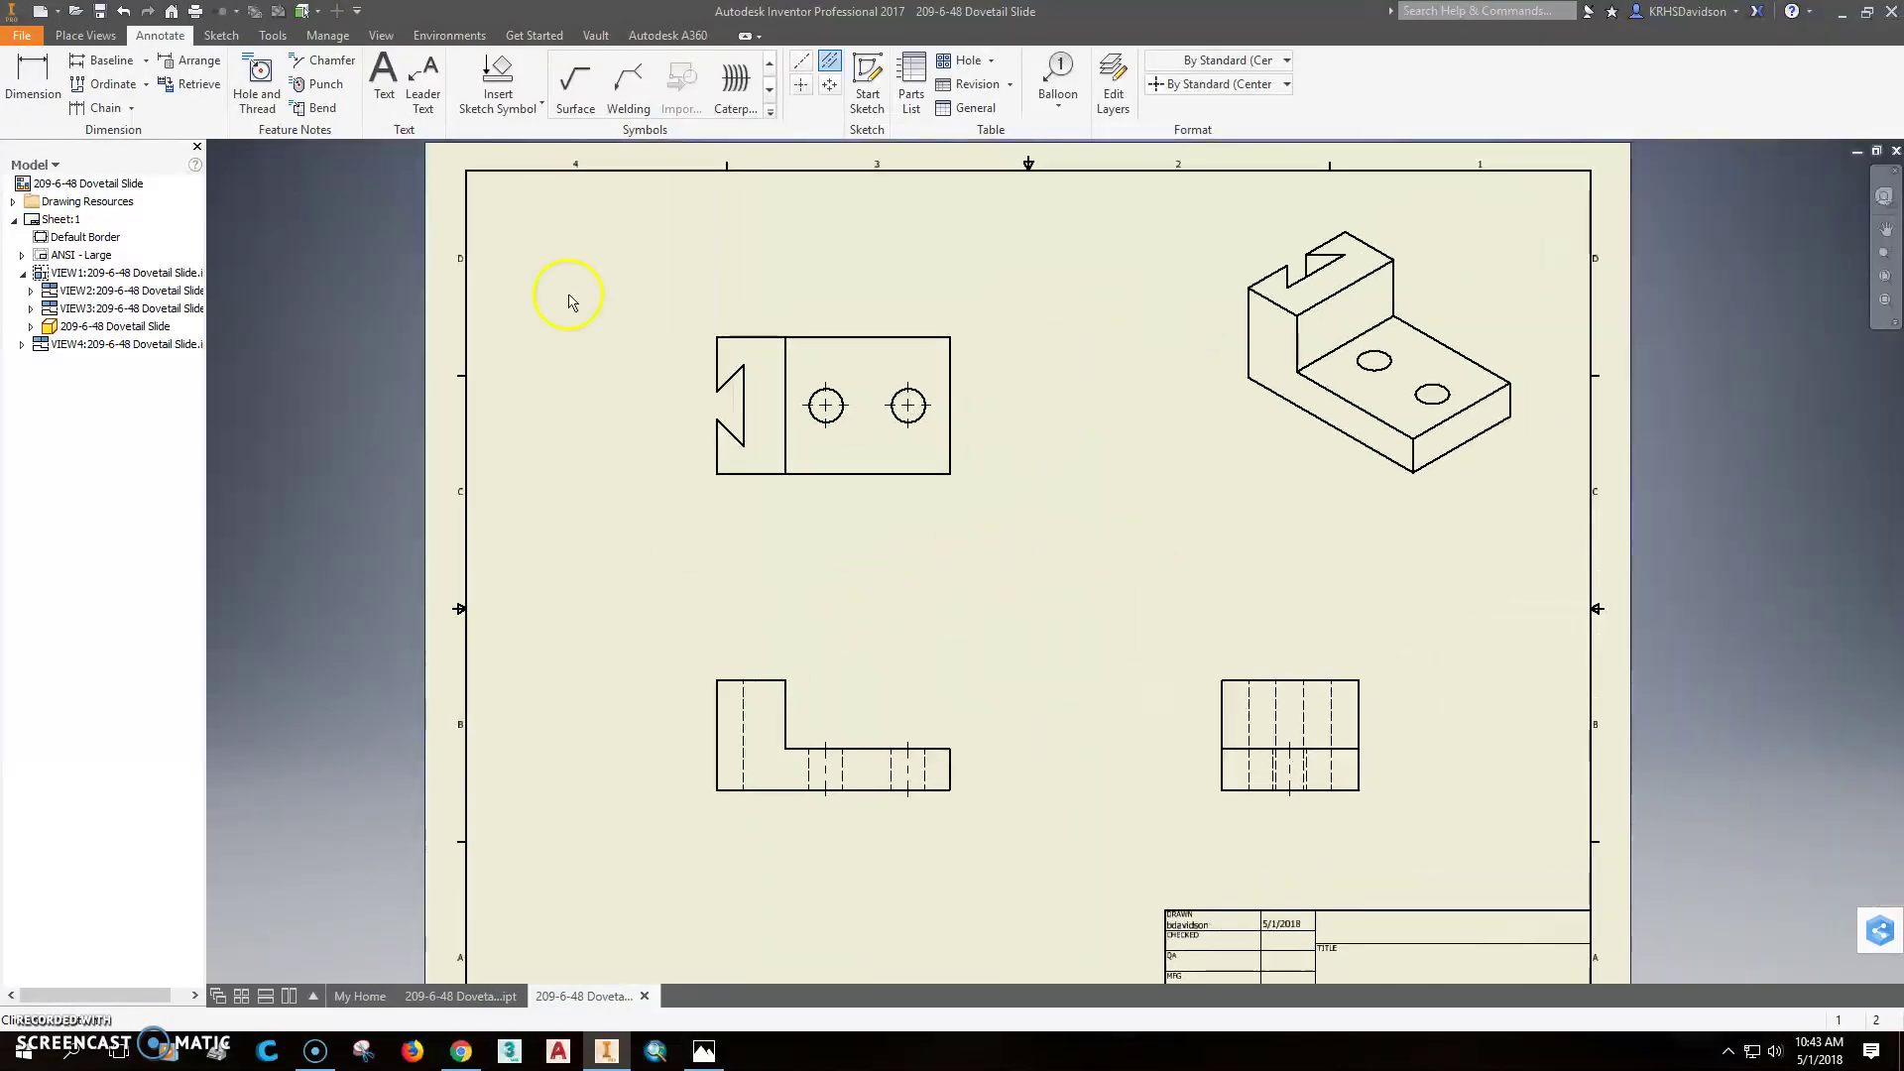
Dimension the top view's .50 dovetail width and 45° dovetail angle
left_click(34, 82)
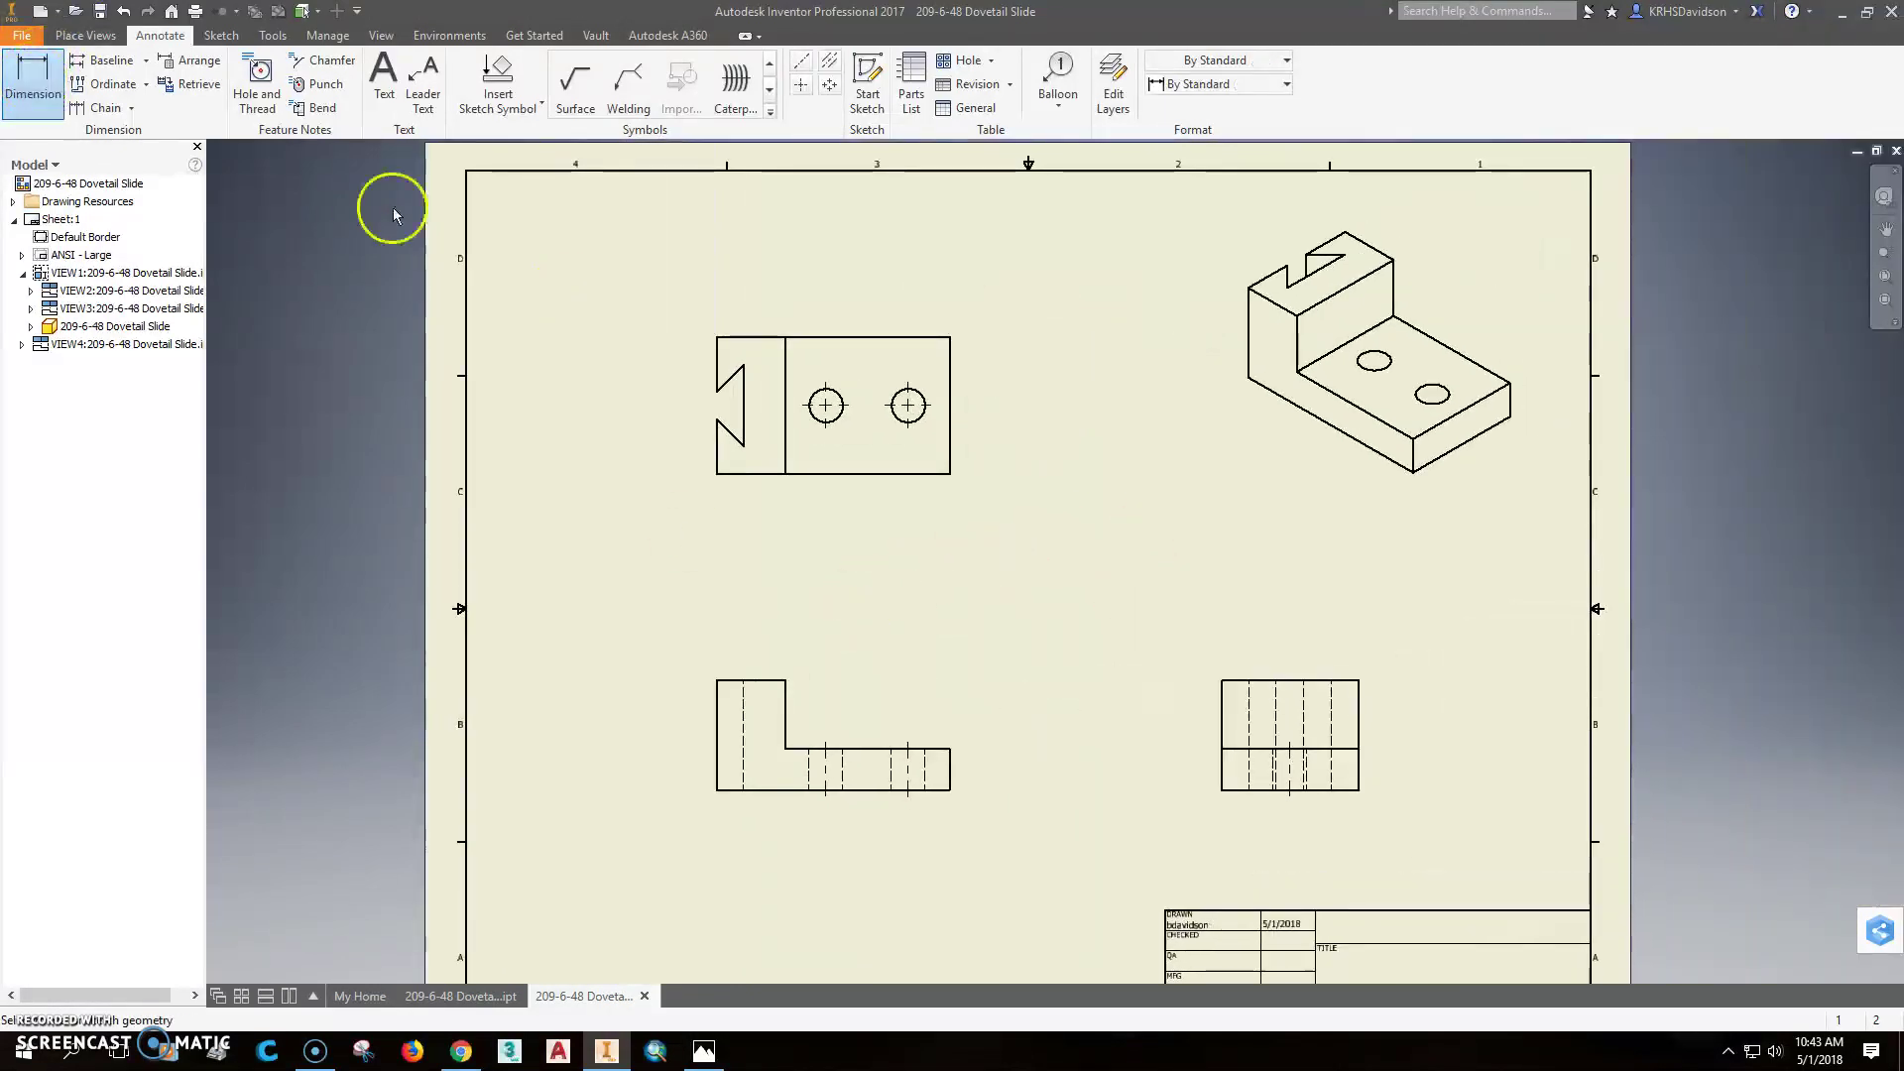
left_click(717, 391)
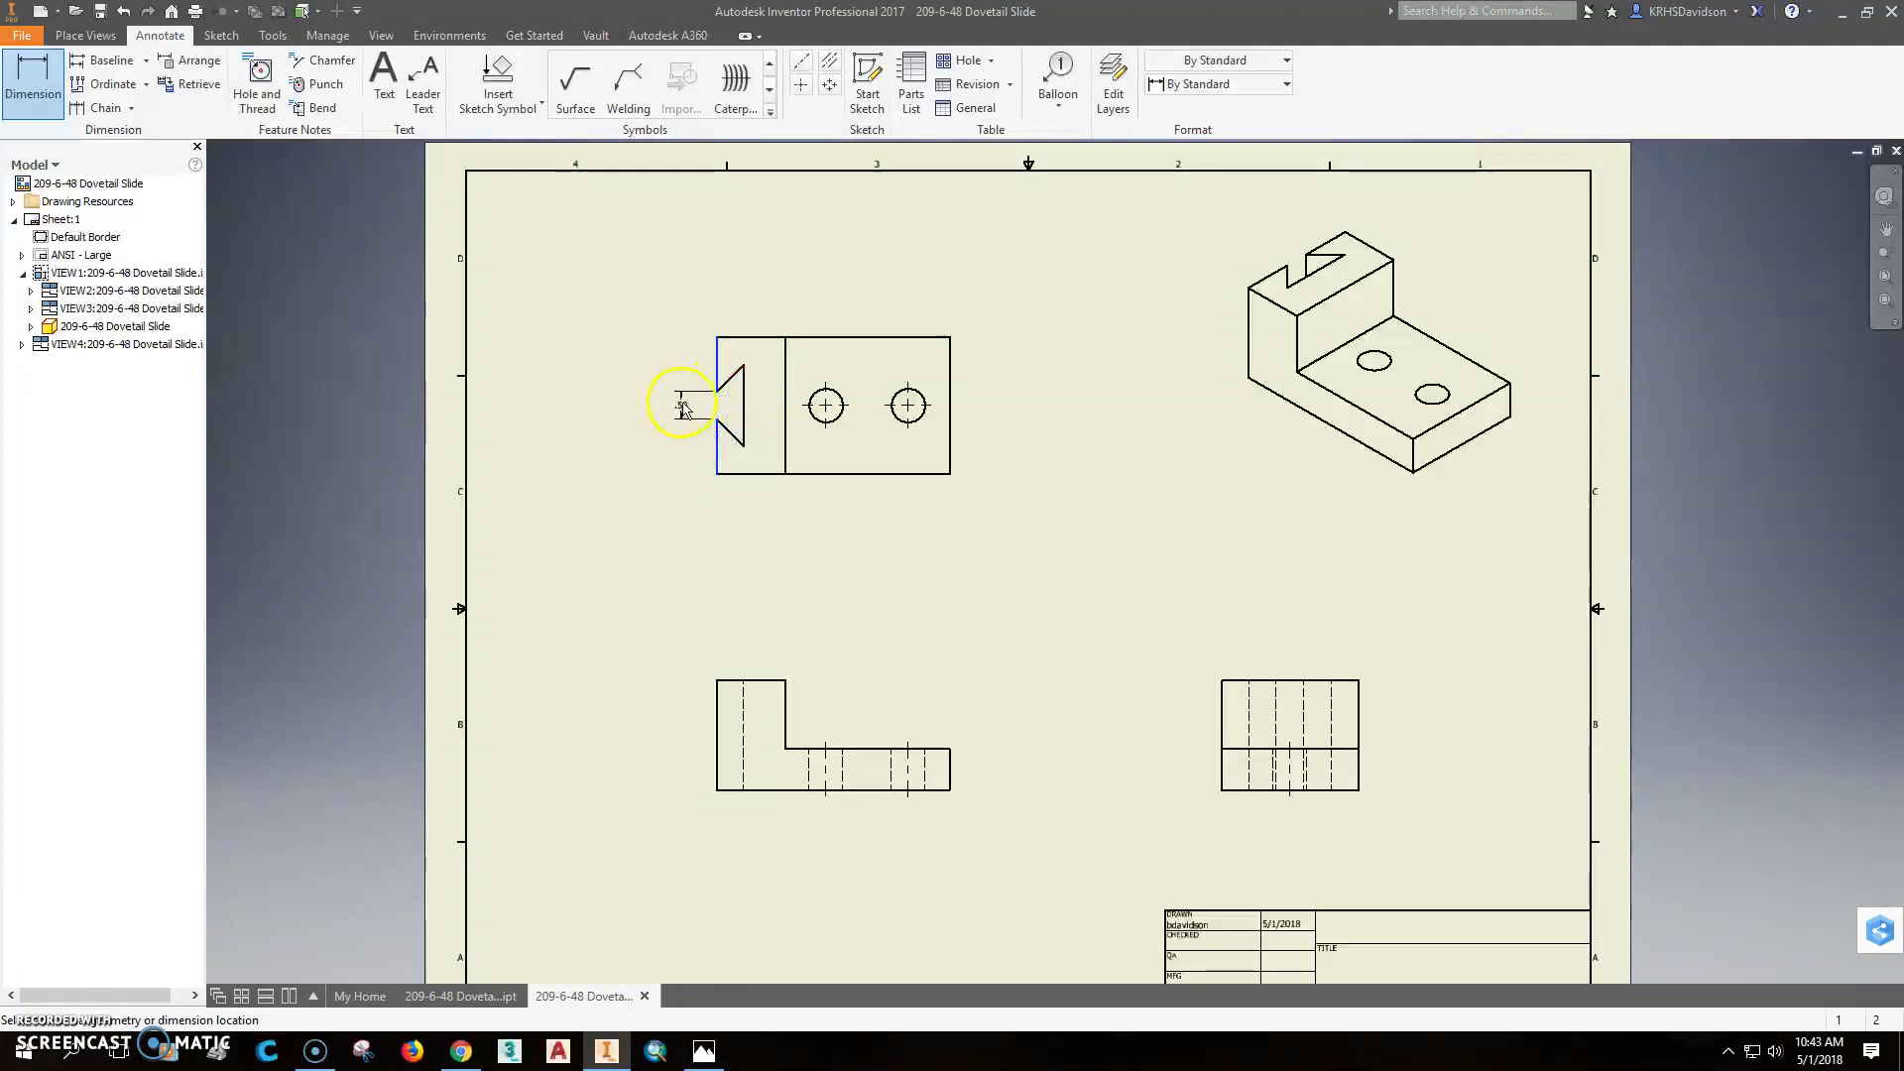
left_click(671, 410)
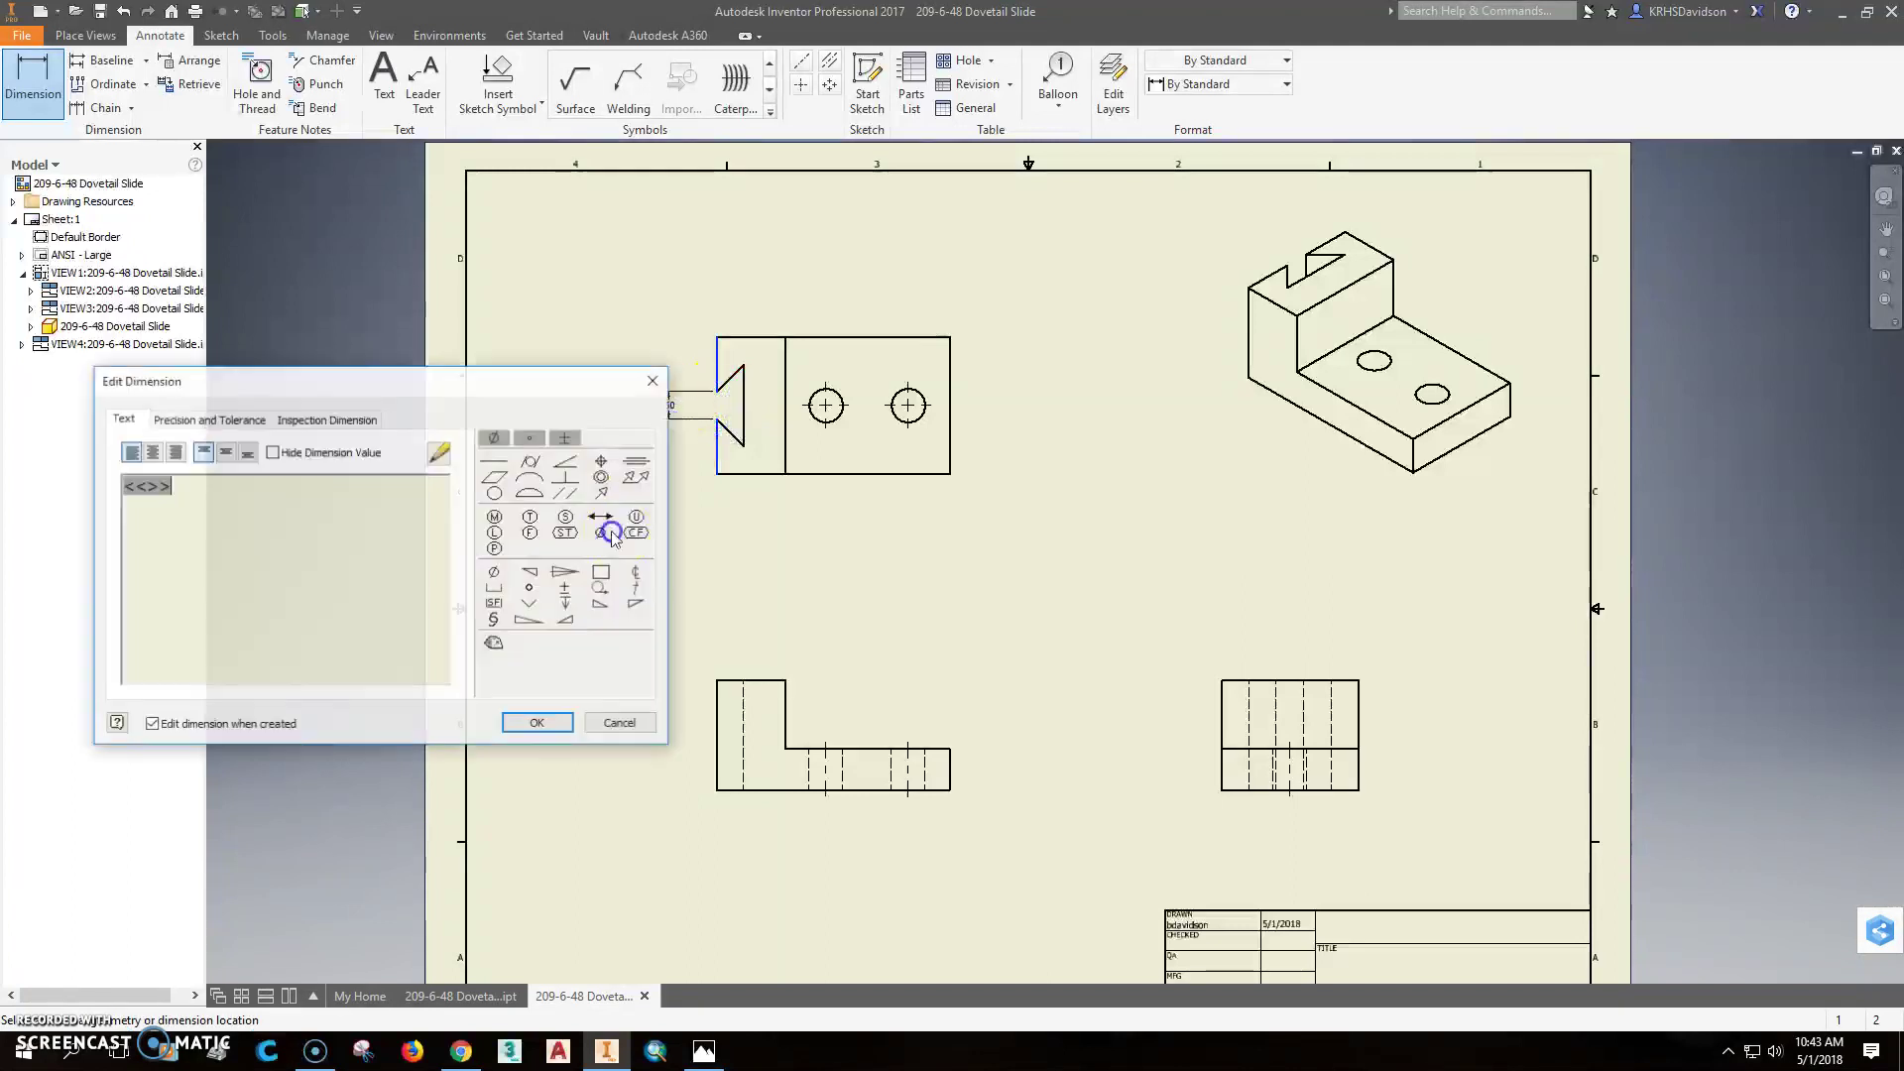
left_click(548, 730)
left_click(718, 361)
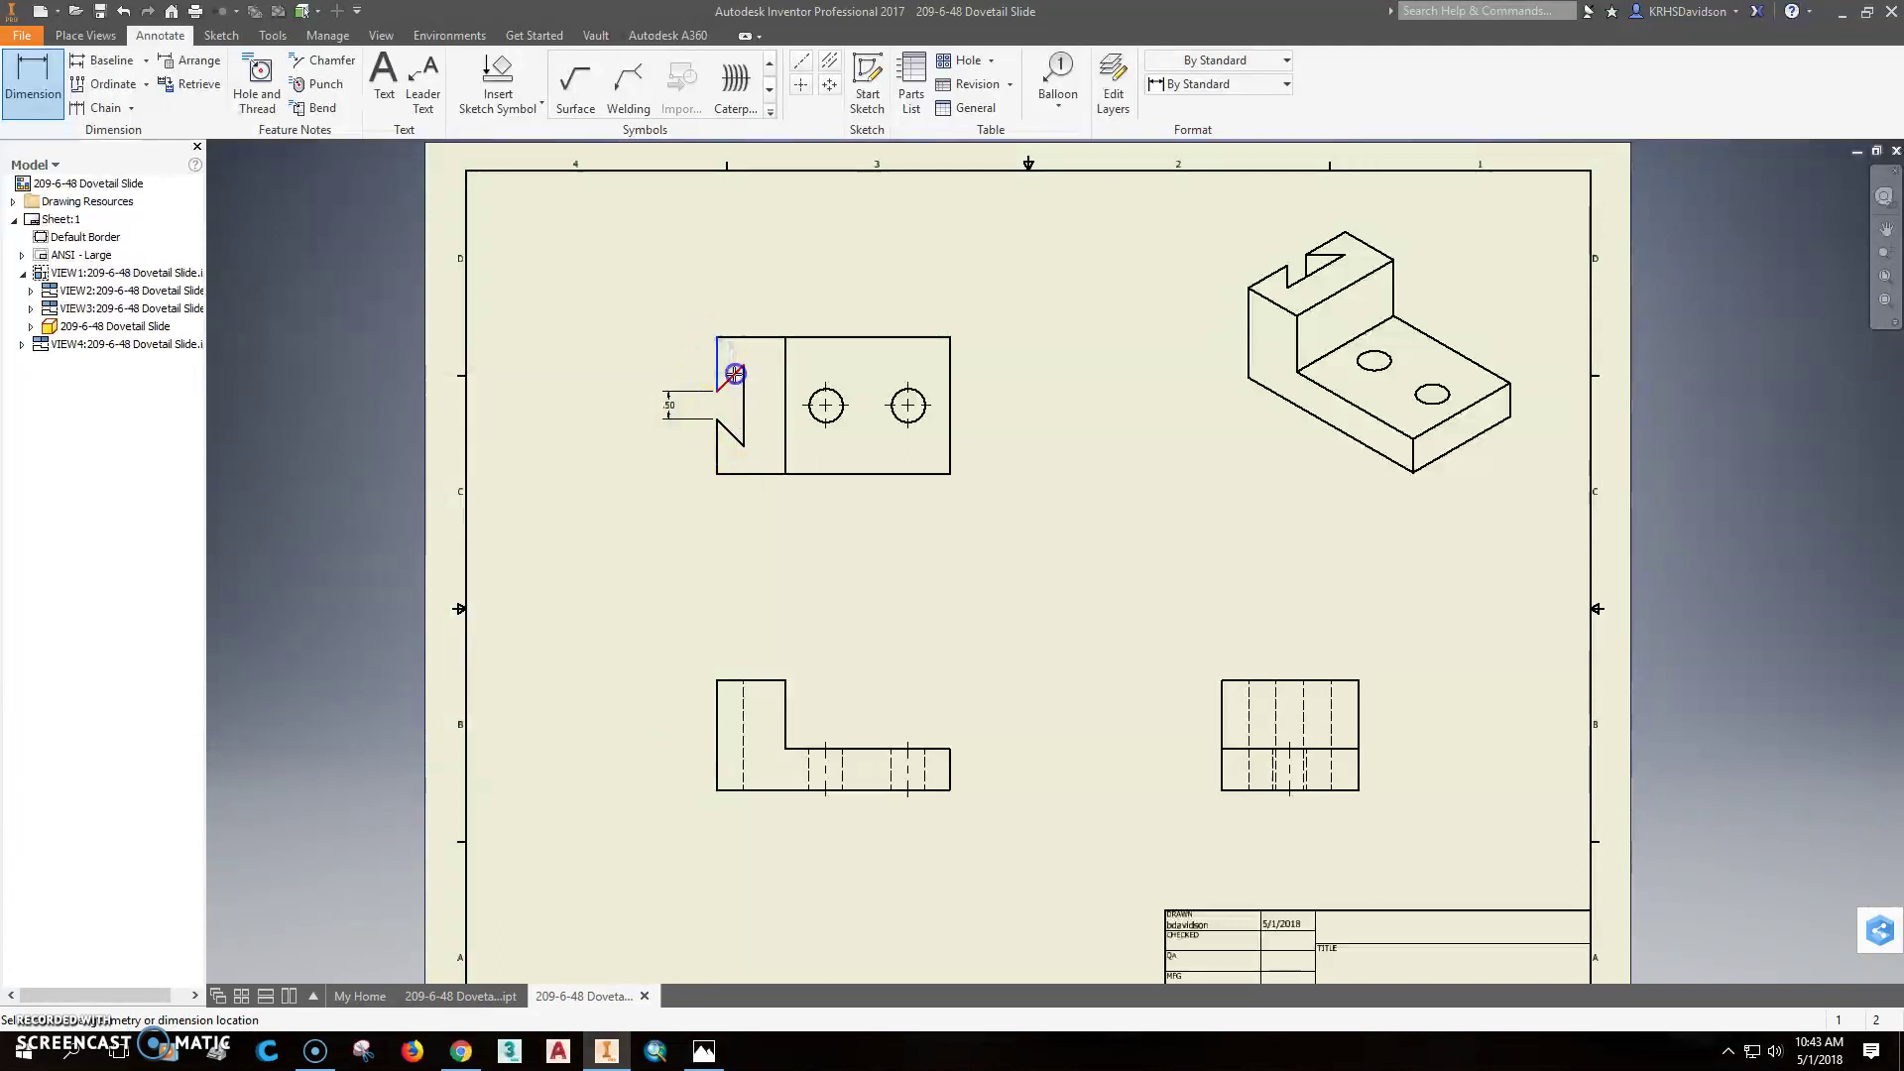
left_click(731, 375)
left_click(752, 309)
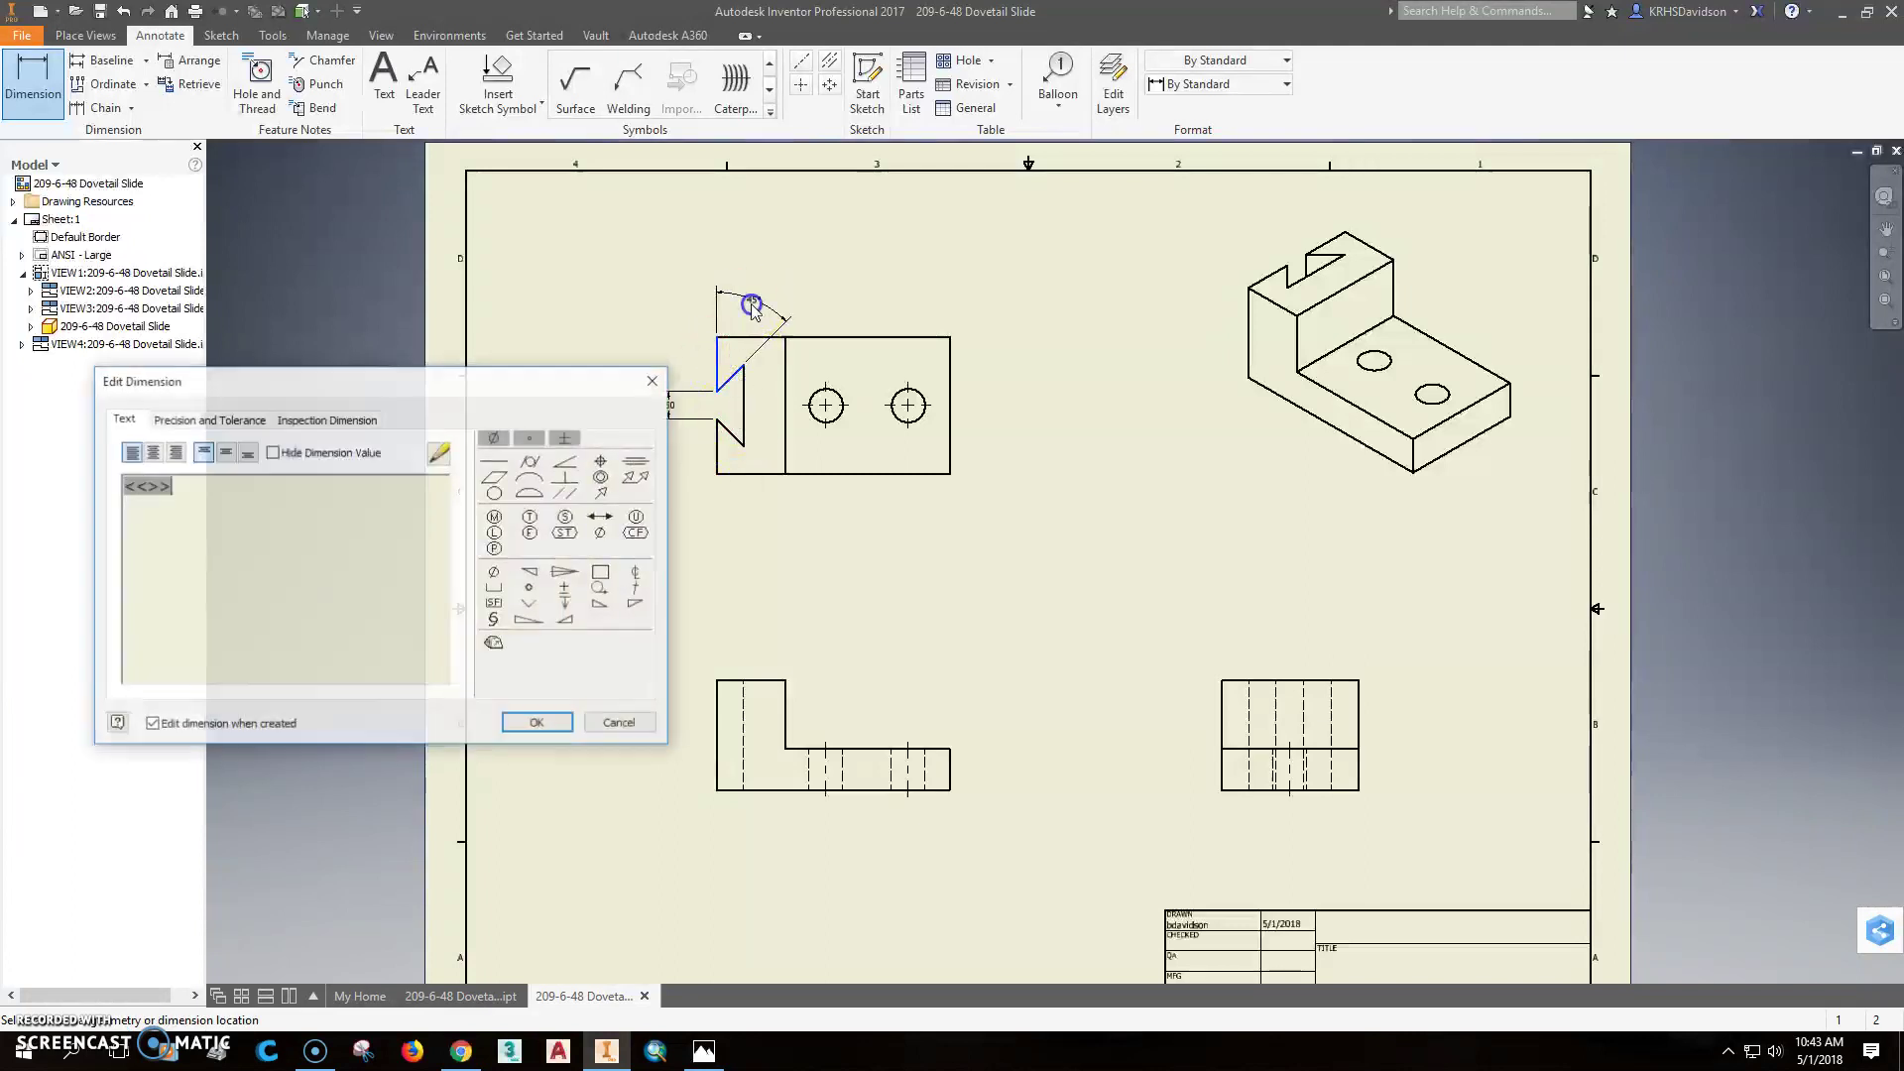
left_click(547, 726)
Add the 1.25 width and 2.00 height dimensions to the lower-left view
left_click(732, 685)
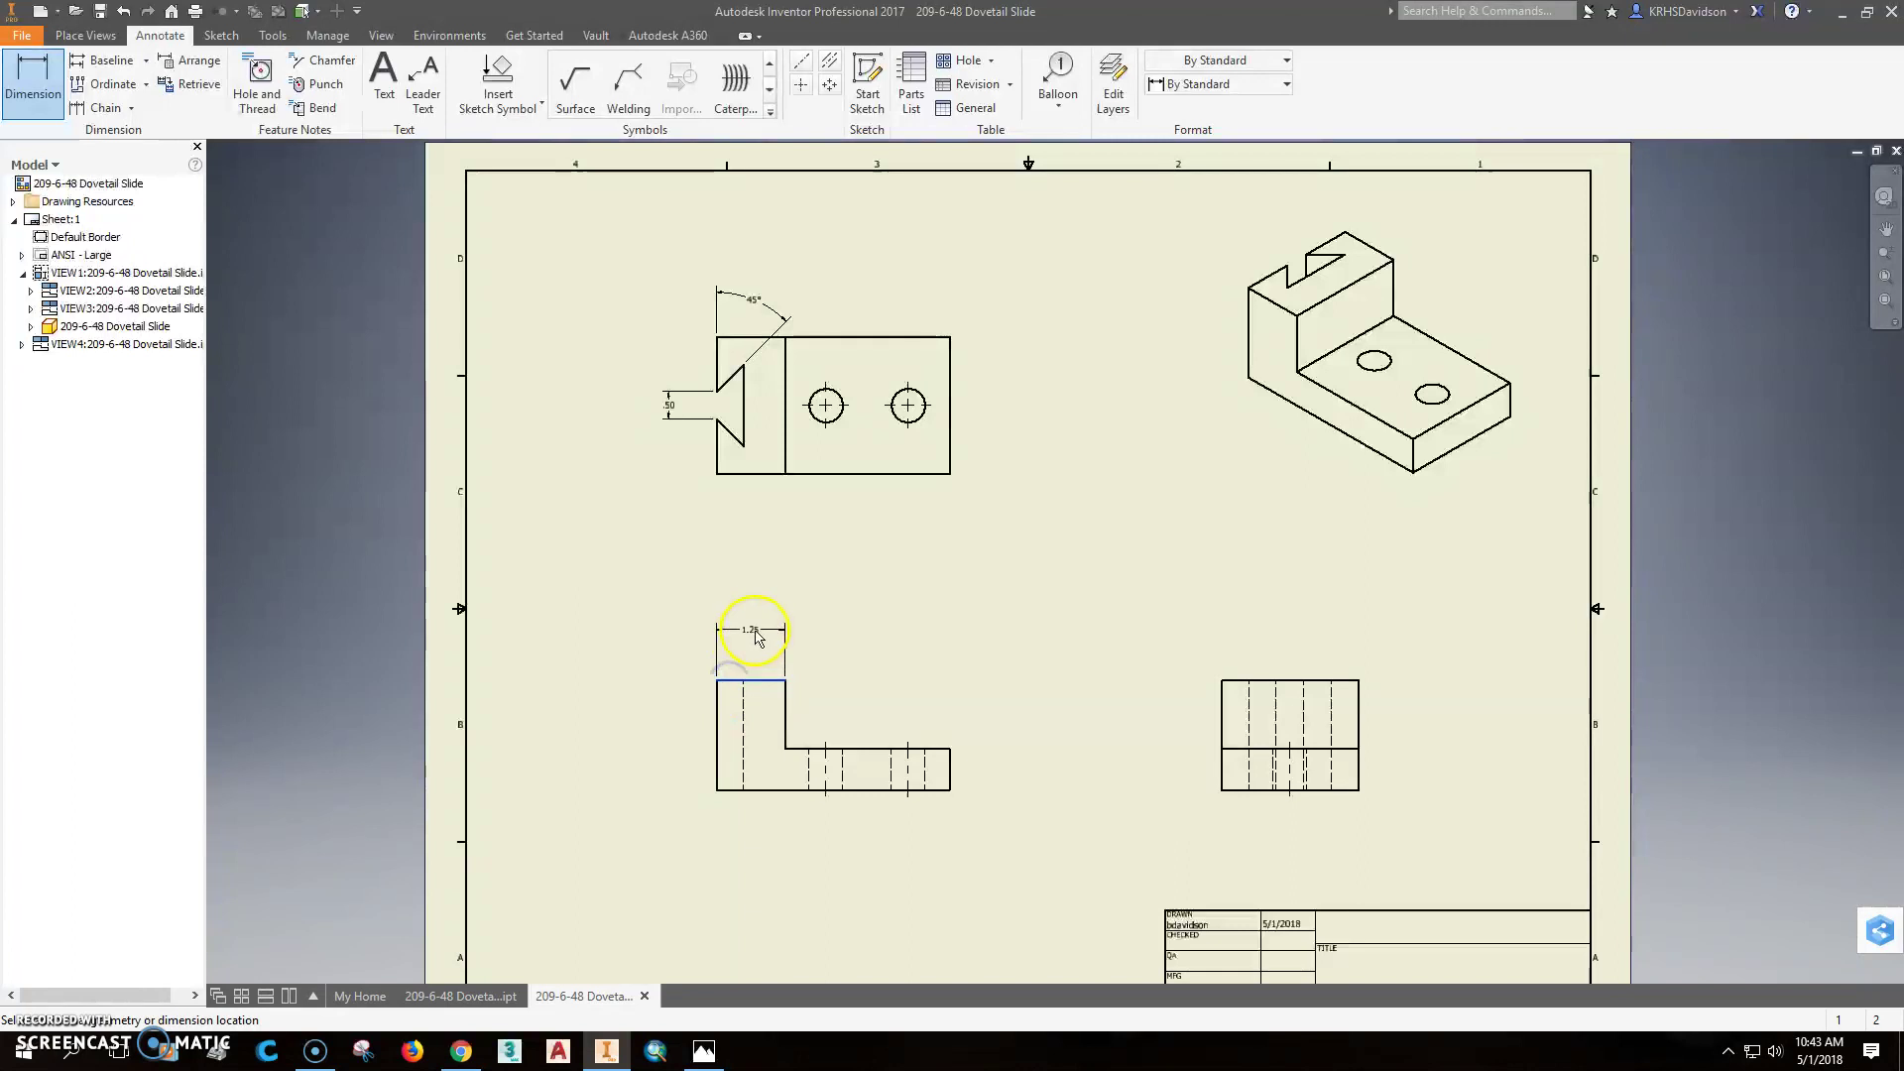
left_click(755, 651)
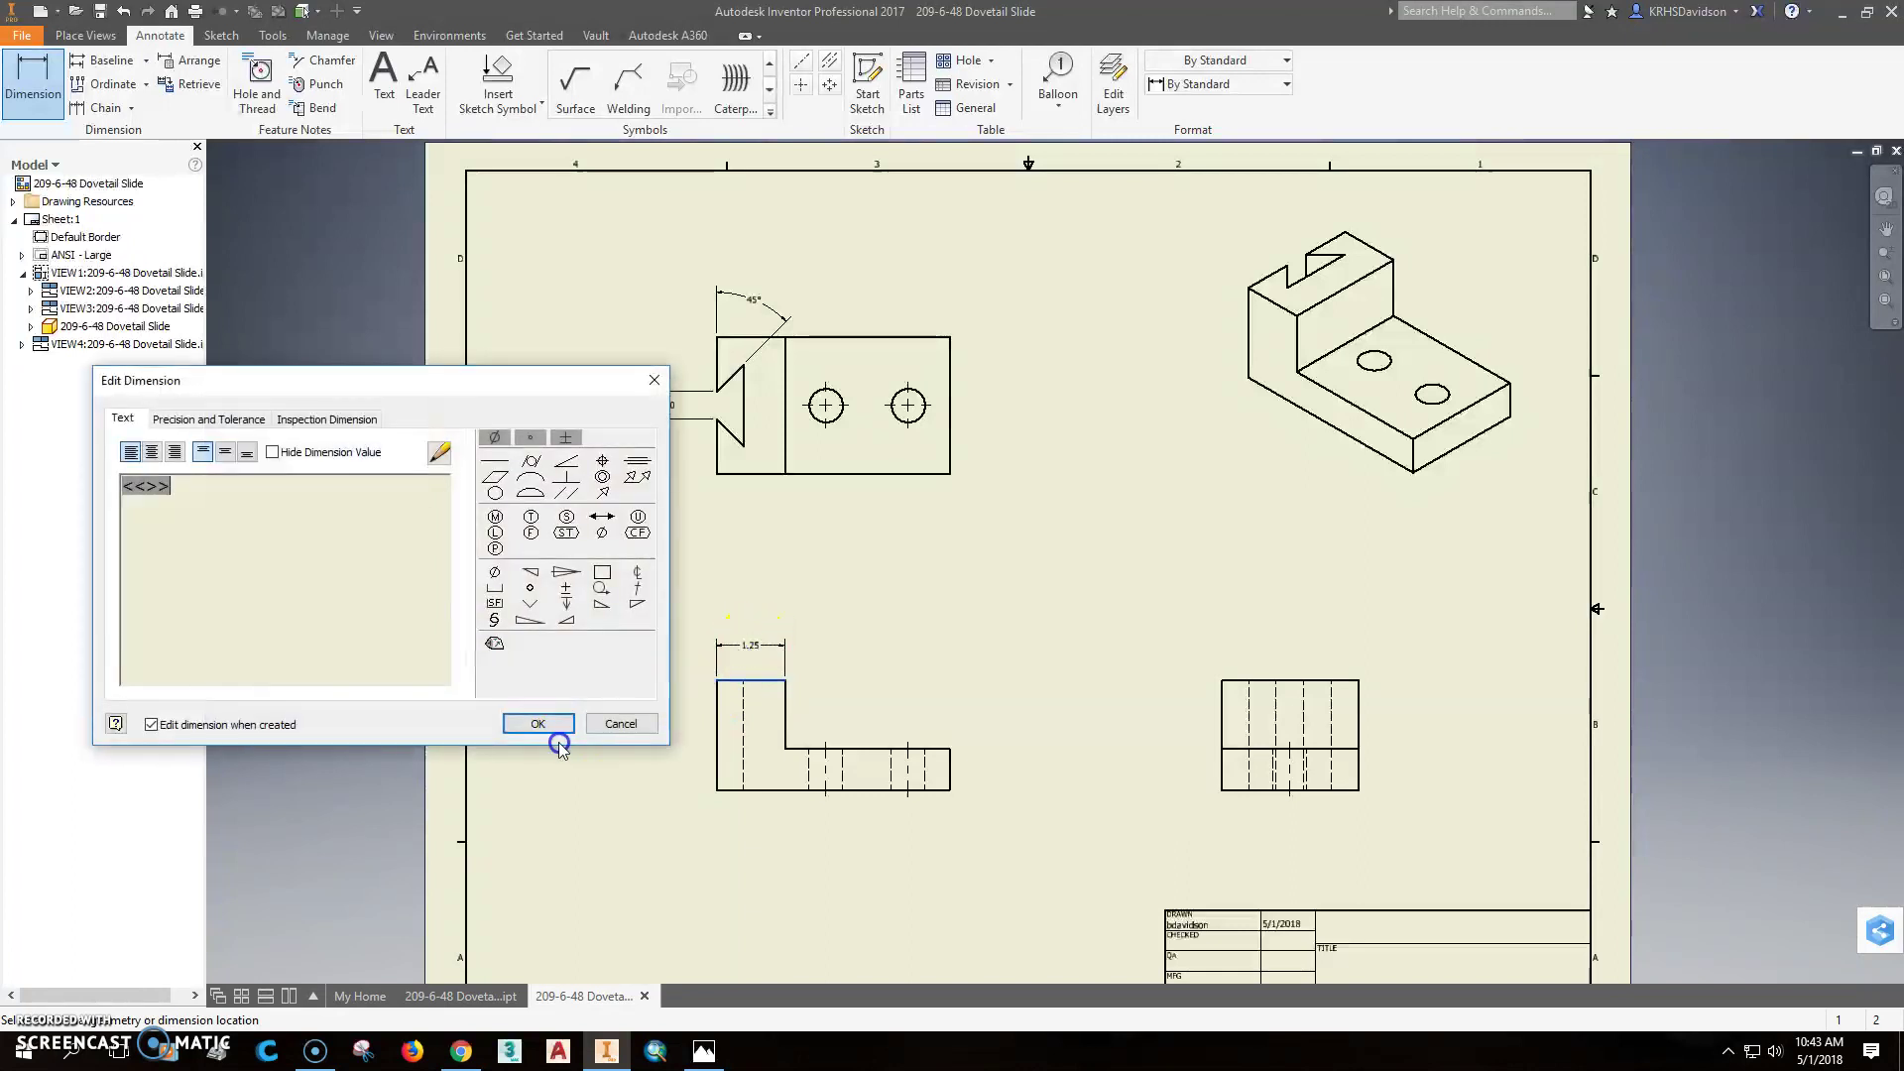
left_click(548, 727)
left_click(721, 710)
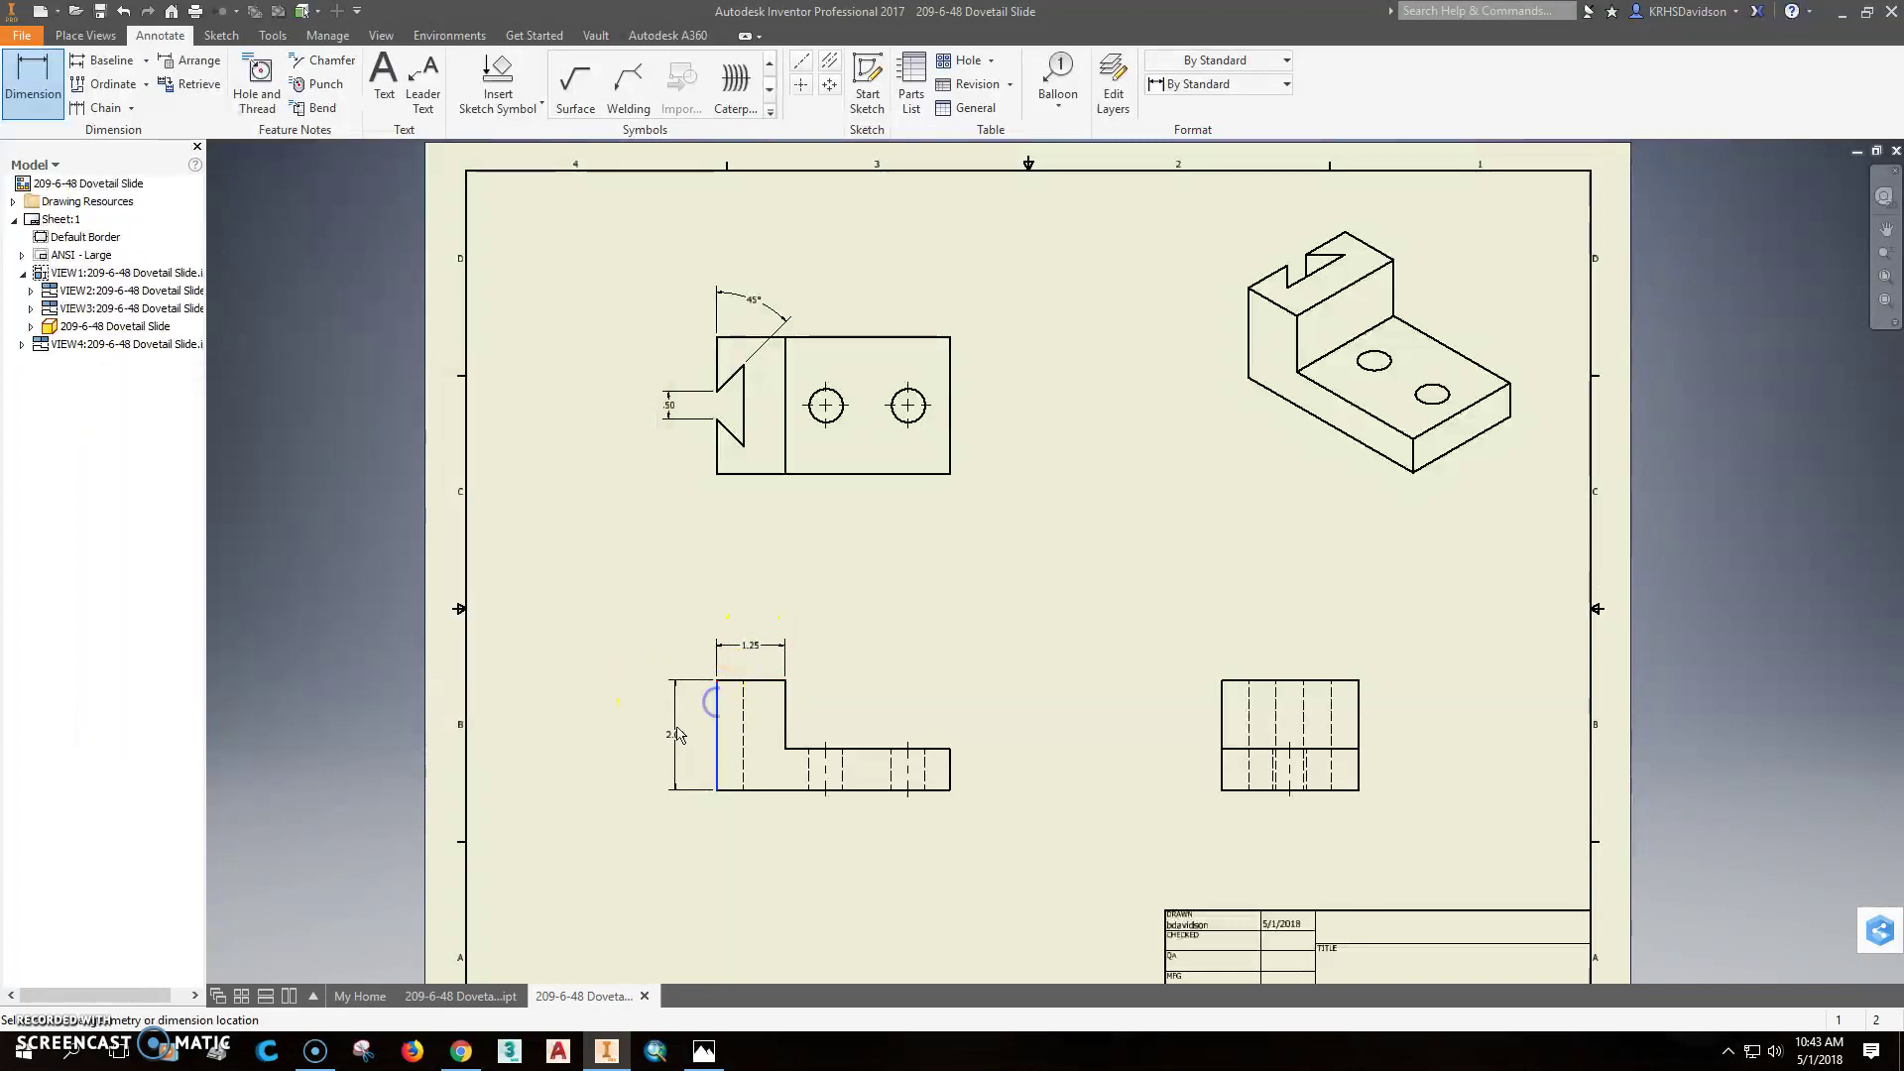
left_click(670, 733)
left_click(543, 733)
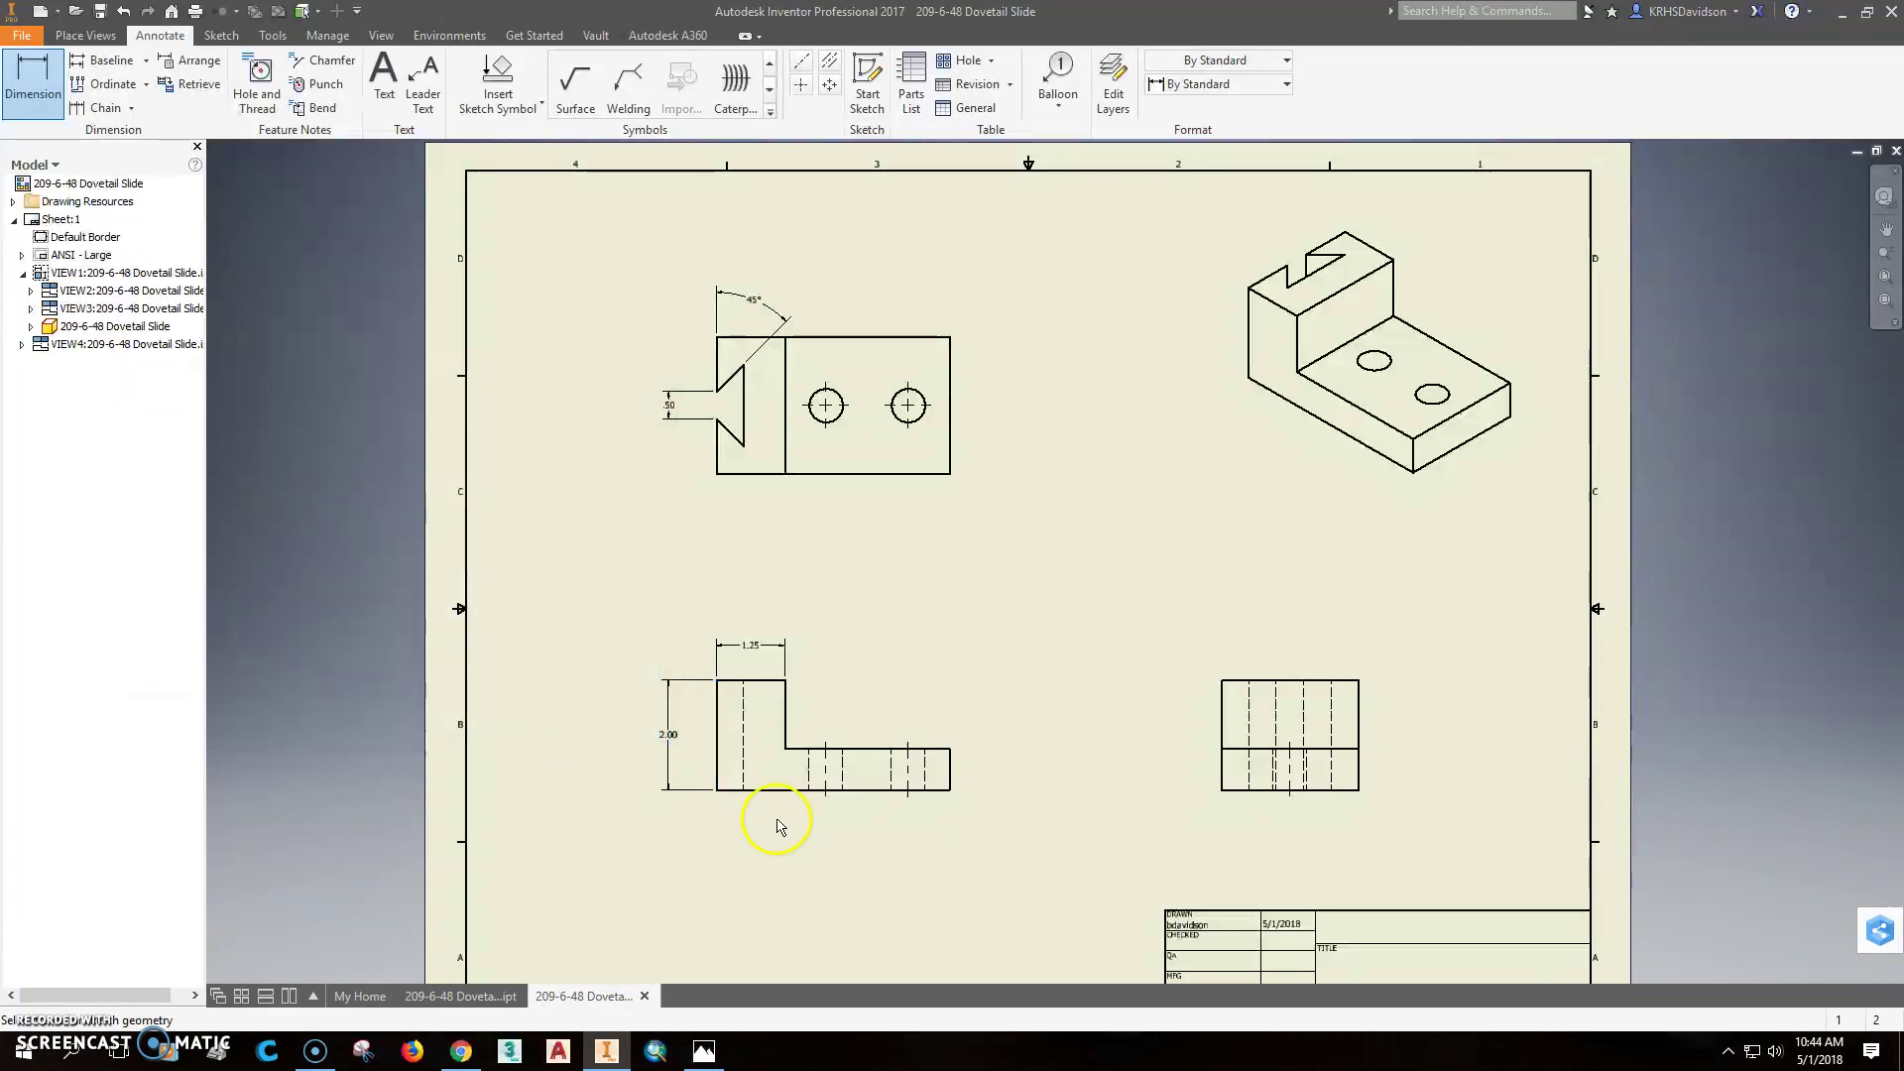
scroll(965, 771, "up", 3)
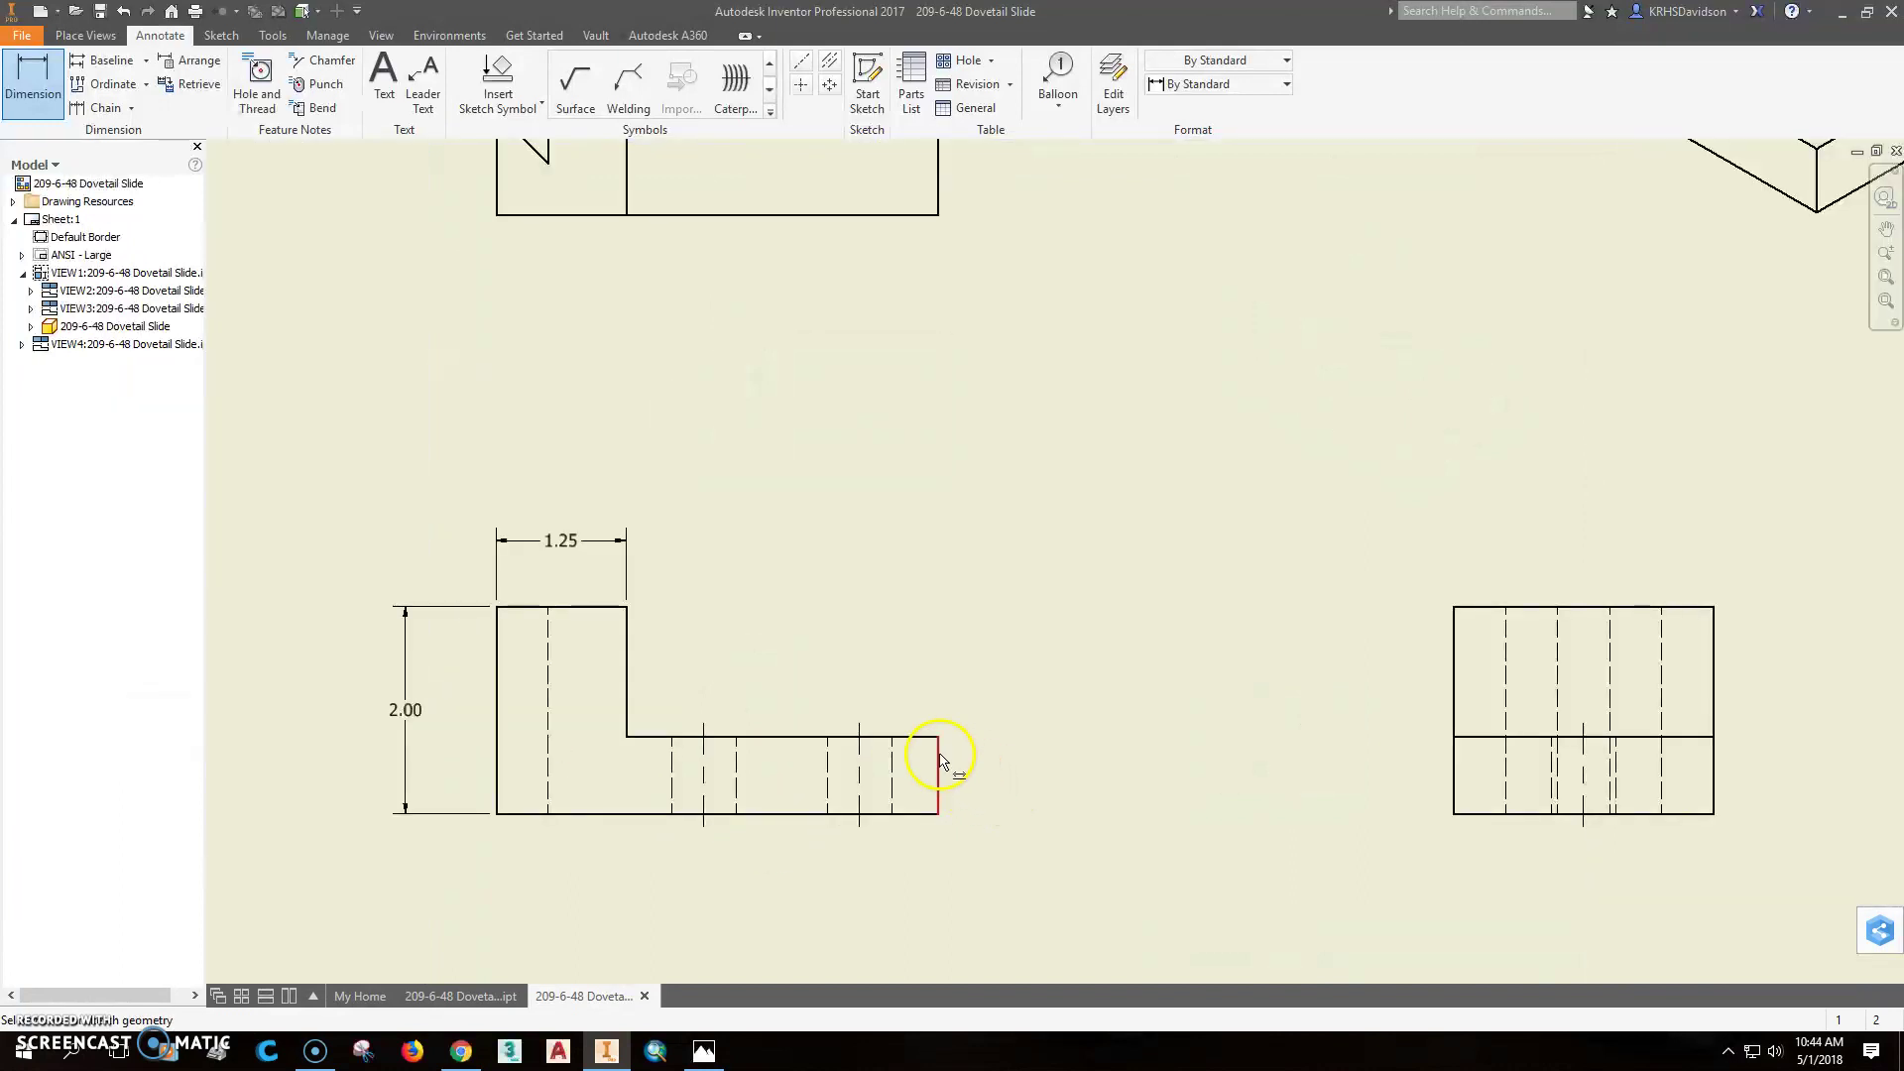
Add the .75 base thickness and 4.25 length dimensions to the lower-left view
left_click(939, 762)
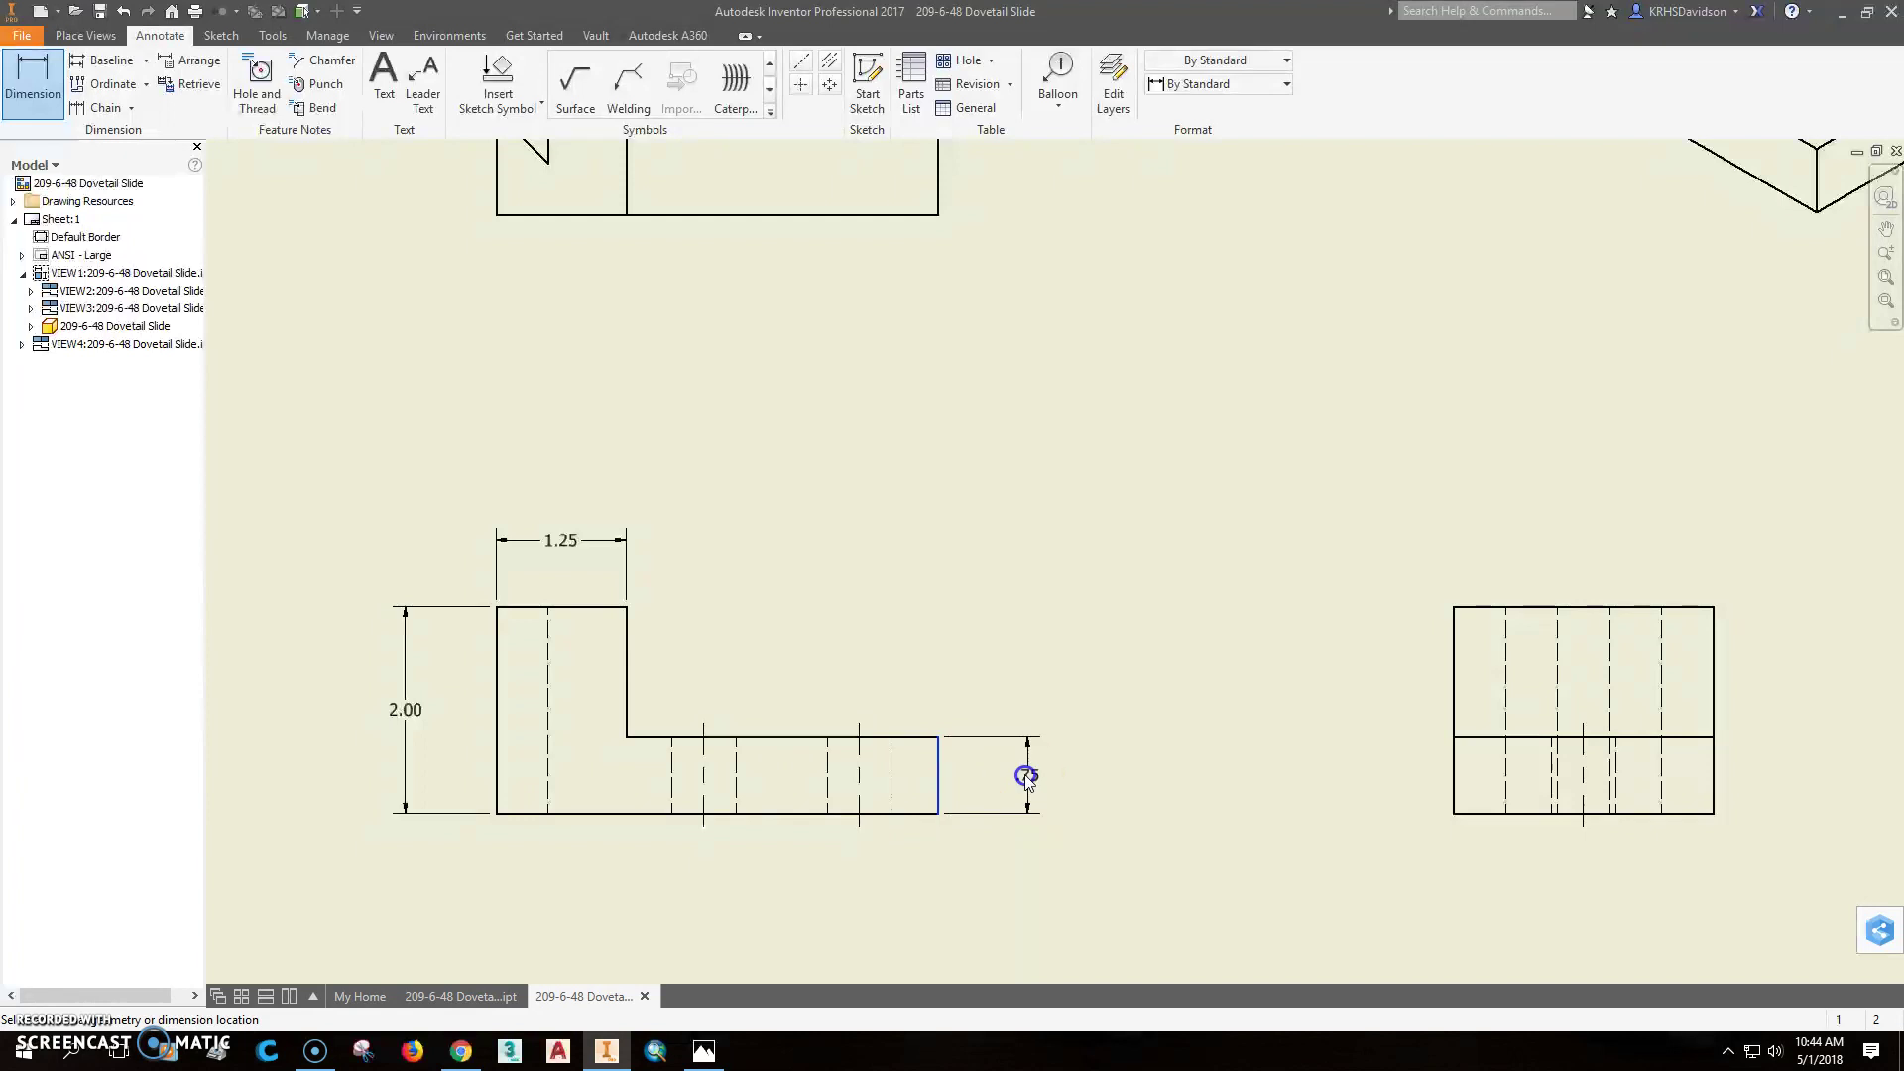
left_click(1026, 775)
left_click(540, 721)
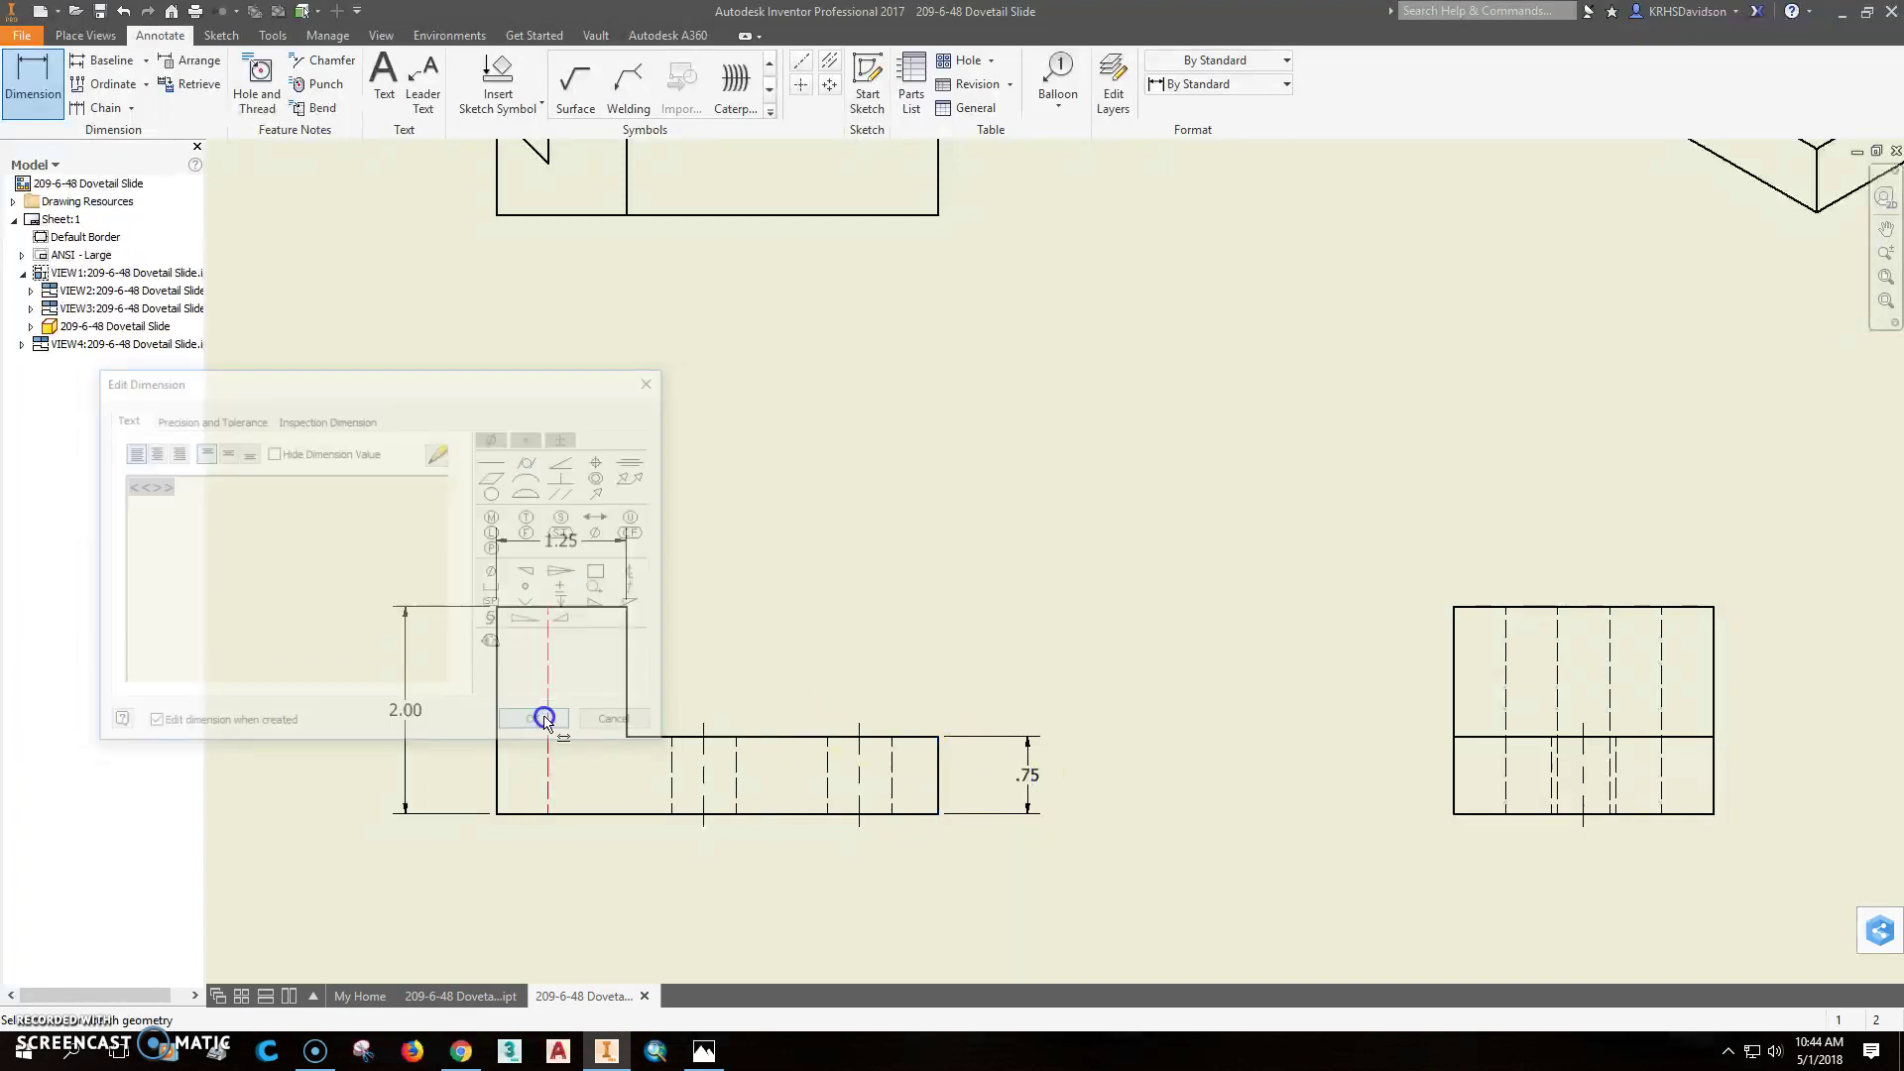
left_click(617, 814)
left_click(692, 885)
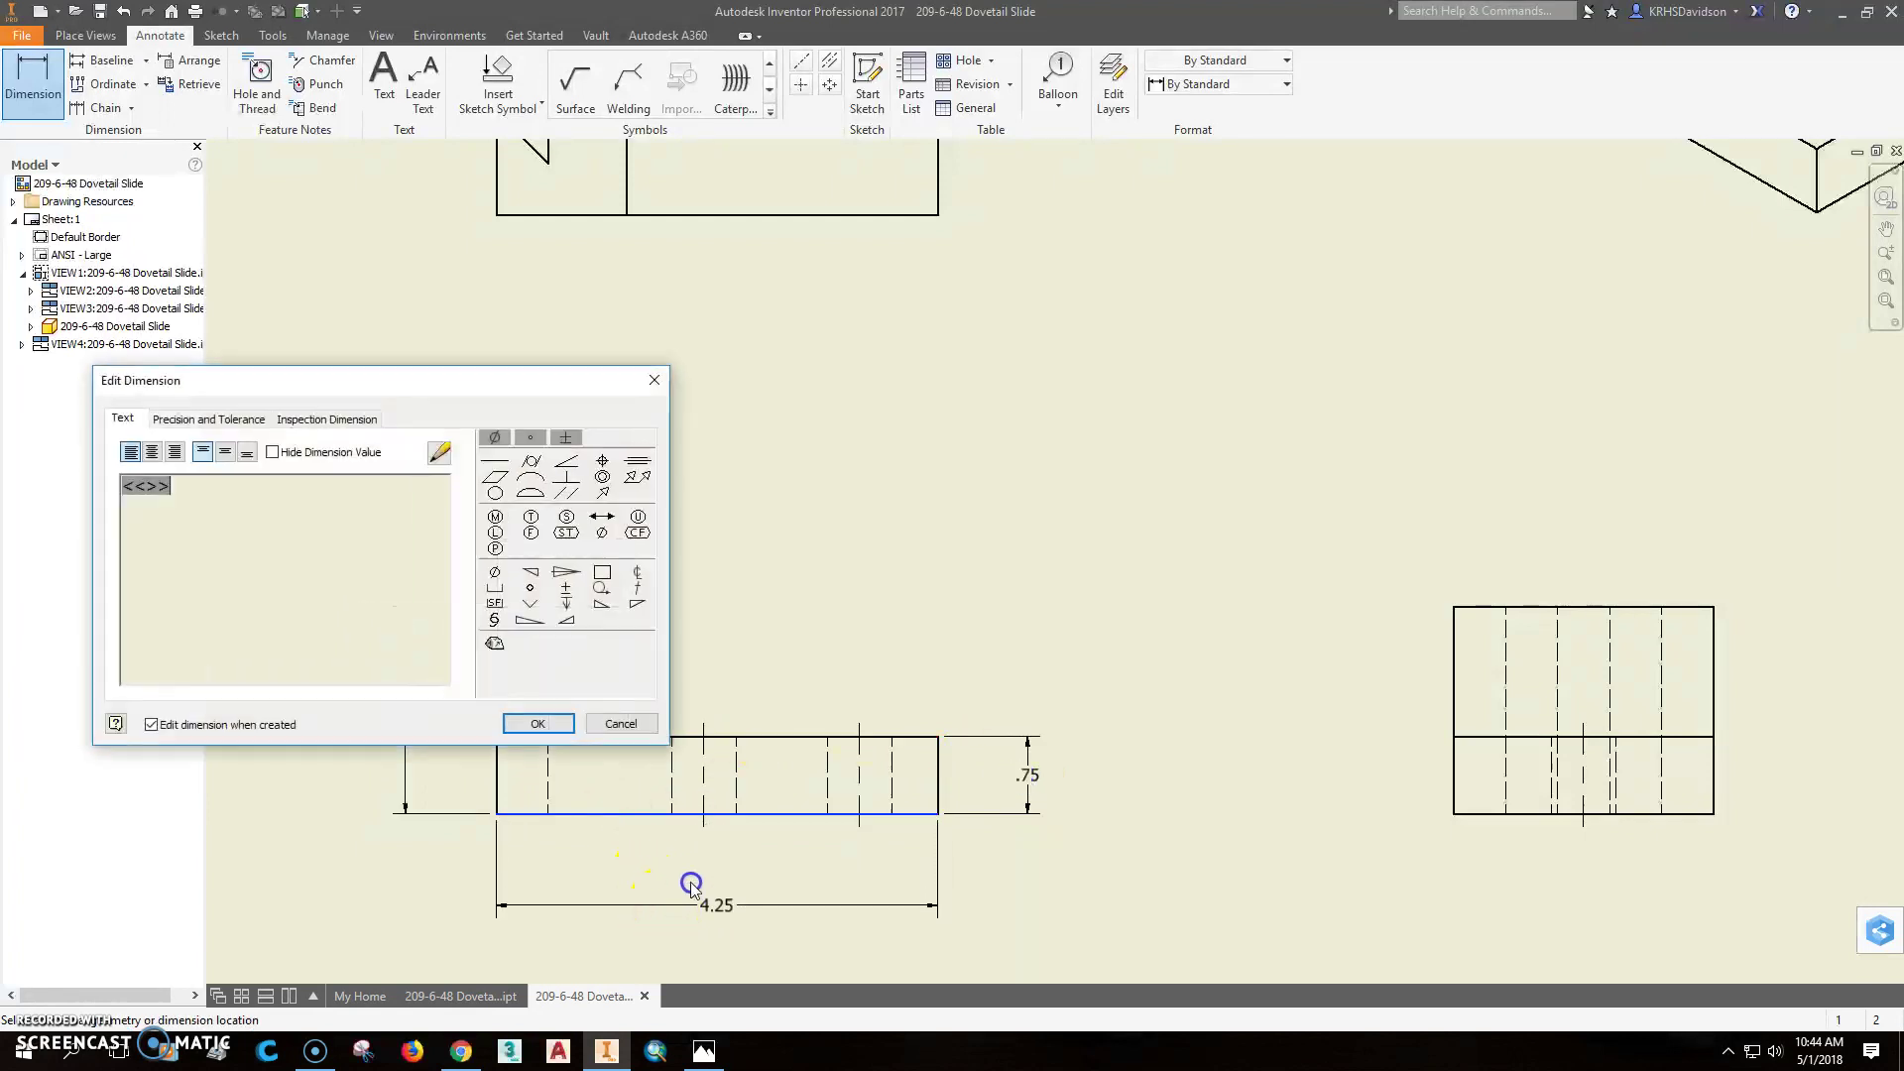
left_click(538, 723)
scroll(864, 648, "down", 3)
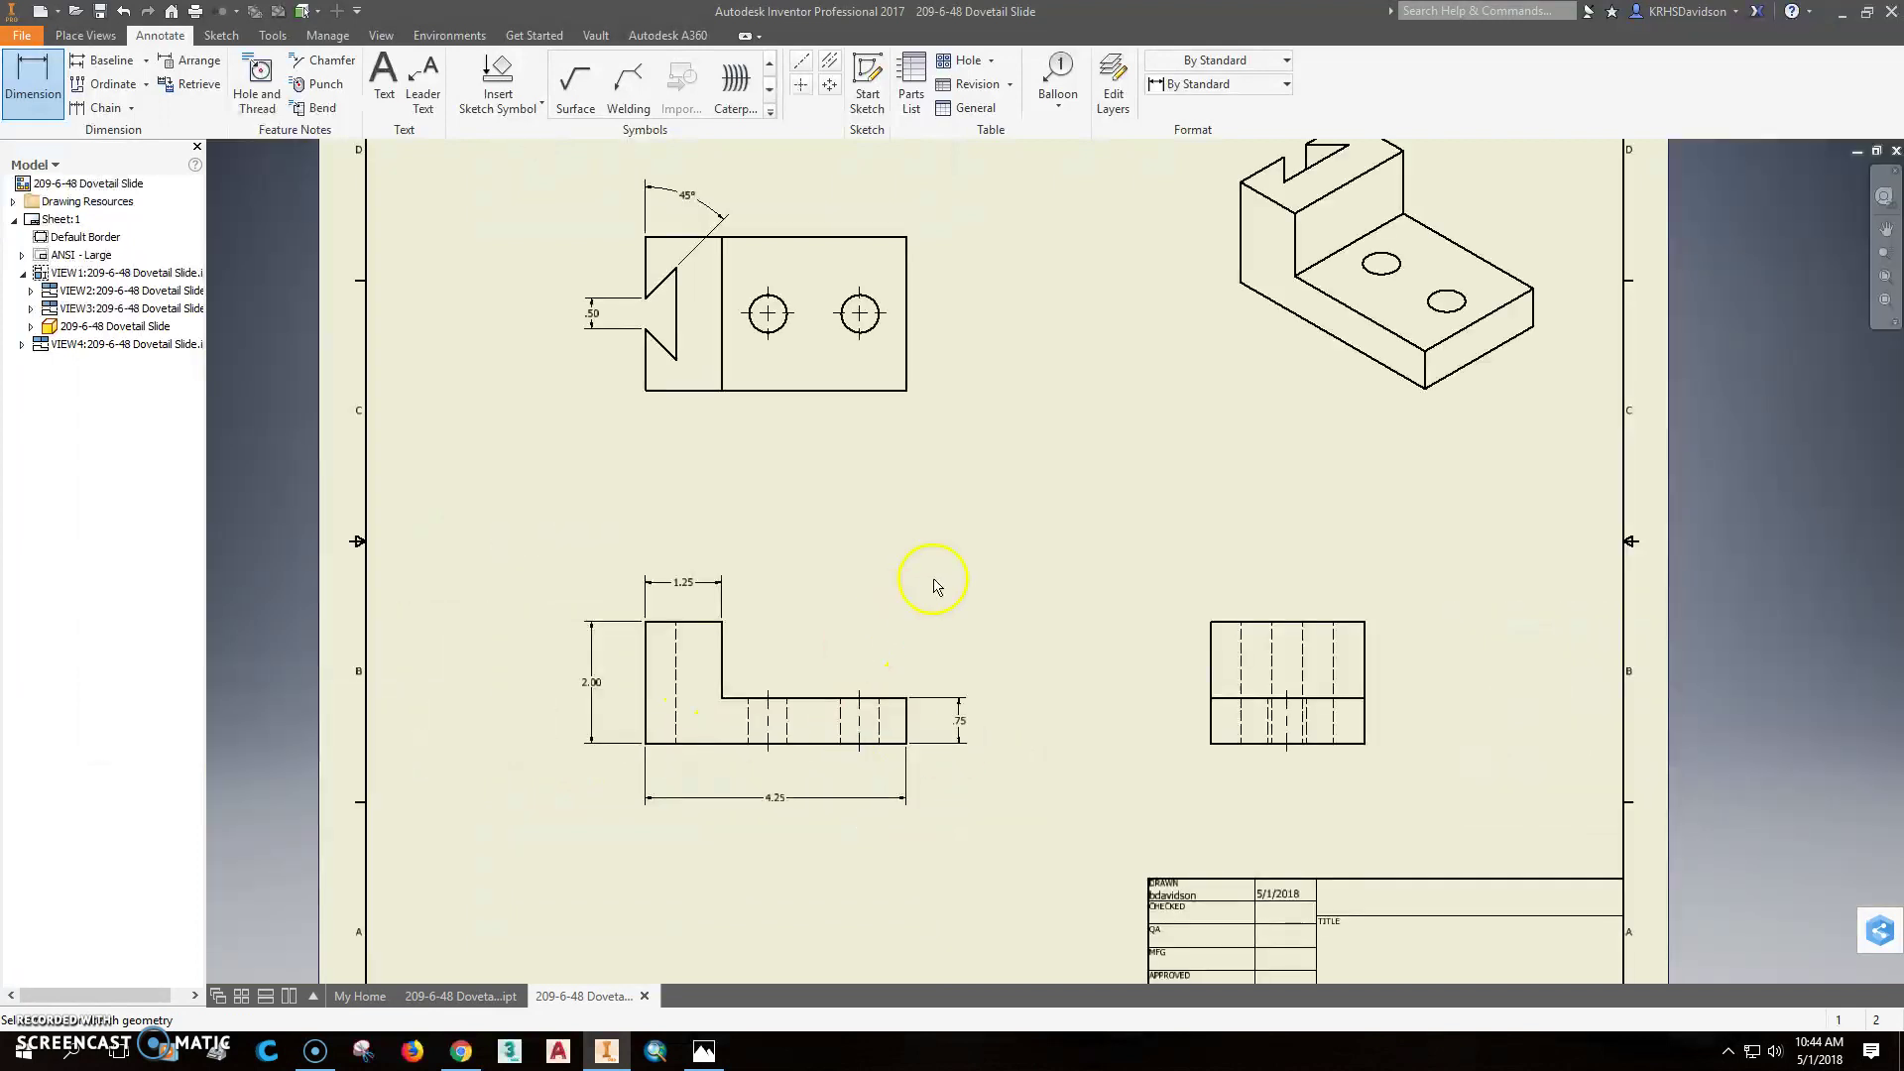
Add the 2.50 width on the side view and the .50 dovetail depth in the top view
middle_click_drag(1130, 598, 943, 630)
left_click(1074, 659)
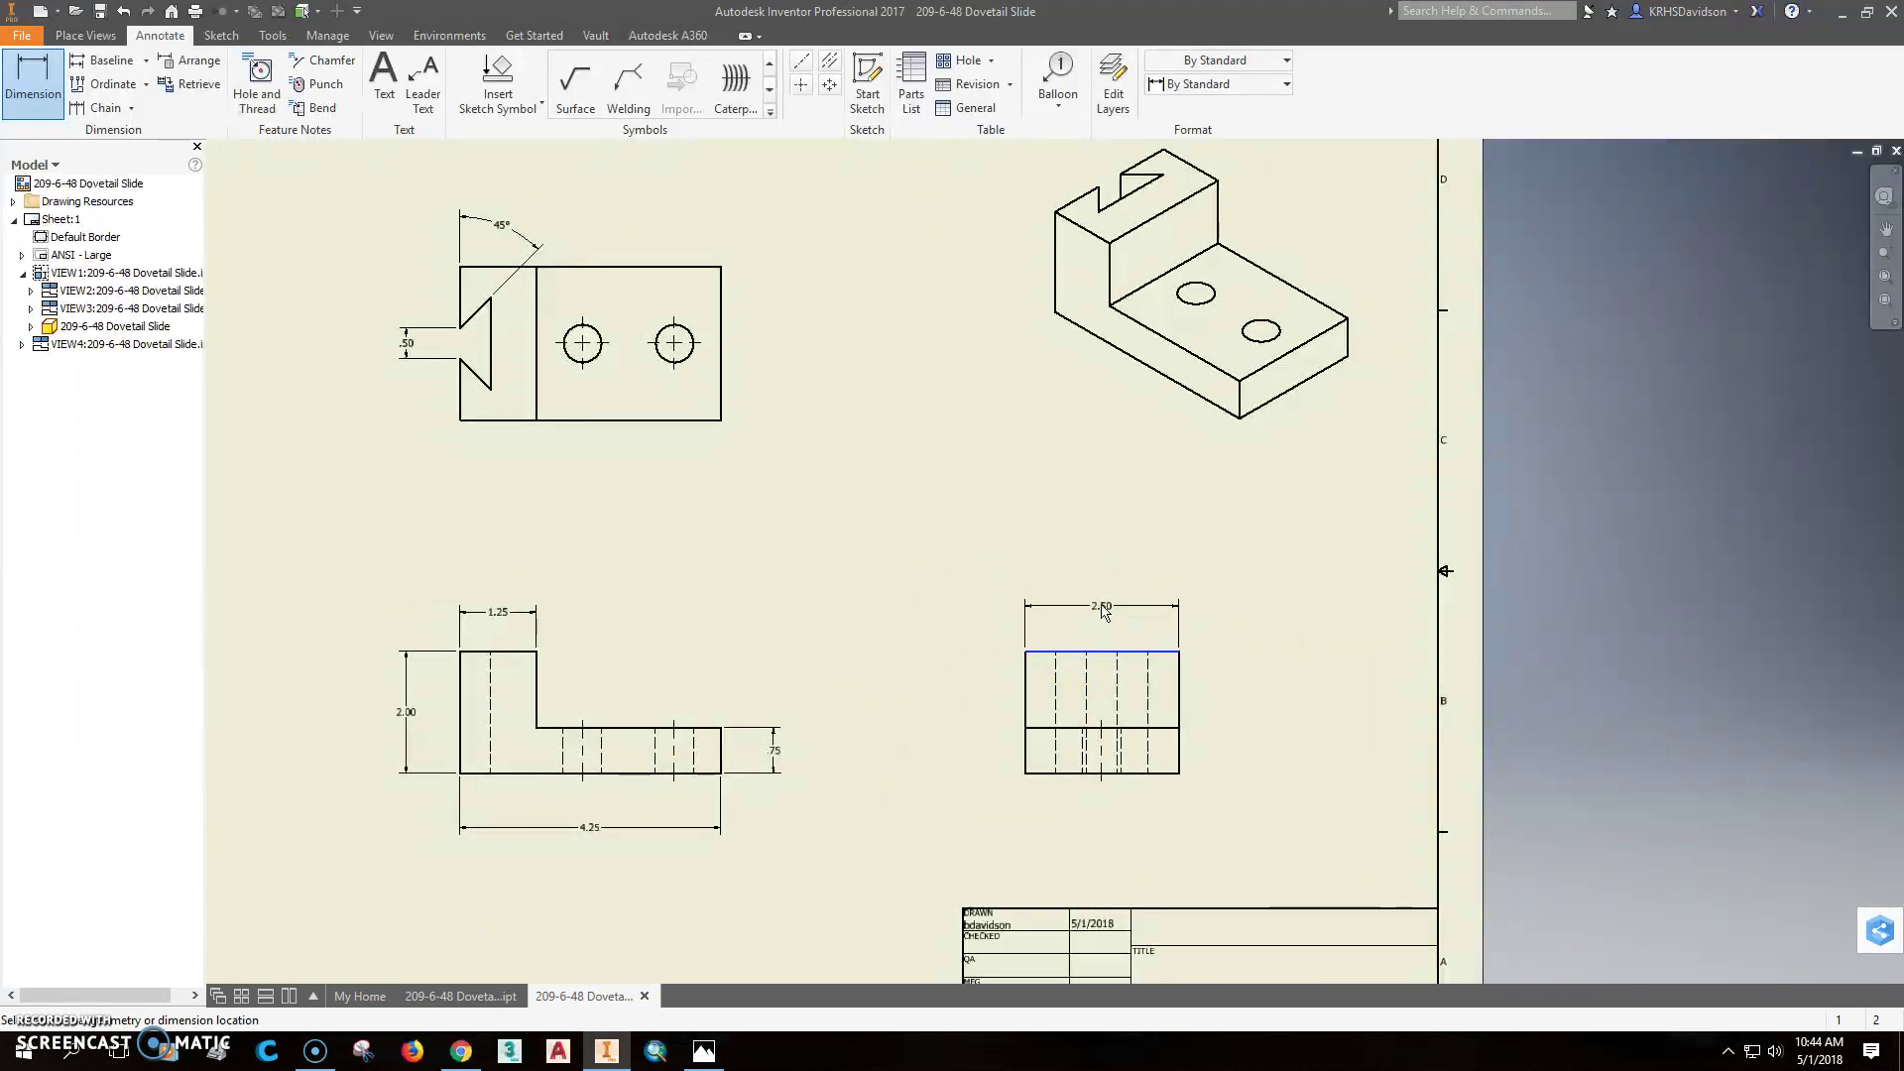
left_click(1103, 624)
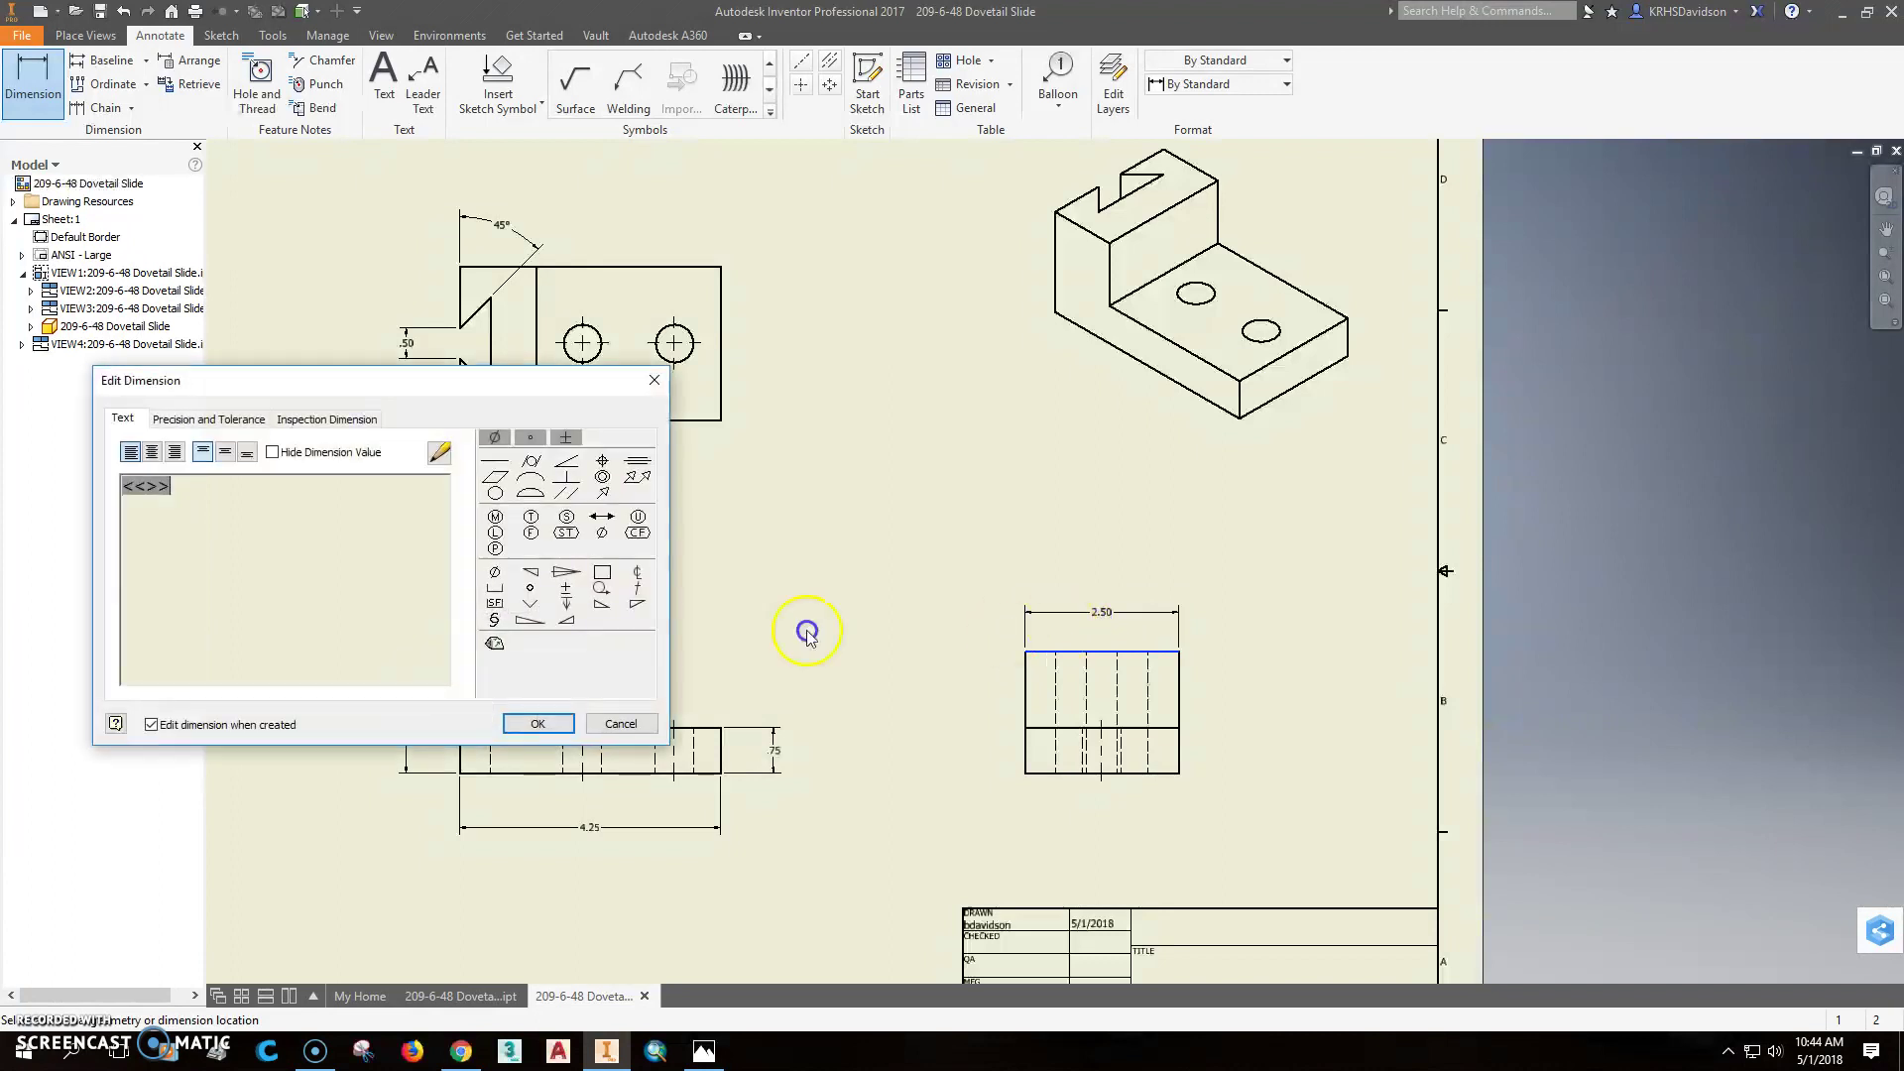
left_click(542, 725)
key("F5")
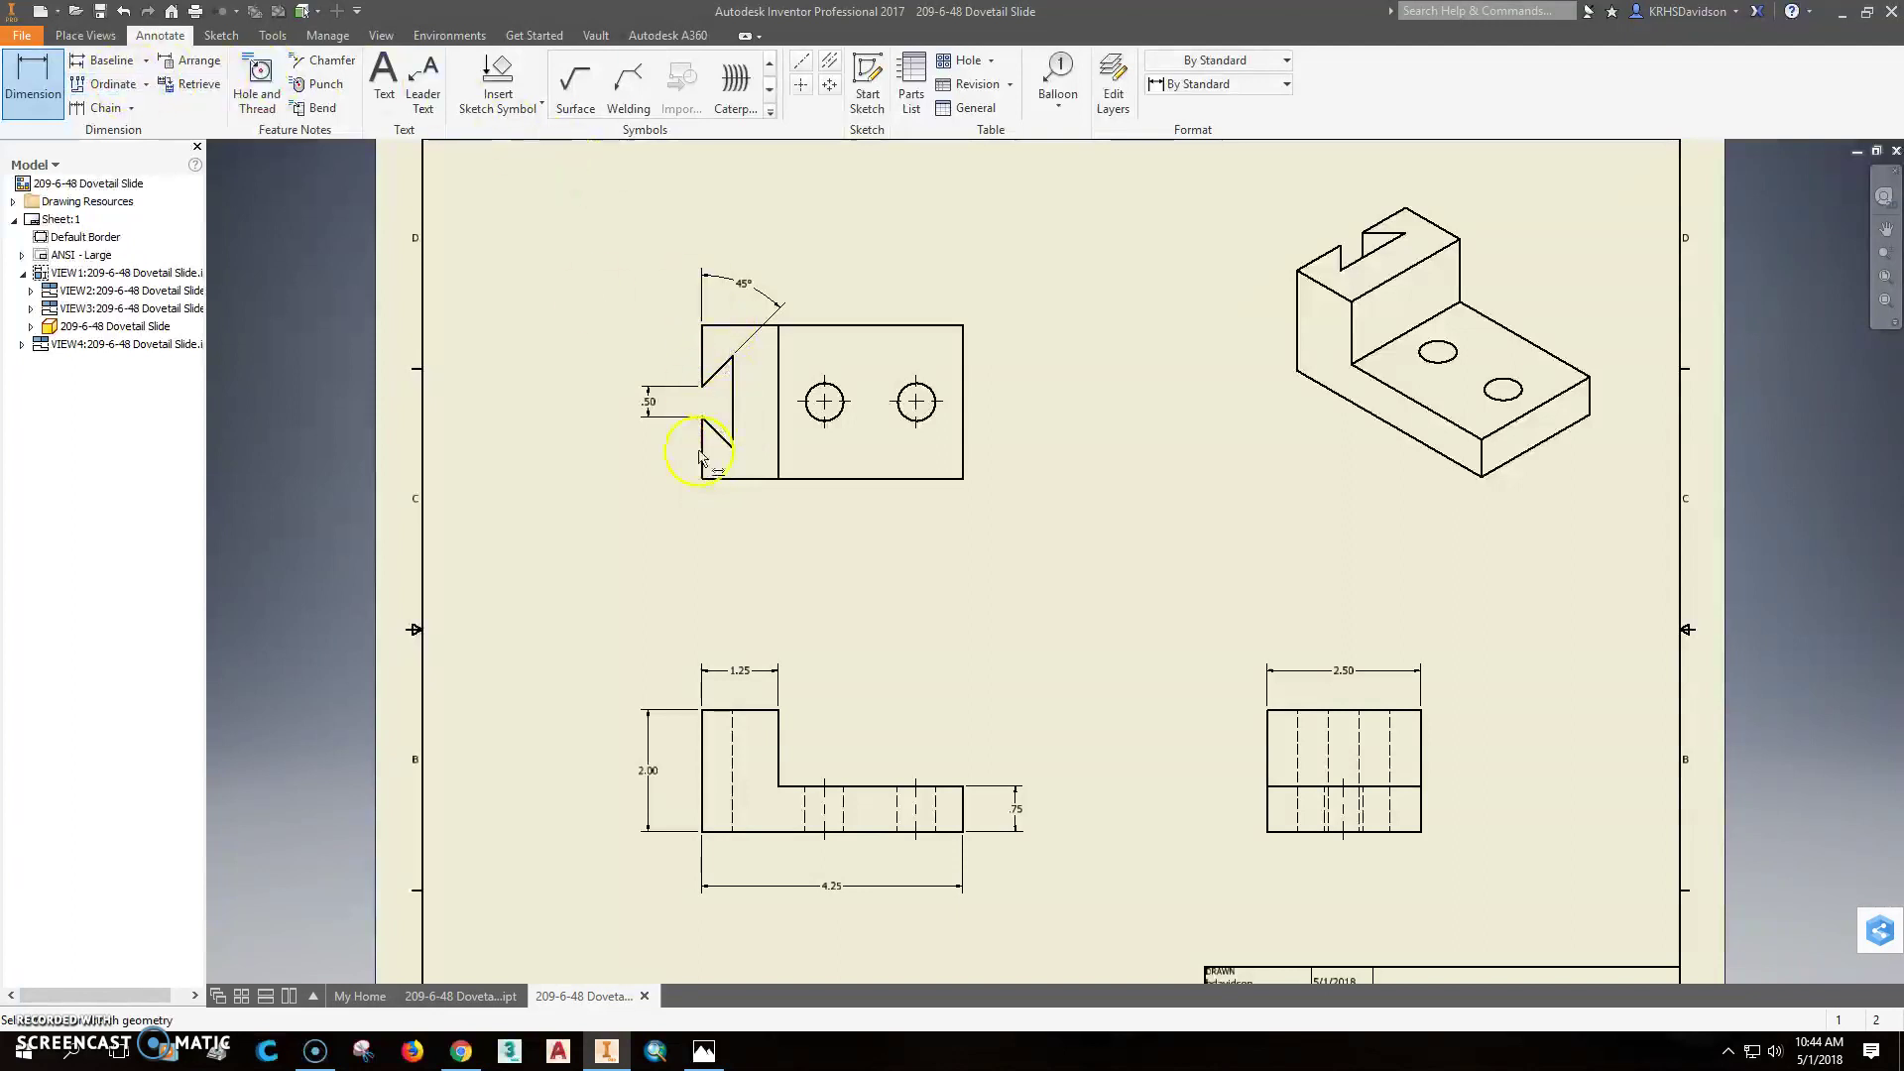
left_click(704, 434)
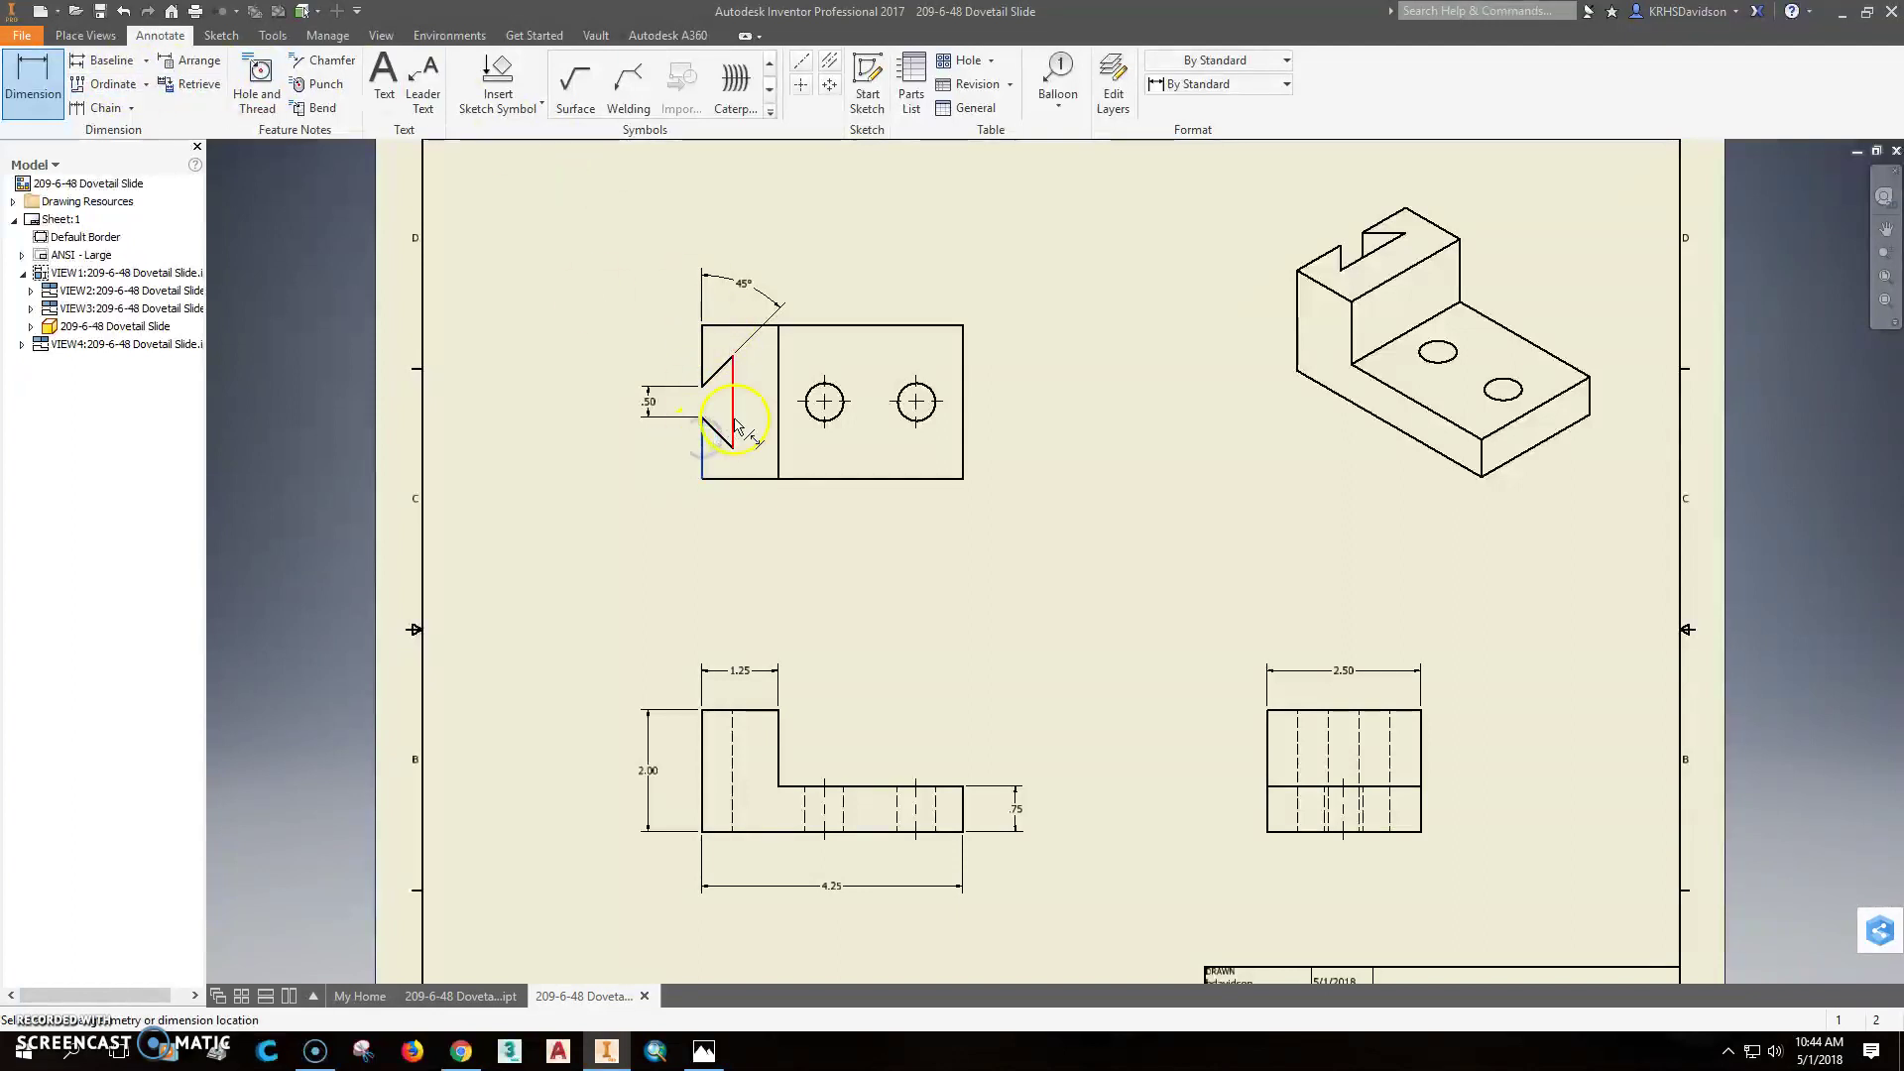
left_click(717, 521)
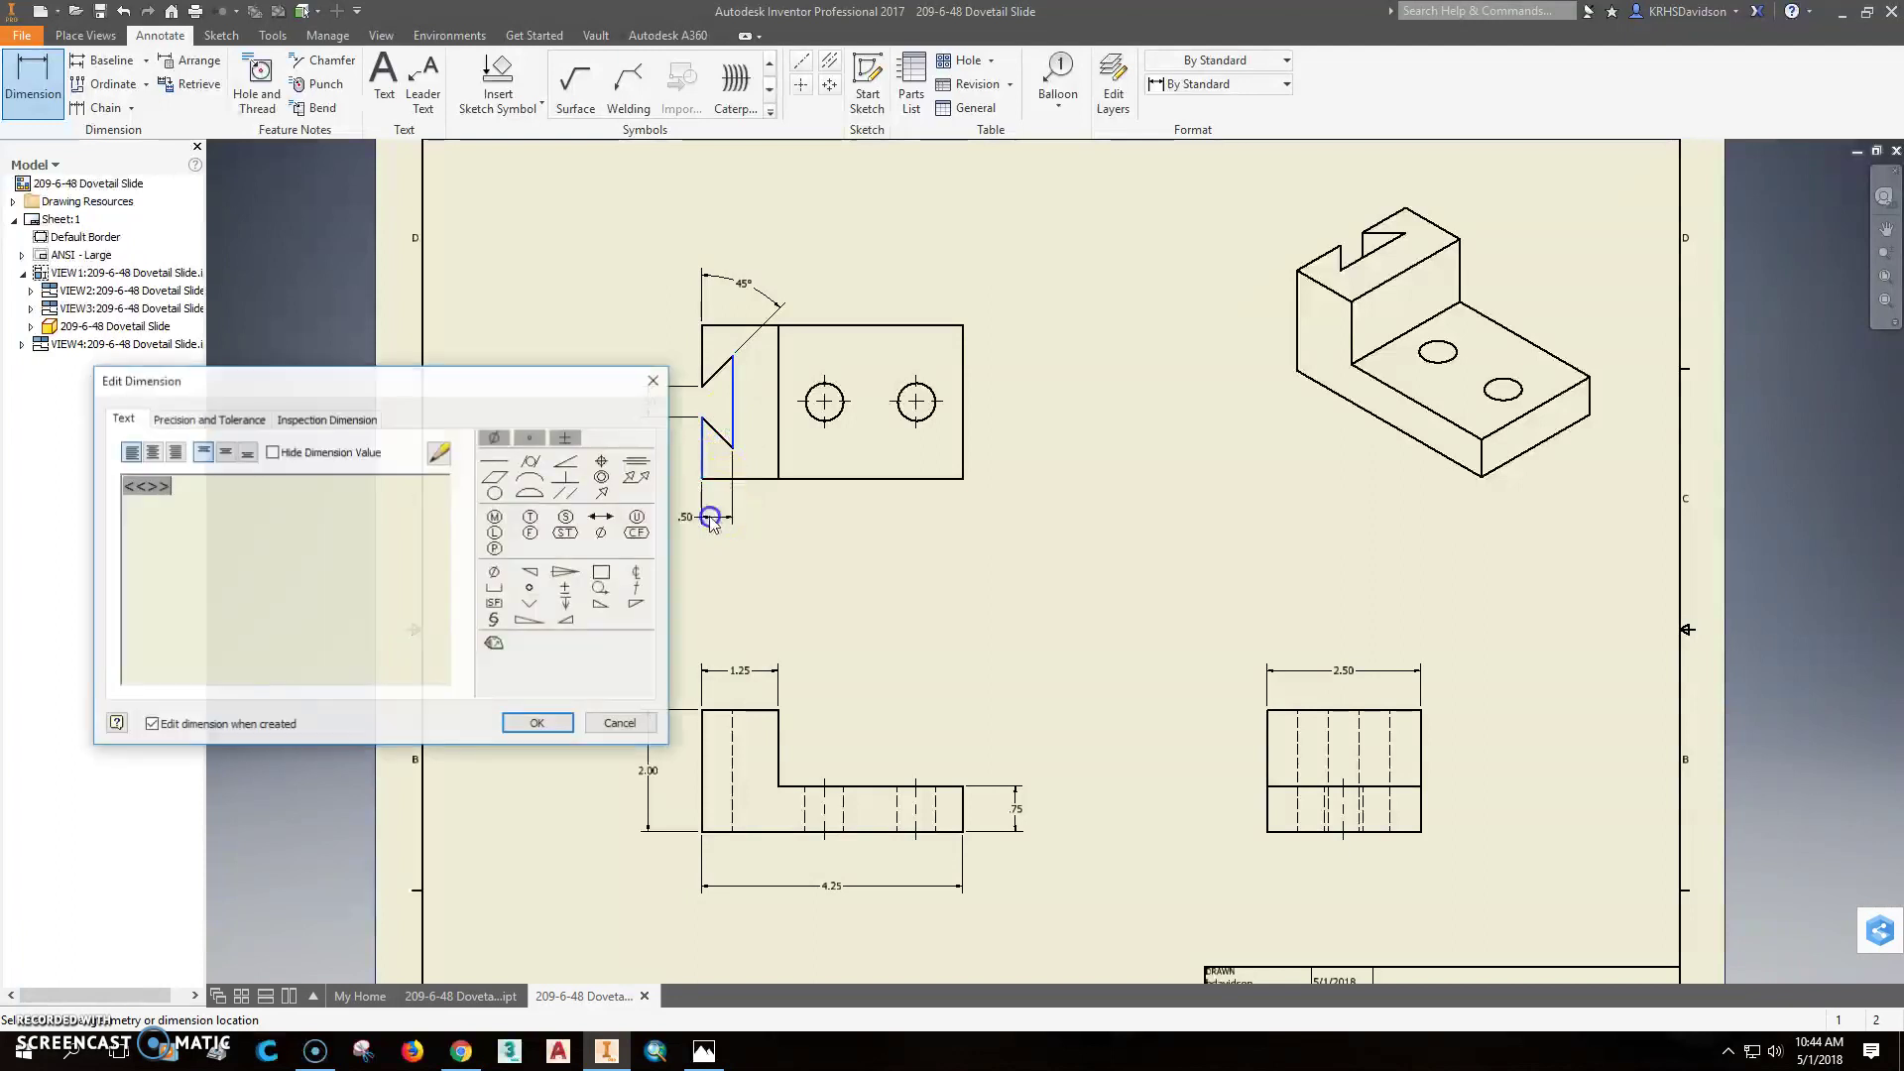
left_click(570, 728)
Dimension the .75 hole-to-edge distance in the top view
mouse_move(975, 596)
middle_mouse_down()
mouse_move(944, 483)
mouse_move(970, 491)
middle_mouse_up()
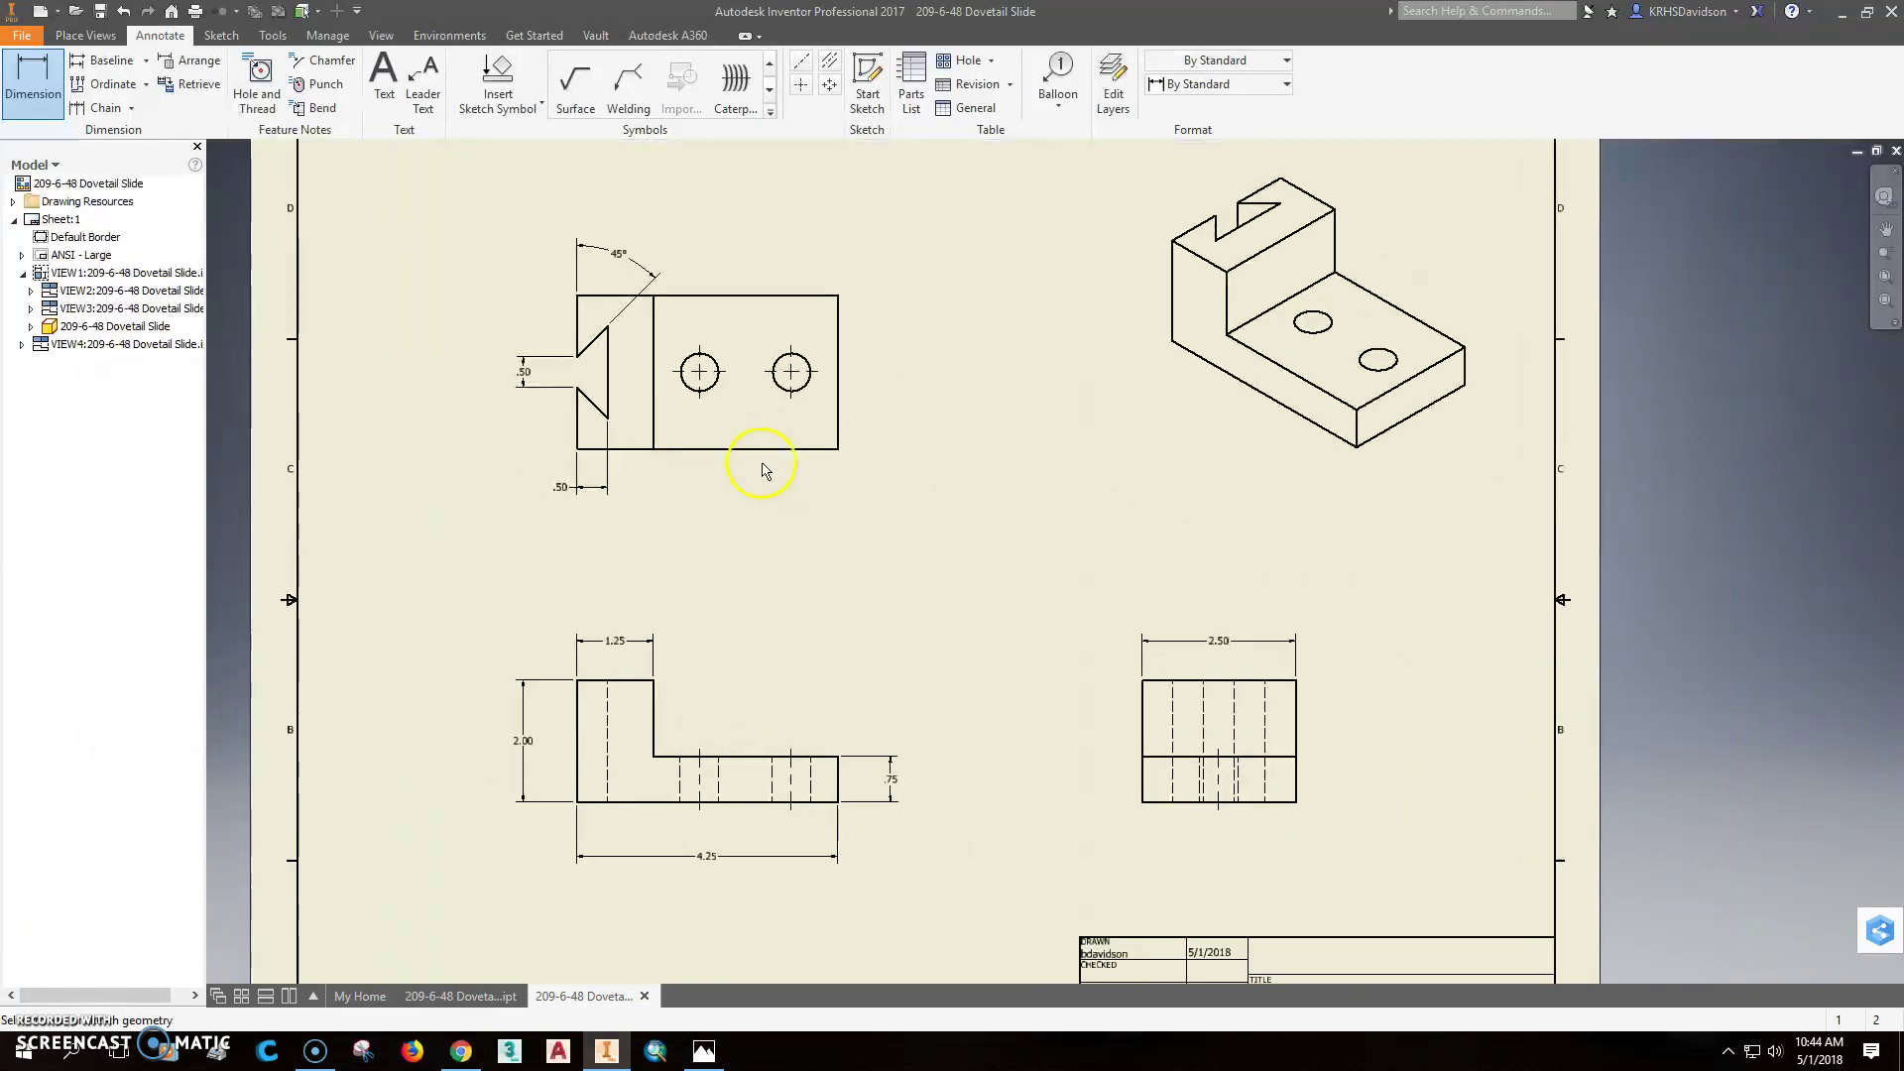
scroll(766, 468, "up", 2)
left_click(41, 83)
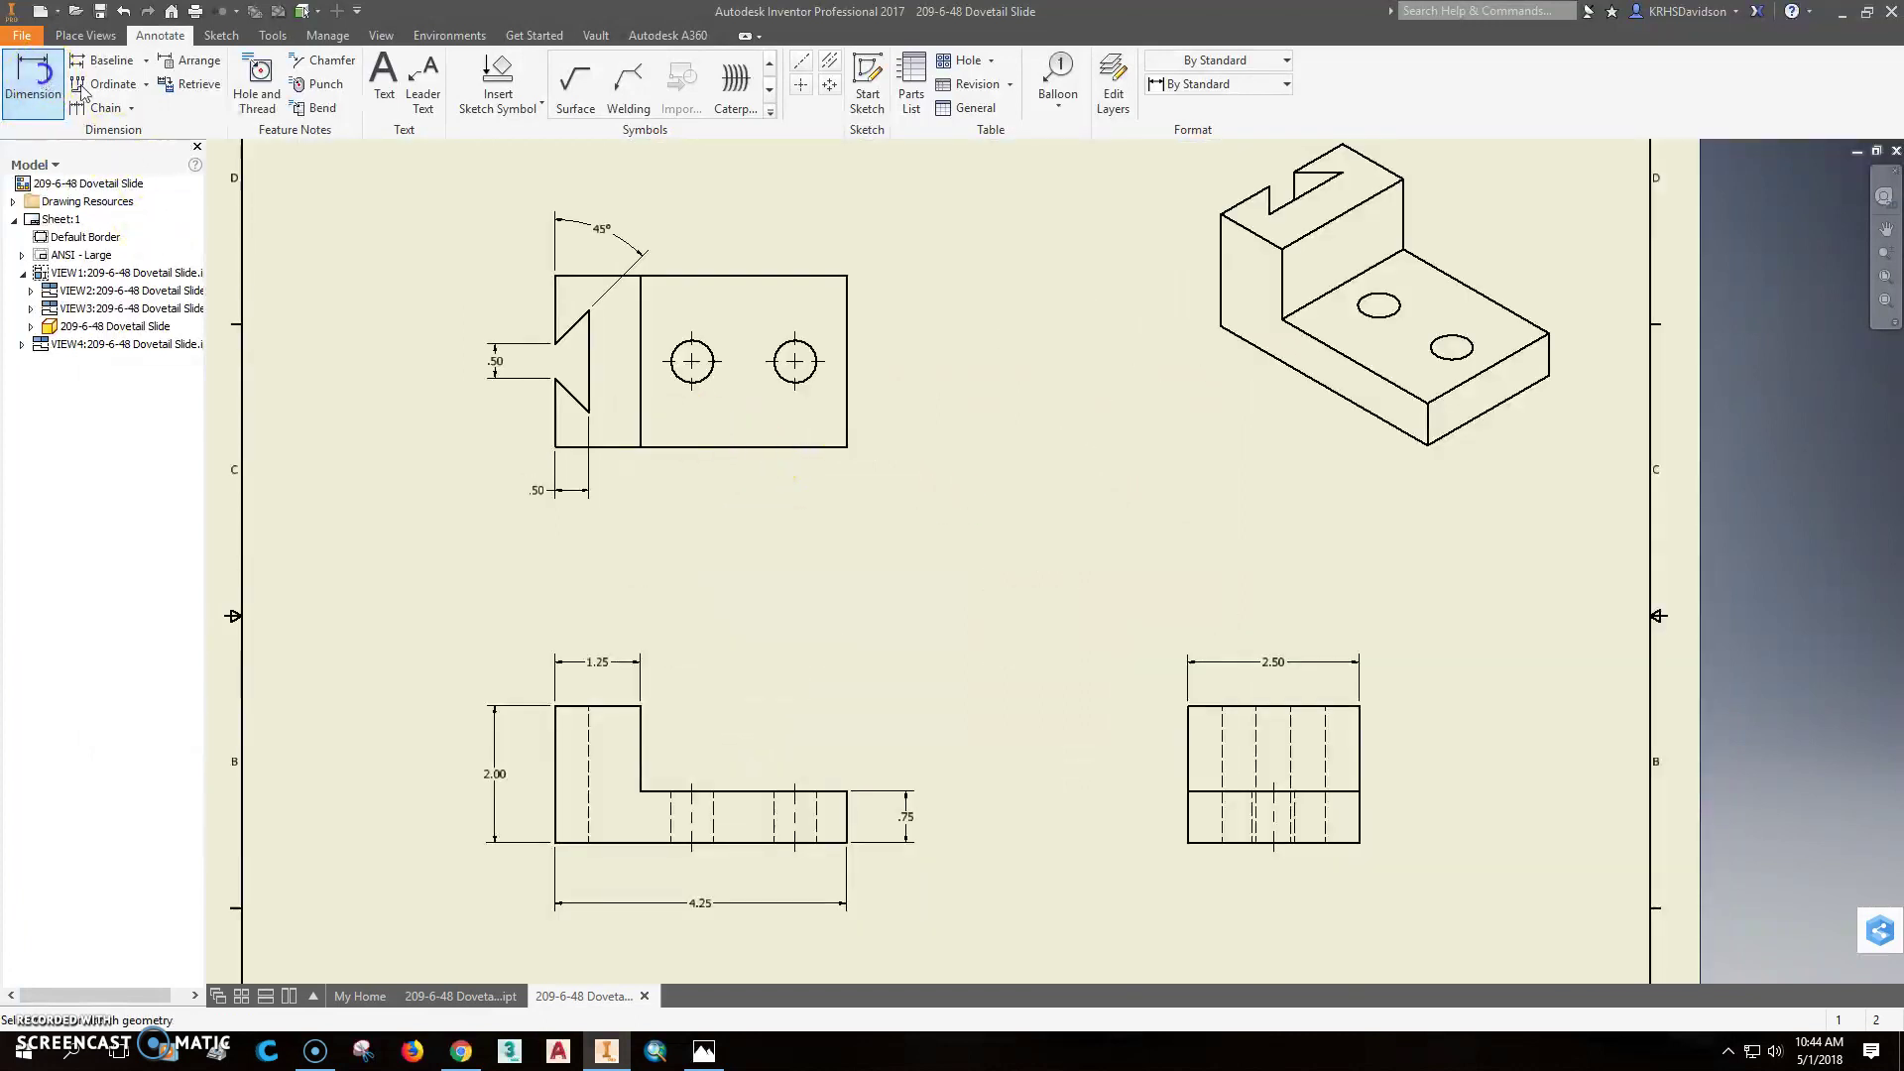
left_click(846, 413)
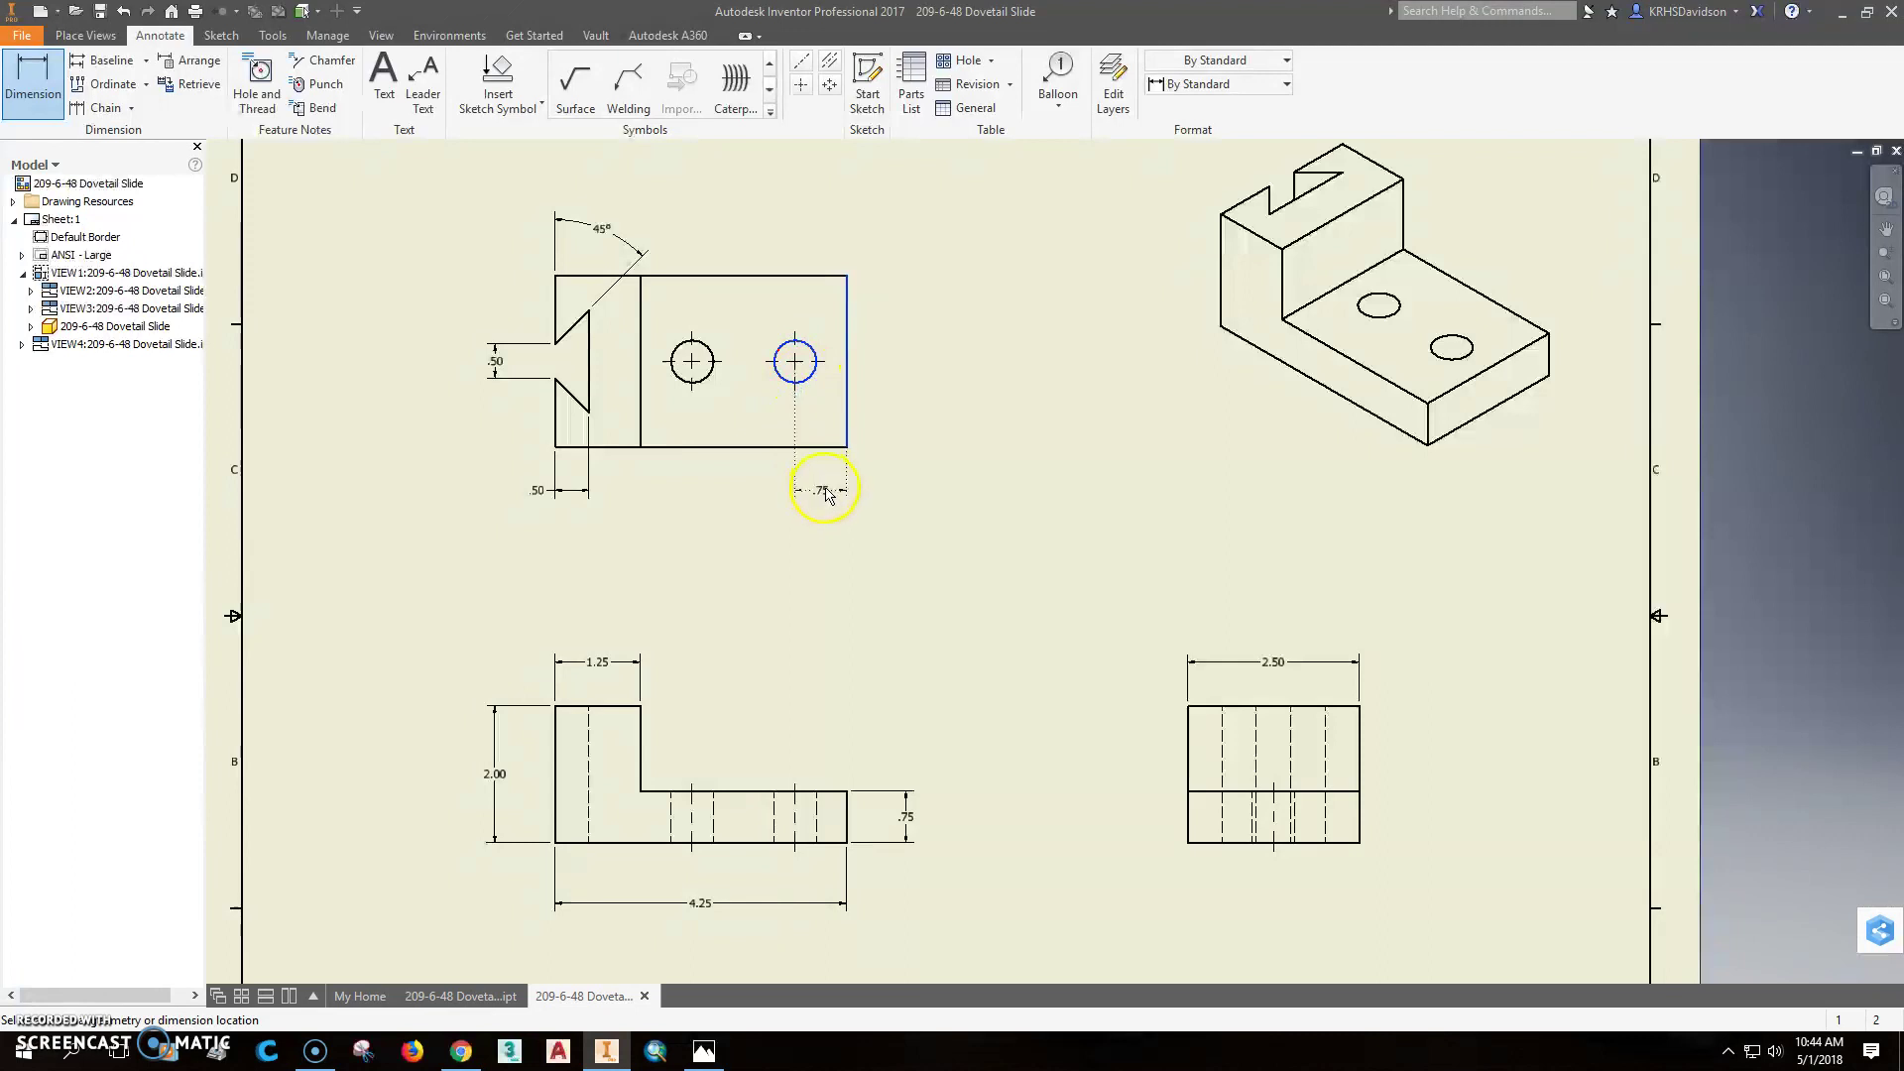
left_click(828, 494)
left_click(551, 729)
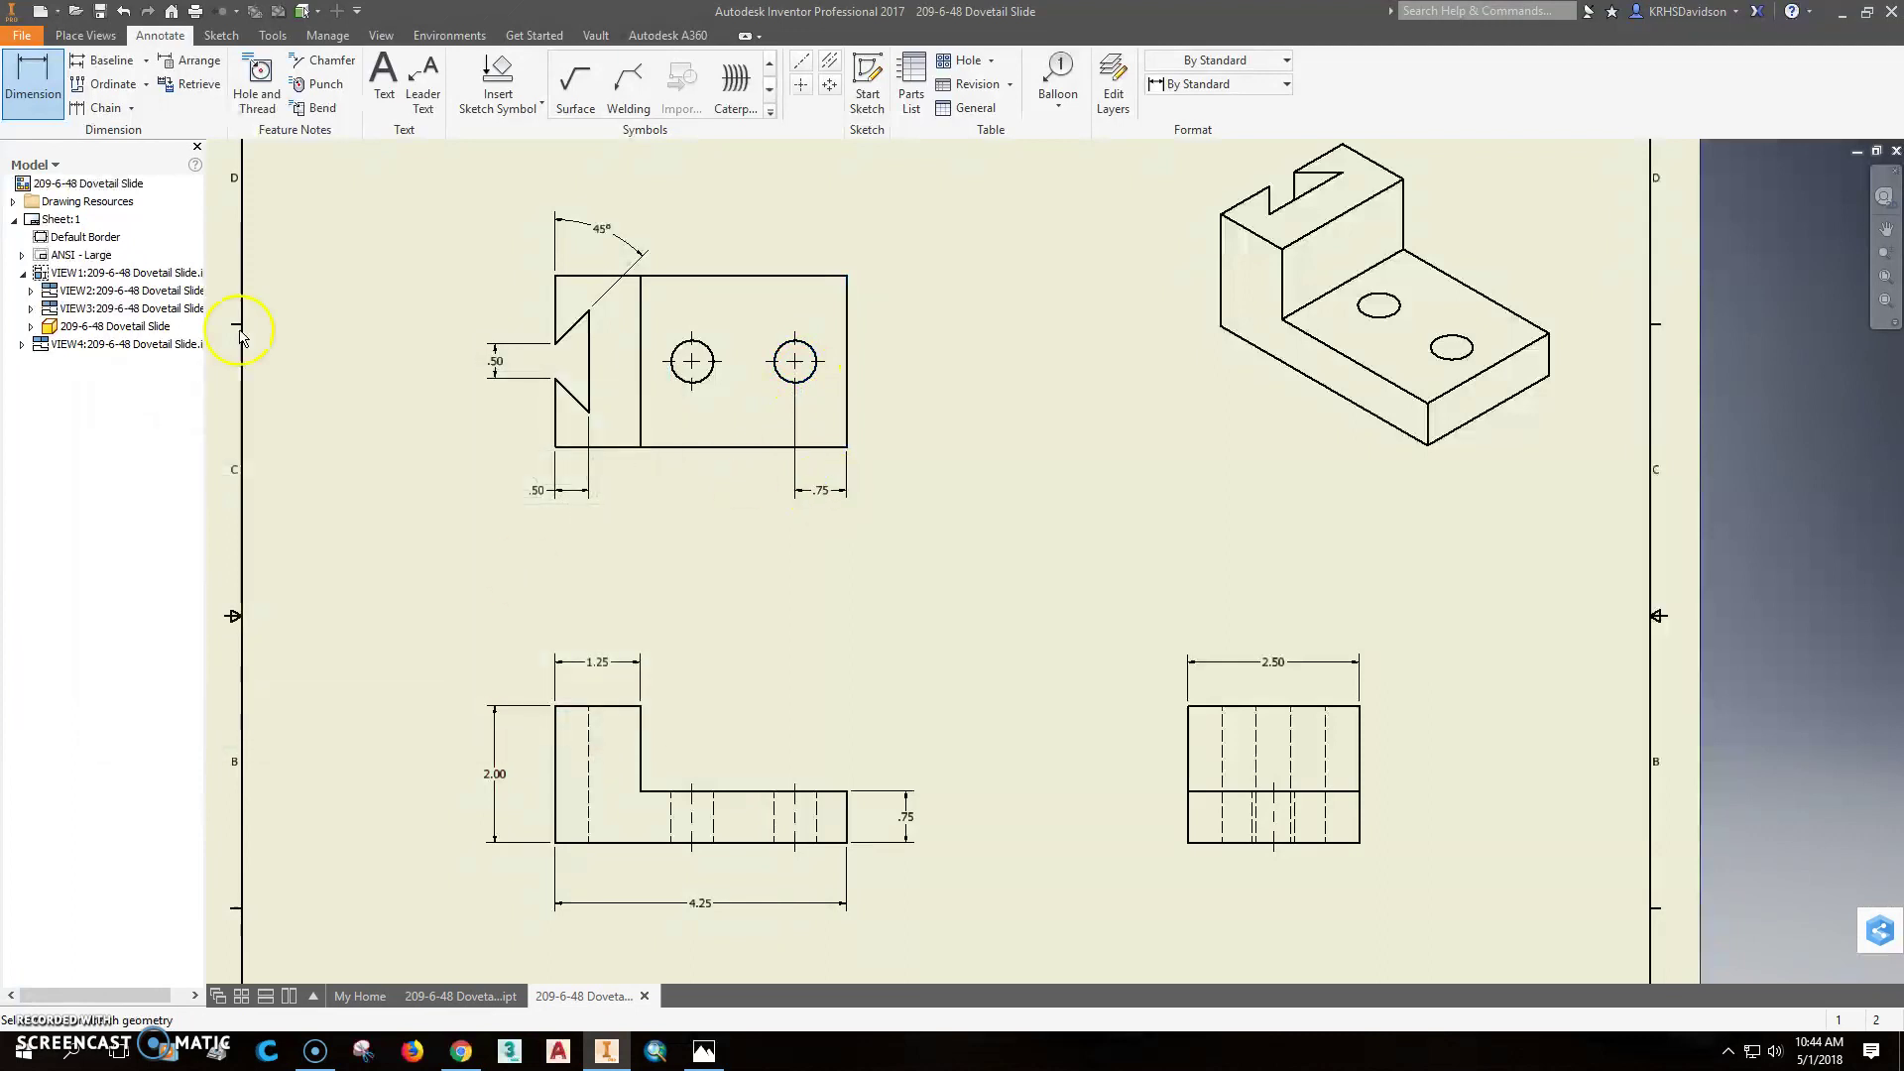
Dimension the 1.50 centre spacing between the two holes
left_click(96, 109)
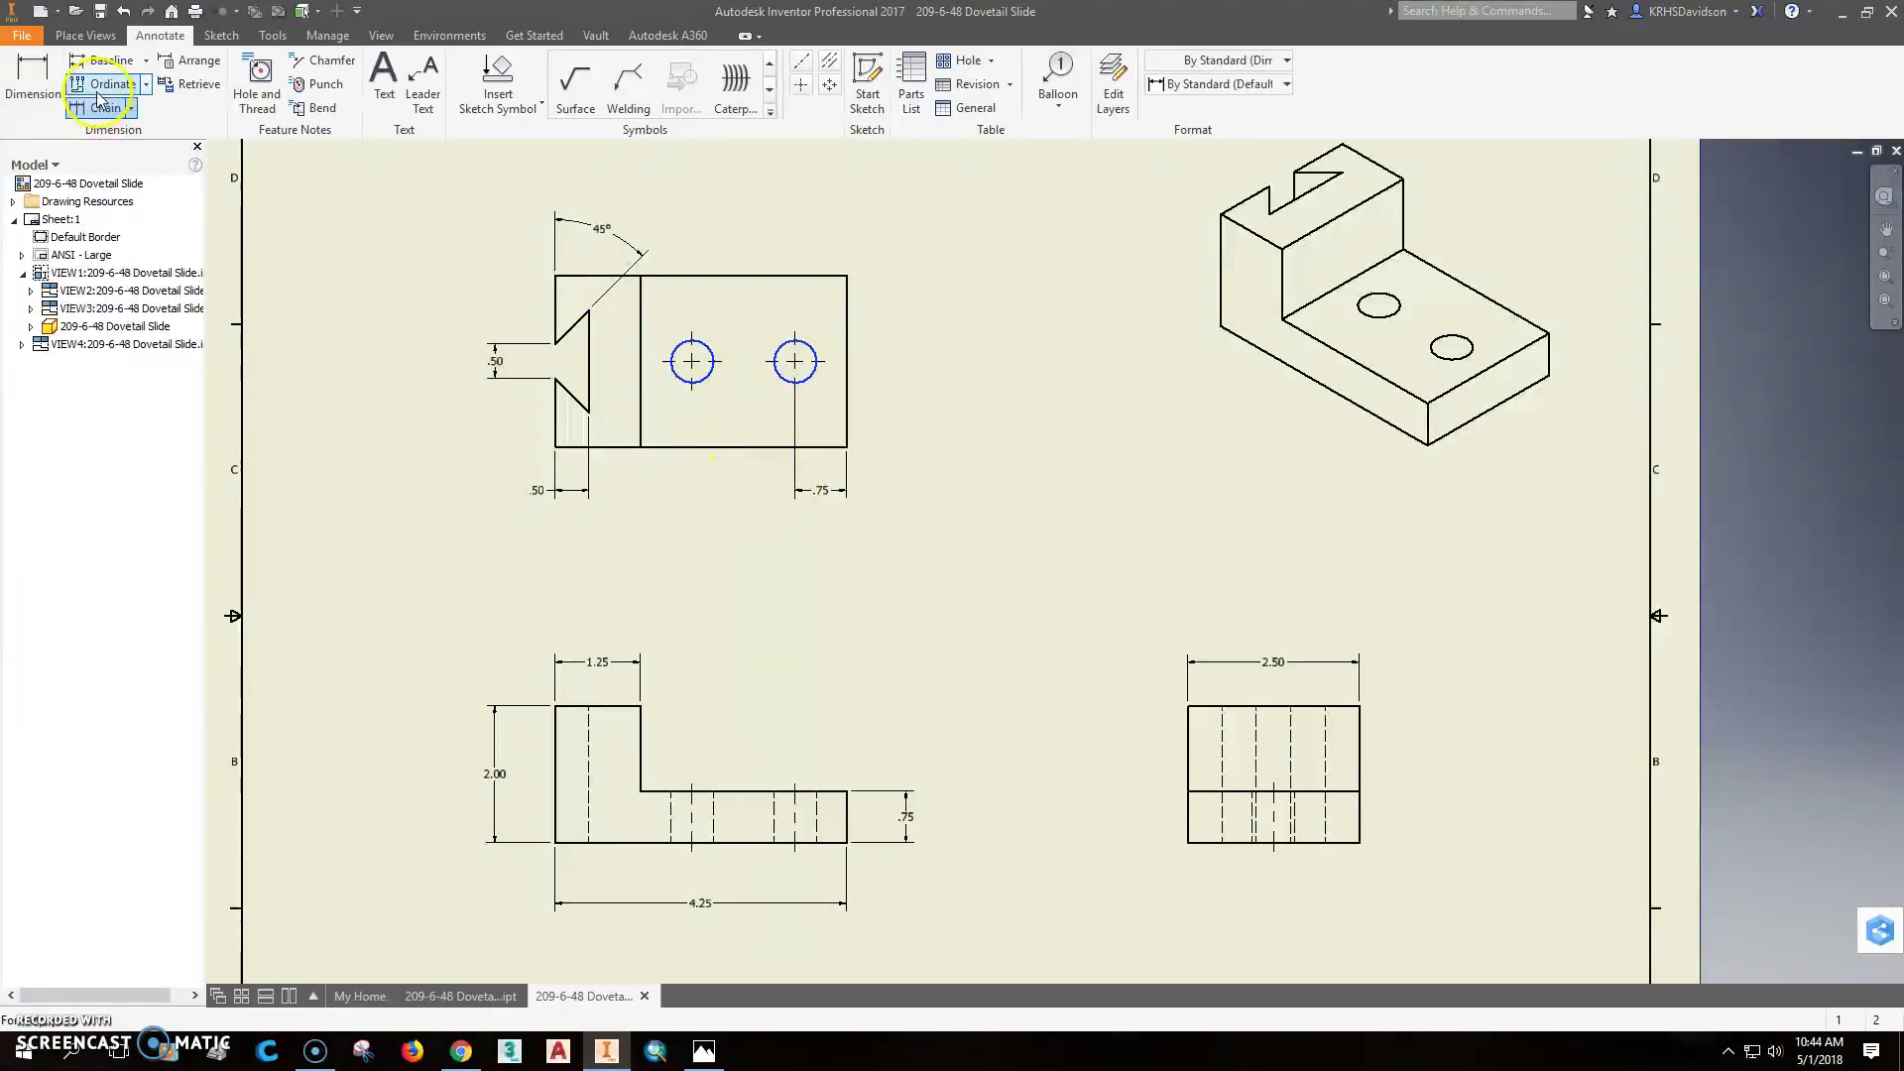
left_click(34, 82)
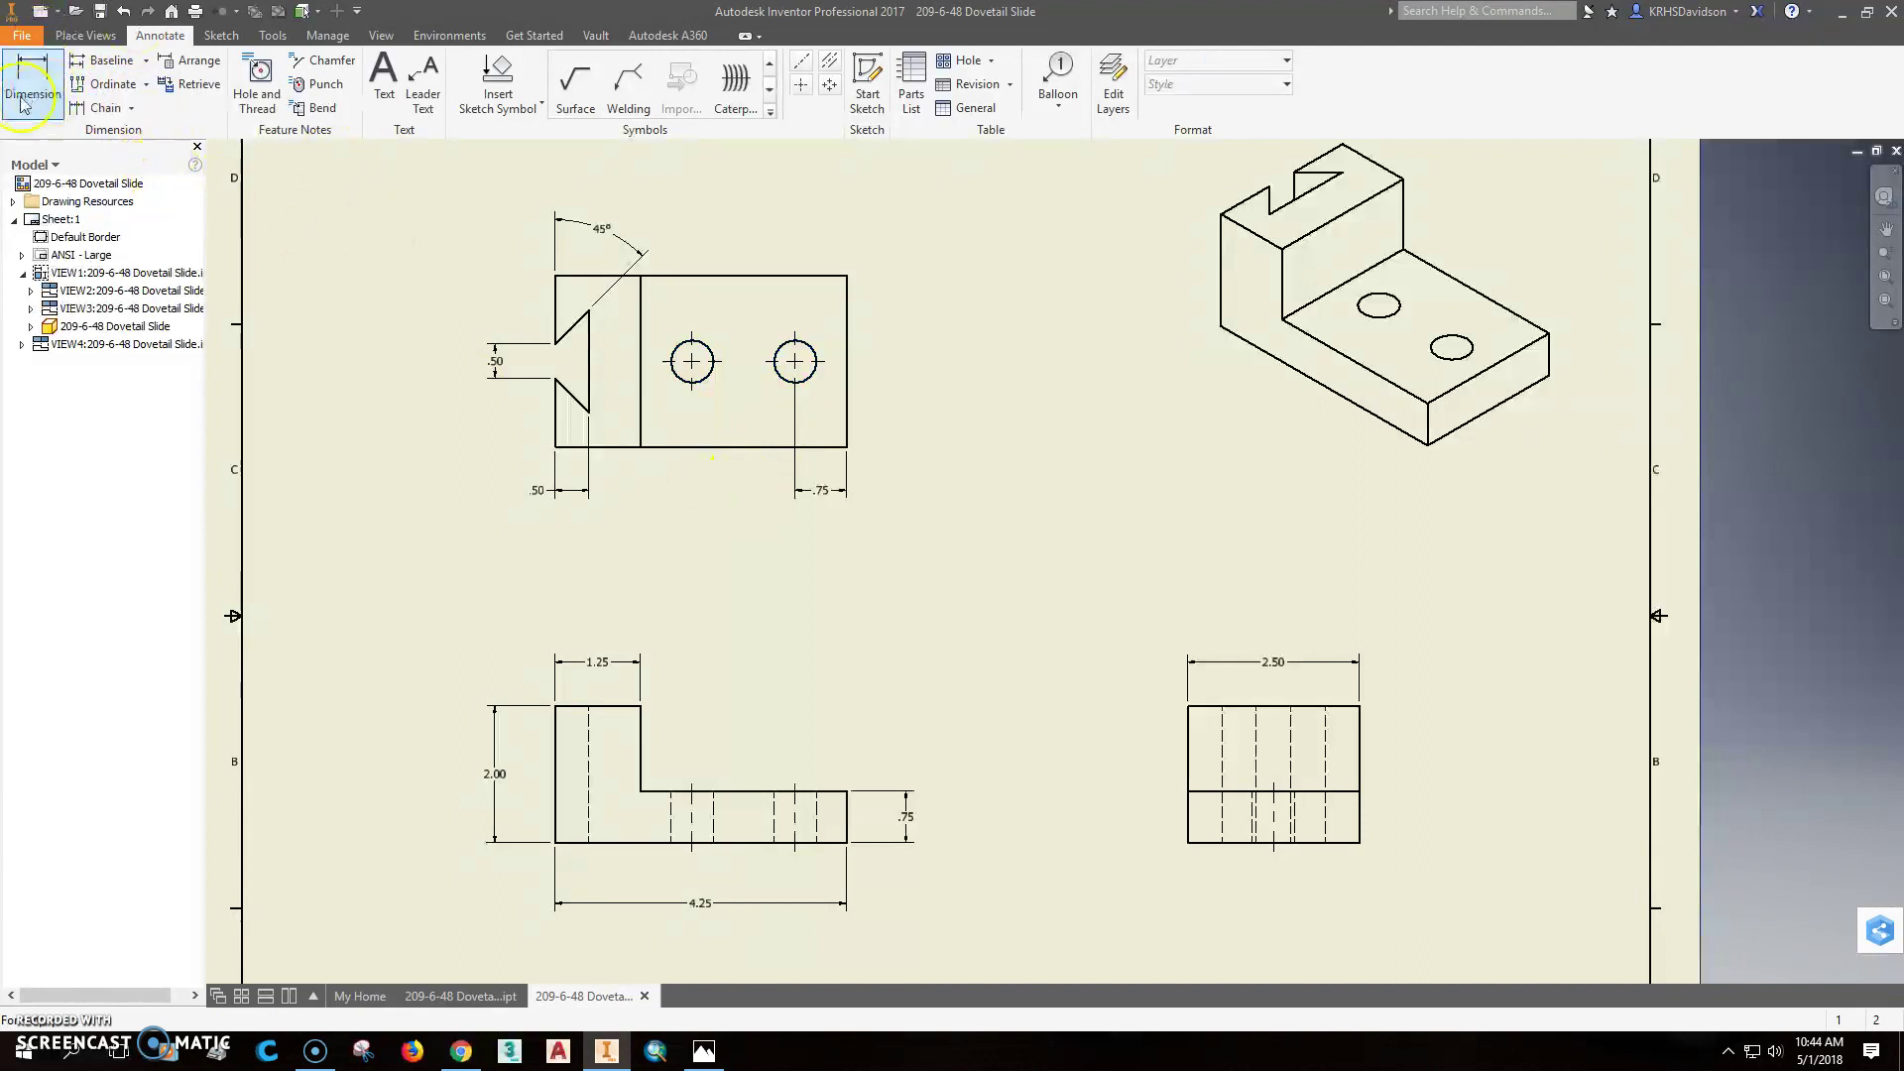
left_click(784, 382)
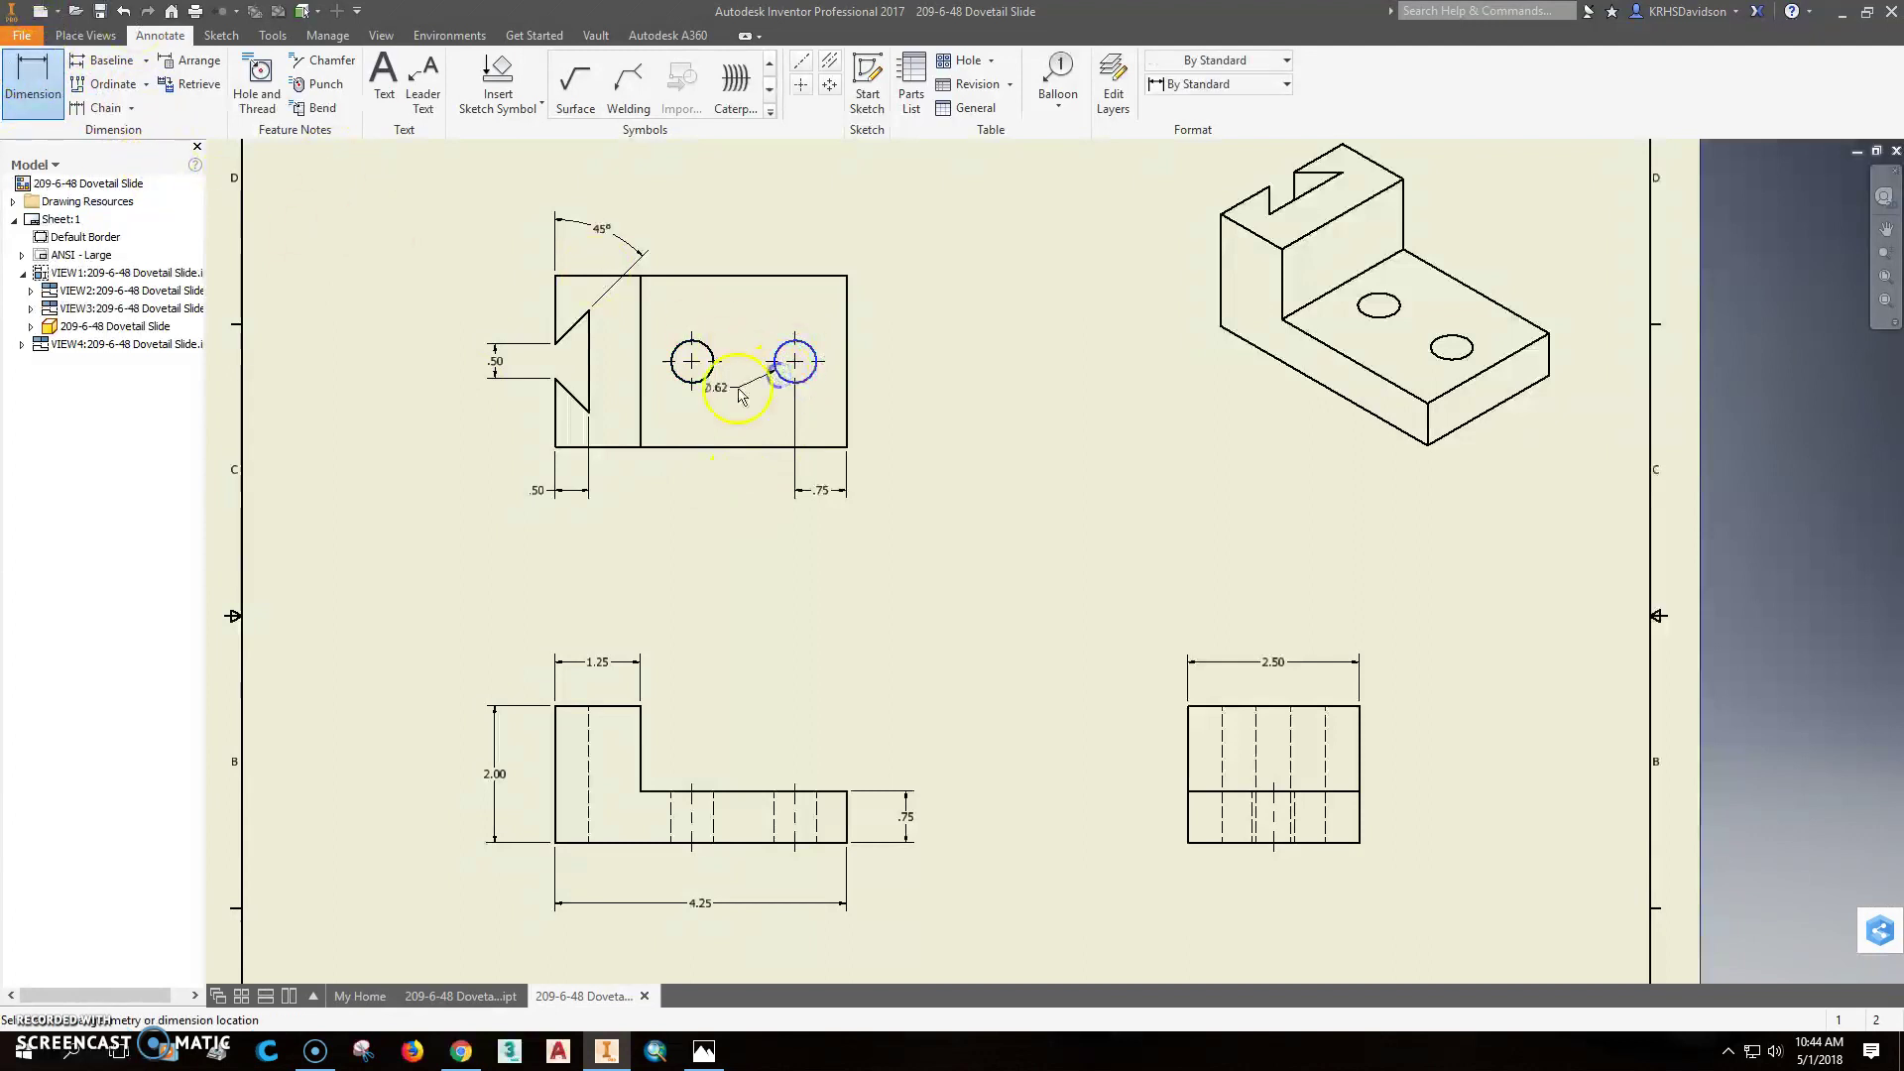
left_click(708, 376)
left_click(765, 499)
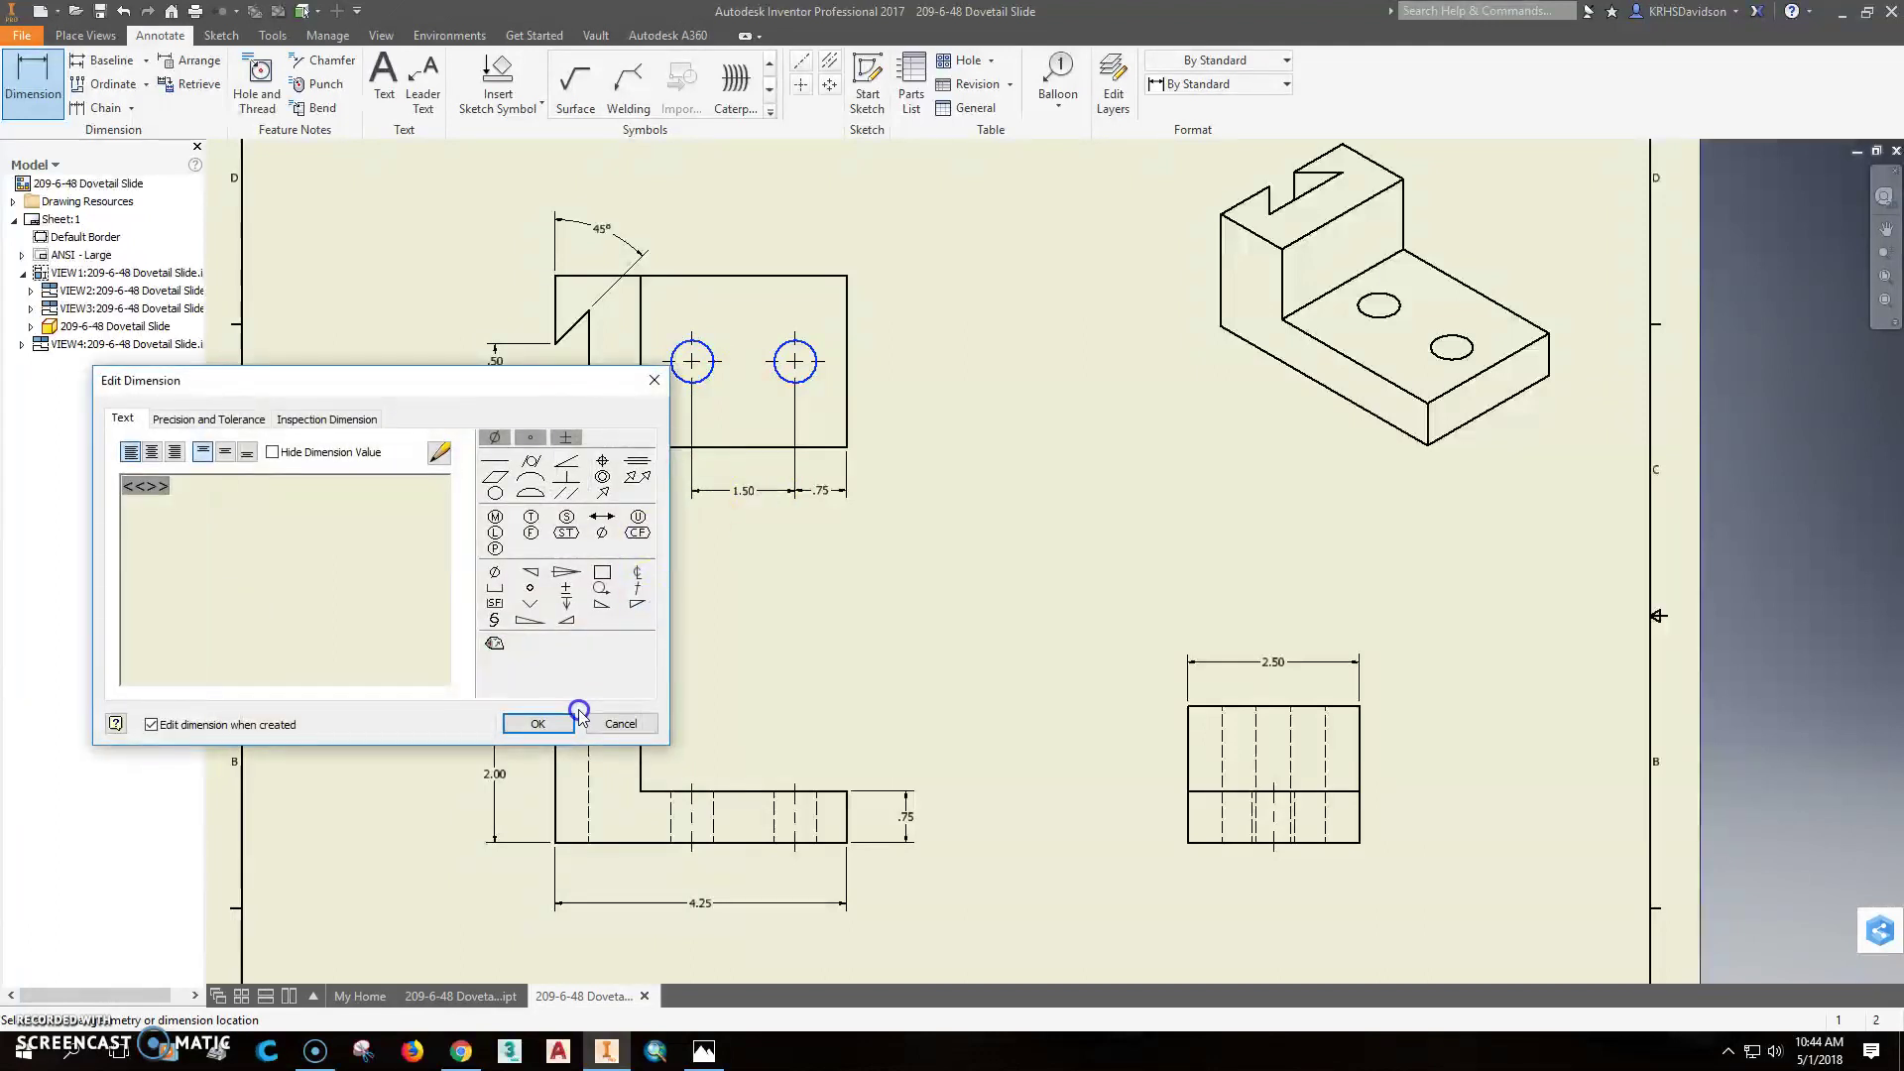
left_click(573, 720)
left_click(41, 54)
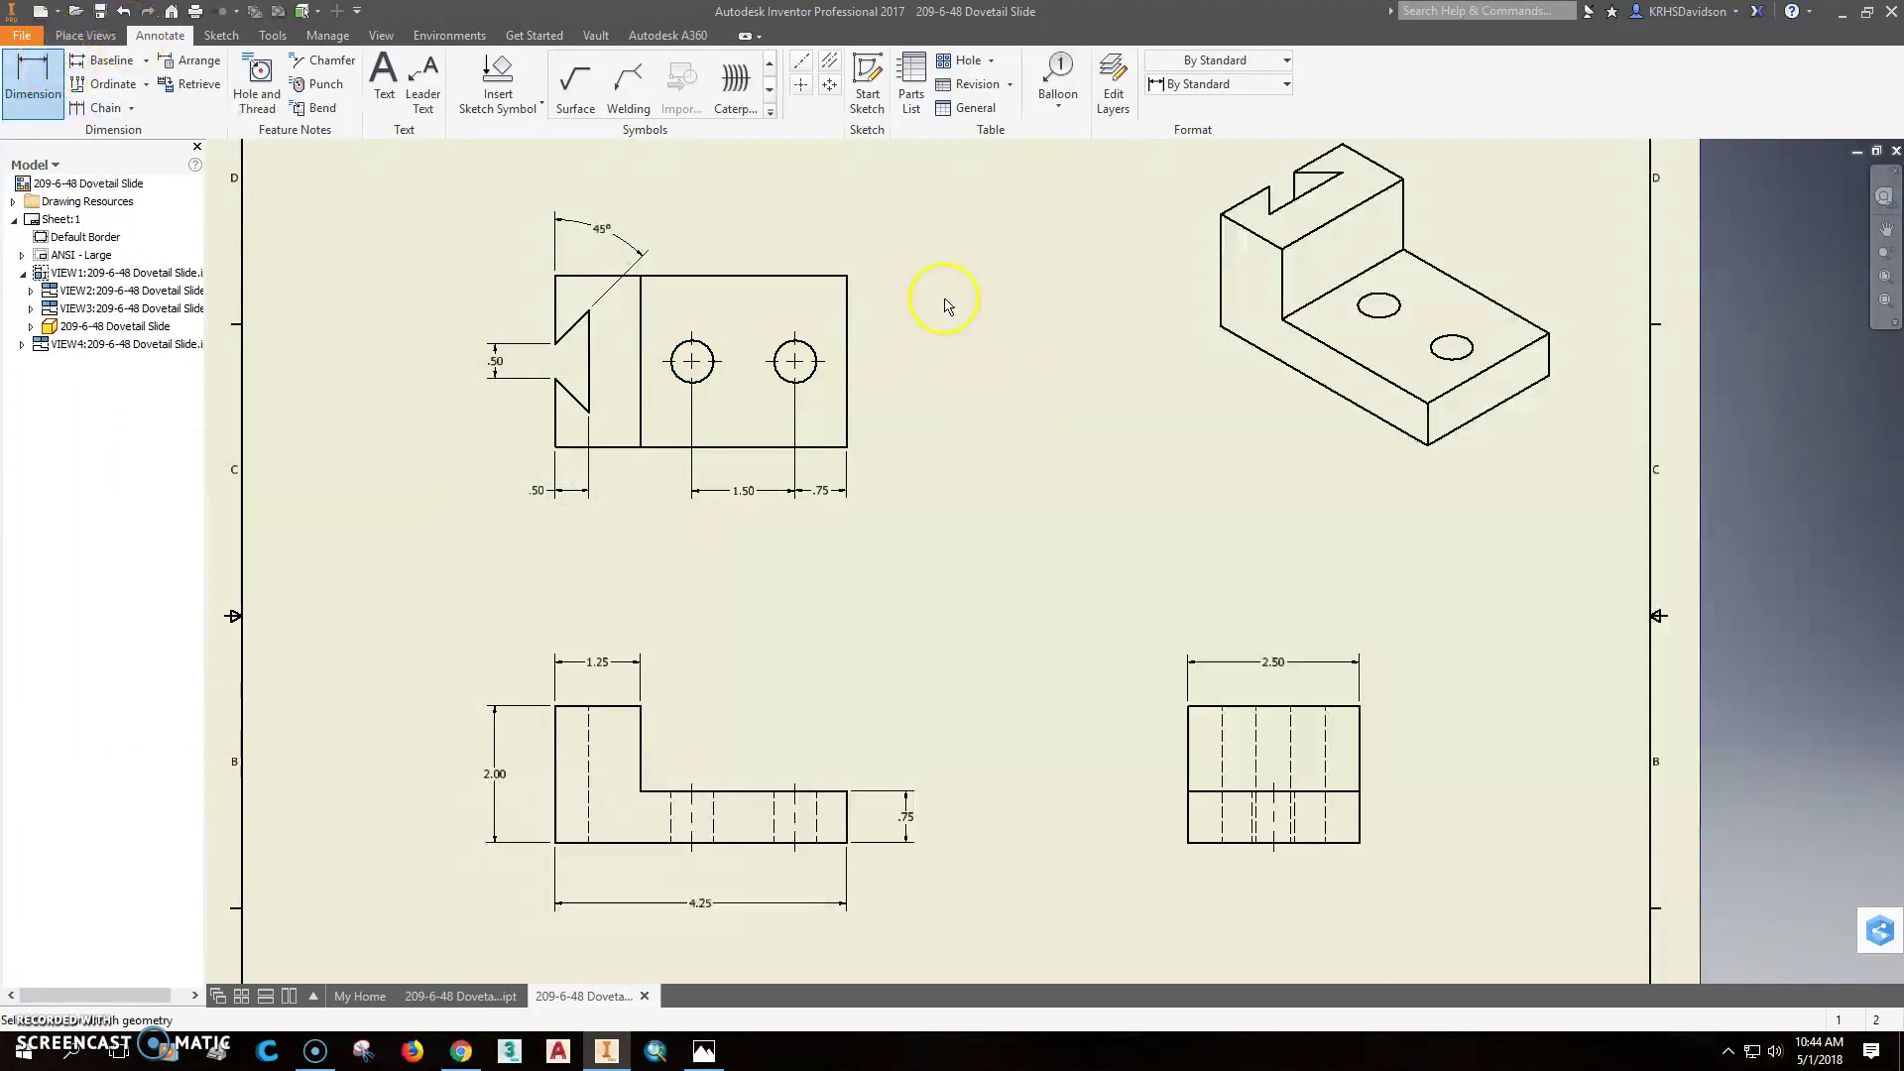
Add the 1.25 dimension locating the right hole from the top edge
left_click(826, 279)
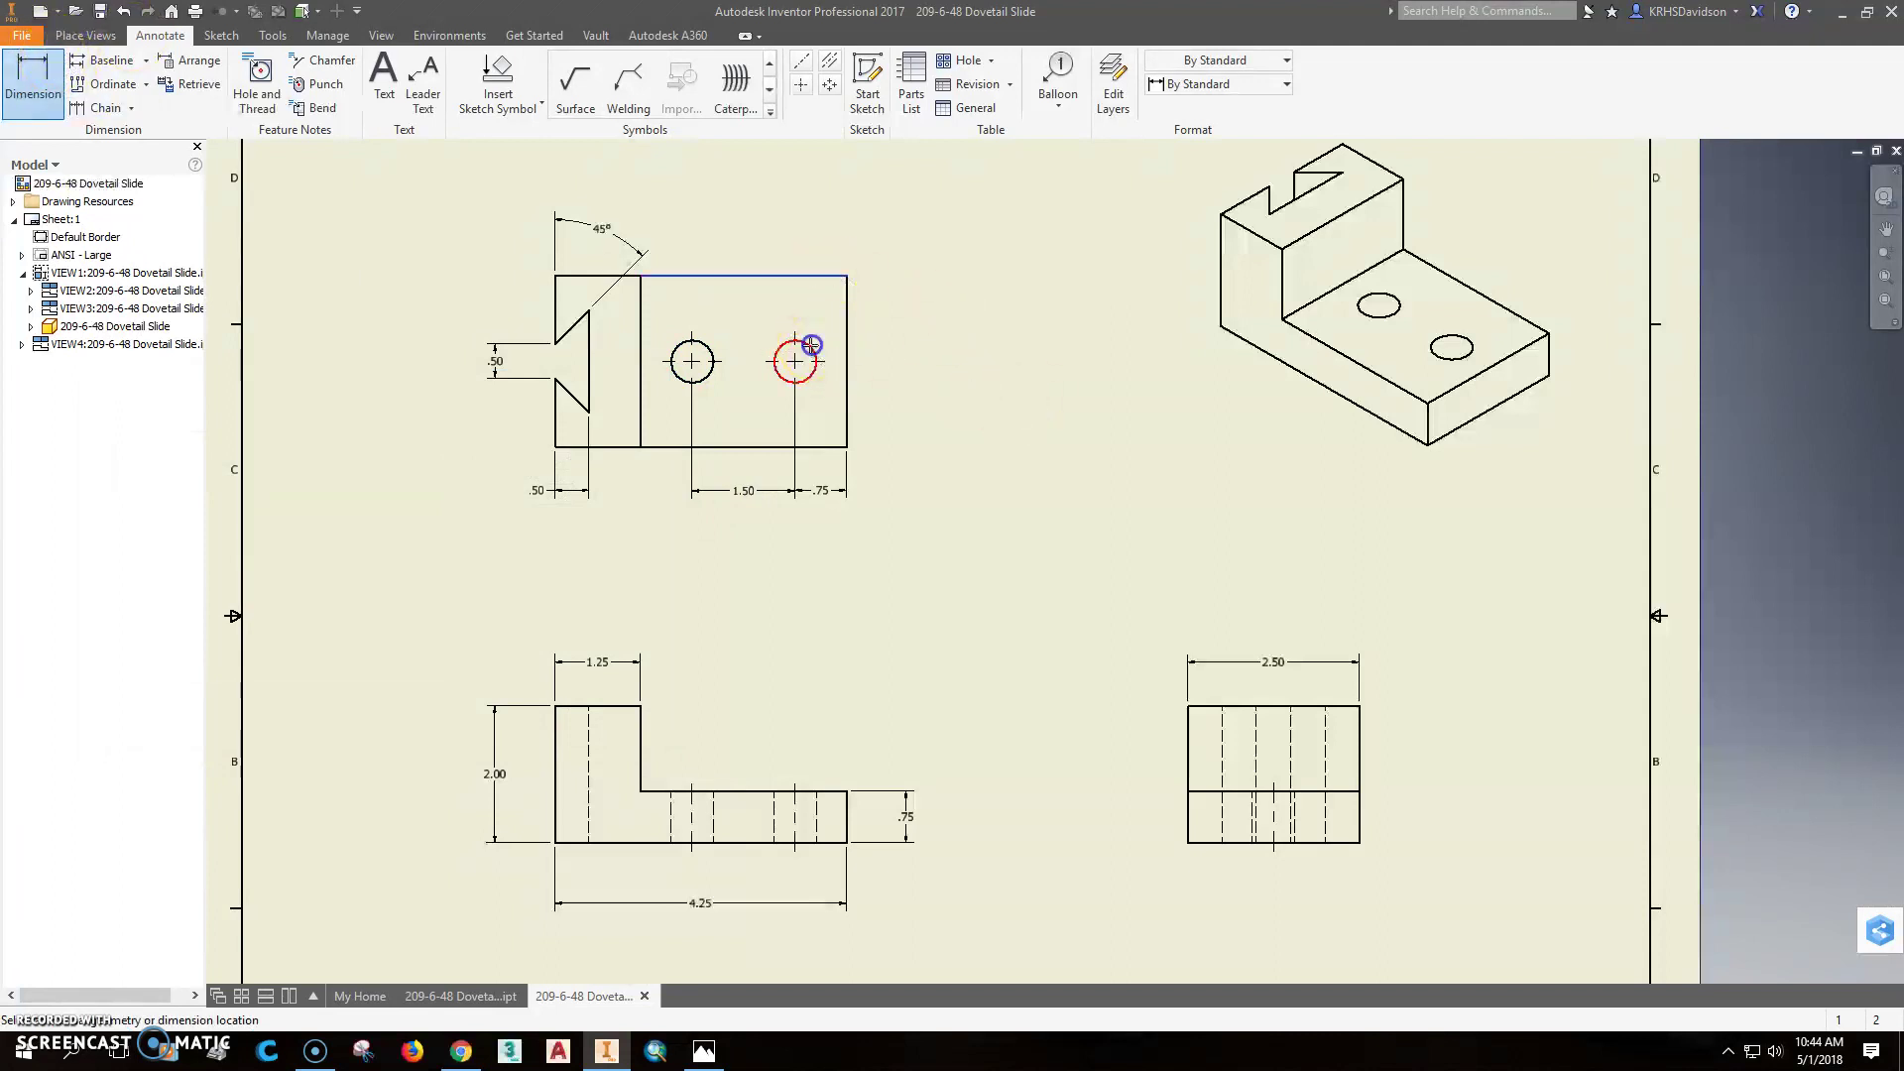
left_click(811, 347)
left_click(908, 345)
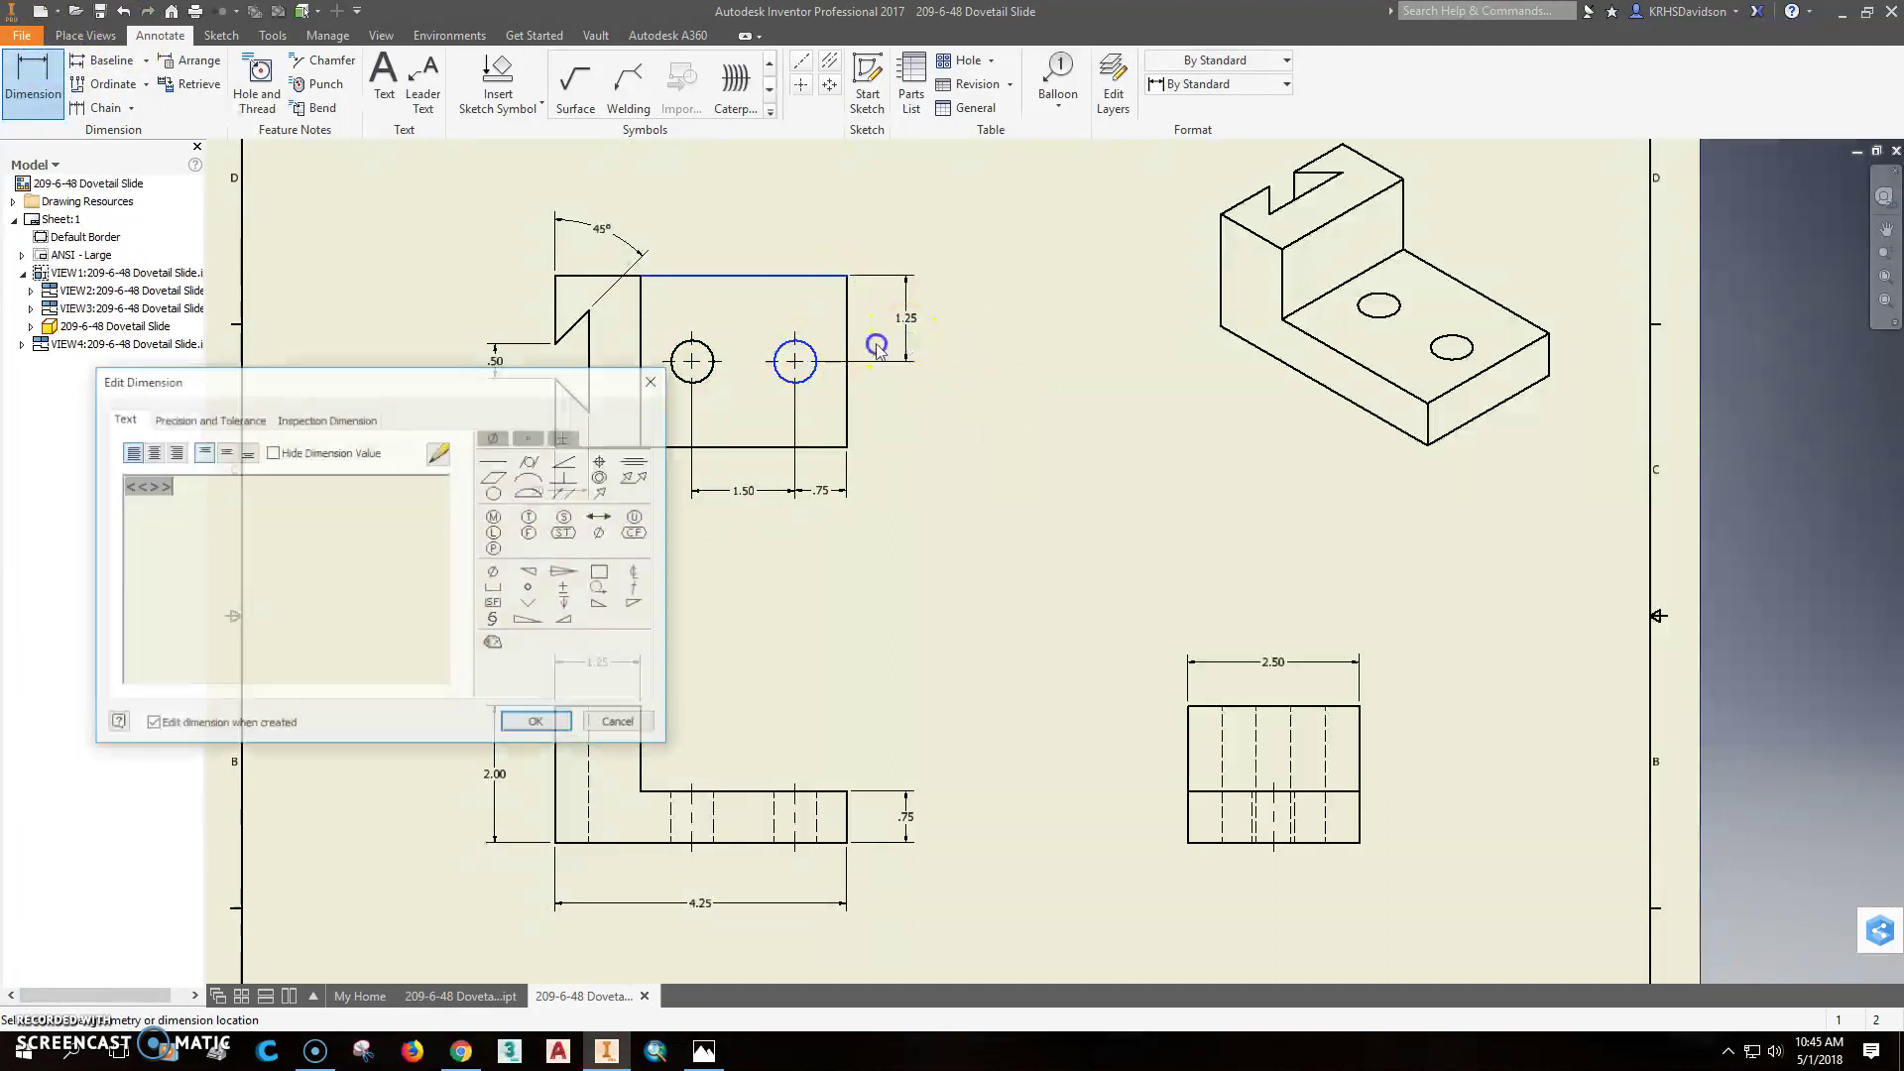
left_click(543, 719)
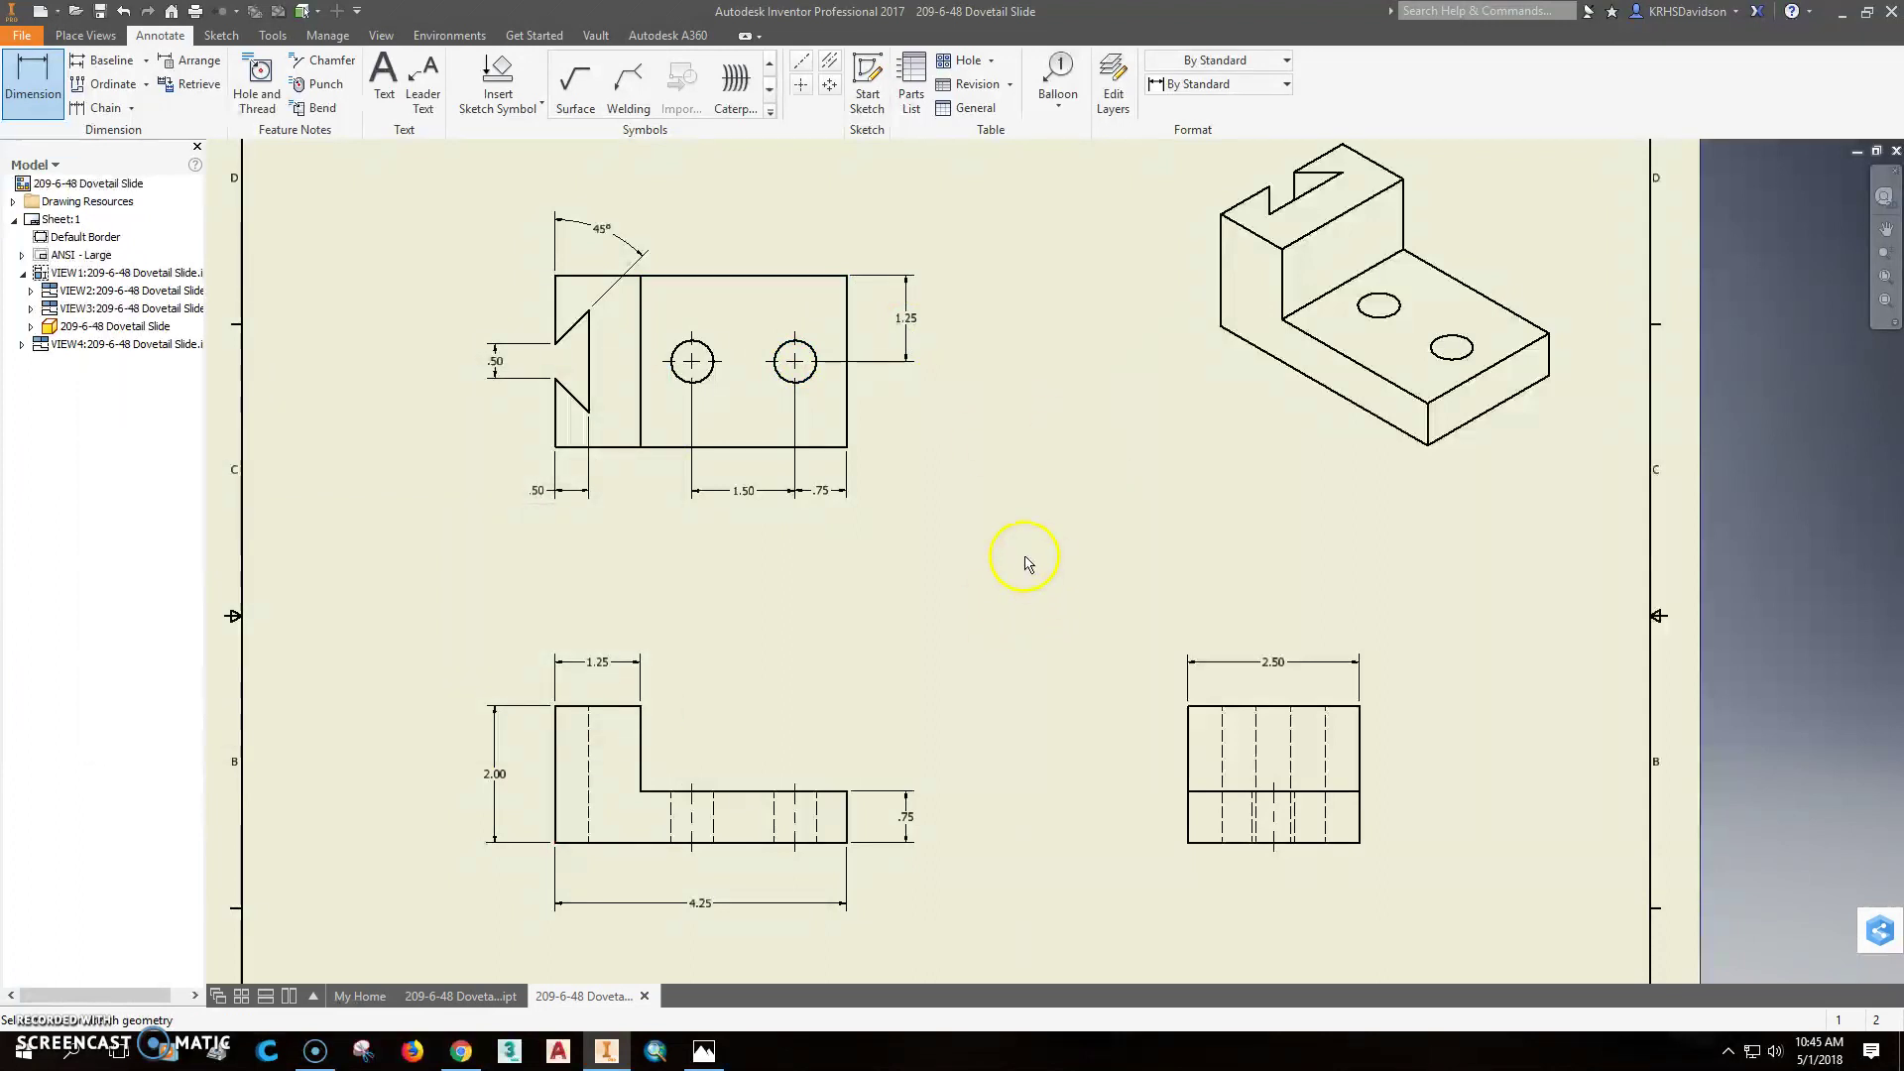
scroll(997, 454, "up", 3)
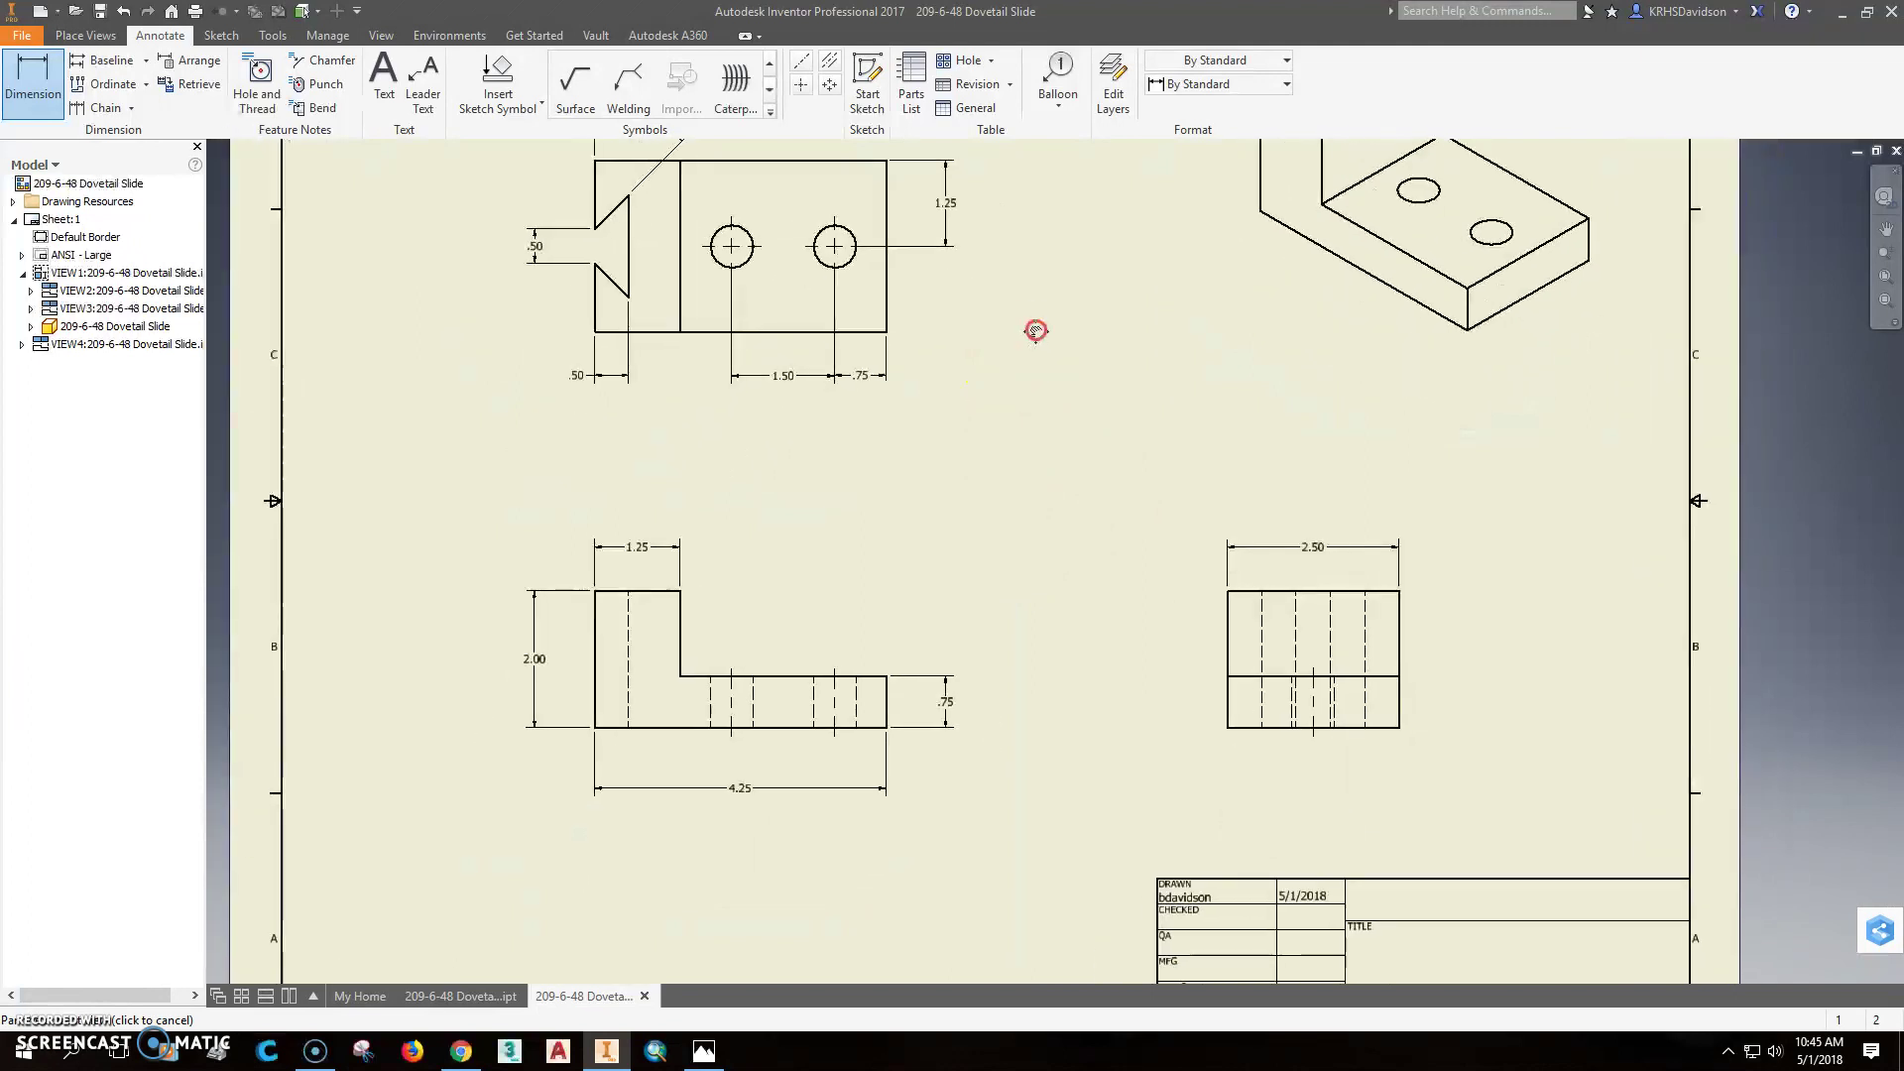
scroll(1033, 328, "down", 3)
scroll(1032, 328, "up", 3)
Save the drawing as 209-6-48 Dovetail Slide.idw
middle_click_drag(1106, 347, 997, 467)
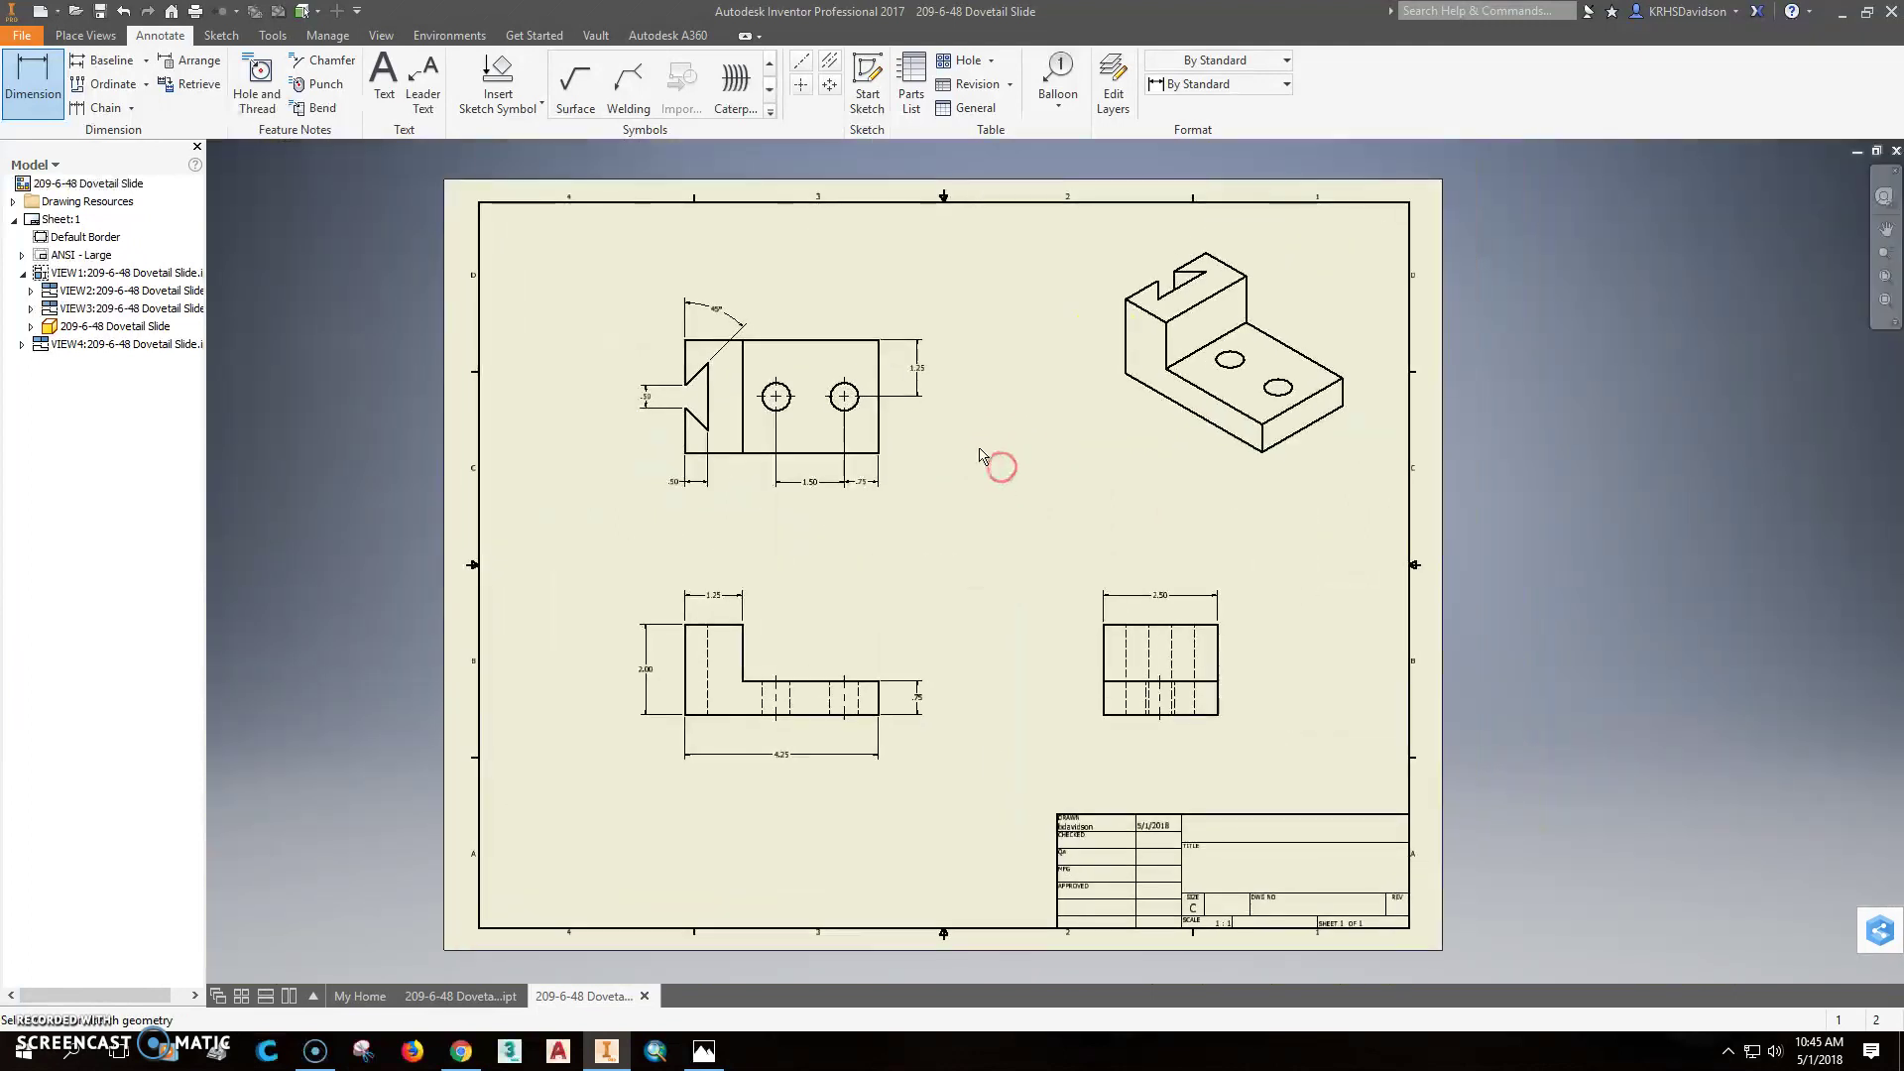
scroll(998, 460, "down", 3)
scroll(907, 563, "down", 1)
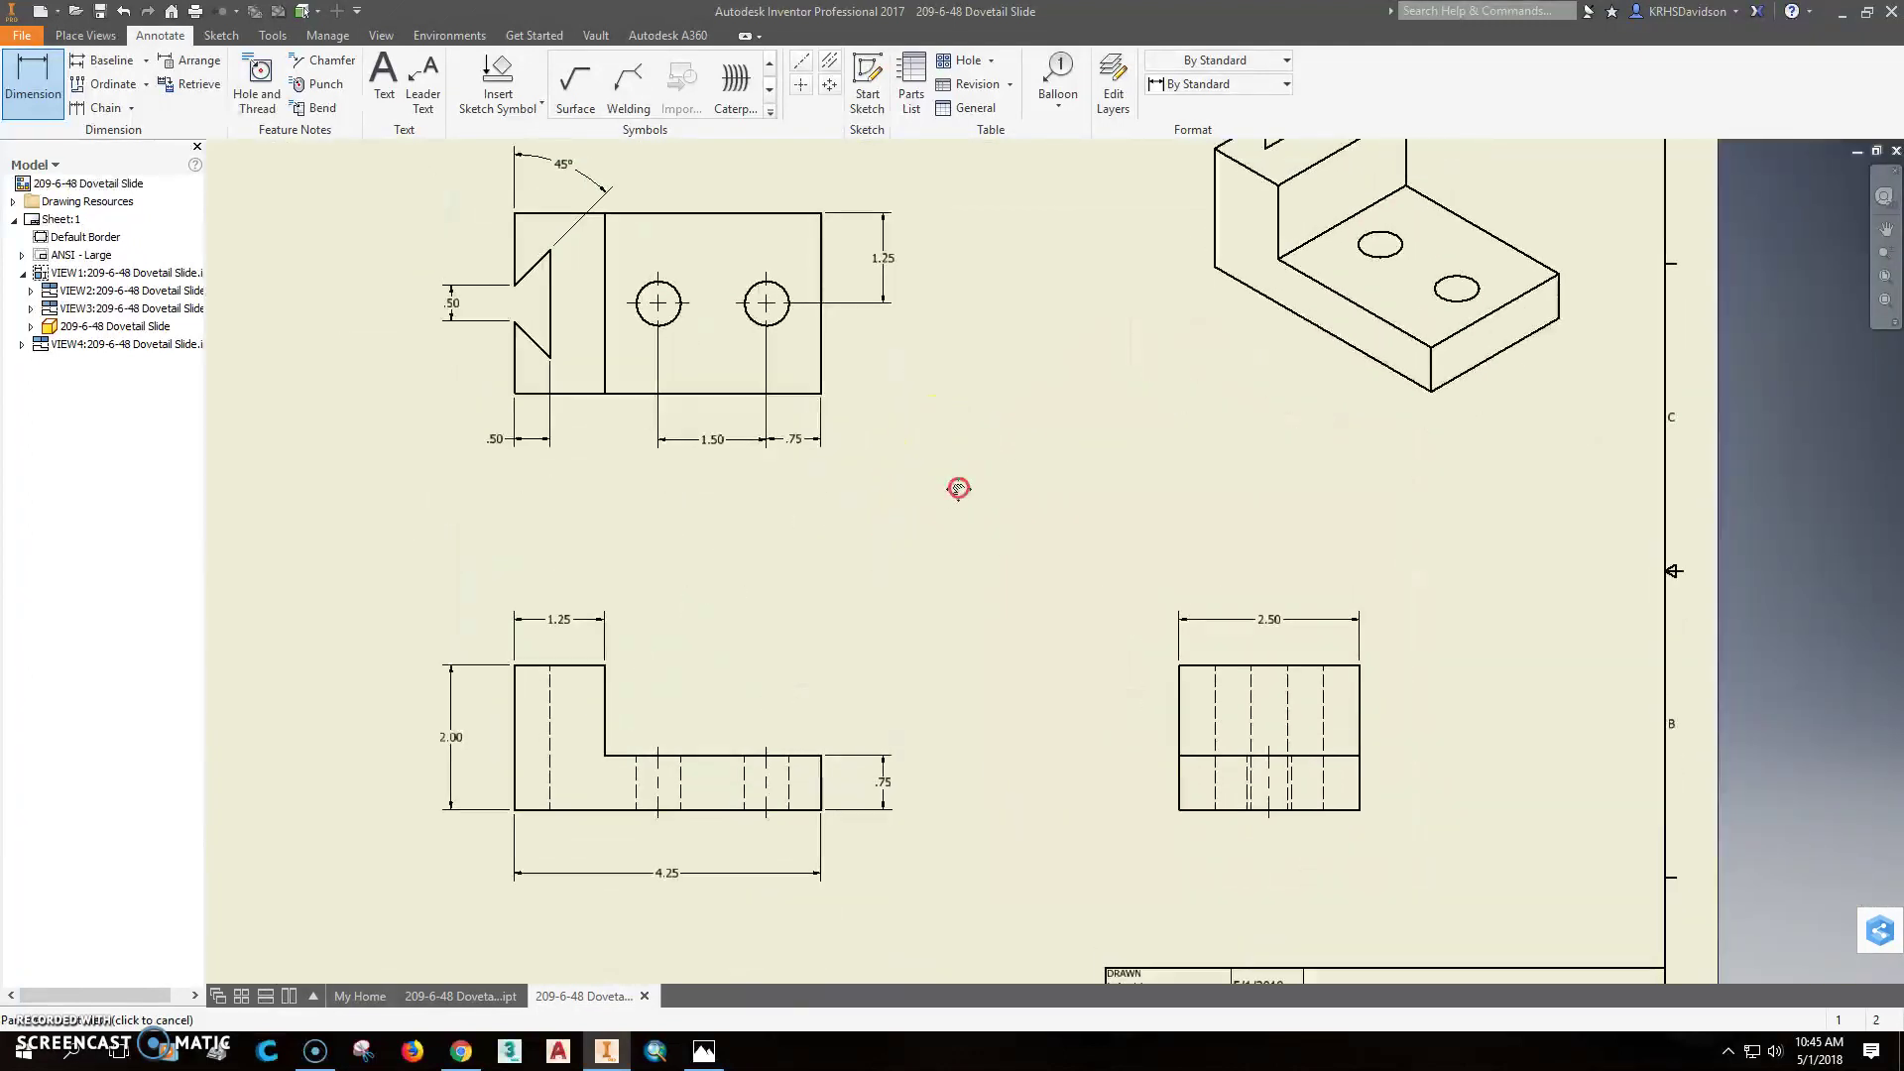
scroll(961, 485, "down", 2)
scroll(962, 651, "up", 2)
scroll(956, 595, "up", 1)
middle_click_drag(1022, 615, 1023, 613)
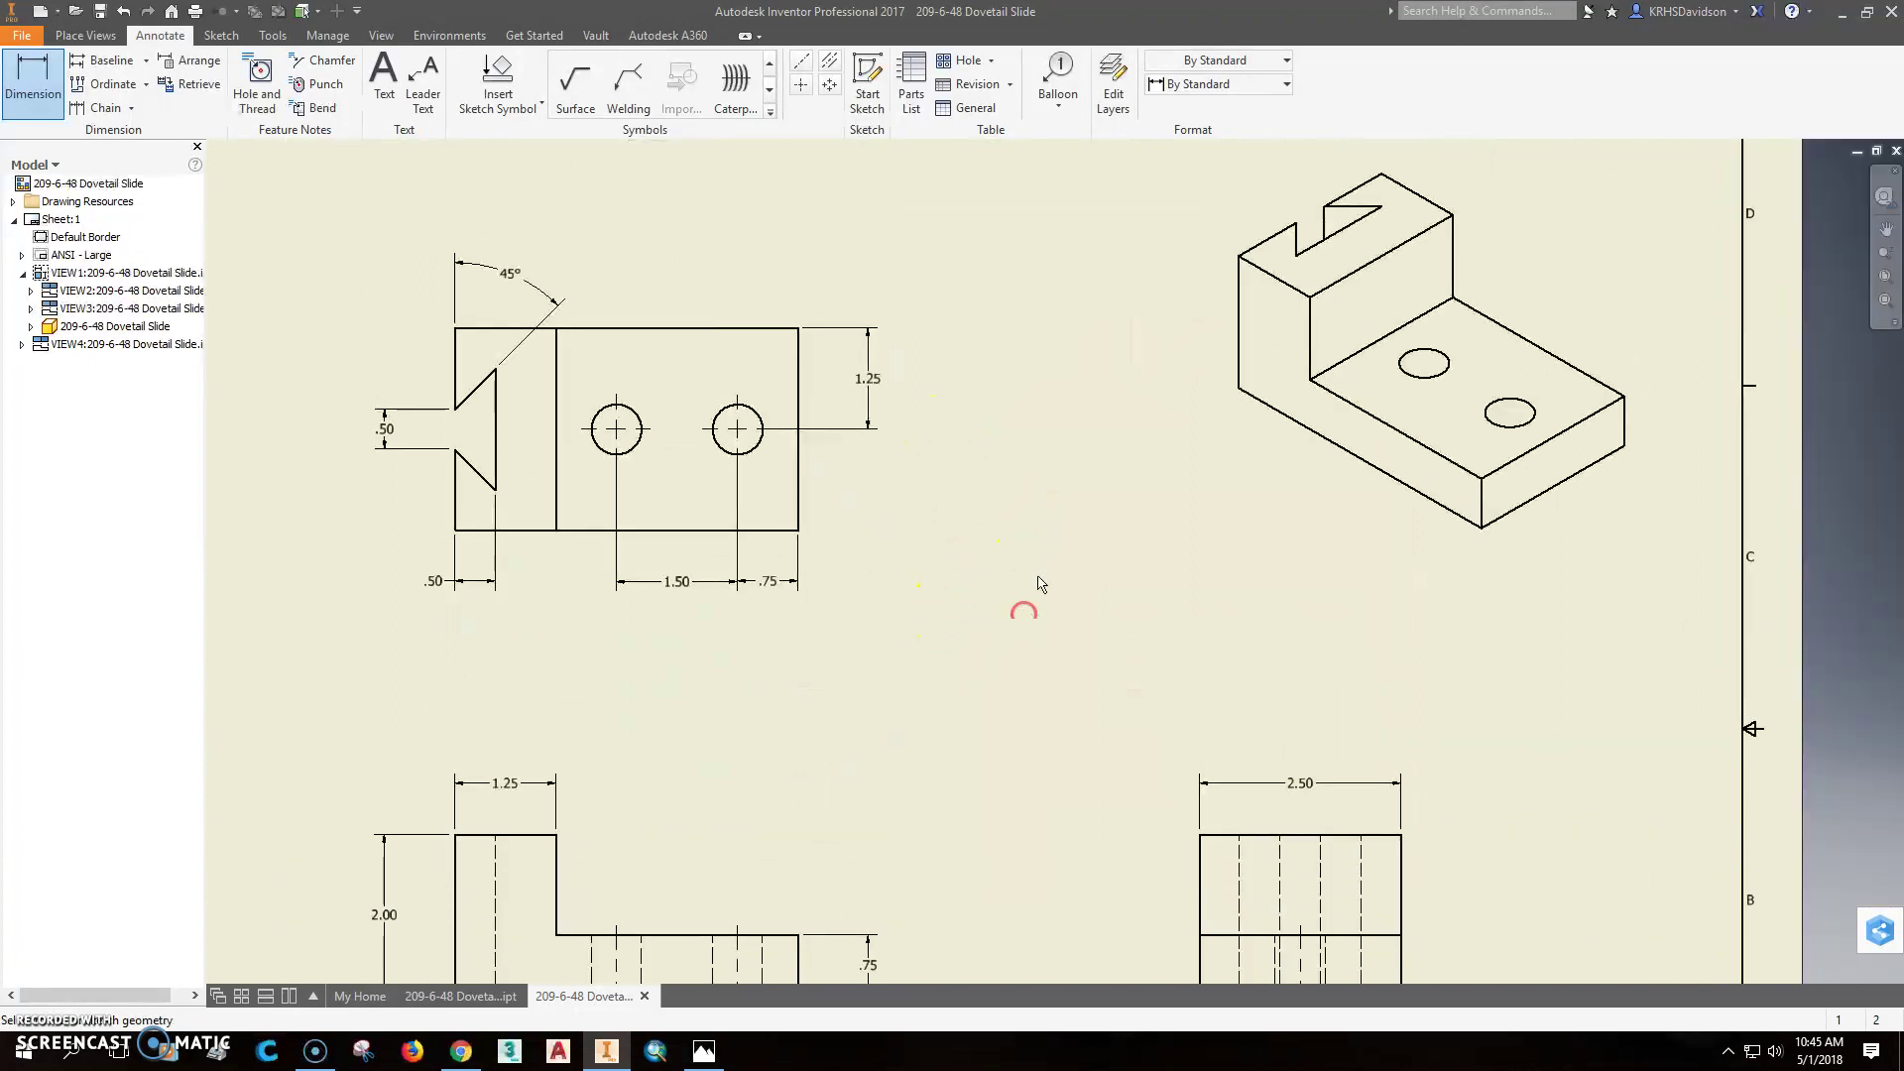
scroll(1023, 534, "up", 2)
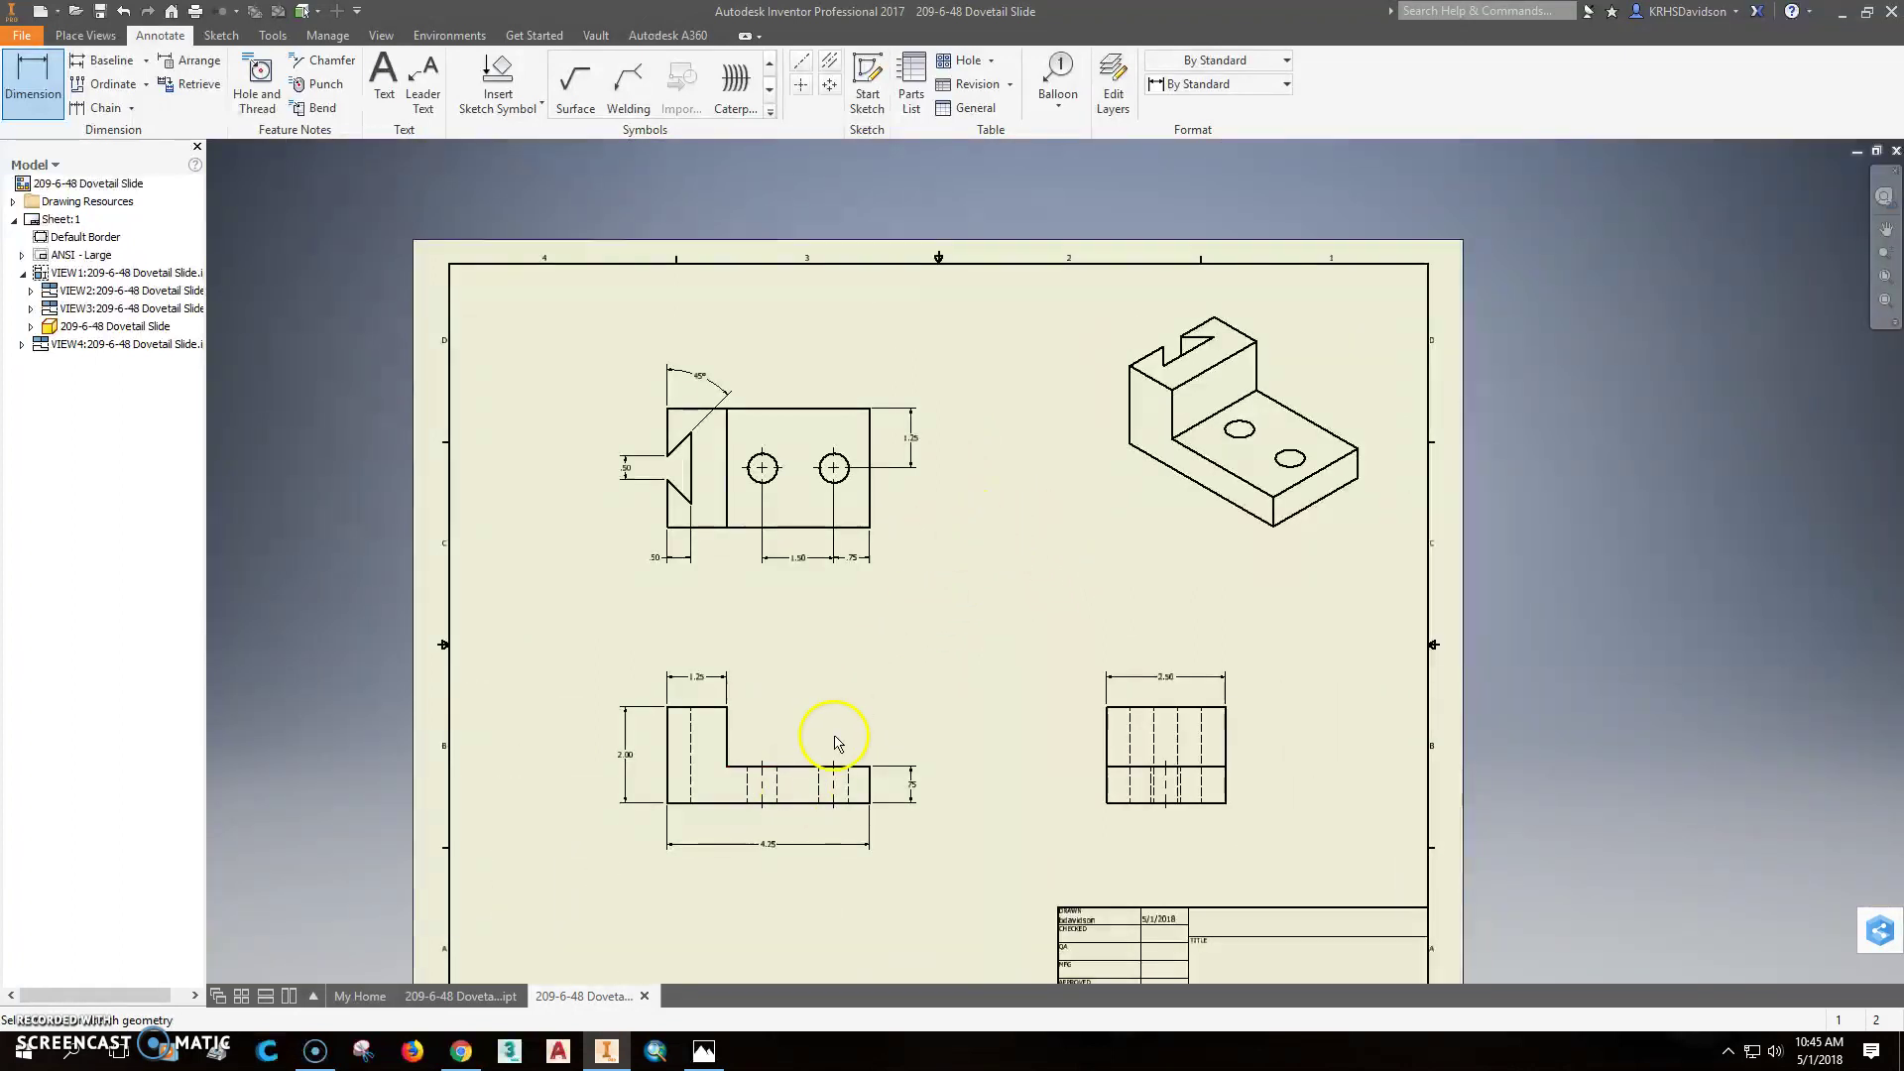
left_click(99, 12)
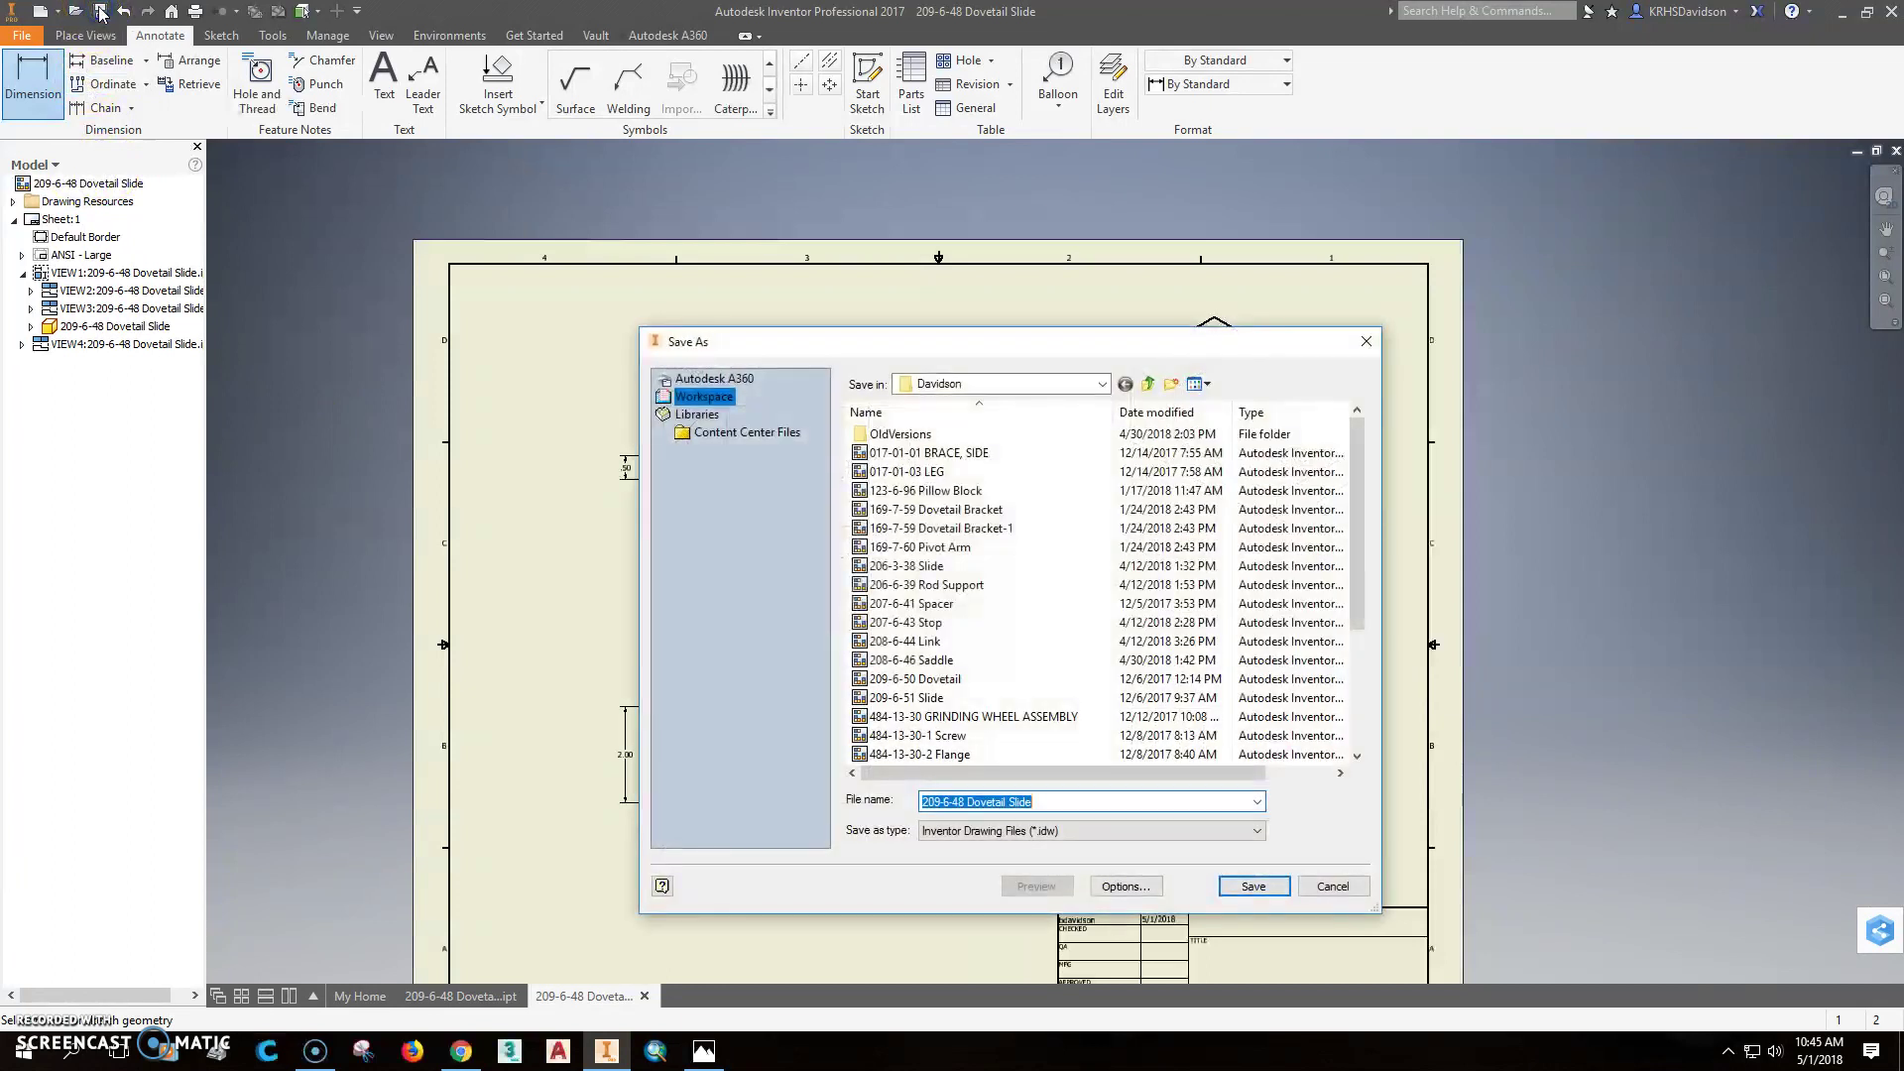
left_click(1251, 887)
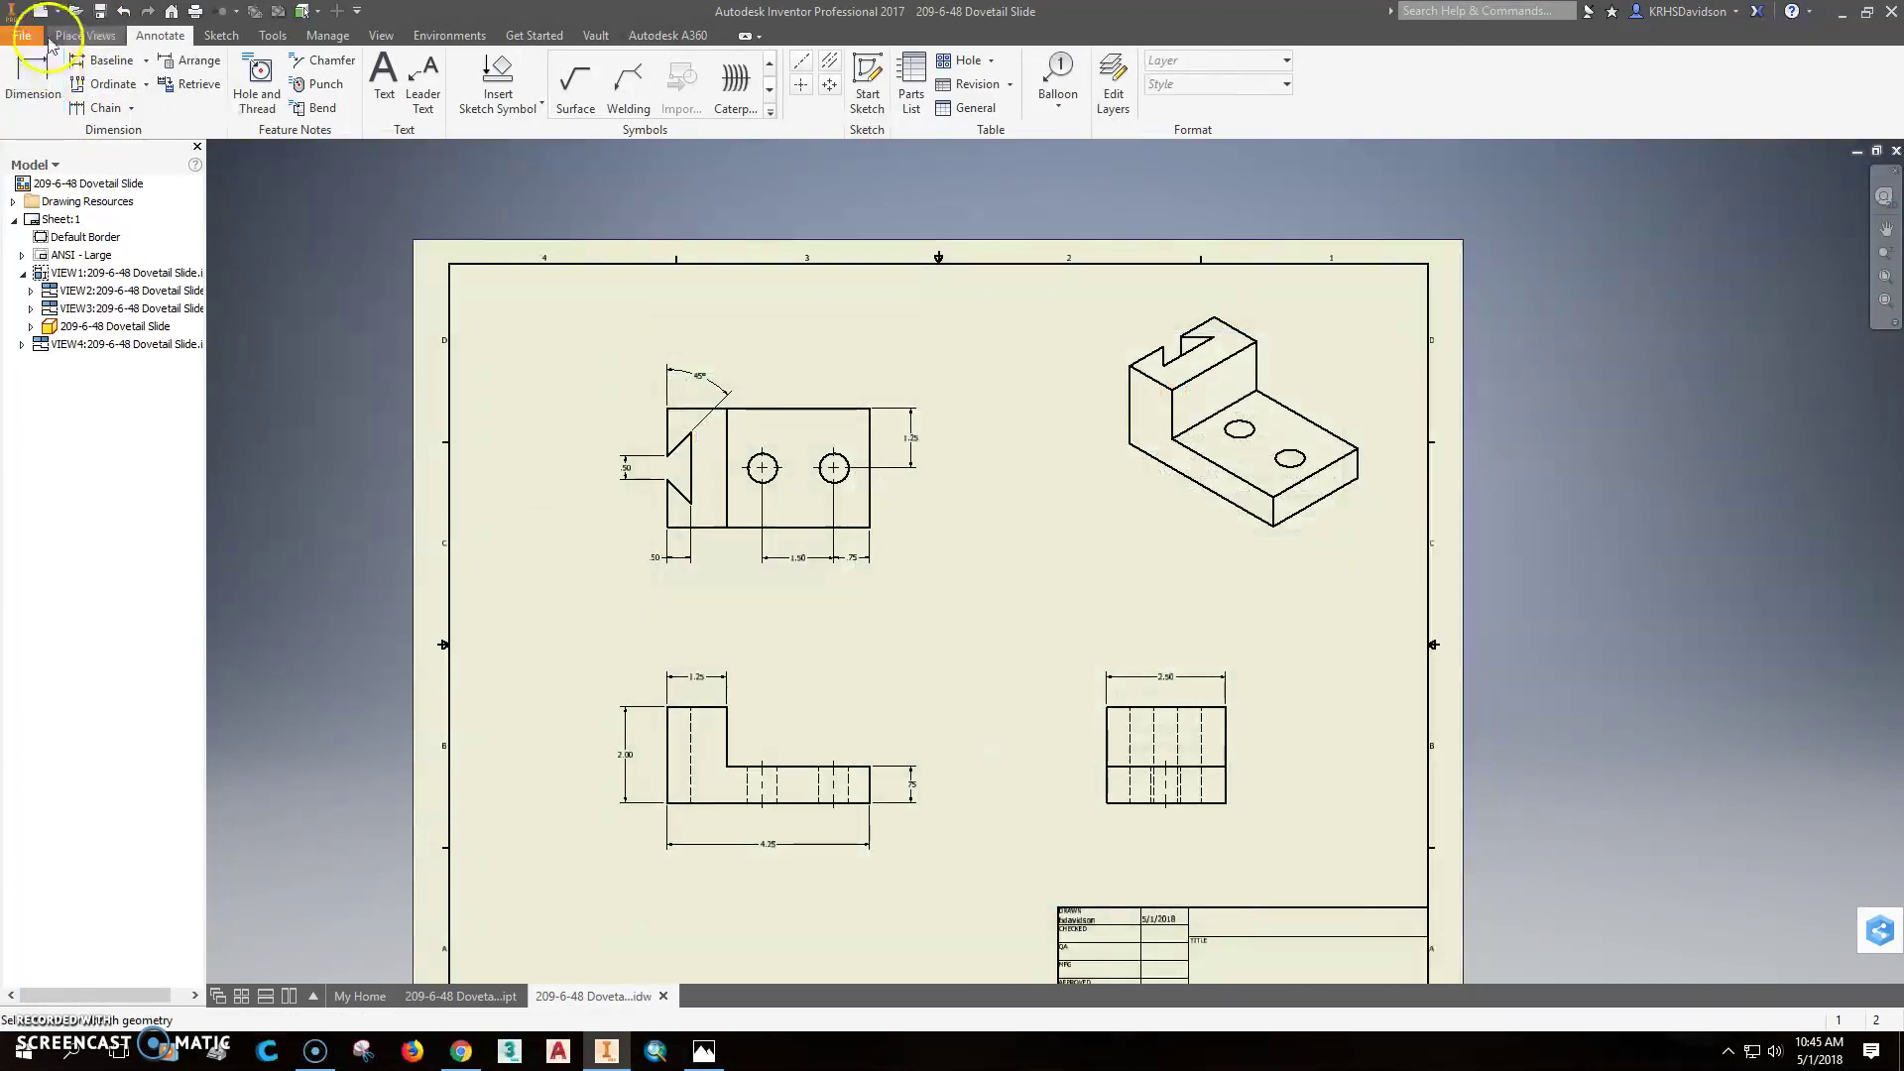
In iProperties Summary, enter title DOVETAIL SLIDE and company KETTLE RUN ENGINEERING
left_click(33, 46)
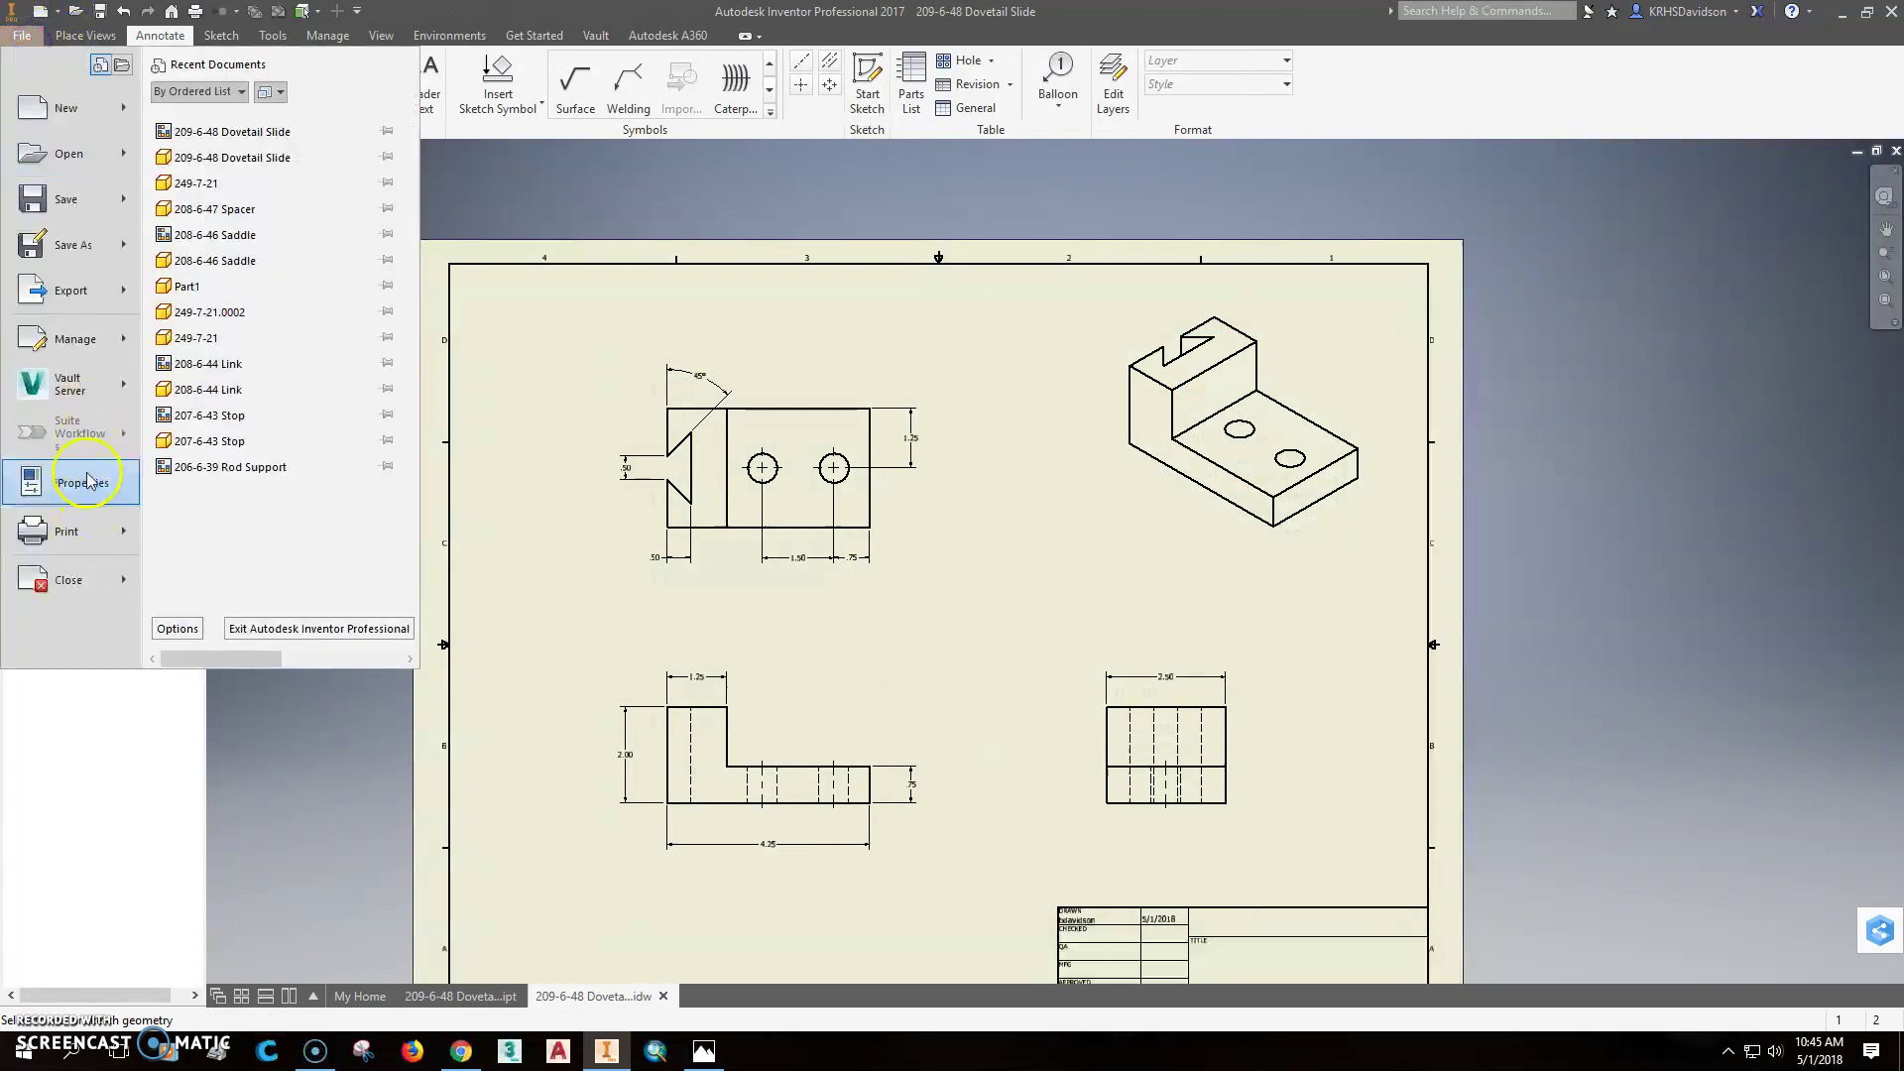
left_click(86, 488)
left_click(447, 237)
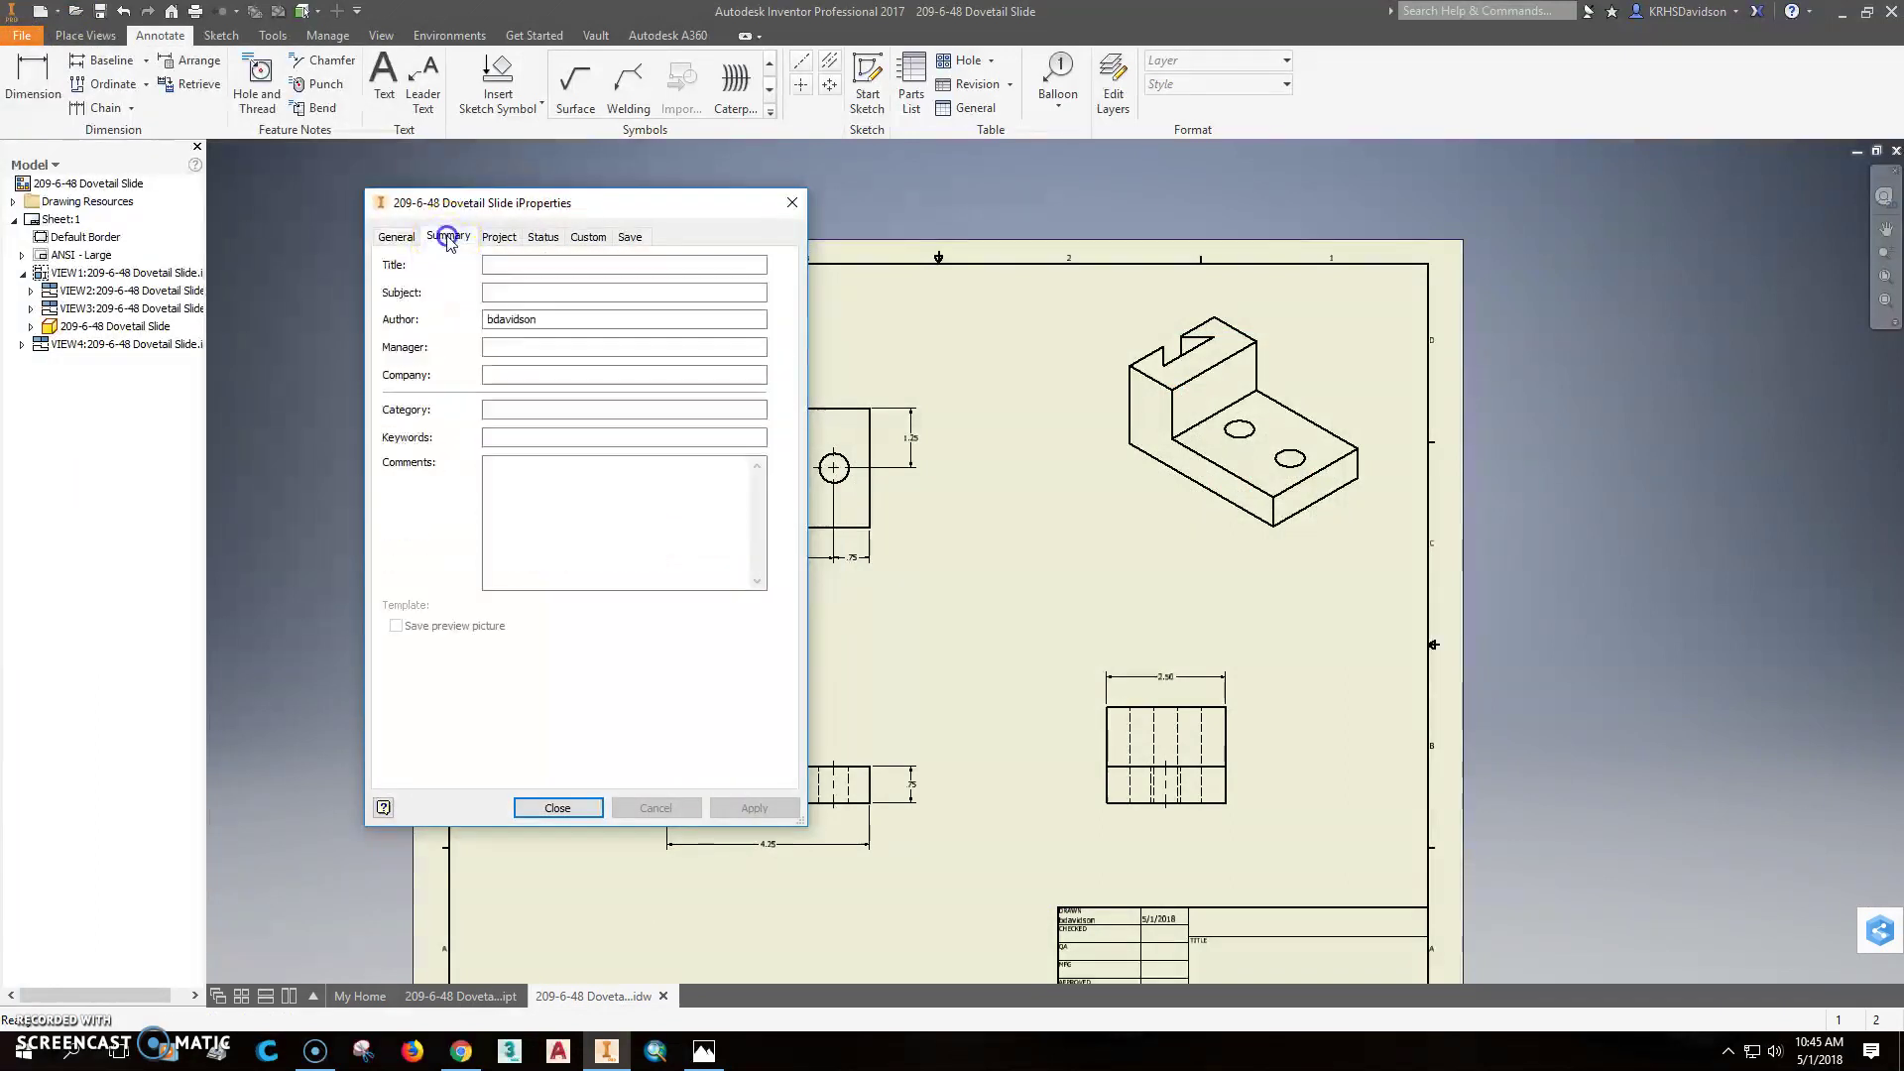
left_click(510, 265)
type("D")
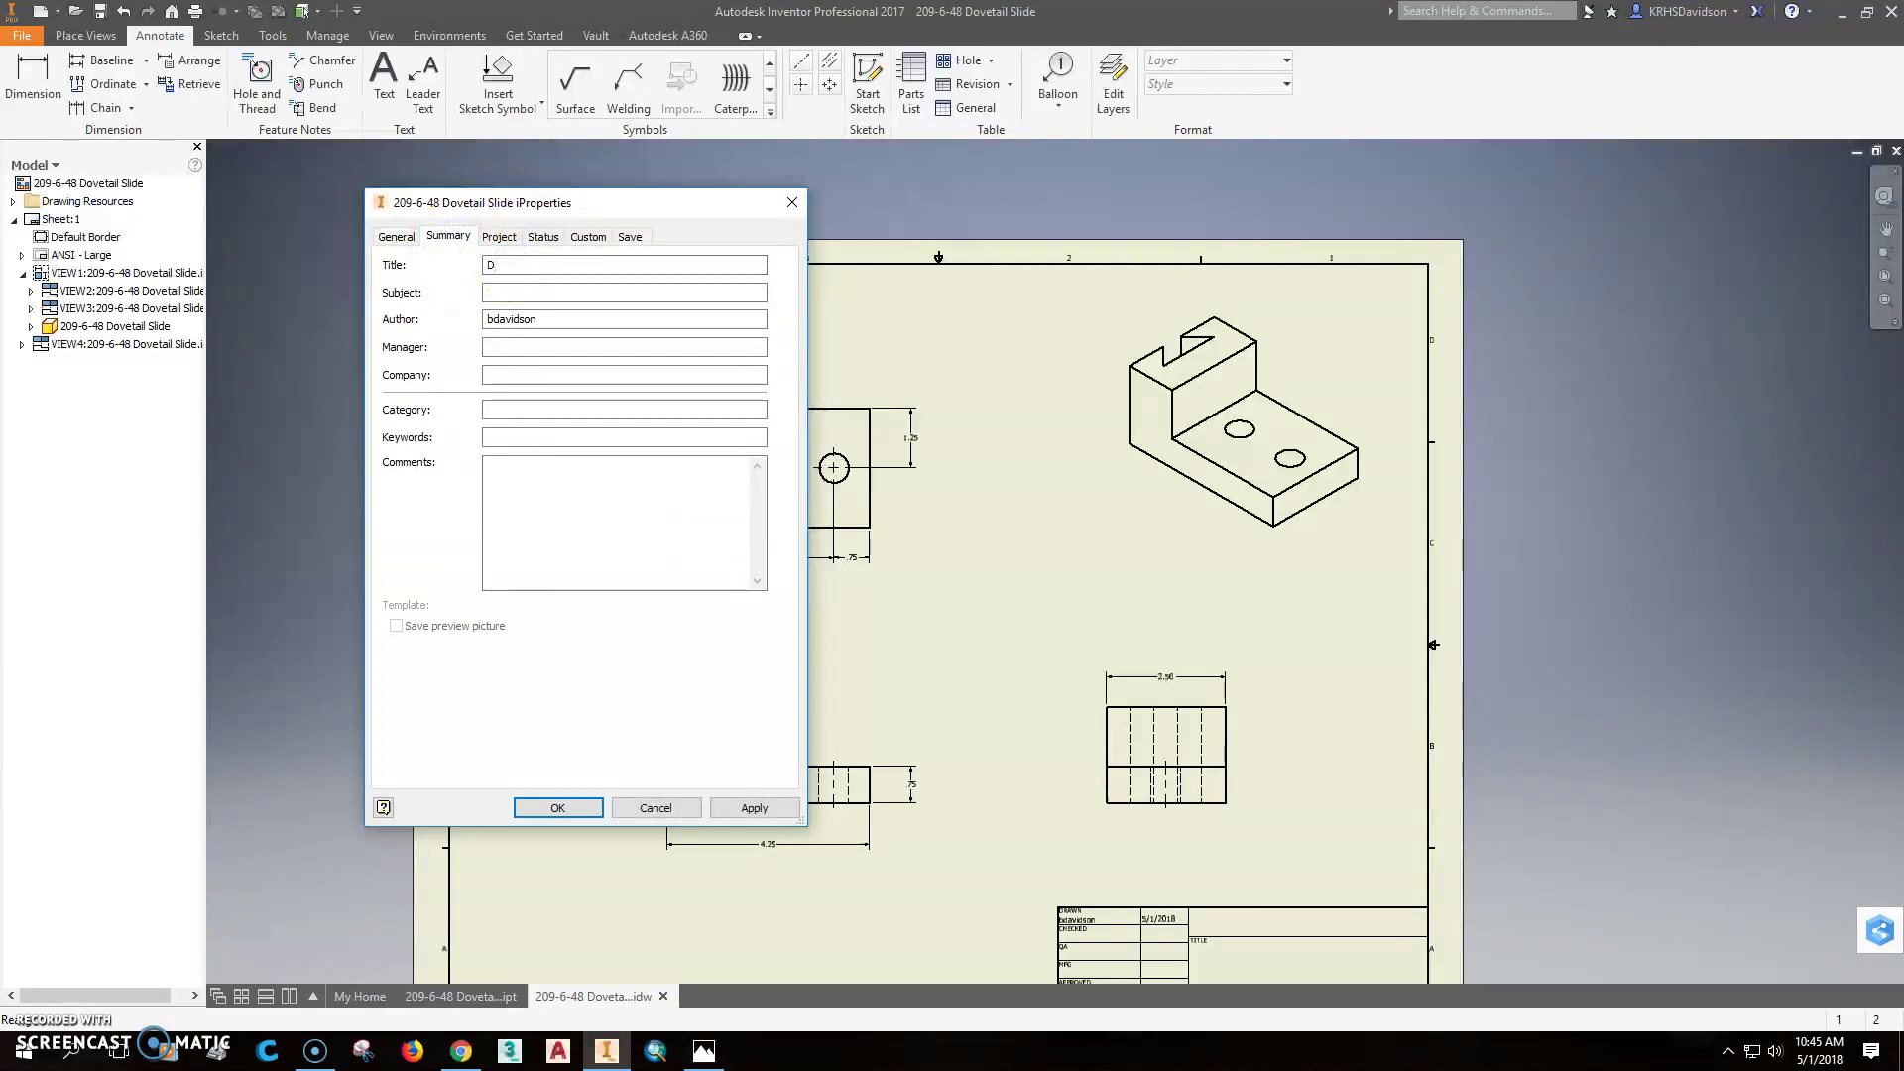
type("oOVETAIL SLIDE")
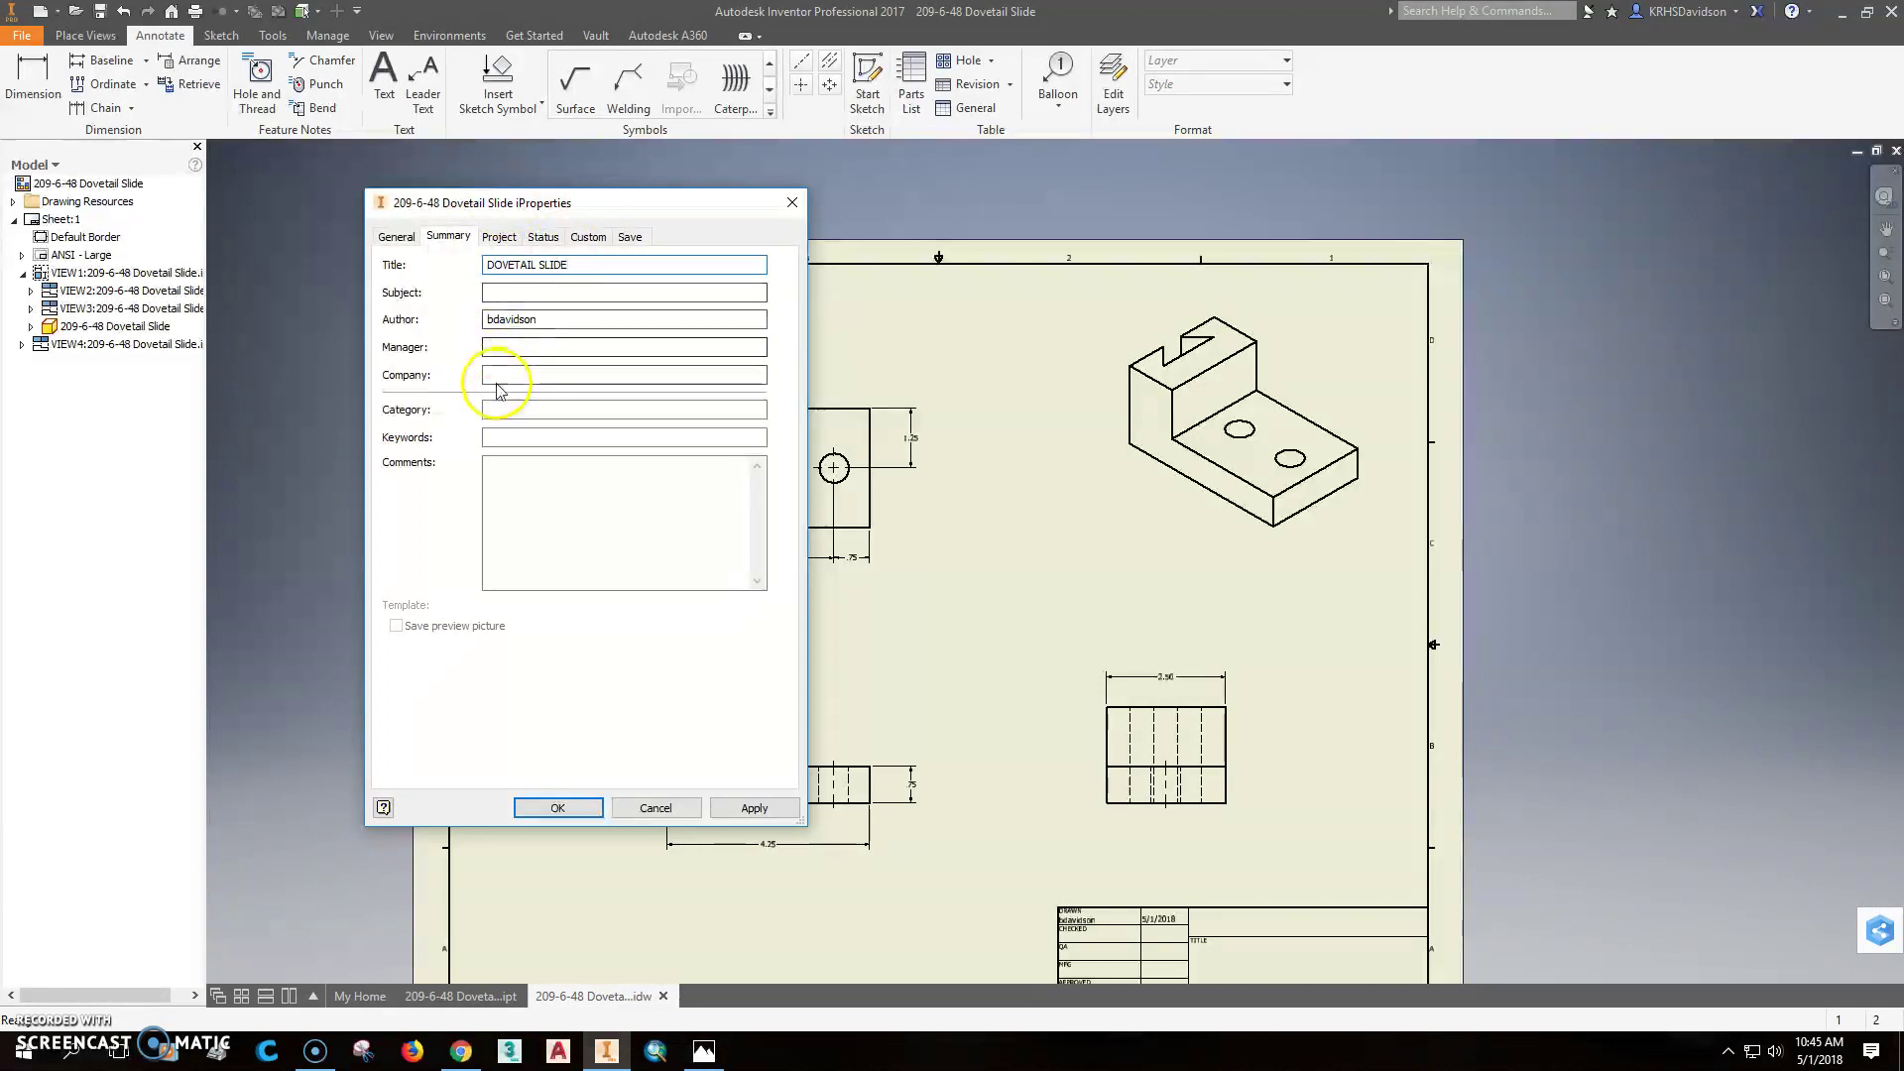
left_click(503, 376)
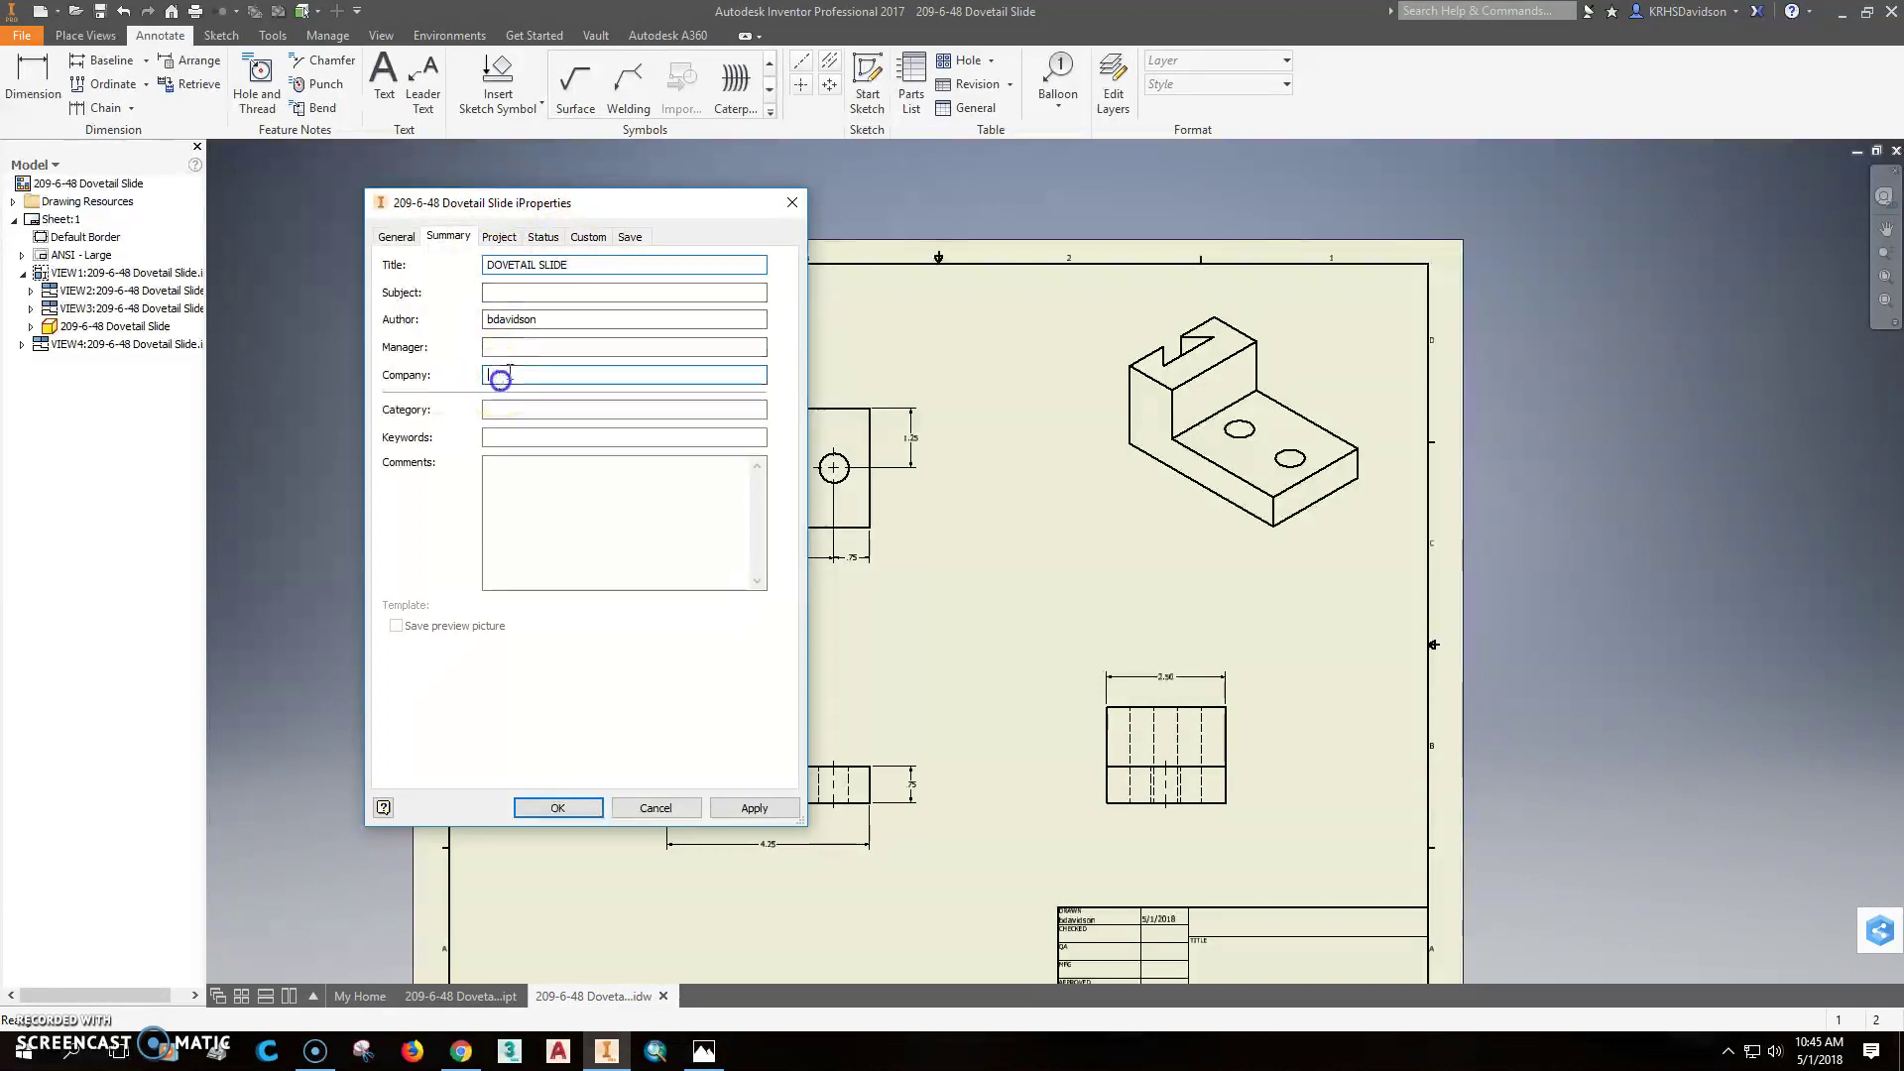
type("KETTLERUN ENGINEERING")
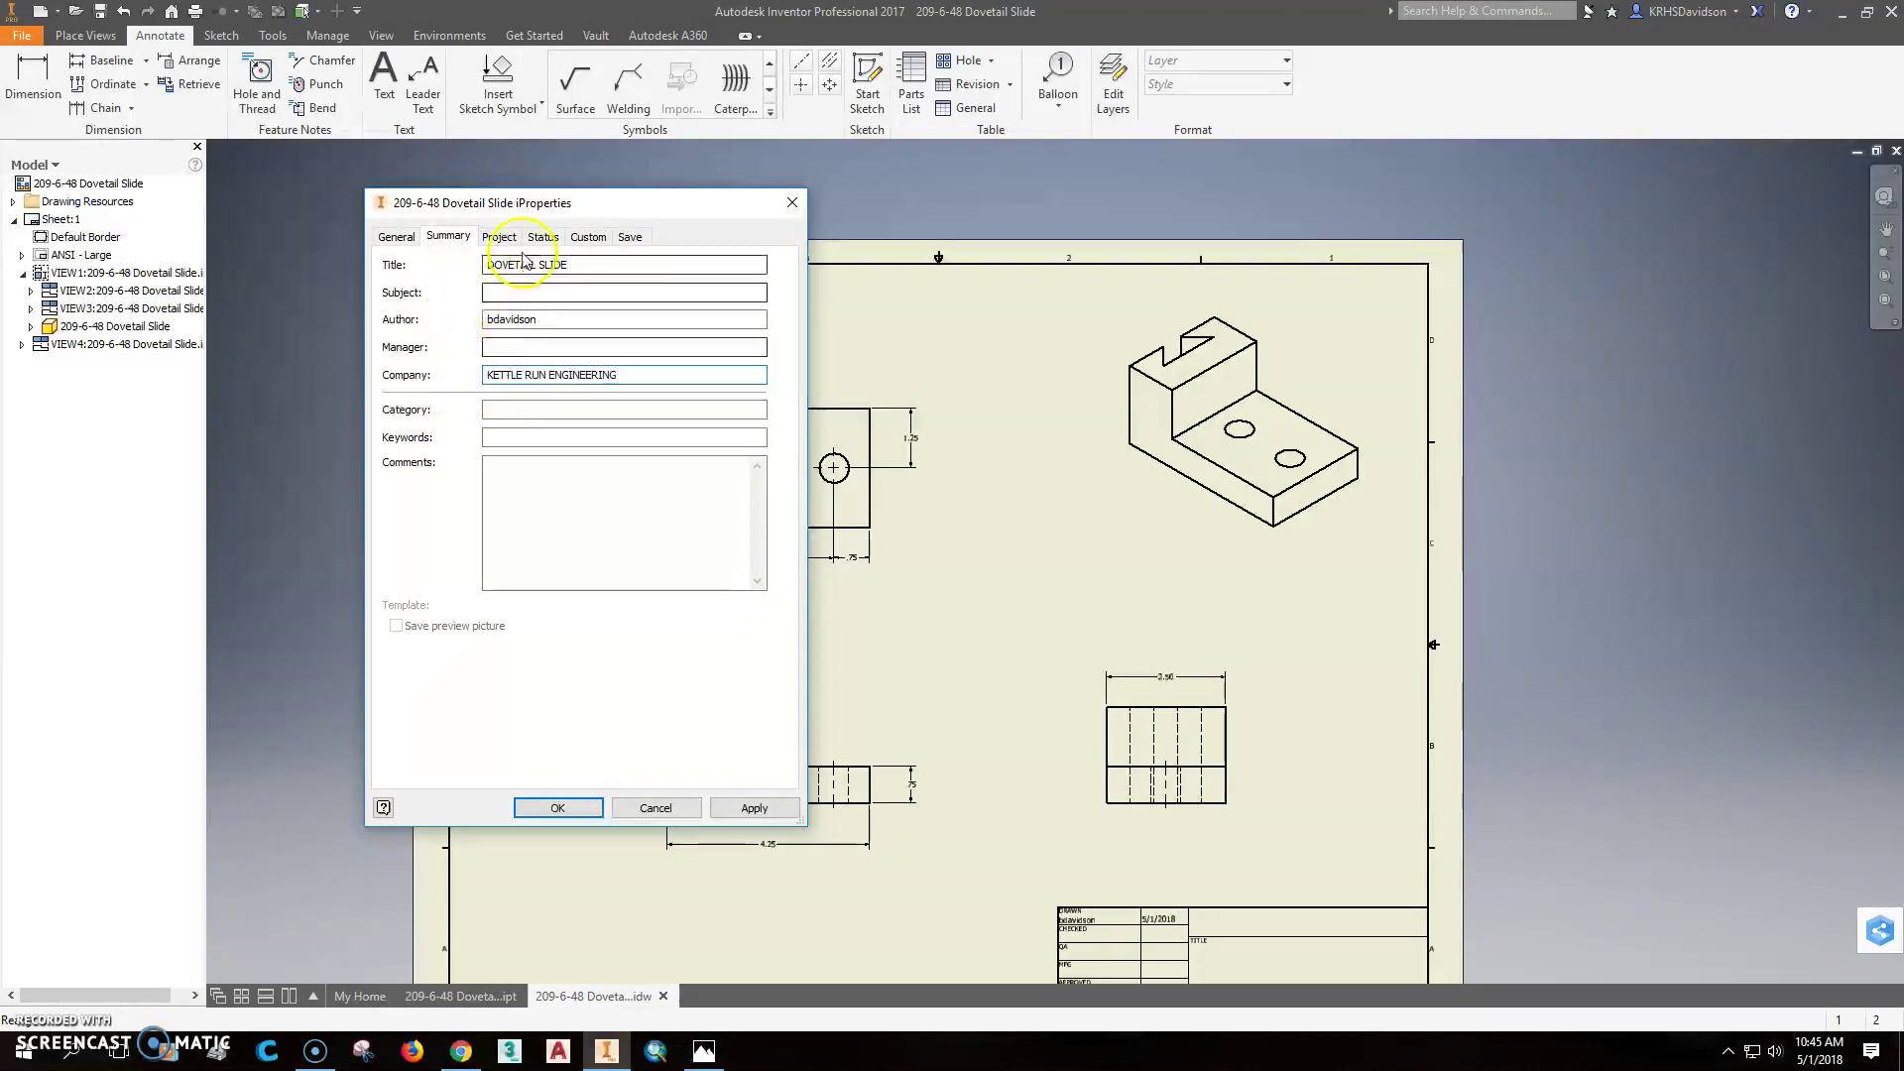
Trim the part number to 209-6-48, add description DOVETAIL SLIDE, and apply
left_click(501, 237)
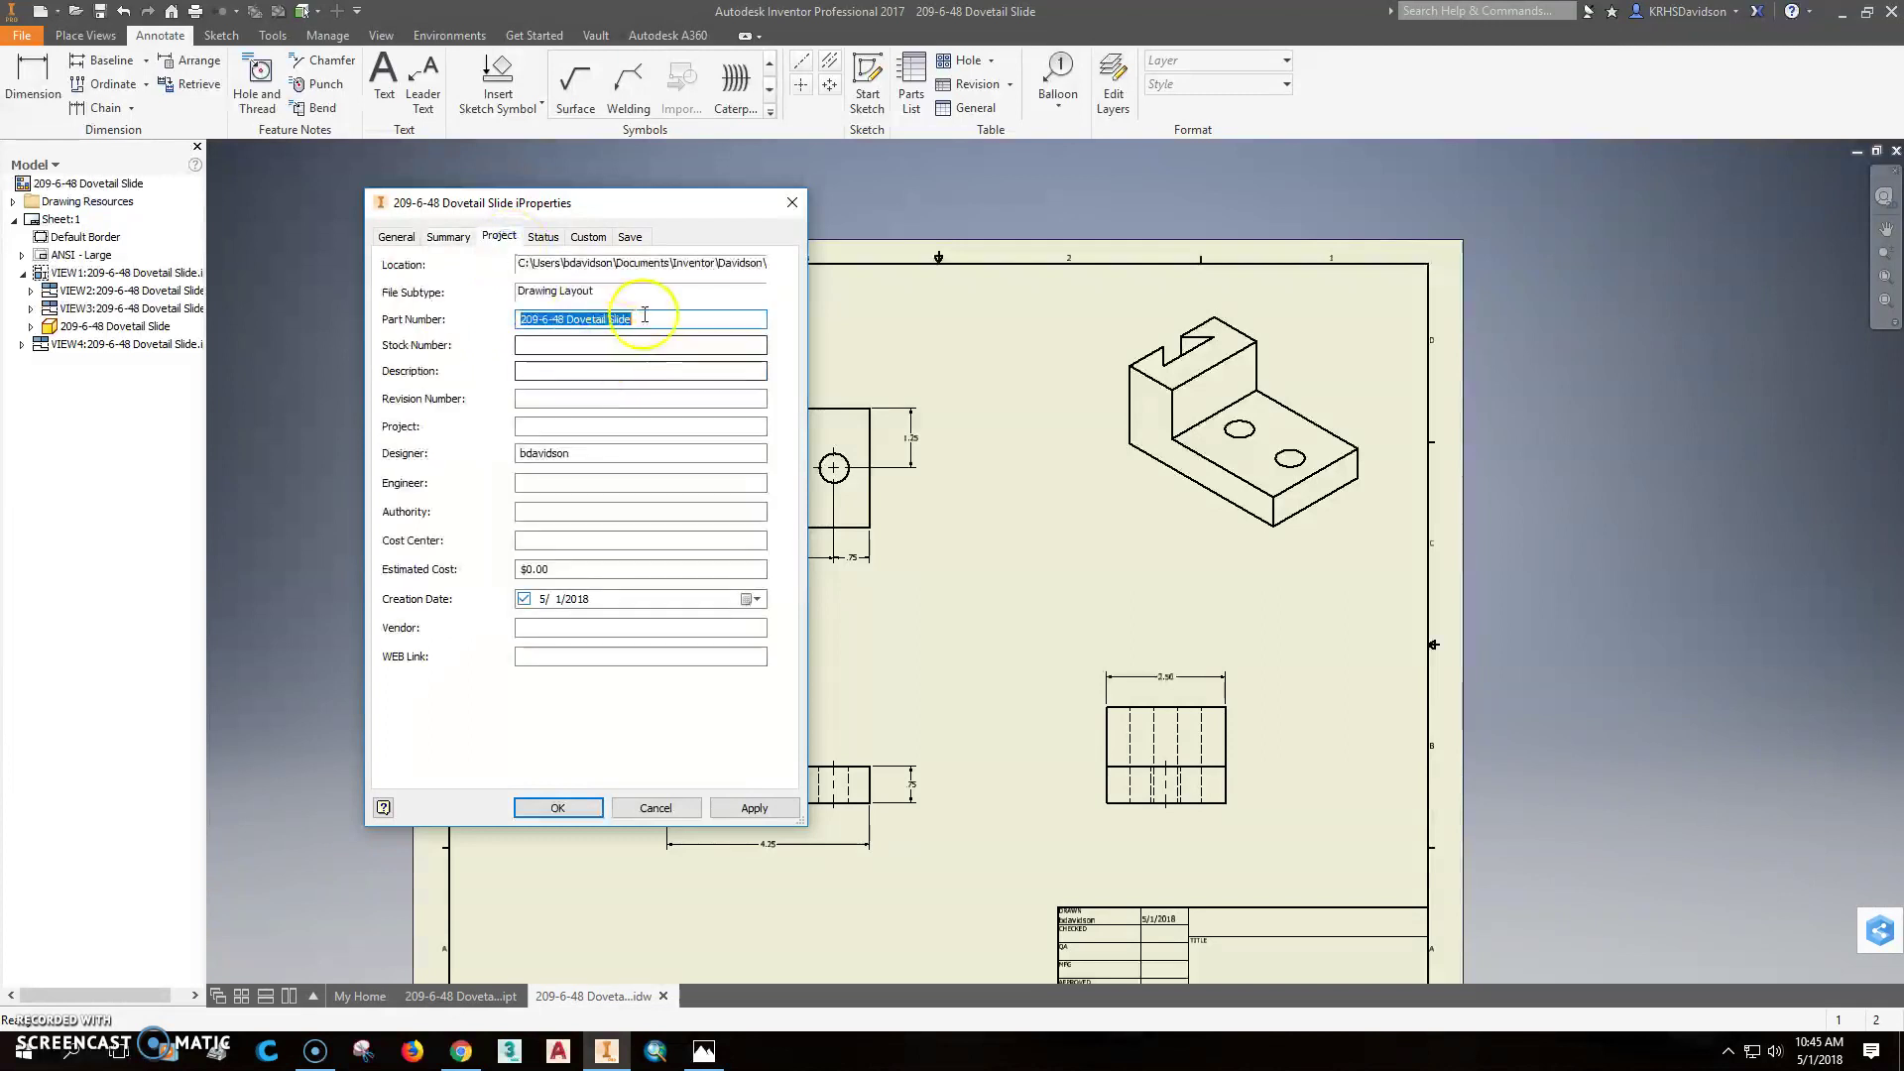
left_click_drag(656, 315, 586, 322)
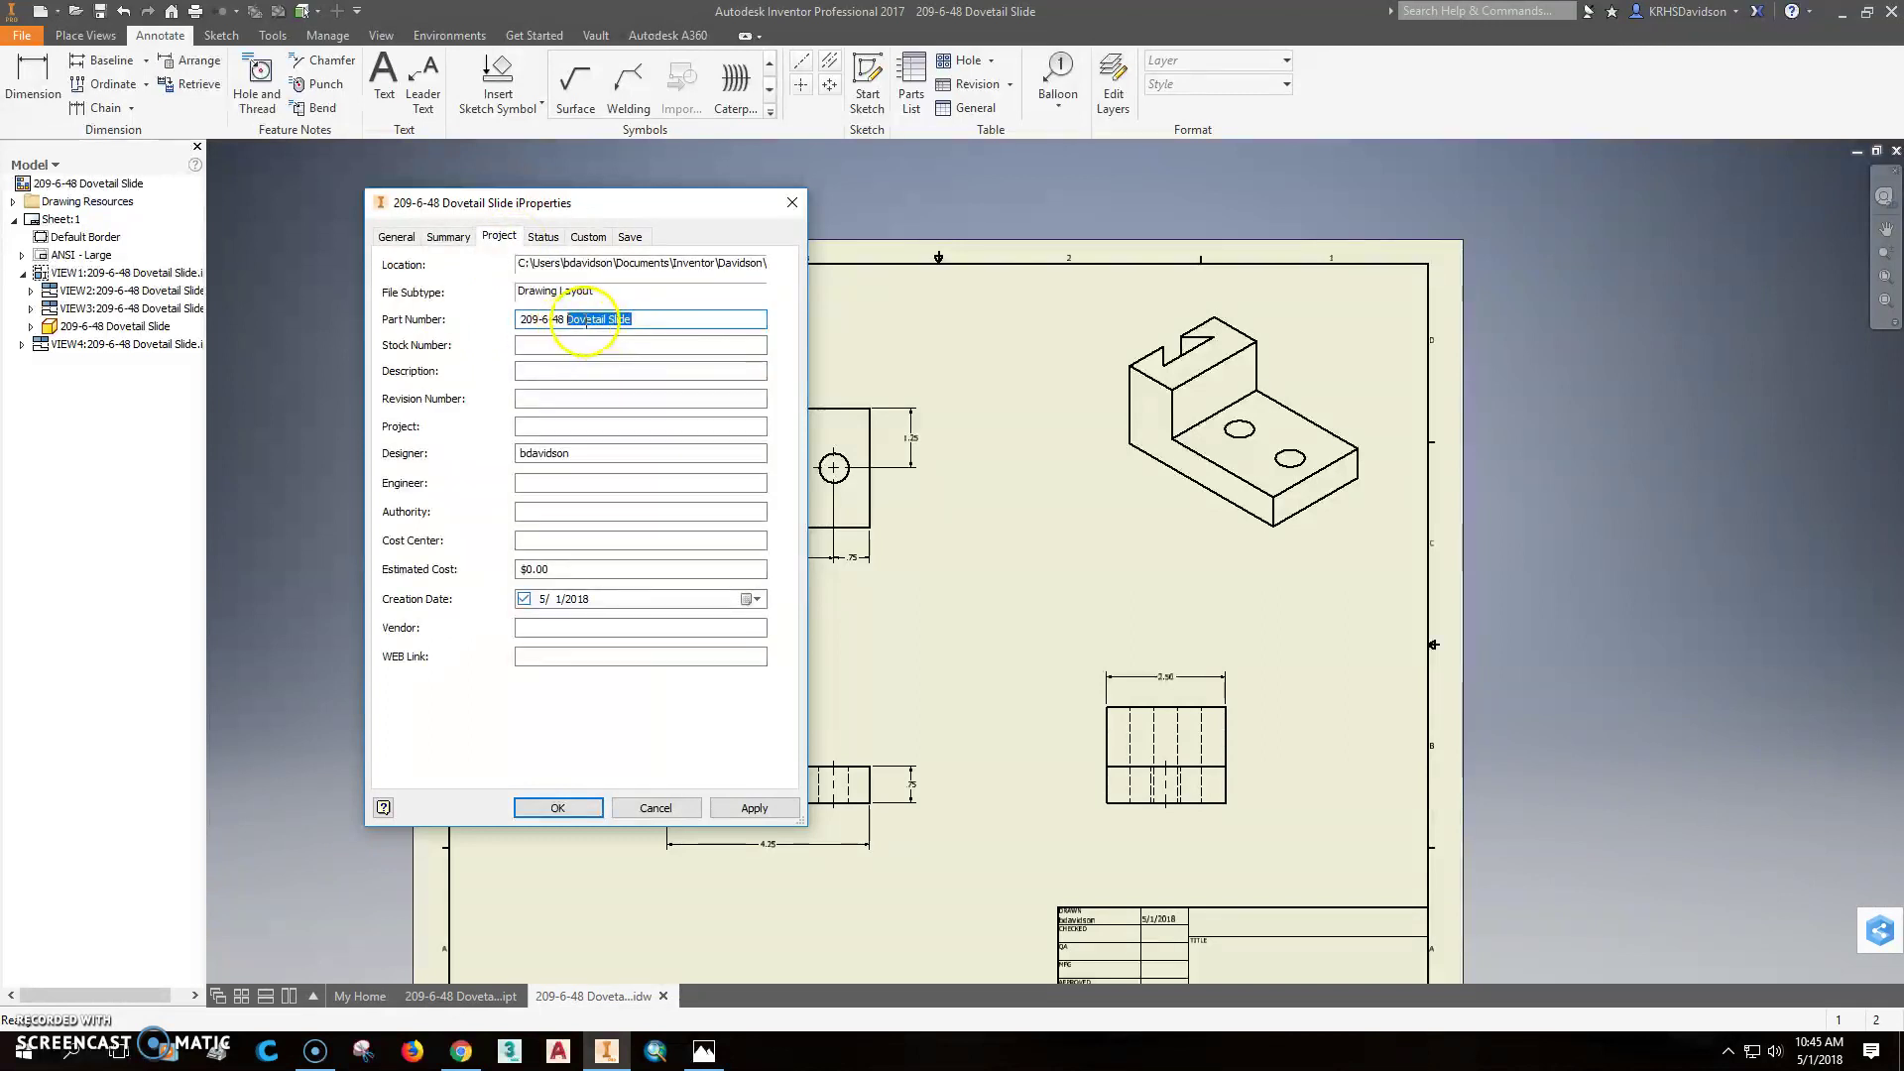
key("BackSpace")
left_click(550, 371)
type("DOVE")
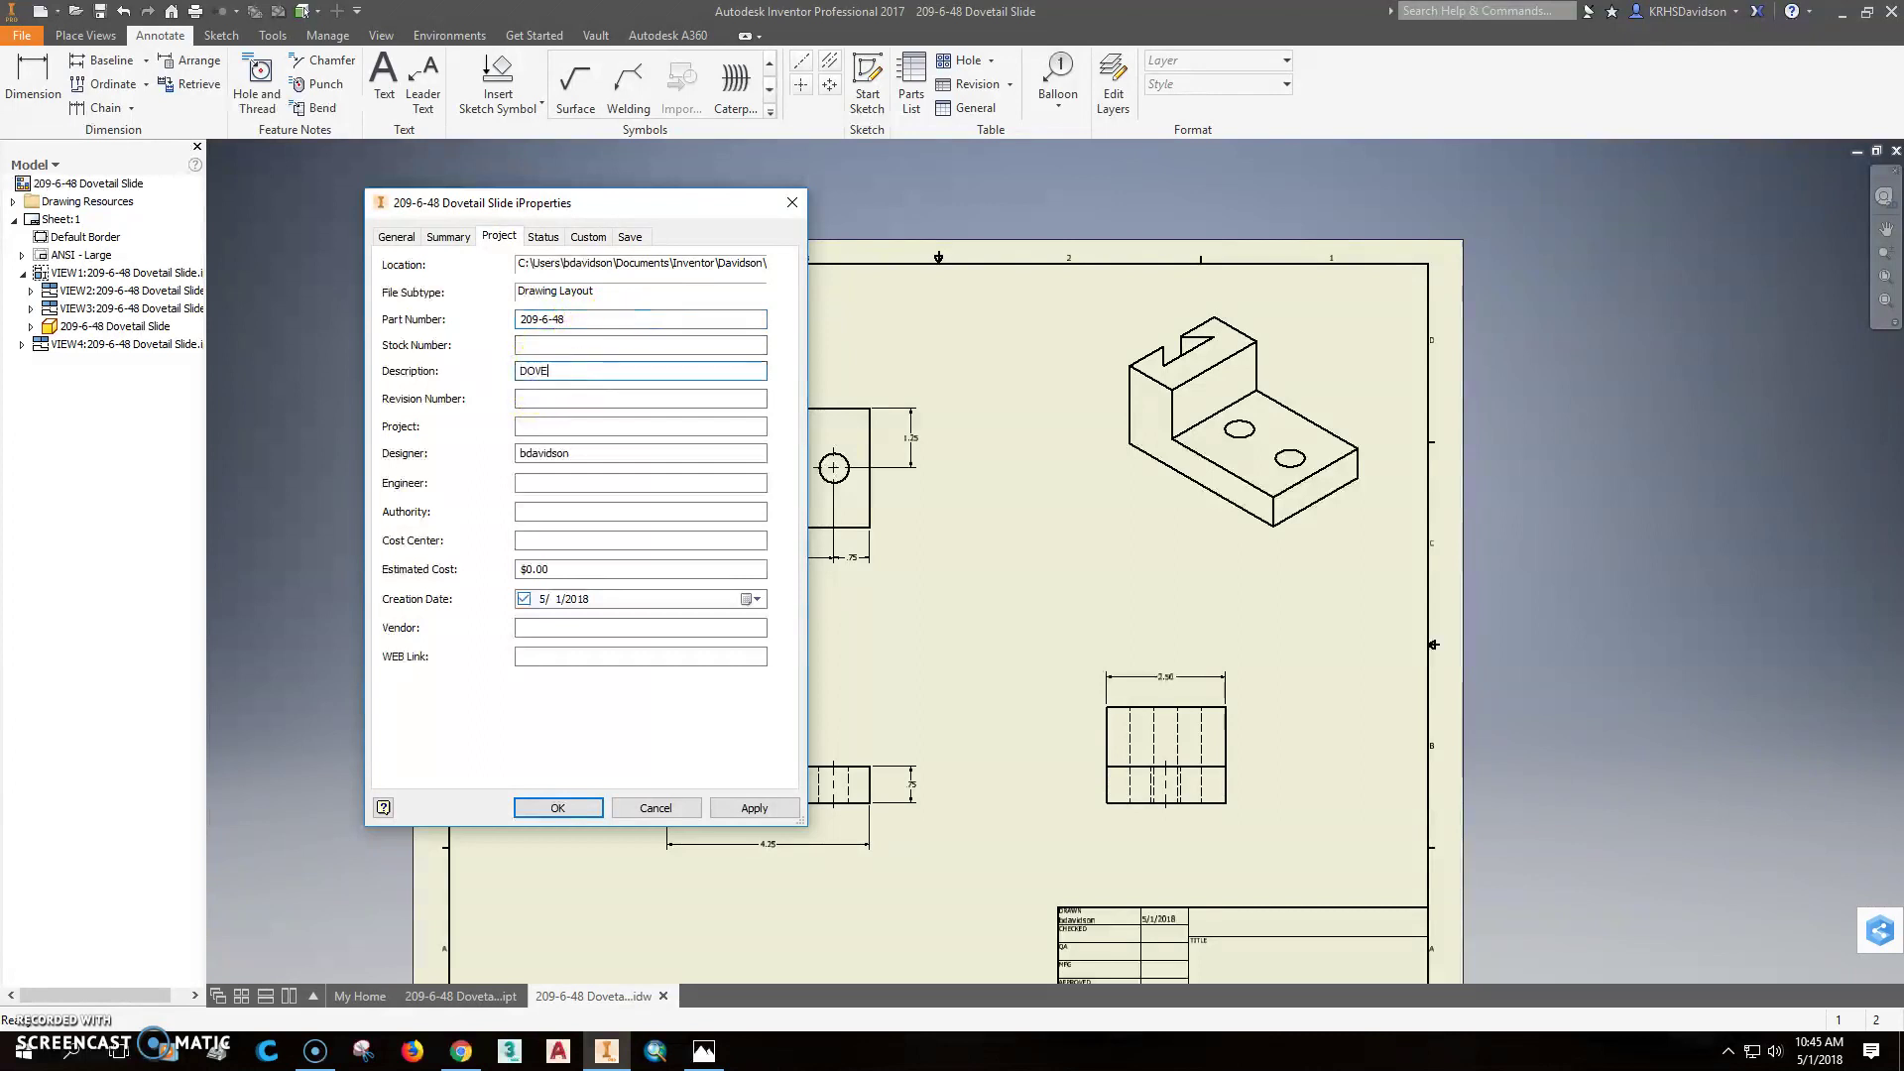
type("TAIL SLIDE")
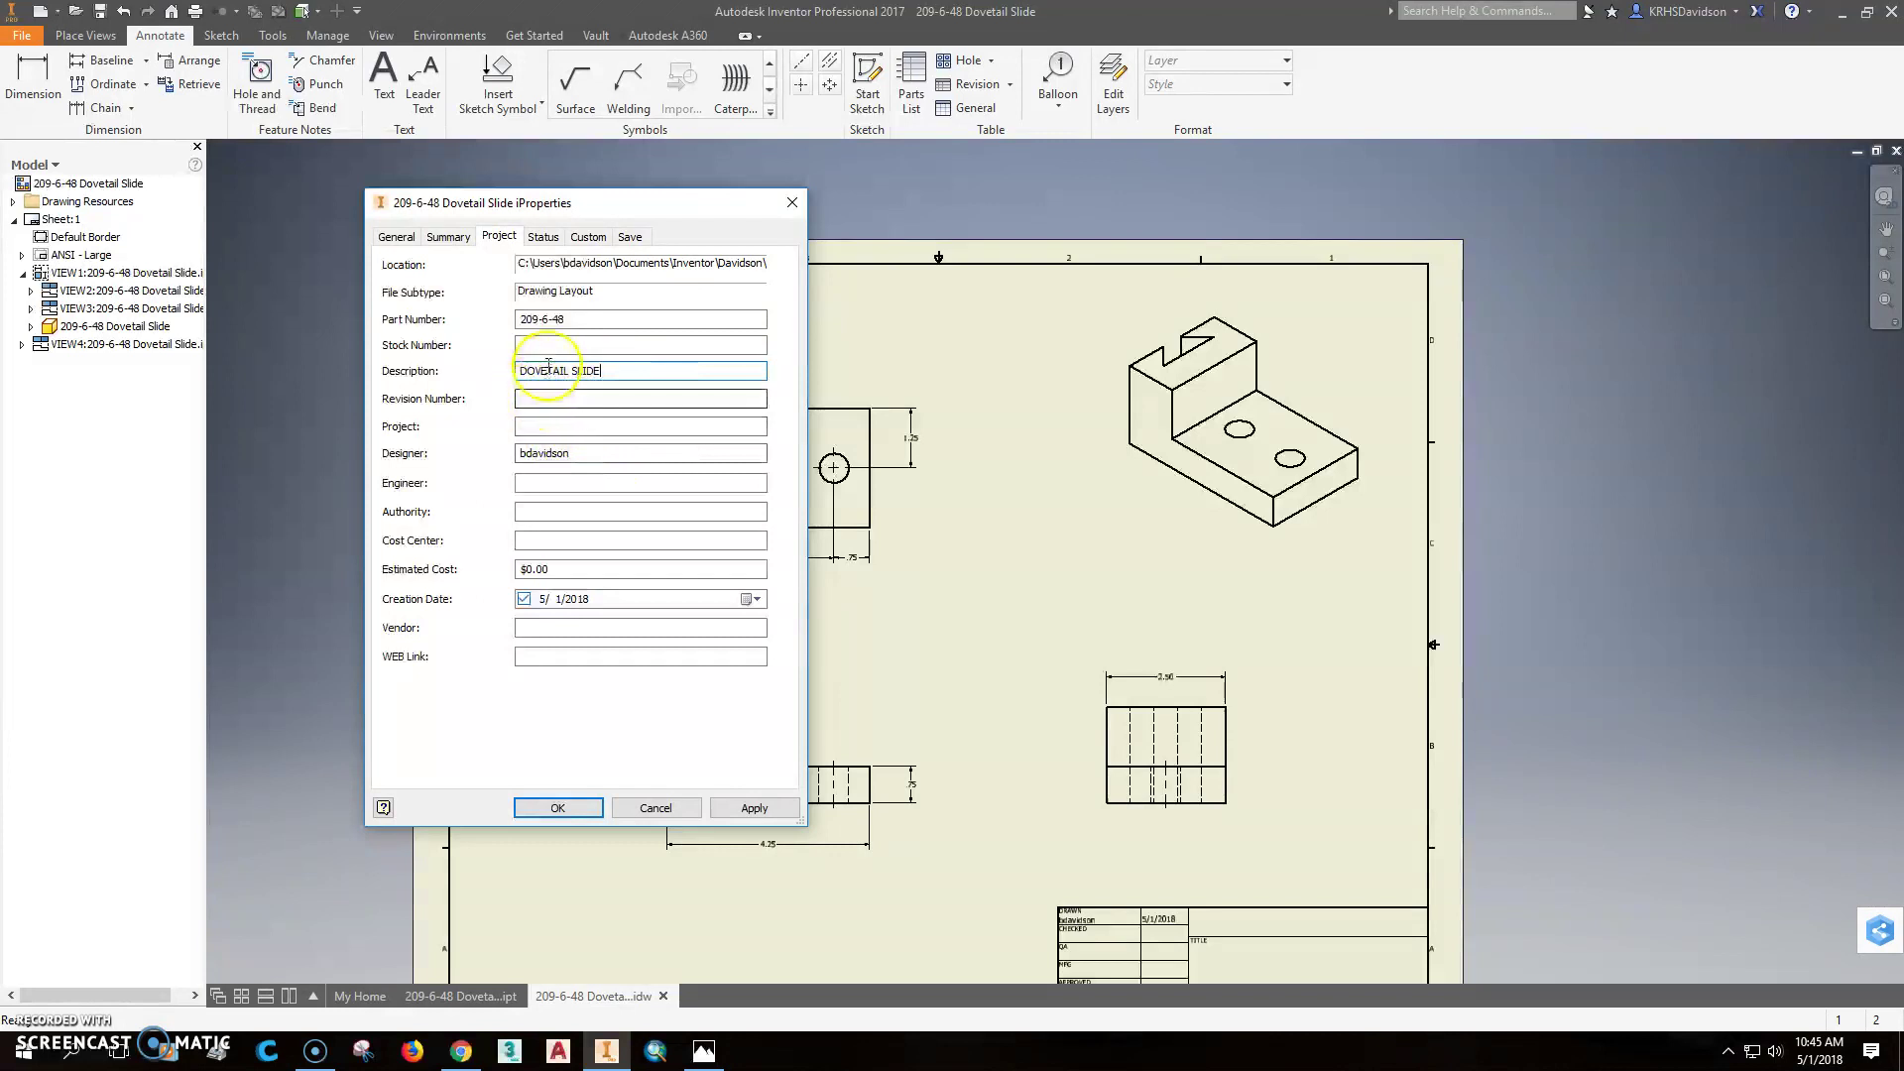
left_click(755, 808)
left_click(559, 811)
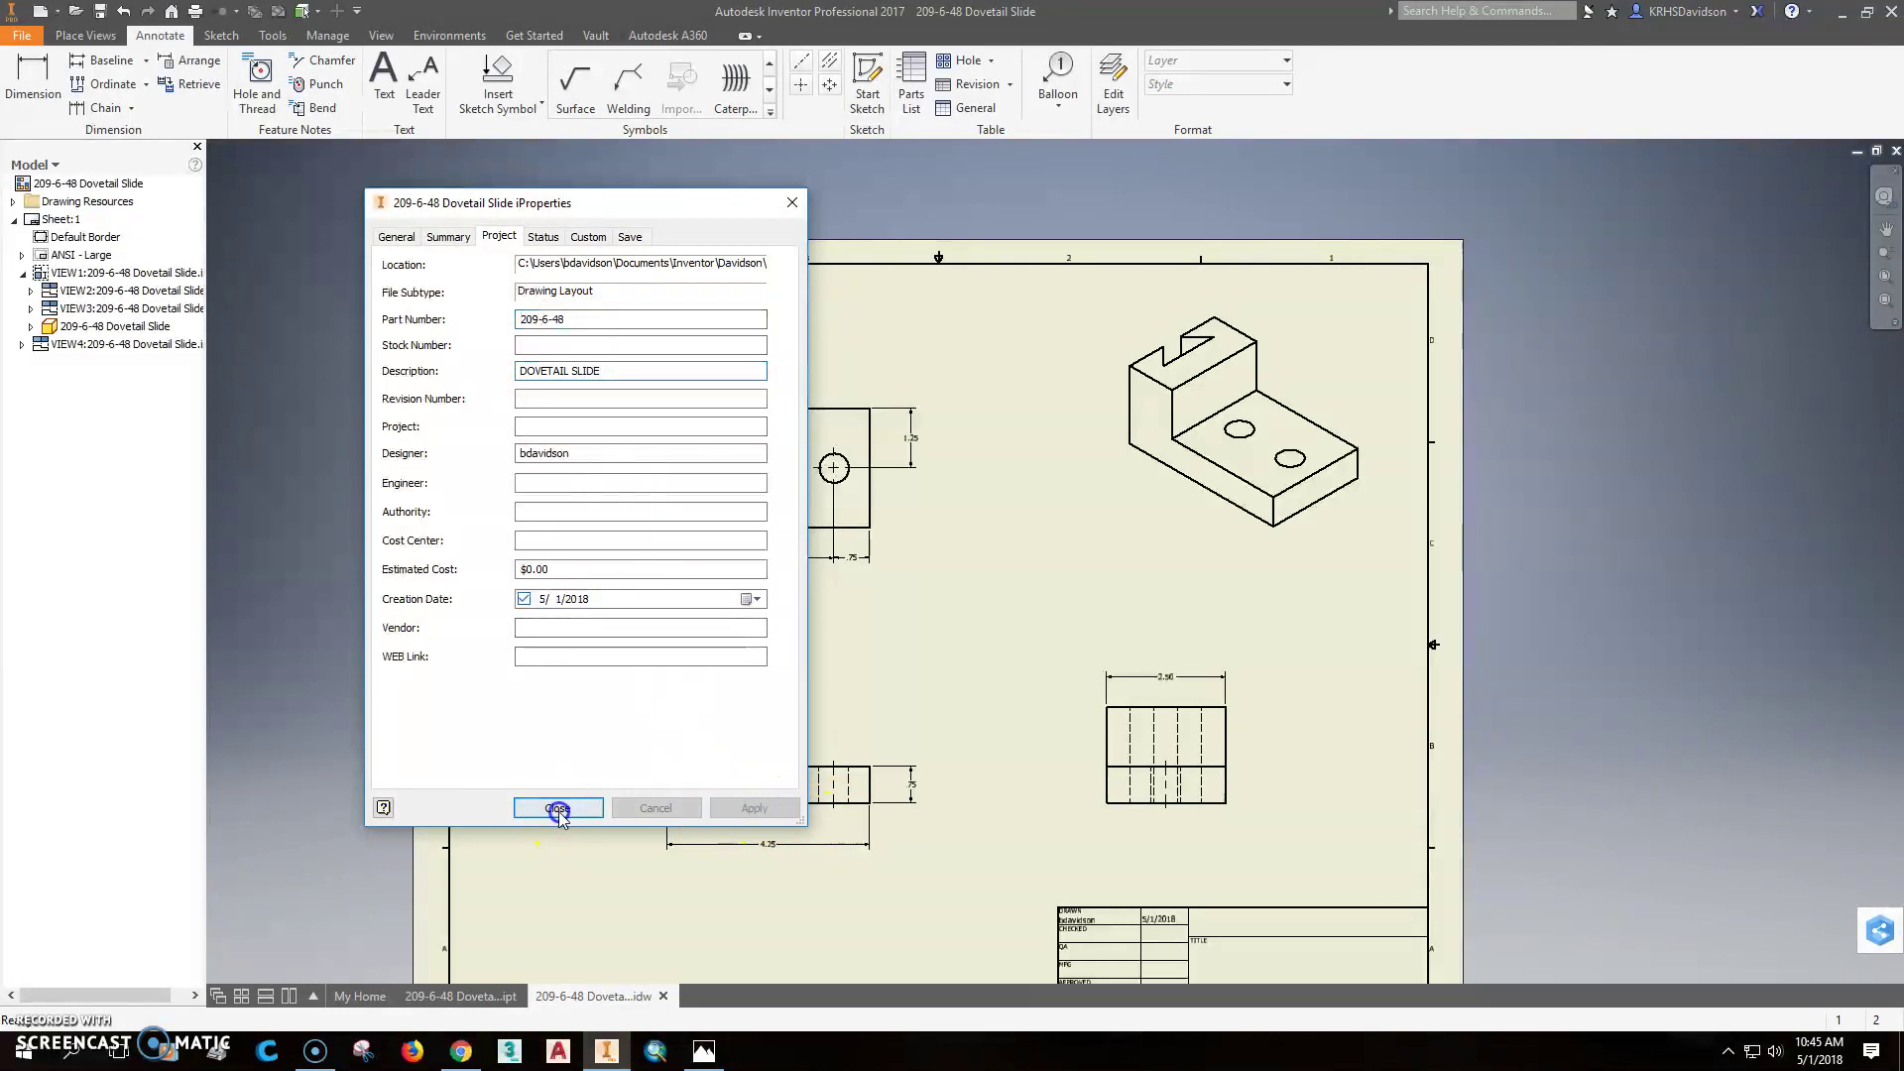
scroll(894, 669, "up", 2)
scroll(1008, 650, "down", 2)
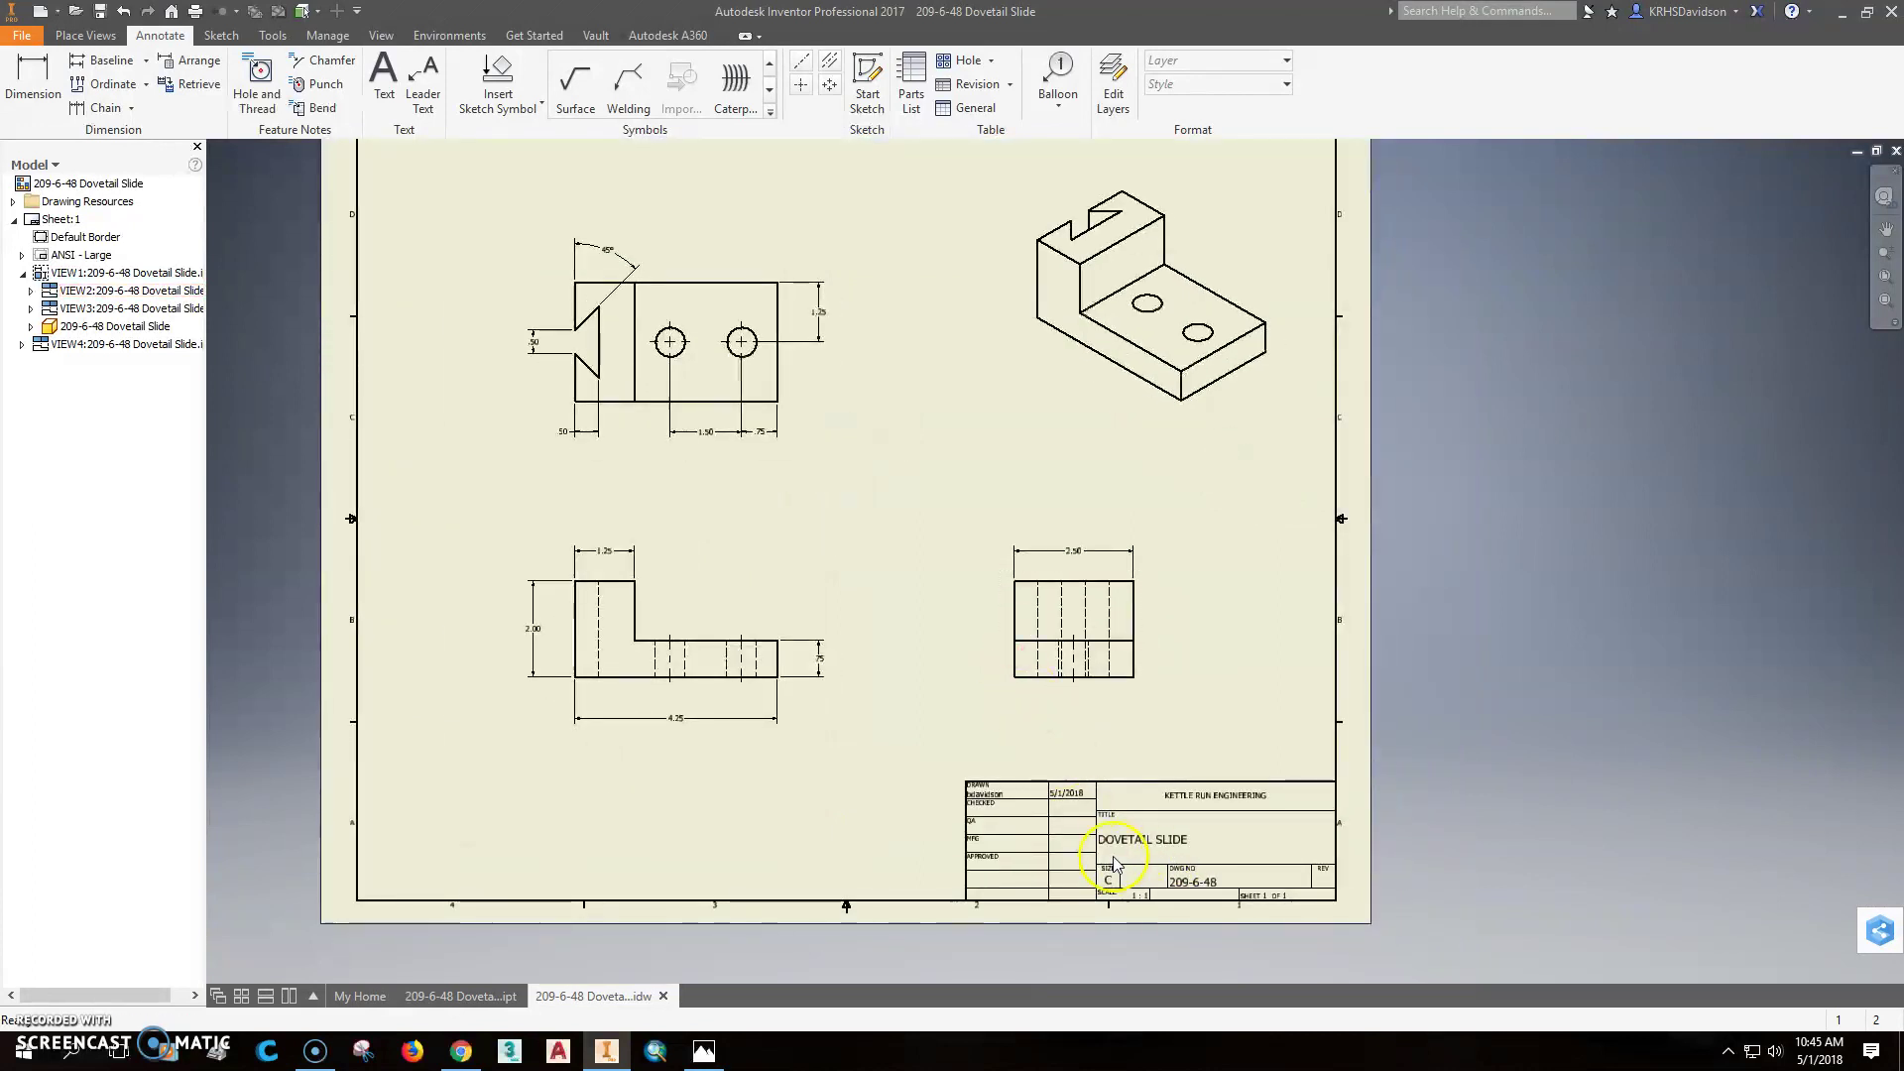
Add a Ø.62 THRU 2 PLACES diameter note to the hole
left_click(33, 82)
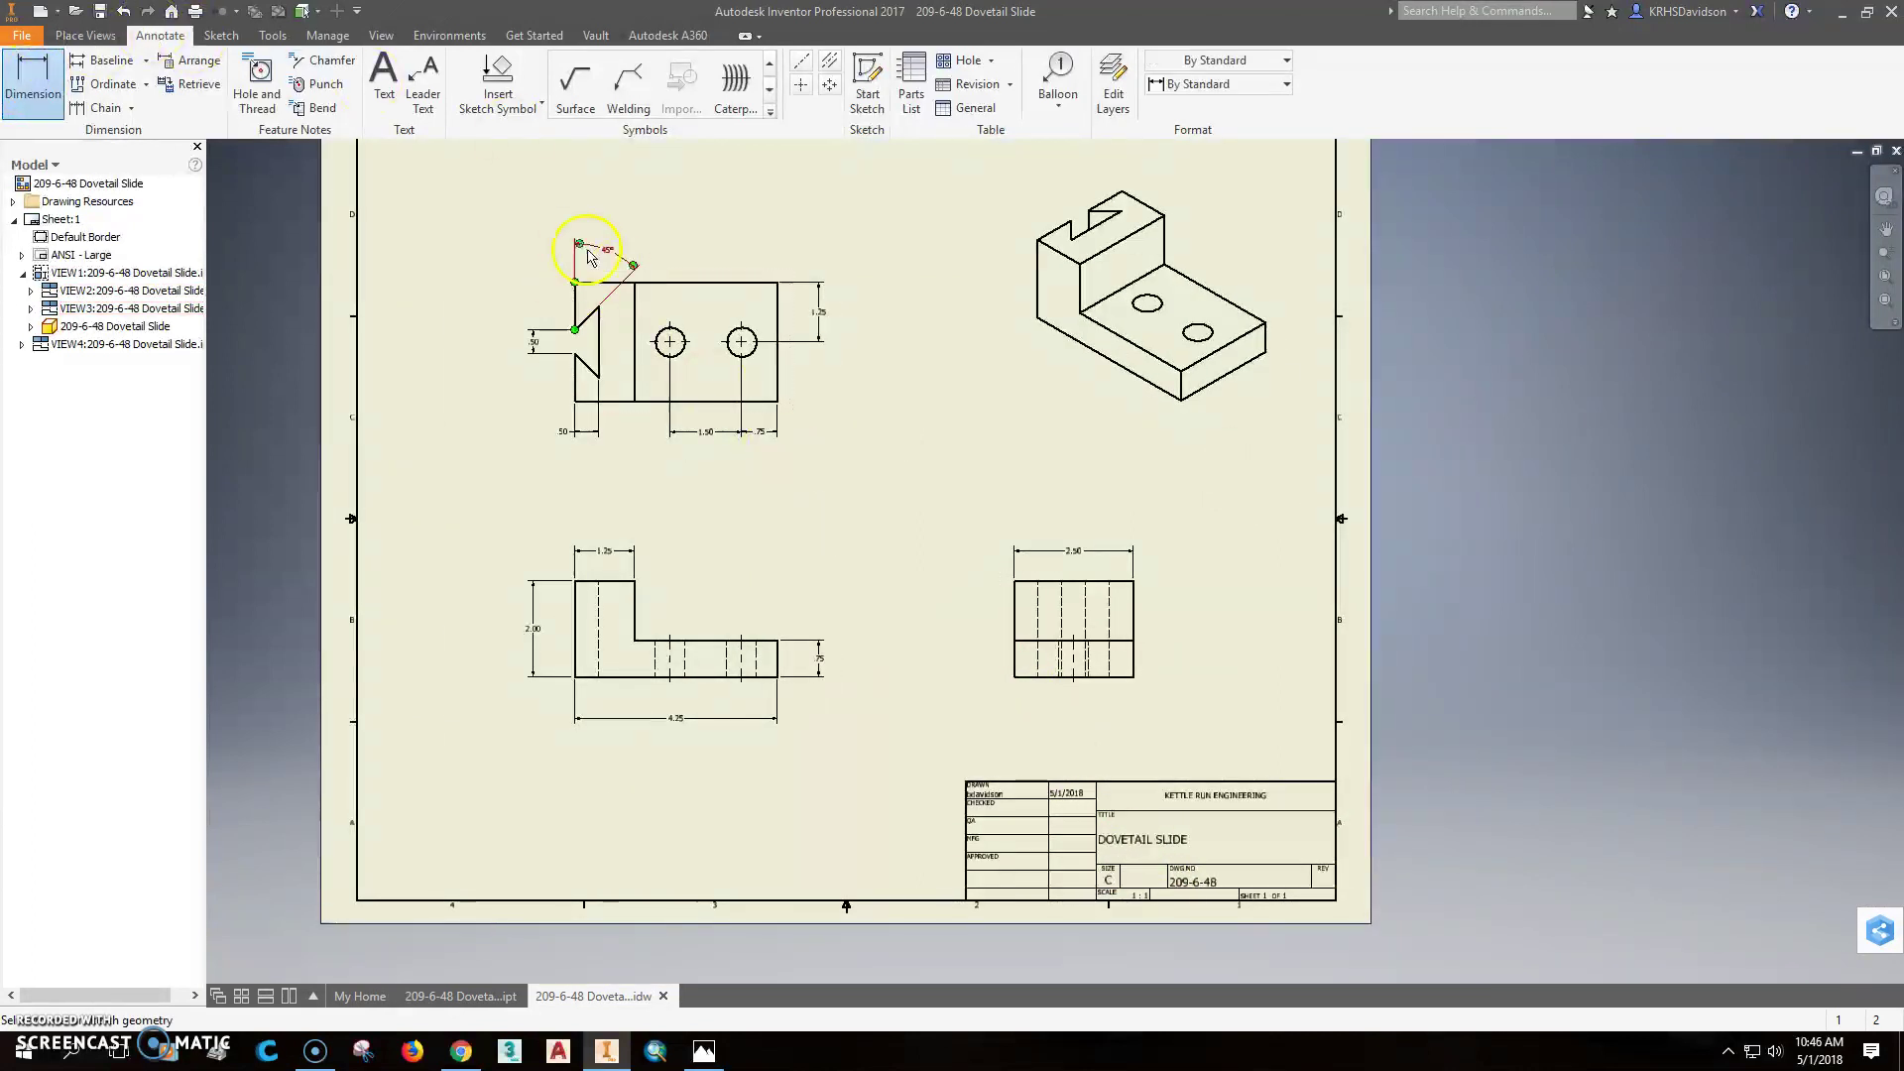
left_click(684, 337)
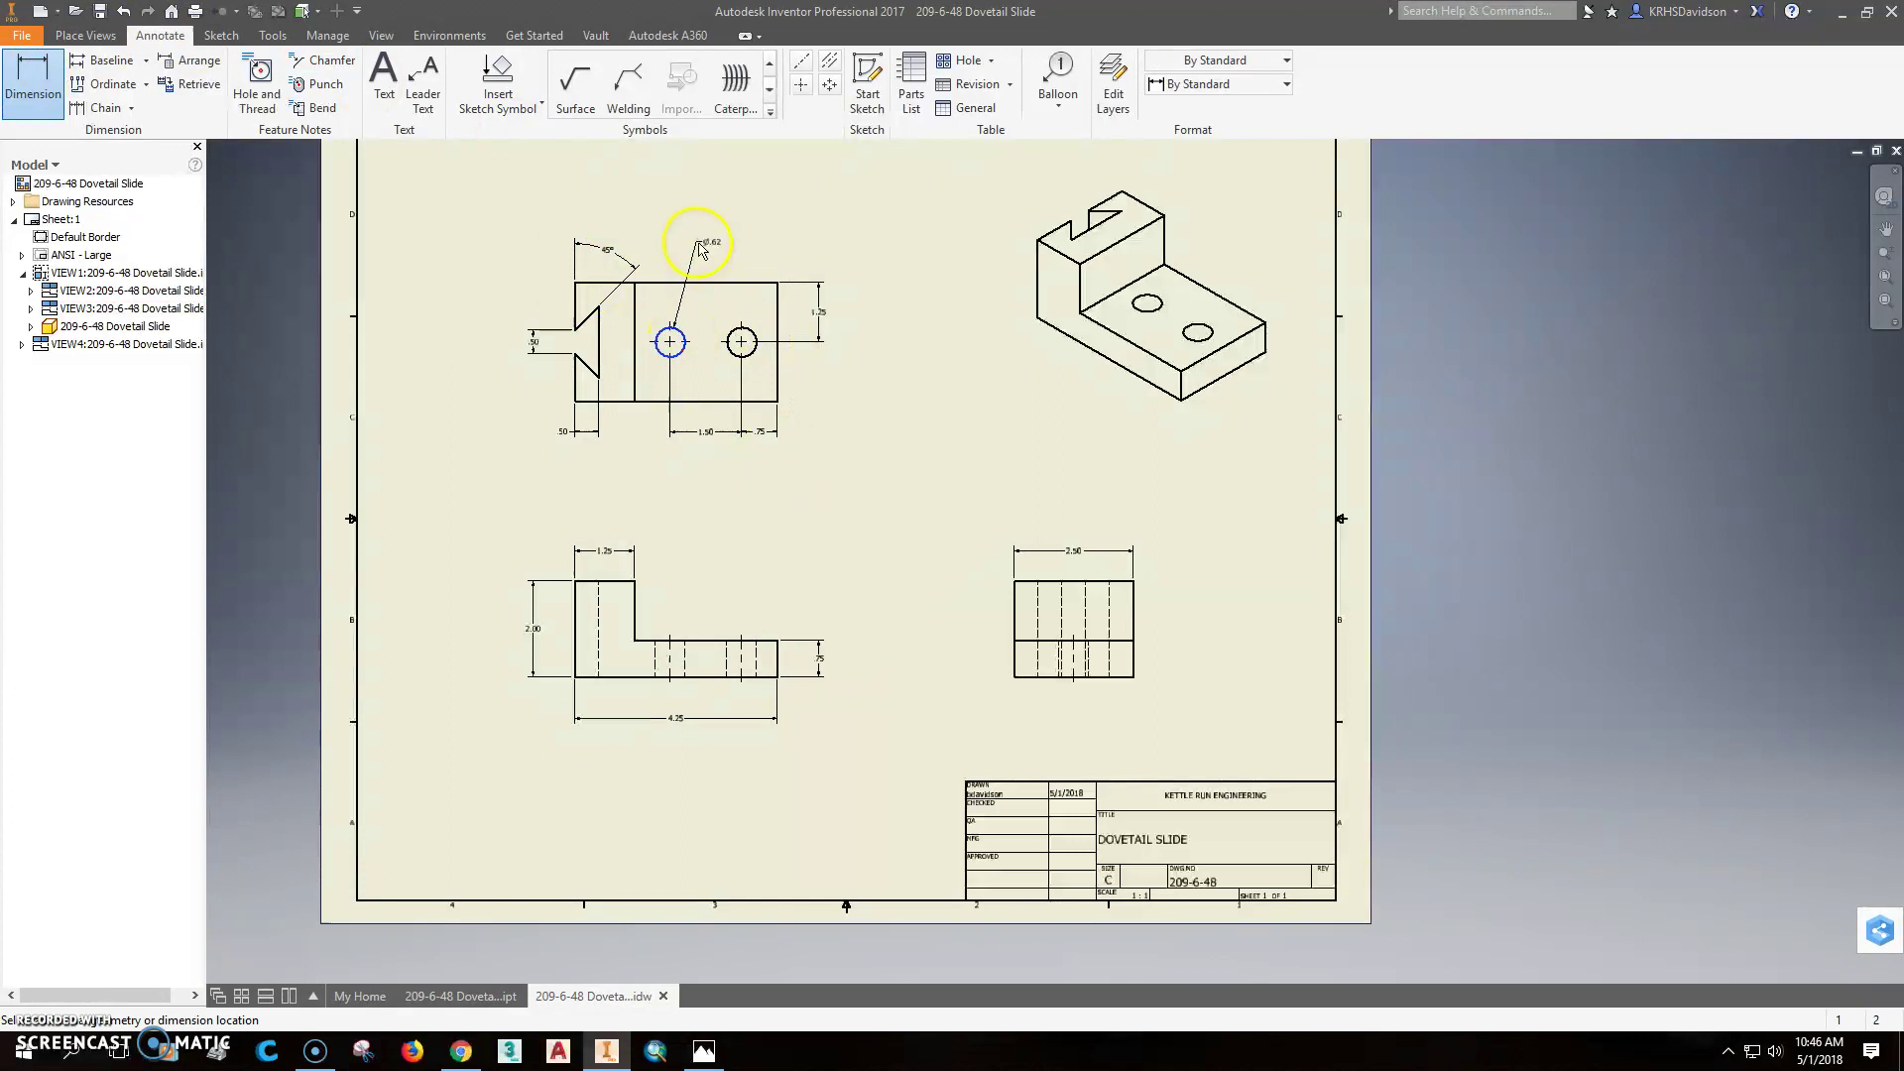
left_click(705, 246)
type("2 PLAC")
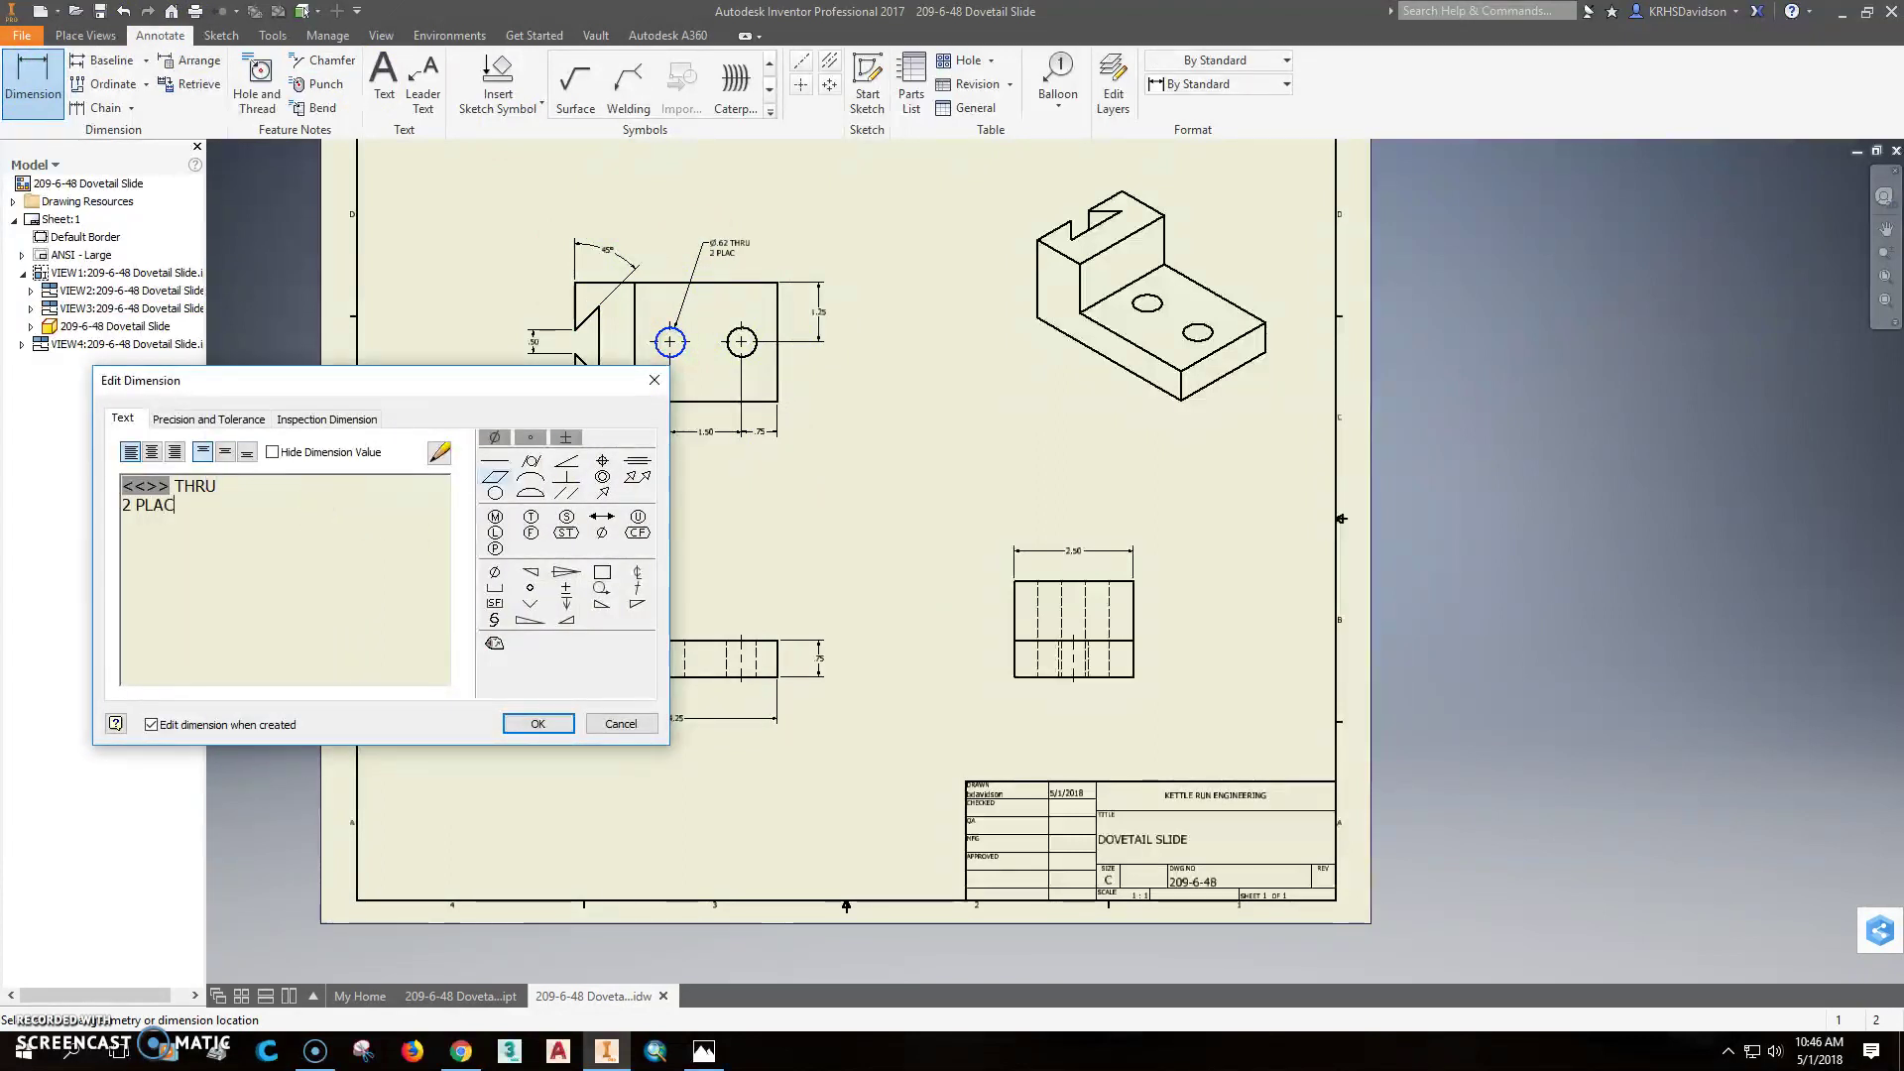
type("ES")
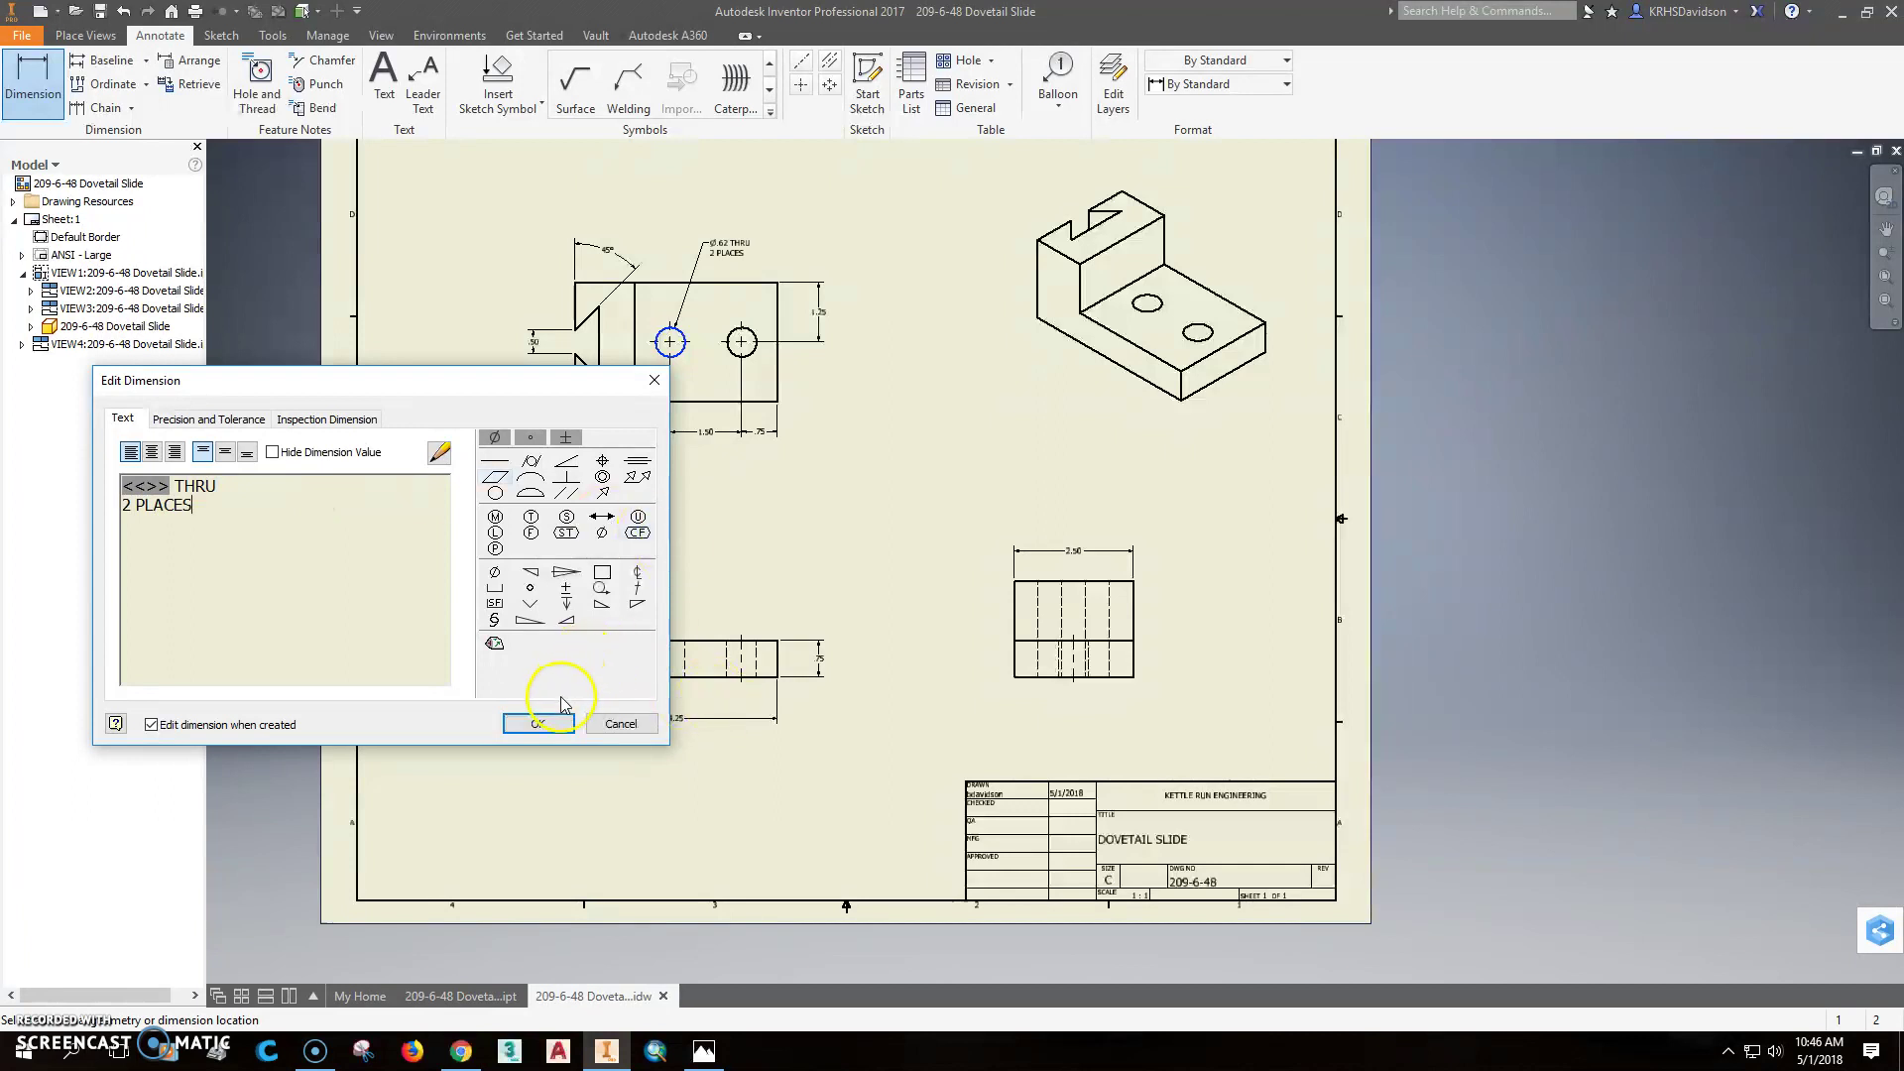
left_click(537, 723)
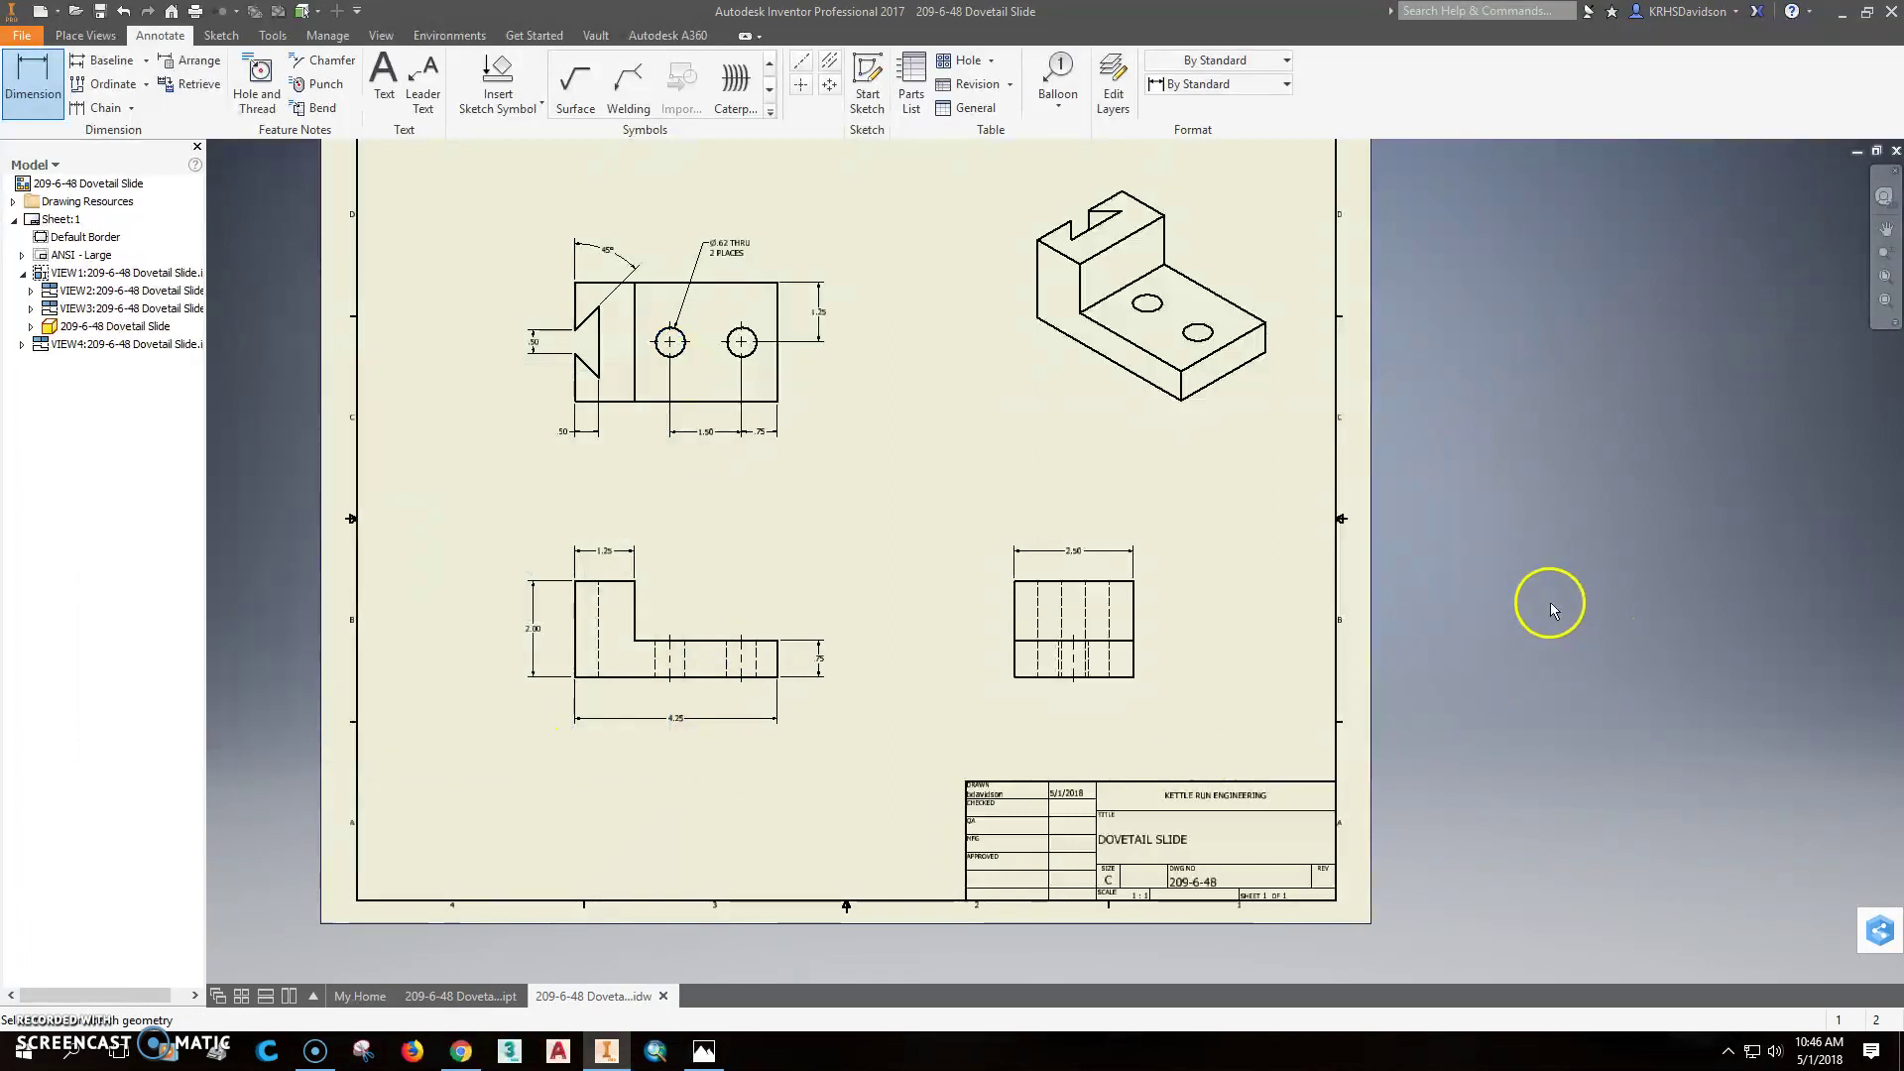
Fit the whole sheet in view and begin exporting the drawing as a PDF
middle_click(1028, 630)
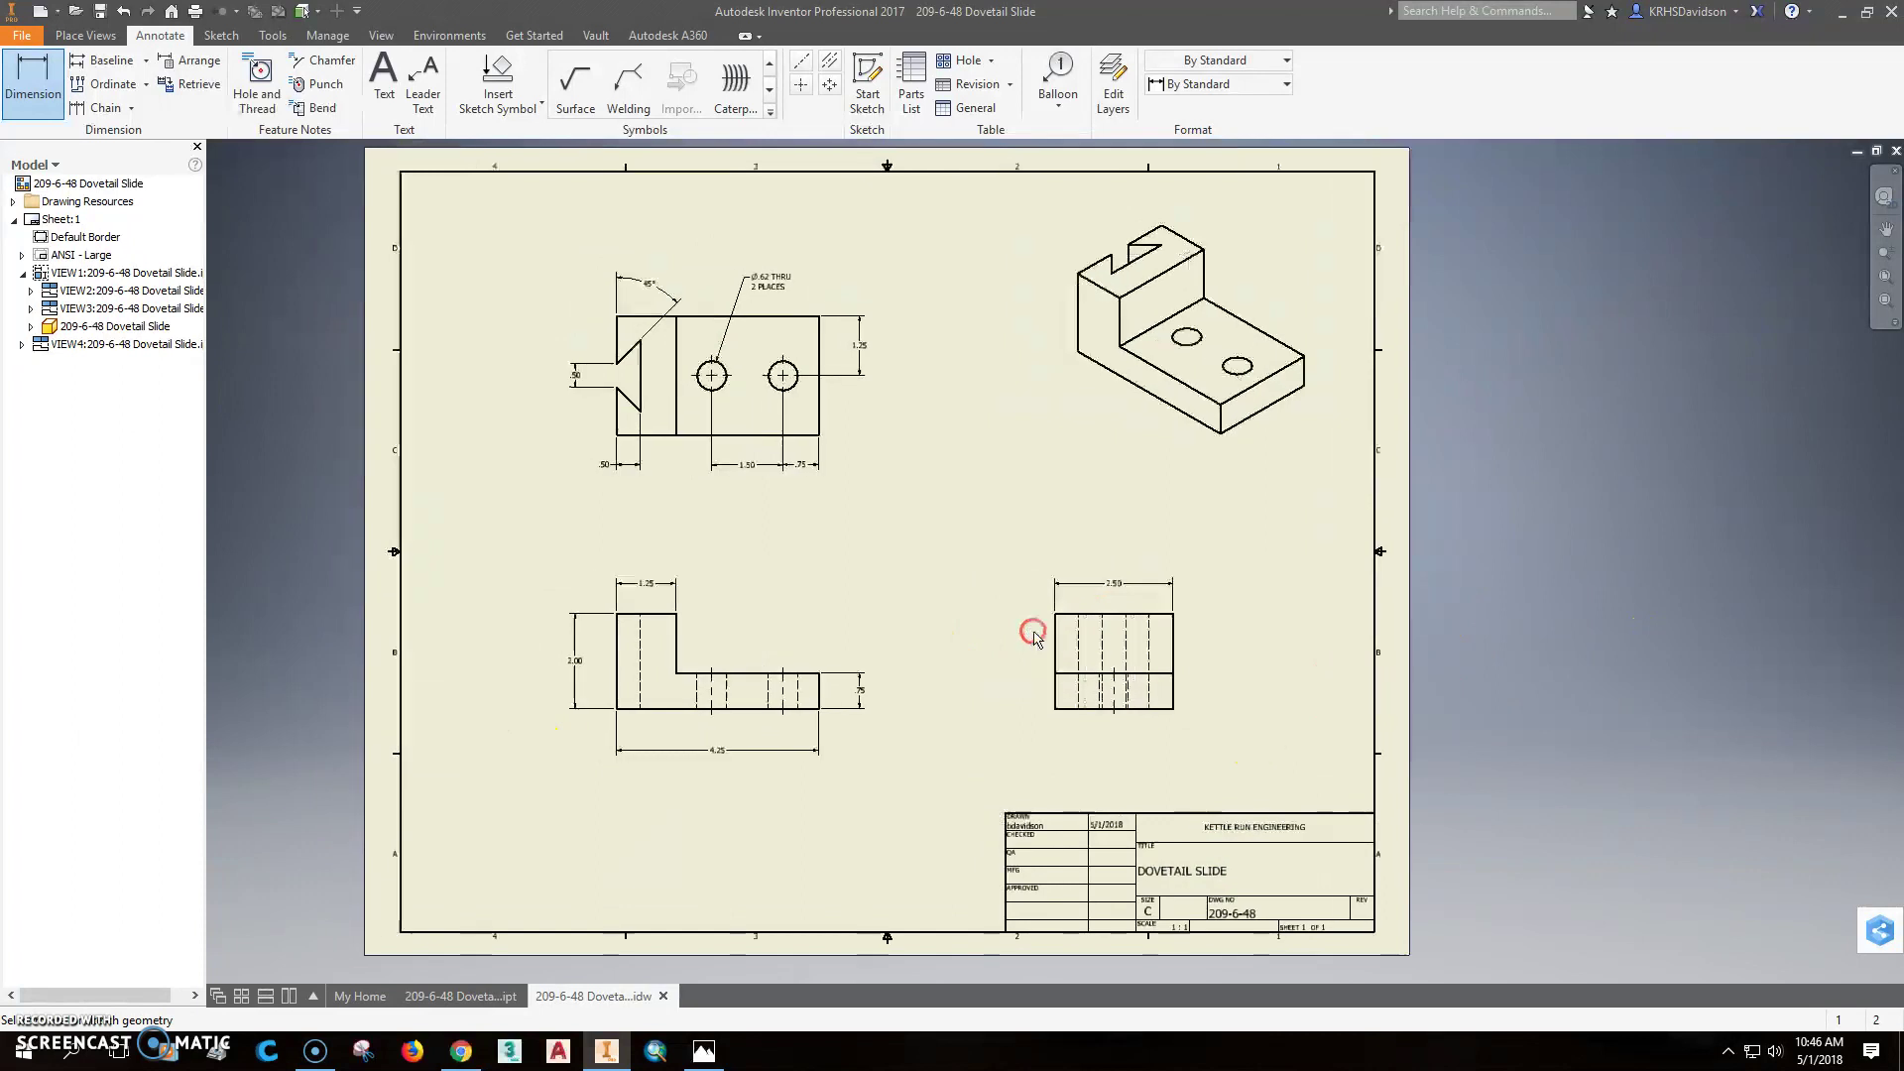
left_click(22, 34)
mouse_move(71, 290)
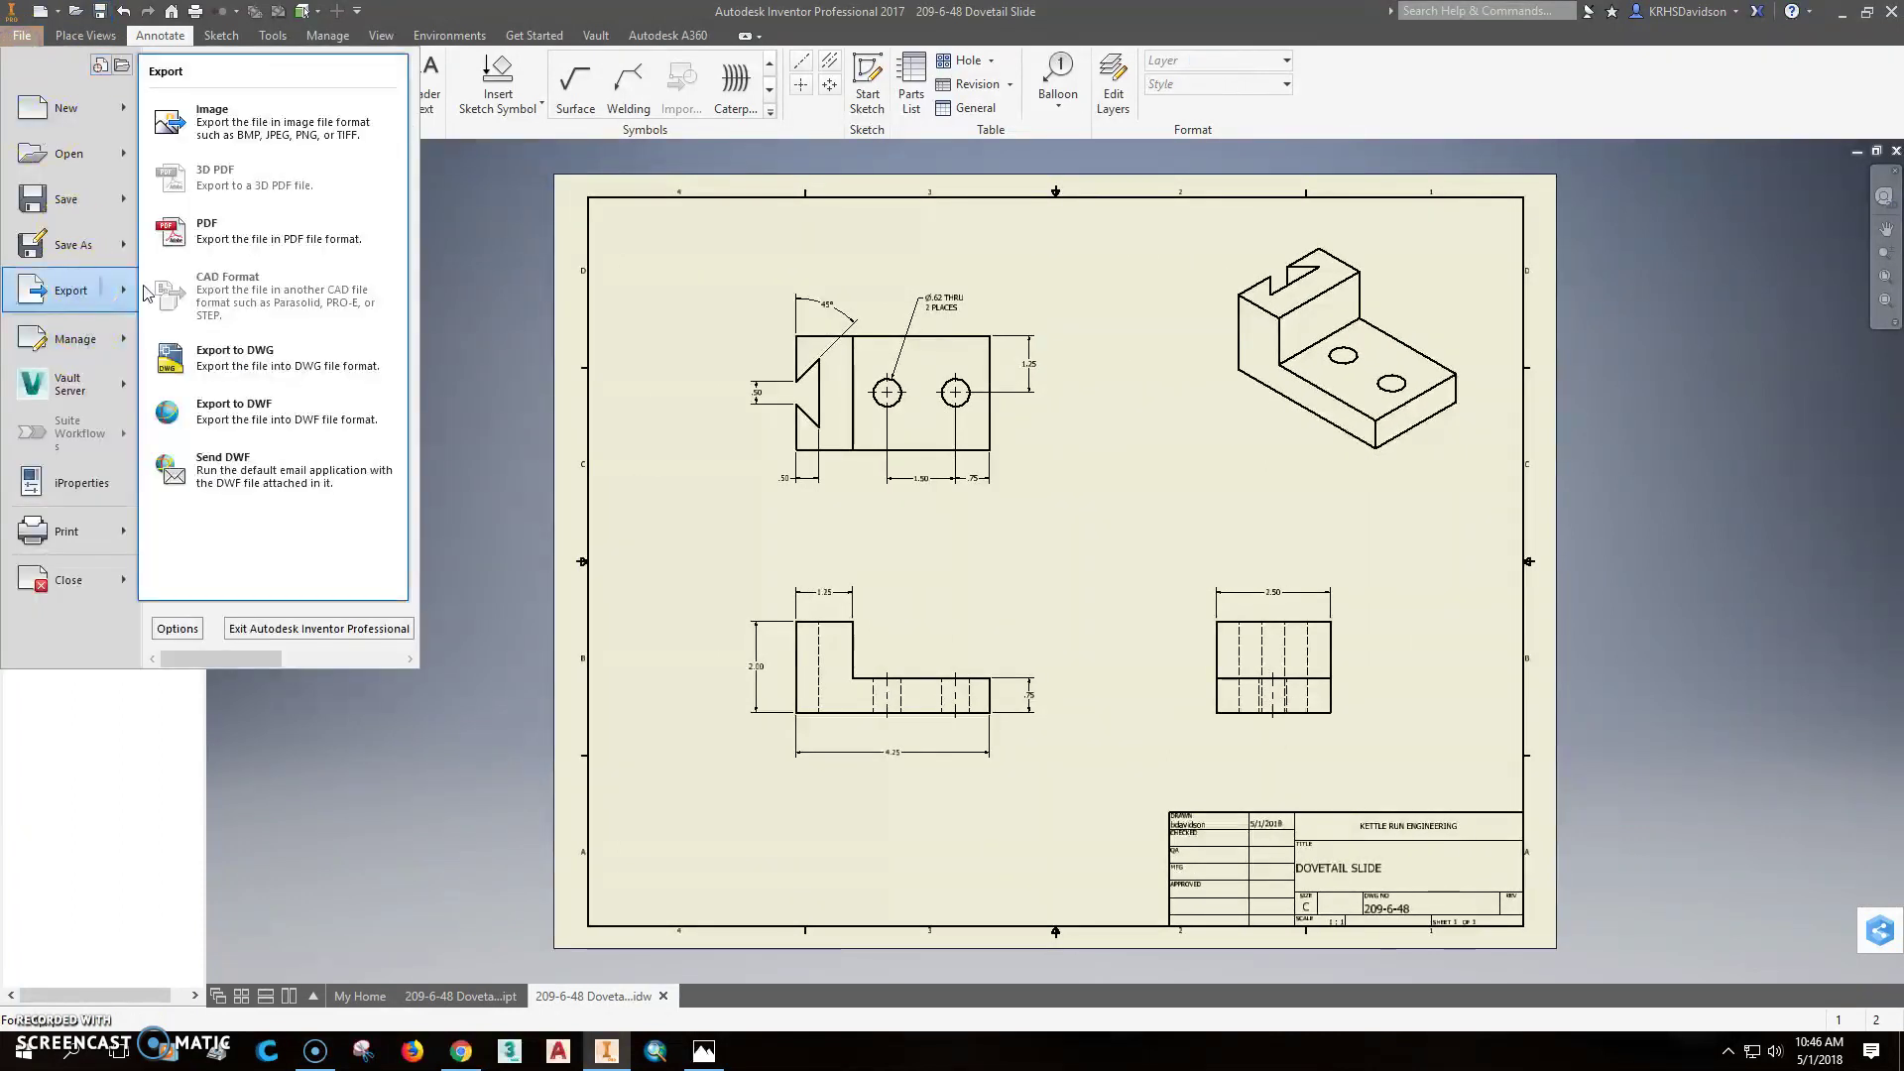
left_click(272, 245)
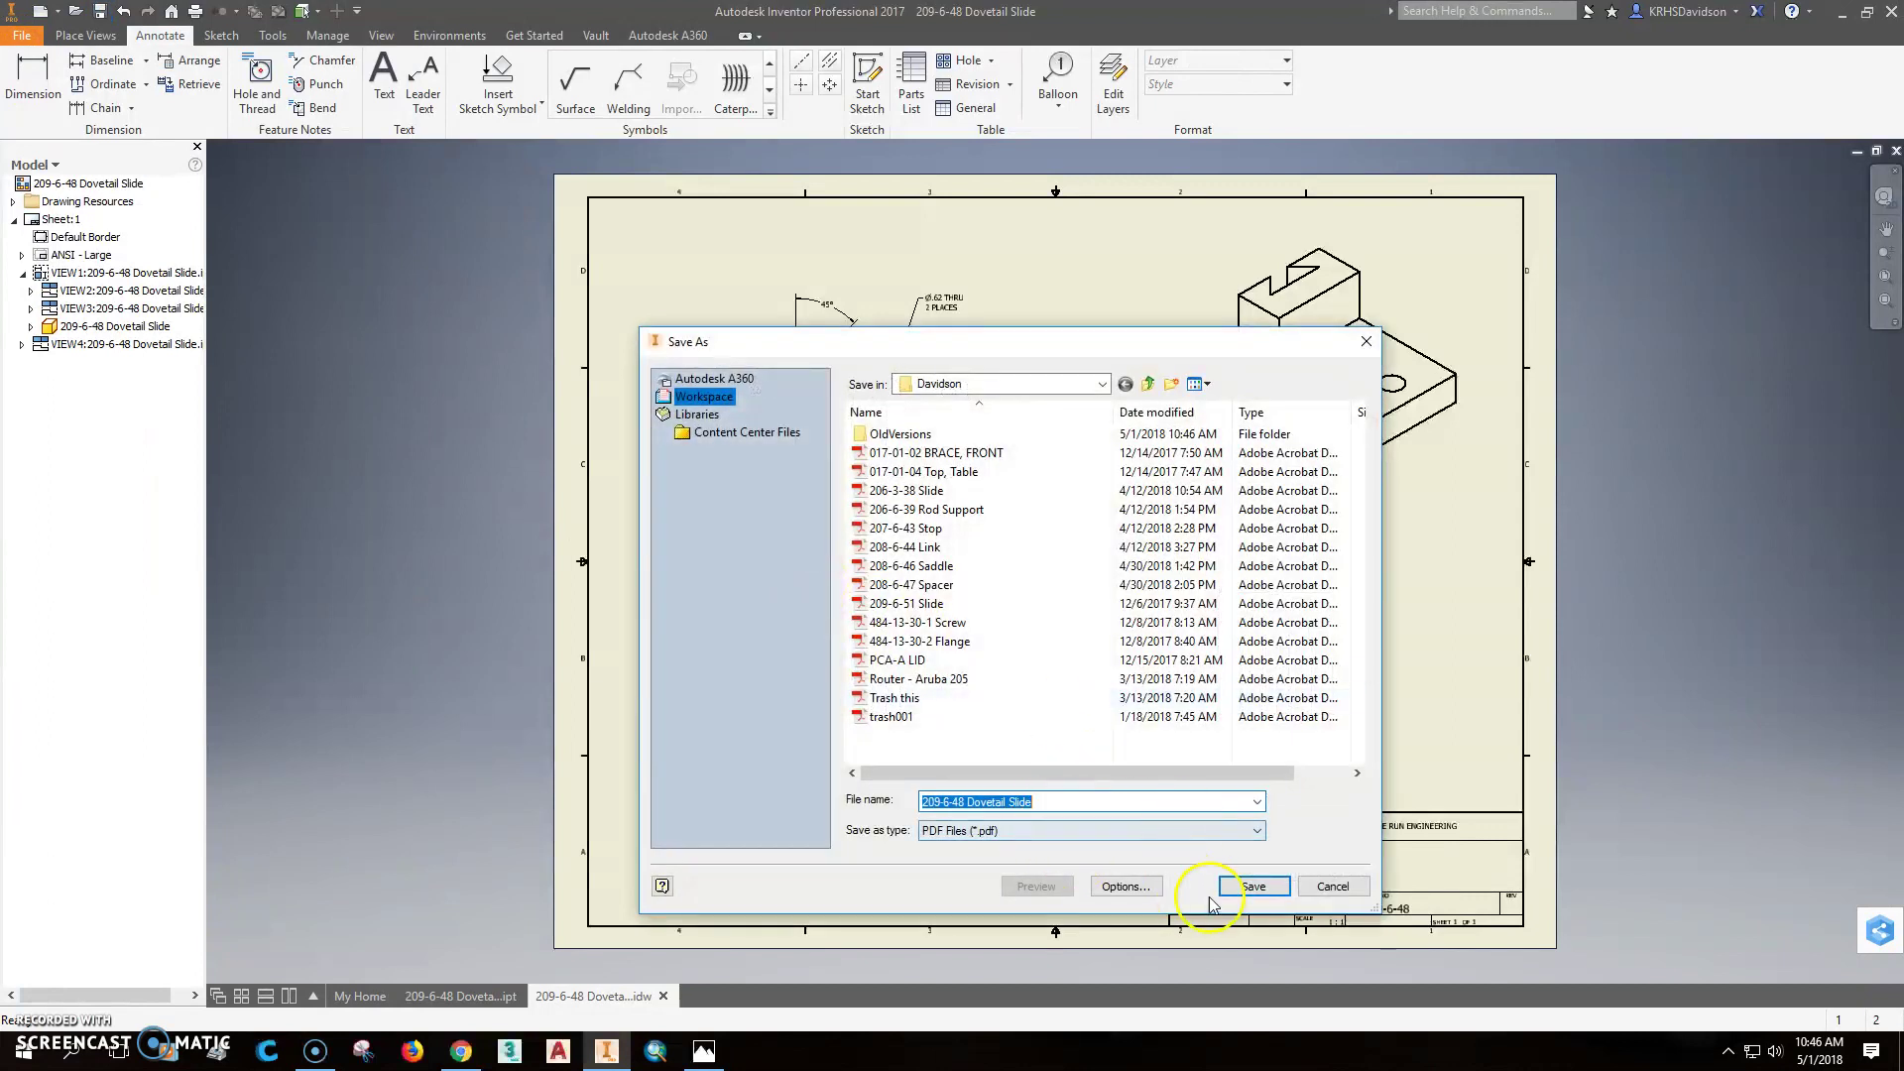